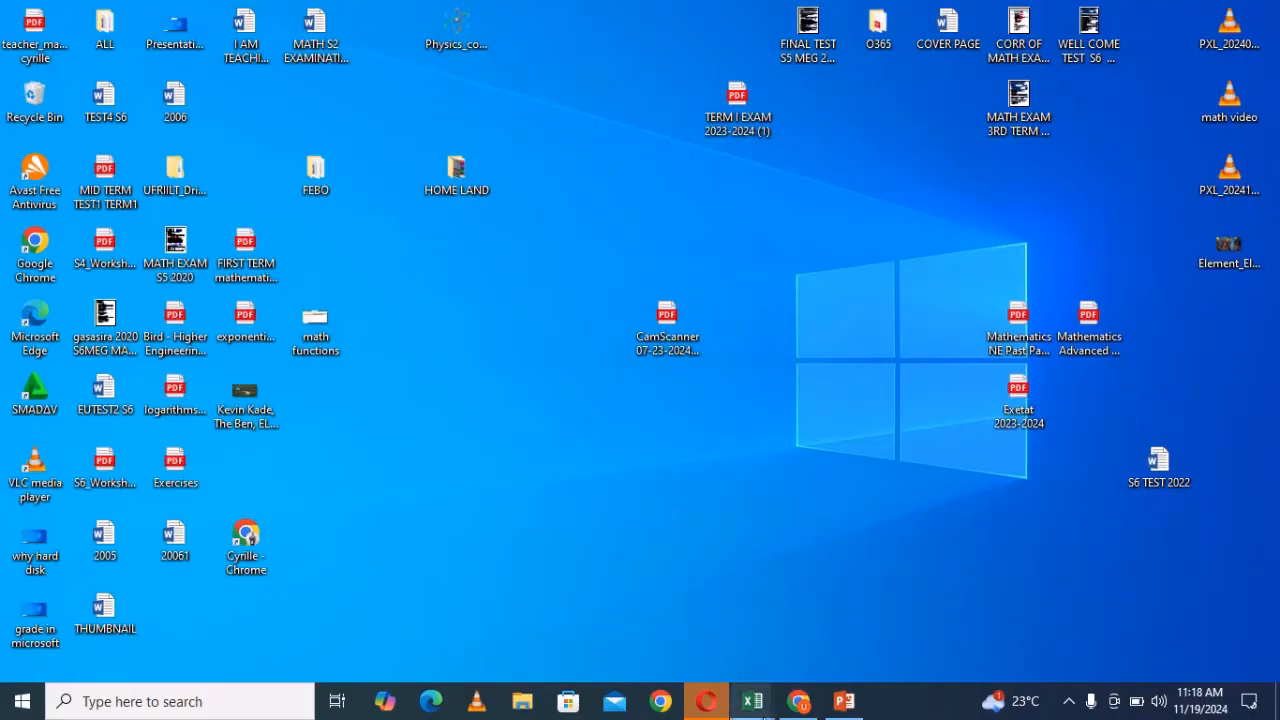
- Switch to the Book1 workbook and enter "ARE THE FUNCTIONS RETURN TRUE OR FALSE." in cell G1
{"action": "mouse_move", "coordinate": [764, 716]}
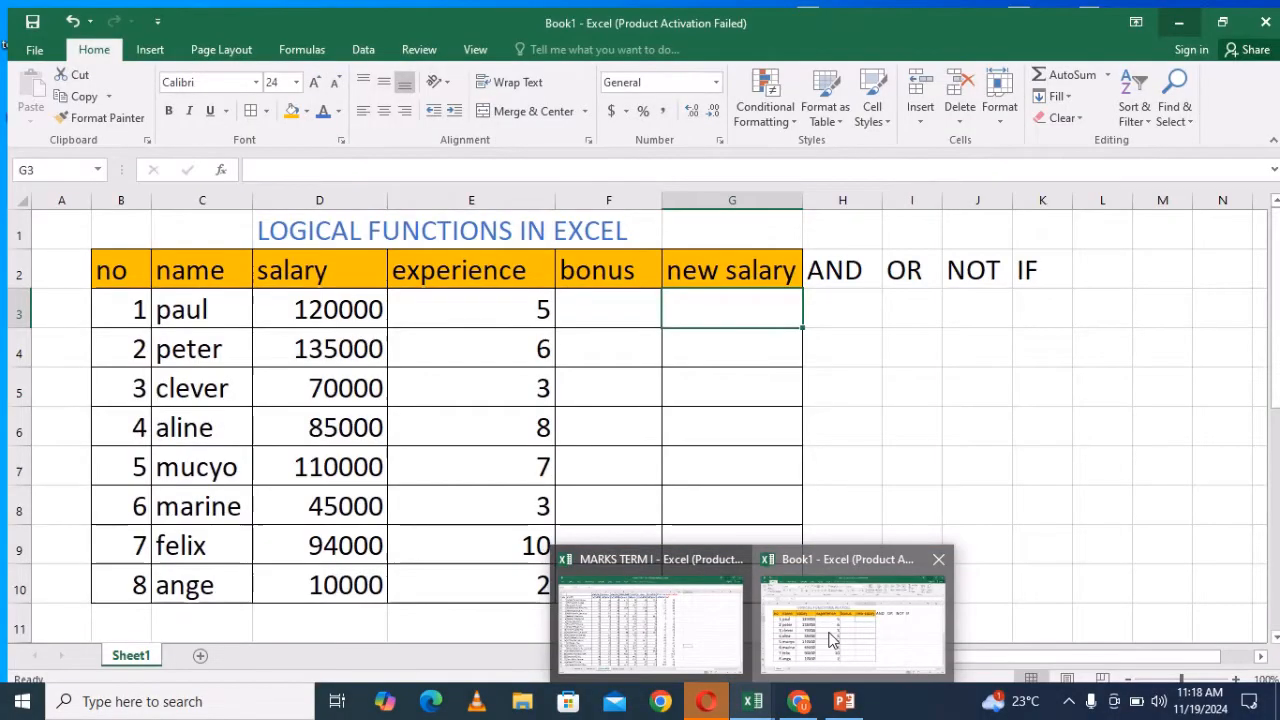
{"action": "left_click", "coordinate": [853, 620]}
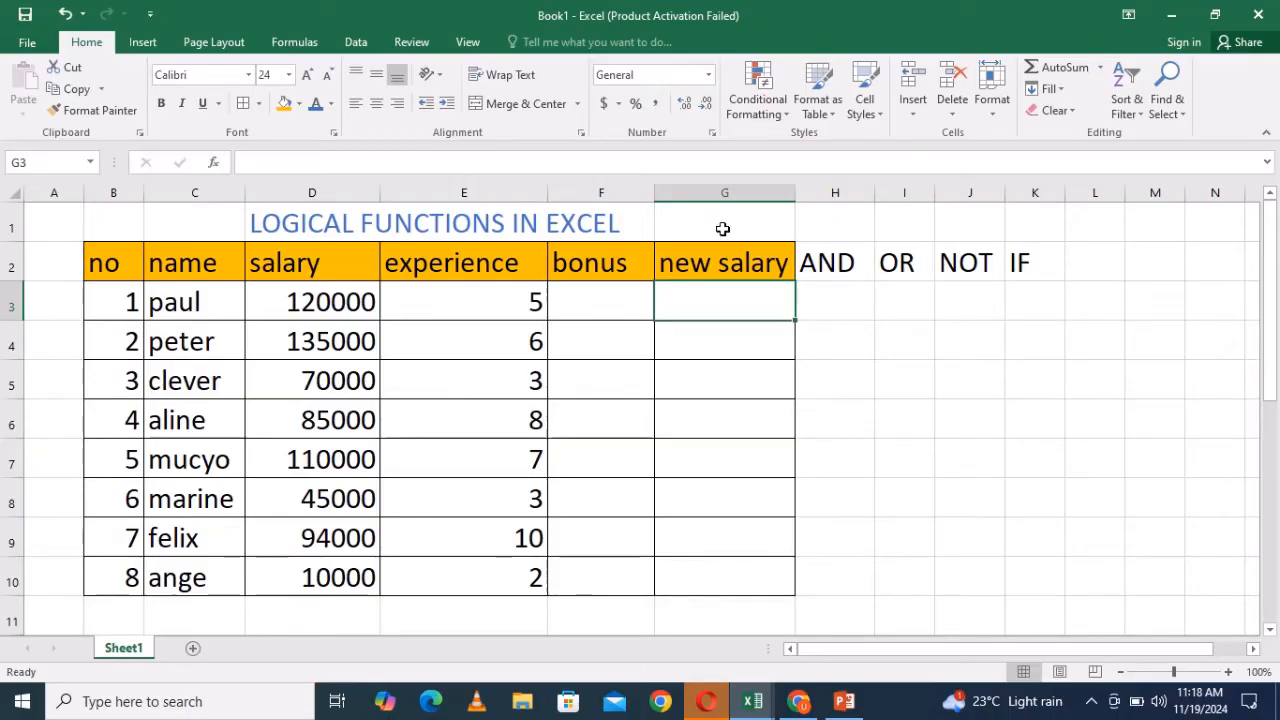
{"action": "left_click", "coordinate": [720, 229]}
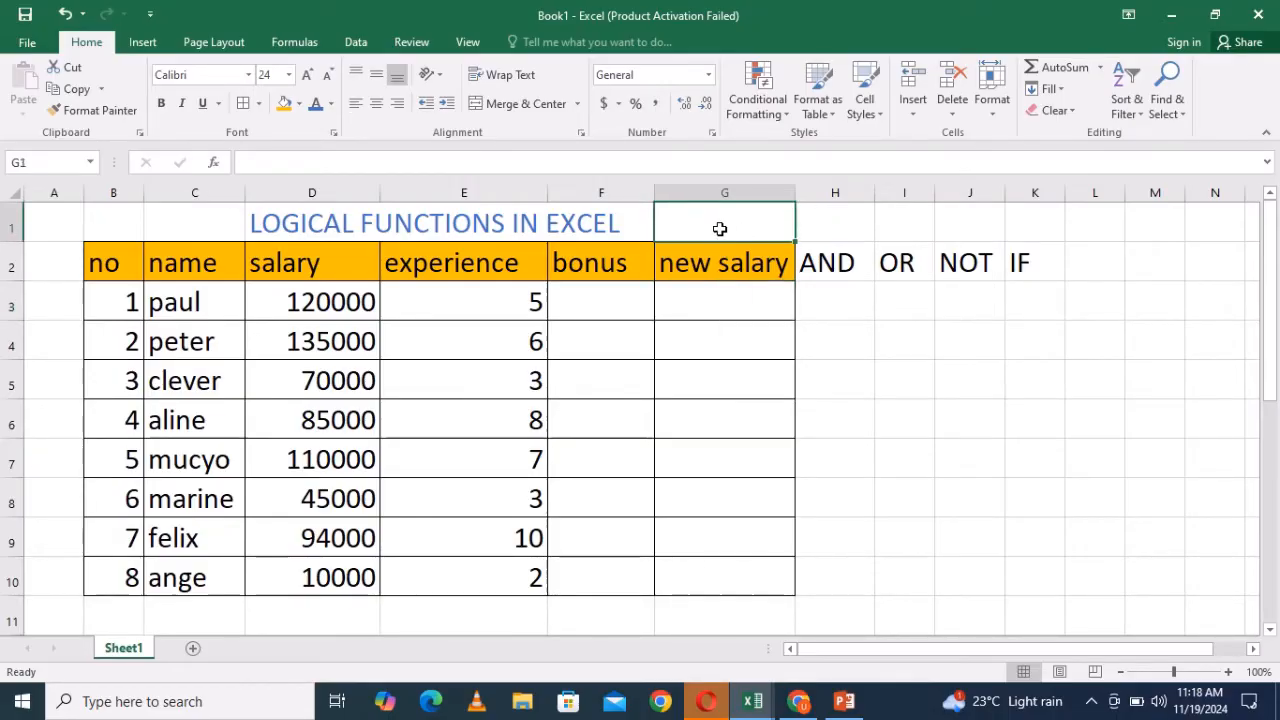
{"action": "type", "text": "ARE "}
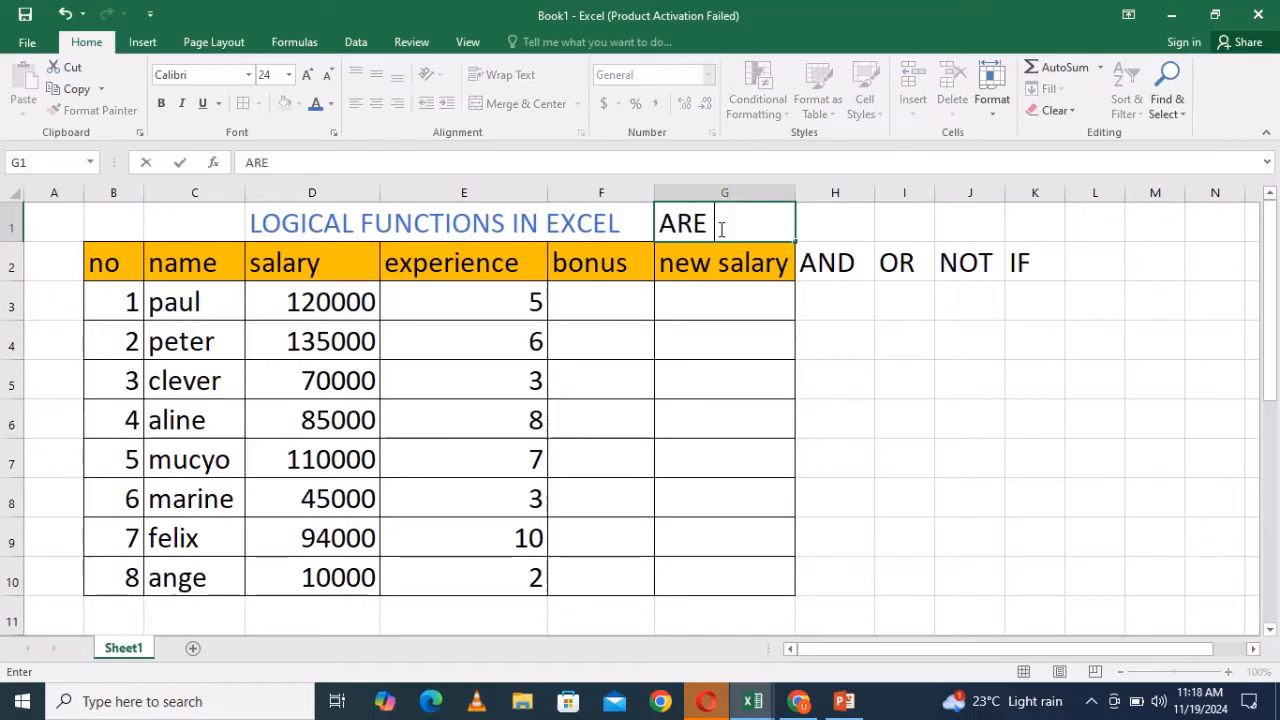
{"action": "type", "text": "THE "}
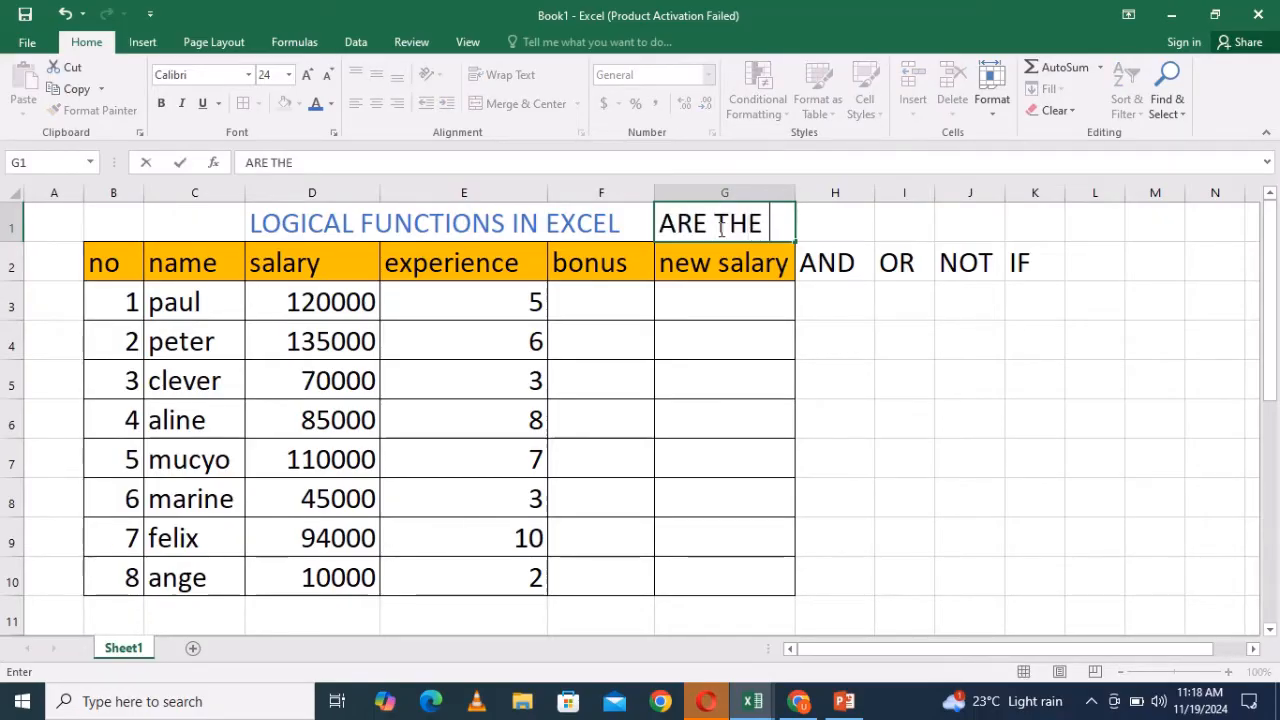
{"action": "type", "text": "FUN"}
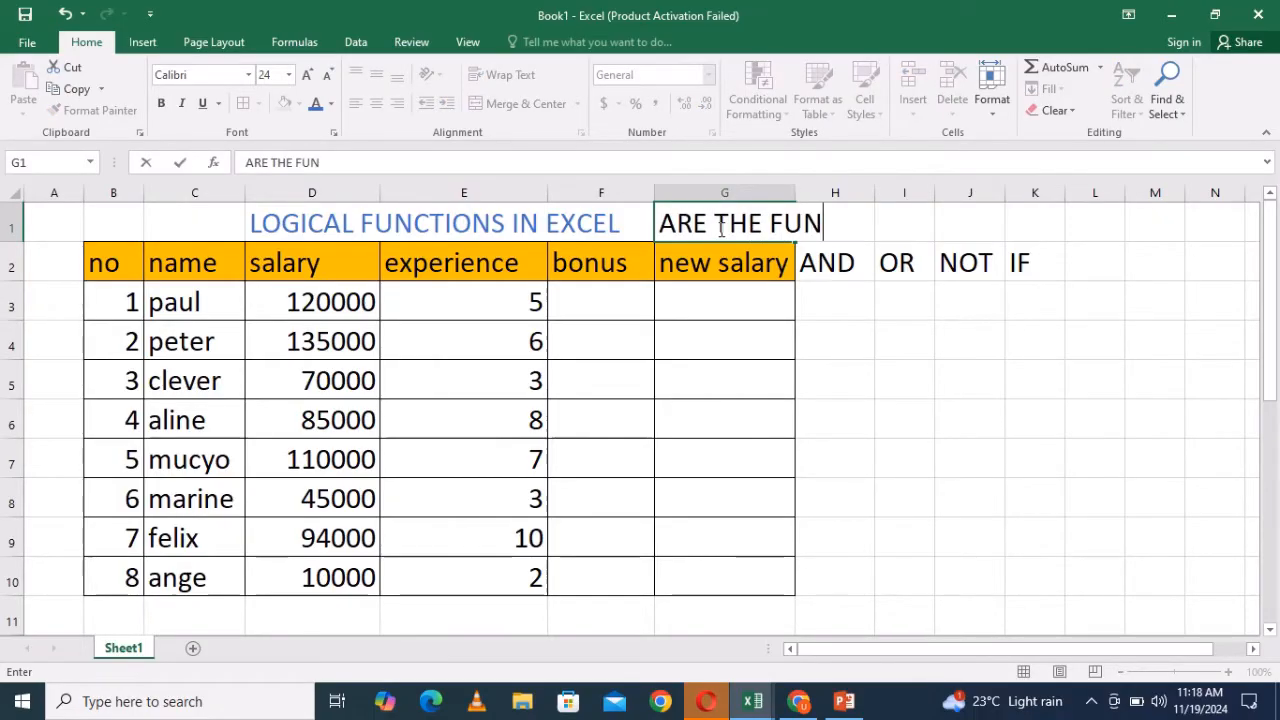
{"action": "type", "text": "CTIONS "}
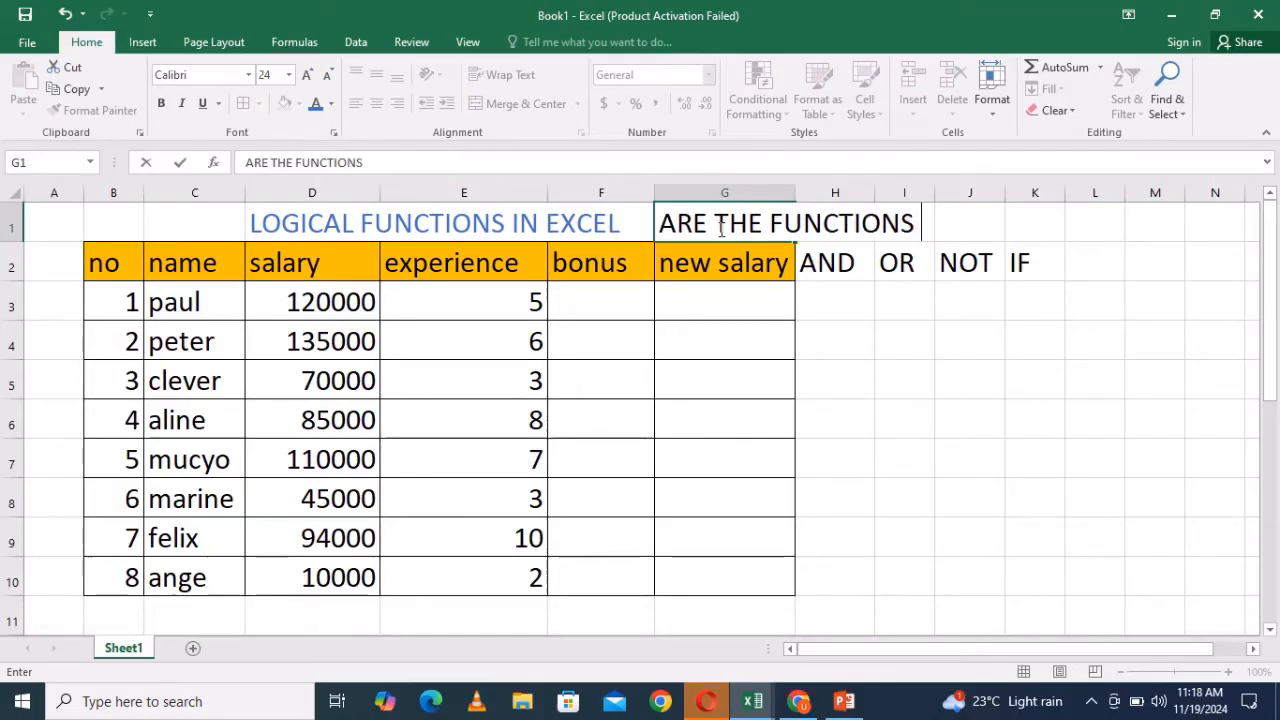
{"action": "type", "text": "RETURN"}
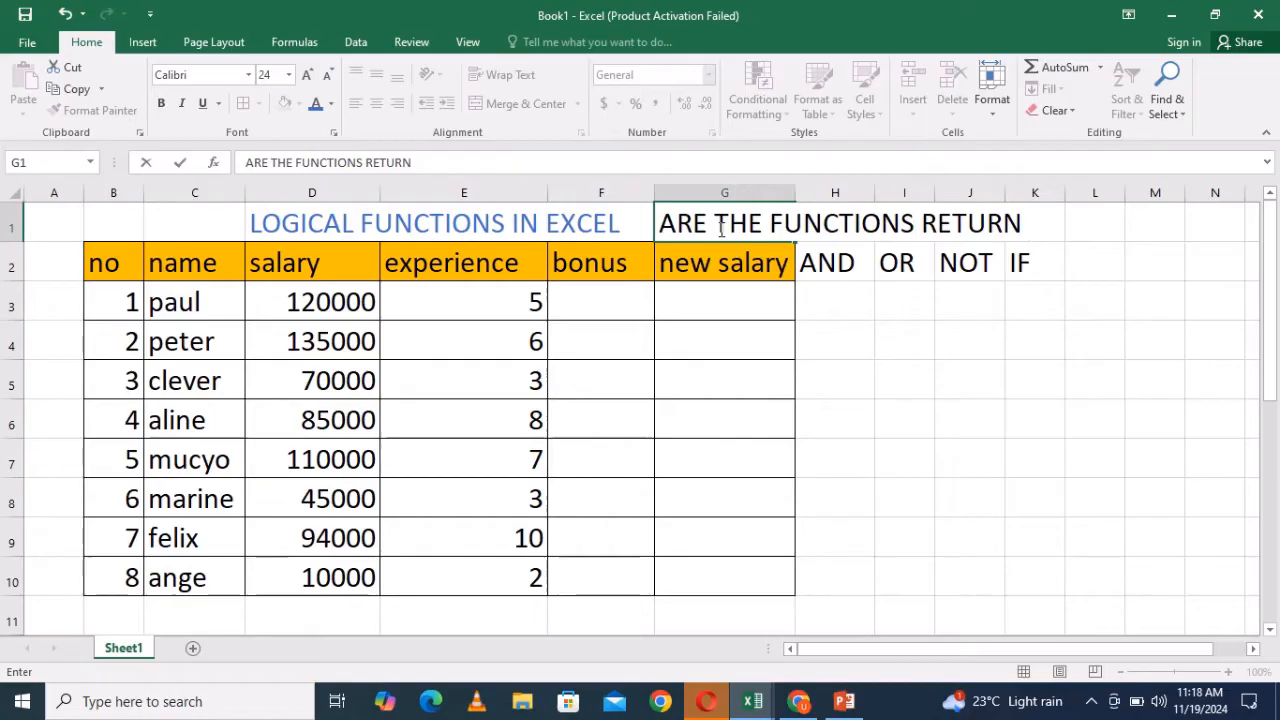
{"action": "type", "text": " TR"}
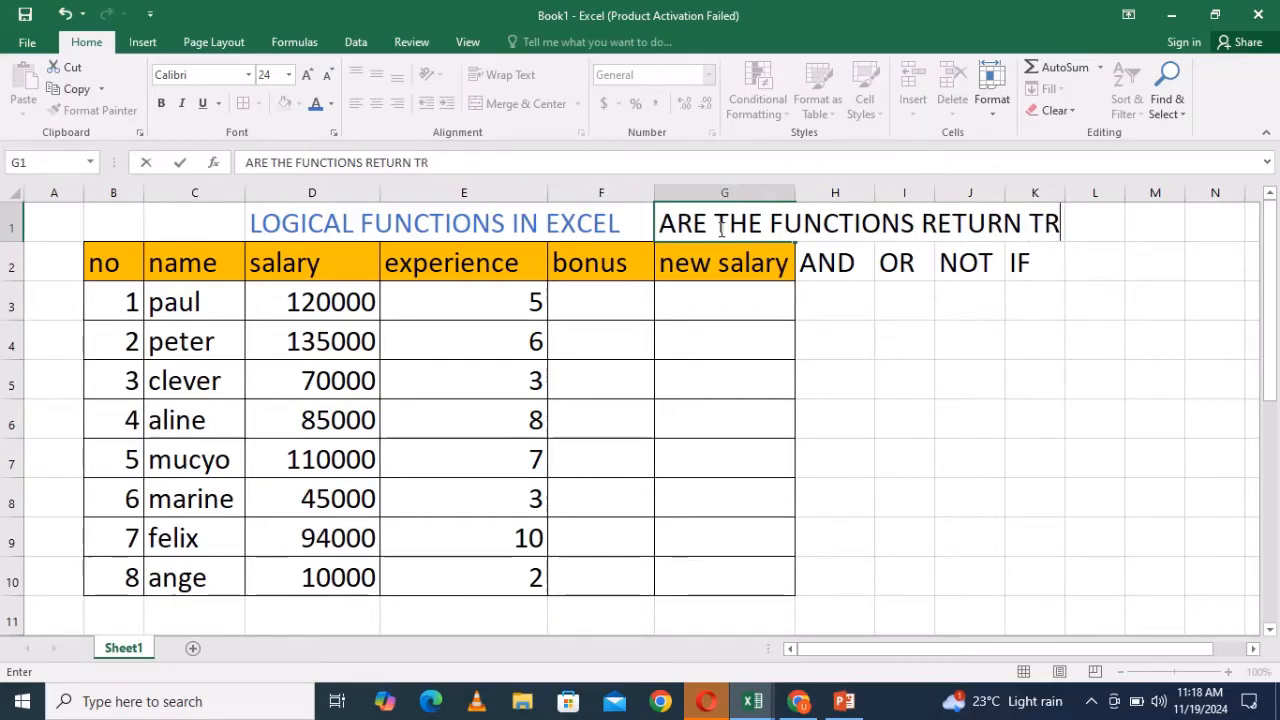
{"action": "type", "text": "UE OR"}
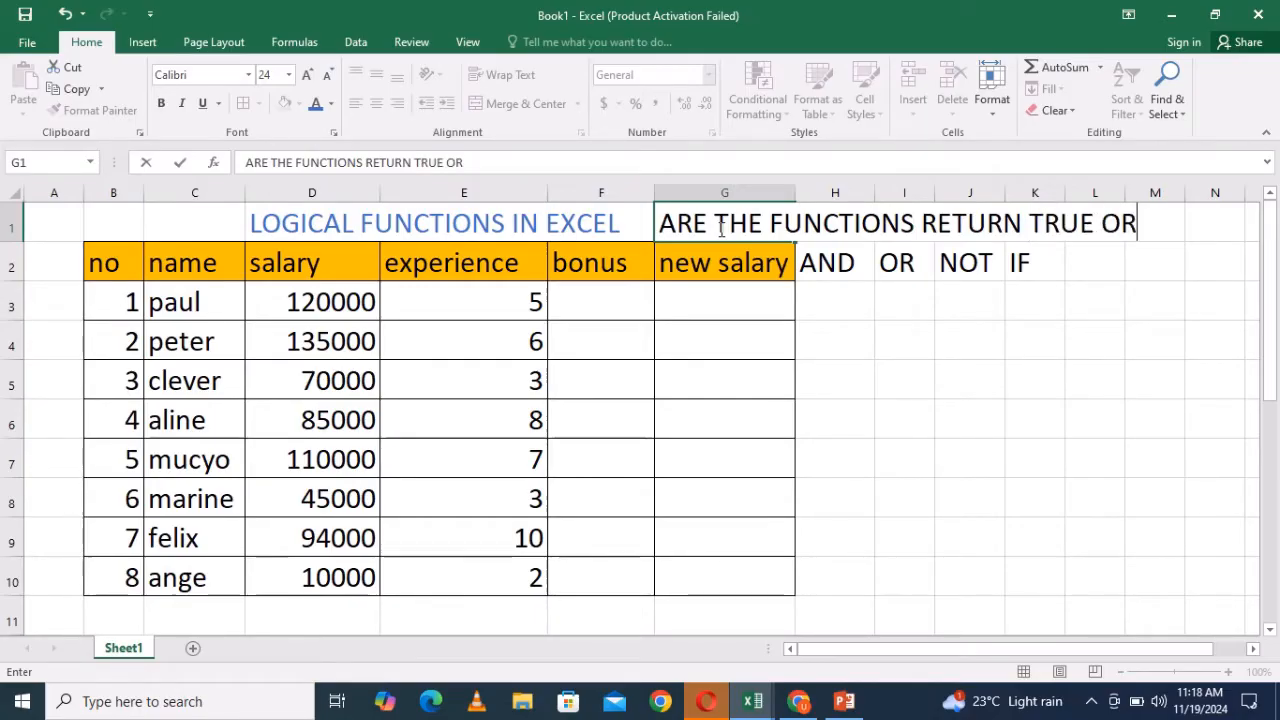
{"action": "type", "text": " FALSE."}
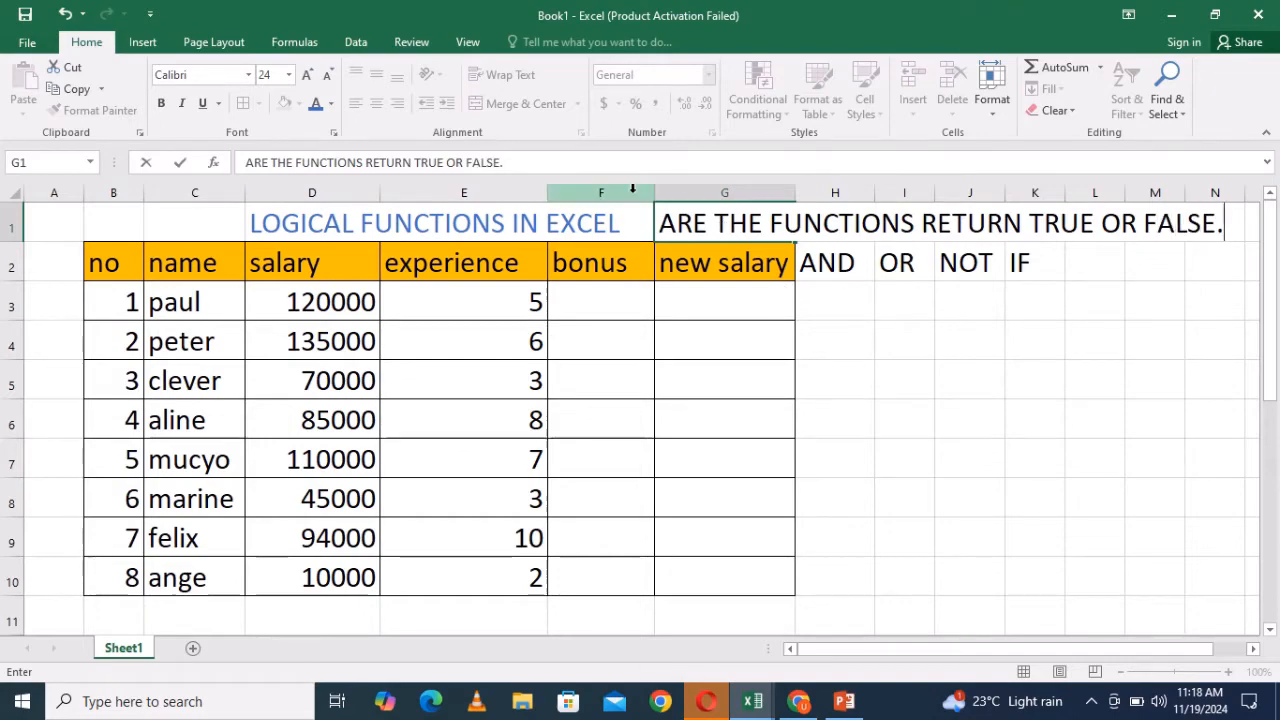
{"action": "left_click_drag", "start_coordinate": [658, 224], "coordinate": [1260, 222]}
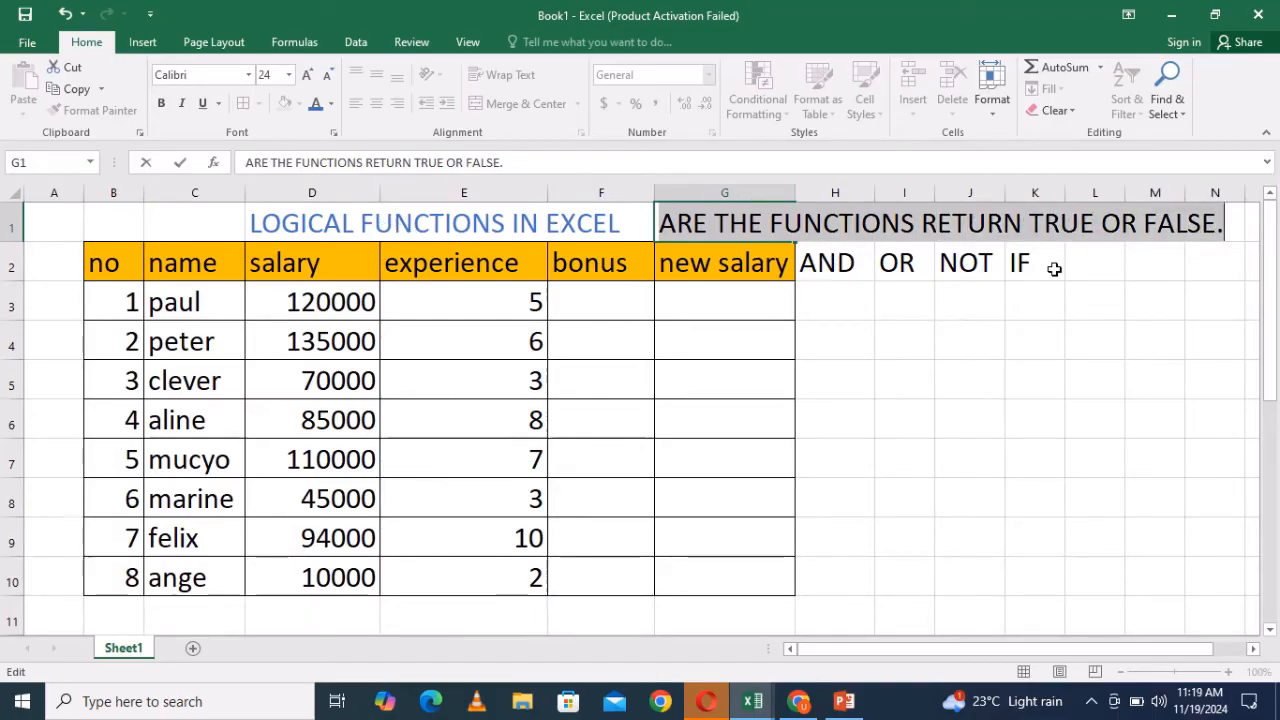
{"action": "left_click", "coordinate": [1100, 255]}
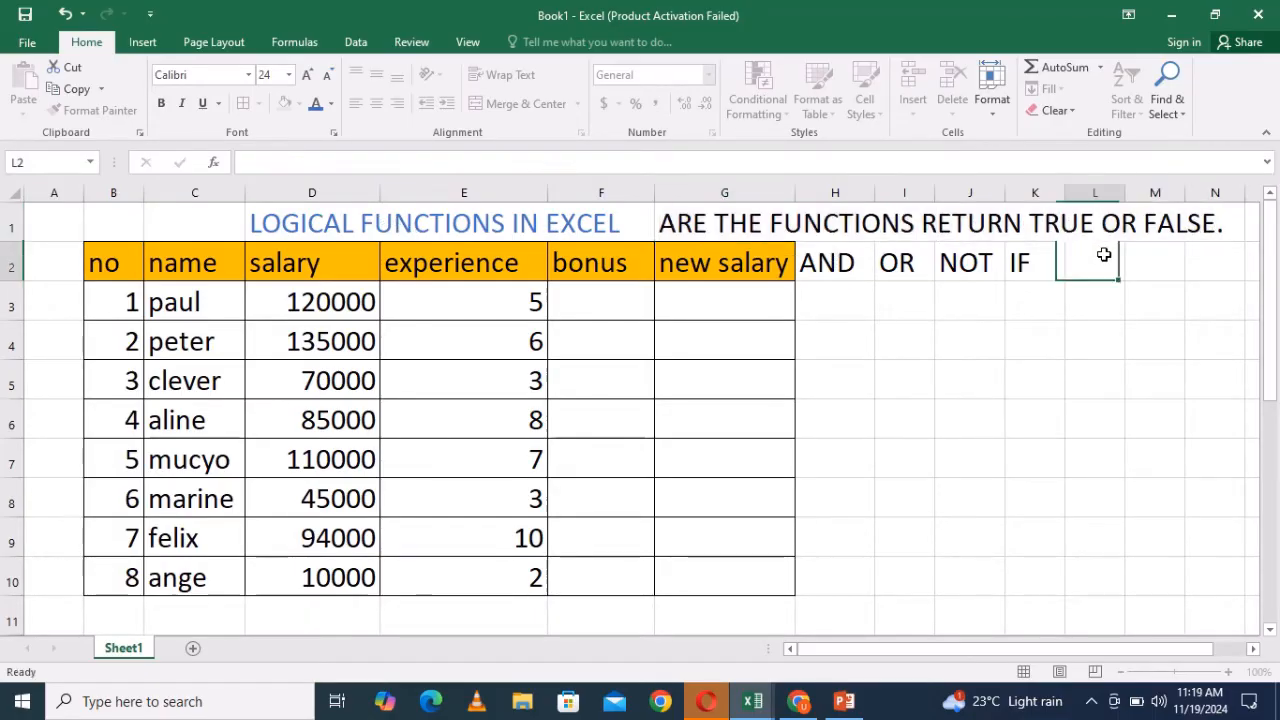
- Go through the AND, OR, NOT and IF header cells one by one
{"action": "left_click", "coordinate": [822, 262]}
{"action": "left_click", "coordinate": [898, 262]}
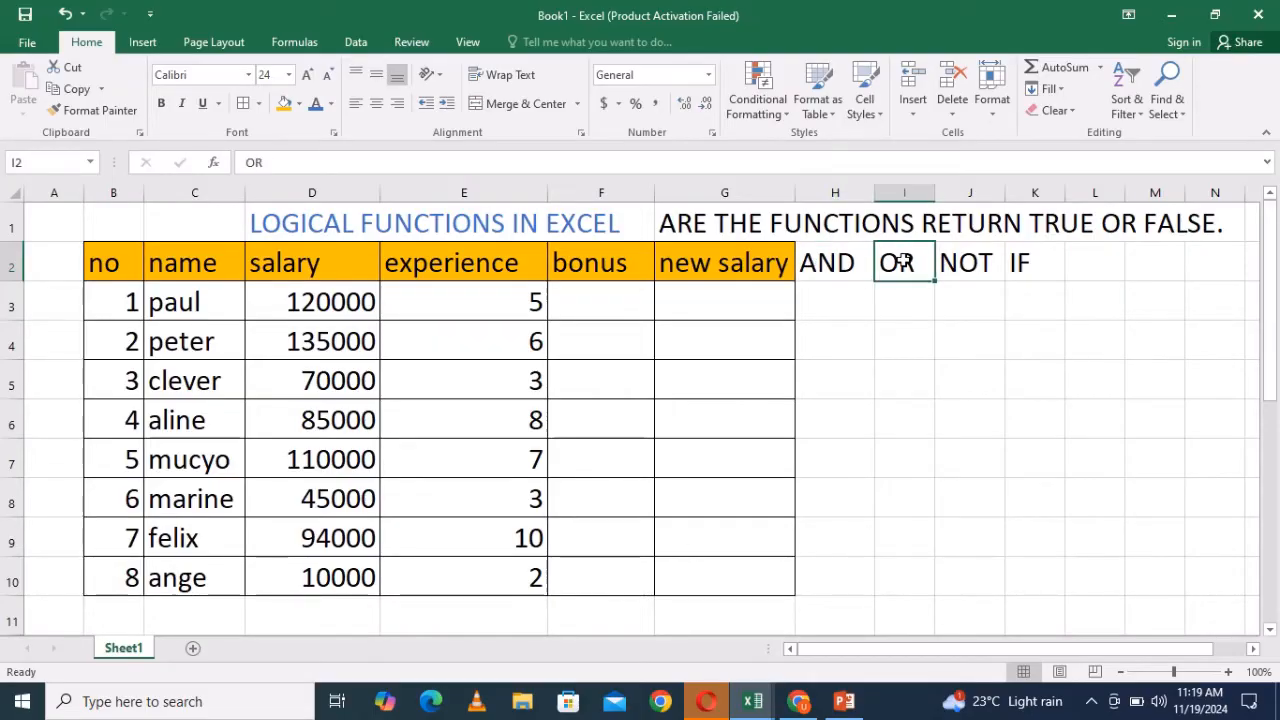
{"action": "left_click", "coordinate": [980, 261]}
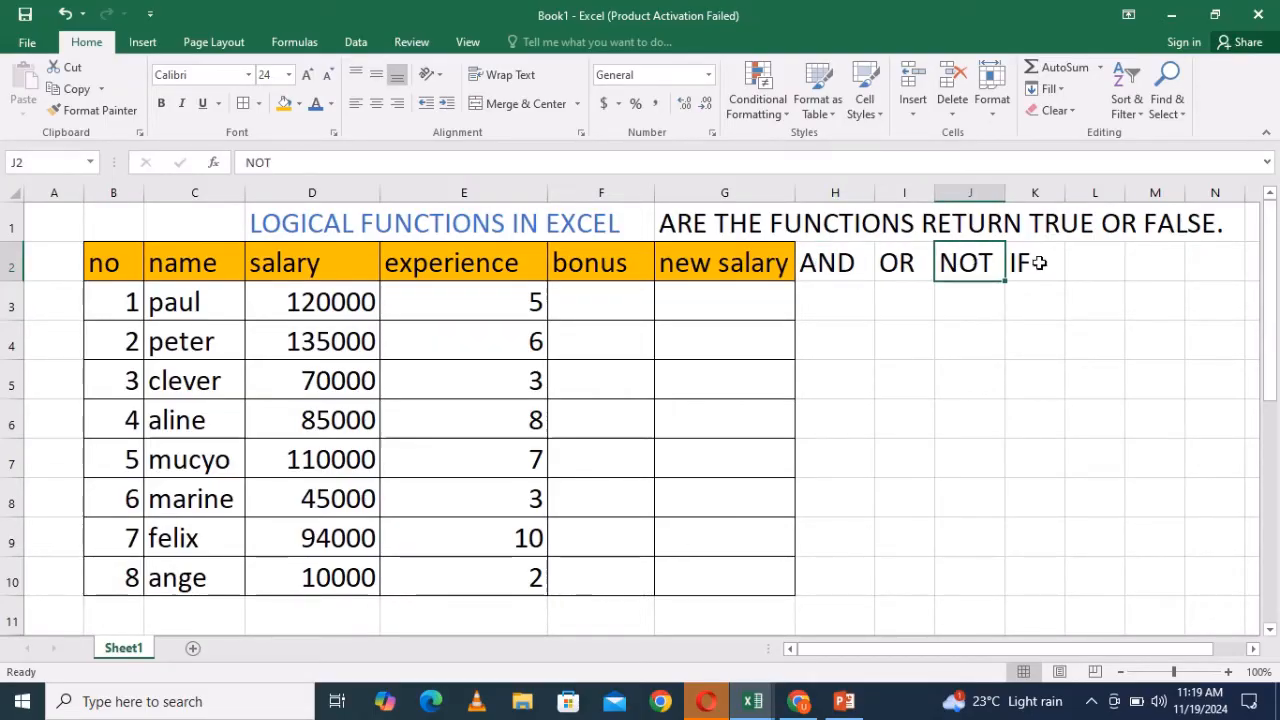
{"action": "left_click", "coordinate": [1030, 262]}
{"action": "left_click", "coordinate": [1094, 262]}
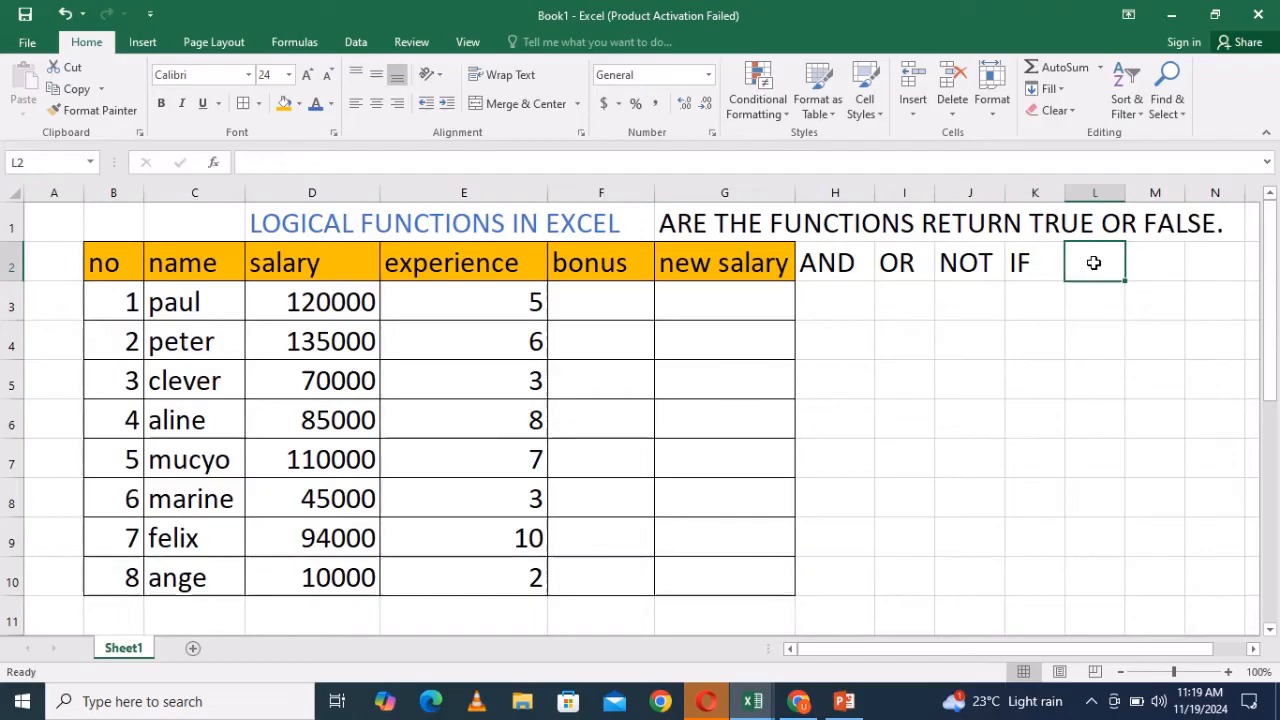
{"action": "type", "text": "FALSE"}
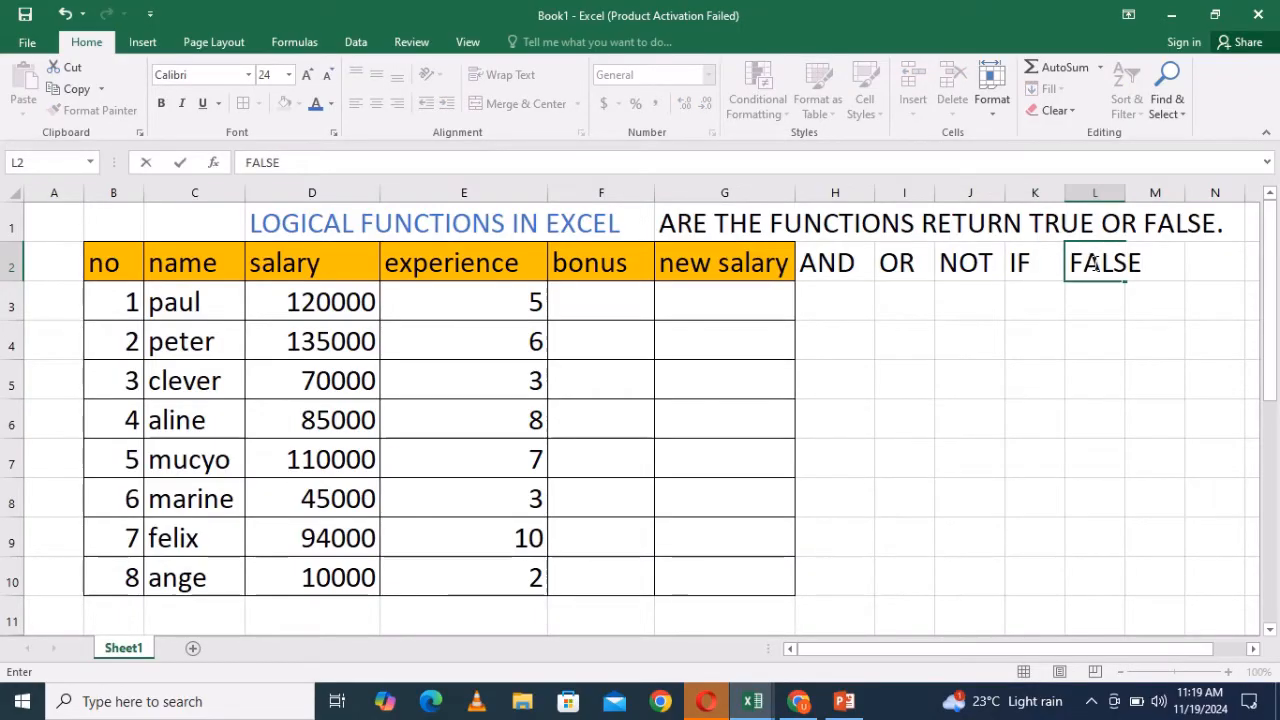
{"action": "key", "text": "BackSpace"}
{"action": "key", "text": "BackSpace"}
{"action": "key", "text": "BackSpace"}
{"action": "key", "text": "BackSpace"}
{"action": "key", "text": "BackSpace"}
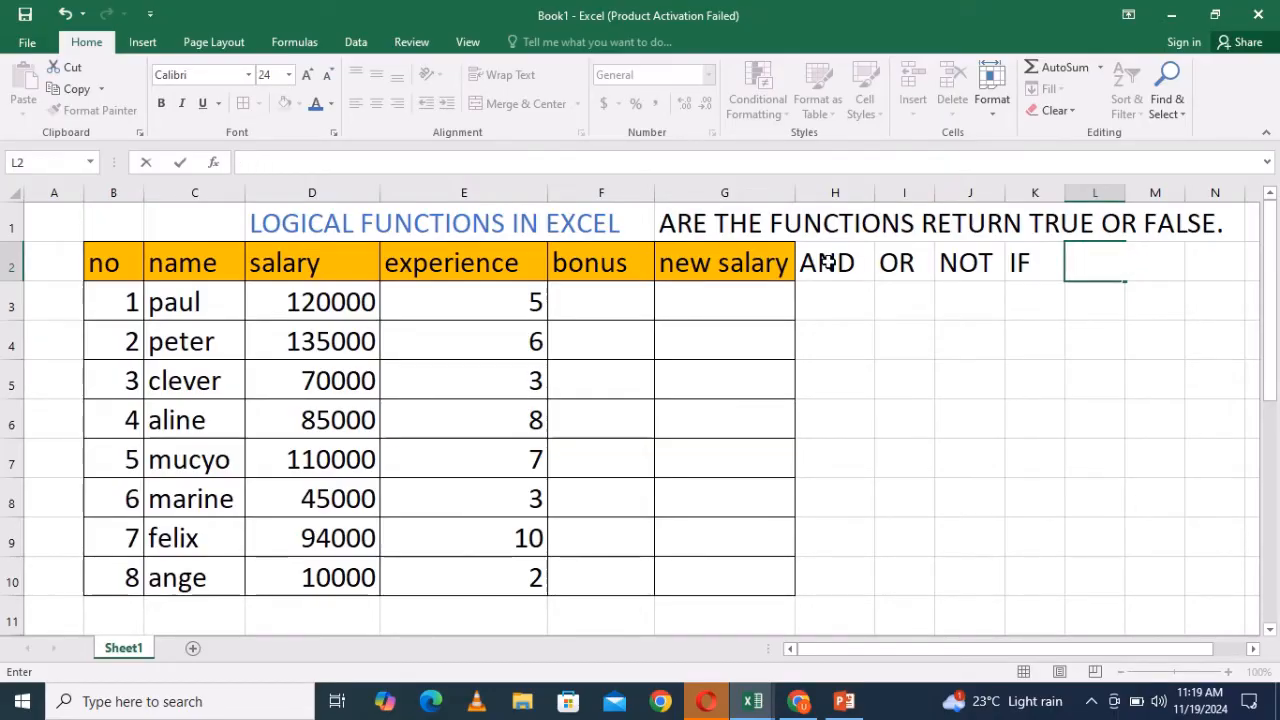
- Select the four logical function headers in H2:K2 to review them
{"action": "left_click_drag", "start_coordinate": [830, 263], "coordinate": [1043, 268]}
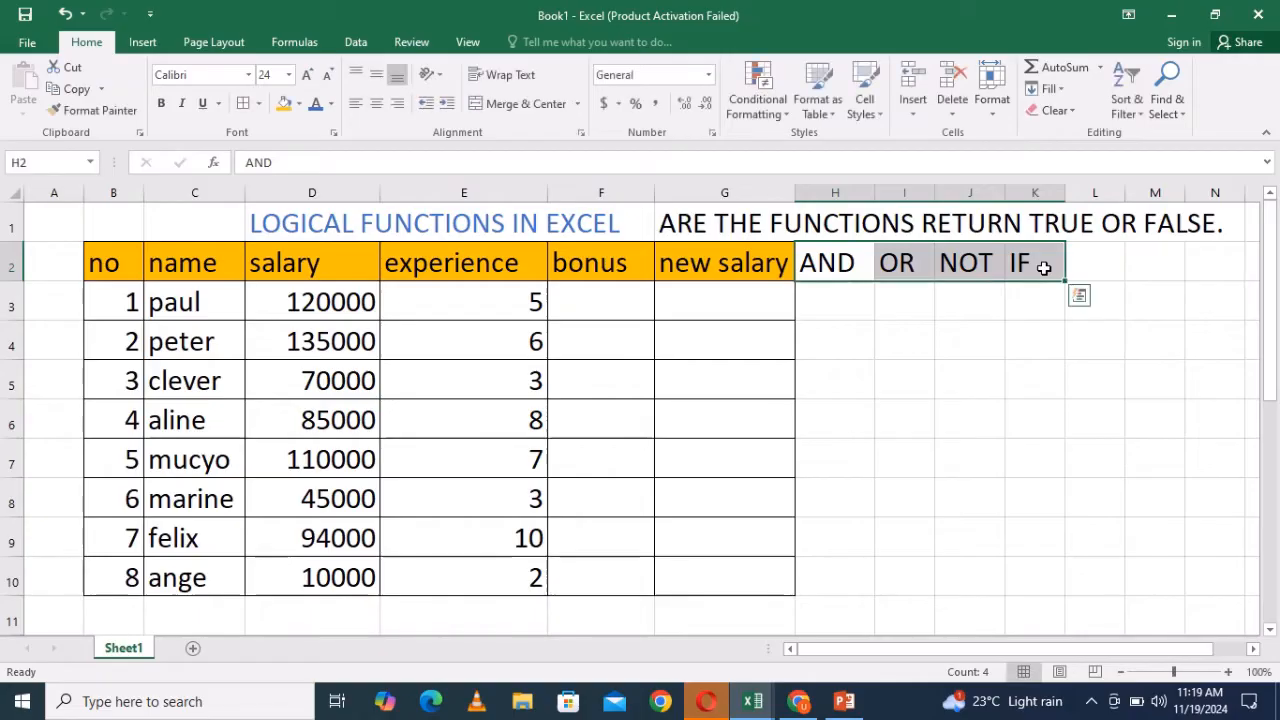
{"action": "left_click", "coordinate": [1102, 270]}
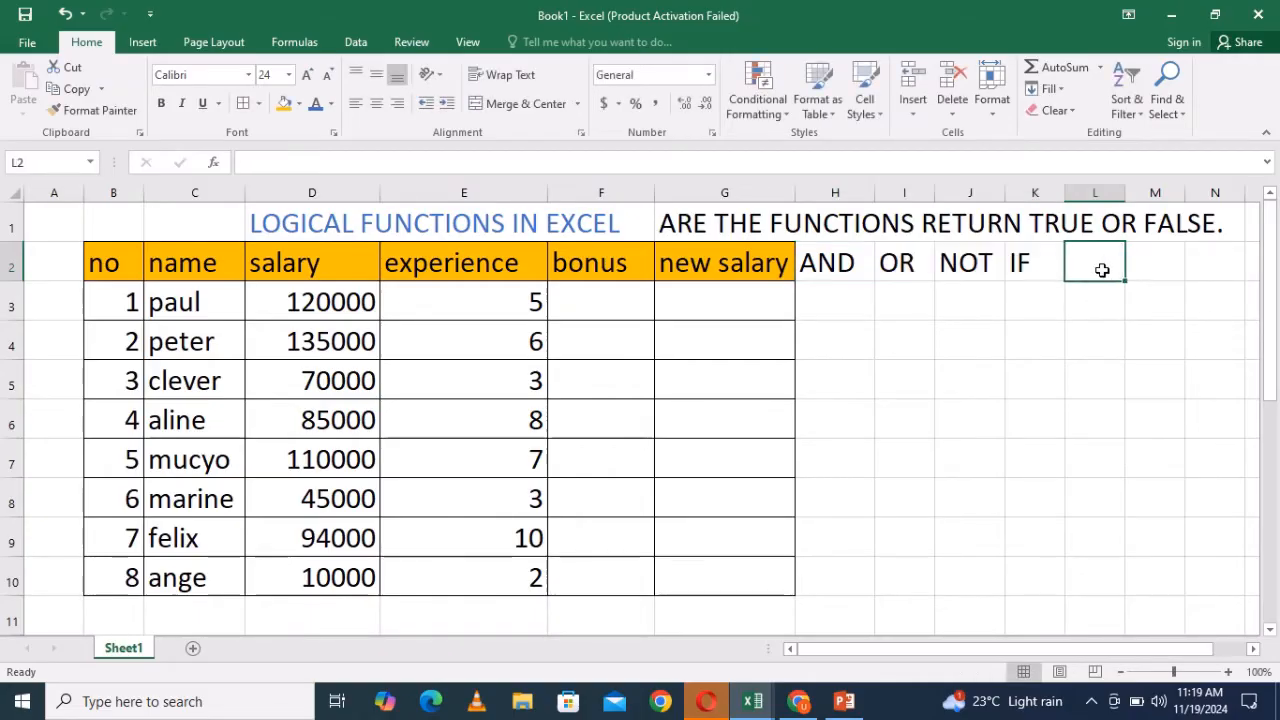
{"action": "left_click", "coordinate": [835, 265]}
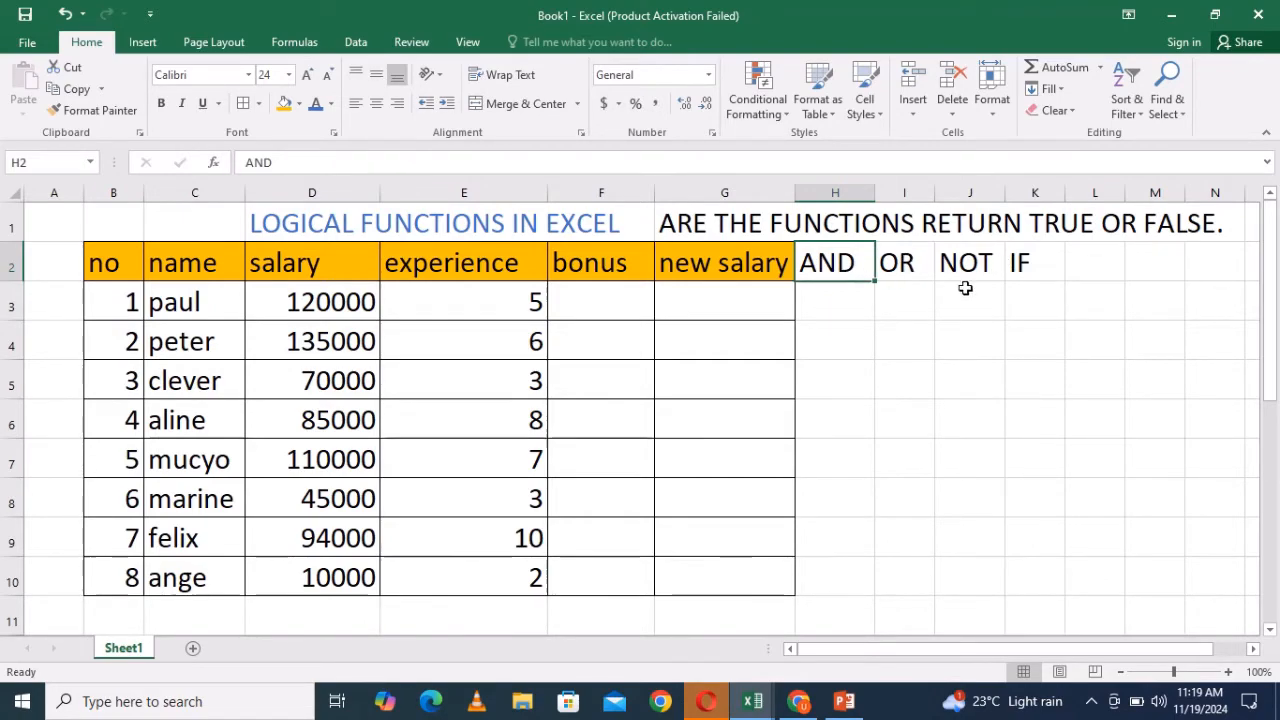
{"action": "left_click", "coordinate": [1037, 270]}
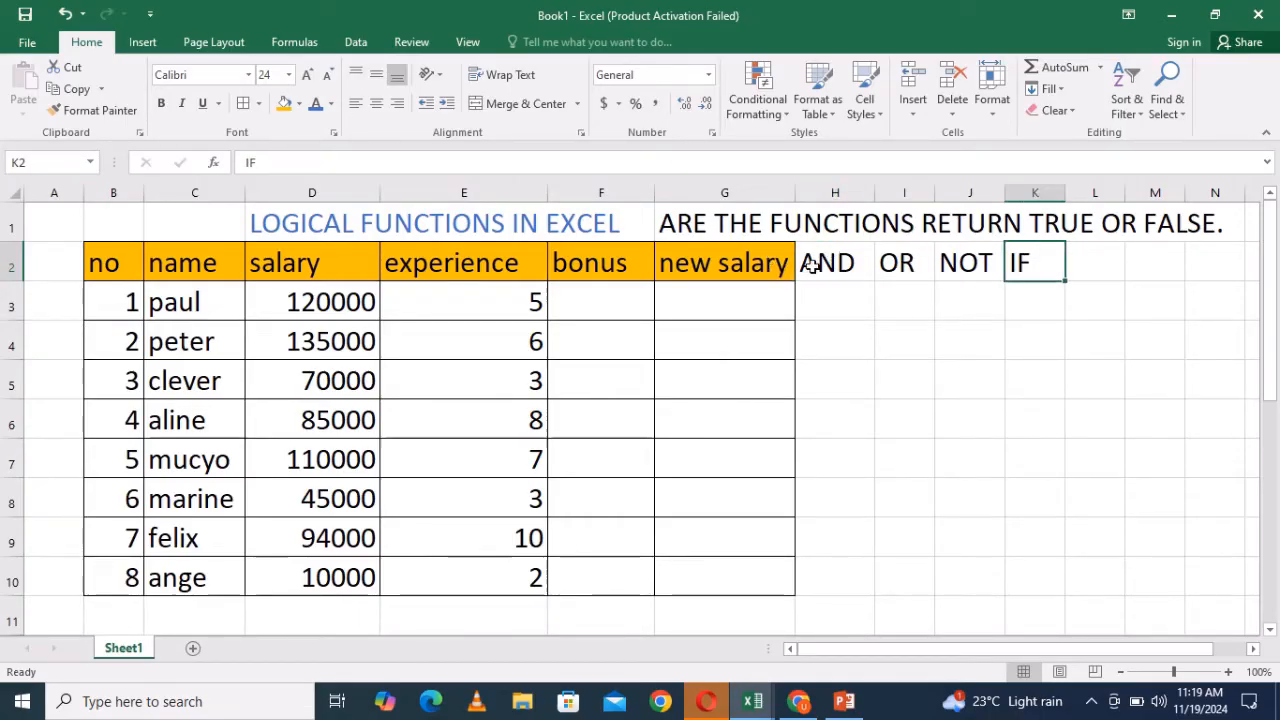
{"action": "left_click_drag", "start_coordinate": [809, 262], "coordinate": [1018, 264]}
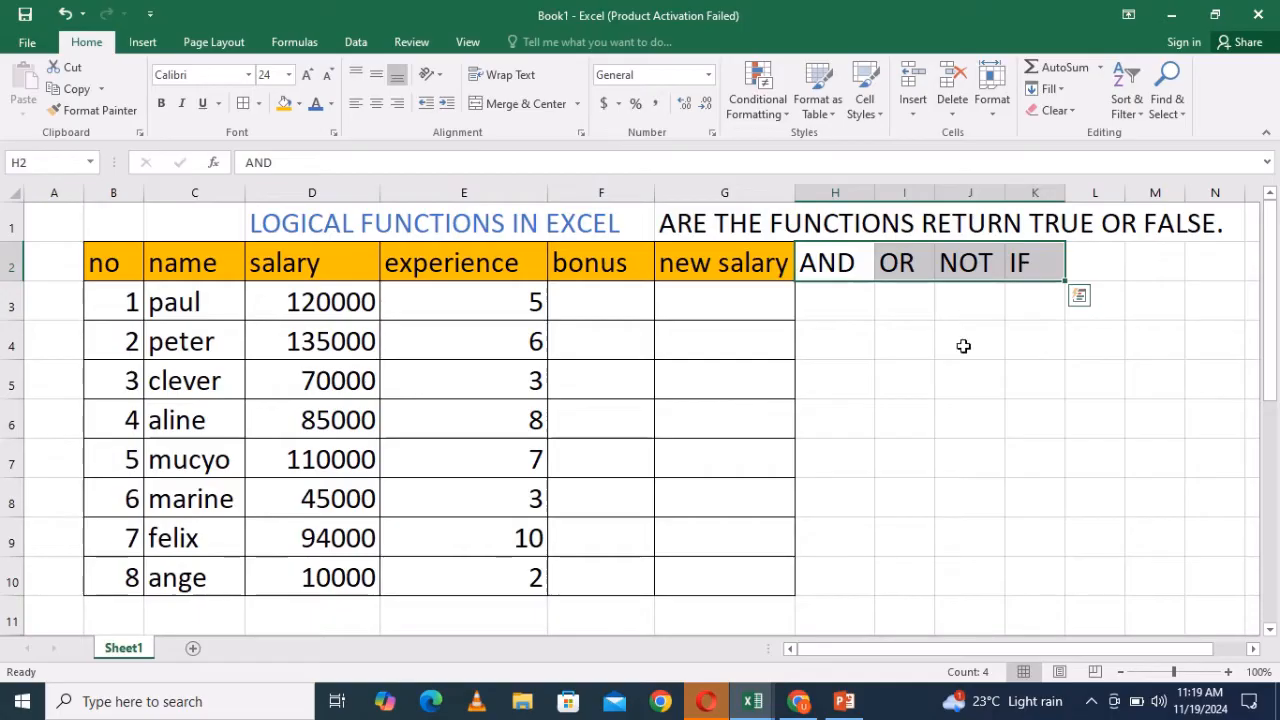
{"action": "left_click", "coordinate": [966, 346]}
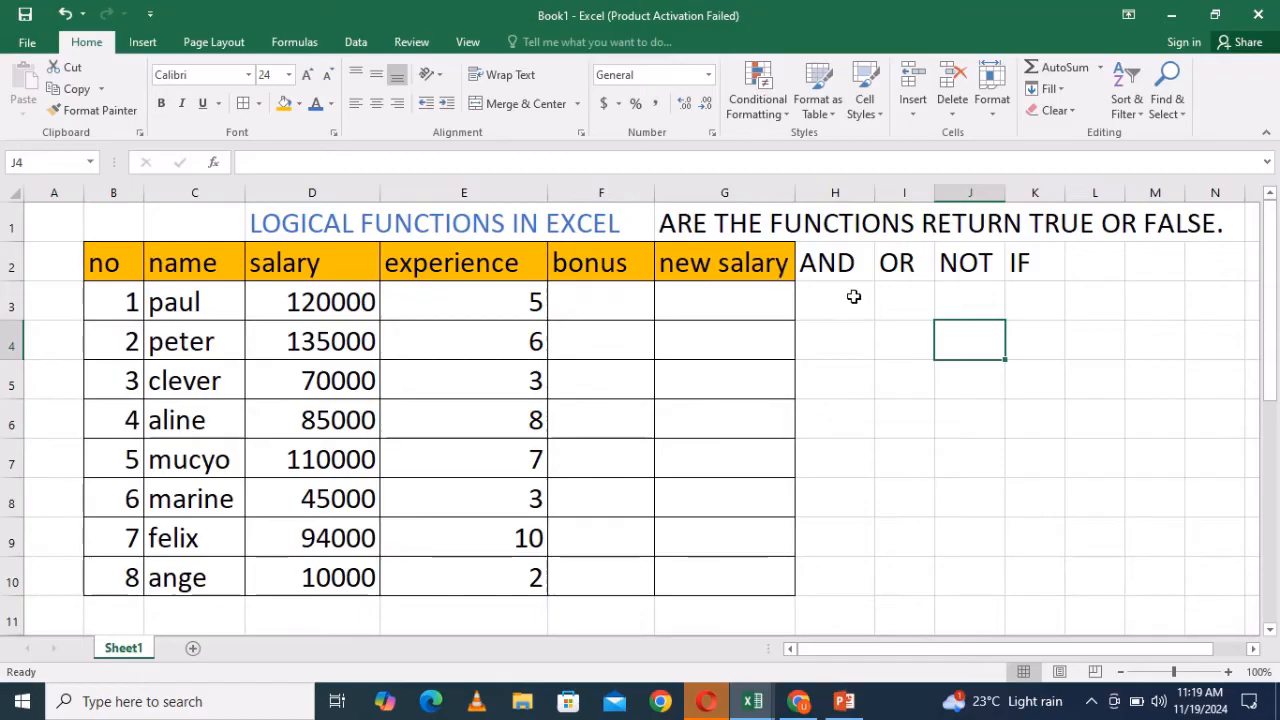
{"action": "left_click_drag", "start_coordinate": [832, 260], "coordinate": [1020, 260]}
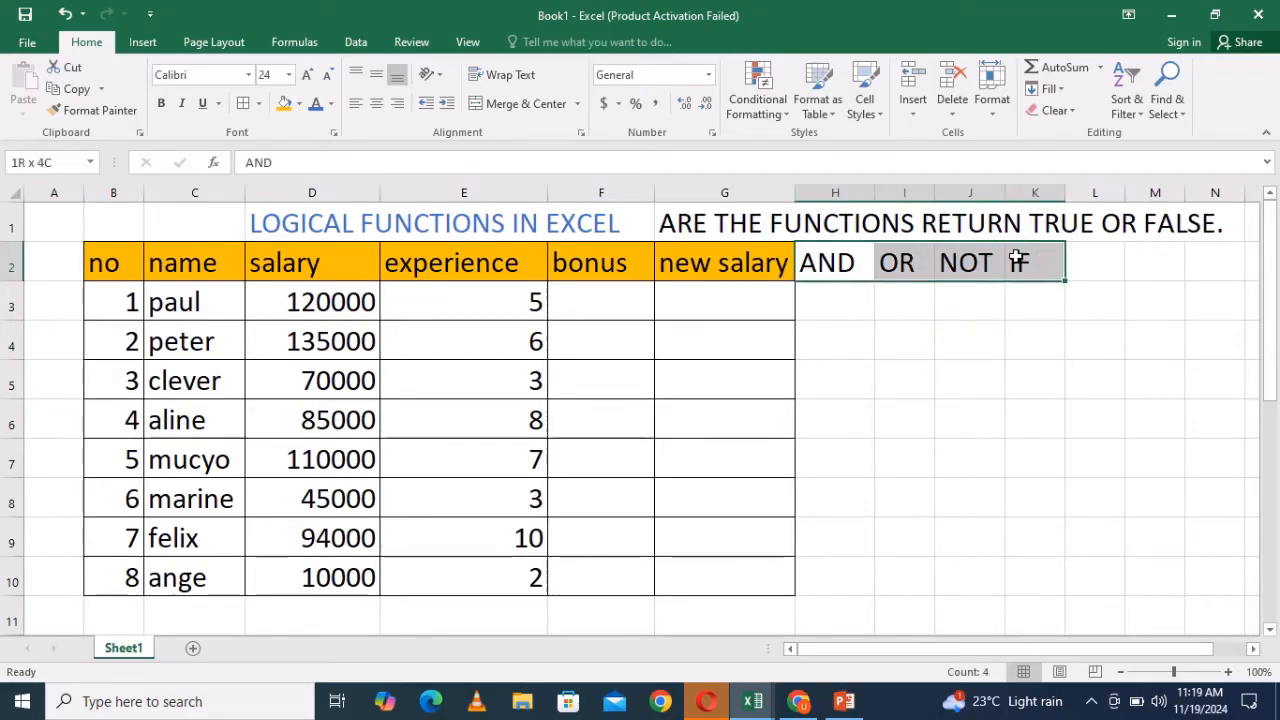
{"action": "left_click", "coordinate": [998, 315]}
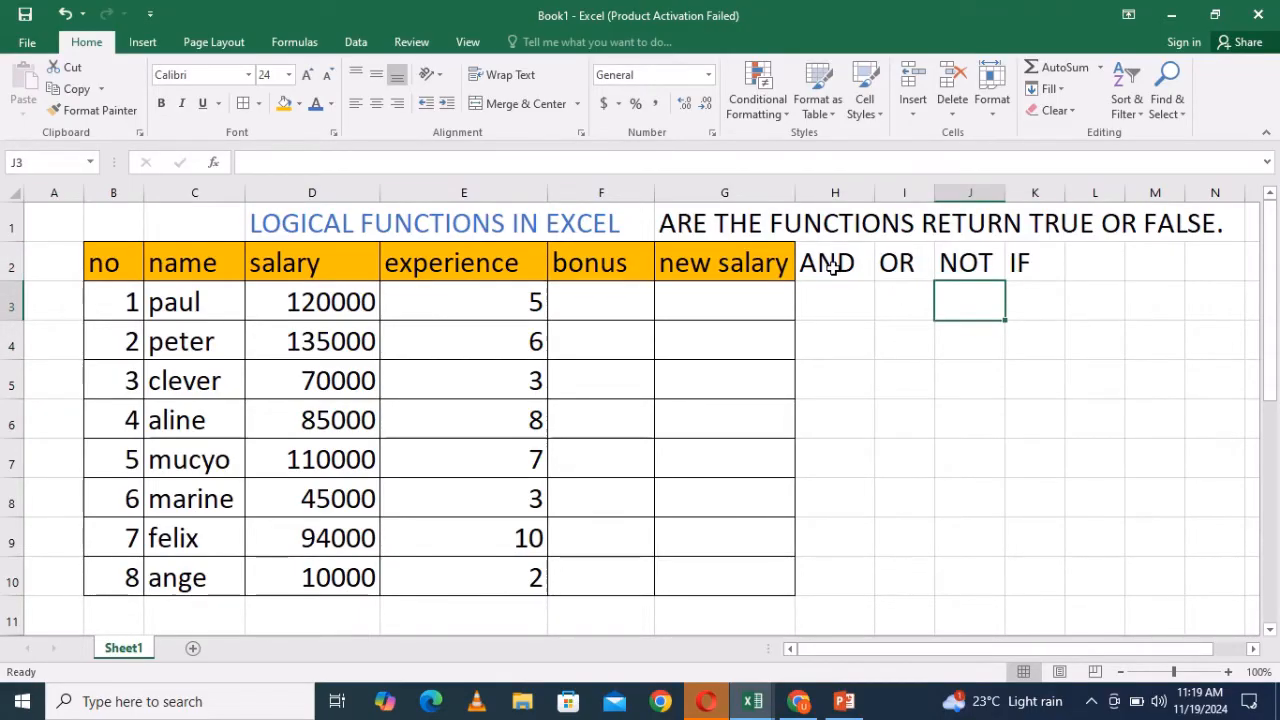
- Enter "SUNTAX OF AND FUNCTIONS" in cell J5
{"action": "left_click", "coordinate": [981, 384]}
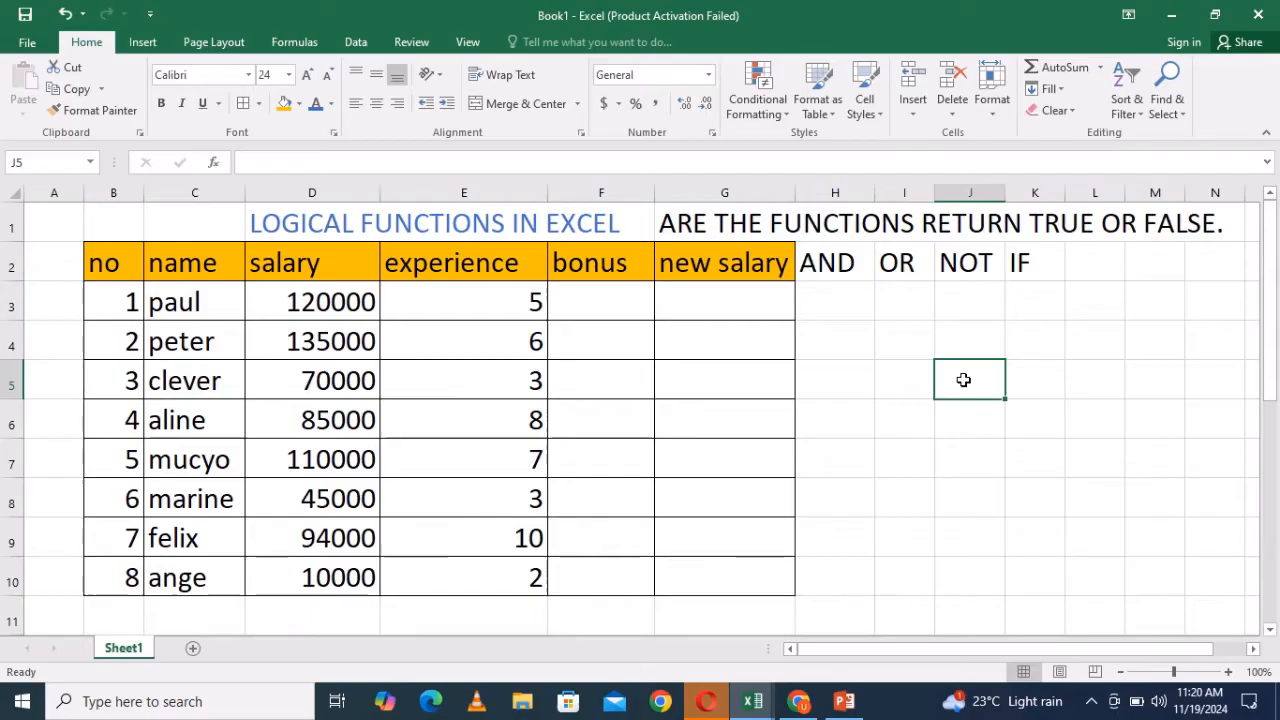
{"action": "type", "text": "S"}
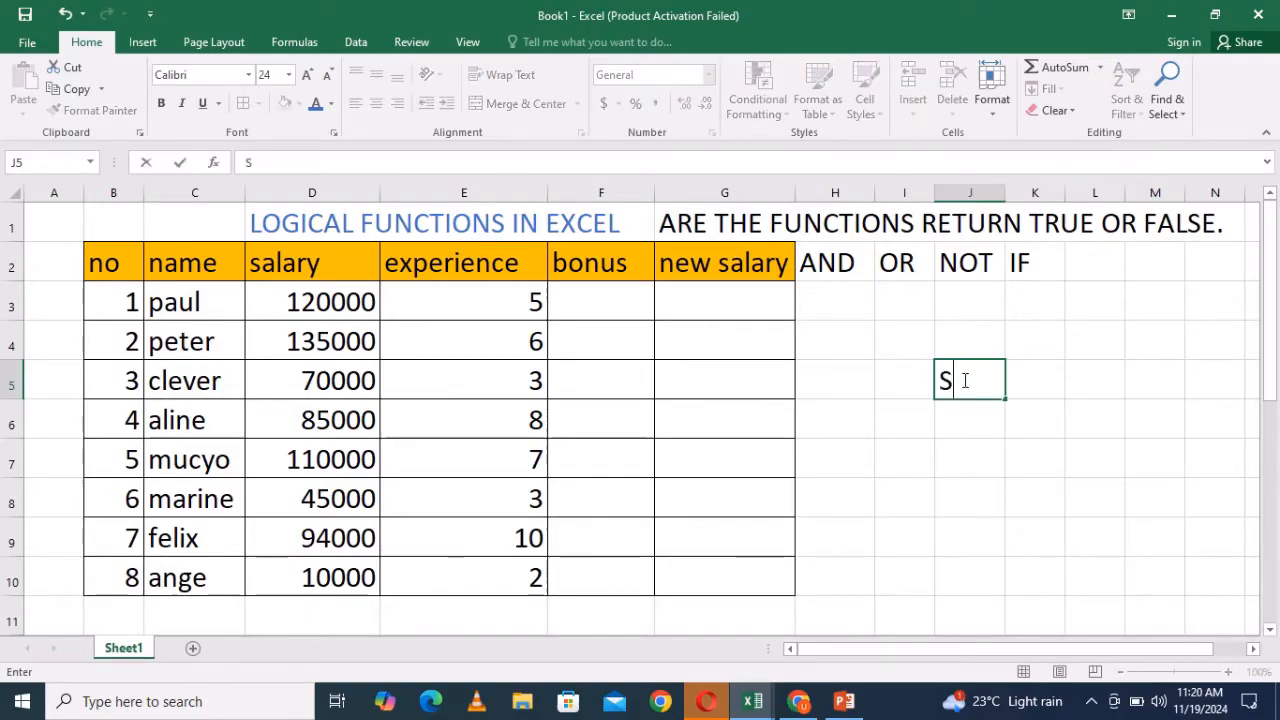
{"action": "type", "text": "UNTAX"}
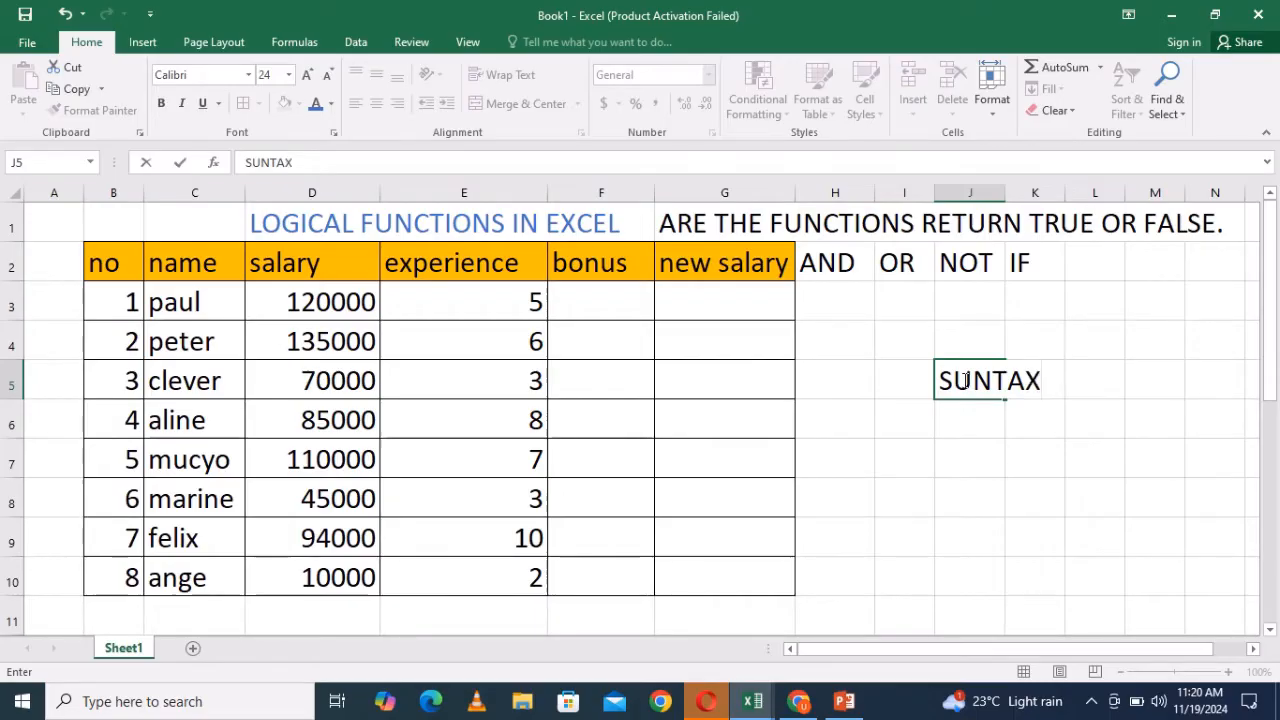
{"action": "type", "text": " OF"}
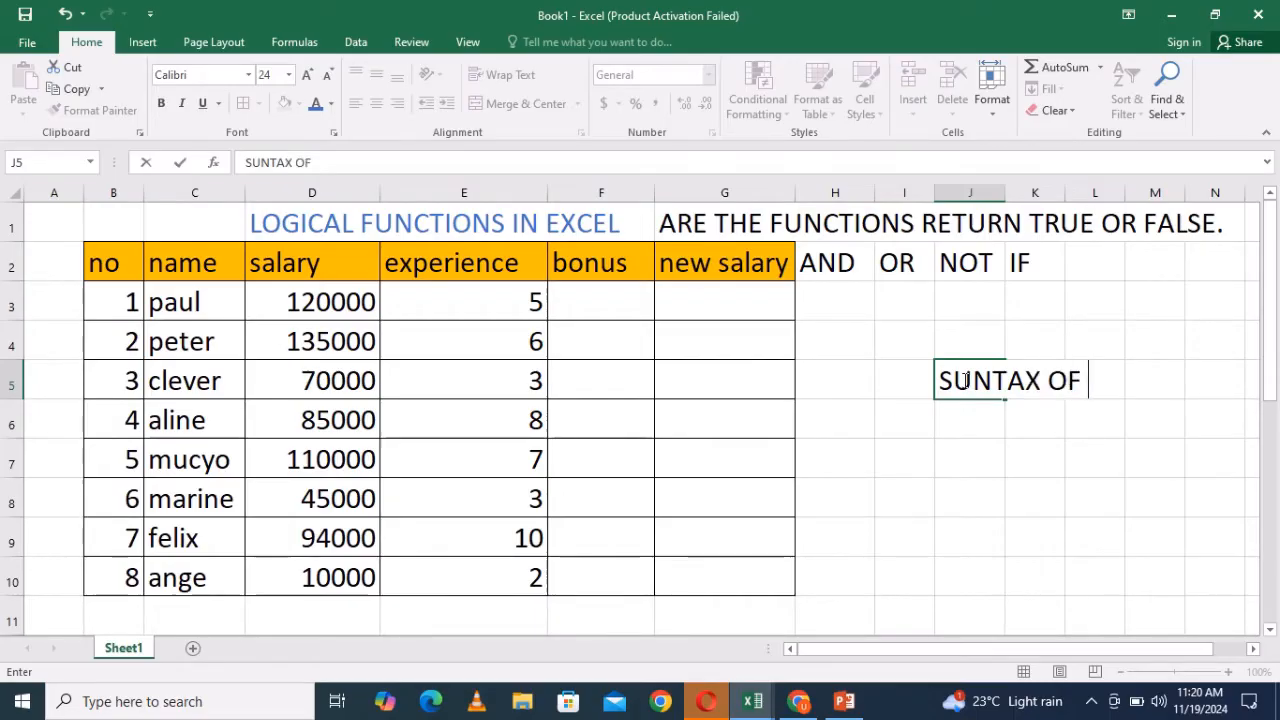
{"action": "type", "text": " AND F"}
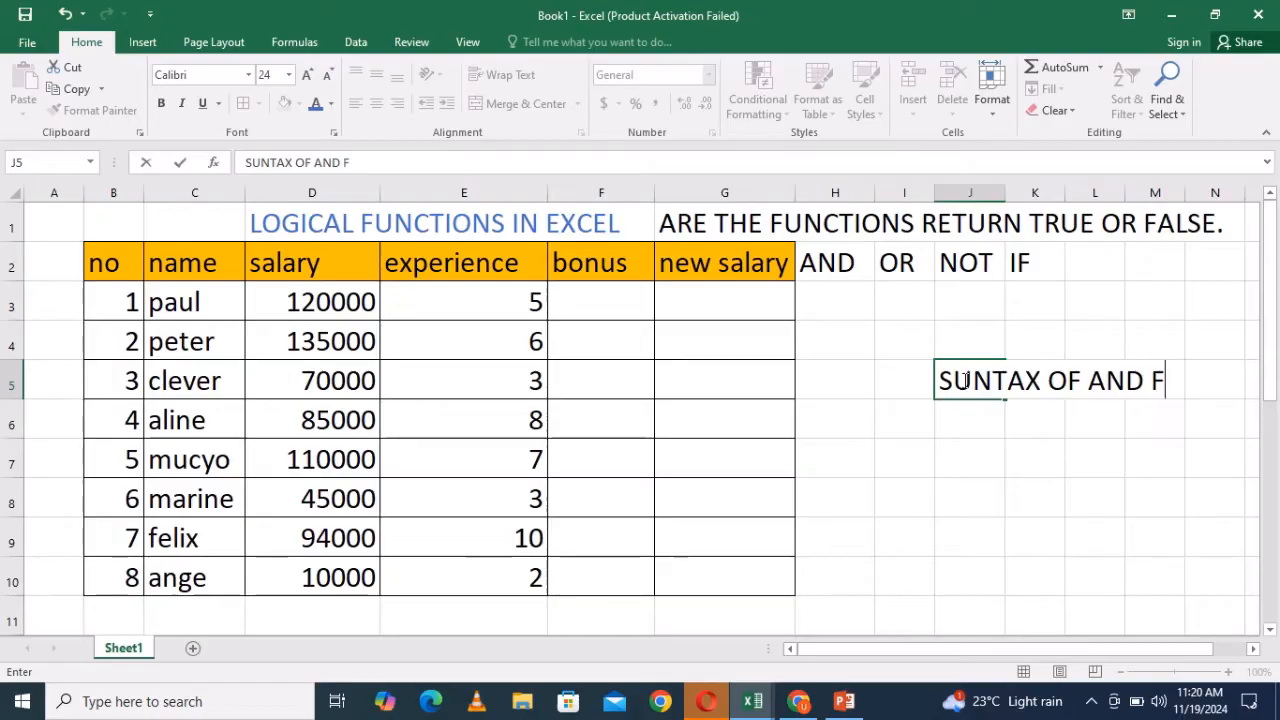
{"action": "type", "text": "UNCTIO"}
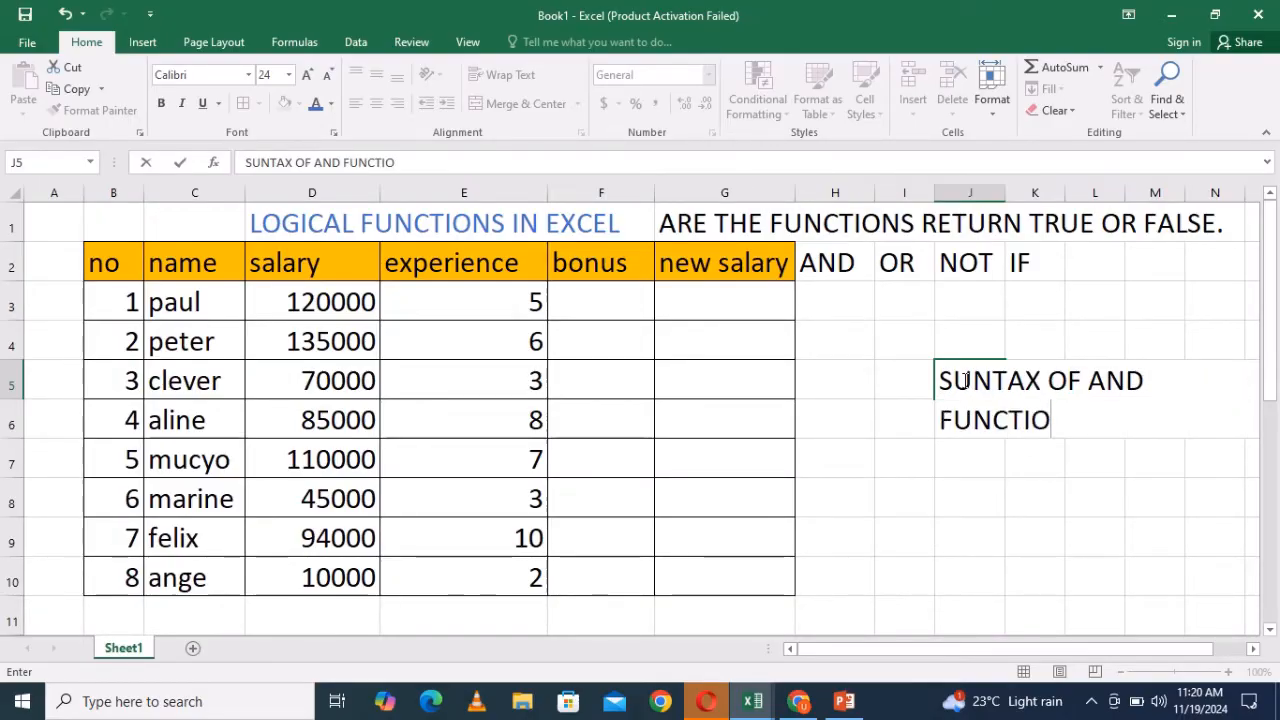
{"action": "left_click", "coordinate": [1254, 649]}
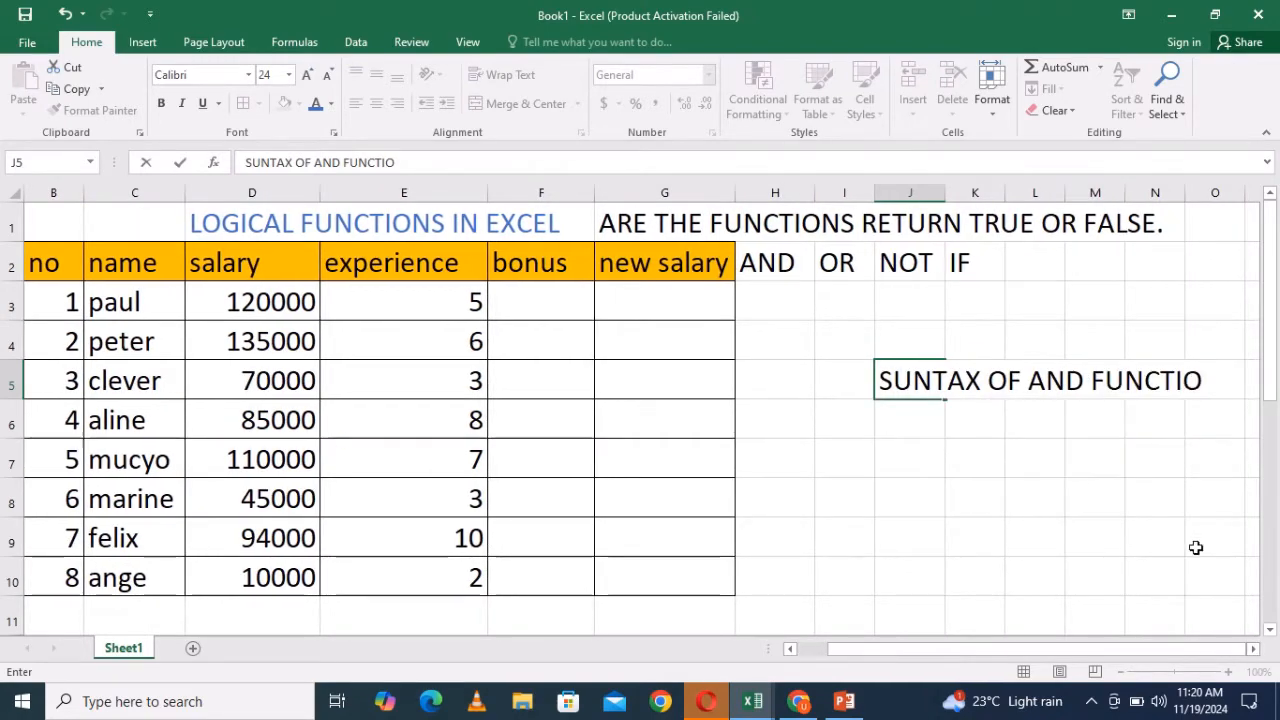
{"action": "type", "text": "NS"}
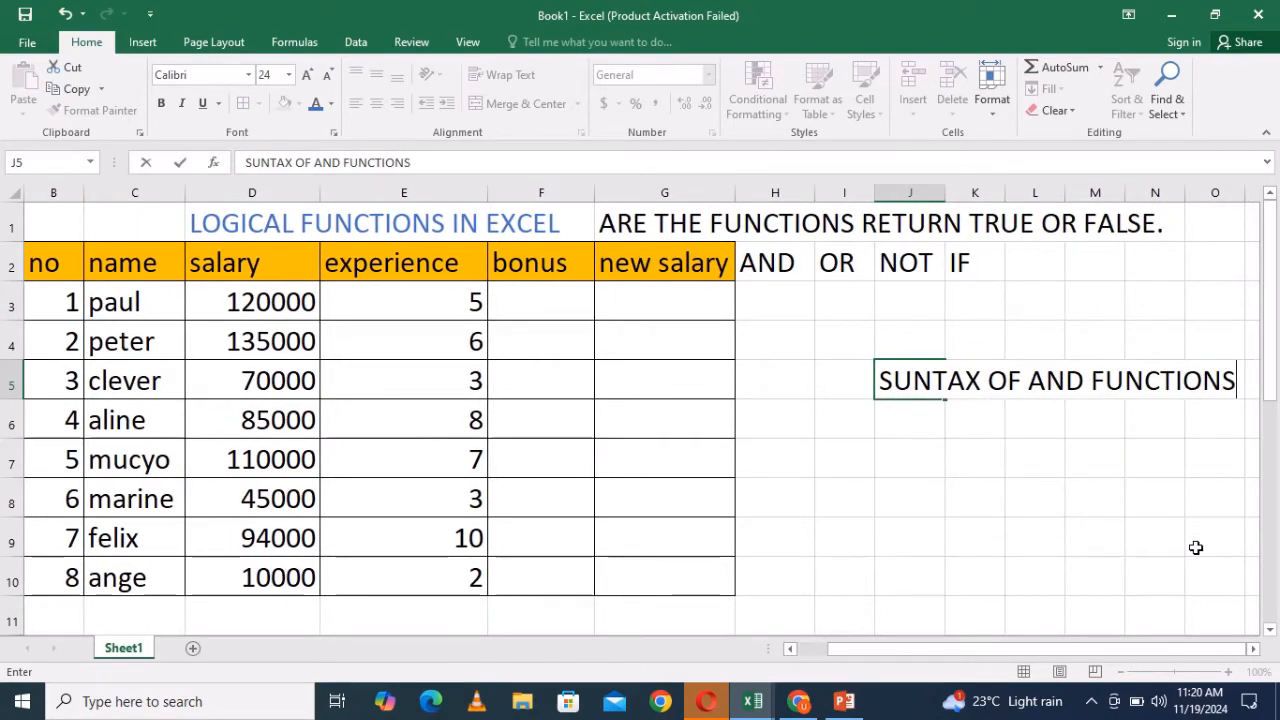
{"action": "left_click", "coordinate": [968, 422]}
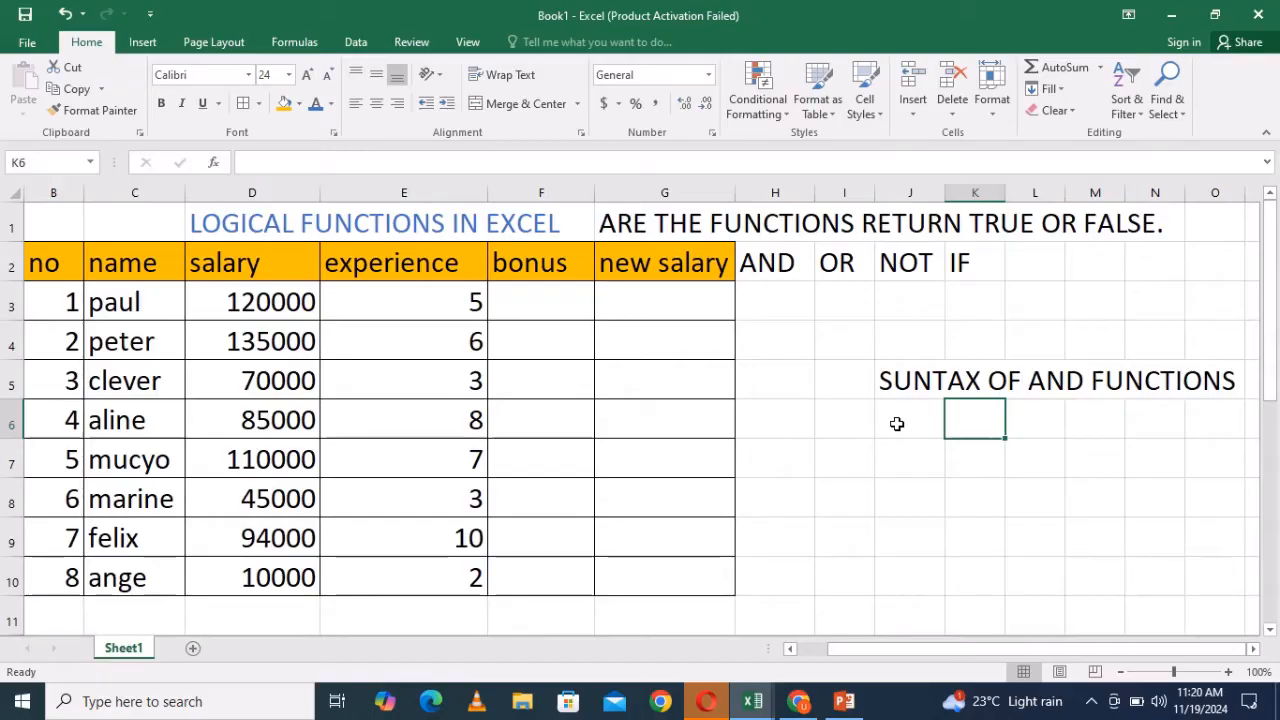
- Enter the AND syntax "=AND(COND,COND2,...)" in cell K6
{"action": "type", "text": "=AND"}
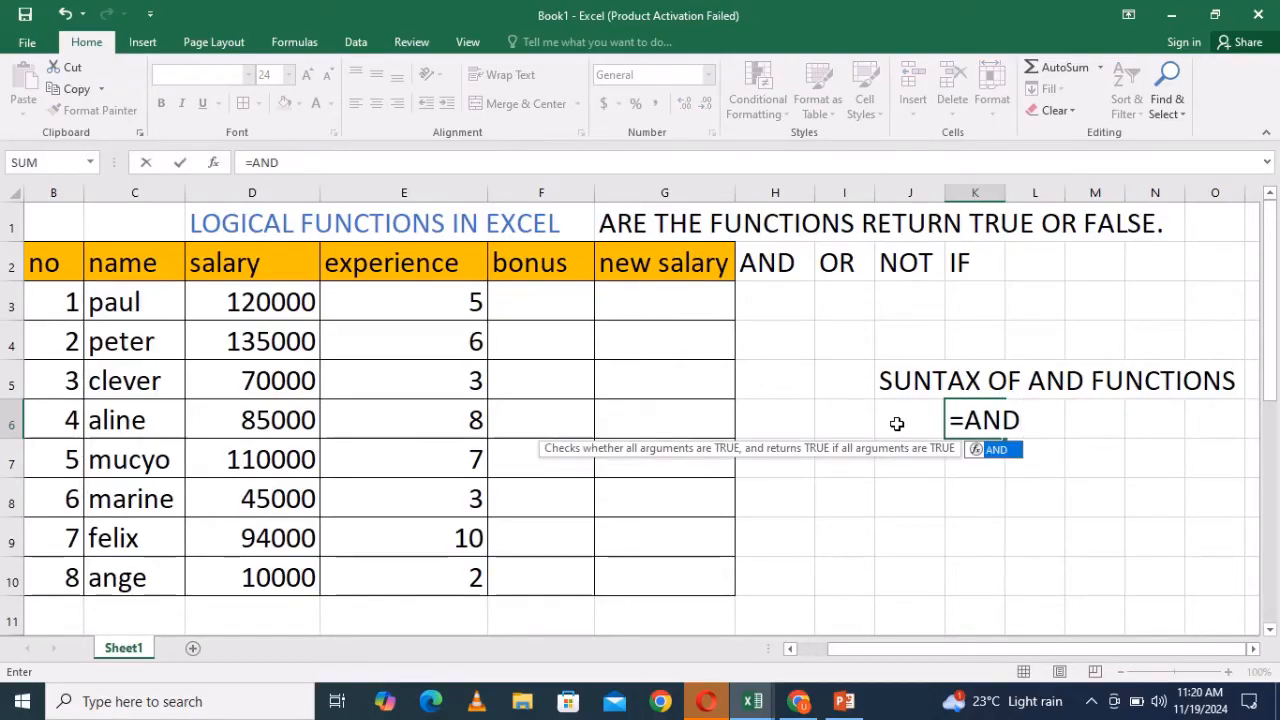
{"action": "type", "text": "("}
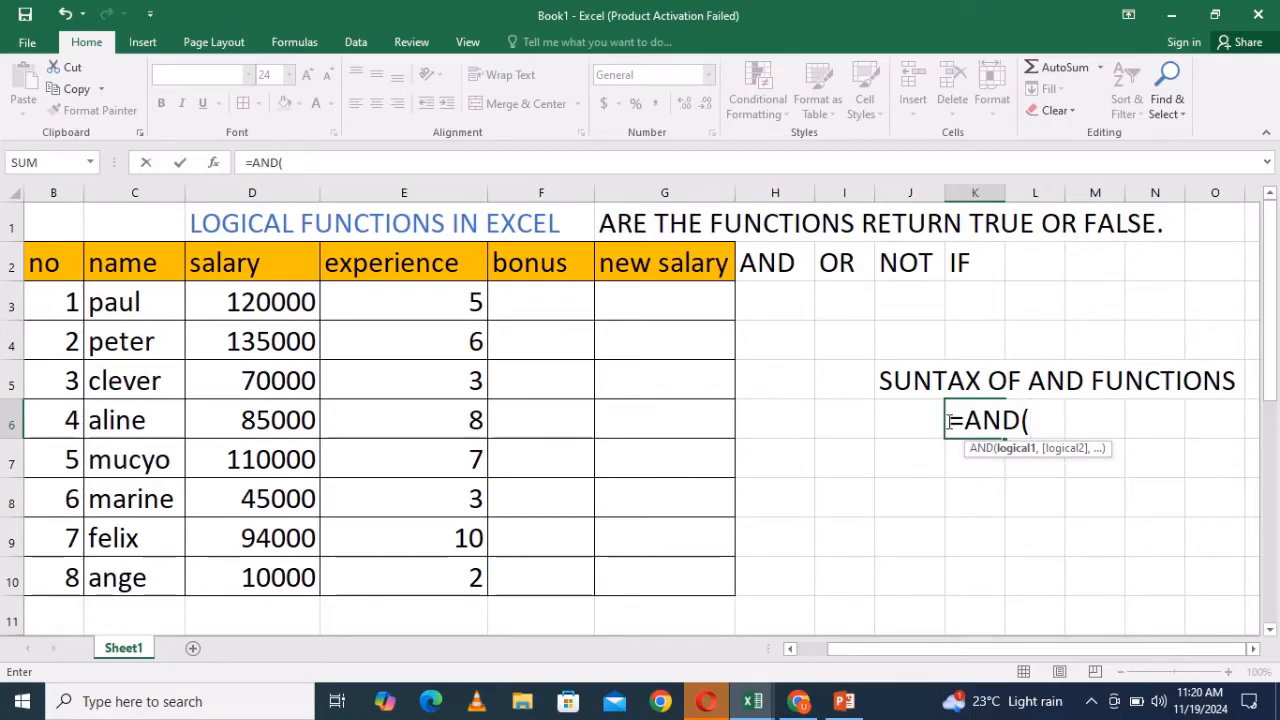
{"action": "type", "text": "COND"}
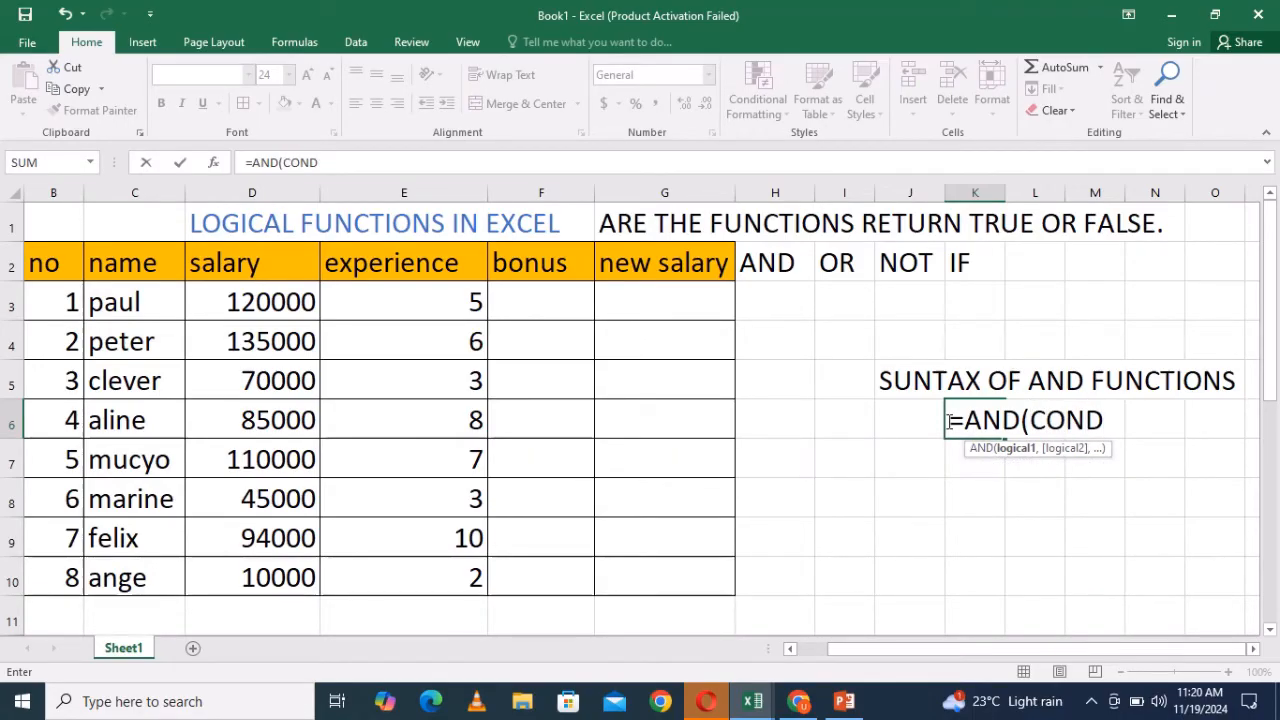
{"action": "type", "text": ",CON"}
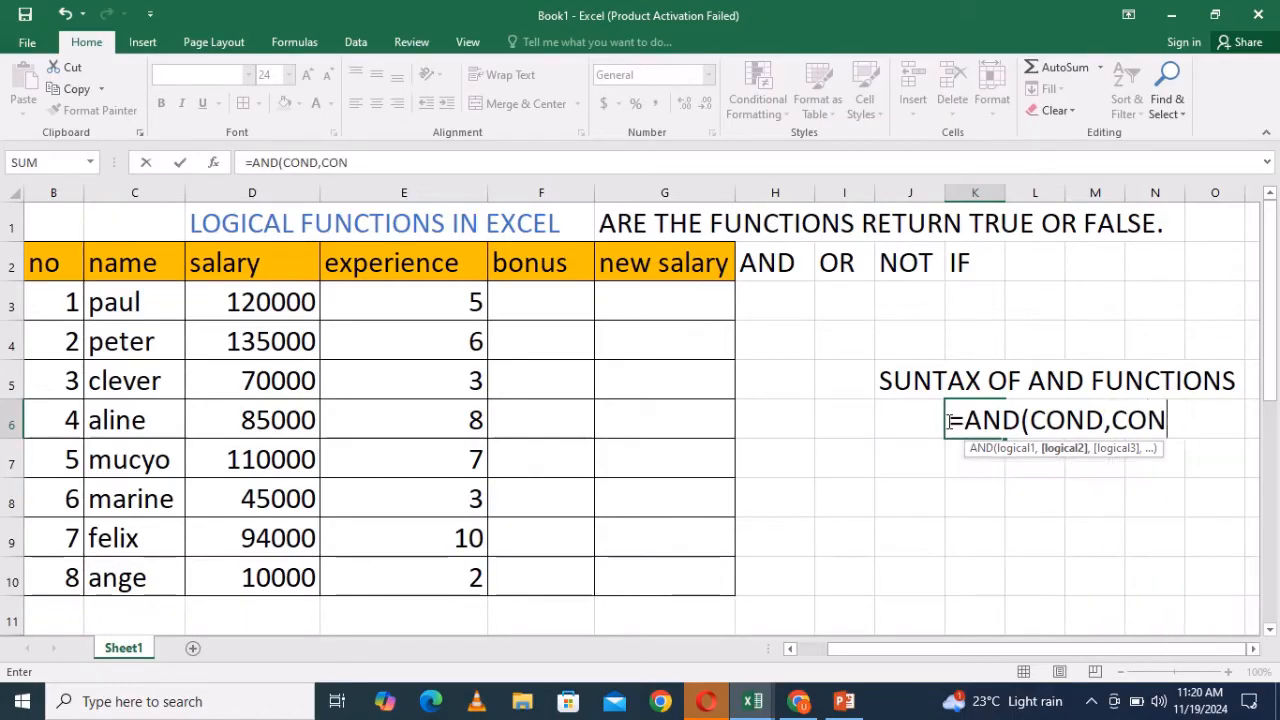
{"action": "type", "text": "D2,..."}
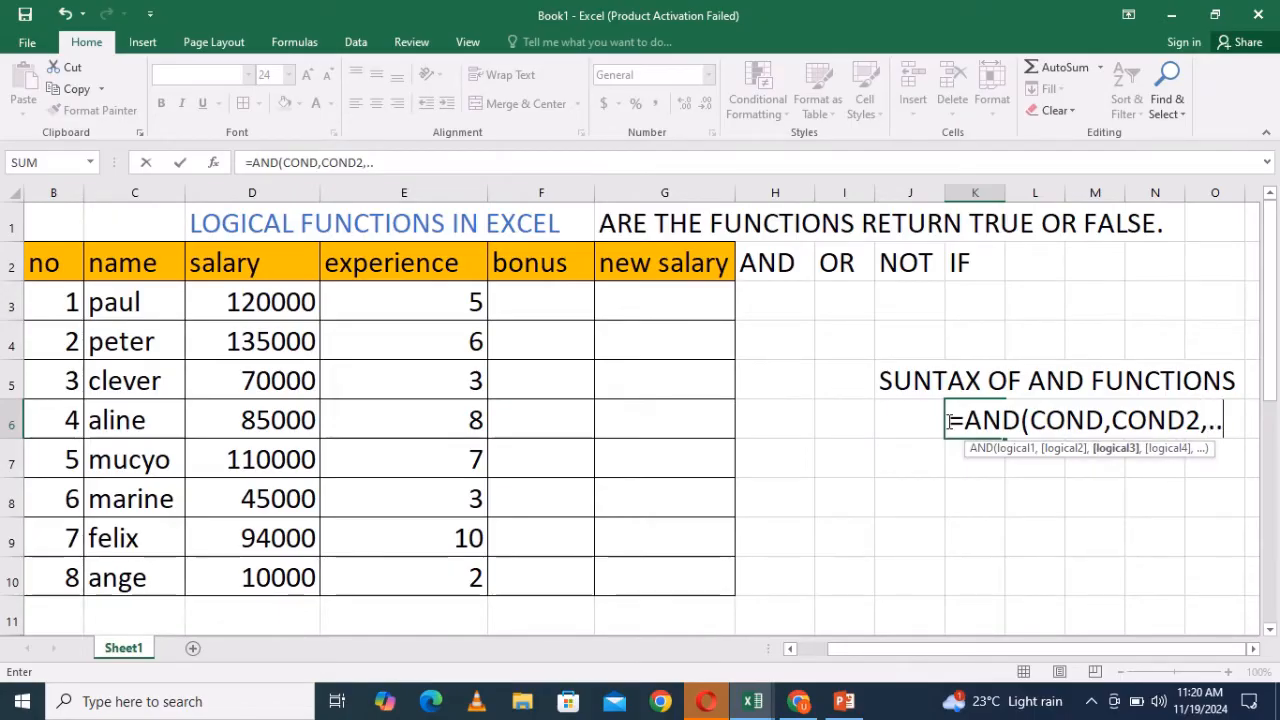
{"action": "type", "text": ")"}
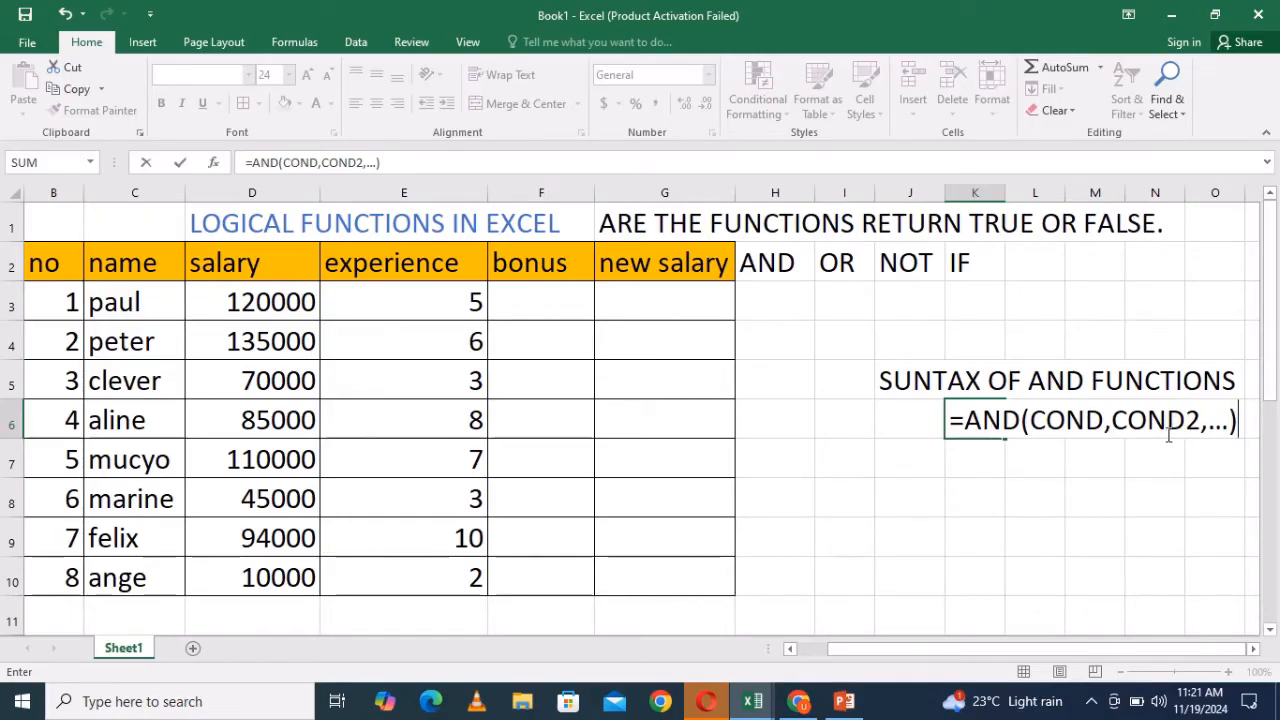
{"action": "left_click", "coordinate": [770, 303]}
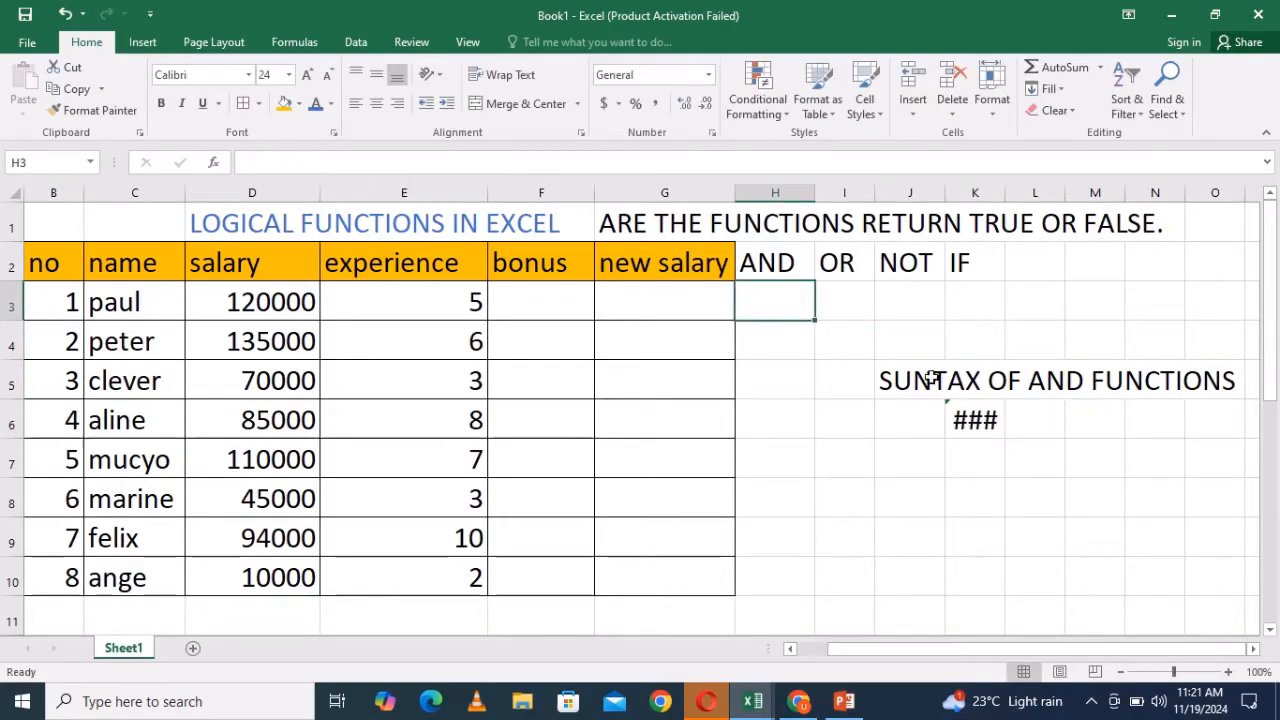
- Edit cell K6 to remove the leading equals sign so the syntax reads AND(COND,COND2,...) as text
{"action": "left_click", "coordinate": [960, 418]}
{"action": "double_click", "coordinate": [981, 420]}
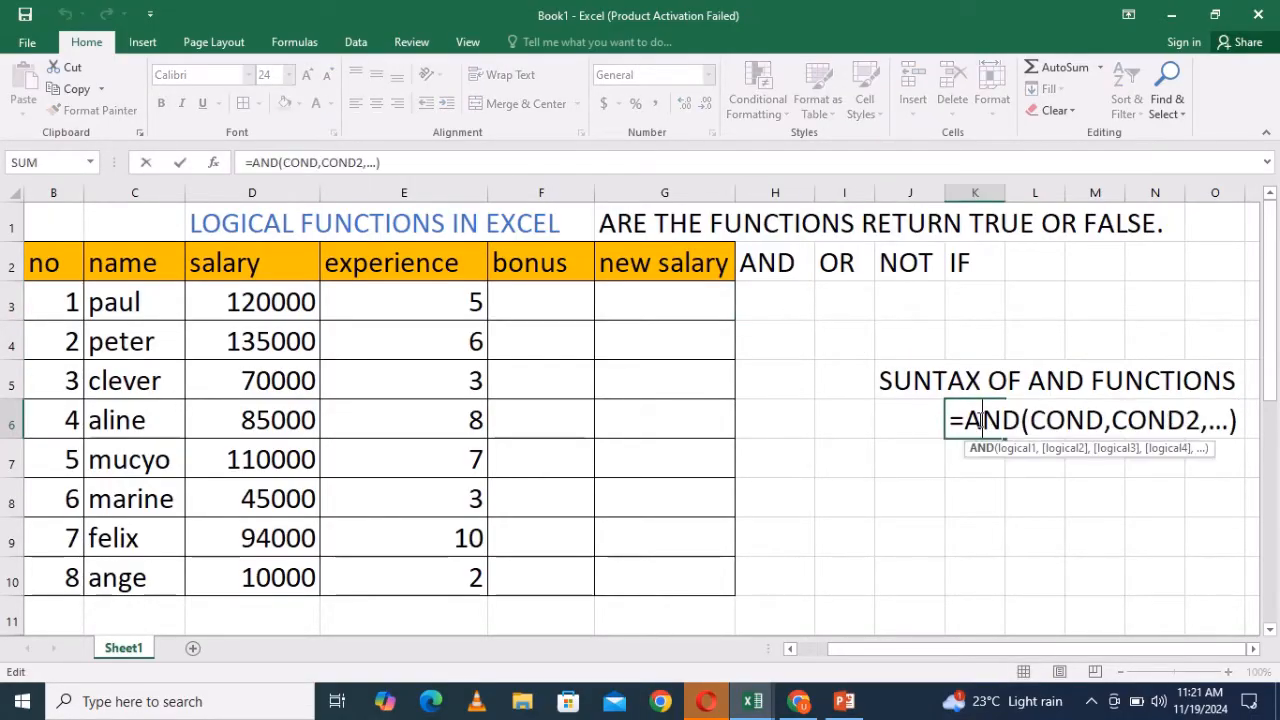
{"action": "left_click", "coordinate": [964, 416]}
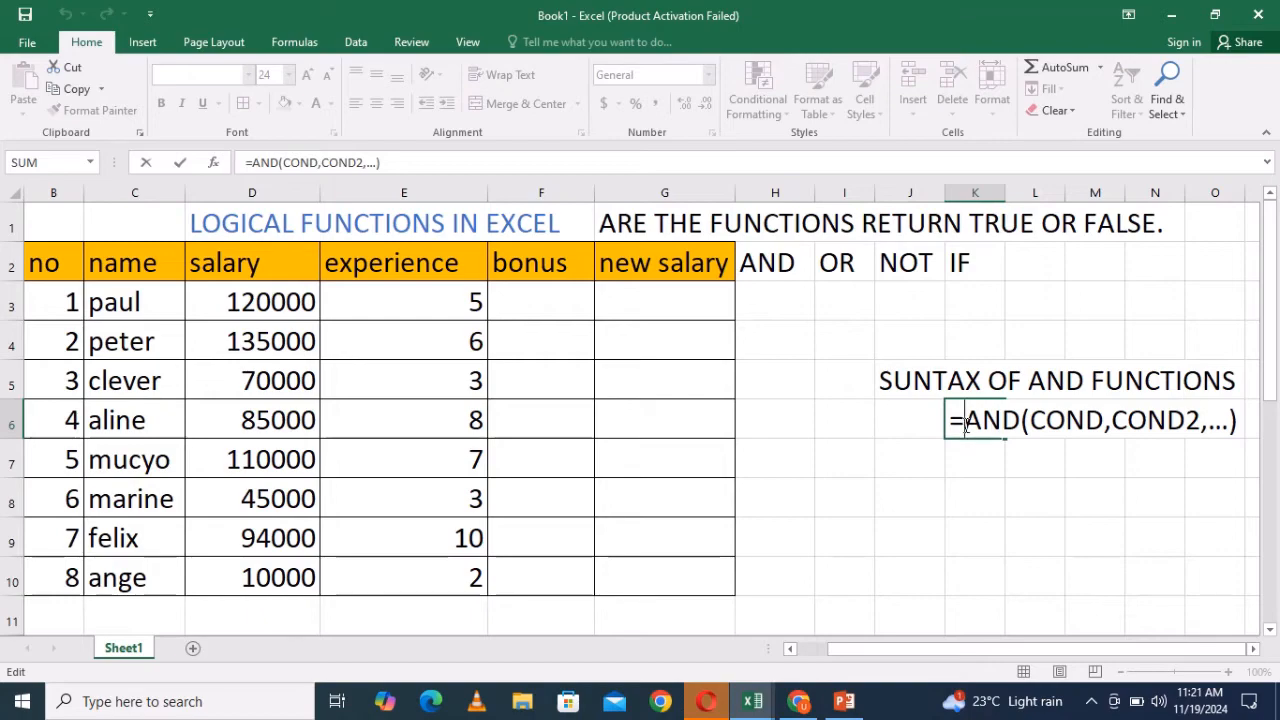
{"action": "key", "text": "BackSpace"}
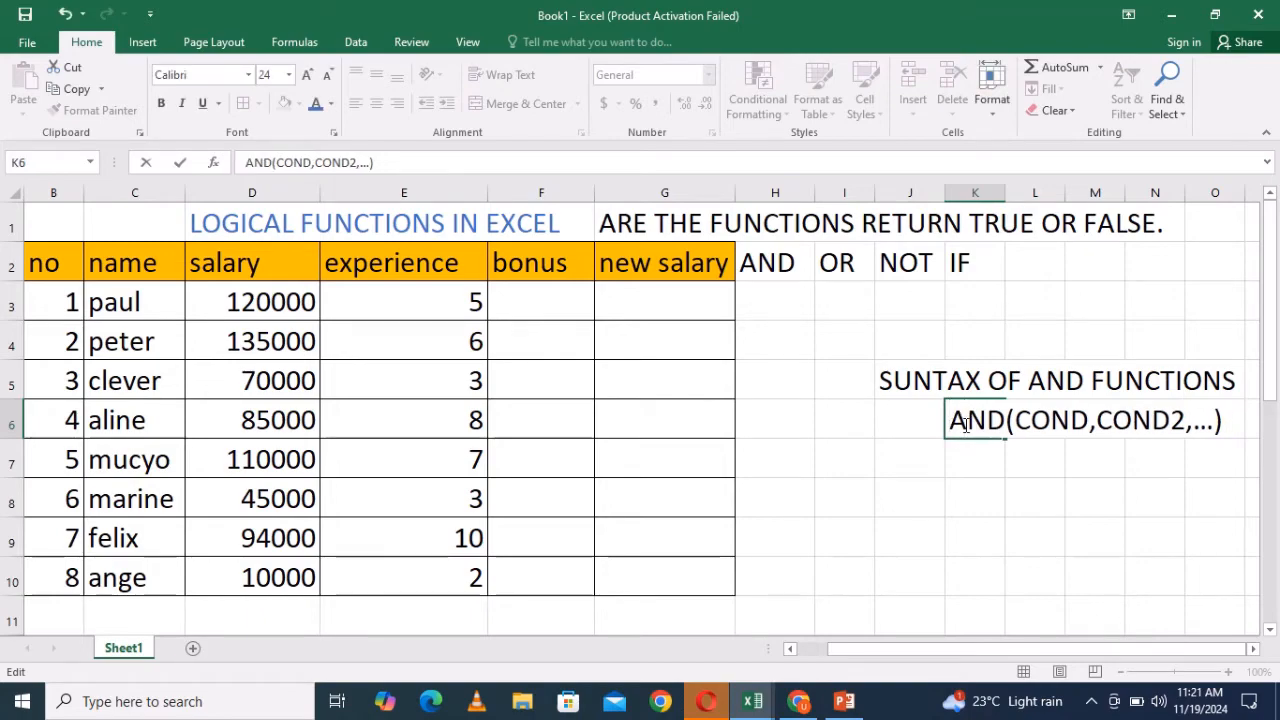
{"action": "type", "text": "="}
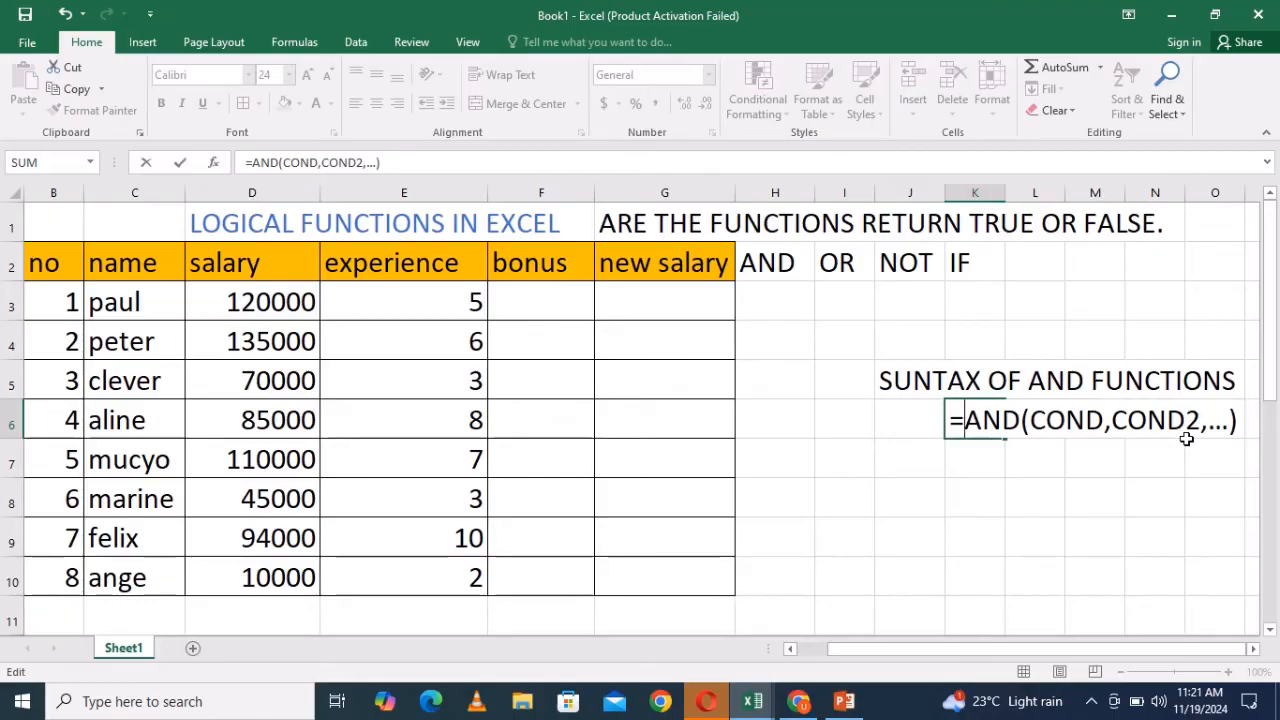
{"action": "key", "text": "BackSpace"}
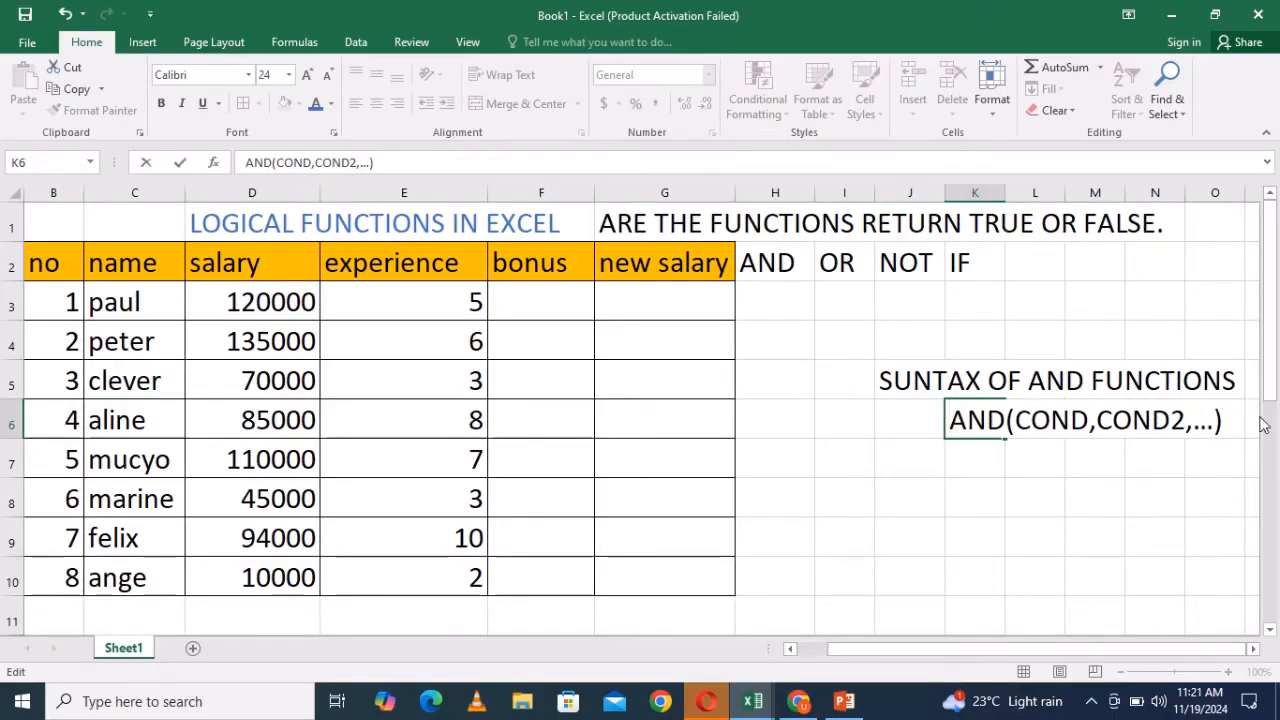
{"action": "left_click", "coordinate": [1229, 444]}
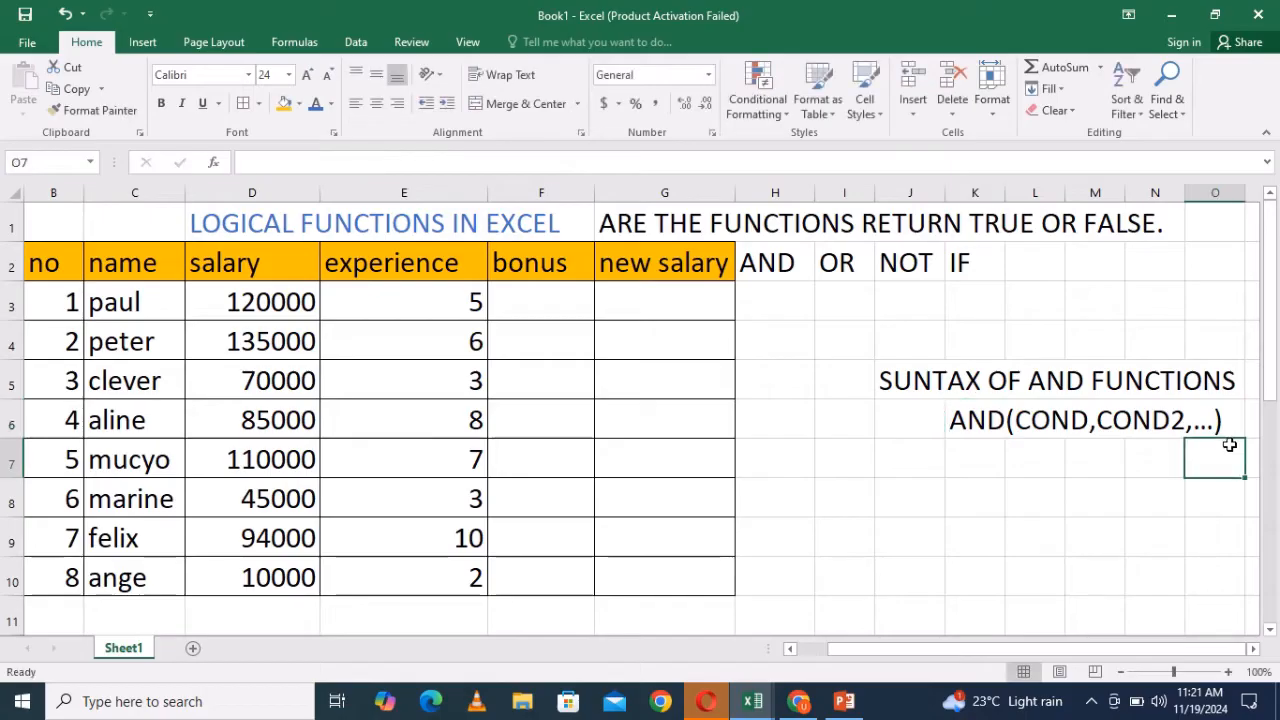
- Enter the formula =AND(D3>11000,E3<10,E3=5) in cell H3, referencing the salary and experience cells
{"action": "left_click", "coordinate": [774, 299]}
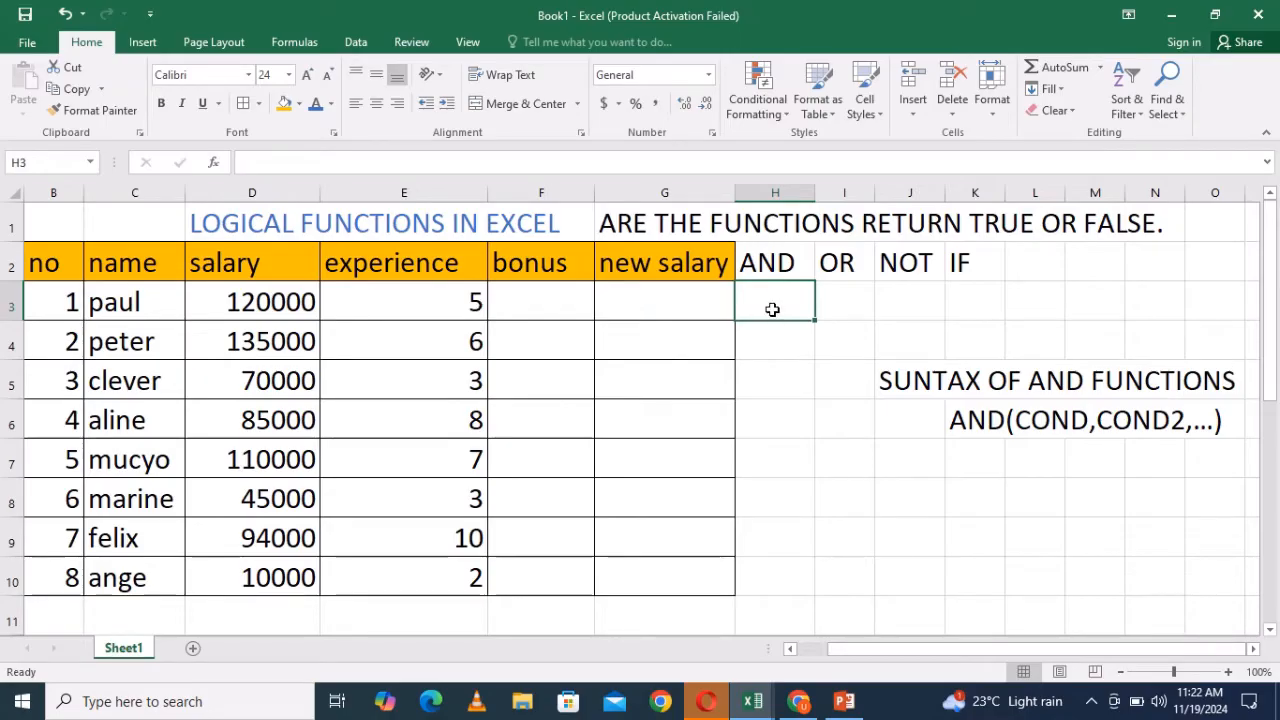
{"action": "type", "text": "=AN"}
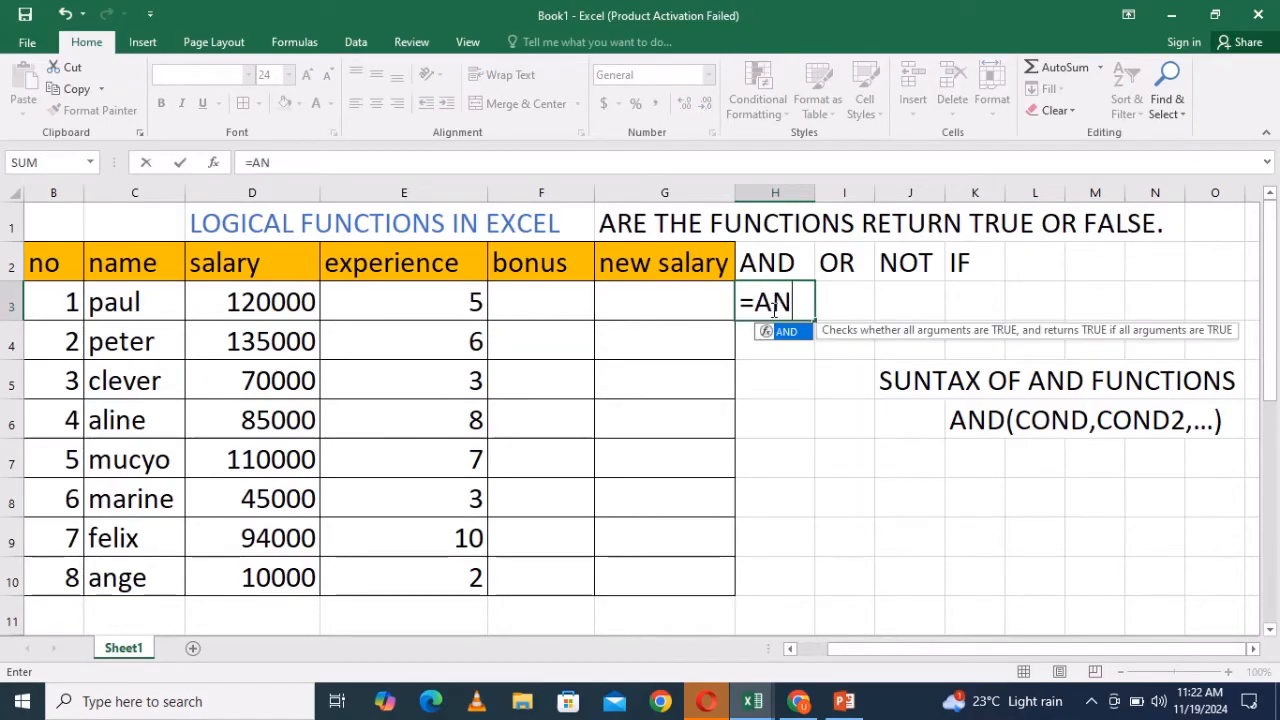
{"action": "type", "text": "D("}
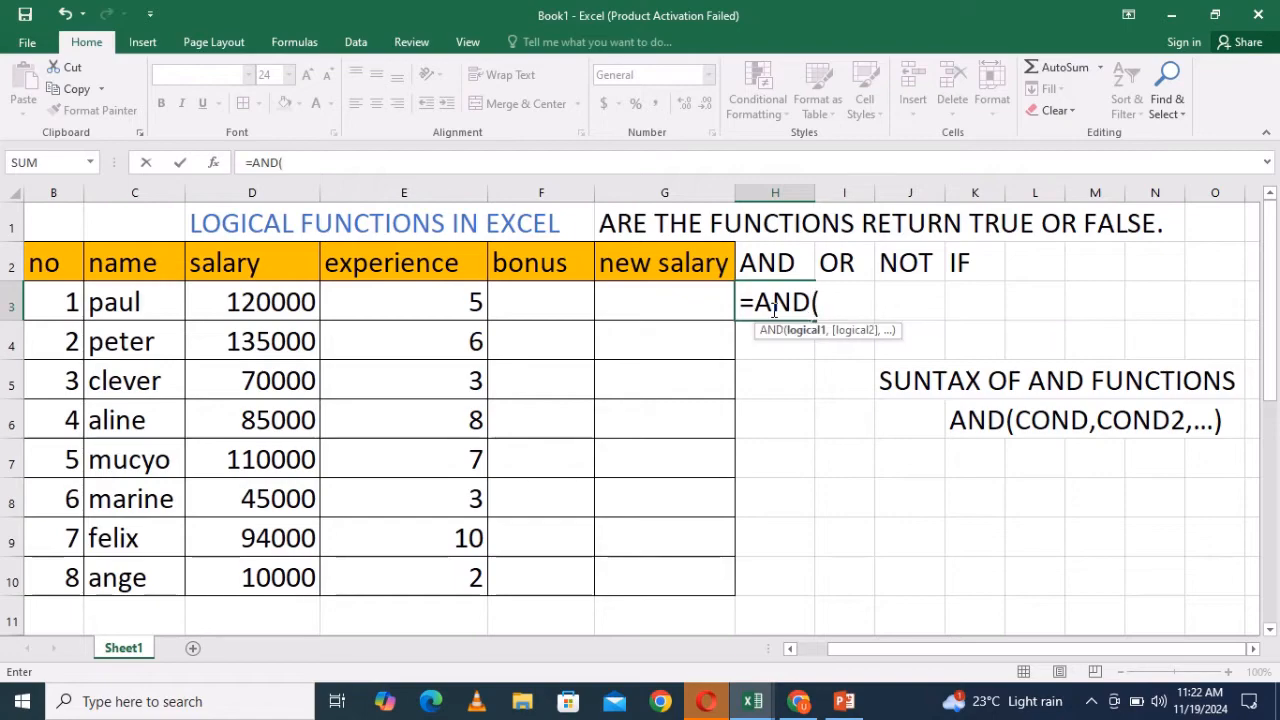
{"action": "left_click", "coordinate": [272, 300]}
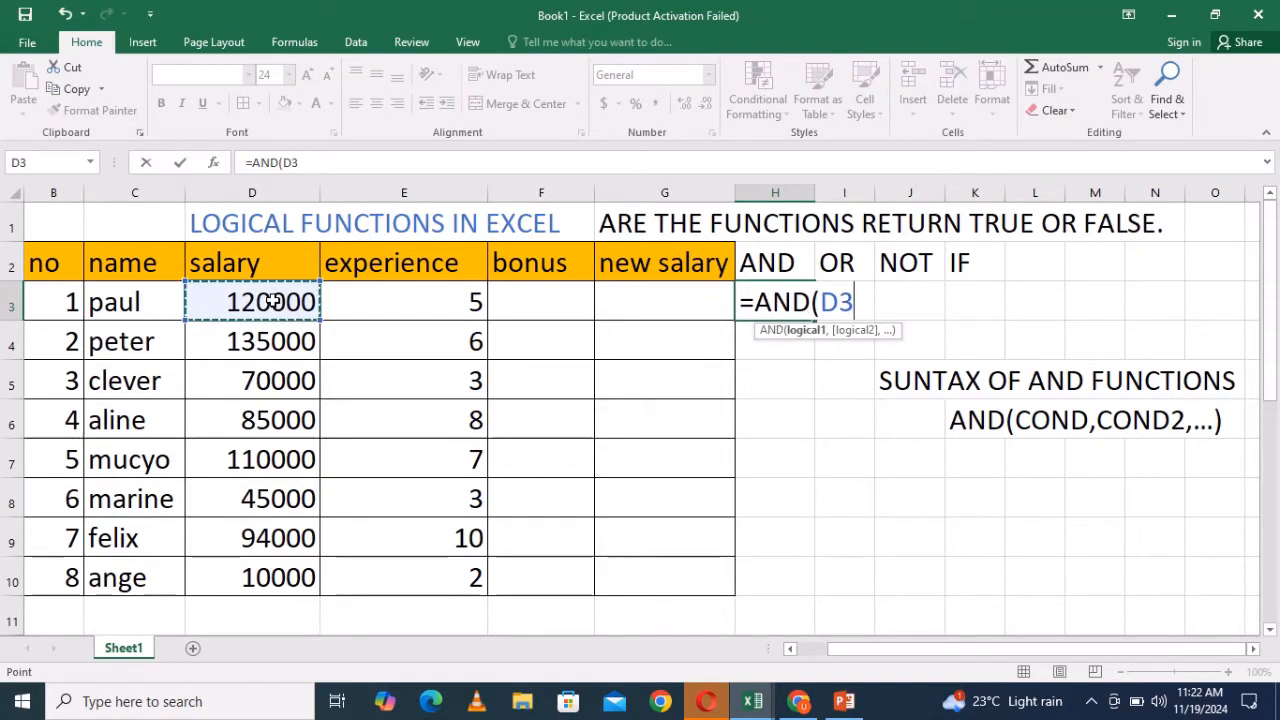
{"action": "type", "text": ">1"}
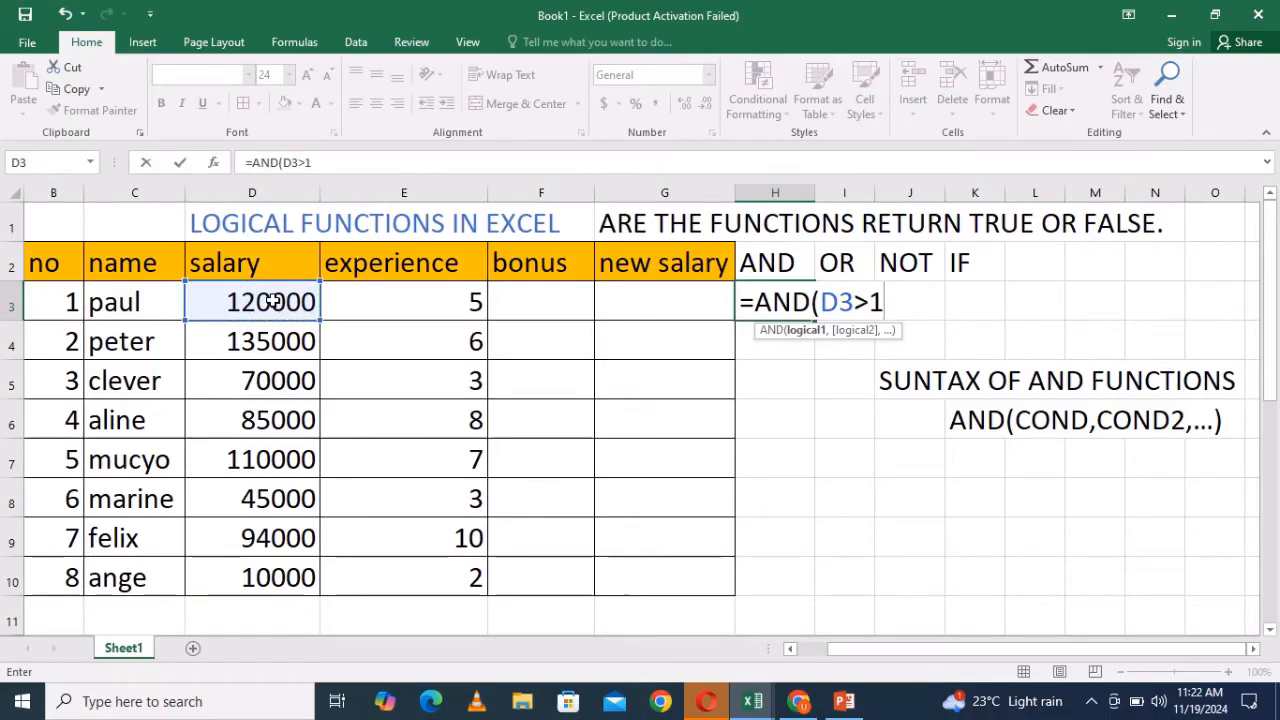
{"action": "type", "text": "1000"}
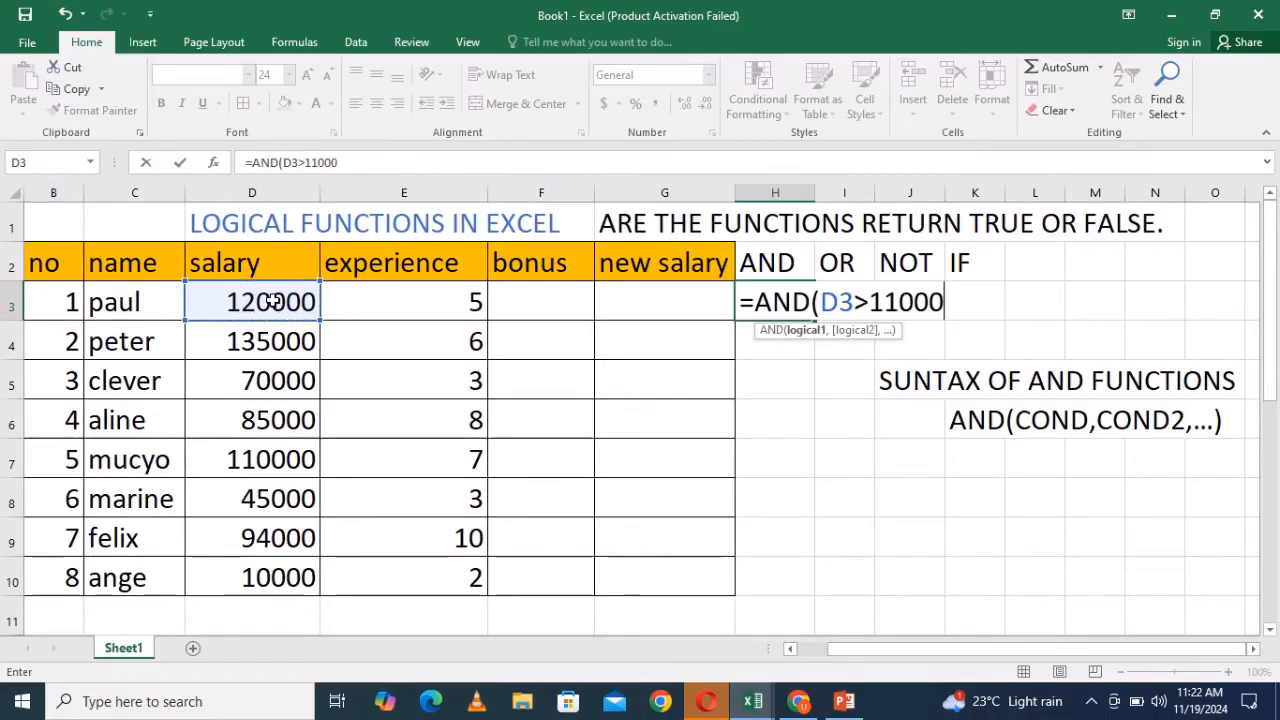
{"action": "type", "text": ","}
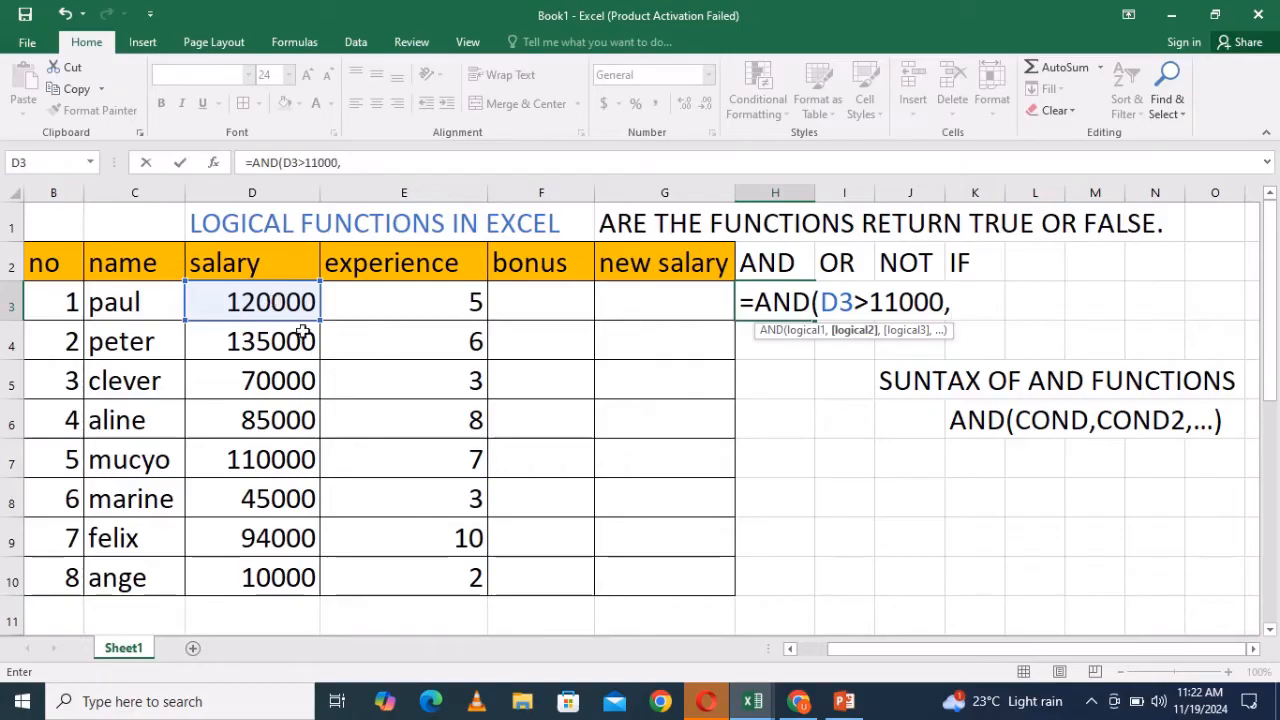
{"action": "left_click", "coordinate": [443, 307]}
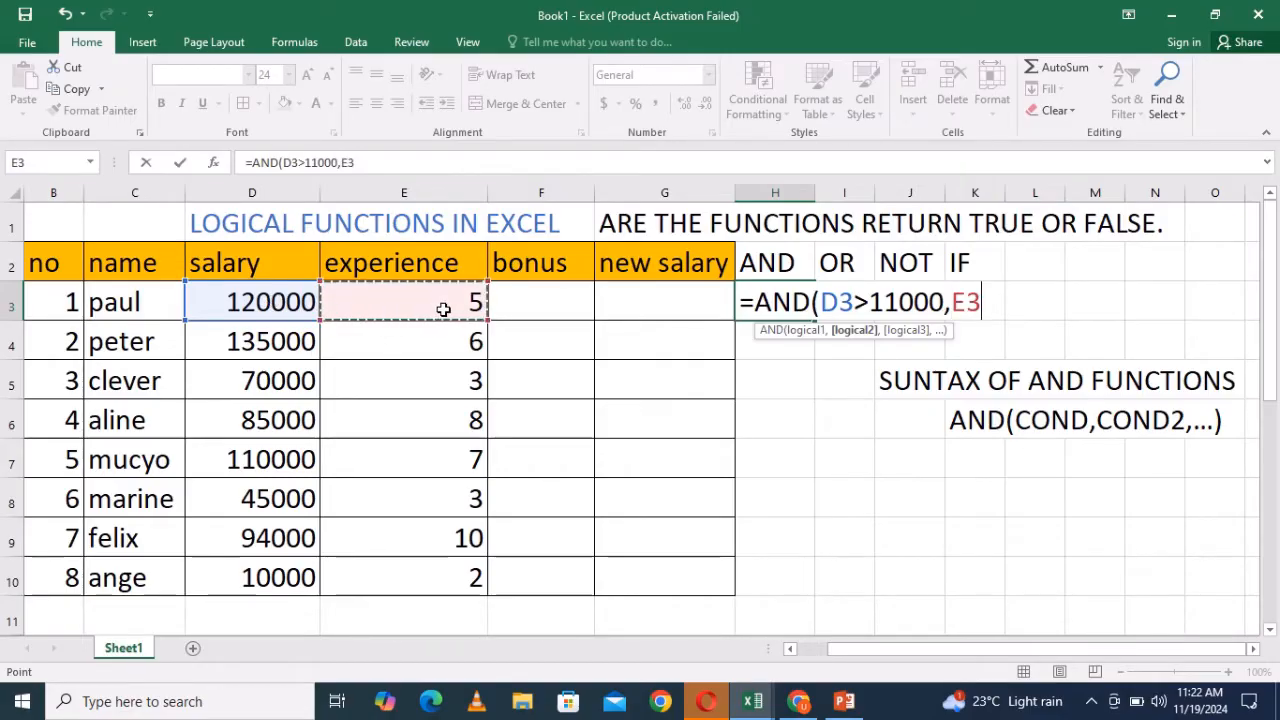
{"action": "type", "text": "<1"}
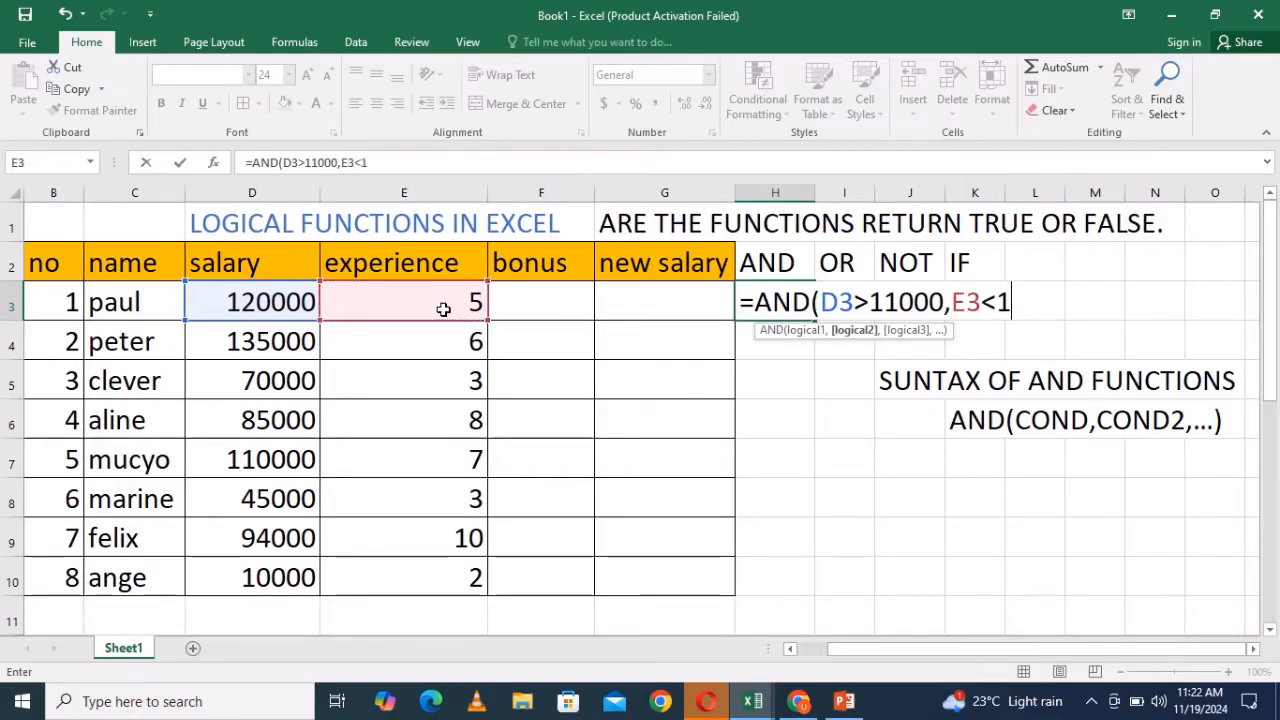
{"action": "type", "text": "0,"}
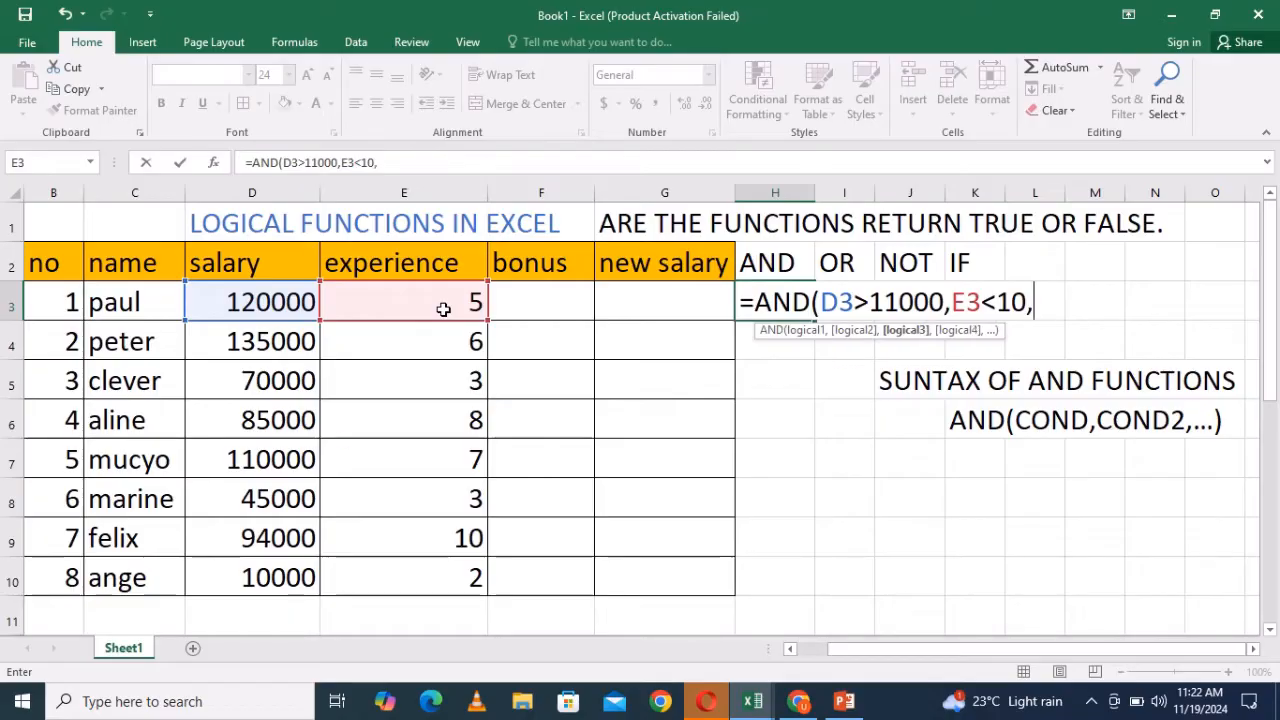
{"action": "left_click", "coordinate": [455, 305]}
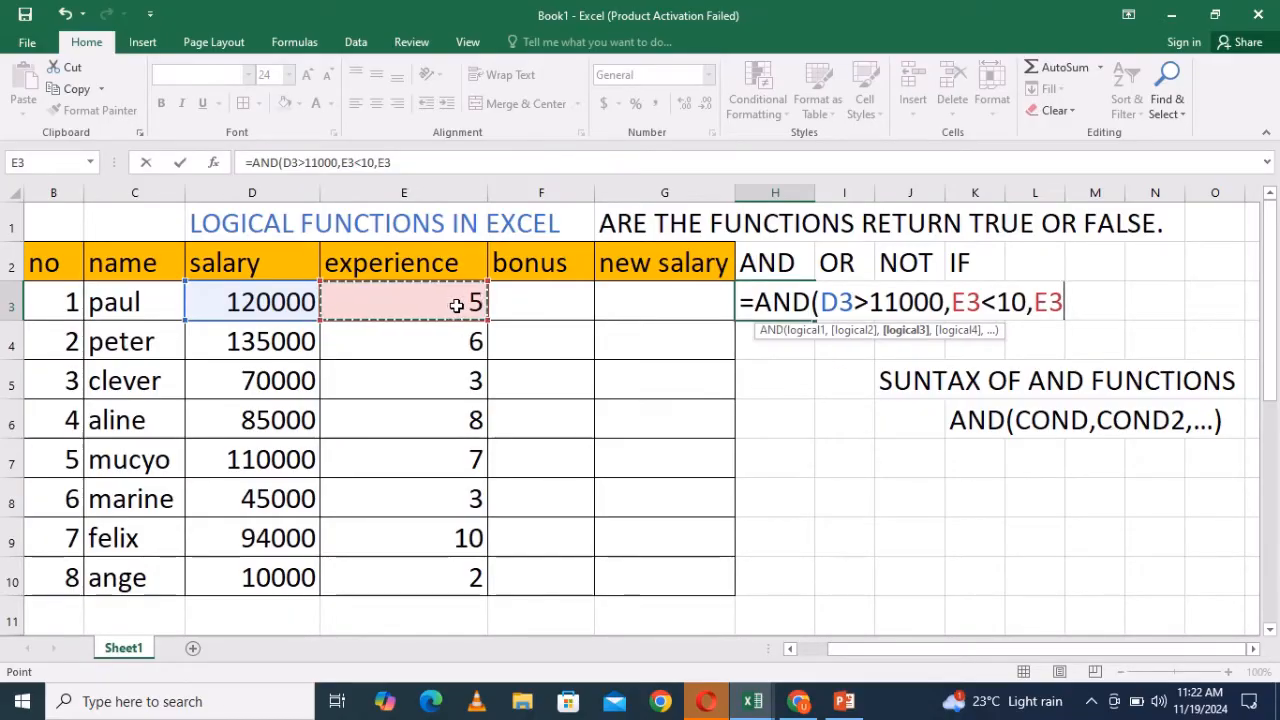
{"action": "type", "text": "=5"}
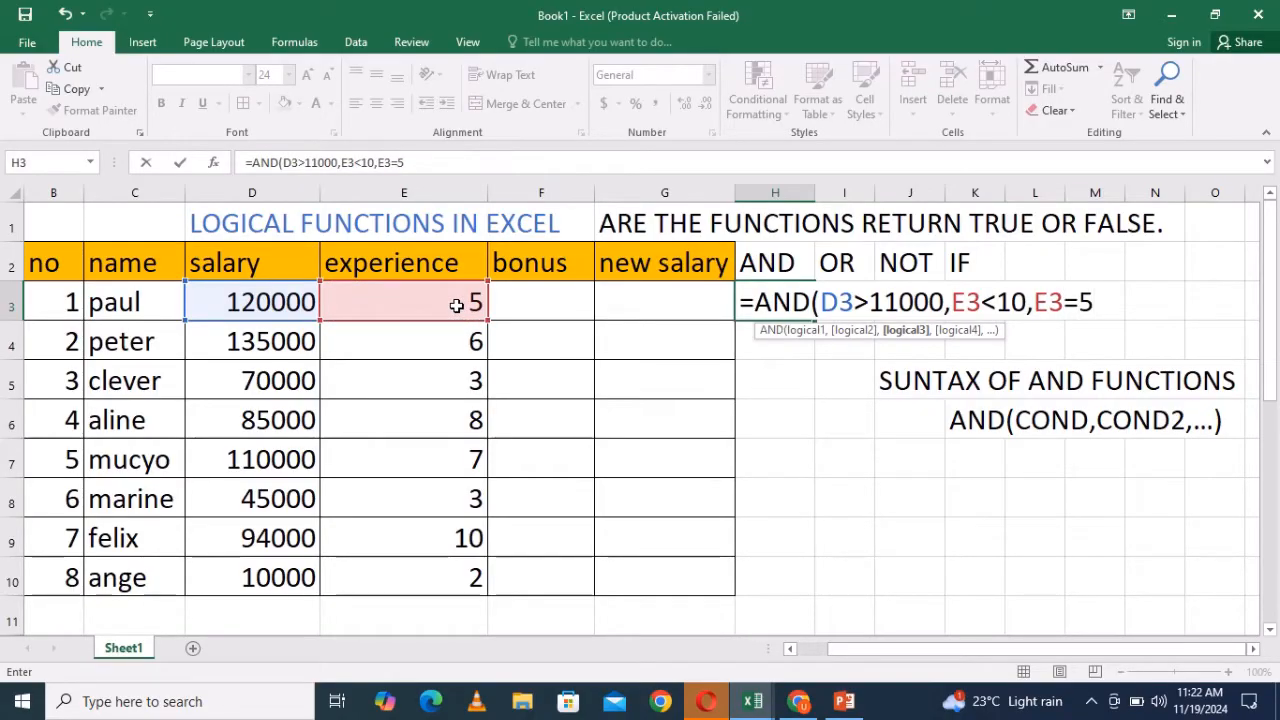
{"action": "type", "text": ")"}
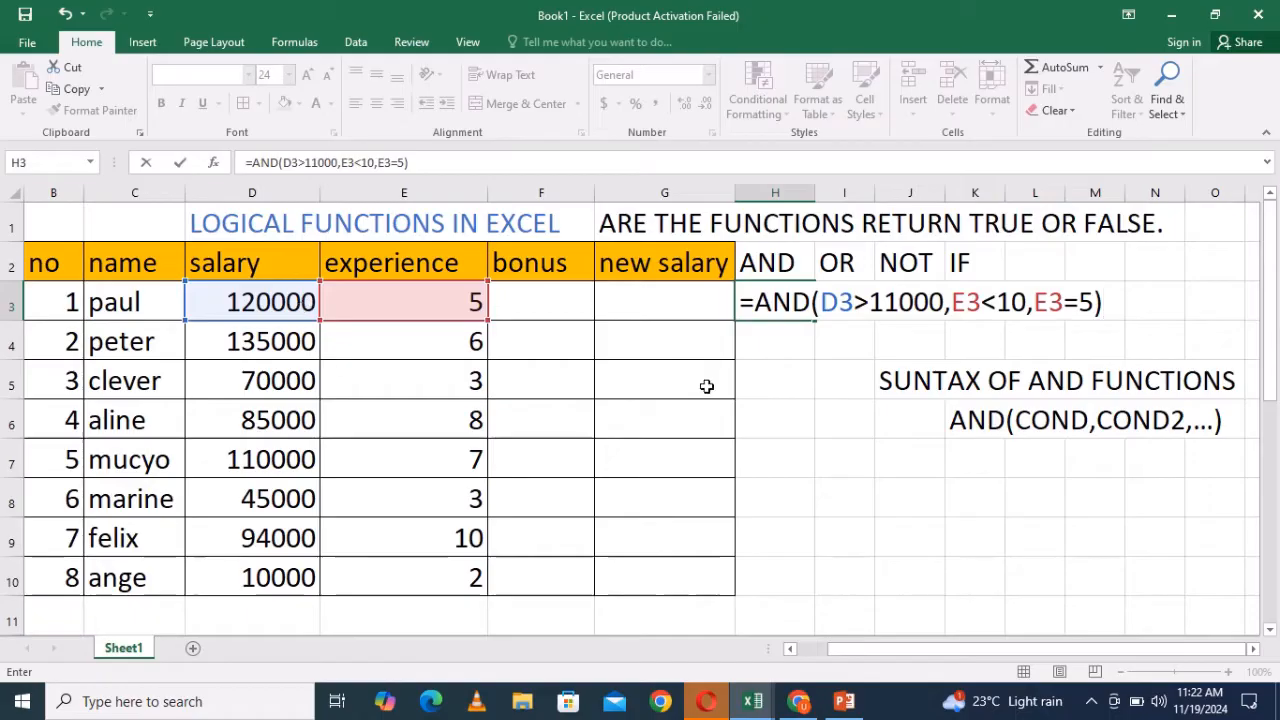
- Correct the salary threshold in H3's formula to 110000 and confirm the formula
{"action": "left_click", "coordinate": [902, 305]}
{"action": "type", "text": "0"}
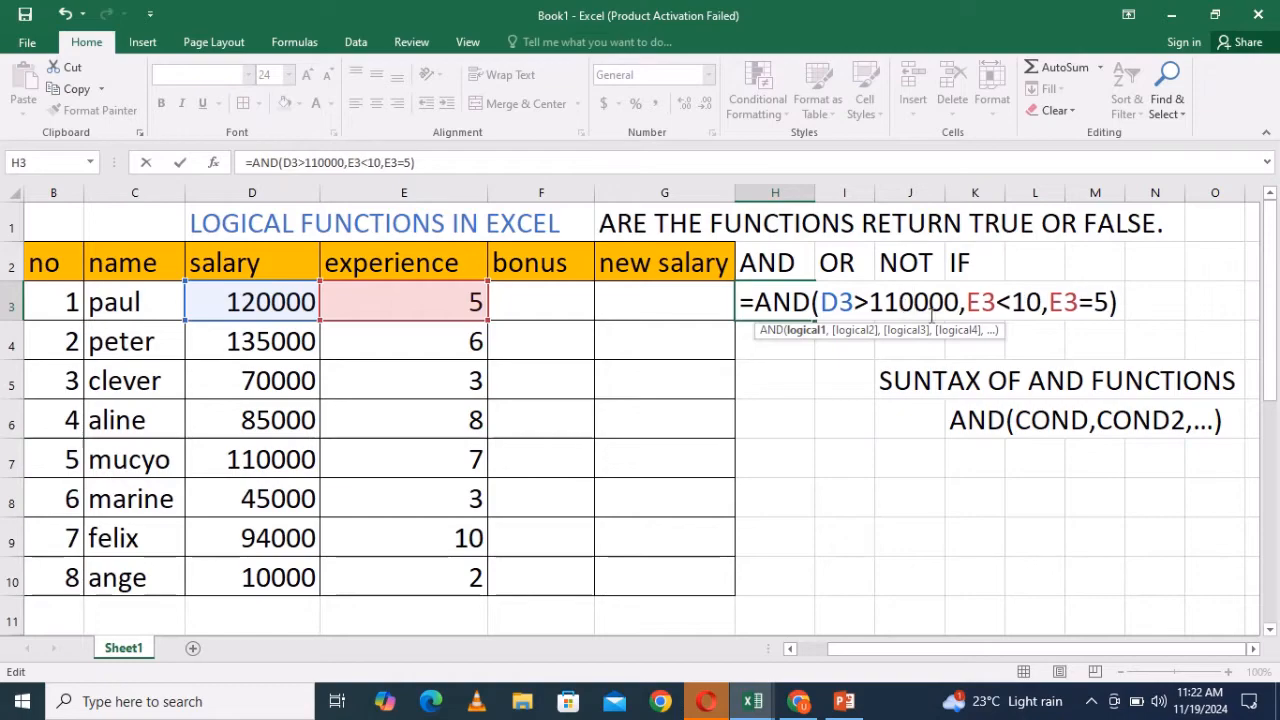
{"action": "left_click", "coordinate": [1120, 306]}
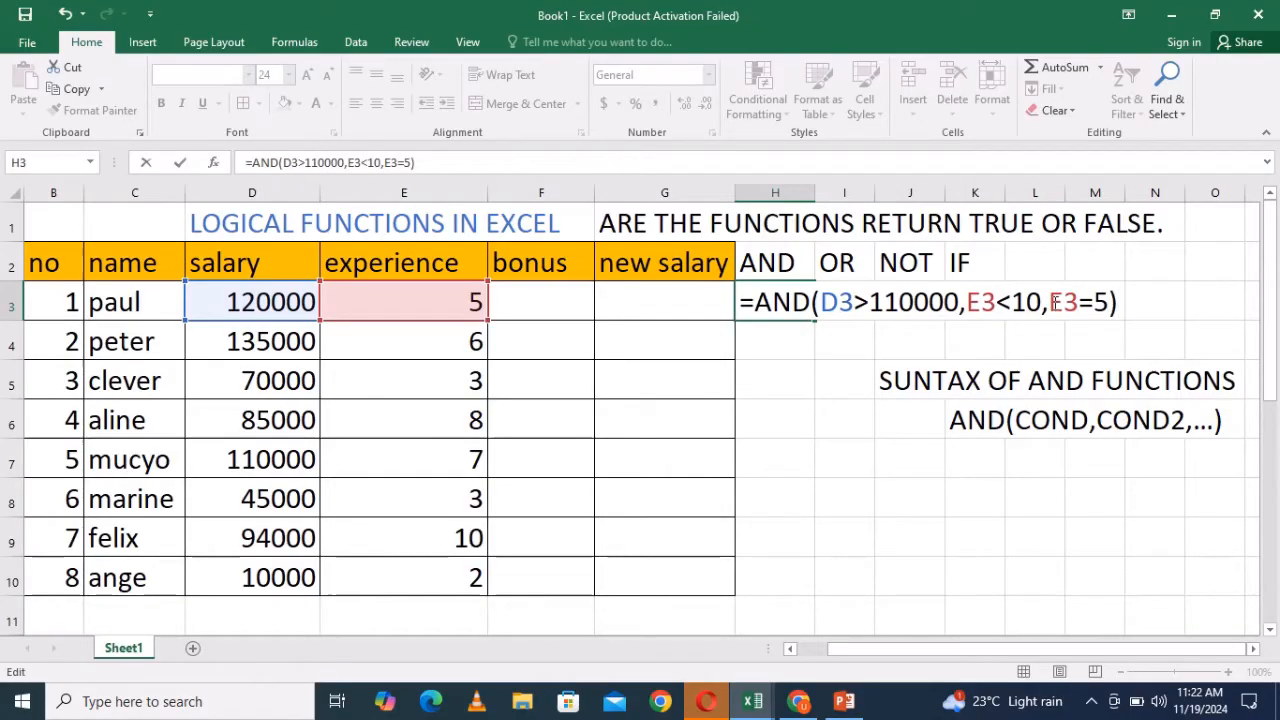
{"action": "left_click", "coordinate": [885, 317]}
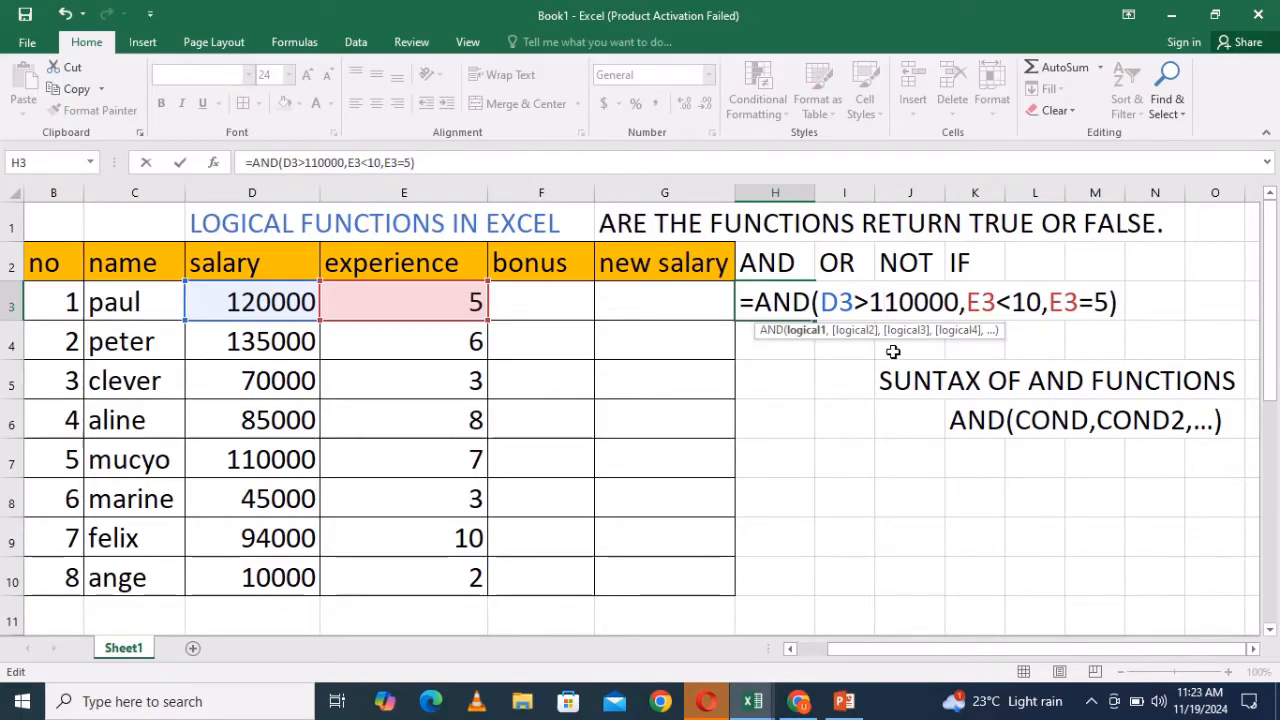
{"action": "left_click", "coordinate": [1124, 302]}
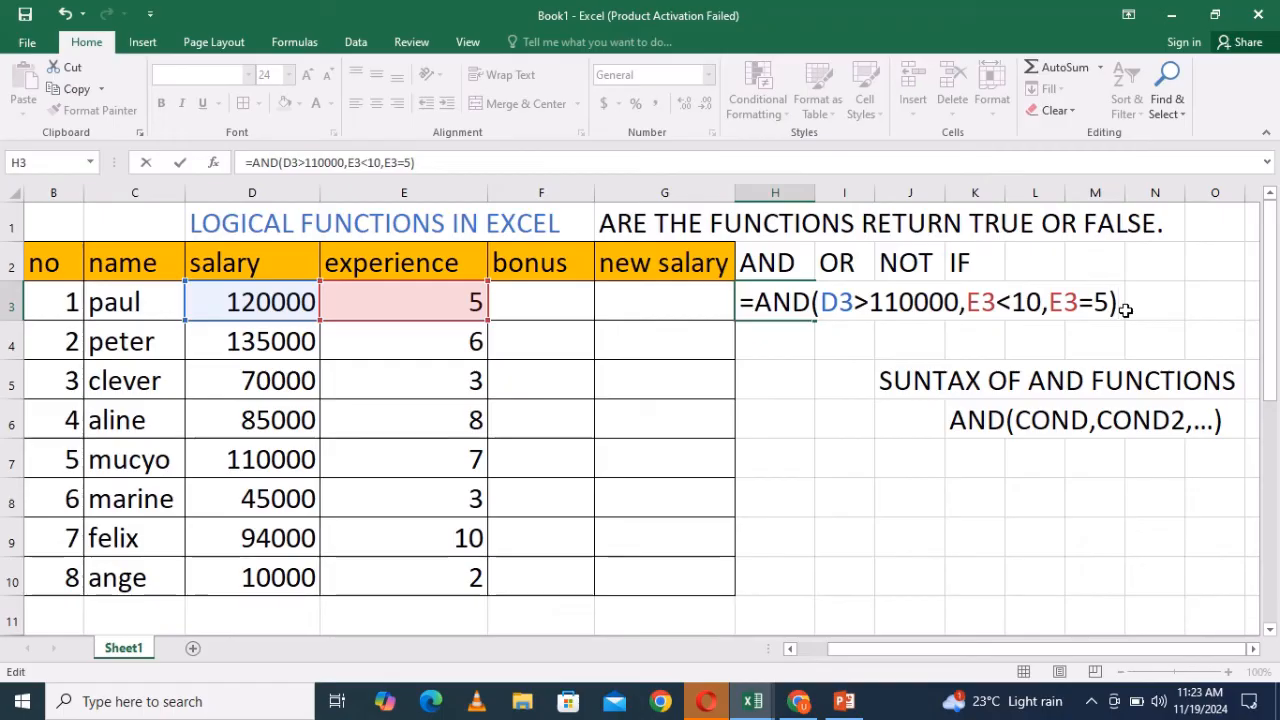
{"action": "key", "text": "Return"}
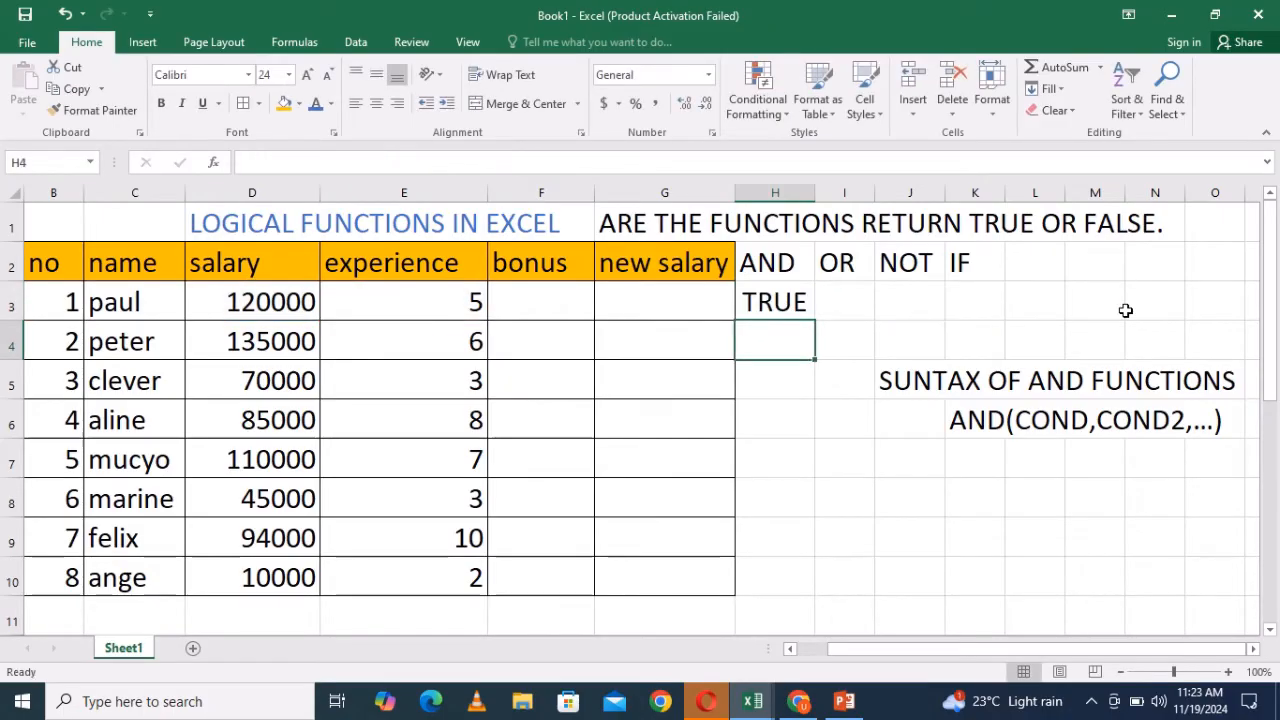
- Enter the formula =AND(D4<=25000) in cell H4, referencing the salary cell
{"action": "left_click", "coordinate": [775, 307]}
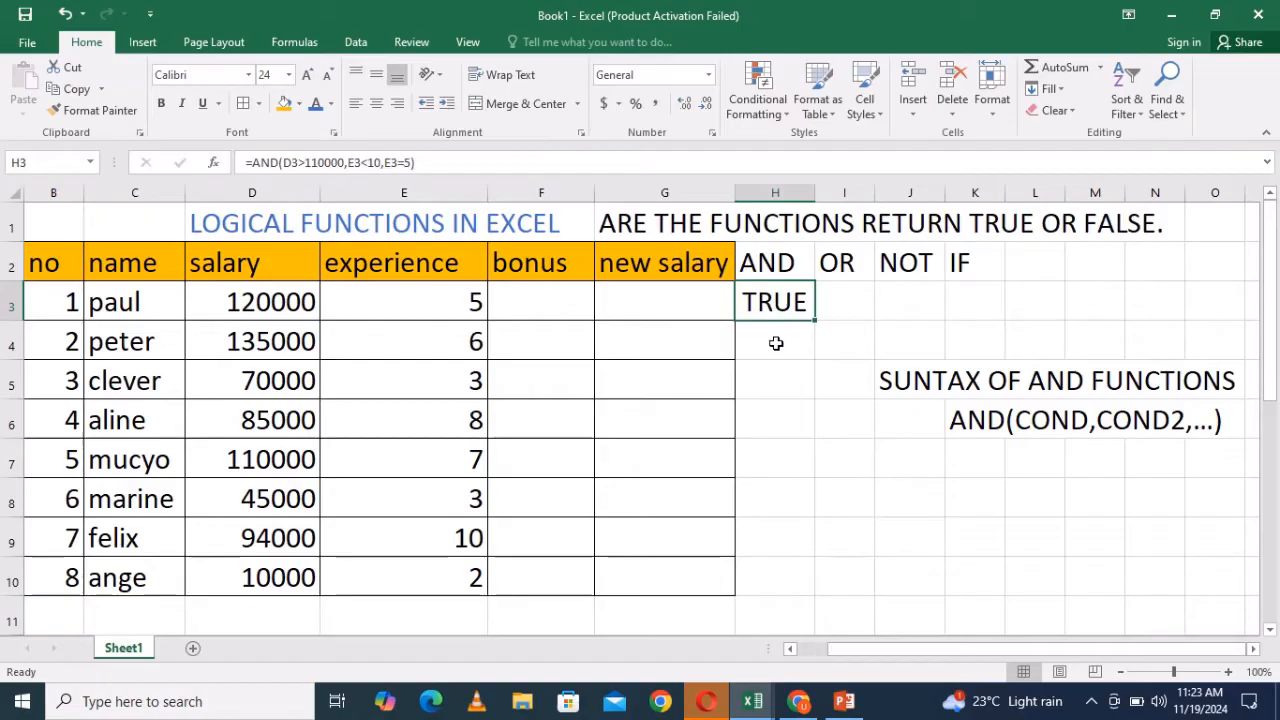
{"action": "double_click", "coordinate": [775, 343]}
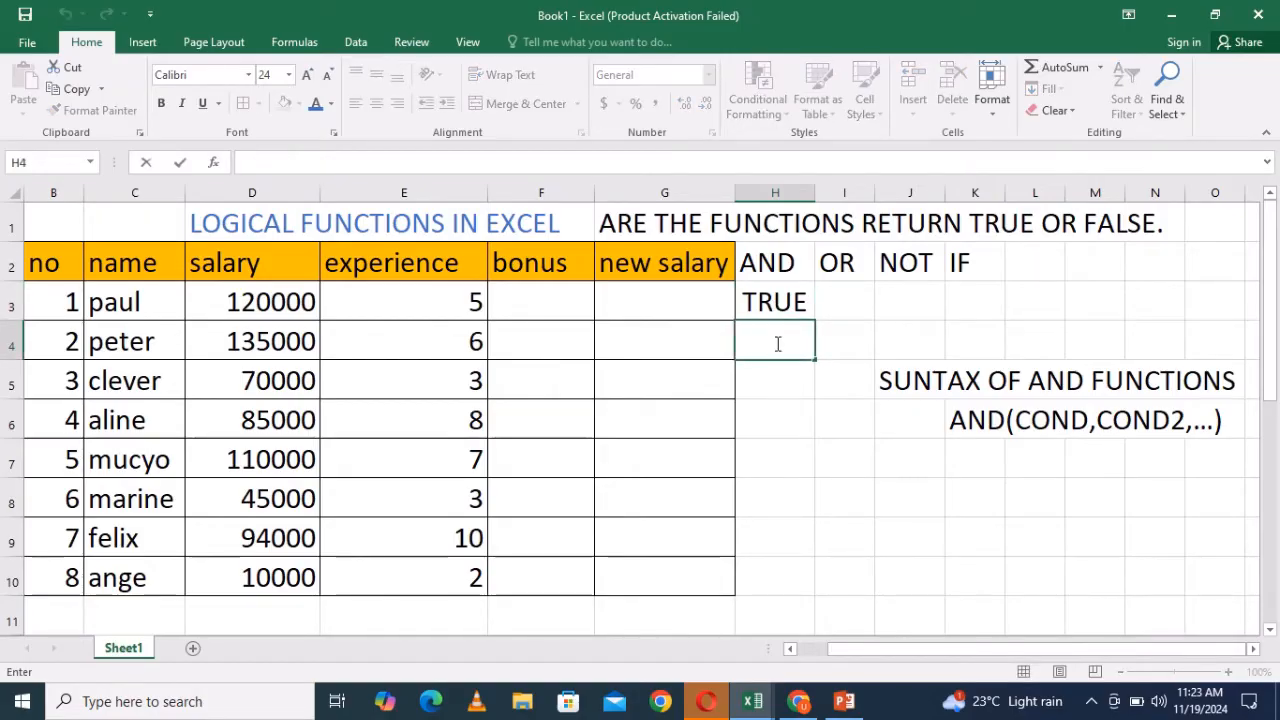
{"action": "type", "text": "=AND"}
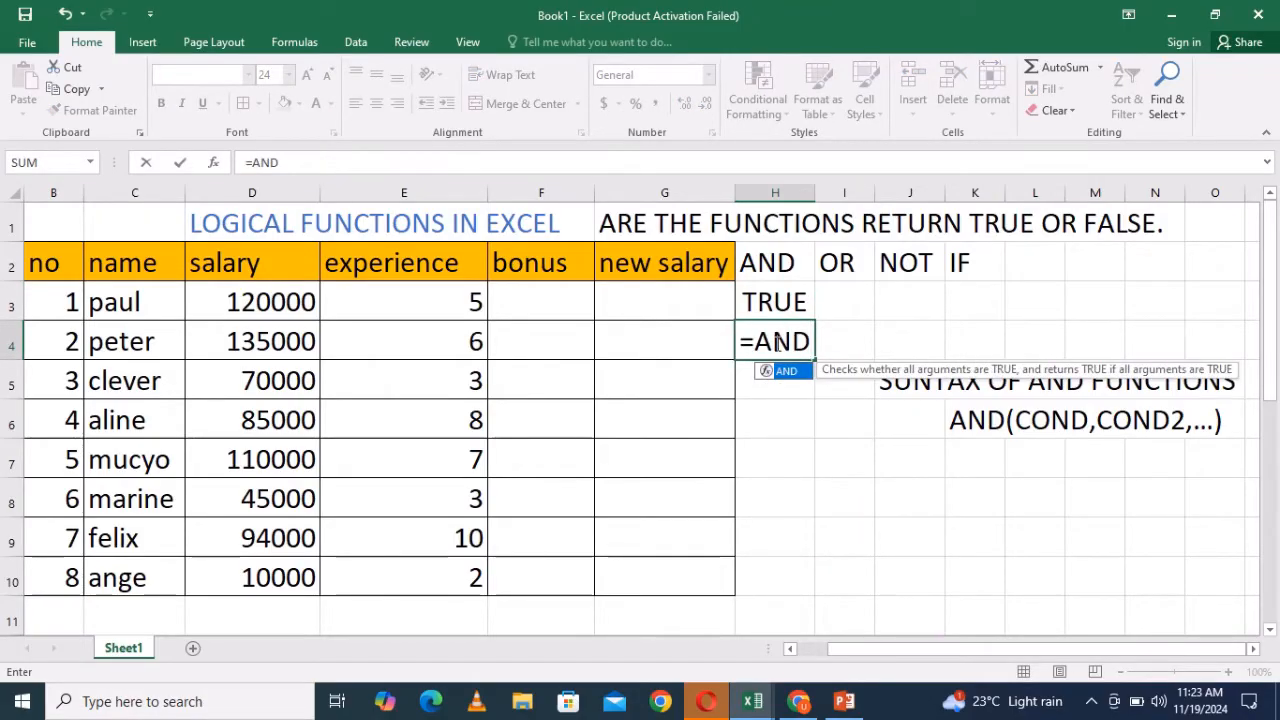
{"action": "type", "text": "("}
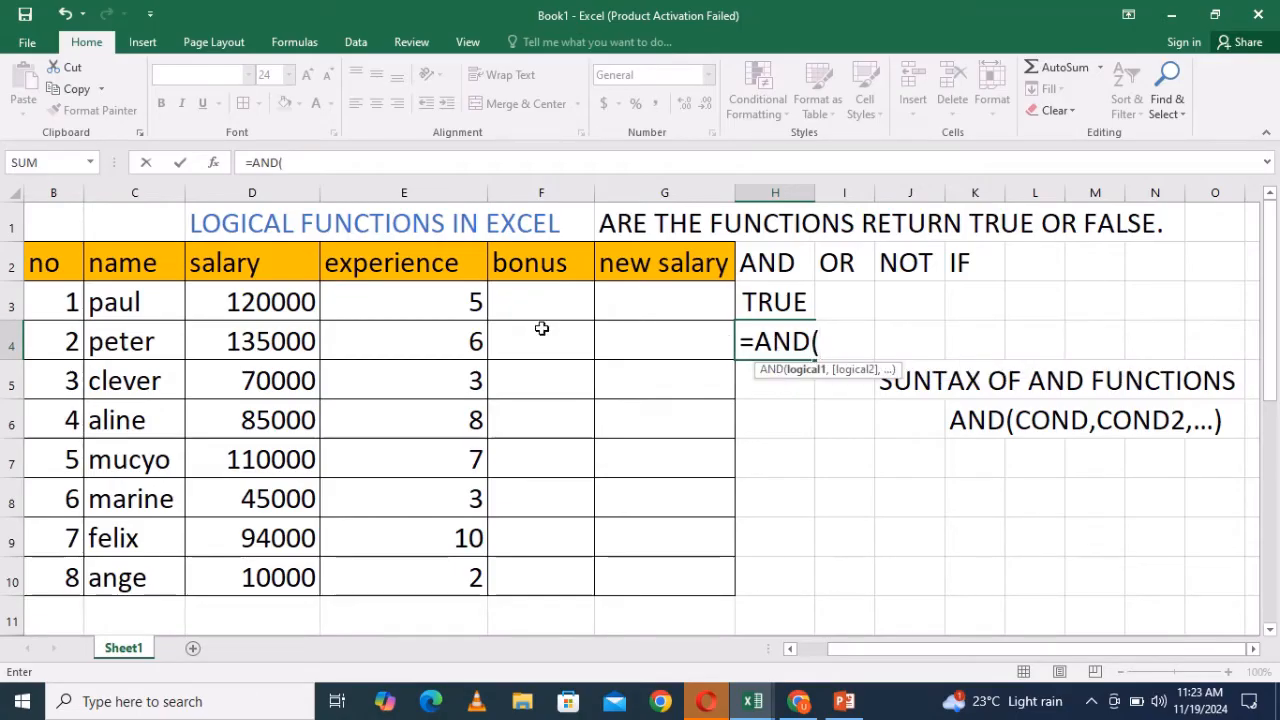
{"action": "left_click", "coordinate": [275, 343]}
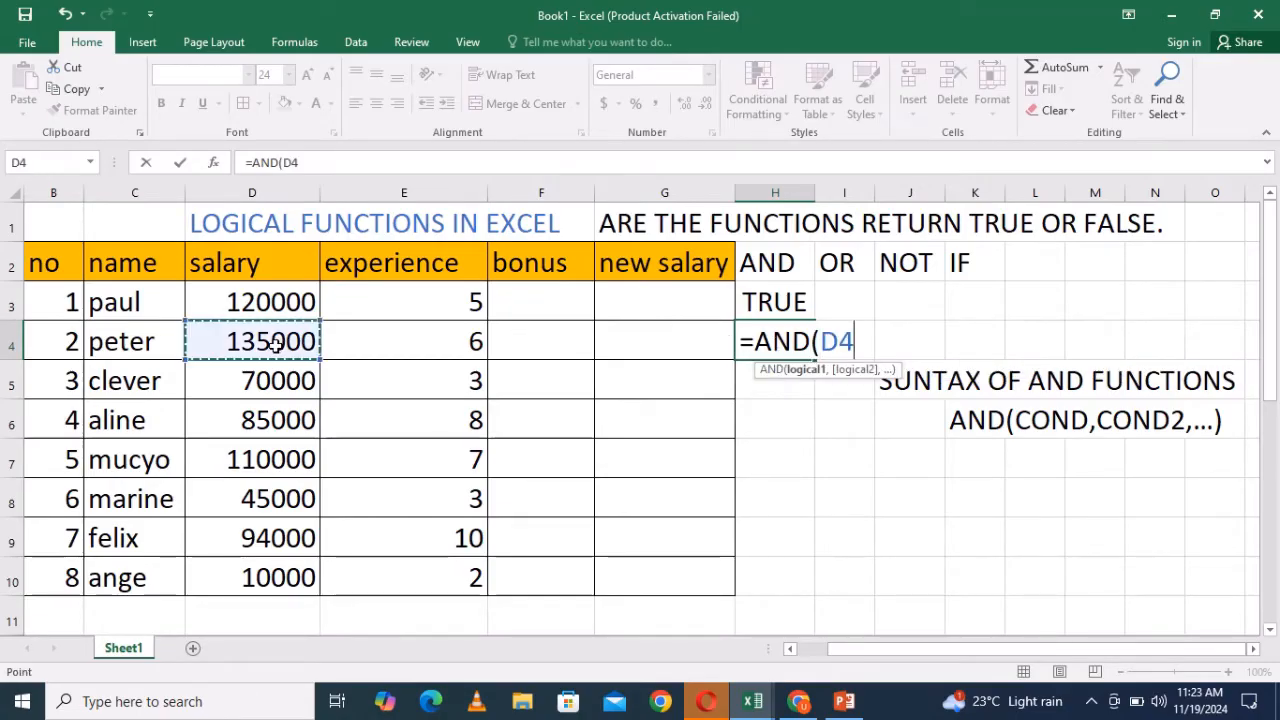
{"action": "type", "text": "<="}
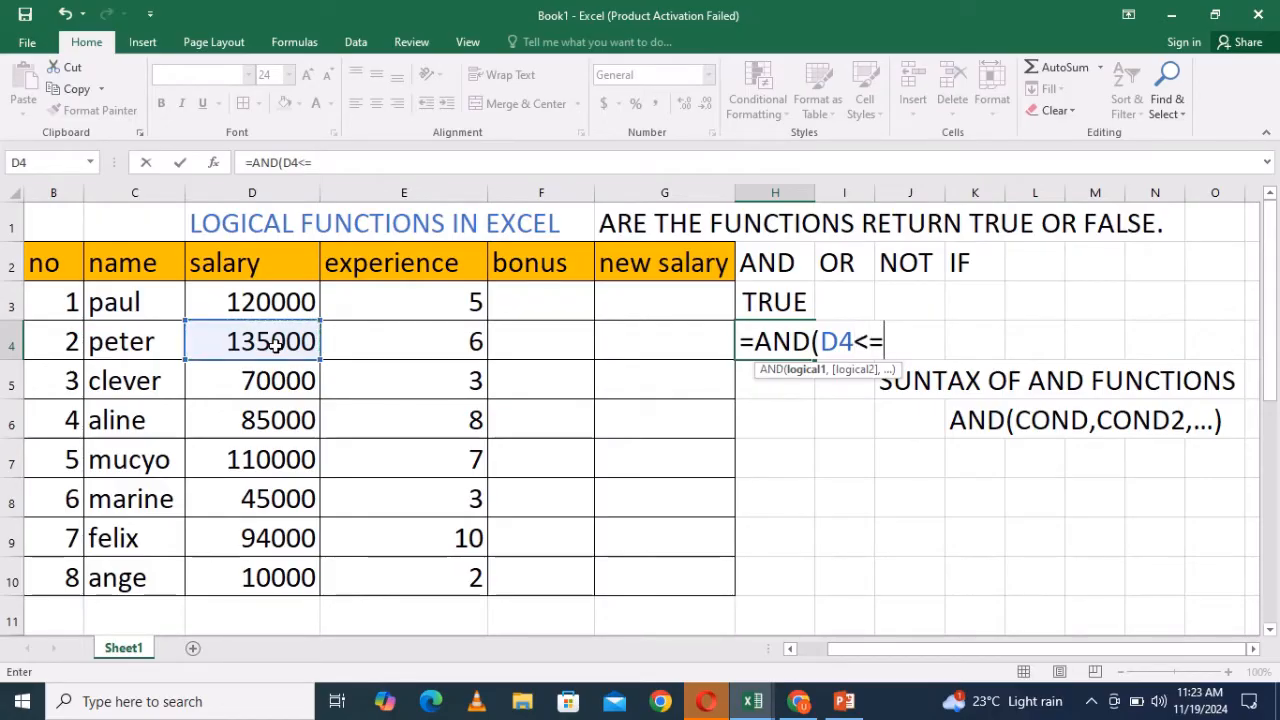
{"action": "type", "text": "2500"}
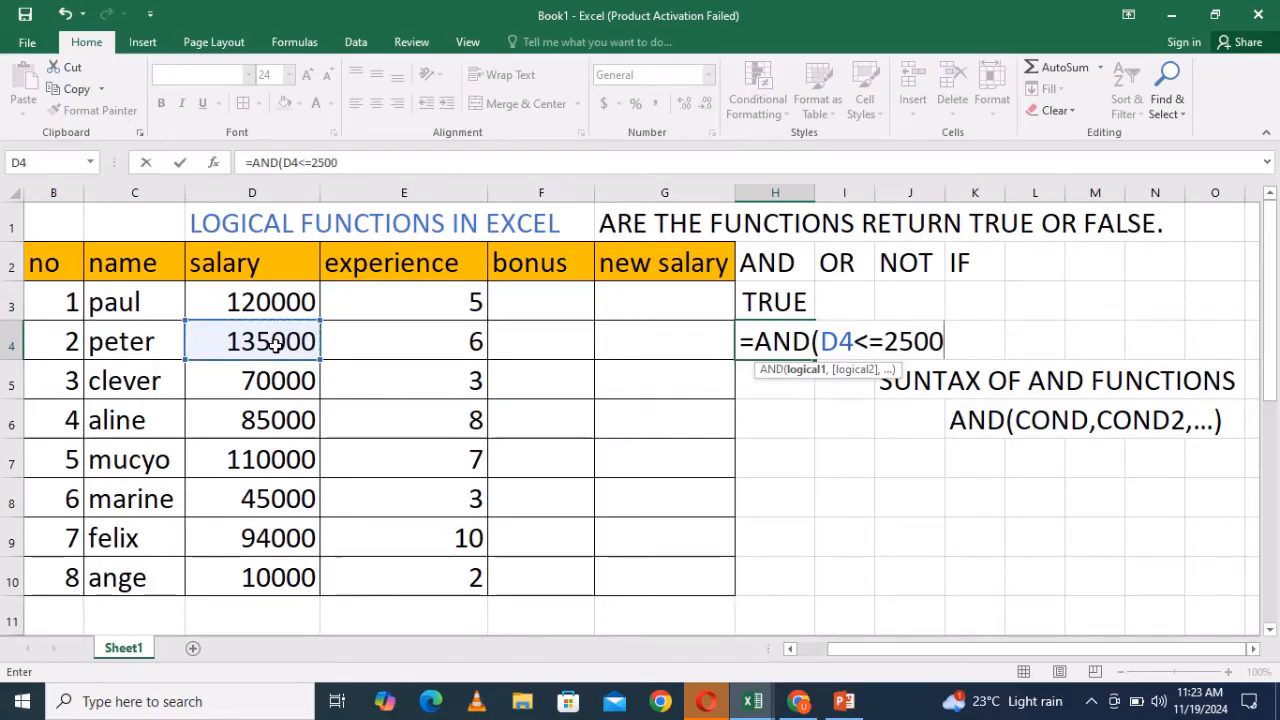
{"action": "type", "text": "0)"}
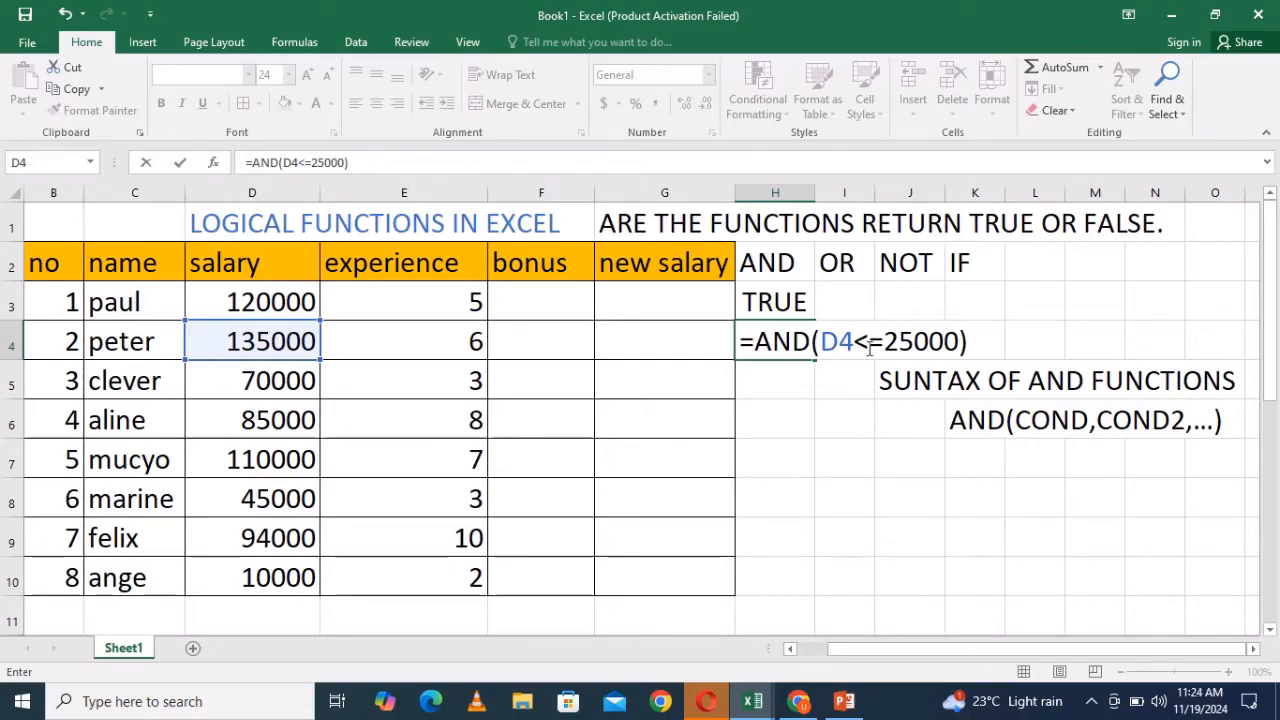
{"action": "key", "text": "Return"}
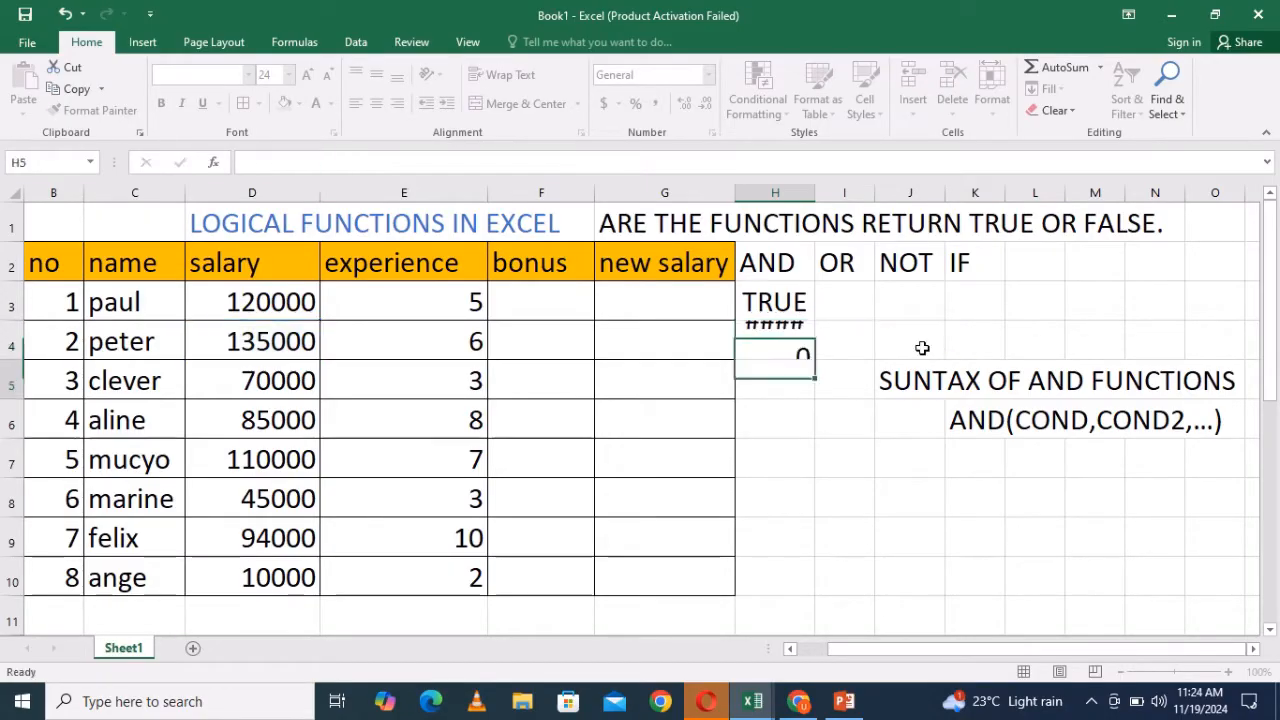
- Widen column H so the H4 result displays in full
{"action": "left_click", "coordinate": [780, 345]}
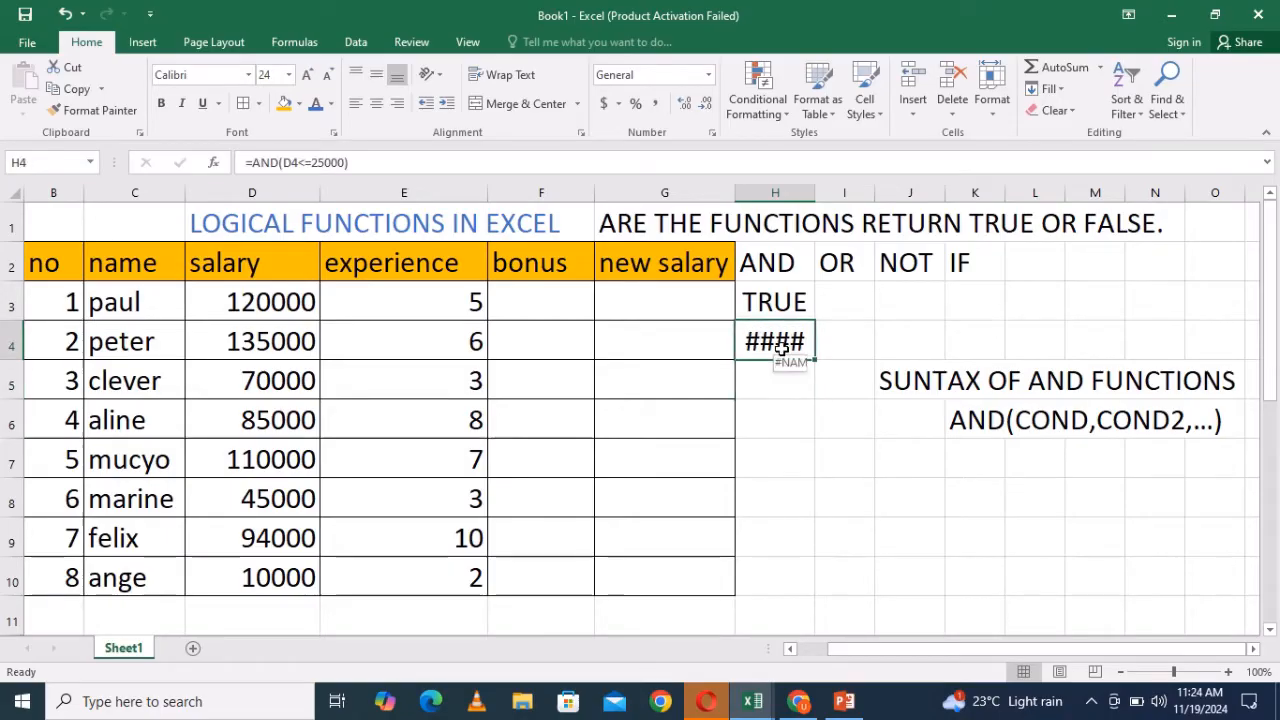
{"action": "double_click", "coordinate": [783, 347]}
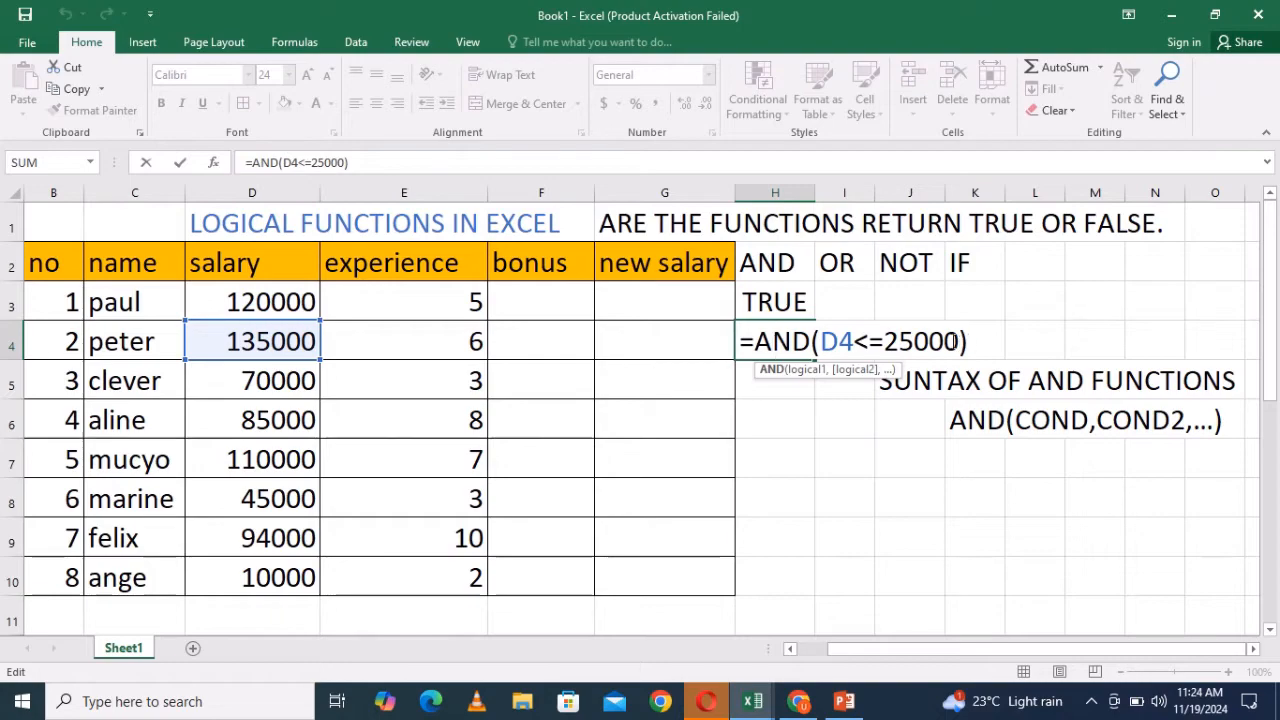
{"action": "left_click", "coordinate": [970, 342]}
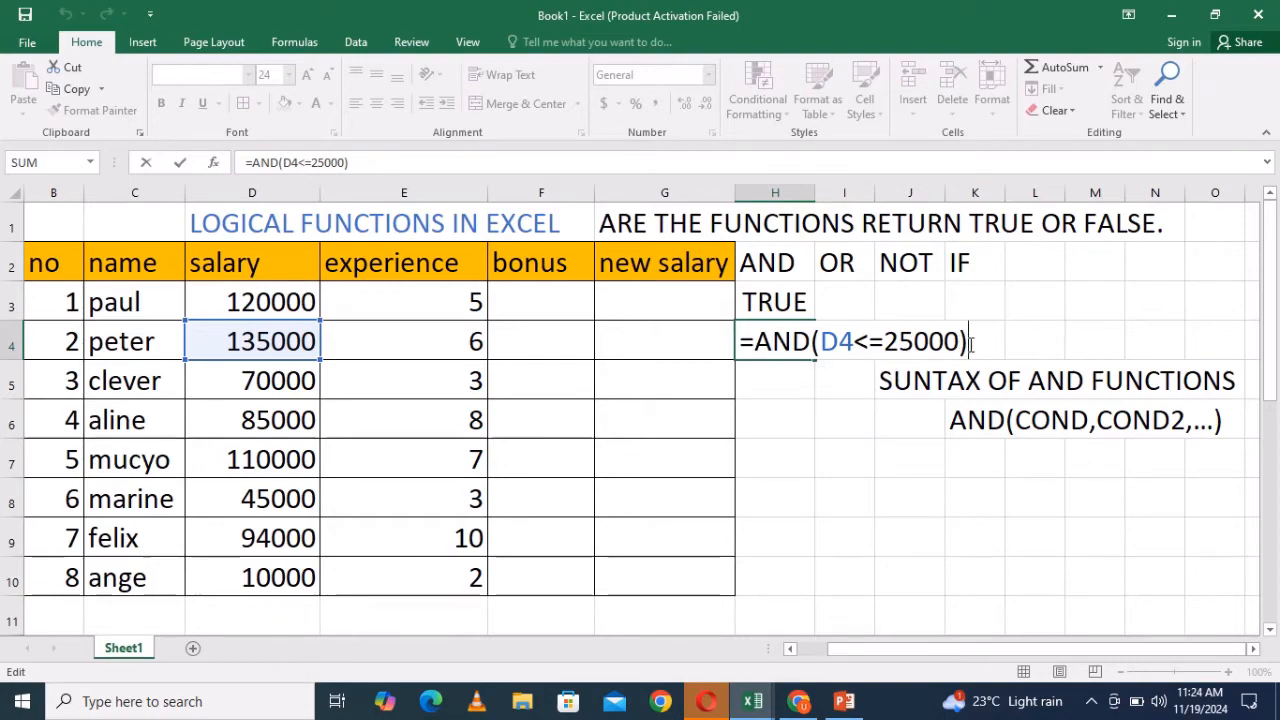
{"action": "key", "text": "Return"}
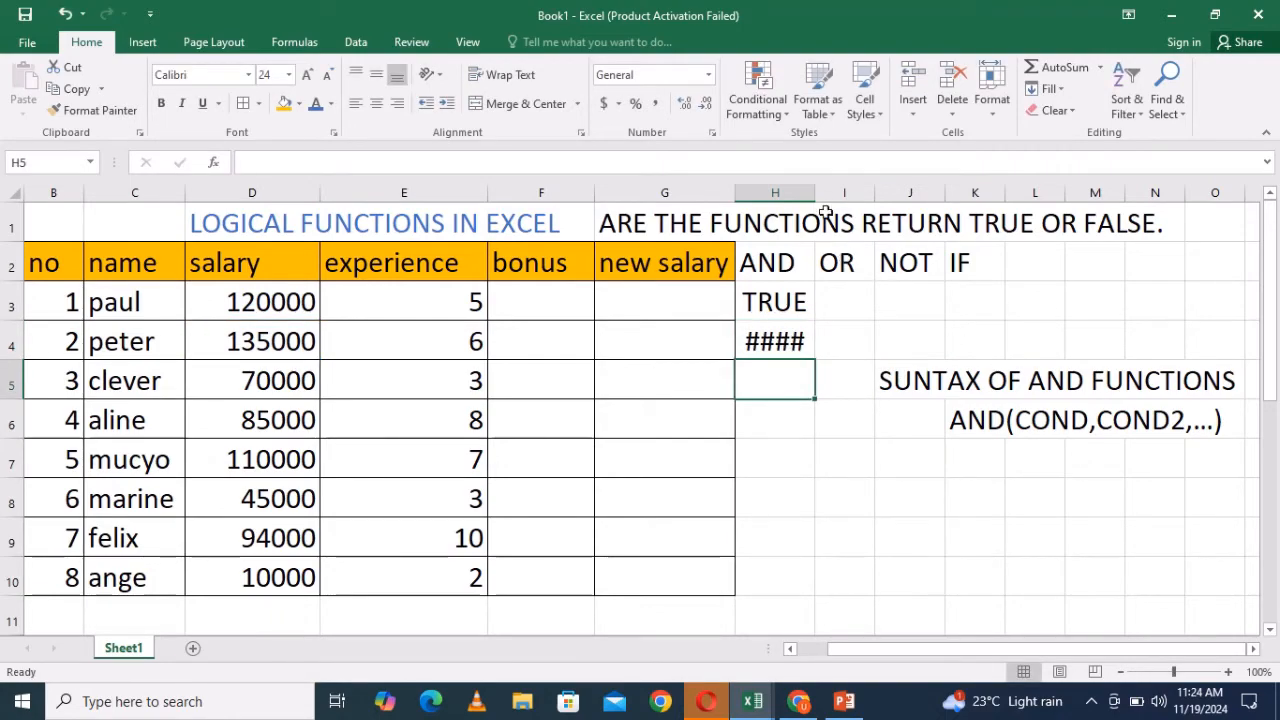
{"action": "left_click_drag", "start_coordinate": [816, 192], "coordinate": [847, 192]}
{"action": "left_click", "coordinate": [810, 342]}
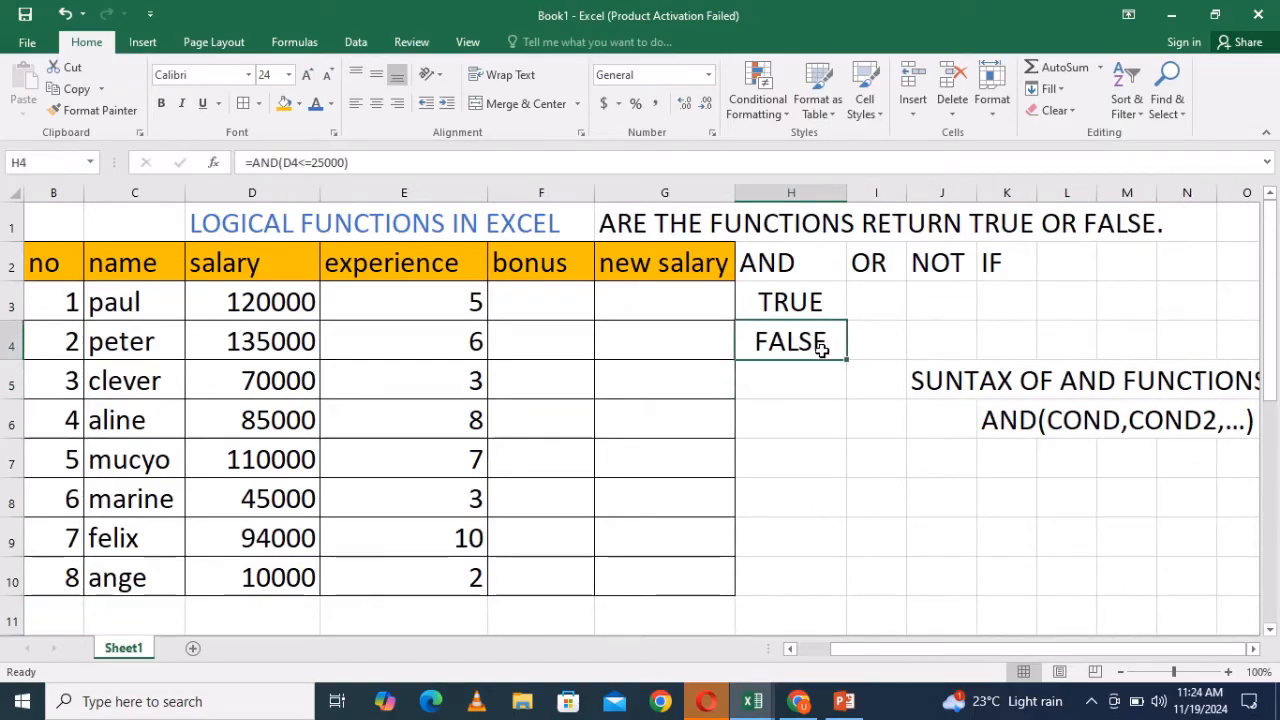
{"action": "double_click", "coordinate": [822, 341]}
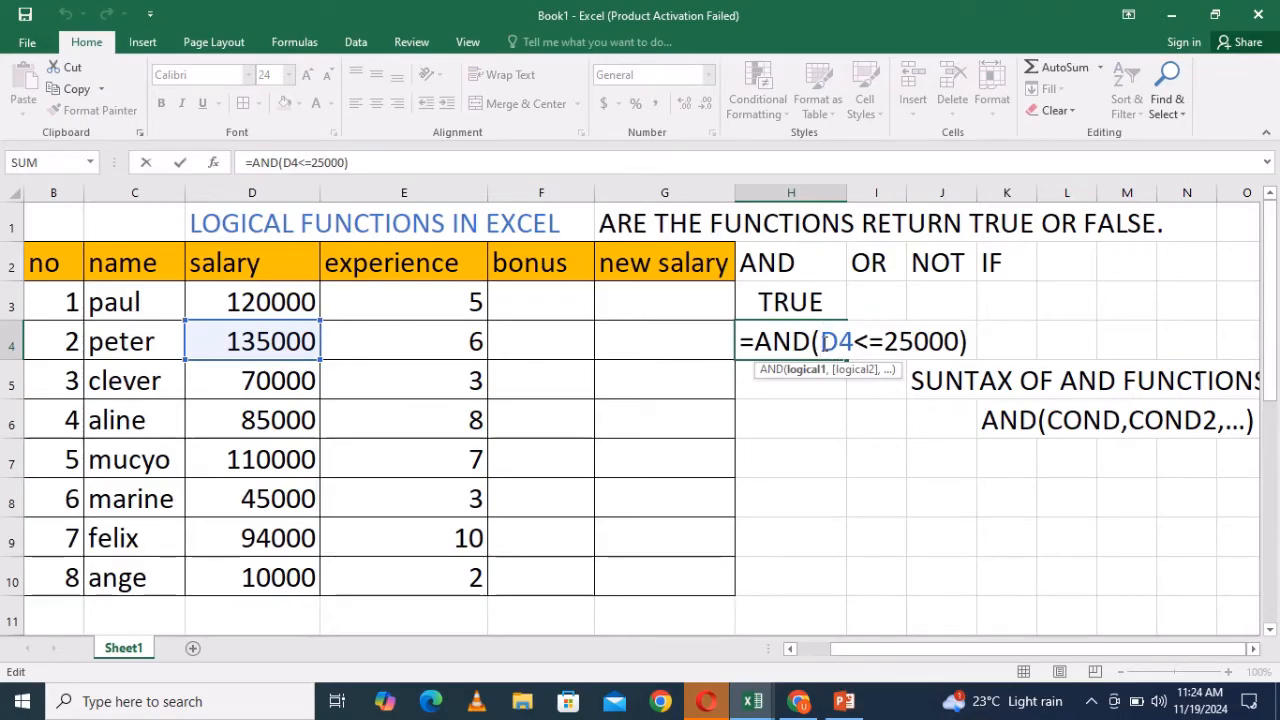
{"action": "left_click_drag", "start_coordinate": [821, 341], "coordinate": [967, 345]}
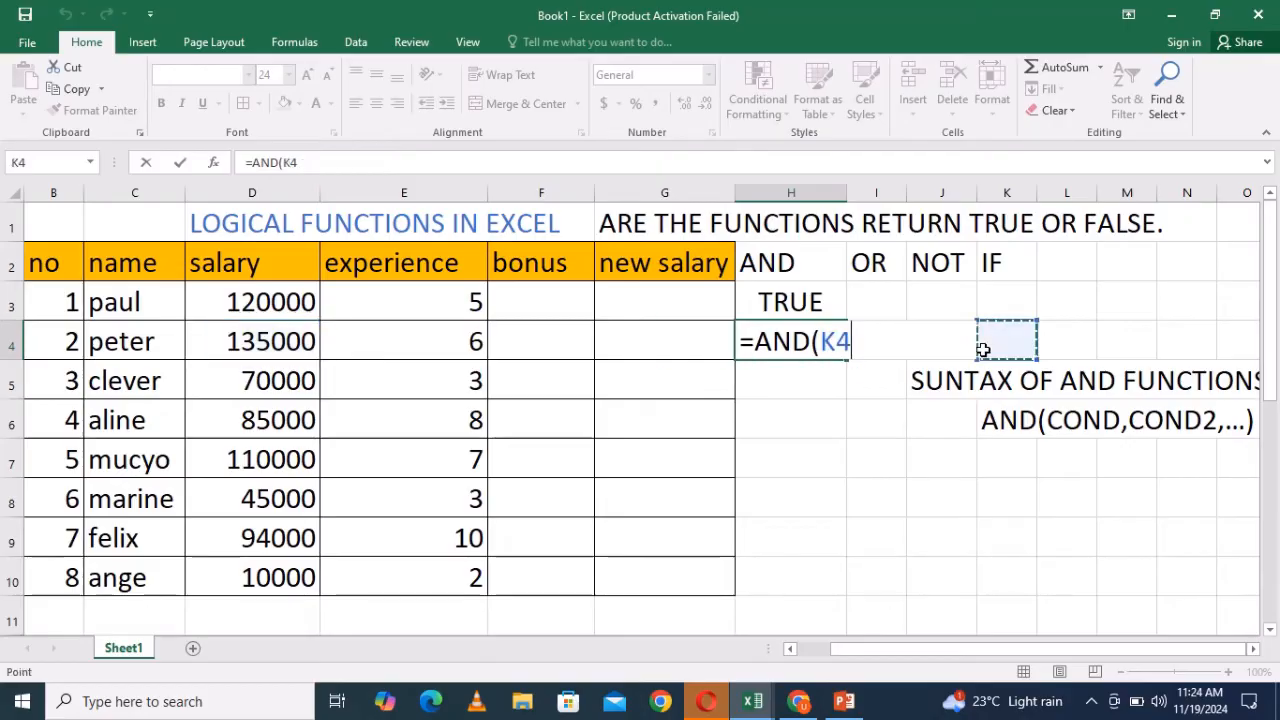
{"action": "left_click", "coordinate": [985, 348]}
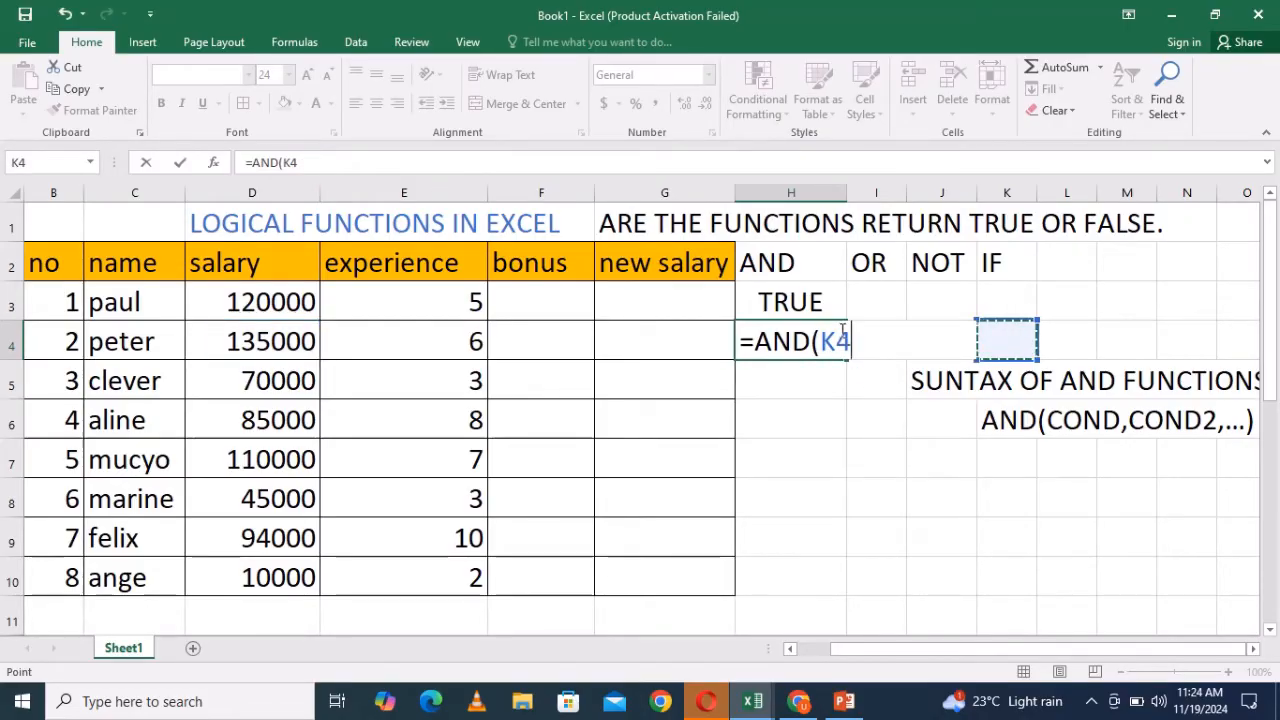
{"action": "key", "text": "BackSpace"}
{"action": "key", "text": "BackSpace"}
{"action": "key", "text": "BackSpace"}
{"action": "key", "text": "BackSpace"}
{"action": "key", "text": "BackSpace"}
{"action": "key", "text": "BackSpace"}
{"action": "key", "text": "BackSpace"}
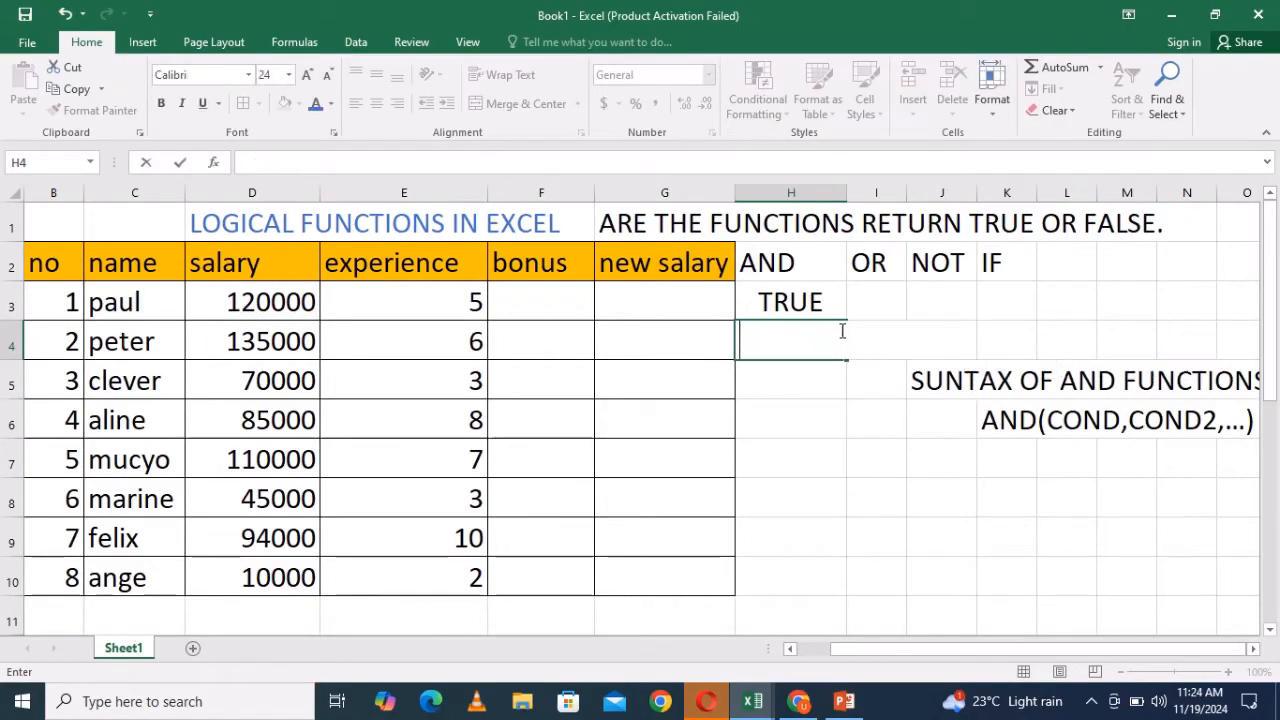
{"action": "key", "text": "ctrl+z"}
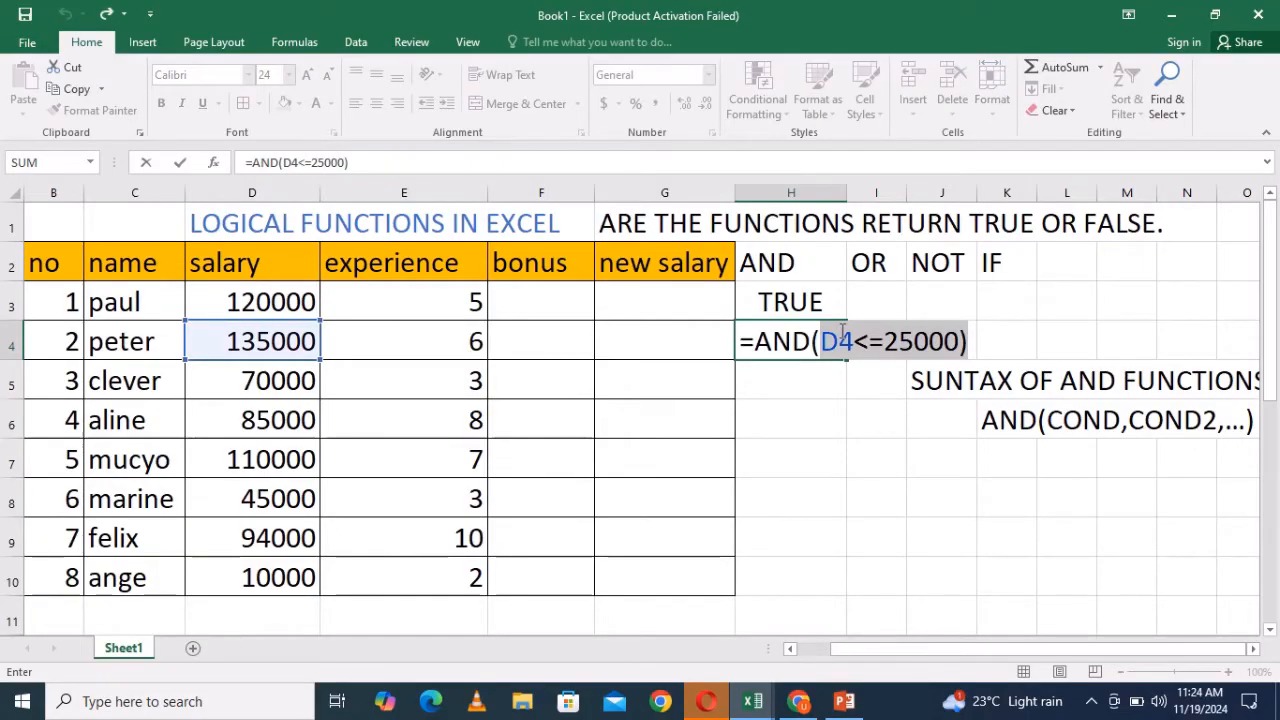
{"action": "left_click", "coordinate": [971, 342]}
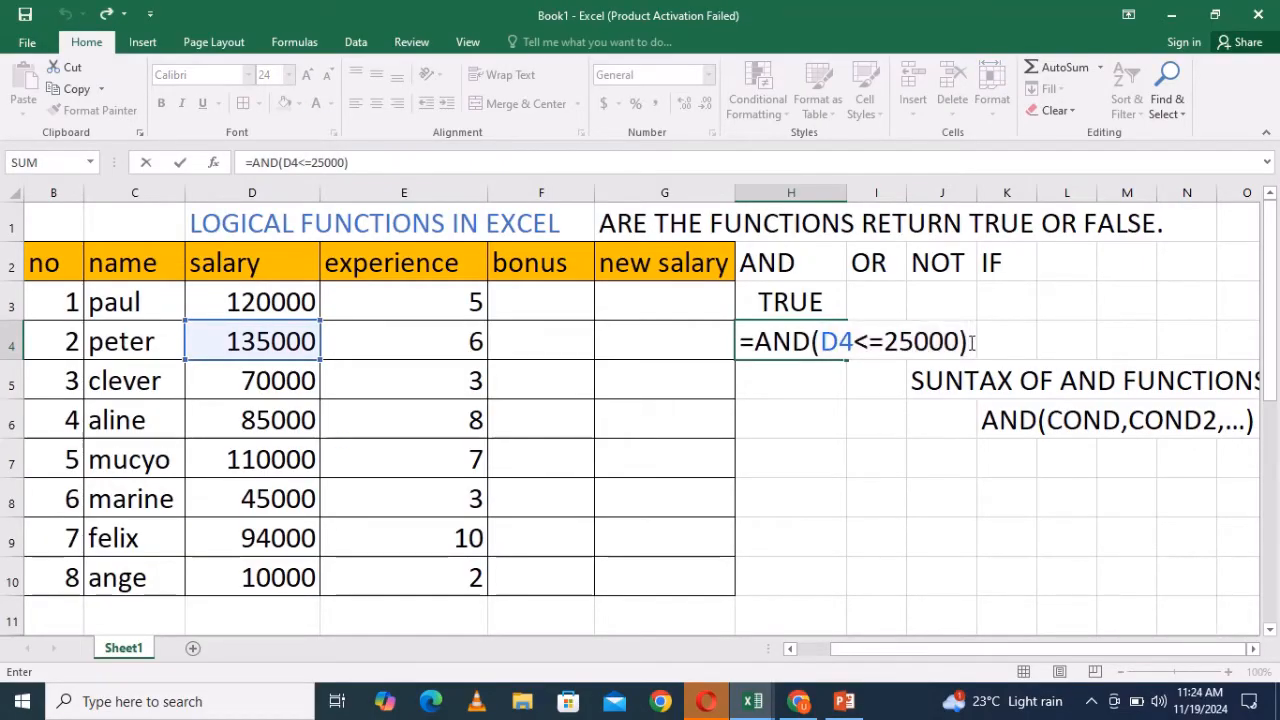
{"action": "key", "text": "Return"}
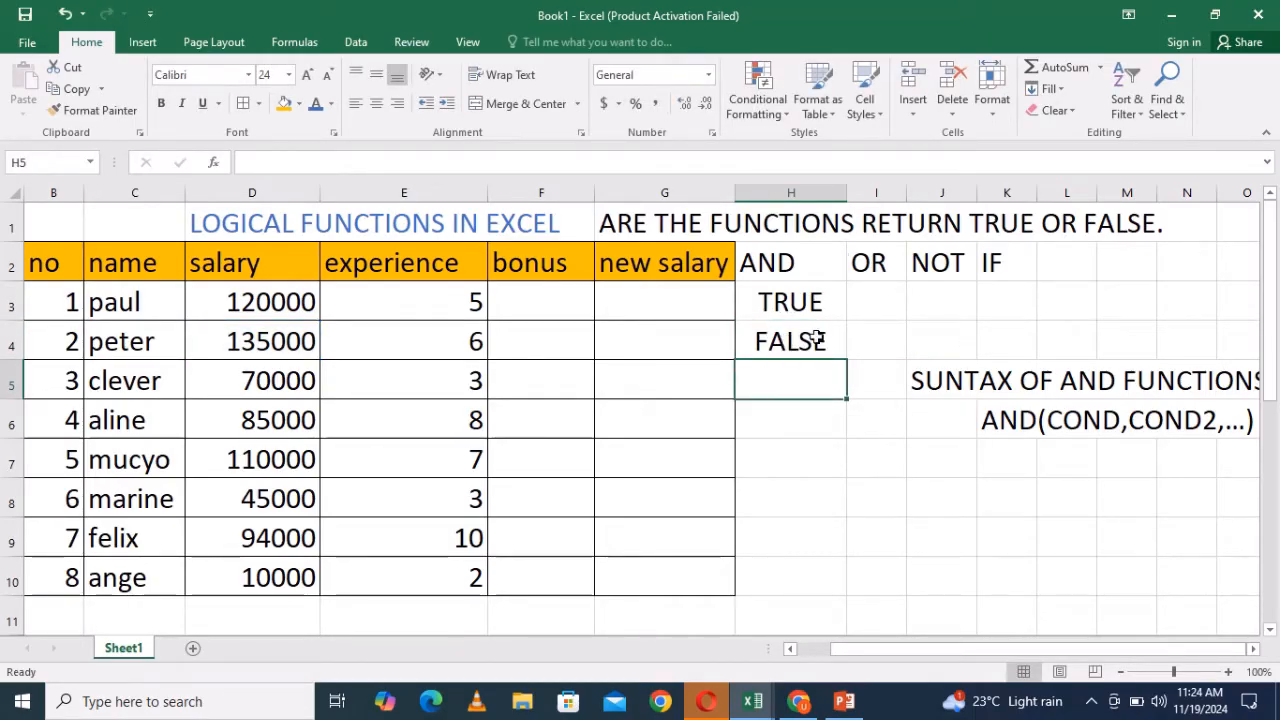
- Change the second condition in H3's formula to E3>=10 and confirm the formula
{"action": "mouse_move", "coordinate": [846, 188]}
{"action": "left_mouse_down"}
{"action": "mouse_move", "coordinate": [812, 196]}
{"action": "mouse_move", "coordinate": [843, 196]}
{"action": "left_mouse_up"}
{"action": "left_click", "coordinate": [856, 341]}
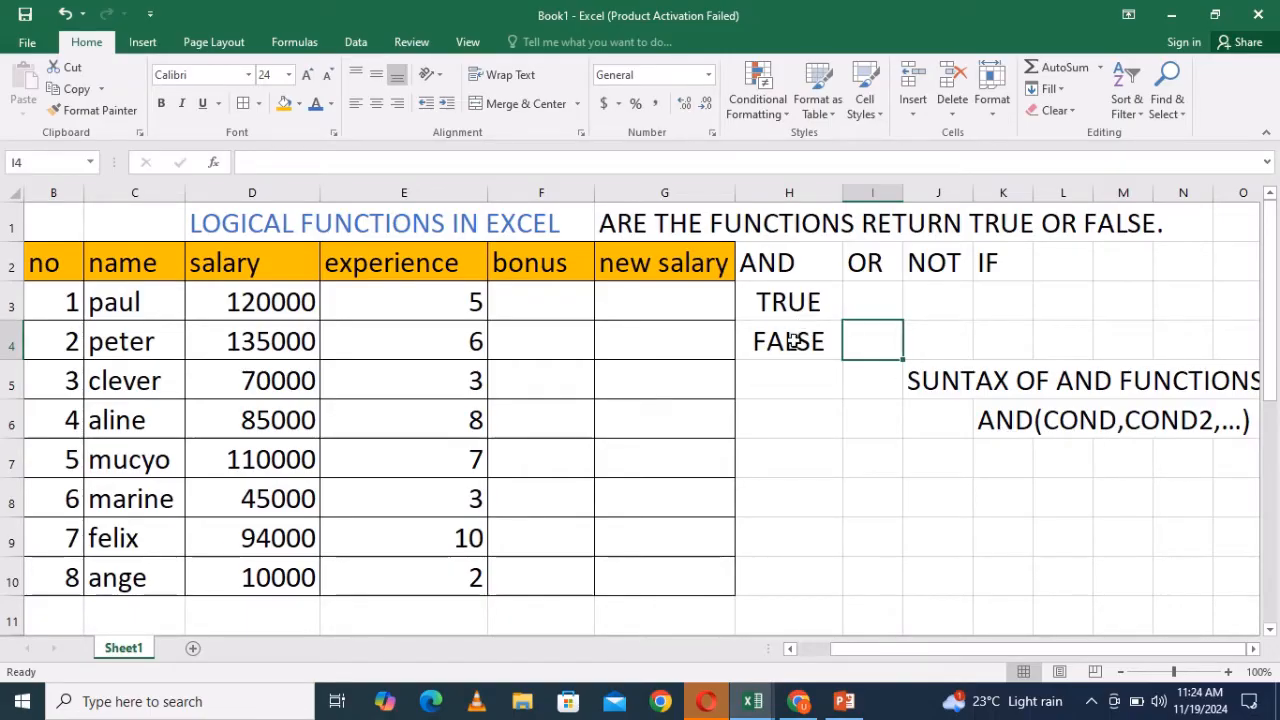
{"action": "double_click", "coordinate": [792, 300]}
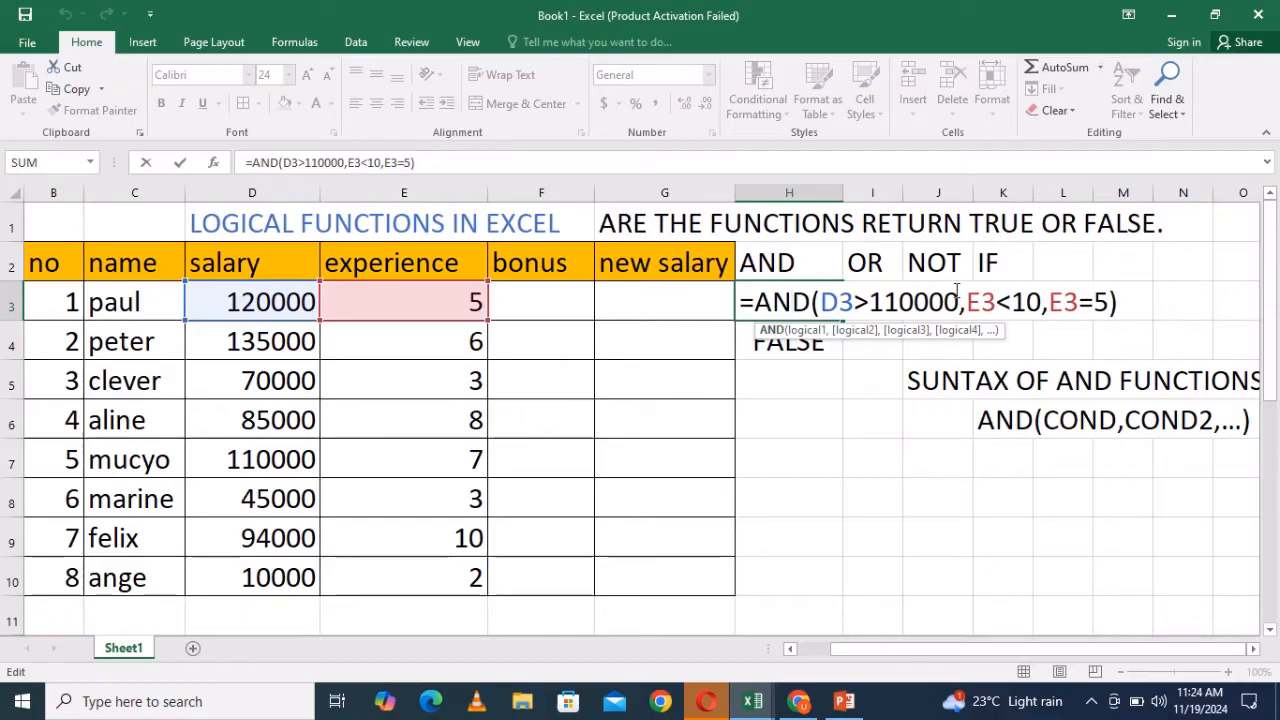
{"action": "left_click", "coordinate": [1009, 302]}
{"action": "key", "text": "BackSpace"}
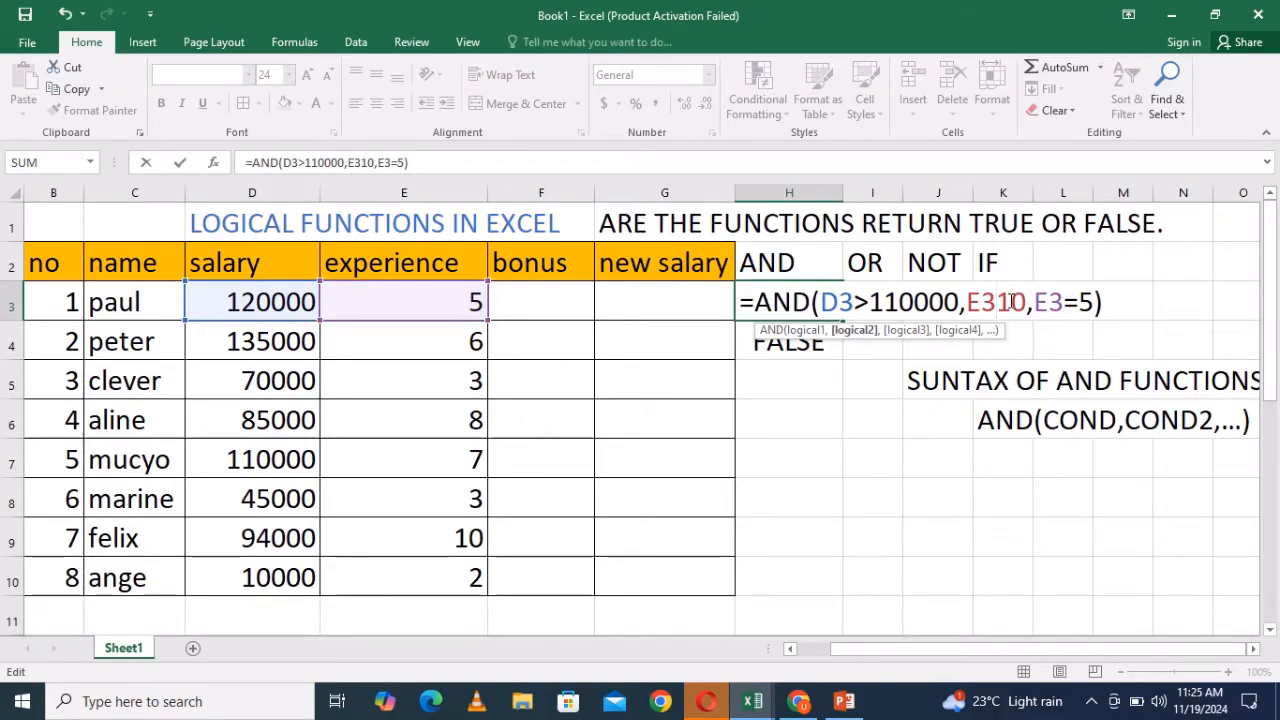
{"action": "type", "text": ">="}
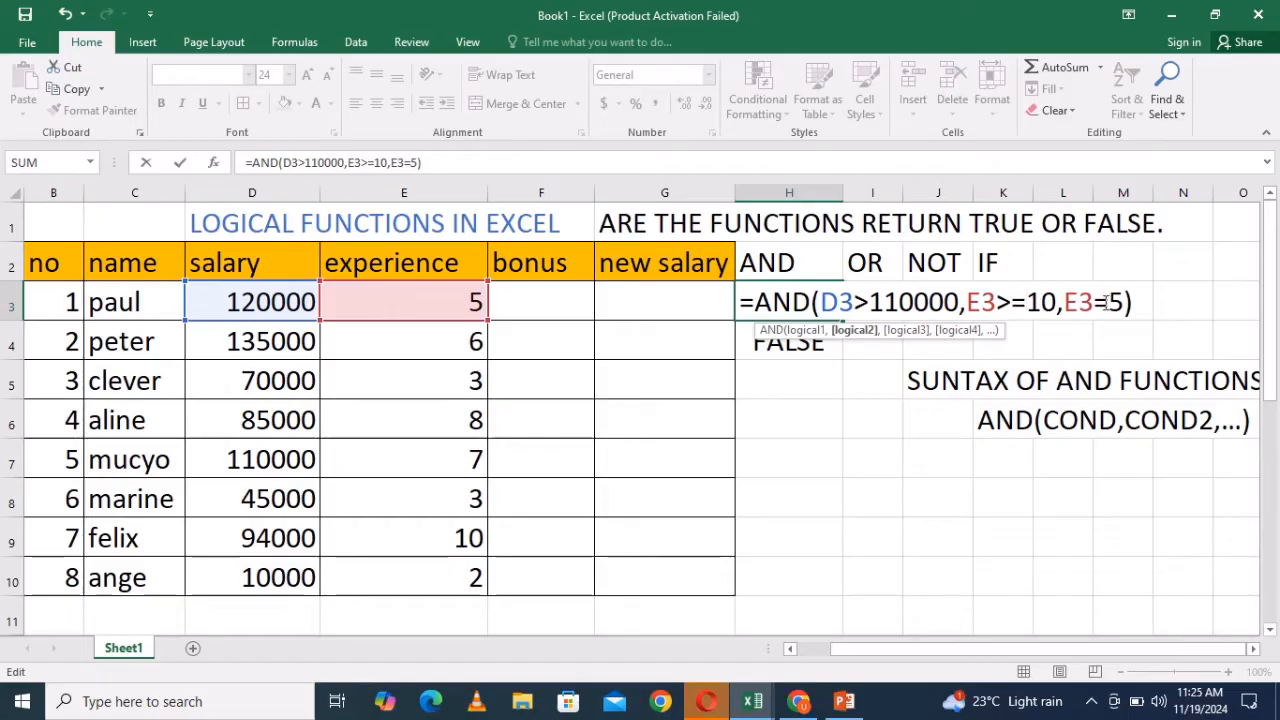
{"action": "left_click", "coordinate": [1133, 302]}
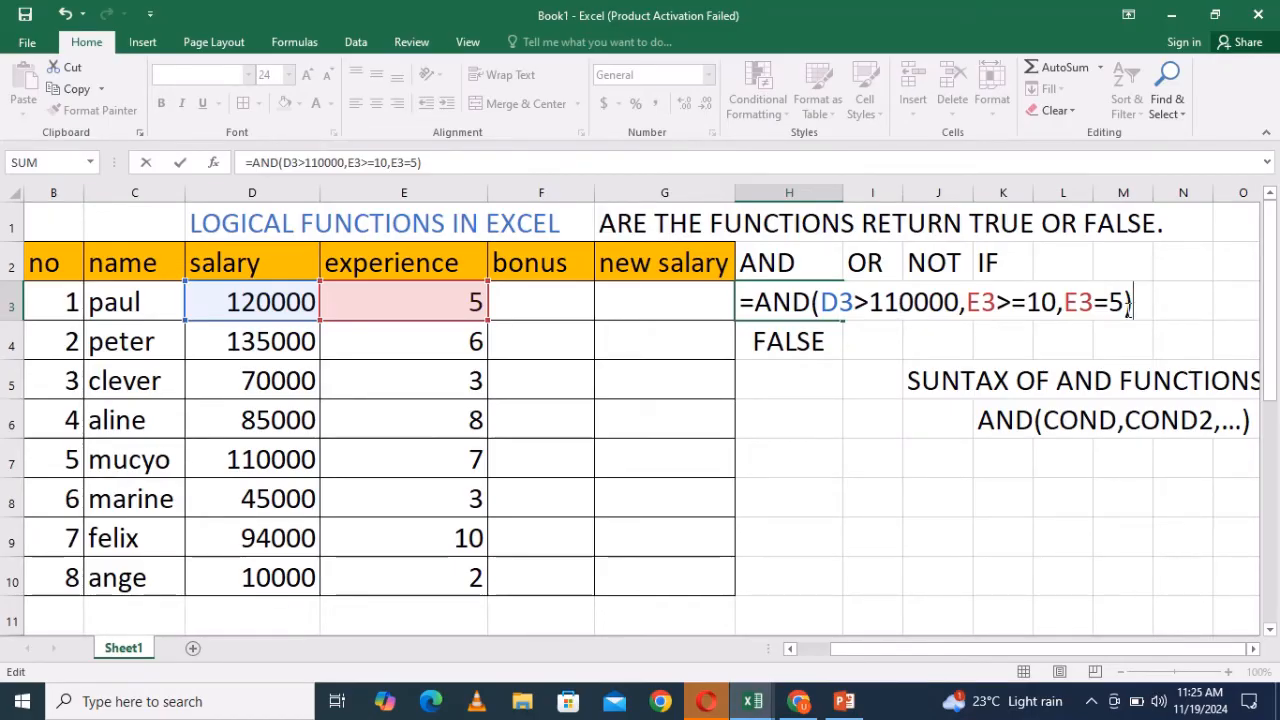
{"action": "key", "text": "Return"}
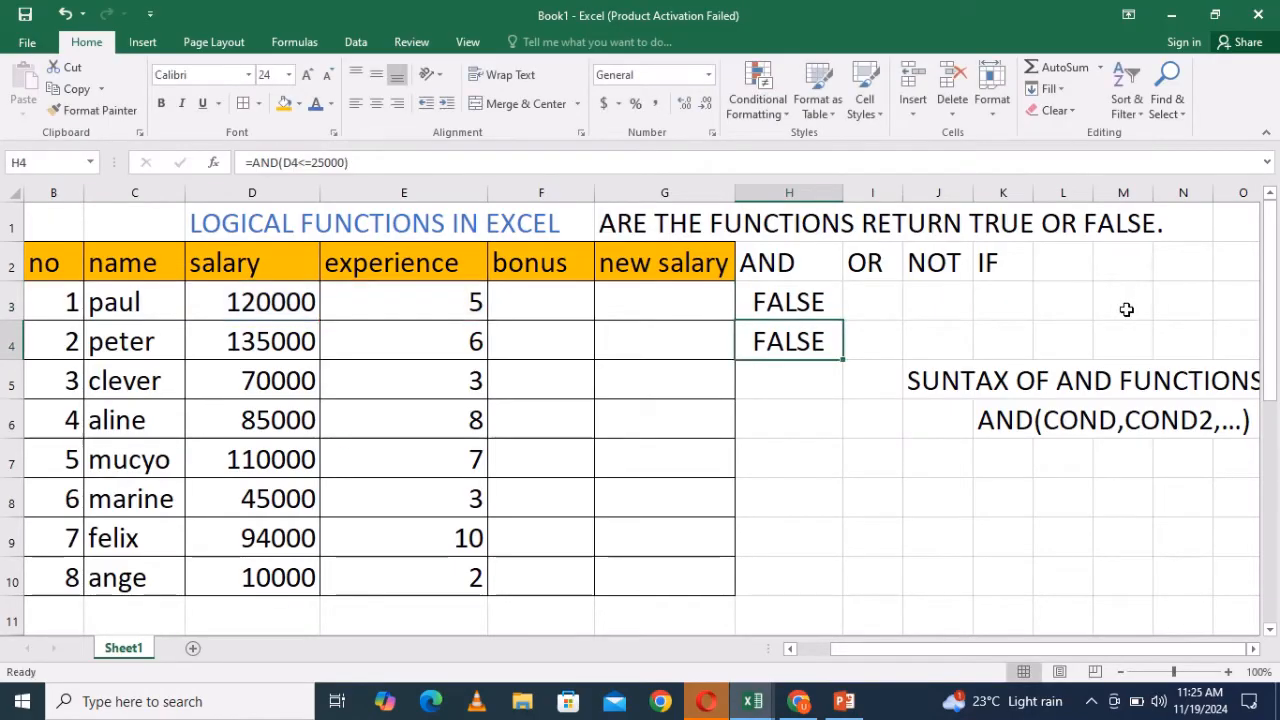
- Inspect the experience condition E3>=10 within H3's formula
{"action": "left_click", "coordinate": [800, 305]}
{"action": "double_click", "coordinate": [800, 305]}
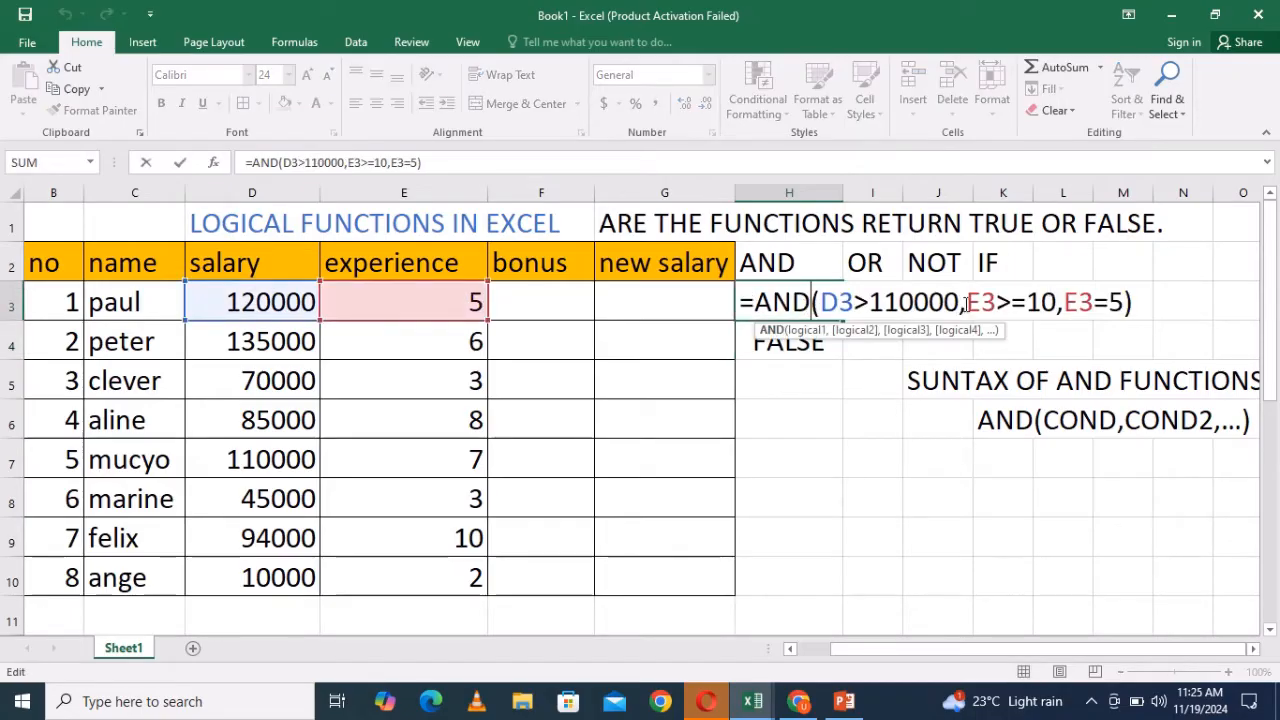
{"action": "left_click_drag", "start_coordinate": [965, 302], "coordinate": [1057, 316]}
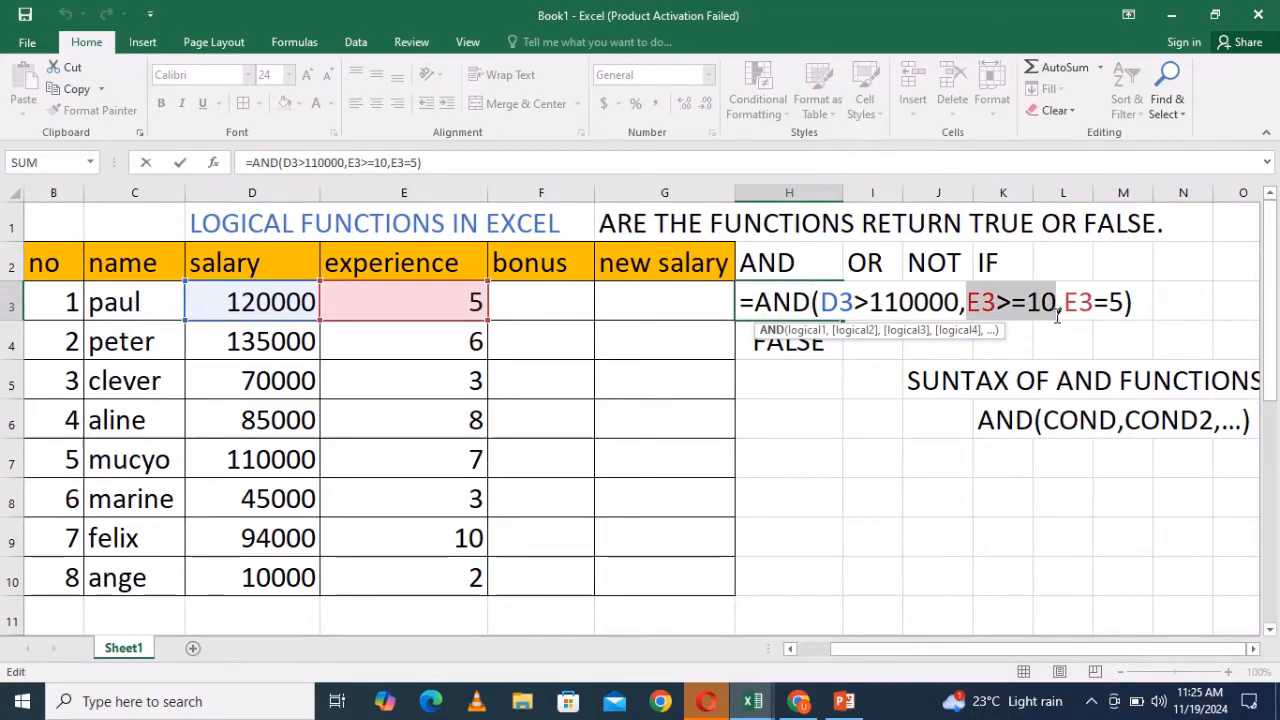
{"action": "left_click", "coordinate": [1144, 307]}
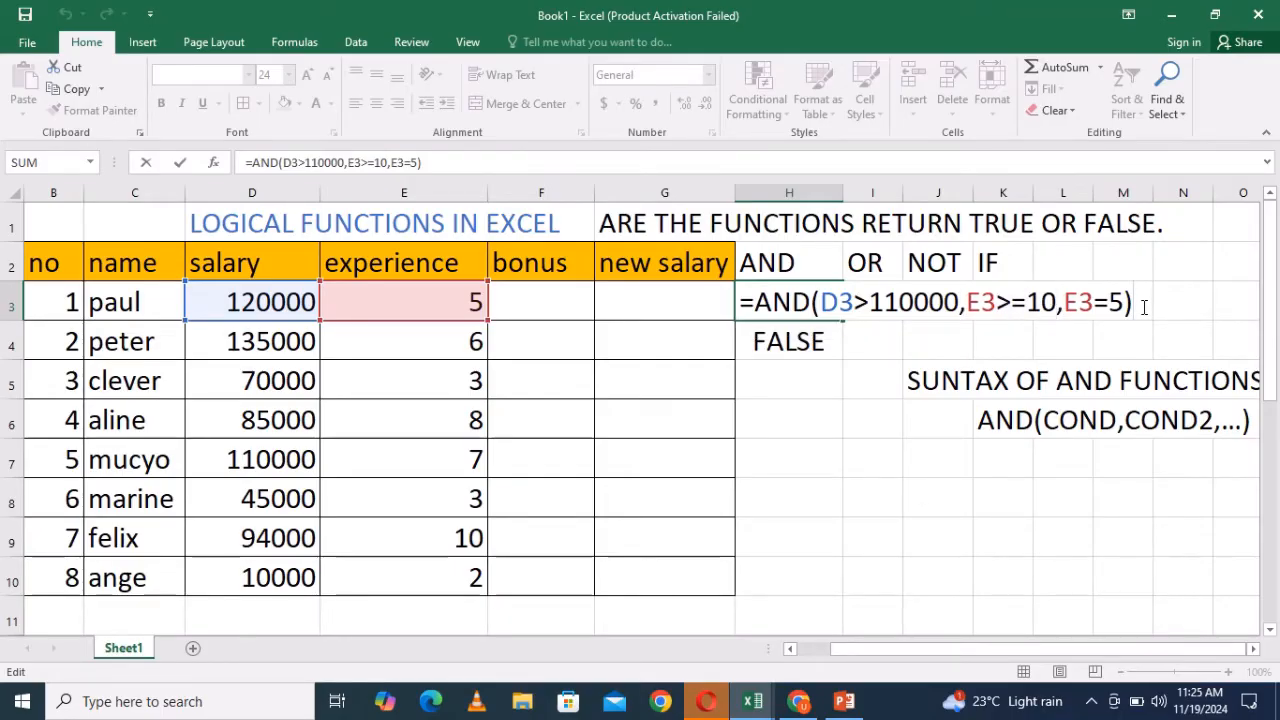
{"action": "left_click", "coordinate": [811, 374]}
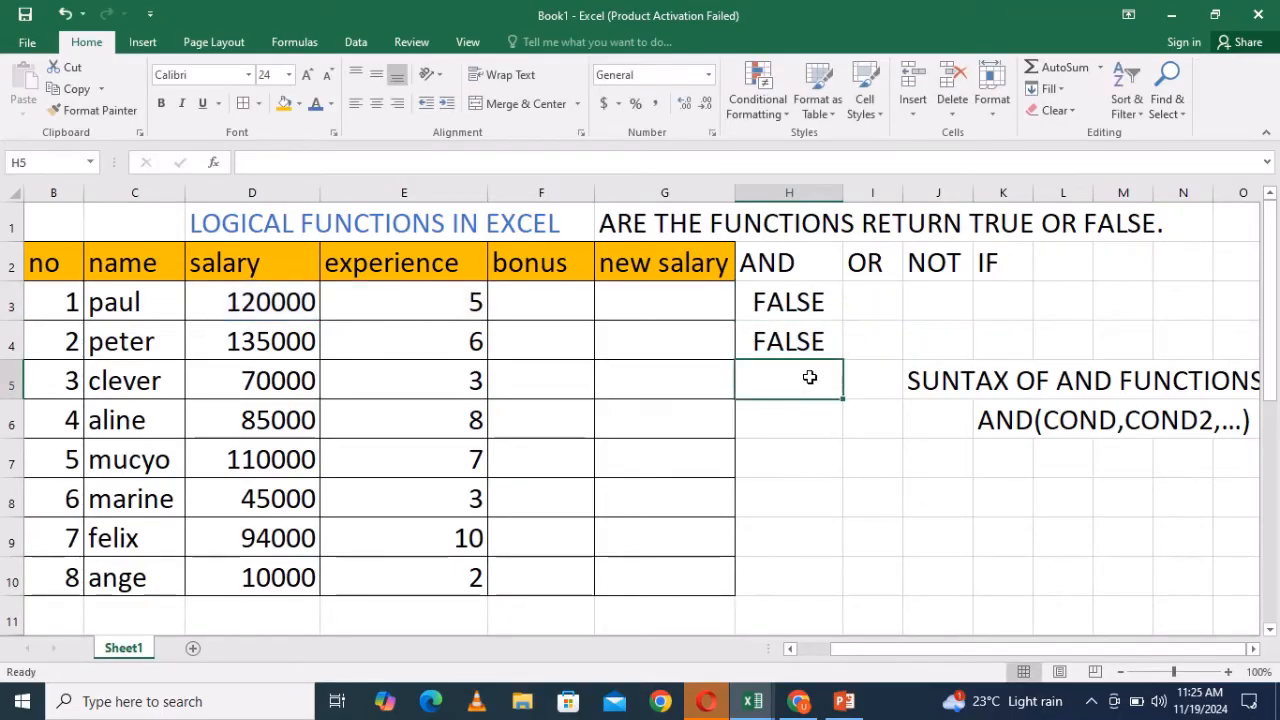
- Enter the label SYNTAX OF OR in cell J7
{"action": "left_click", "coordinate": [868, 300]}
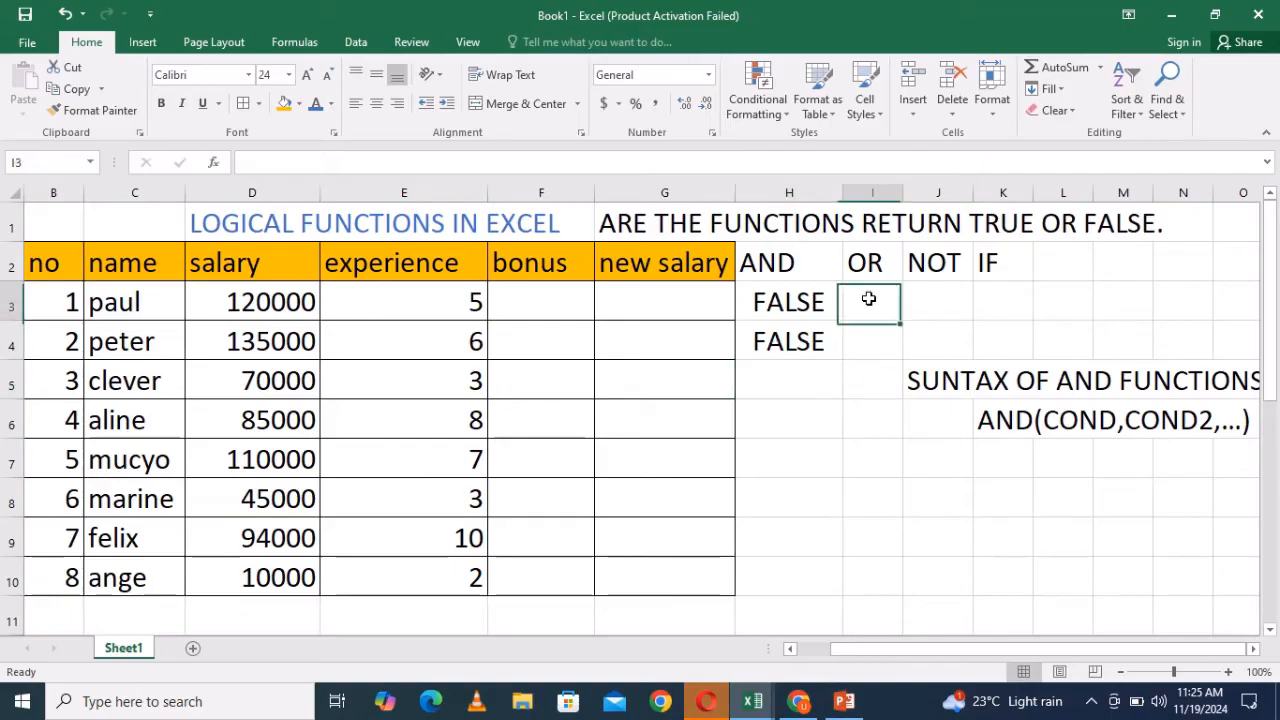
{"action": "left_click", "coordinate": [932, 472]}
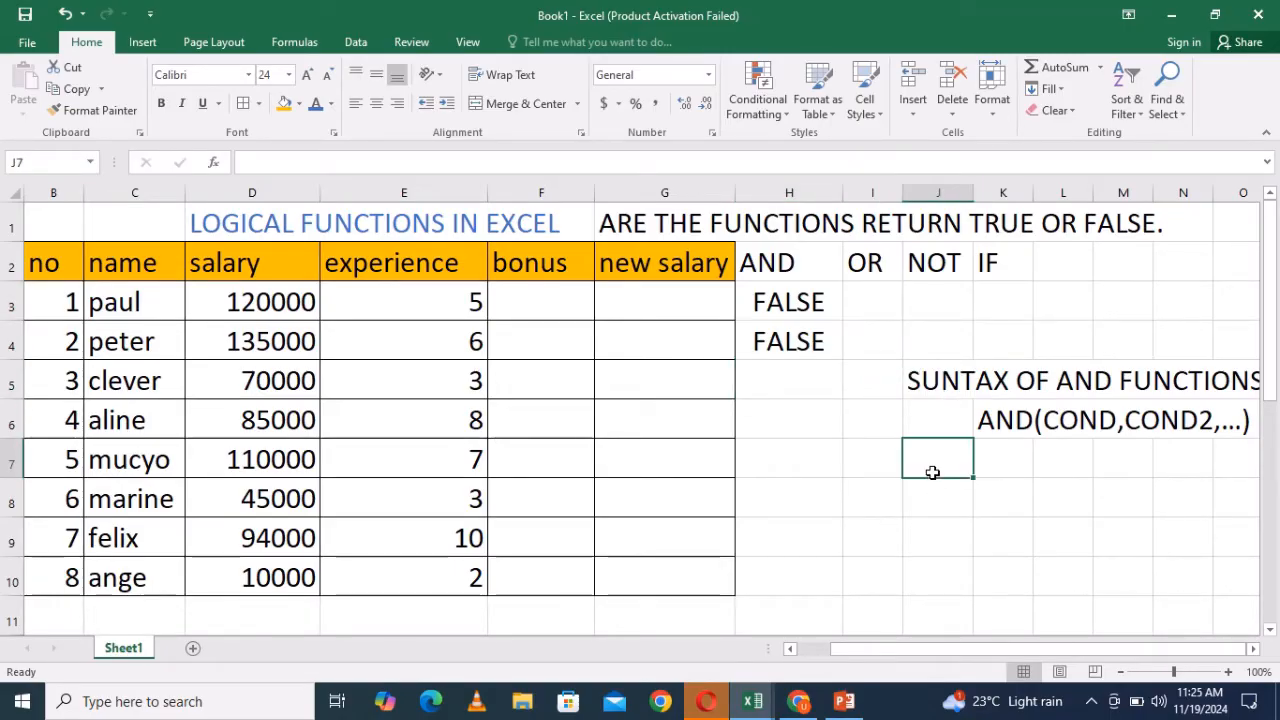
{"action": "type", "text": "SYNTAX"}
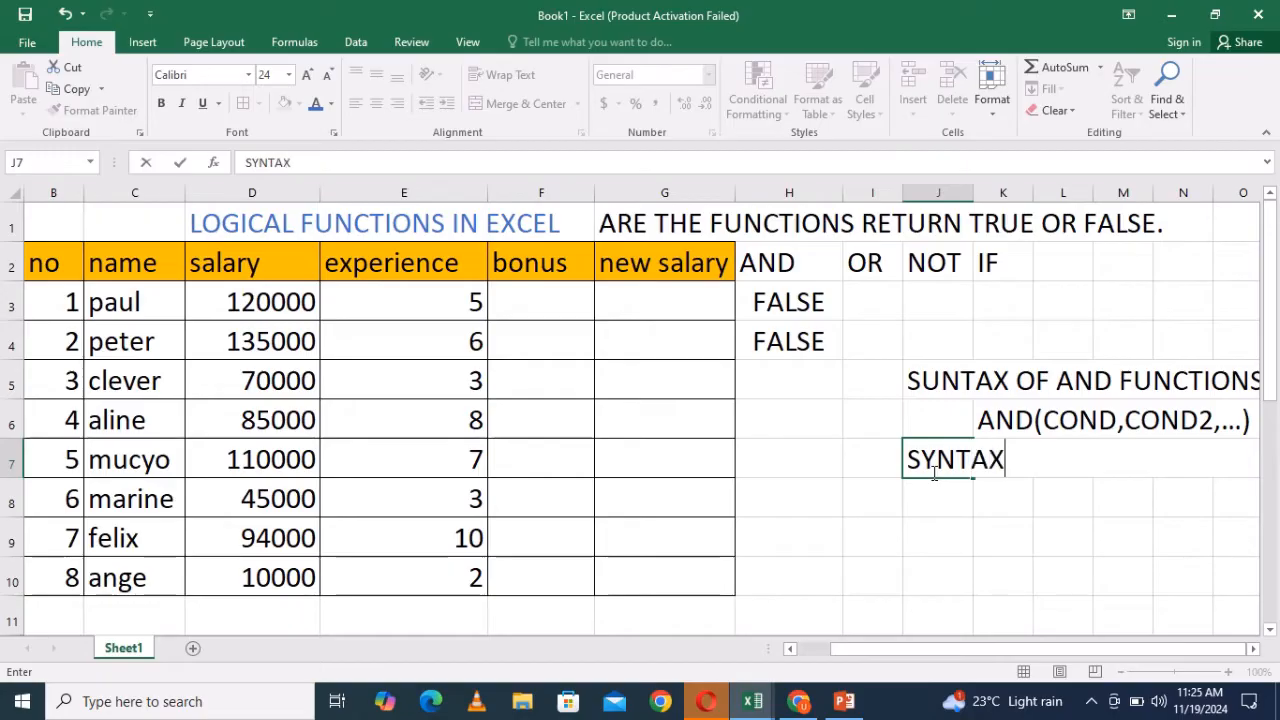
{"action": "type", "text": " OF "}
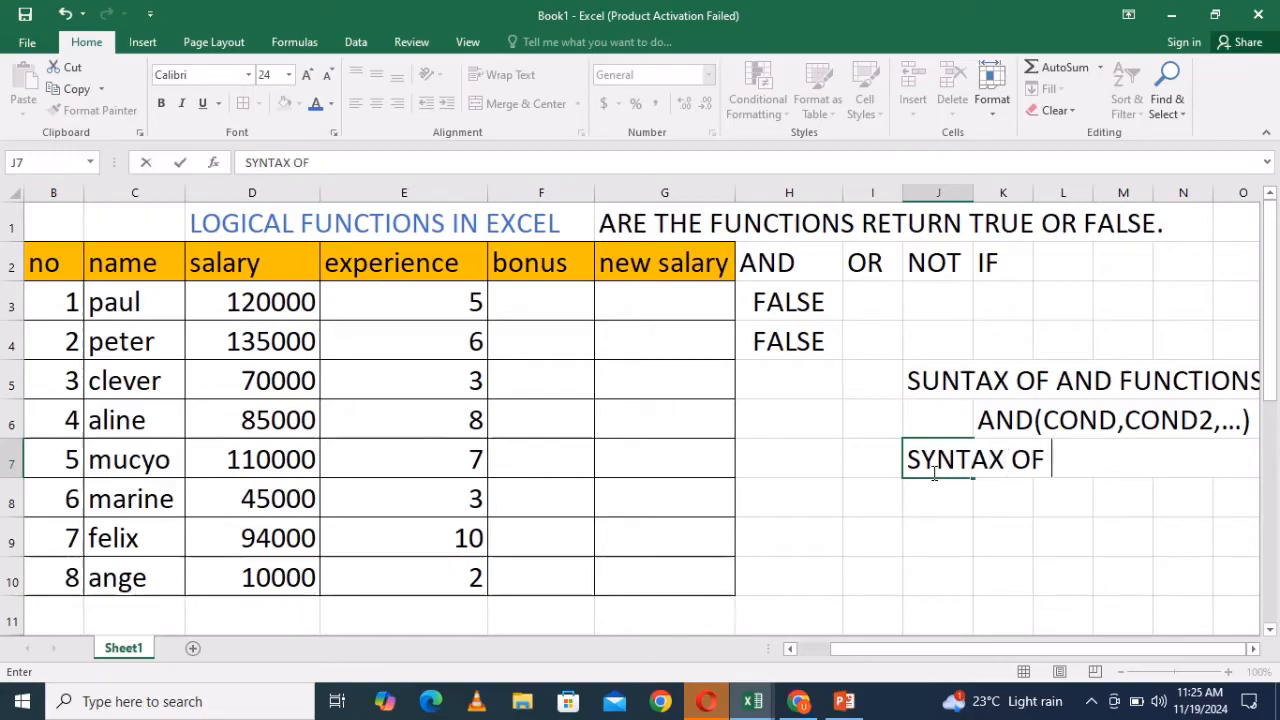
{"action": "type", "text": "OR"}
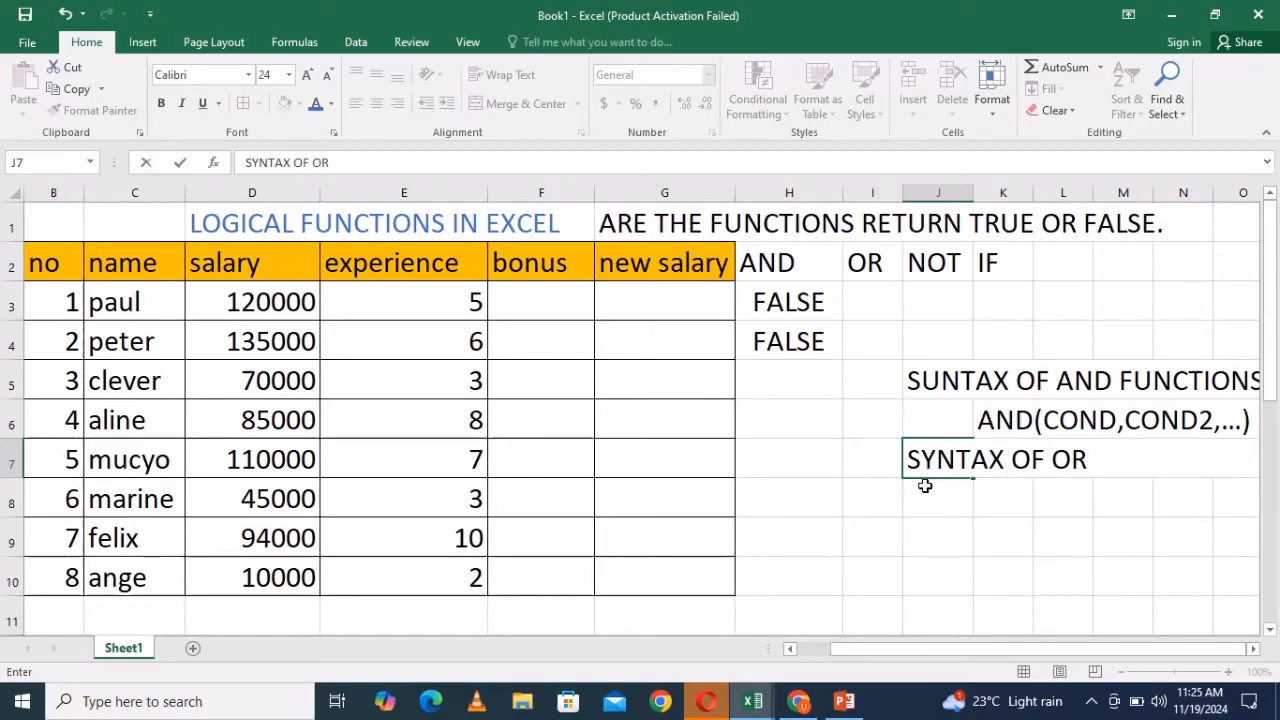
- Write the OR syntax =OR(COND1,COND2,....) in cell J8 below the label
{"action": "left_click", "coordinate": [941, 511]}
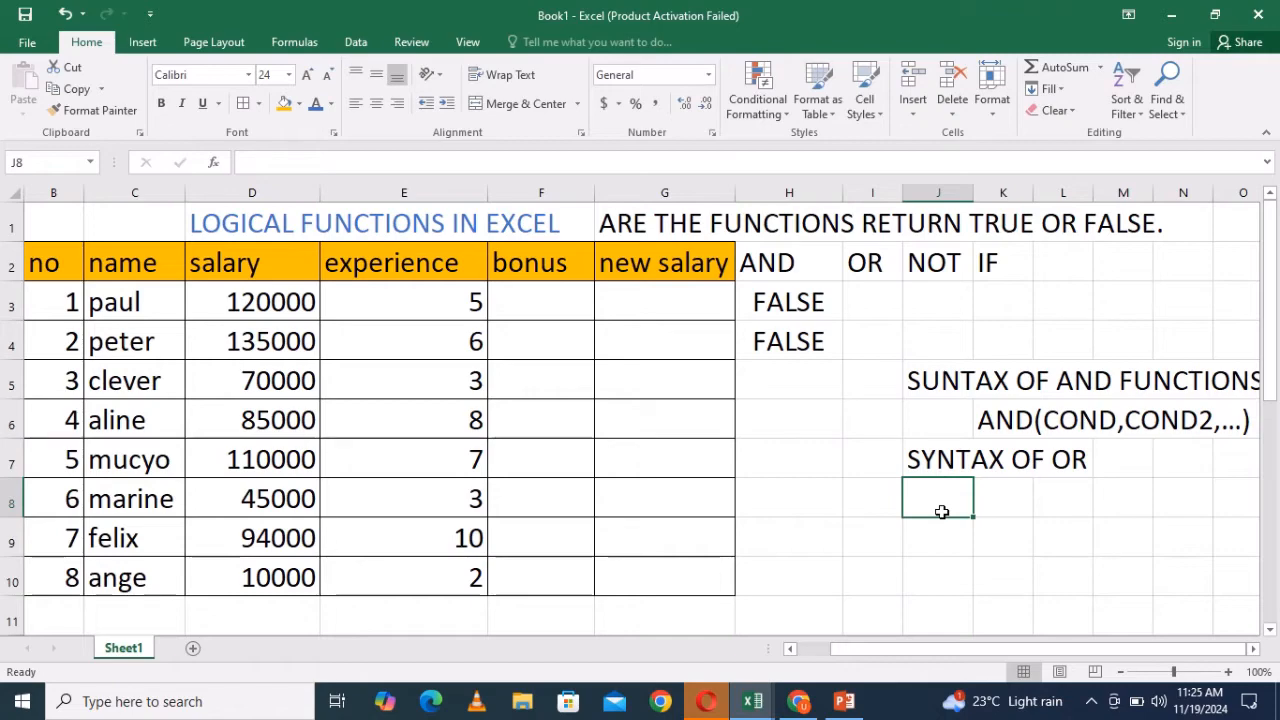
{"action": "type", "text": "=OR"}
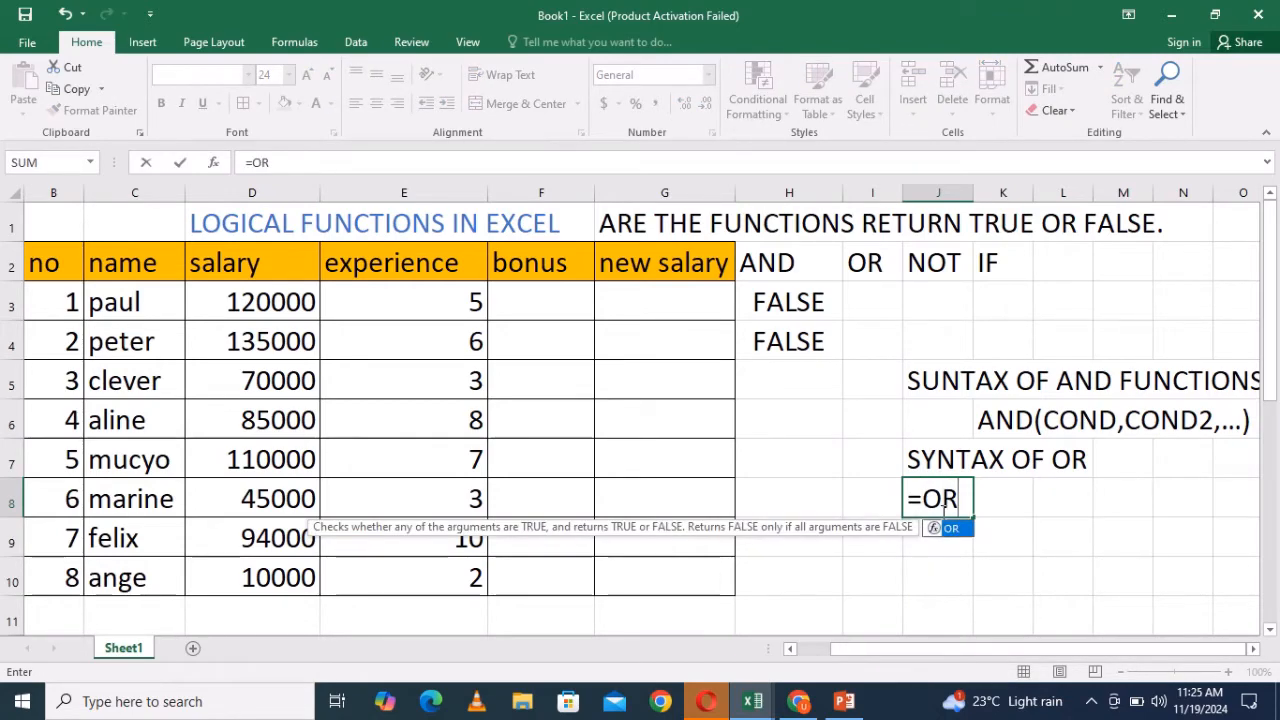
{"action": "type", "text": "("}
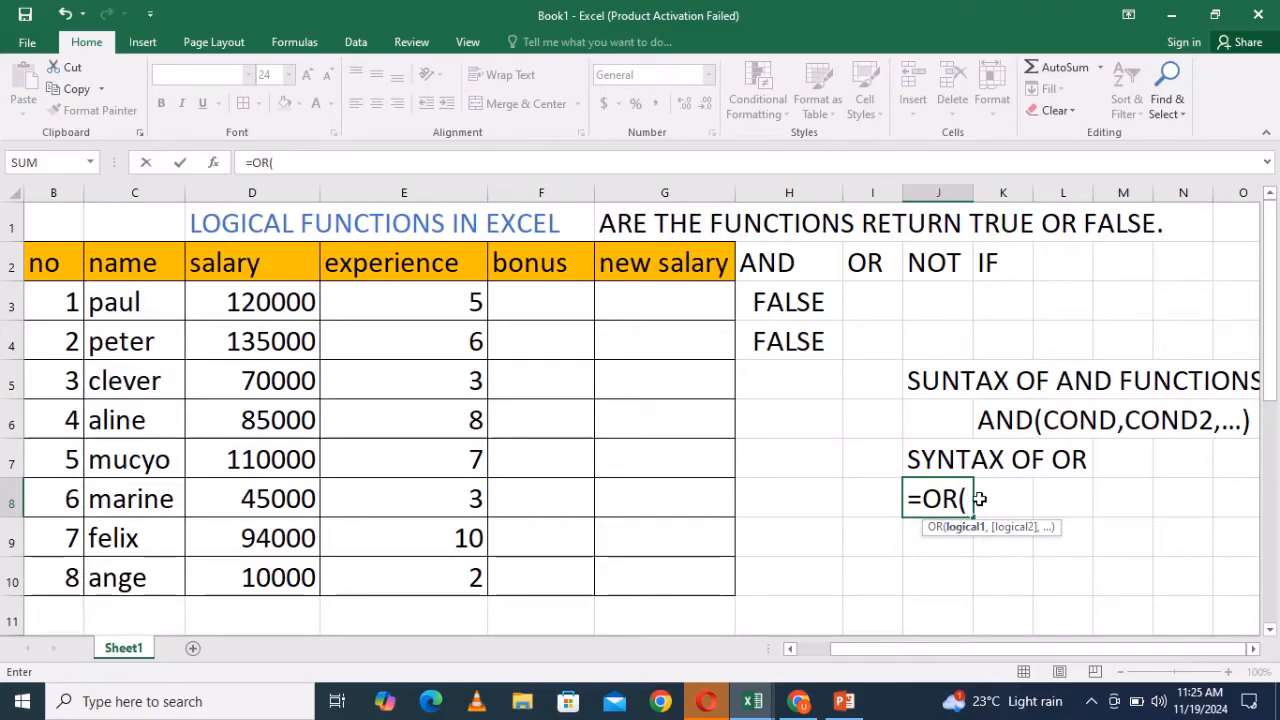
{"action": "type", "text": "CON"}
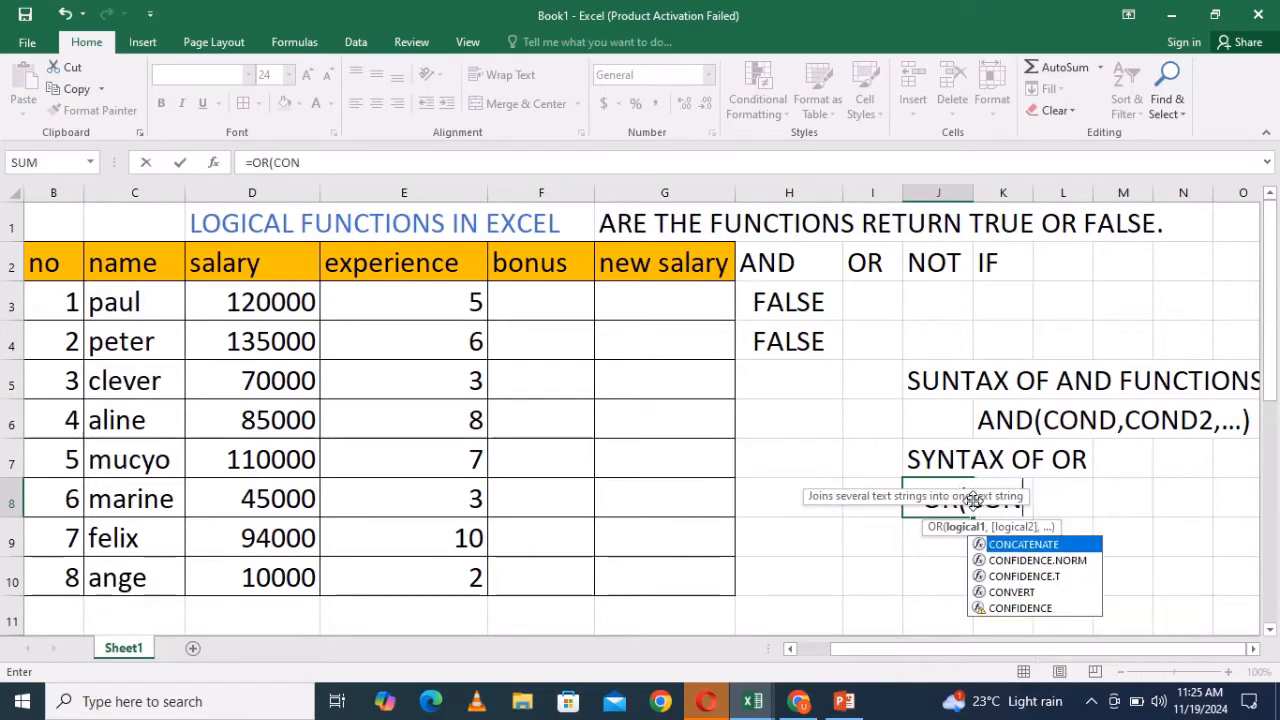
{"action": "type", "text": "D1"}
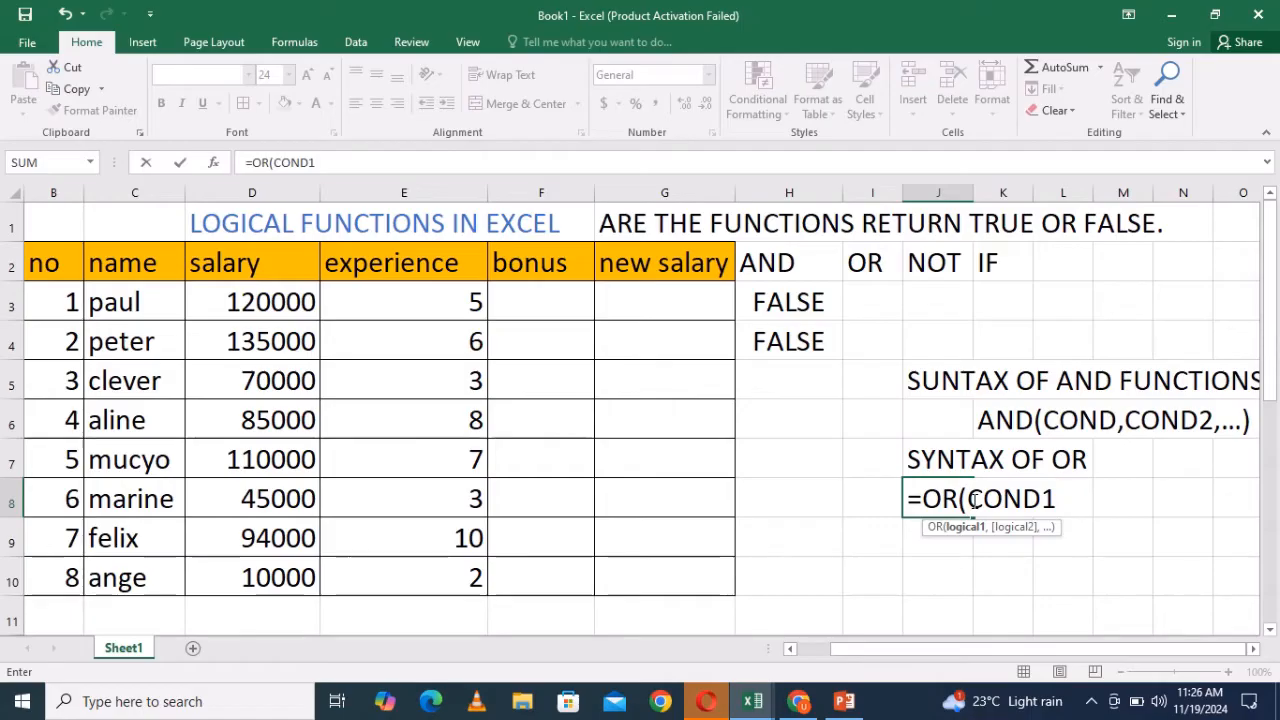
{"action": "type", "text": ",C"}
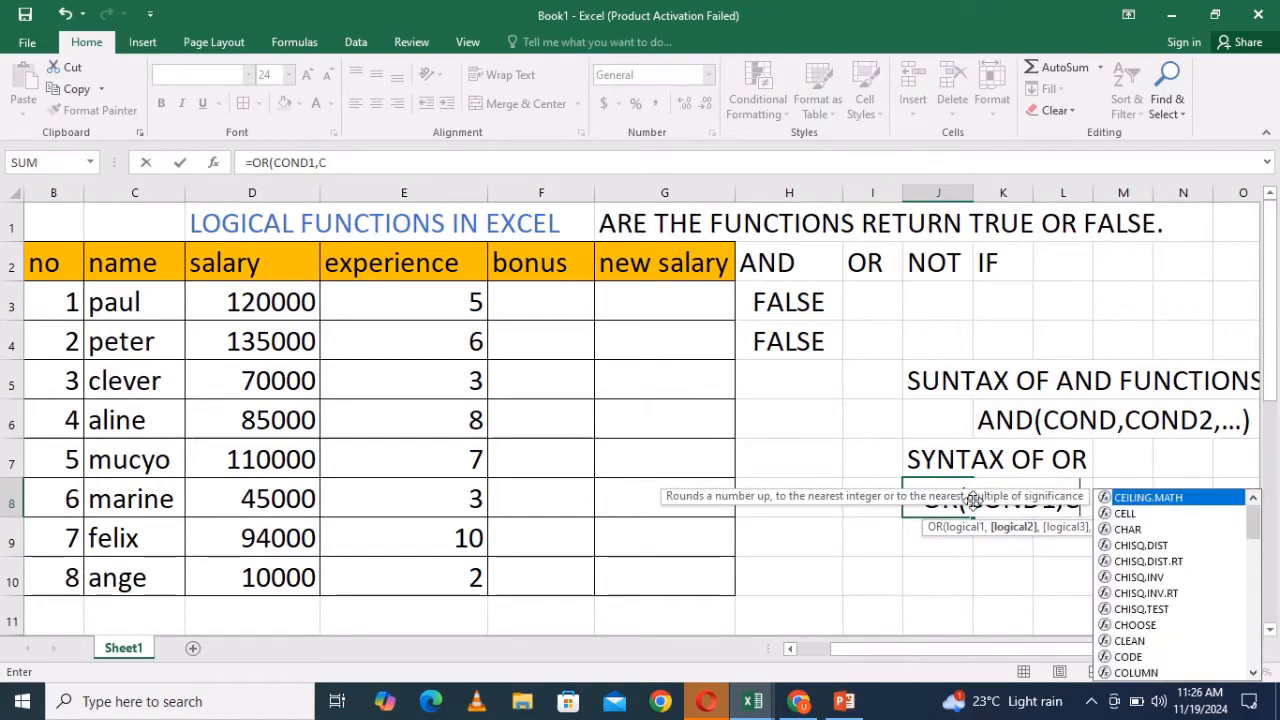
{"action": "type", "text": "OND2"}
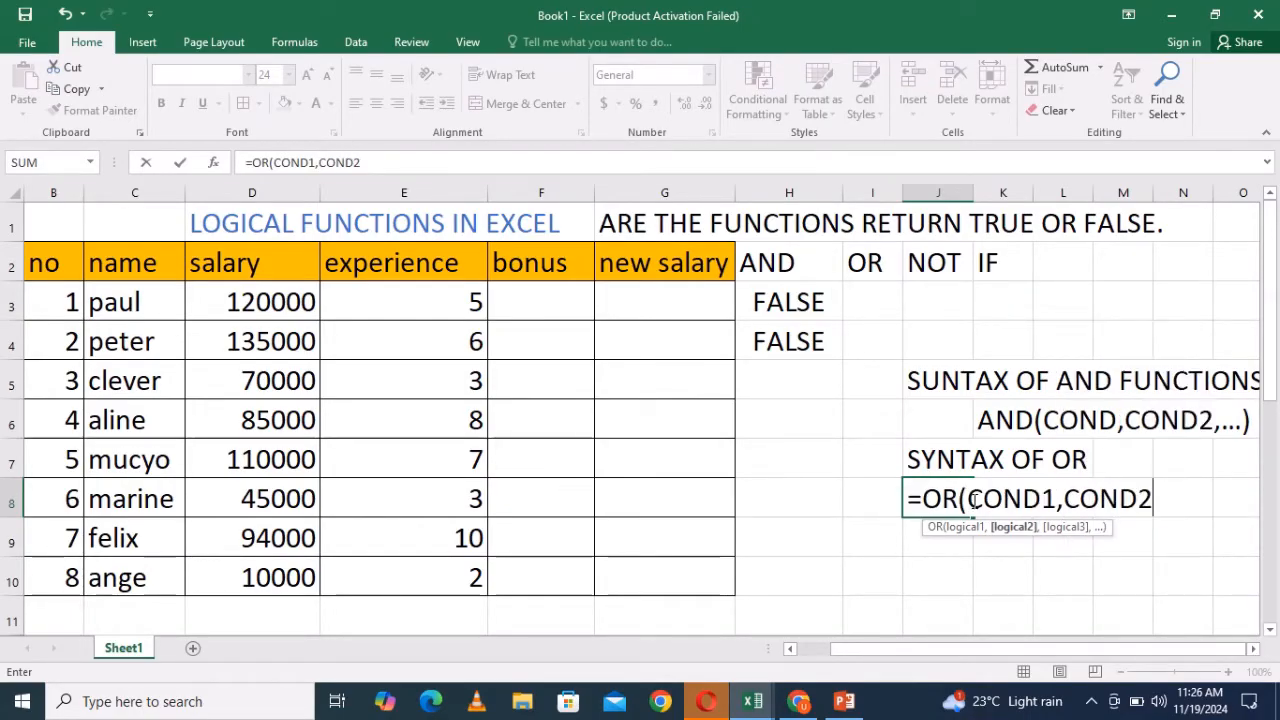
{"action": "type", "text": ",...."}
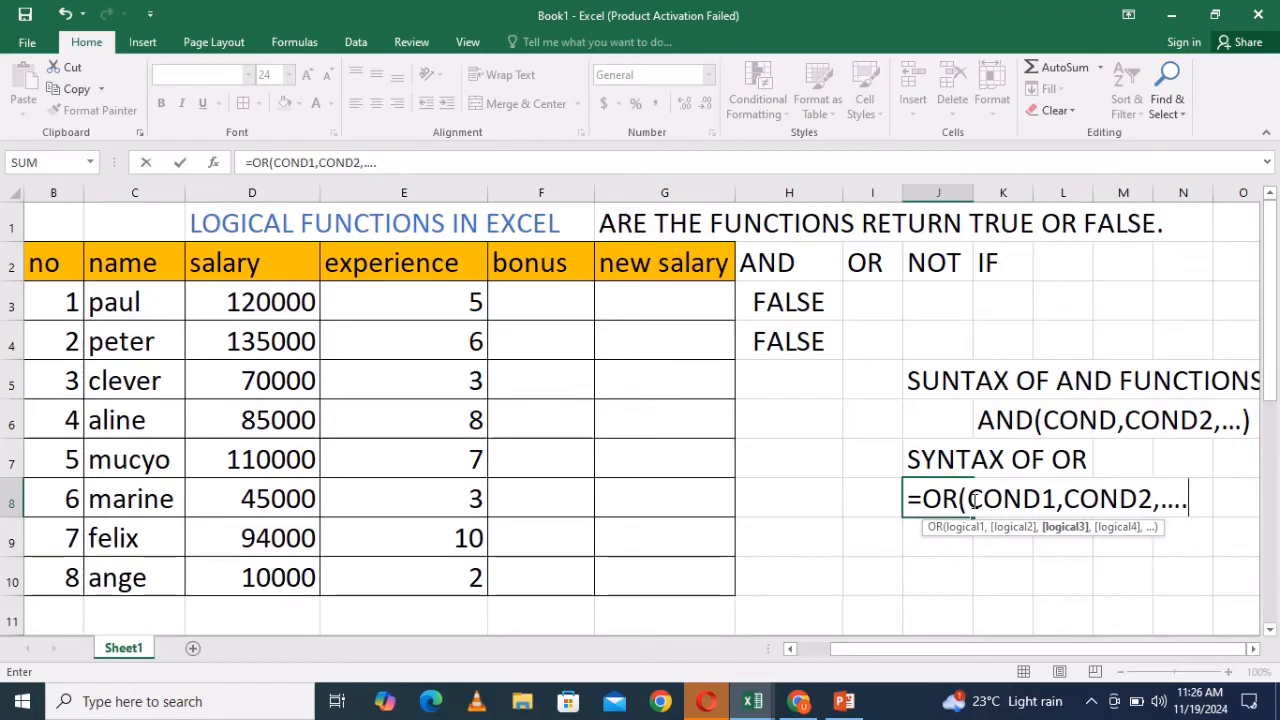
{"action": "type", "text": ")"}
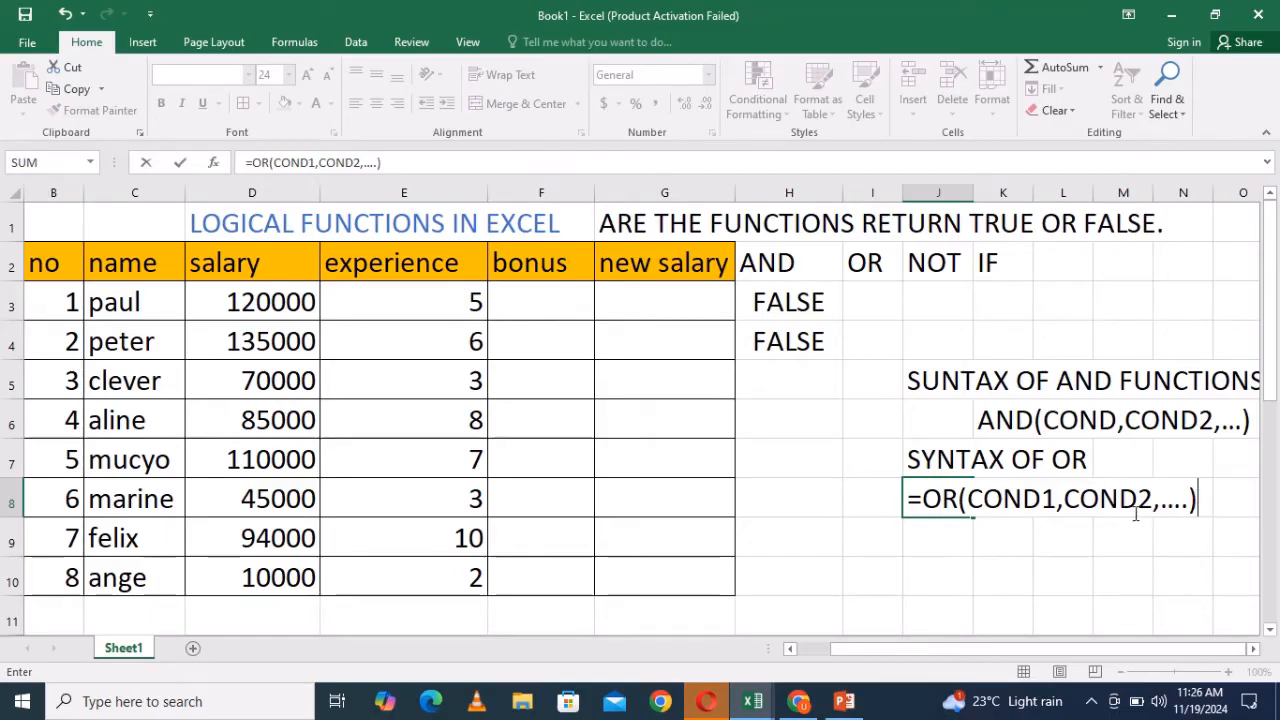
{"action": "left_click", "coordinate": [851, 297]}
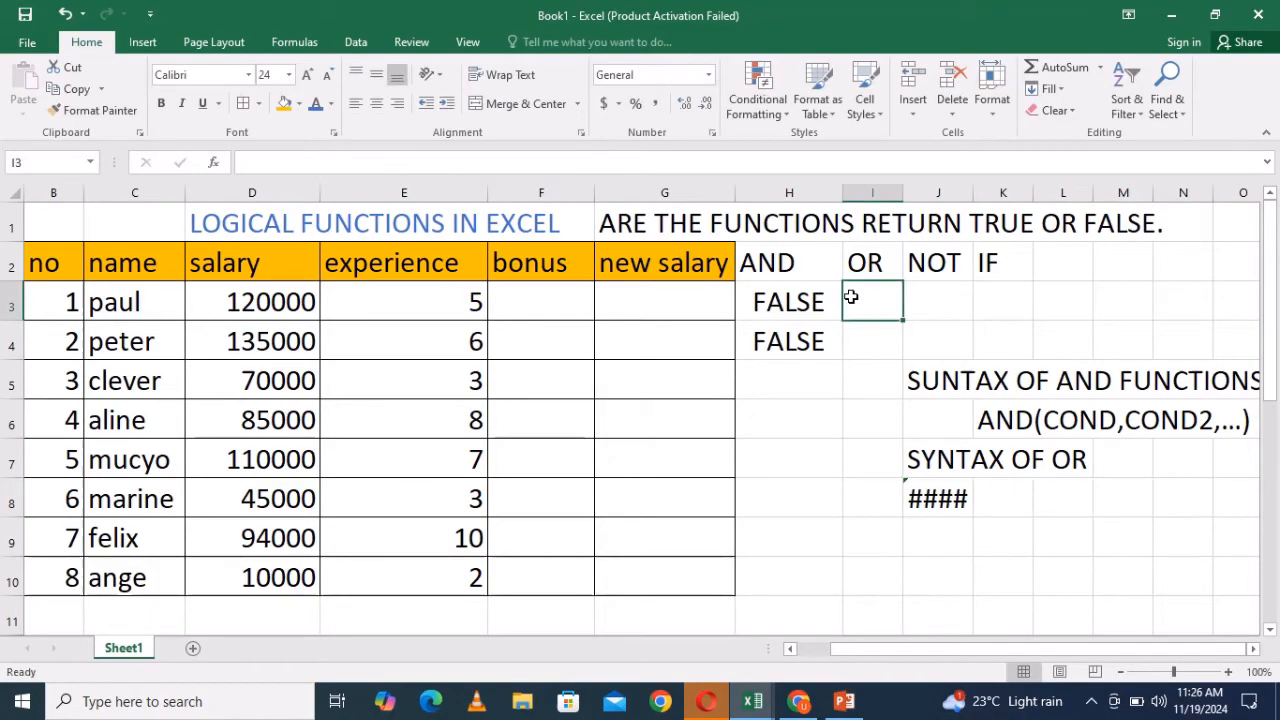
- Delete the leading equals sign from J8's entry so it reads OR(COND1,COND2,....)
{"action": "left_click", "coordinate": [945, 505]}
{"action": "double_click", "coordinate": [951, 505]}
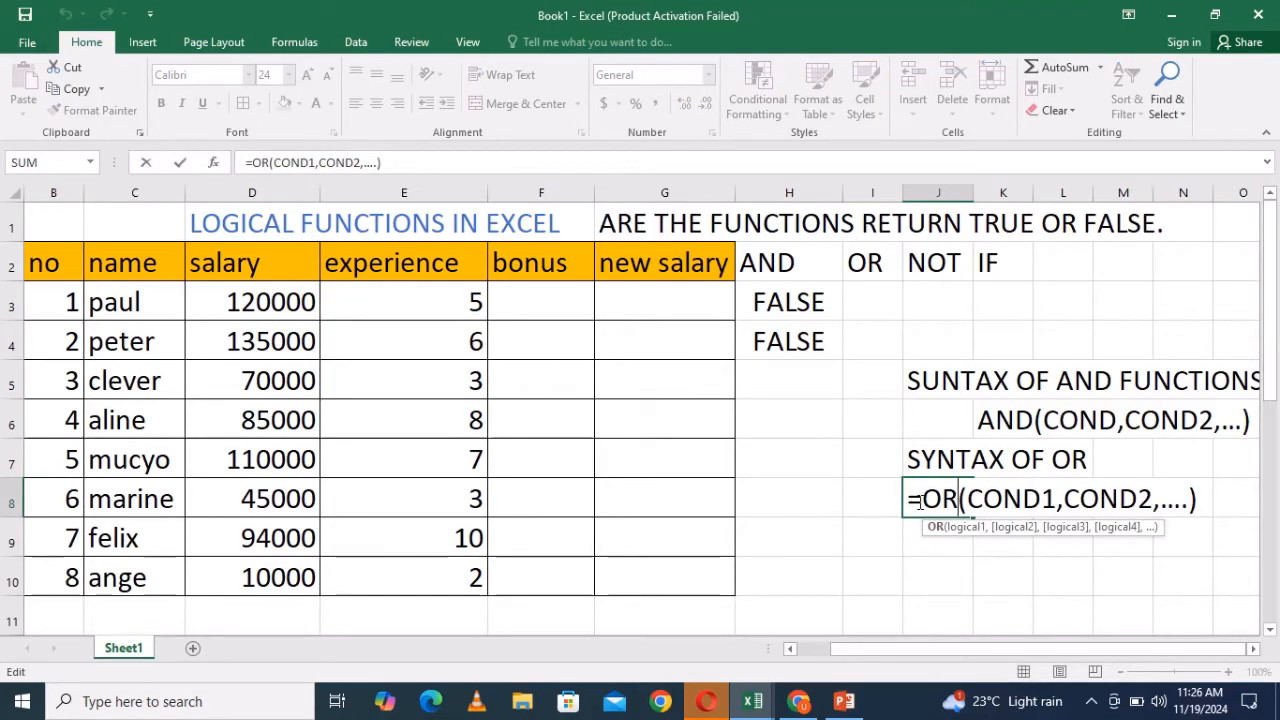
{"action": "left_click", "coordinate": [920, 503]}
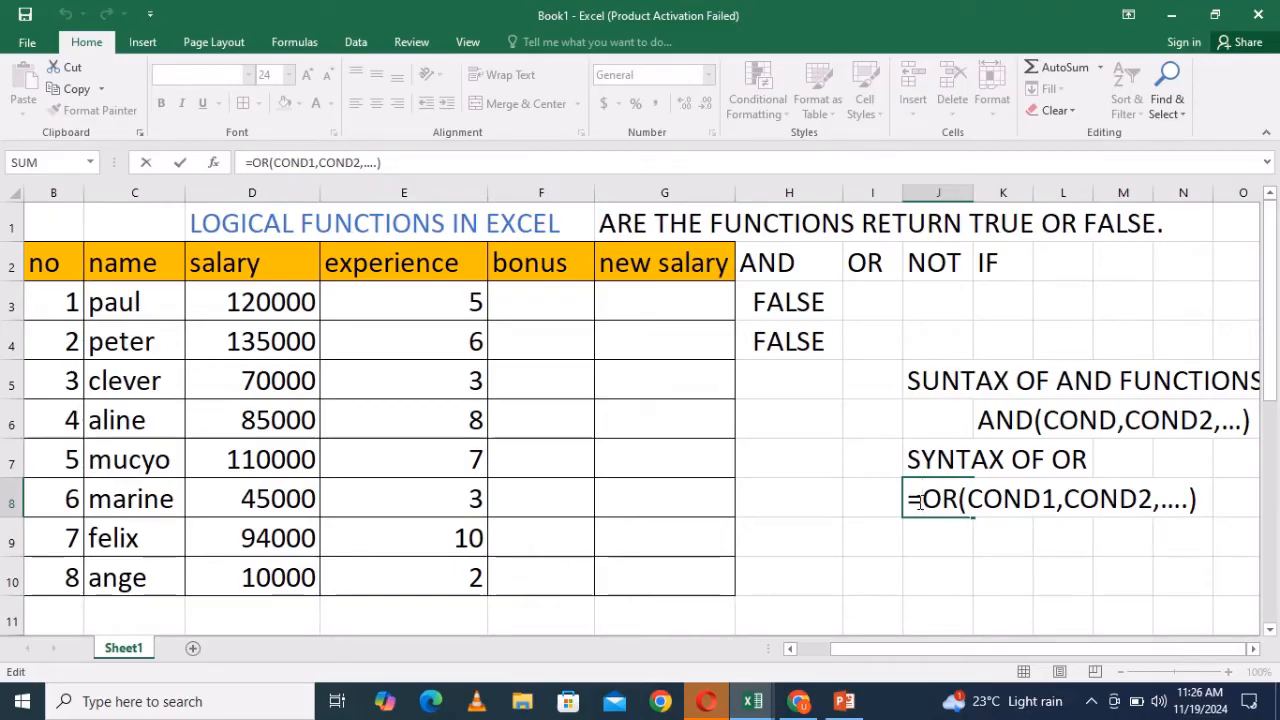
{"action": "key", "text": "BackSpace"}
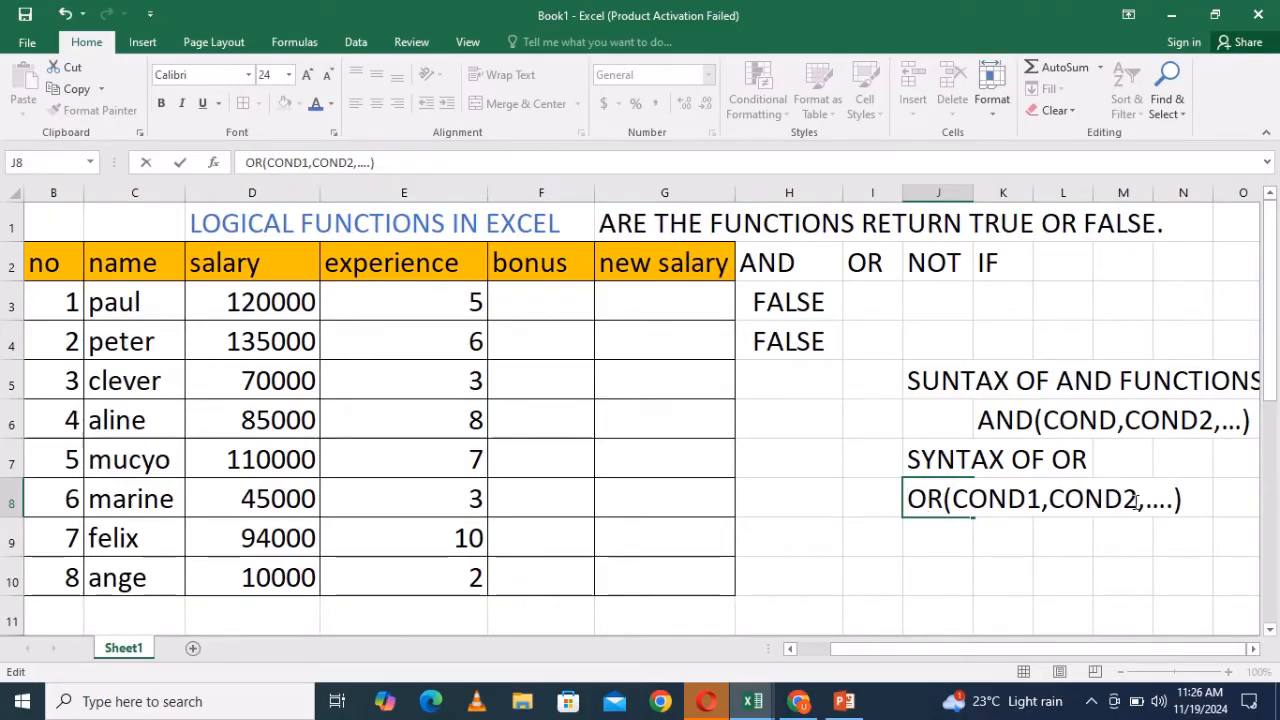
{"action": "left_click", "coordinate": [857, 309]}
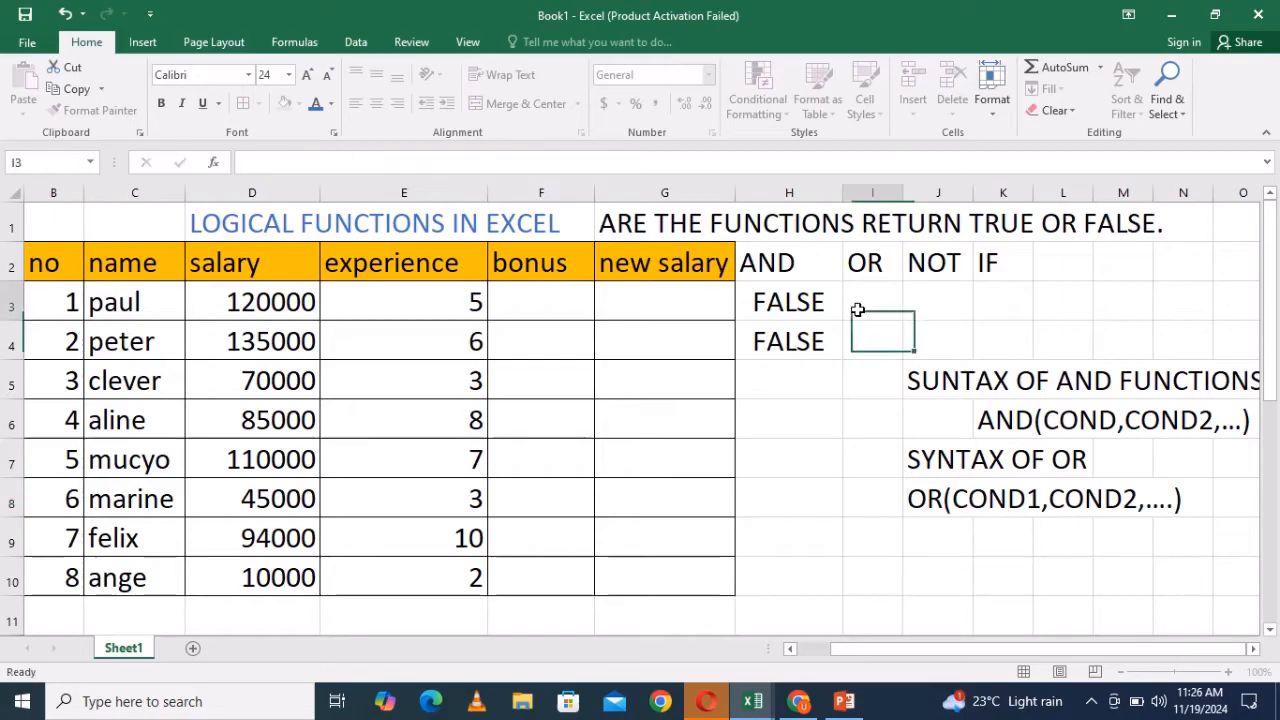
- Start an OR formula in I3 with the salary condition D3>=25000
{"action": "type", "text": "="}
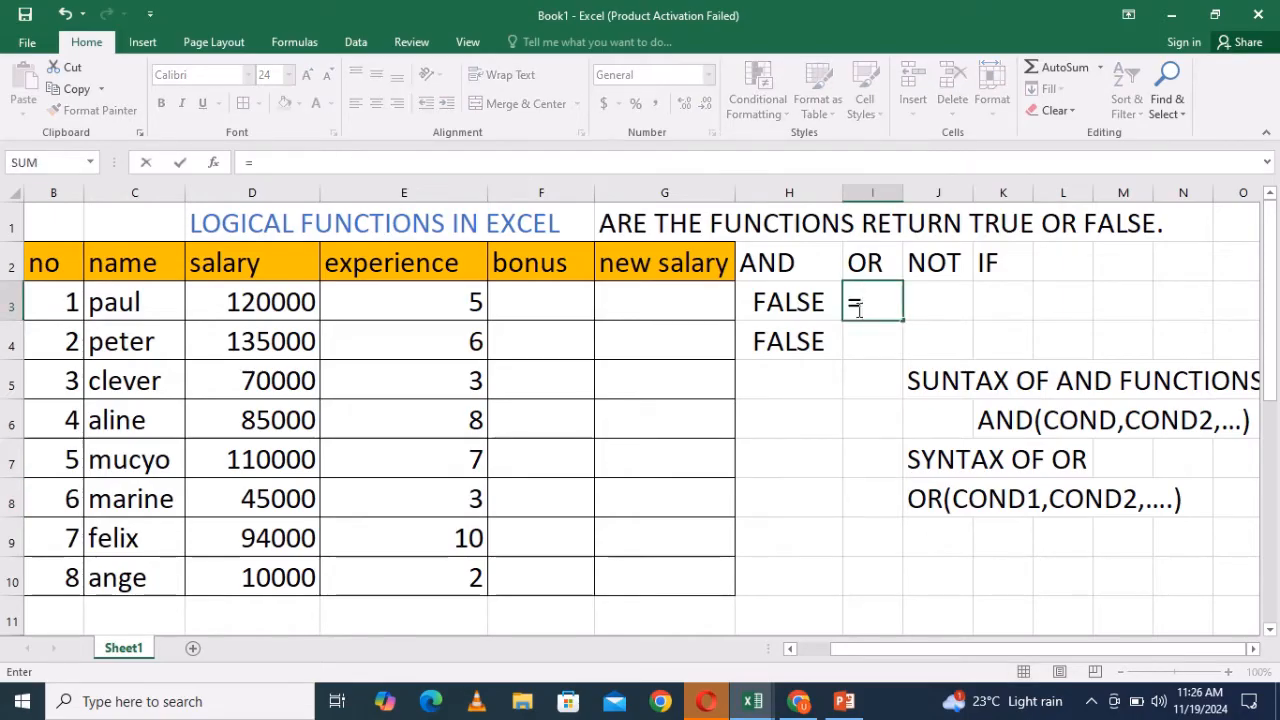
{"action": "left_click", "coordinate": [257, 309]}
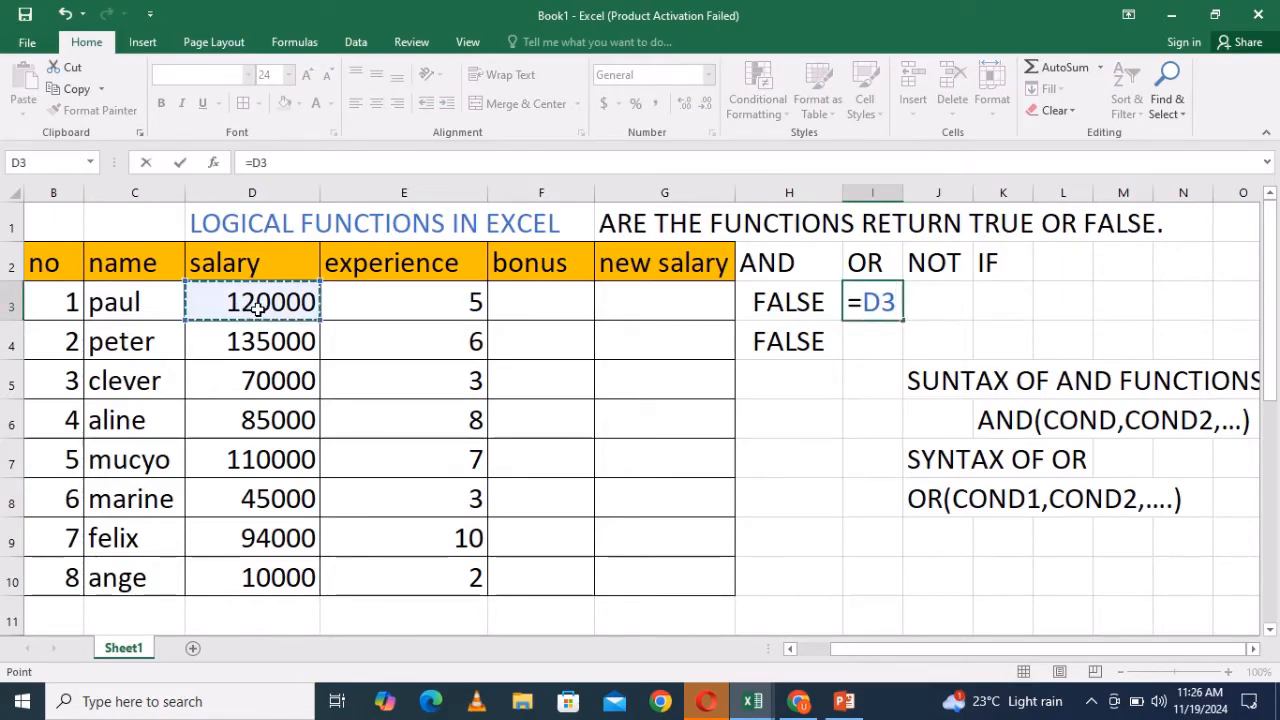
{"action": "key", "text": "BackSpace"}
{"action": "key", "text": "BackSpace"}
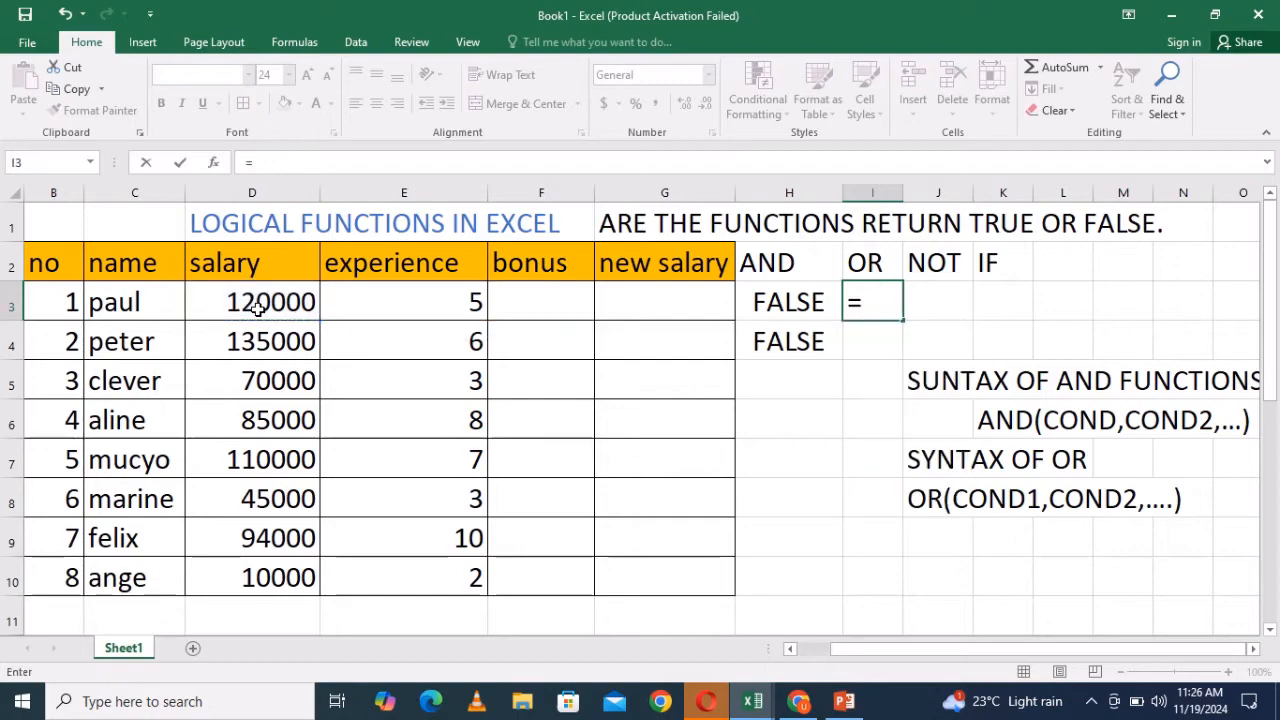
{"action": "type", "text": "OR"}
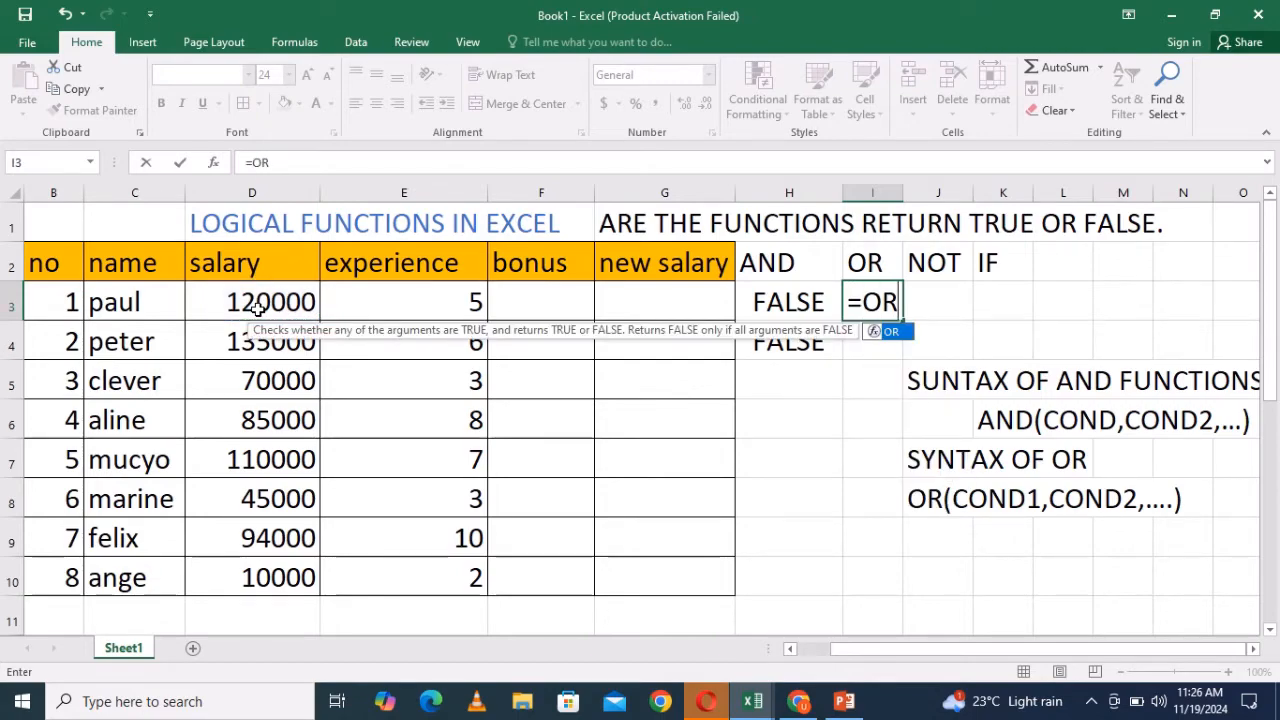
{"action": "type", "text": "("}
{"action": "left_click", "coordinate": [284, 303]}
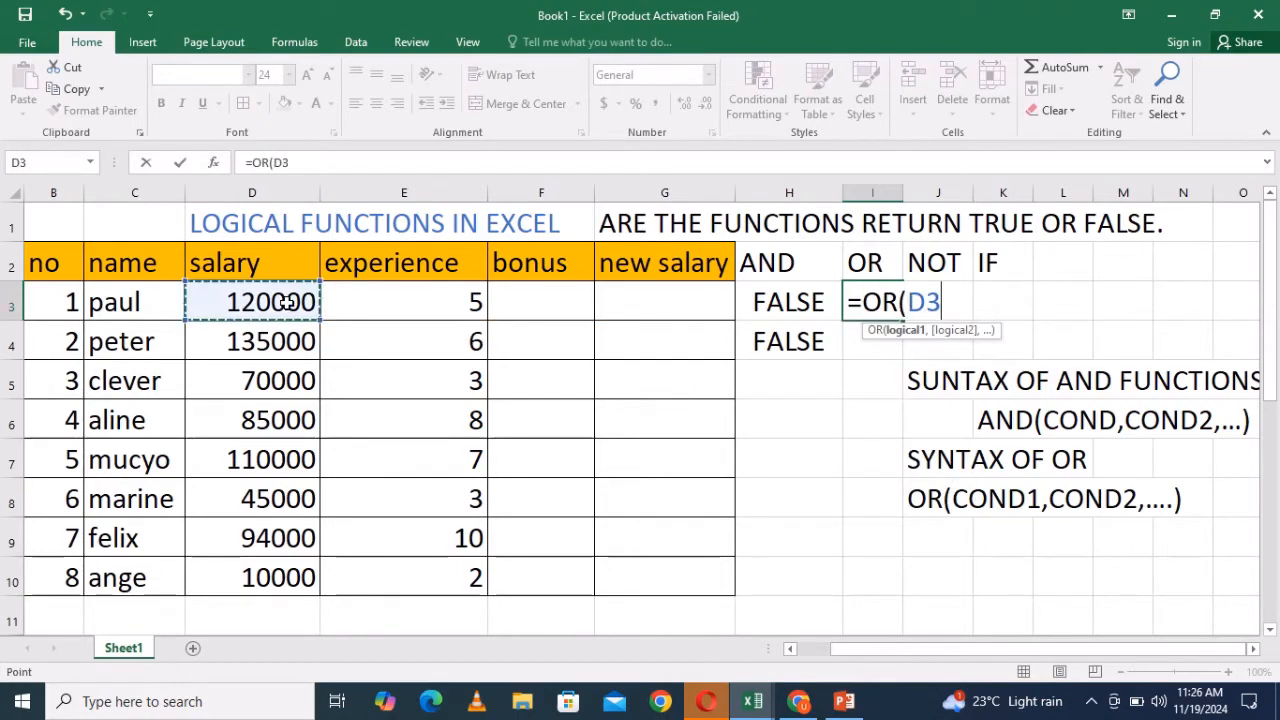
{"action": "type", "text": ">"}
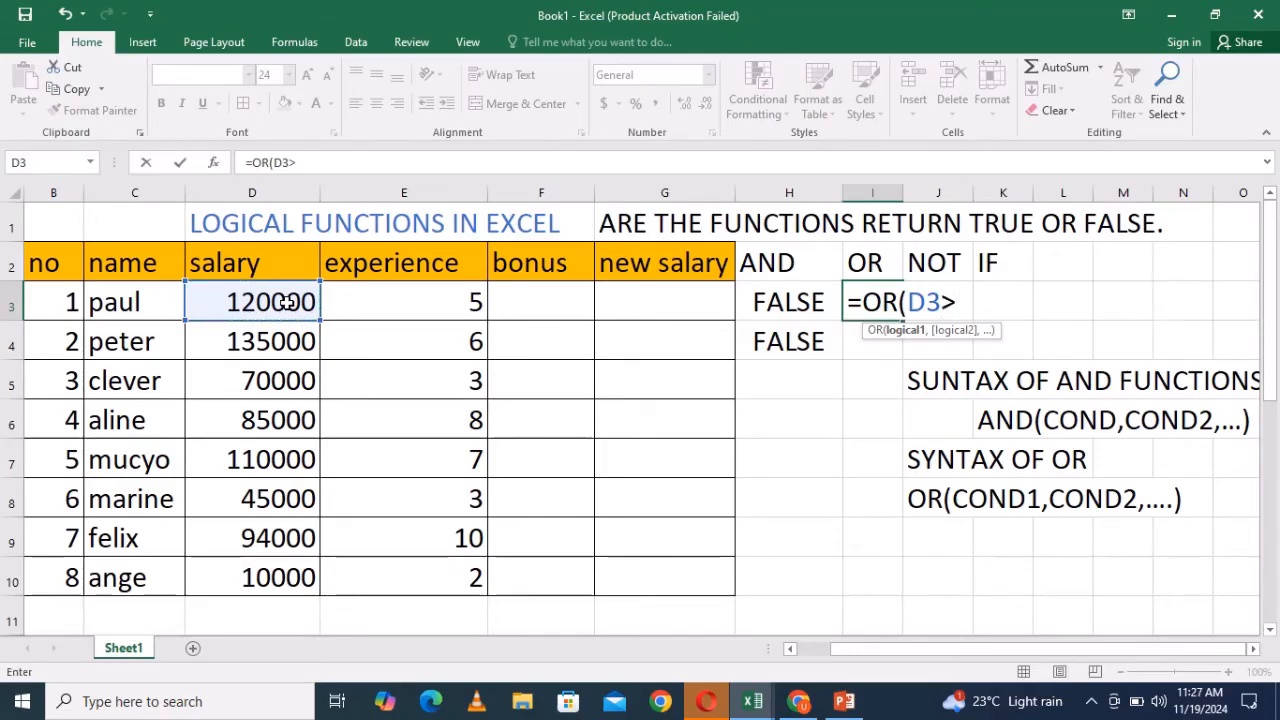
{"action": "type", "text": "=25000"}
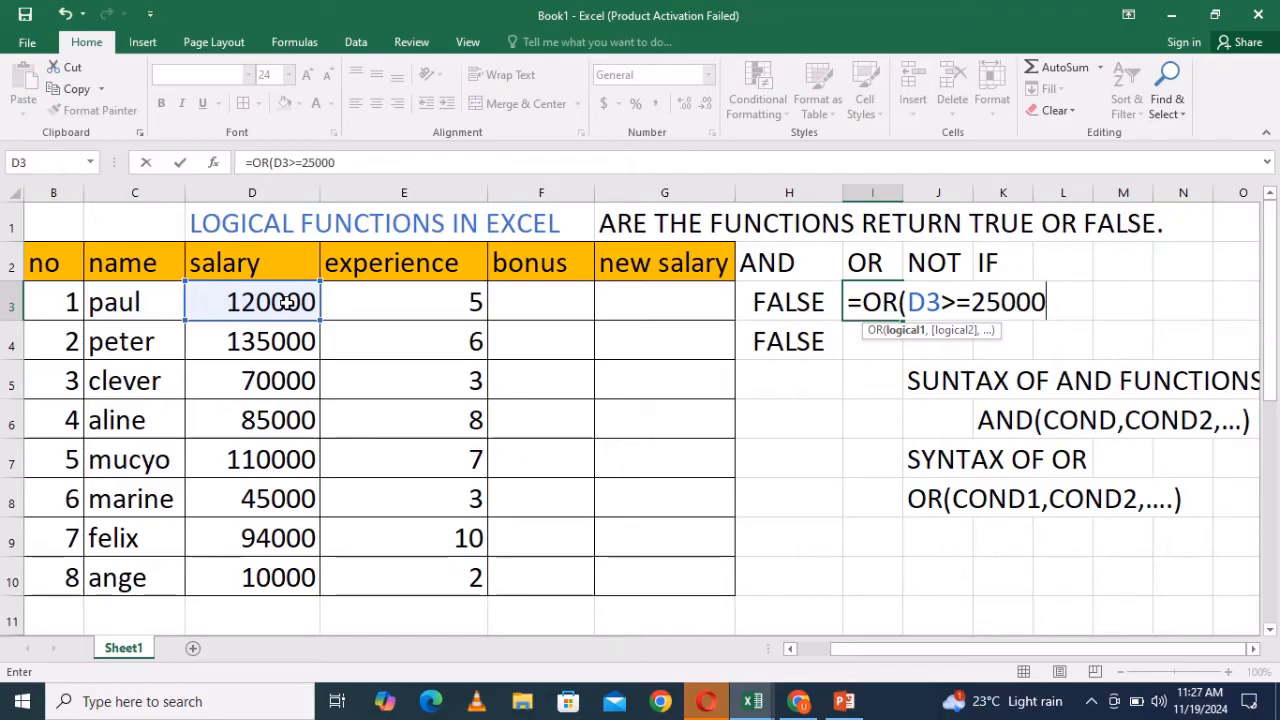
{"action": "type", "text": ","}
- Add the experience condition E3<=1 to I3's OR formula, close it and confirm
{"action": "left_click", "coordinate": [437, 307]}
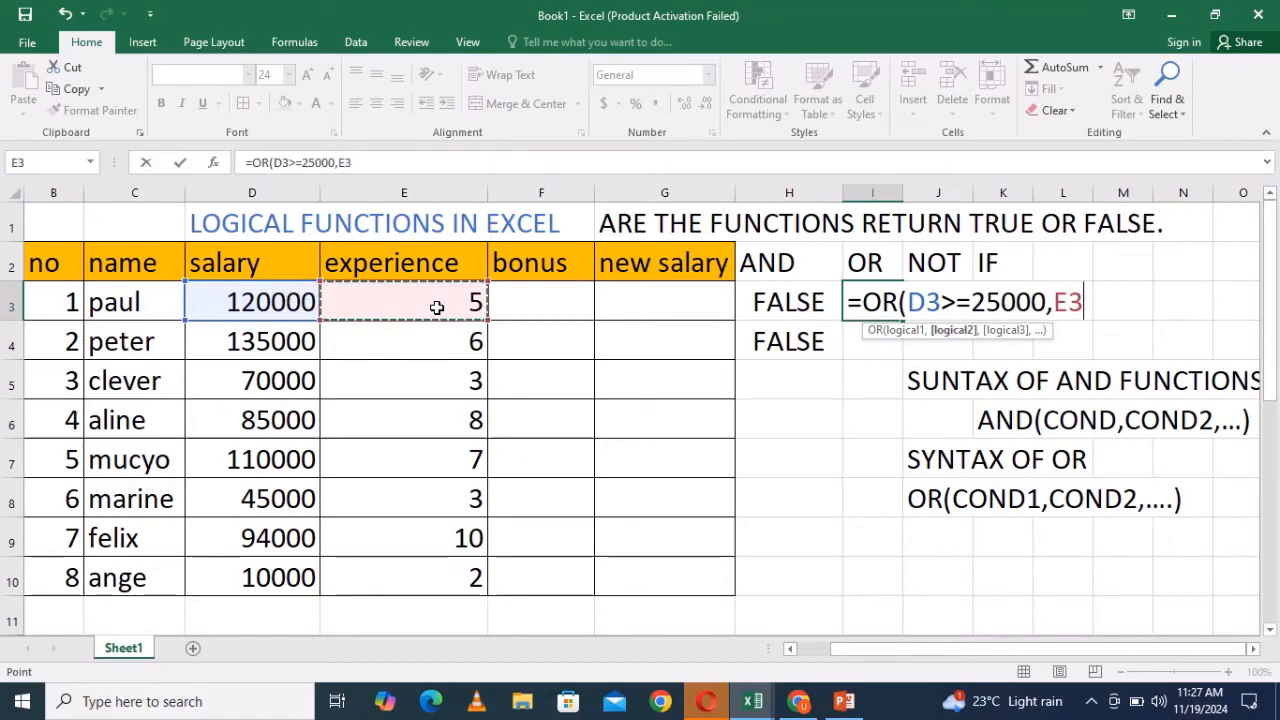
{"action": "type", "text": "<"}
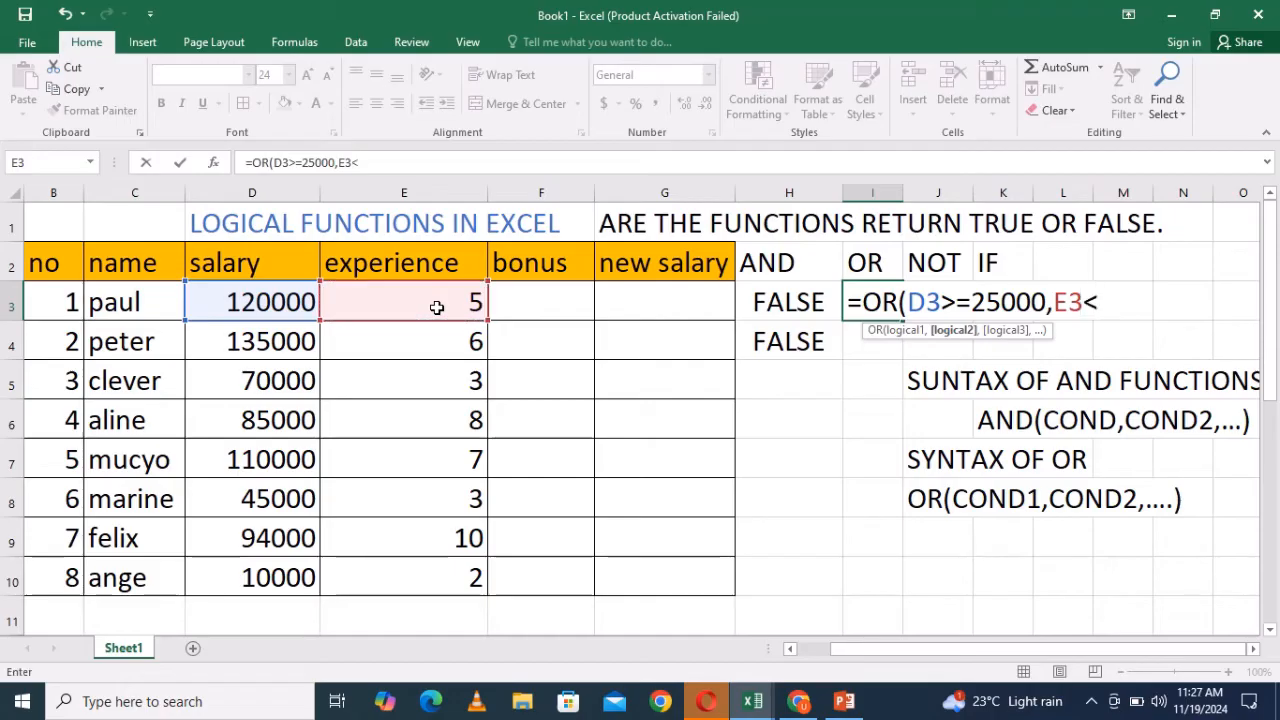
{"action": "type", "text": "=1)"}
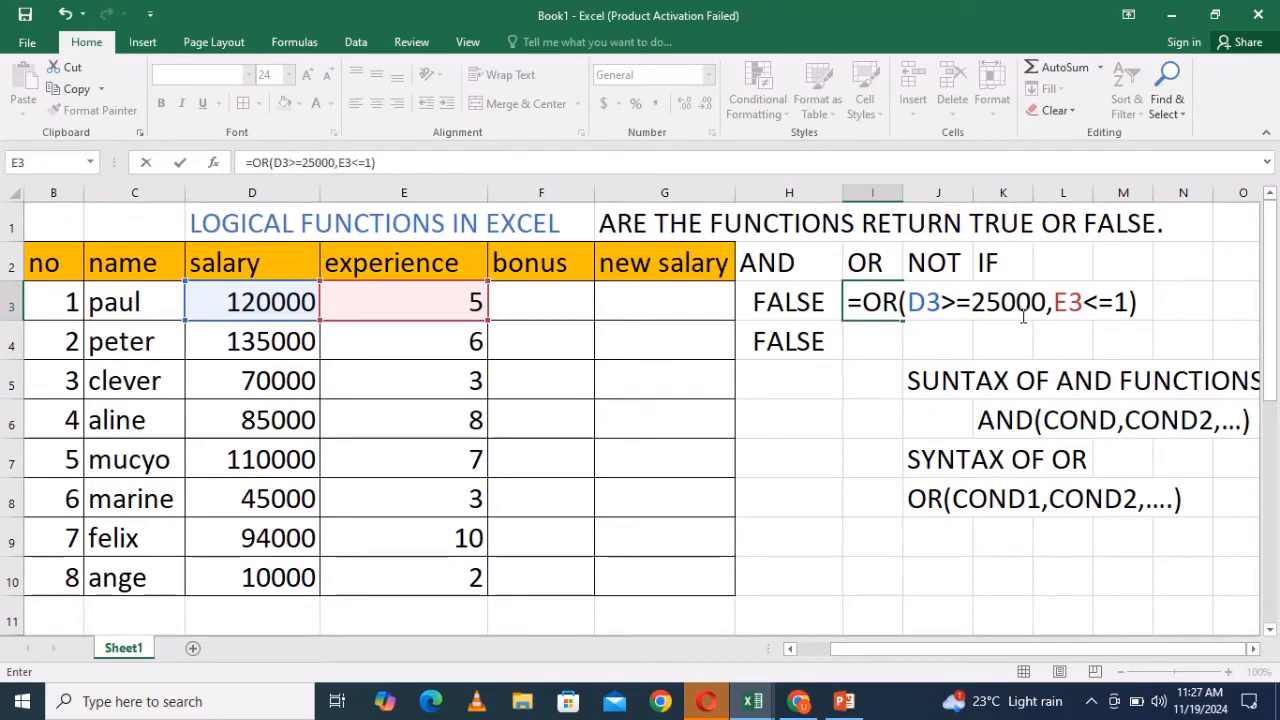
{"action": "key", "text": "Return"}
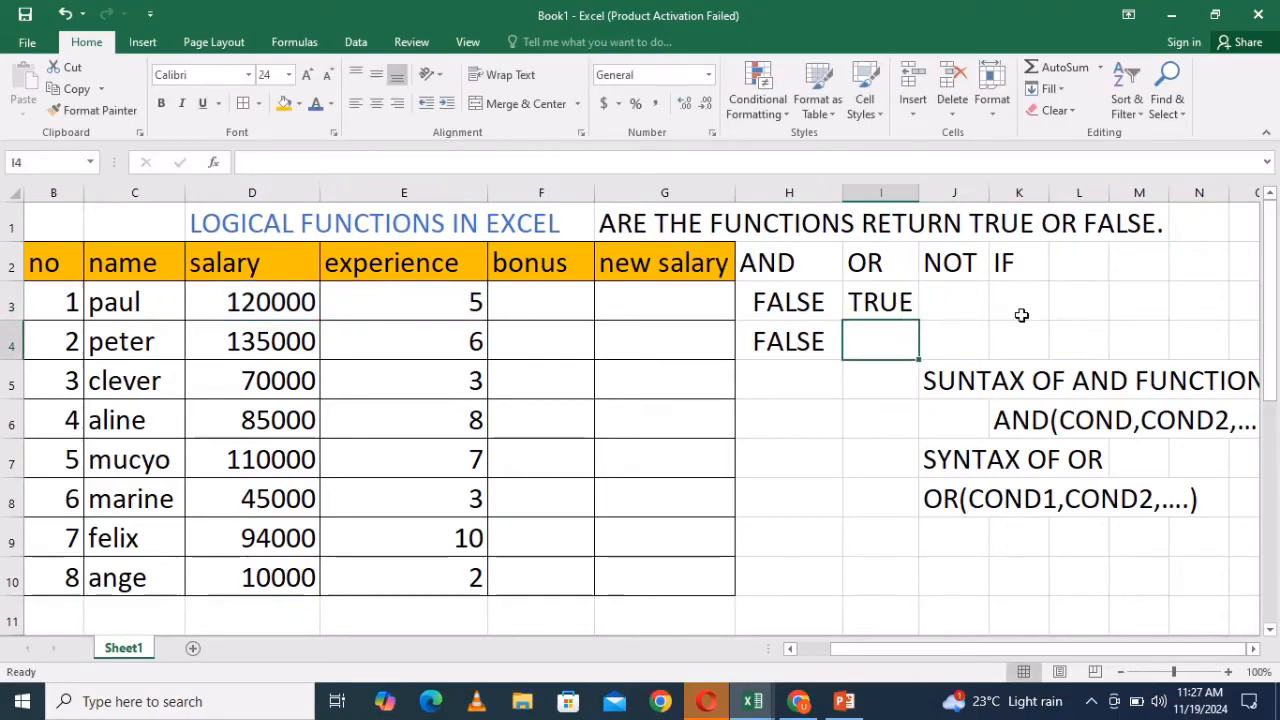
- Change the first condition in I3's formula to D3=25000 and confirm
{"action": "double_click", "coordinate": [883, 303]}
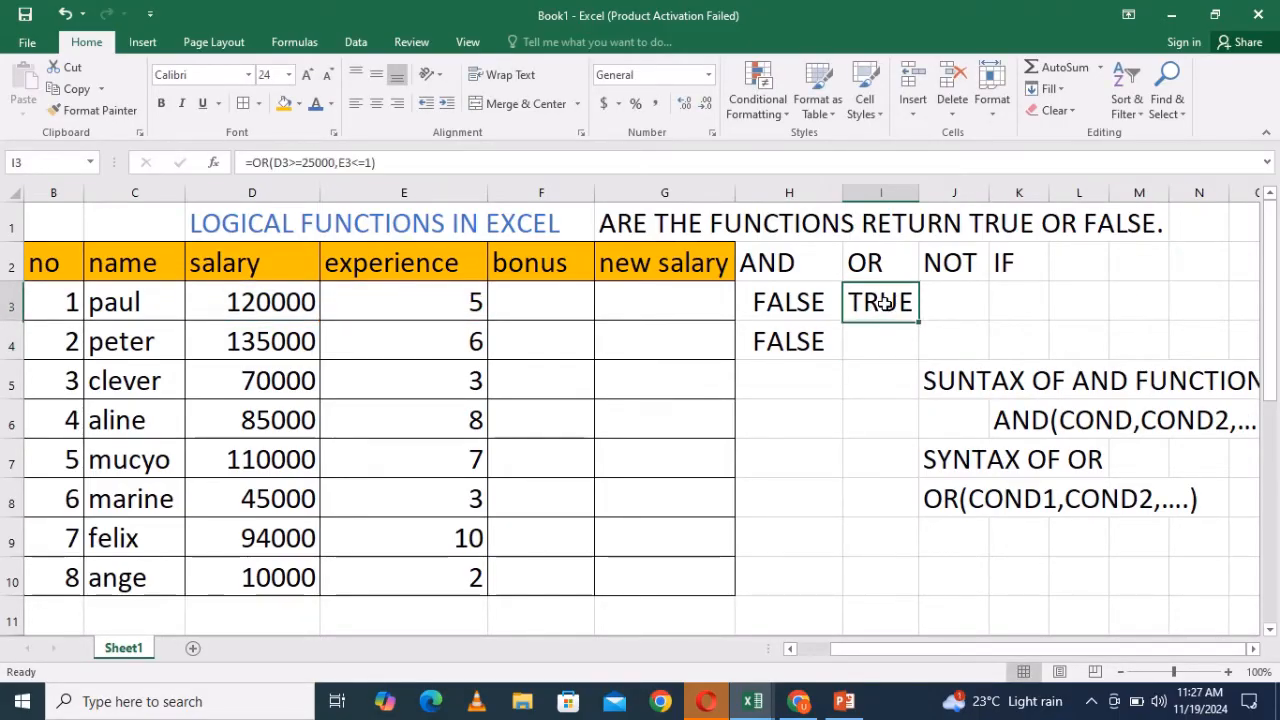
{"action": "left_click", "coordinate": [966, 303]}
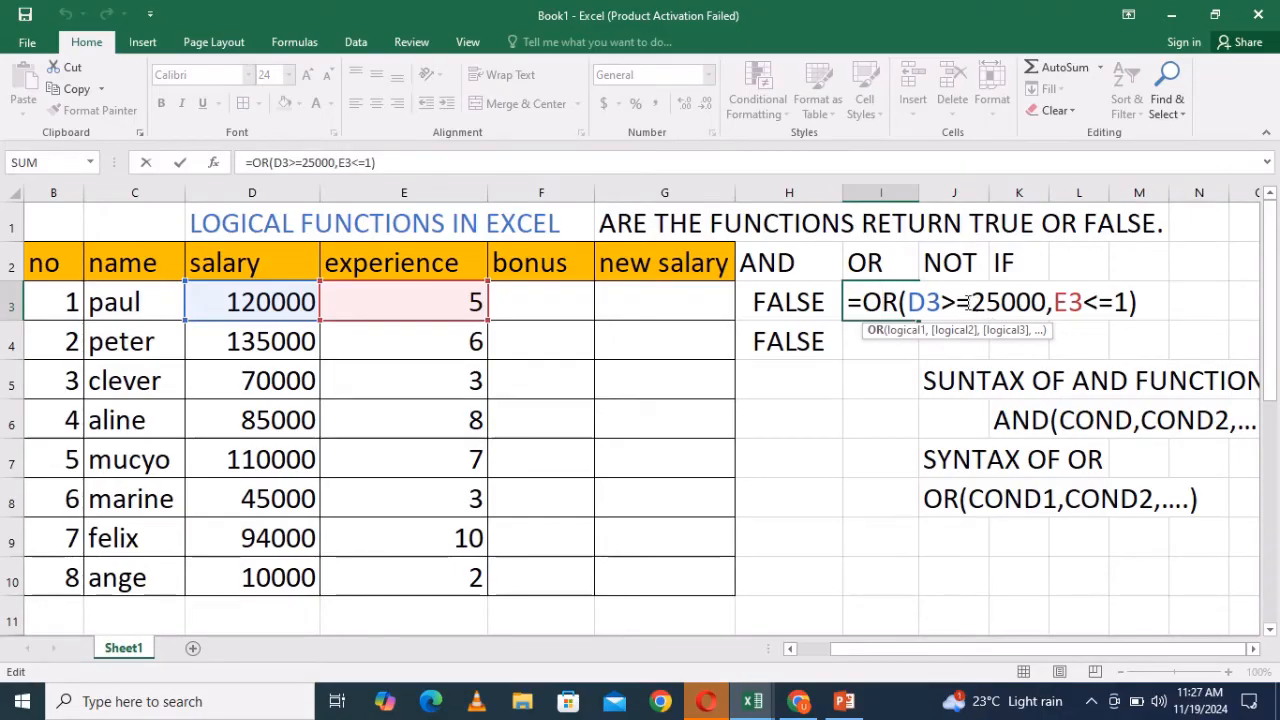
{"action": "key", "text": "BackSpace"}
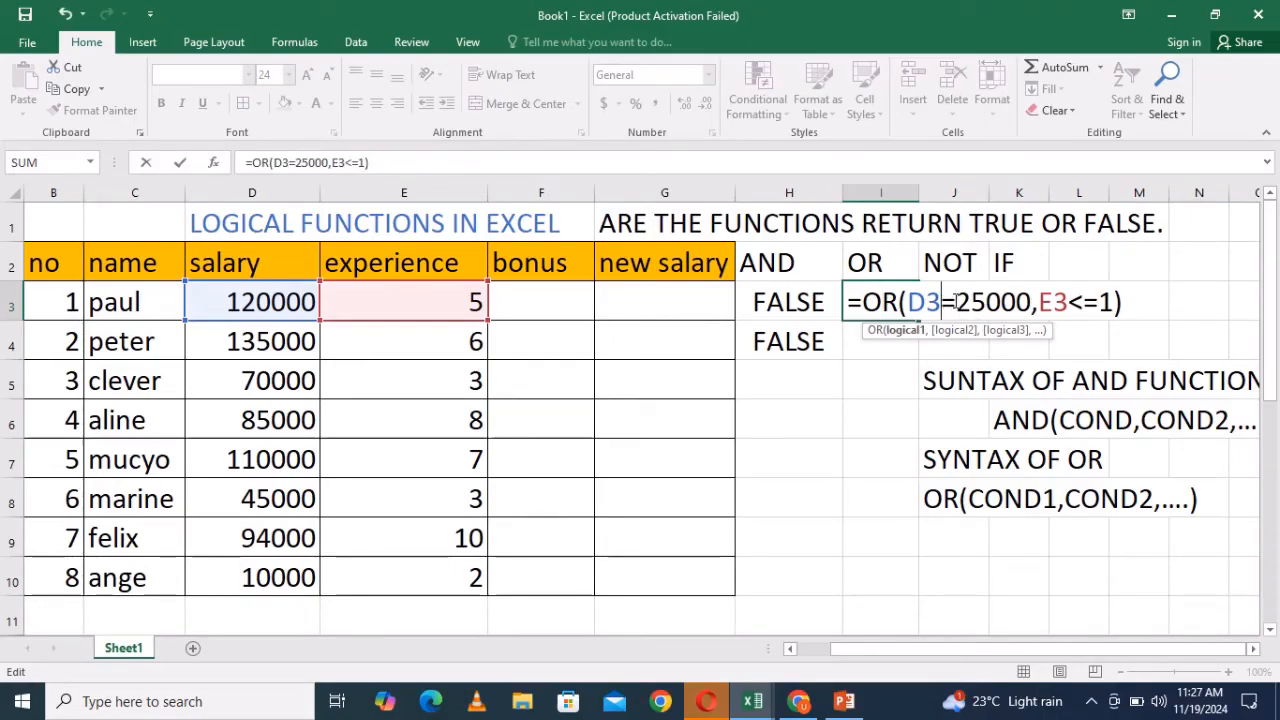
{"action": "left_click", "coordinate": [1127, 305]}
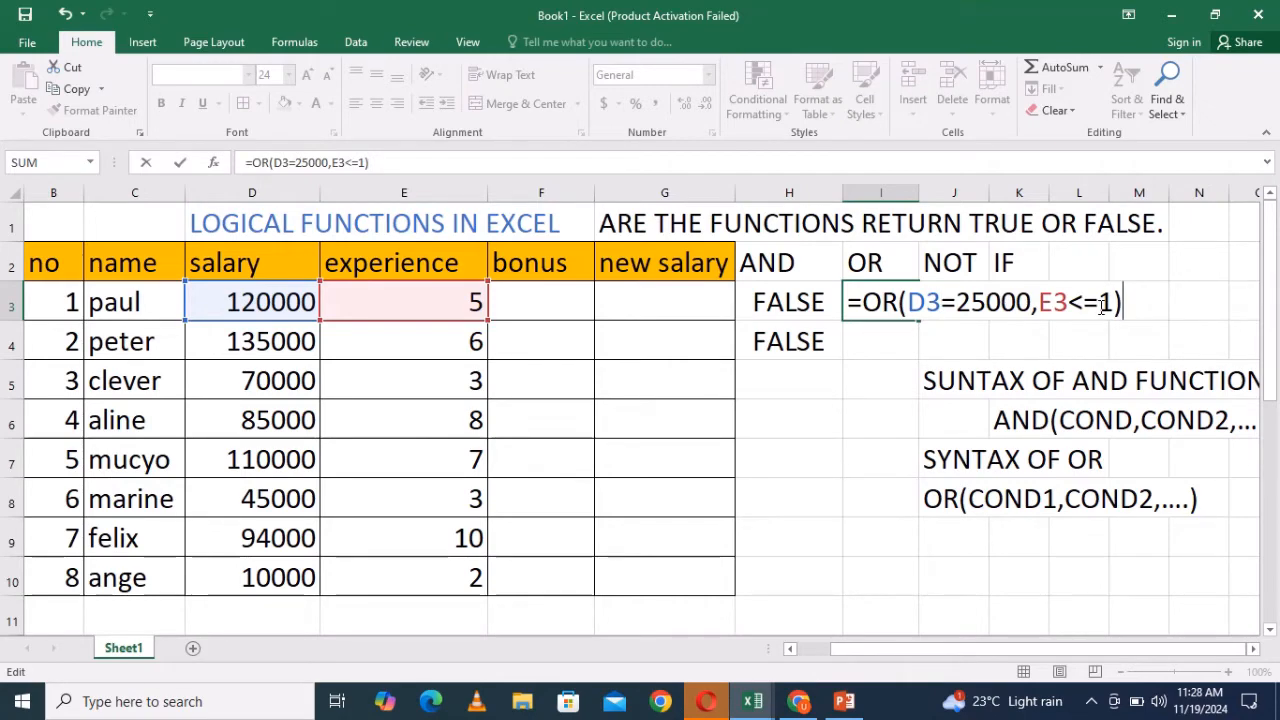
{"action": "key", "text": "Return"}
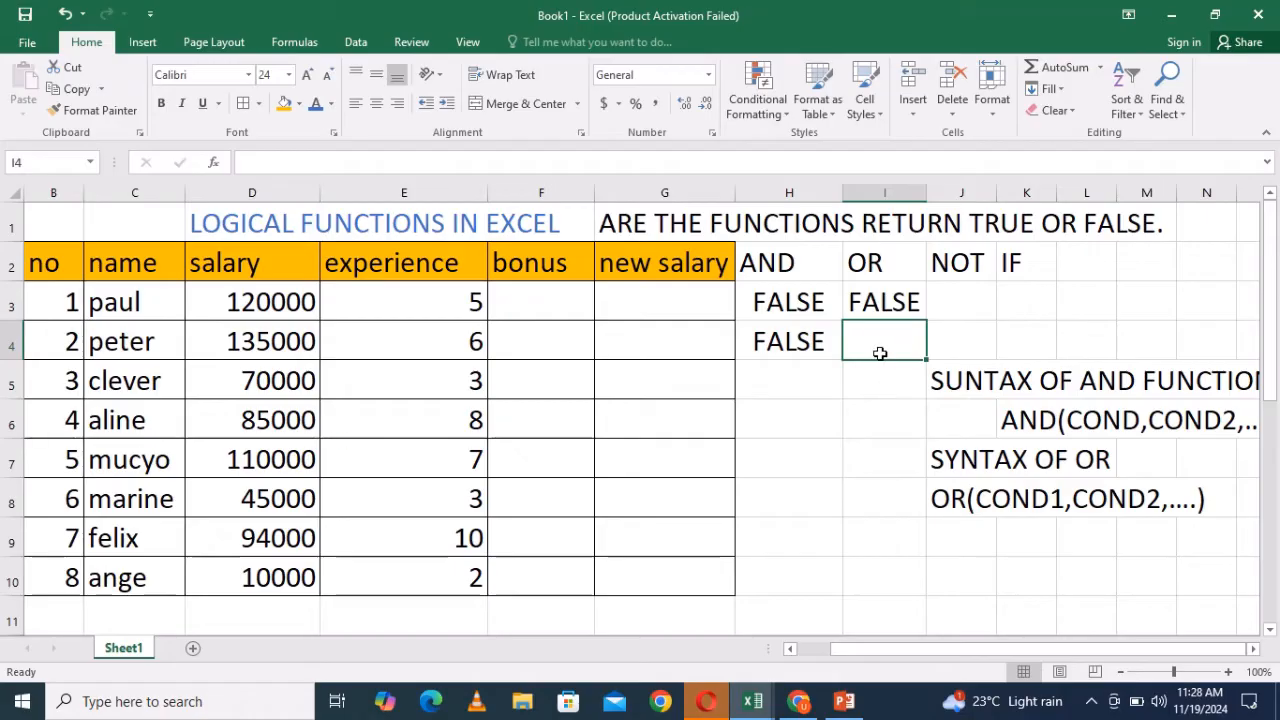
- Enter an OR formula in I4 testing whether salary D3 is at least 10000: =OR(D3>=10000)
{"action": "type", "text": "=OR("}
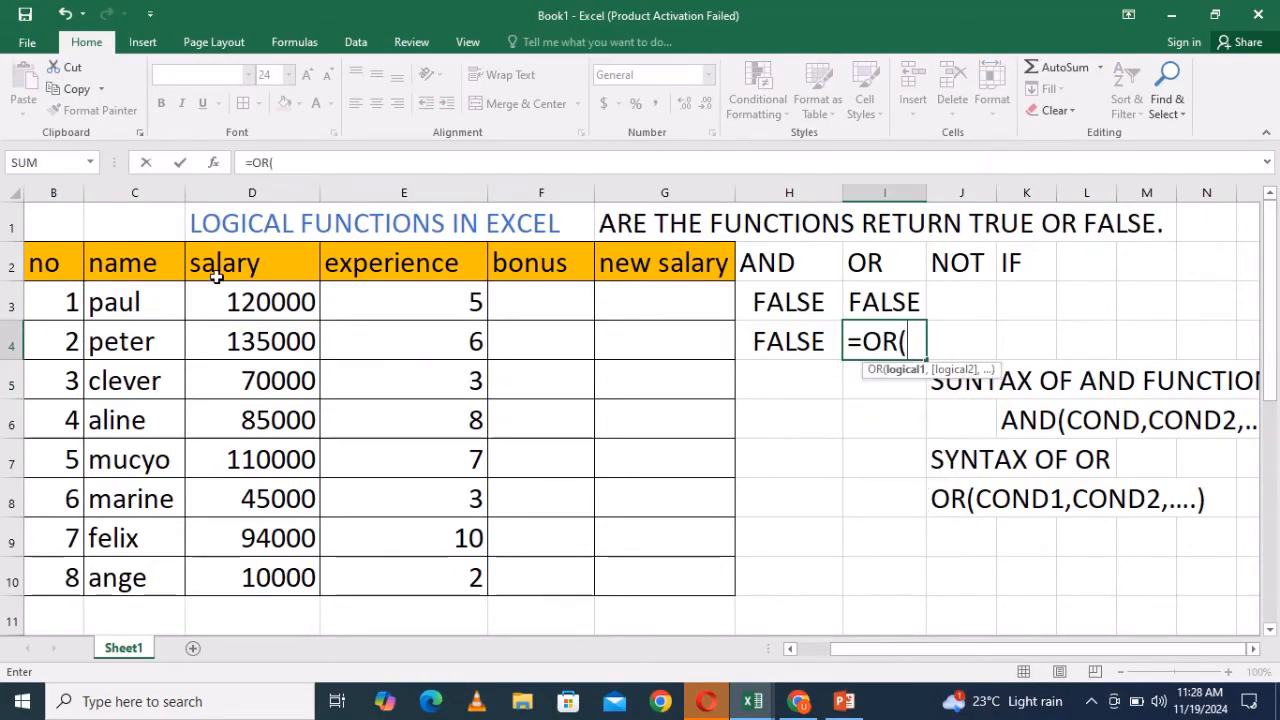
{"action": "left_click", "coordinate": [259, 302]}
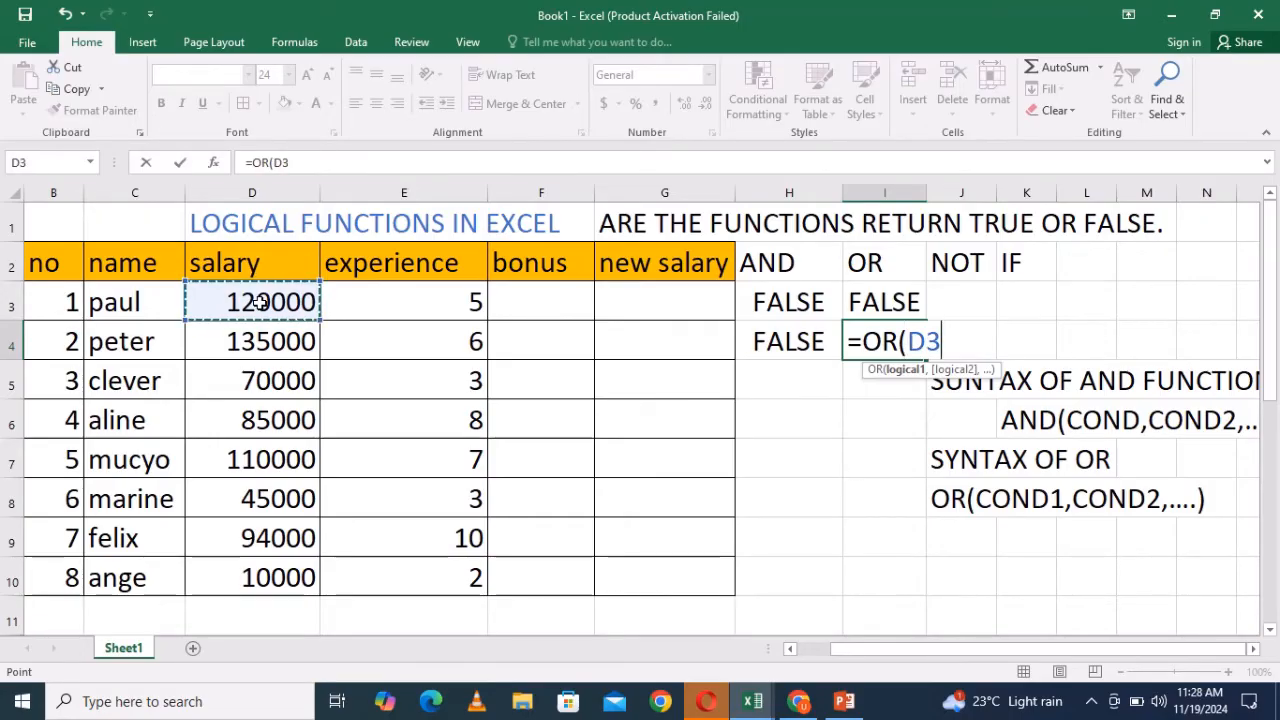
{"action": "type", "text": ">="}
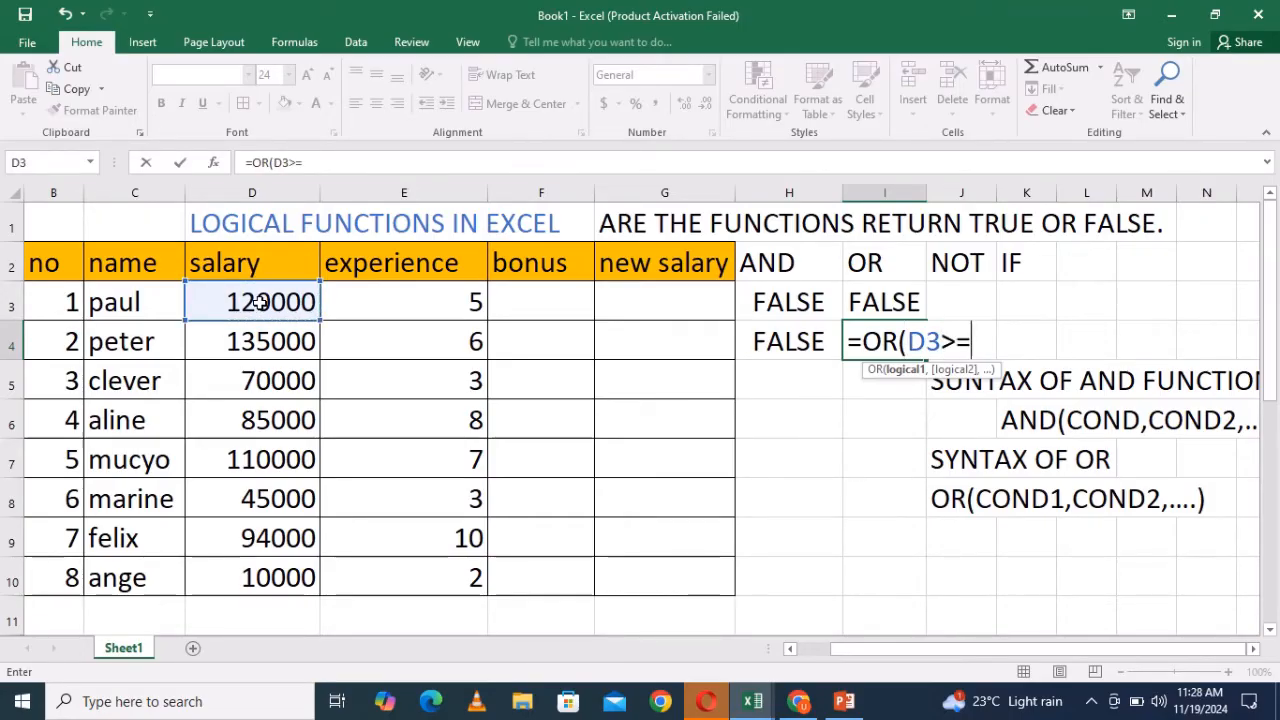
{"action": "type", "text": "10000"}
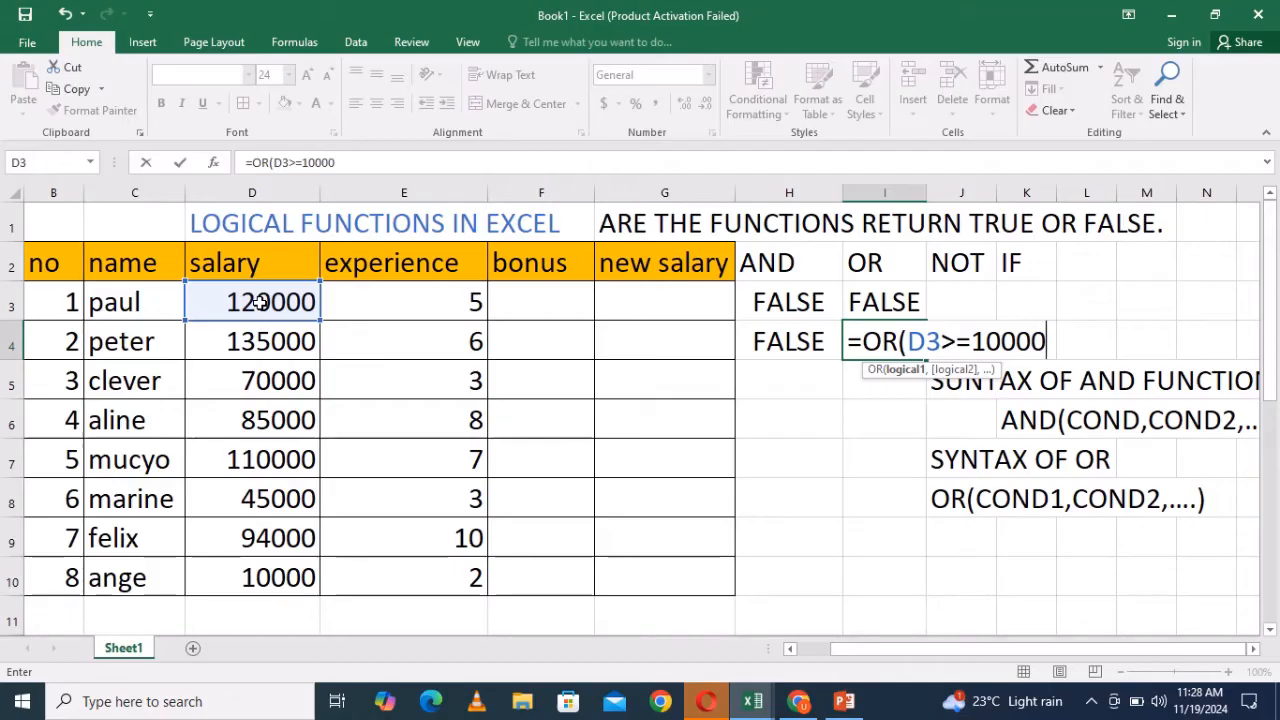
{"action": "type", "text": ")"}
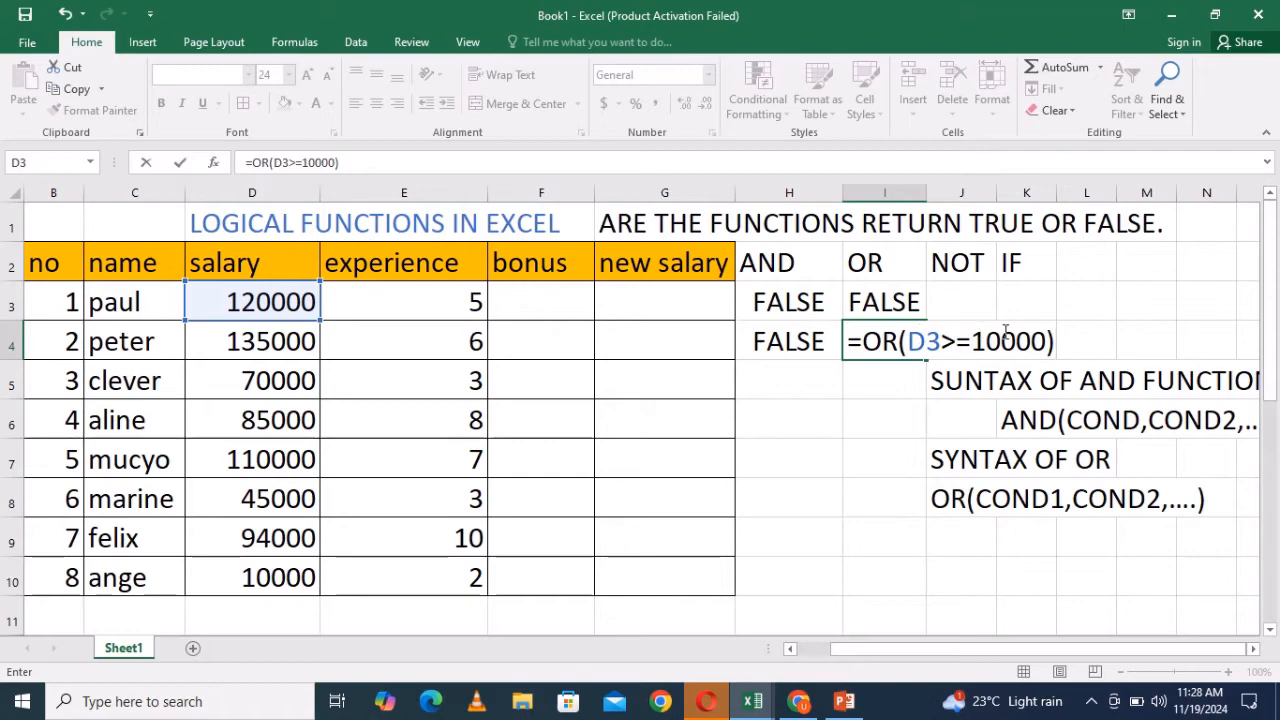
{"action": "key", "text": "Return"}
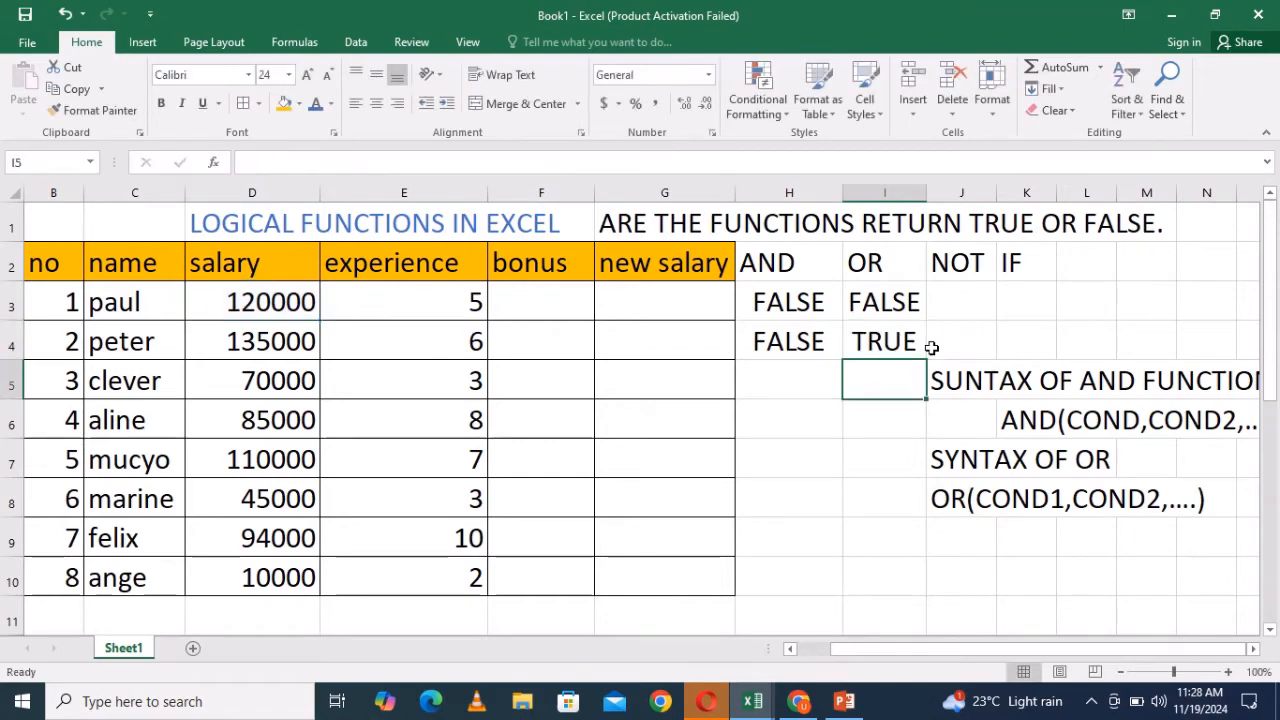
- Review the formula in I4 and the cells around the NOT column
{"action": "double_click", "coordinate": [902, 341]}
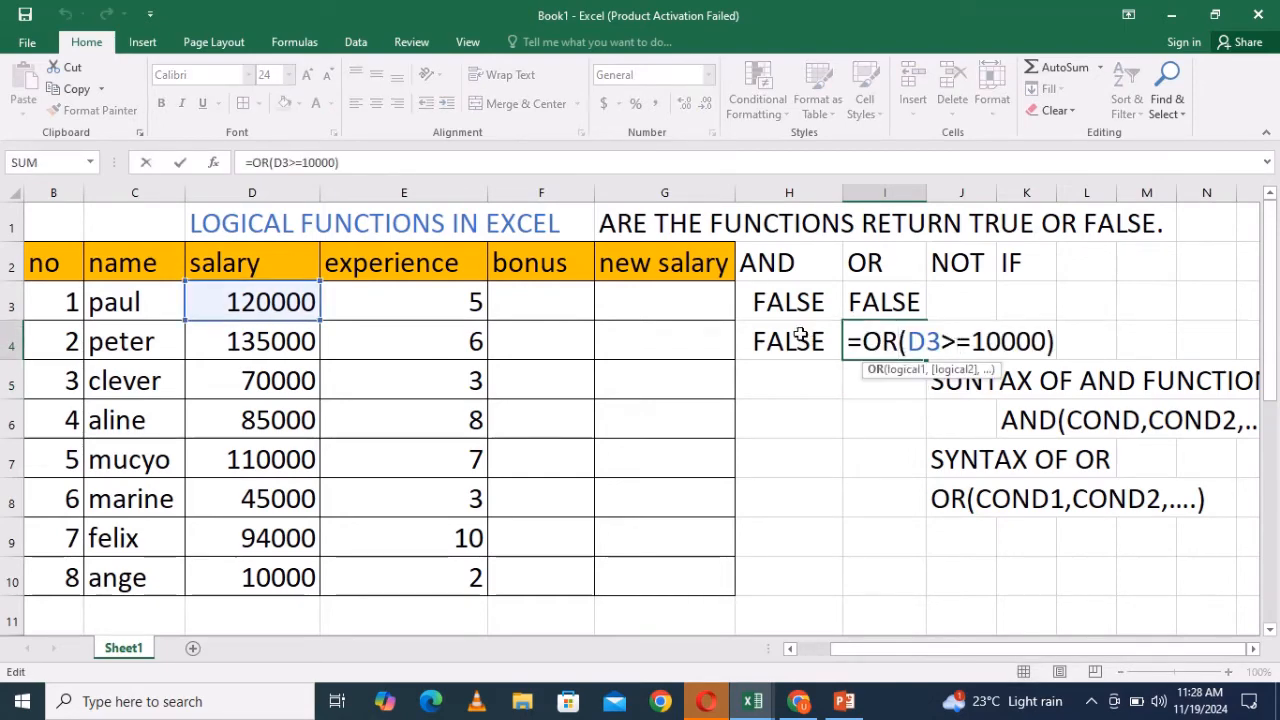
{"action": "left_click", "coordinate": [1060, 342]}
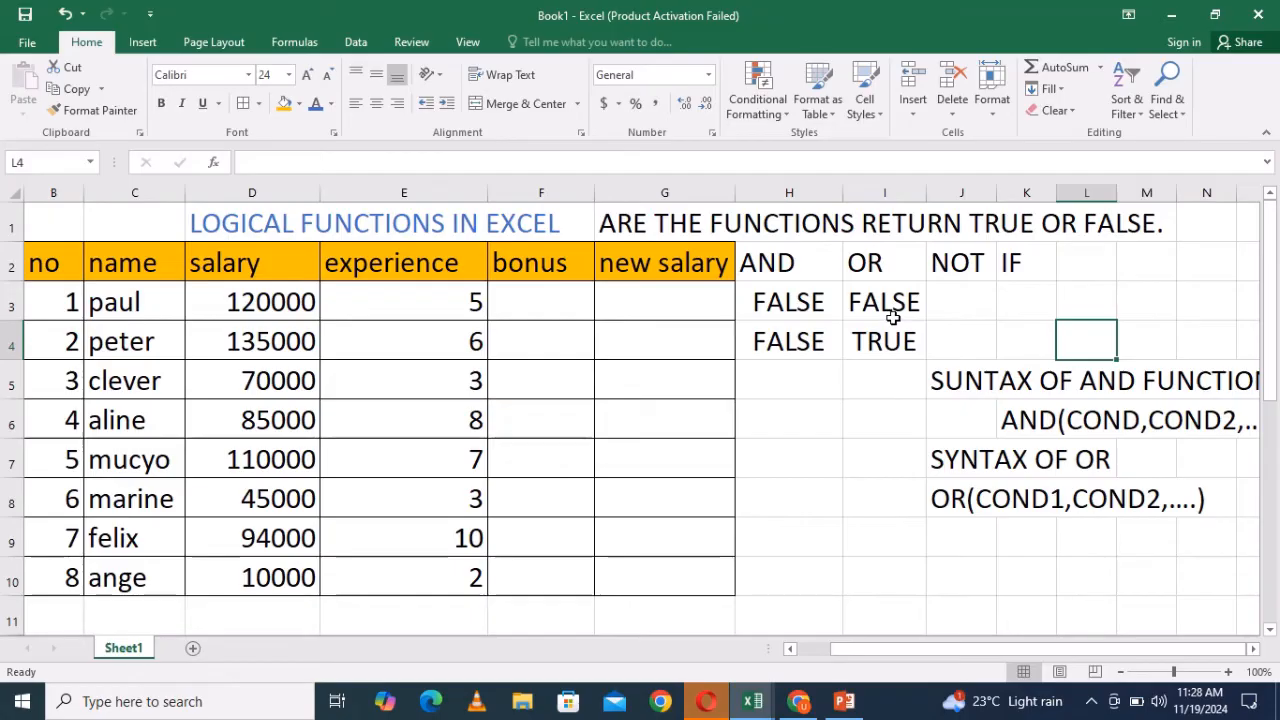
{"action": "left_click", "coordinate": [961, 299]}
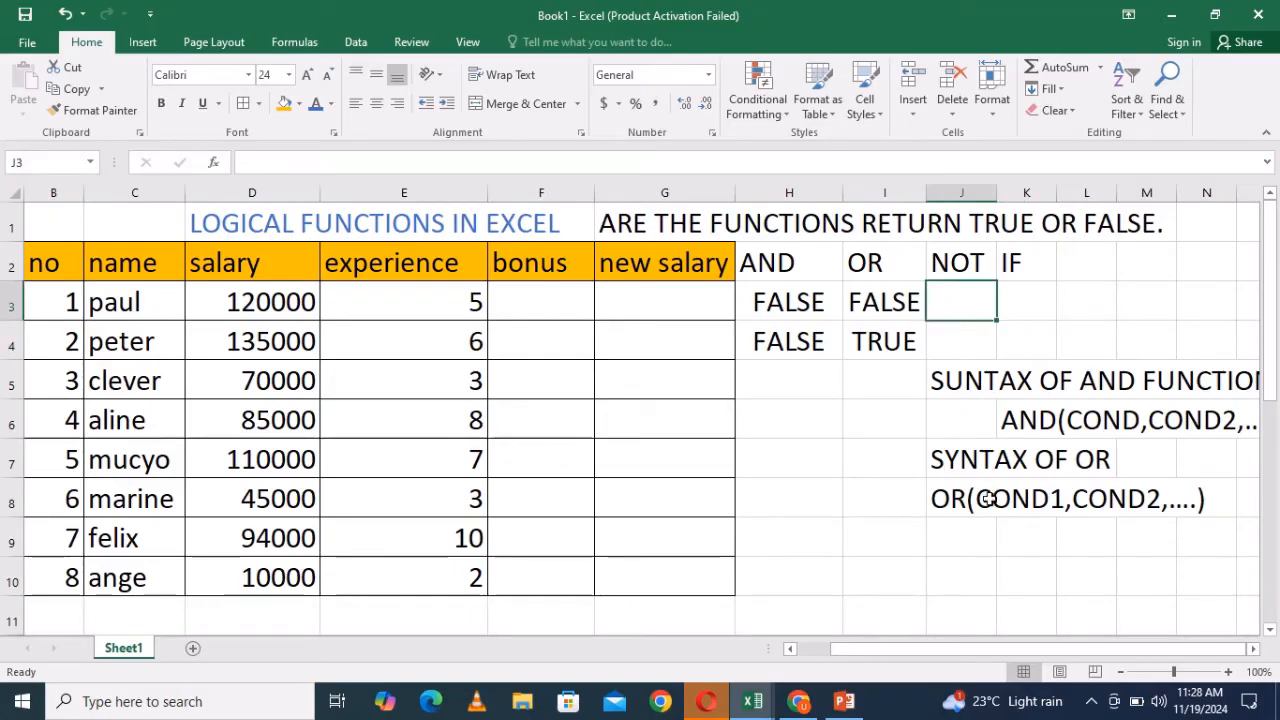
{"action": "left_click", "coordinate": [951, 545]}
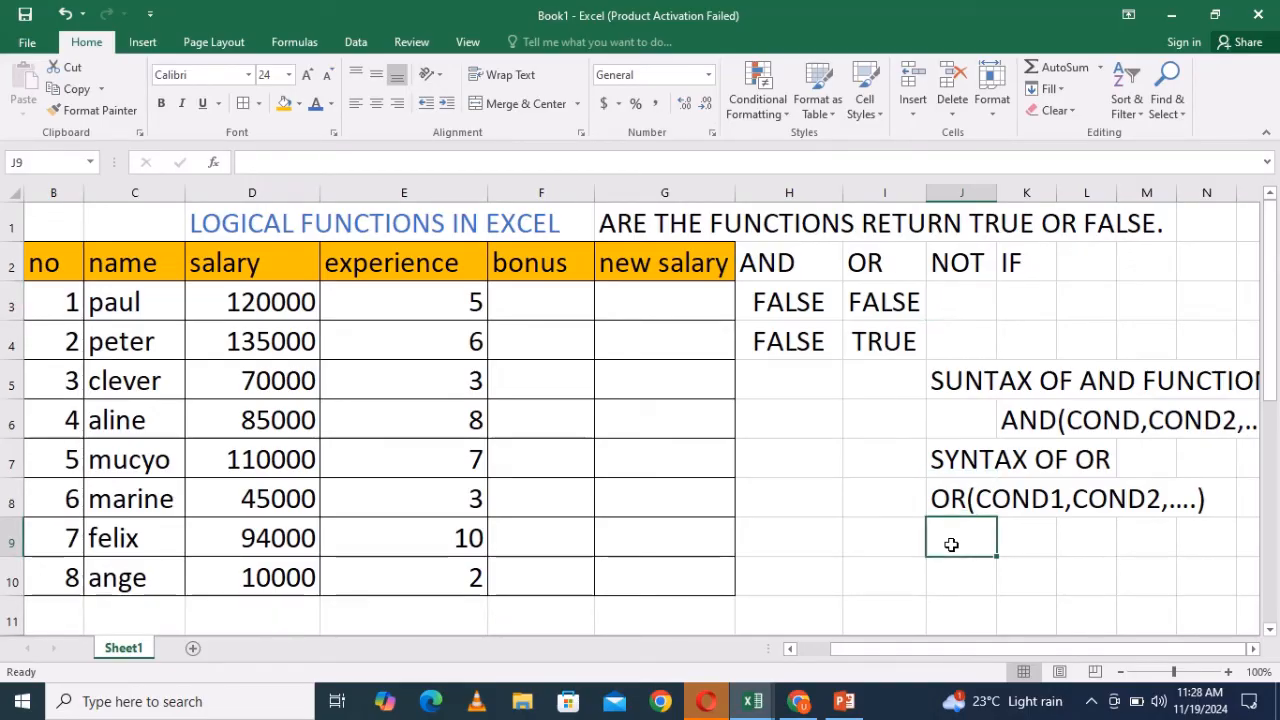
- Type the label SYNTAX OF NOT FUNCTIONS in I9
{"action": "left_click", "coordinate": [908, 541]}
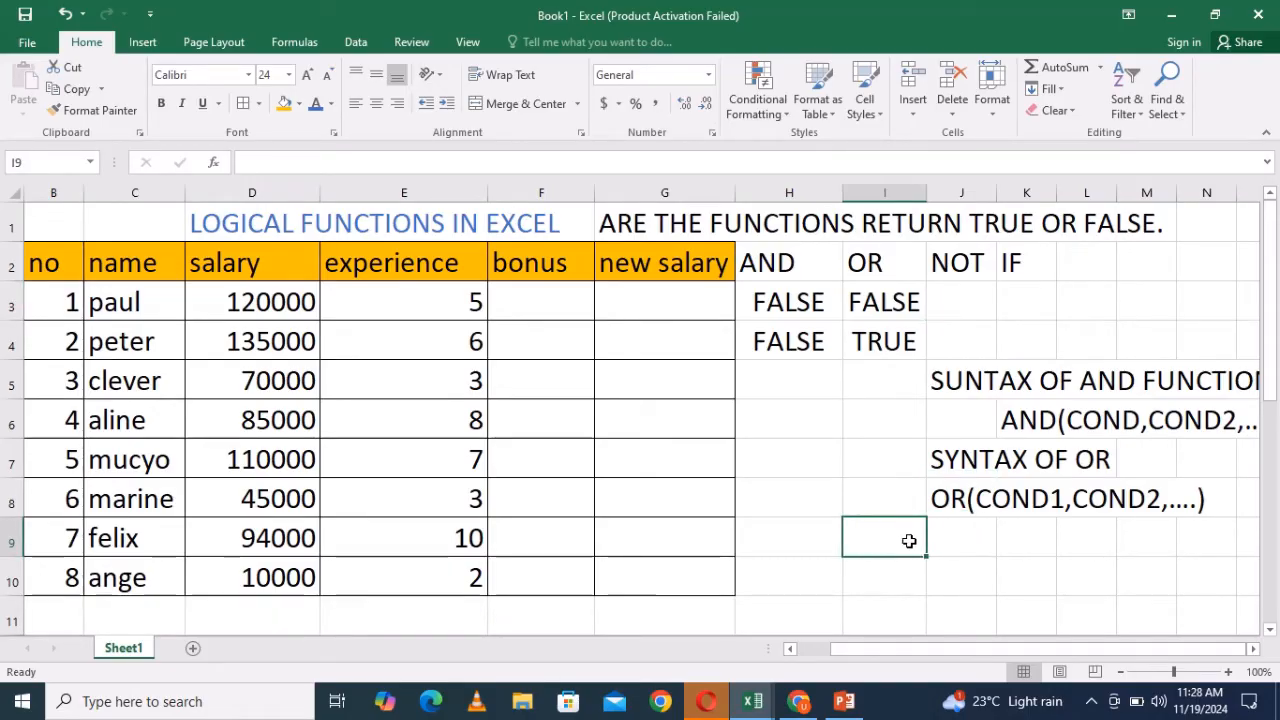
{"action": "type", "text": "SYNTAX"}
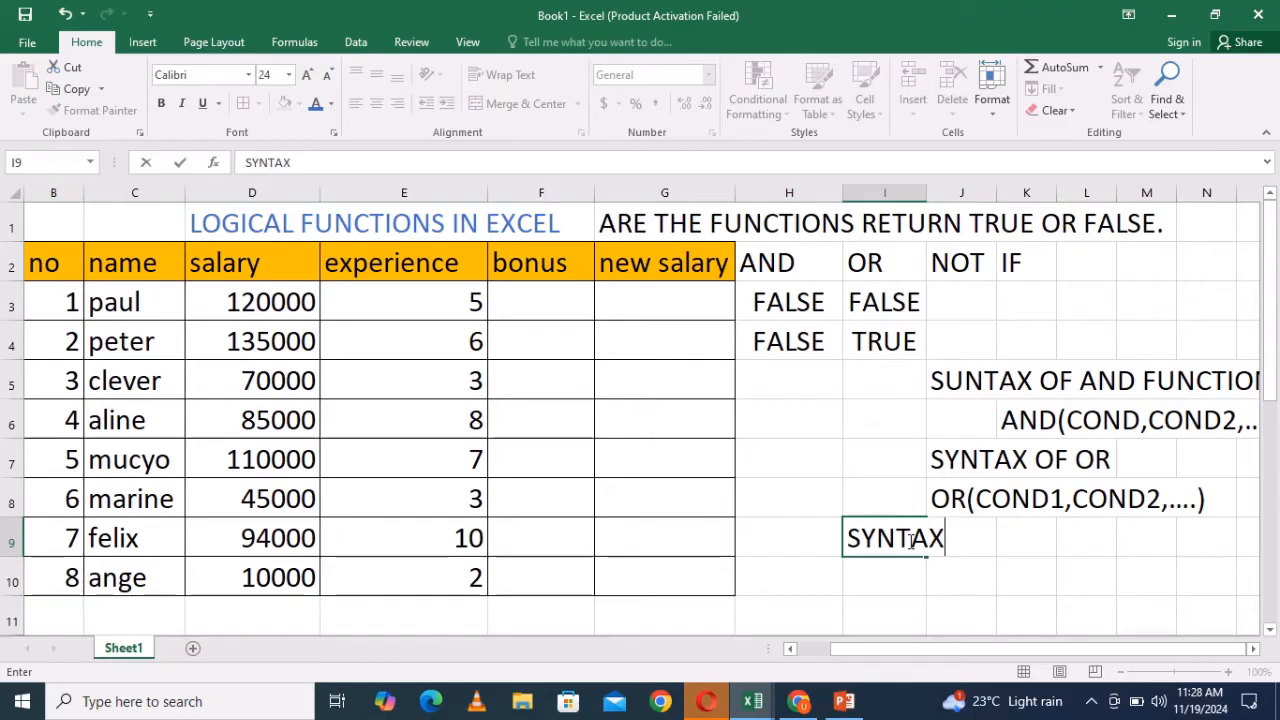
{"action": "type", "text": " OF N"}
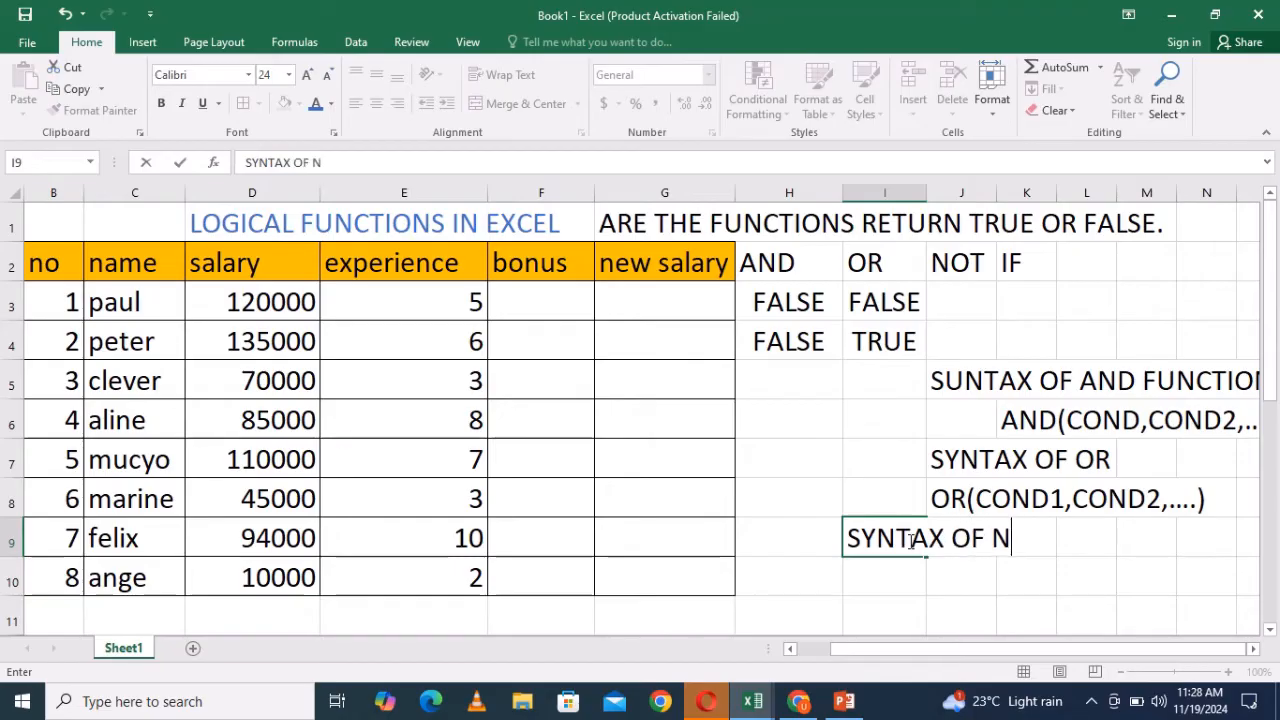
{"action": "type", "text": "OT FUNCY"}
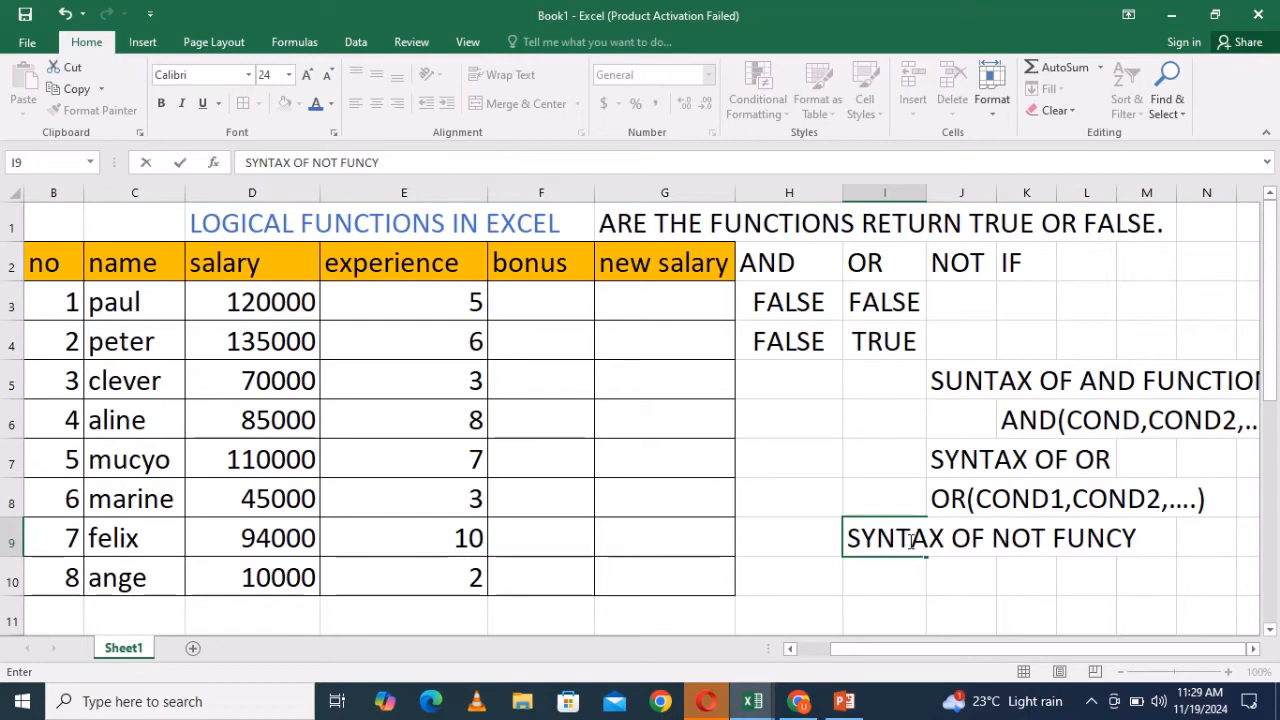
{"action": "key", "text": "BackSpace"}
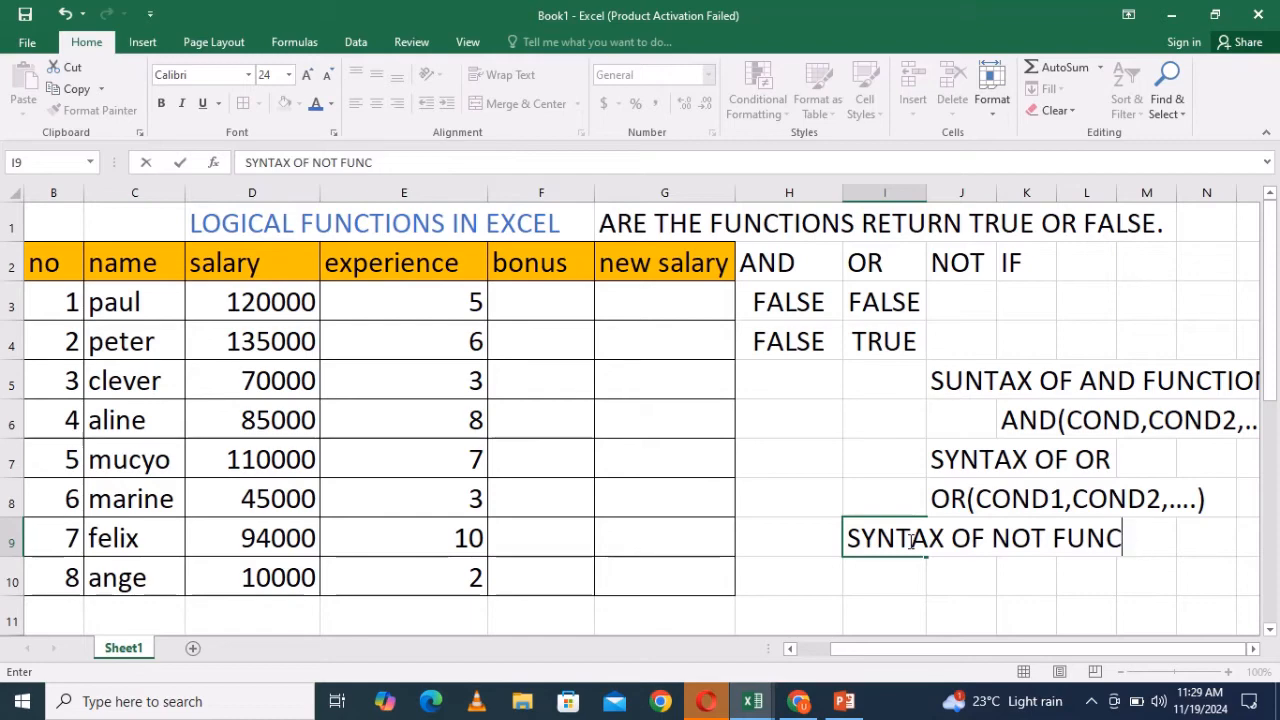
{"action": "type", "text": "TIOND"}
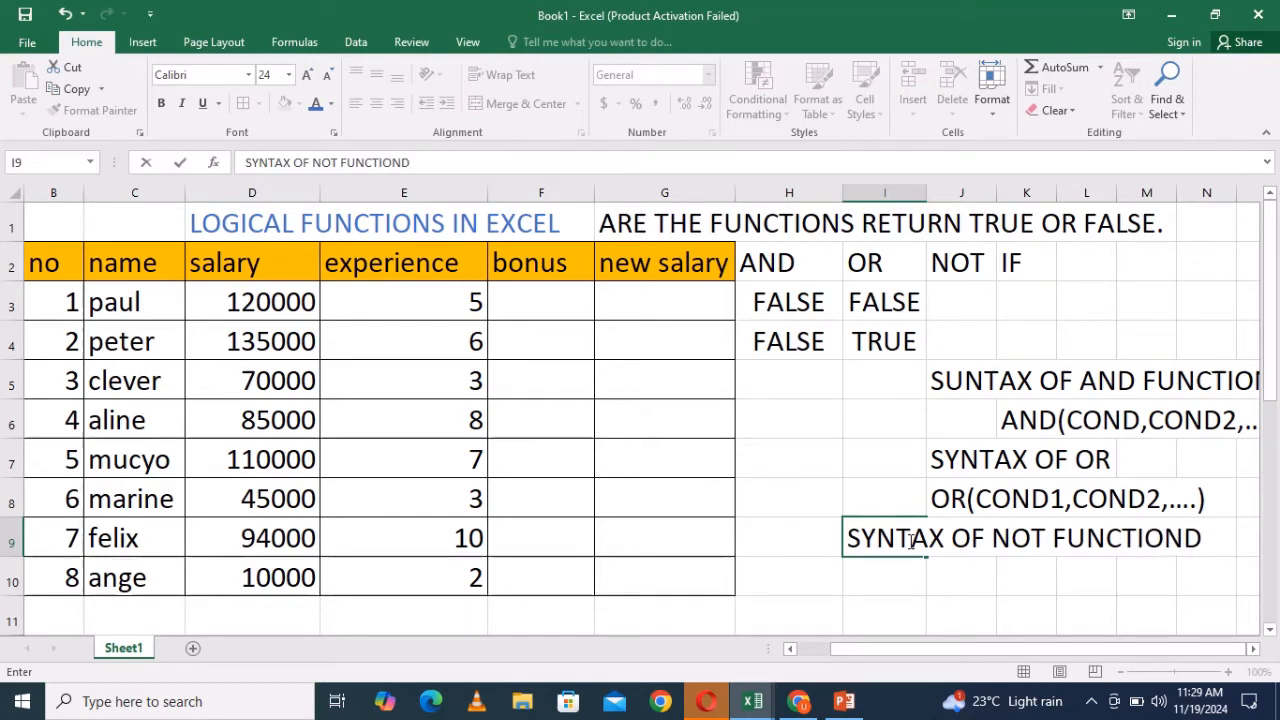
{"action": "key", "text": "BackSpace"}
{"action": "type", "text": "S"}
{"action": "key", "text": "Return"}
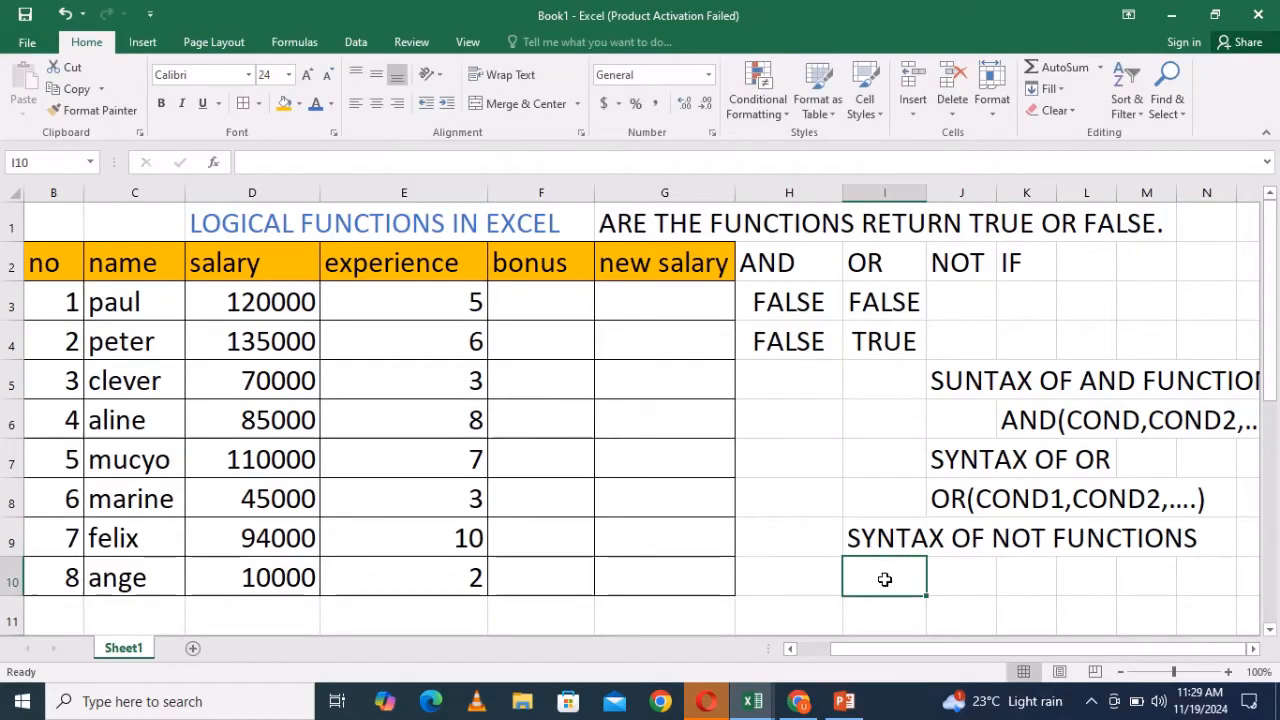
- Enter the NOT syntax =NOT(CONDITION) in I10
{"action": "type", "text": "=NO"}
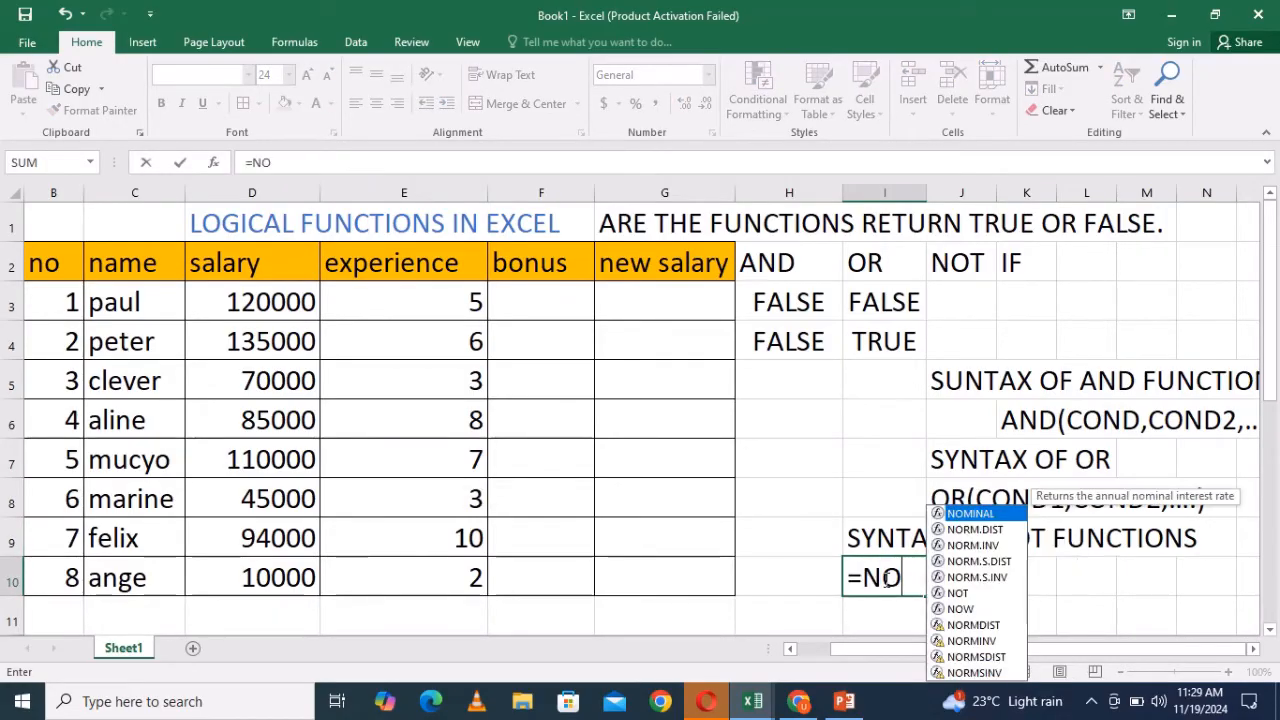
{"action": "type", "text": "T("}
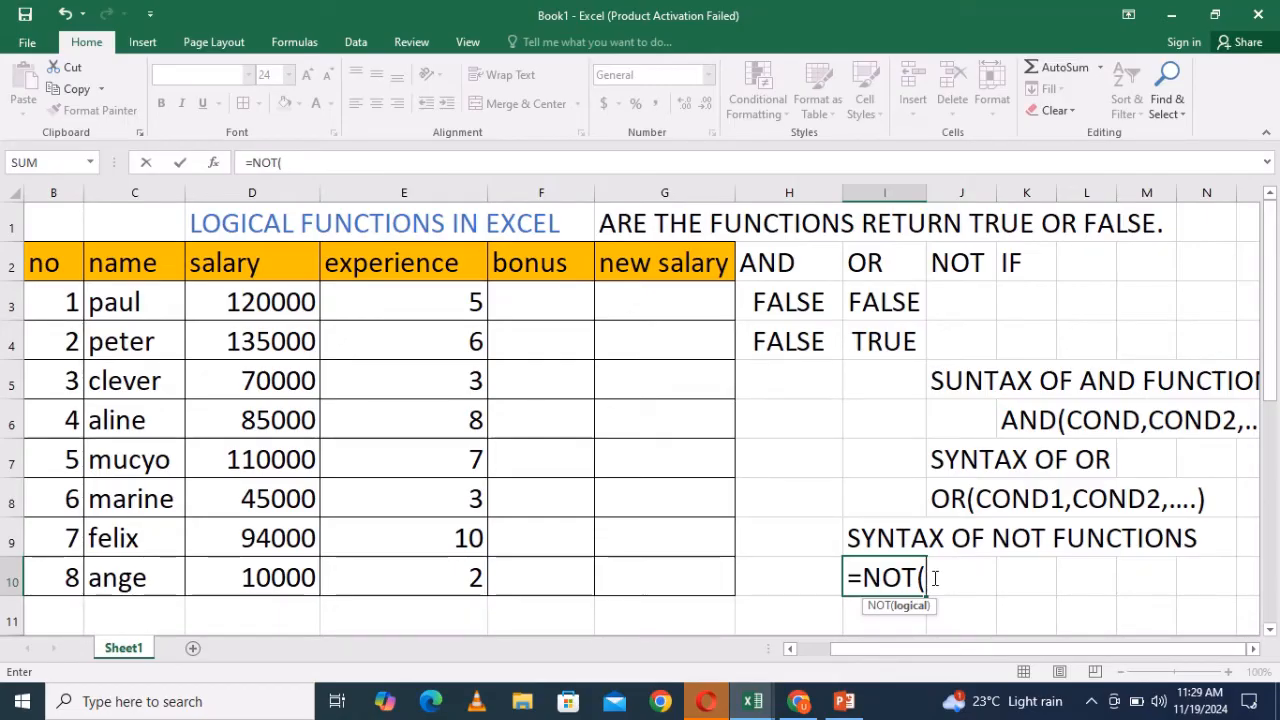
{"action": "type", "text": "CON"}
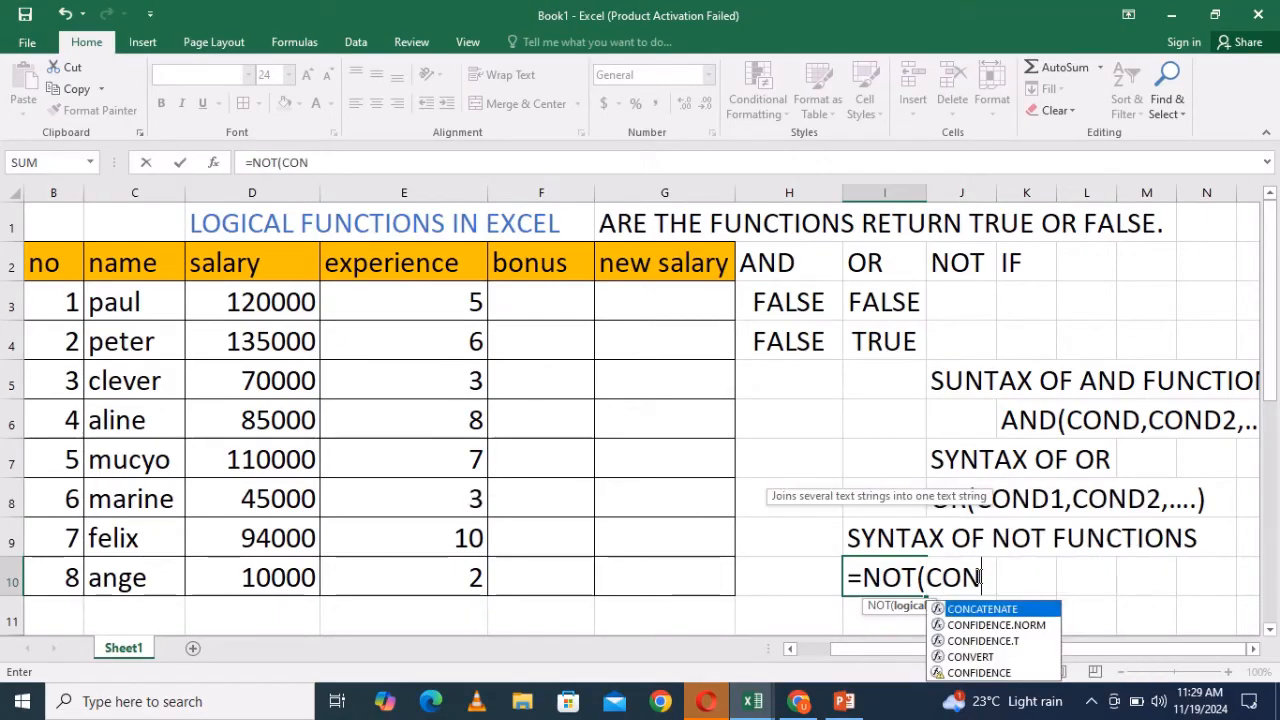
{"action": "type", "text": "DITION"}
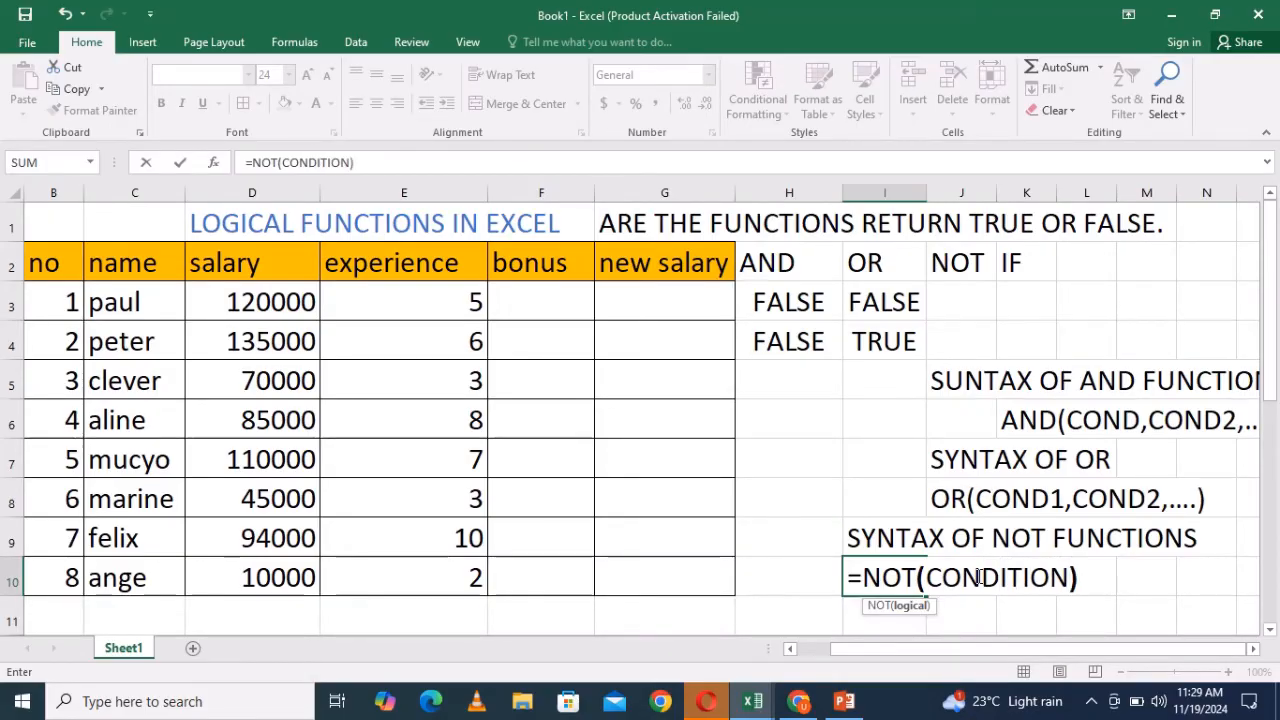
{"action": "type", "text": ")"}
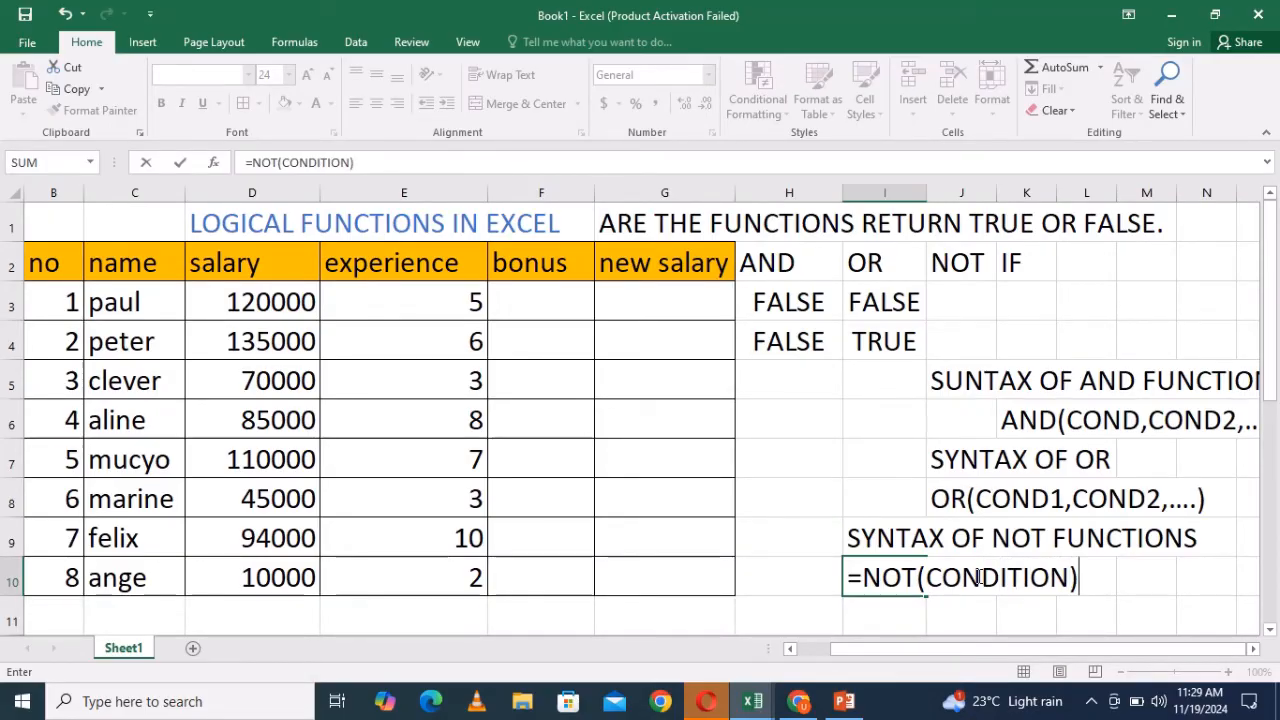
{"action": "left_click", "coordinate": [1072, 578]}
{"action": "type", "text": ",CO"}
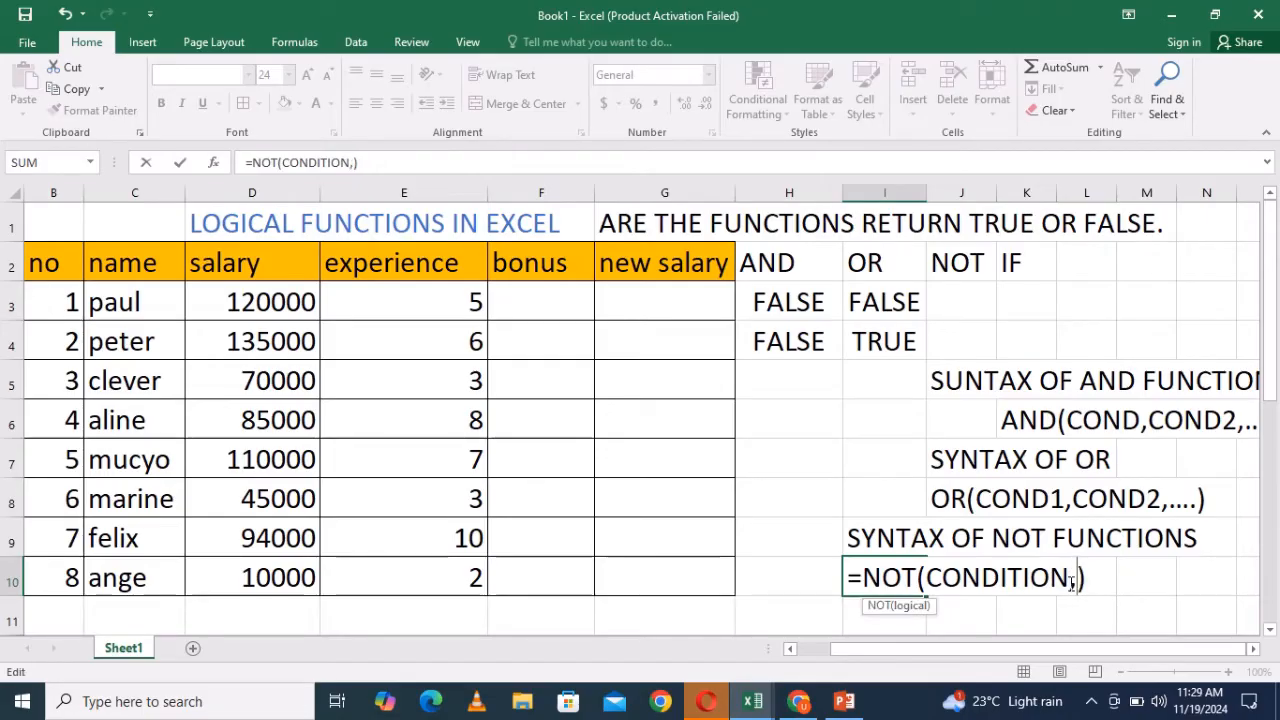
{"action": "type", "text": "NDITION"}
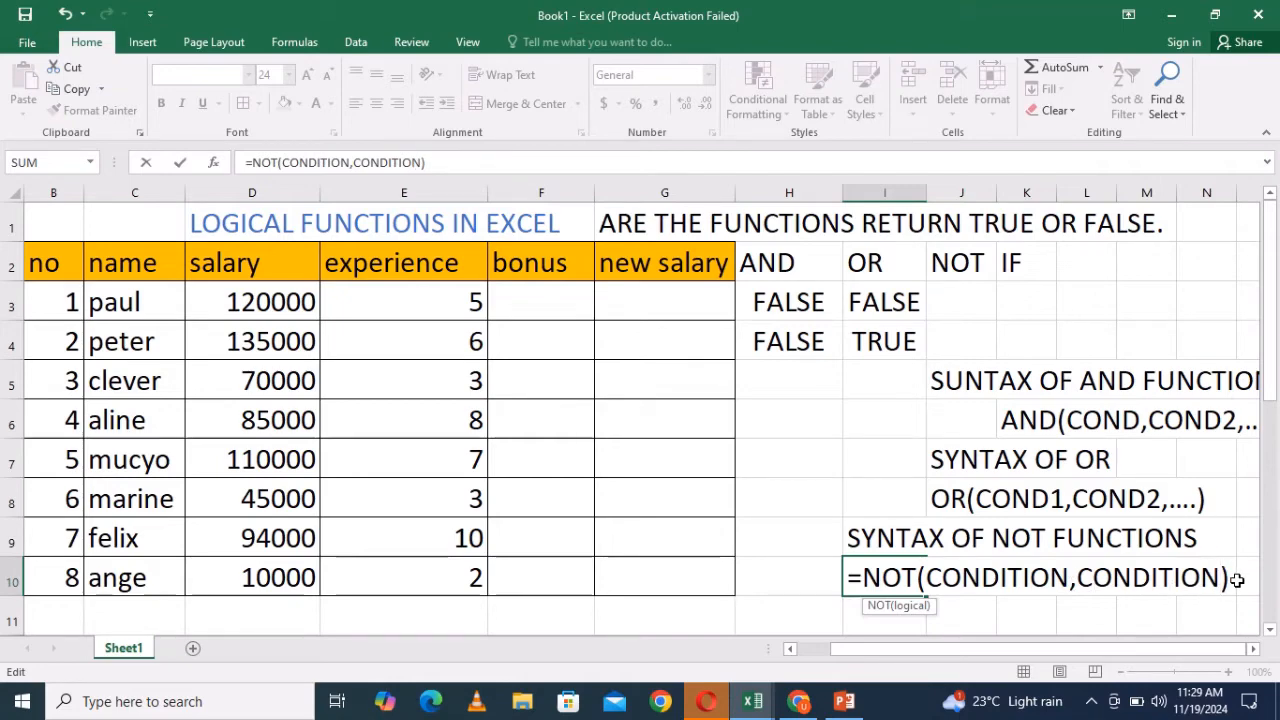
{"action": "key", "text": "BackSpace"}
{"action": "key", "text": "BackSpace"}
{"action": "key", "text": "BackSpace"}
{"action": "key", "text": "BackSpace"}
{"action": "key", "text": "BackSpace"}
{"action": "key", "text": "BackSpace"}
{"action": "key", "text": "BackSpace"}
{"action": "key", "text": "BackSpace"}
{"action": "key", "text": "BackSpace"}
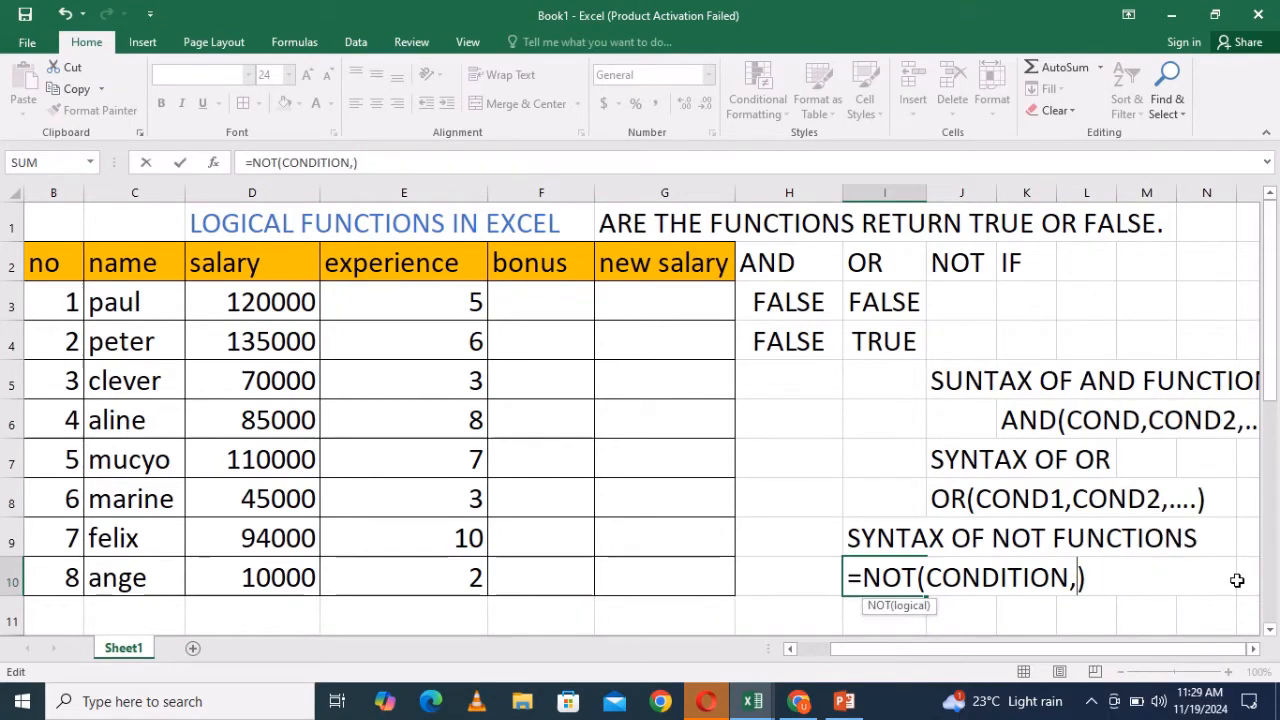
{"action": "key", "text": "BackSpace"}
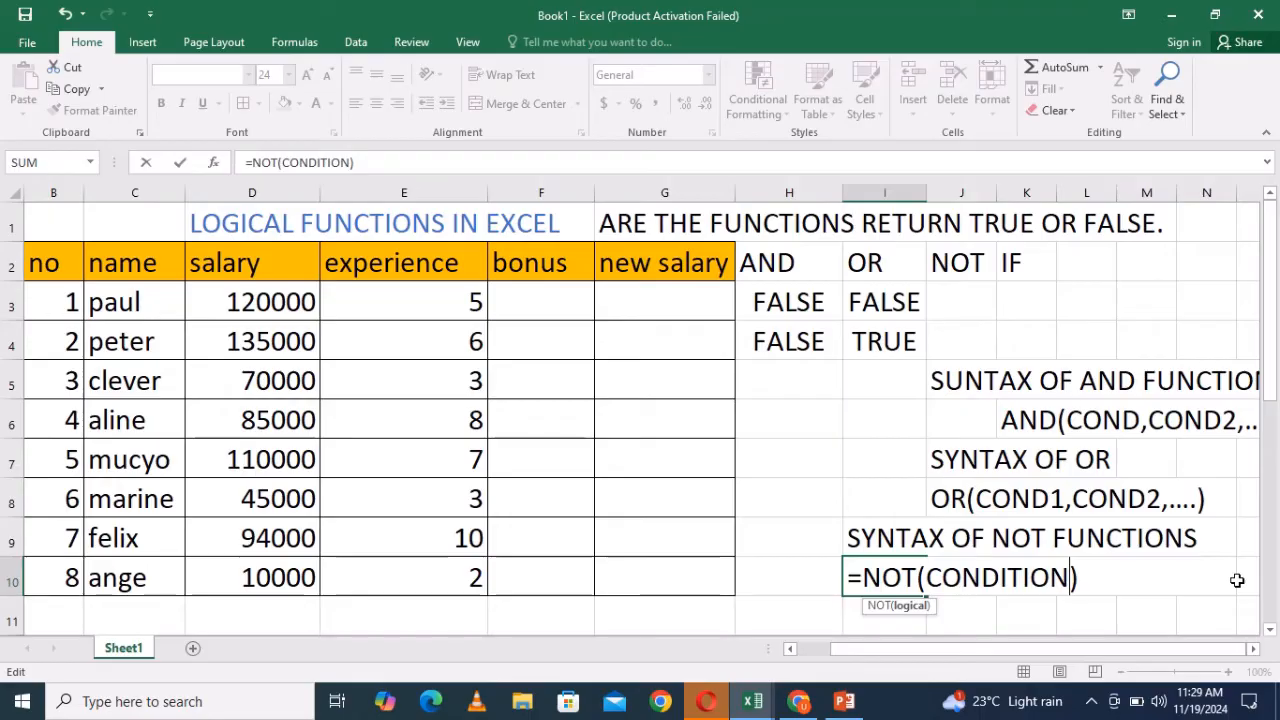
- Remove the leading equals sign in I10 so it reads NOT(CONDITION) as text, and confirm
{"action": "left_click", "coordinate": [913, 580]}
{"action": "key", "text": "BackSpace"}
{"action": "key", "text": "BackSpace"}
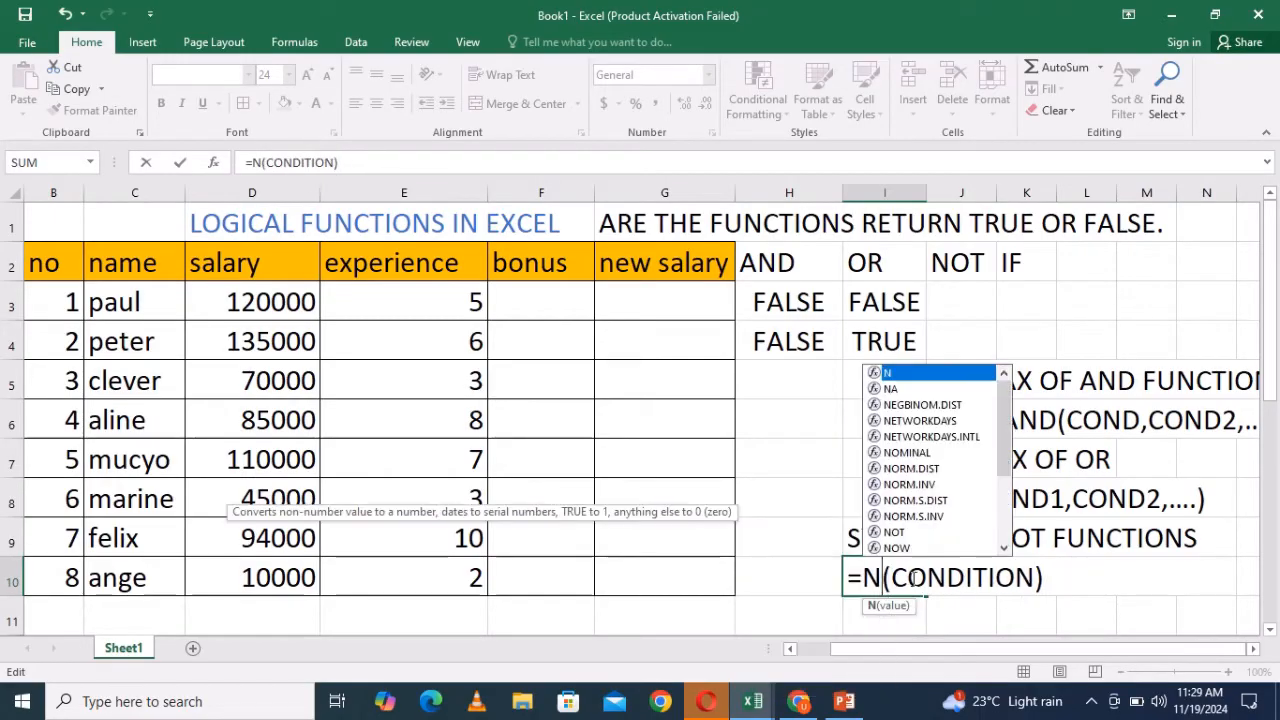
{"action": "key", "text": "BackSpace"}
{"action": "key", "text": "BackSpace"}
{"action": "type", "text": "NOT"}
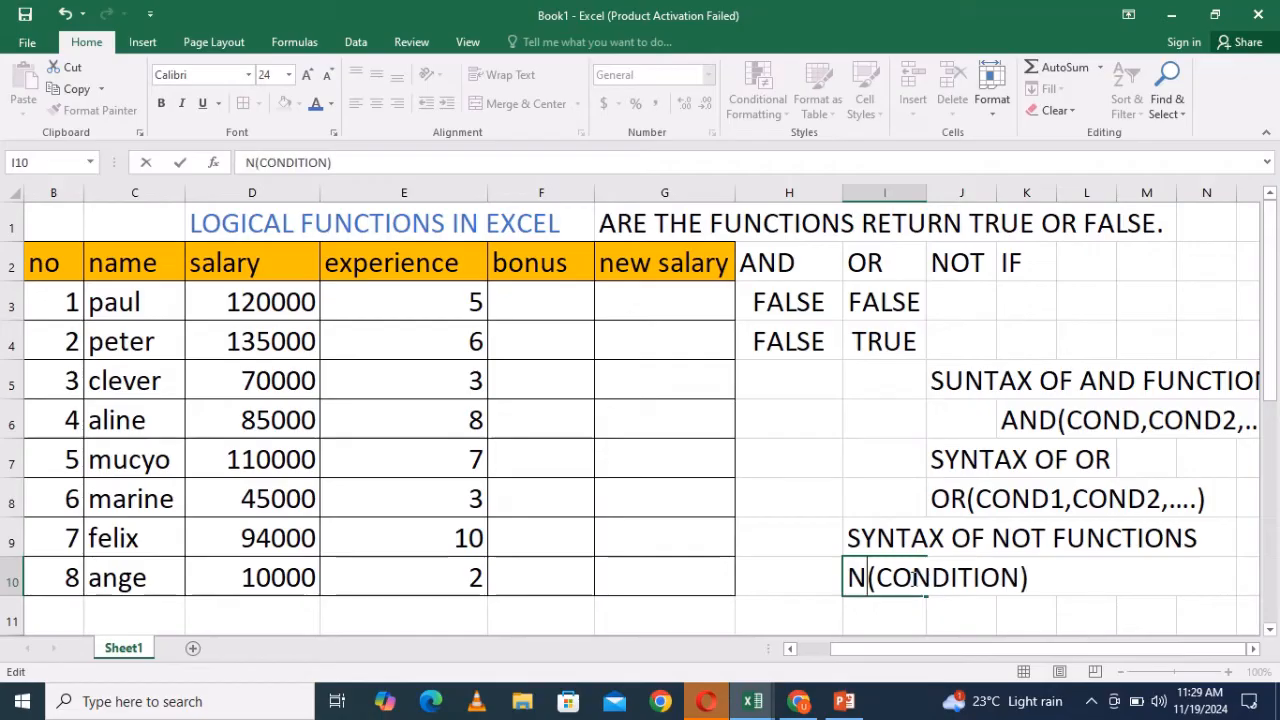
{"action": "left_click", "coordinate": [1085, 583]}
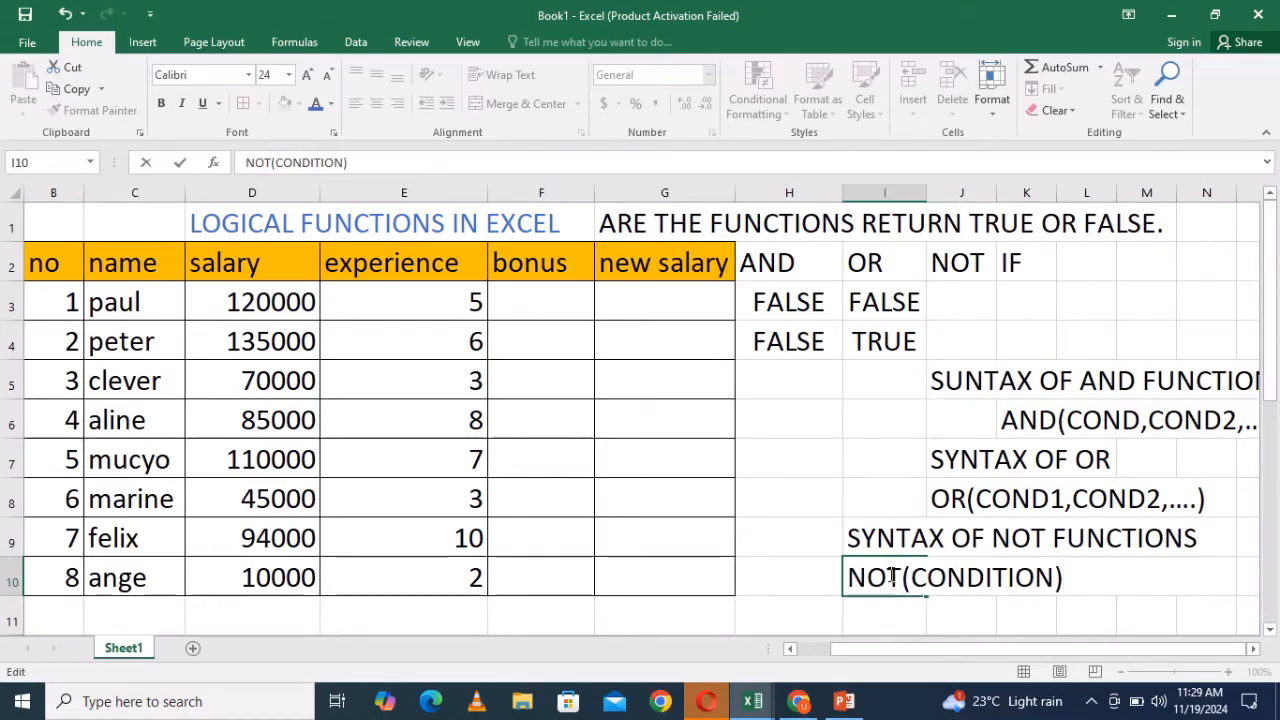
{"action": "left_click", "coordinate": [968, 300]}
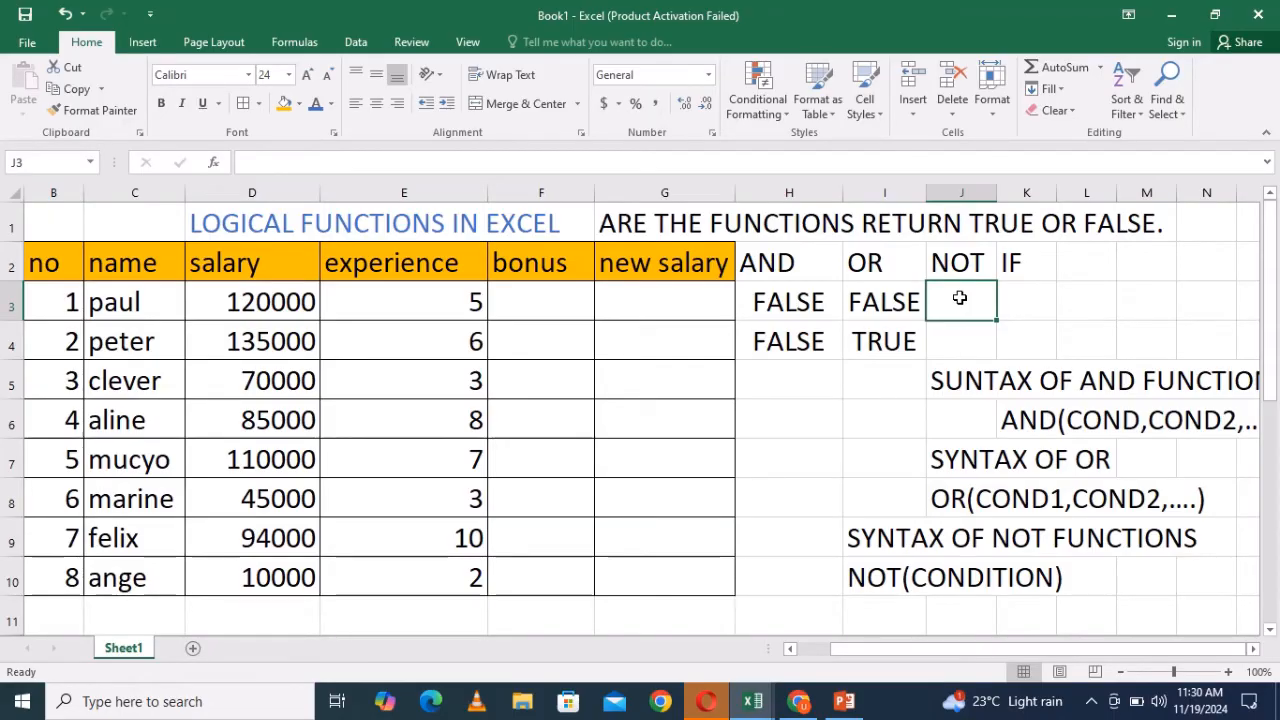
- Enter a NOT formula in J3 testing whether experience E3 exceeds 10: =NOT(E3>10)
{"action": "type", "text": "="}
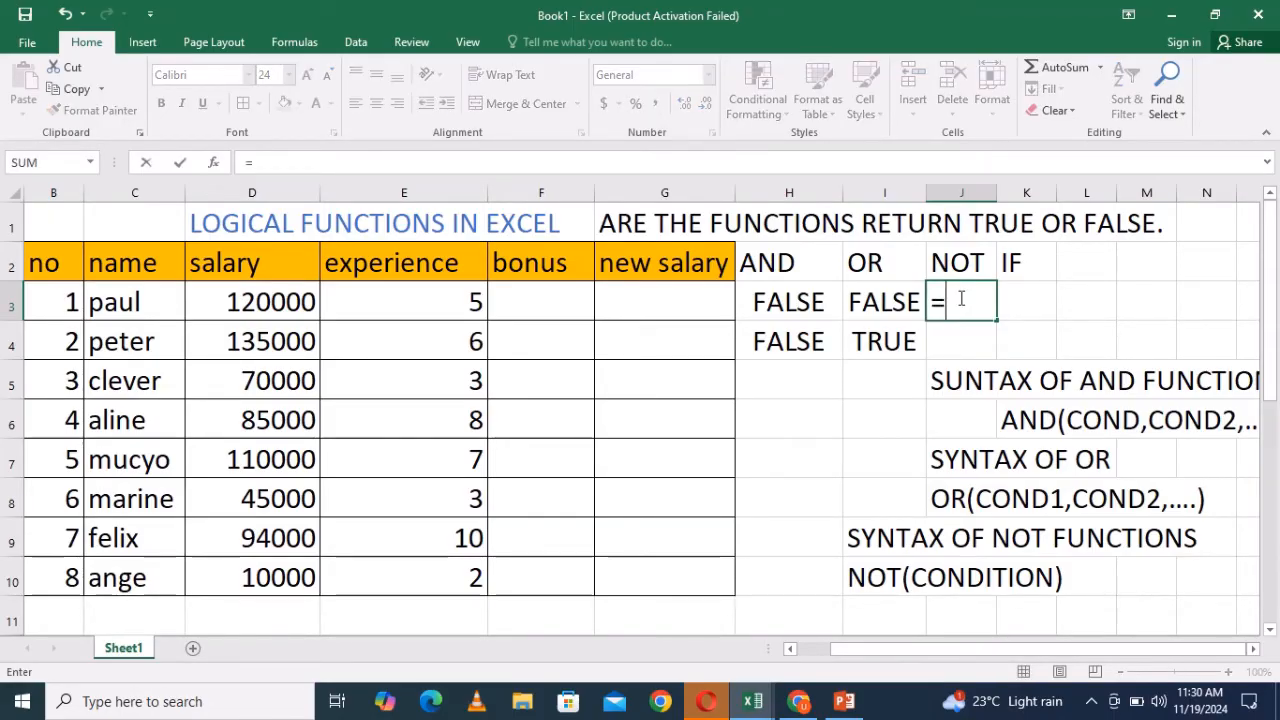
{"action": "type", "text": "NOT("}
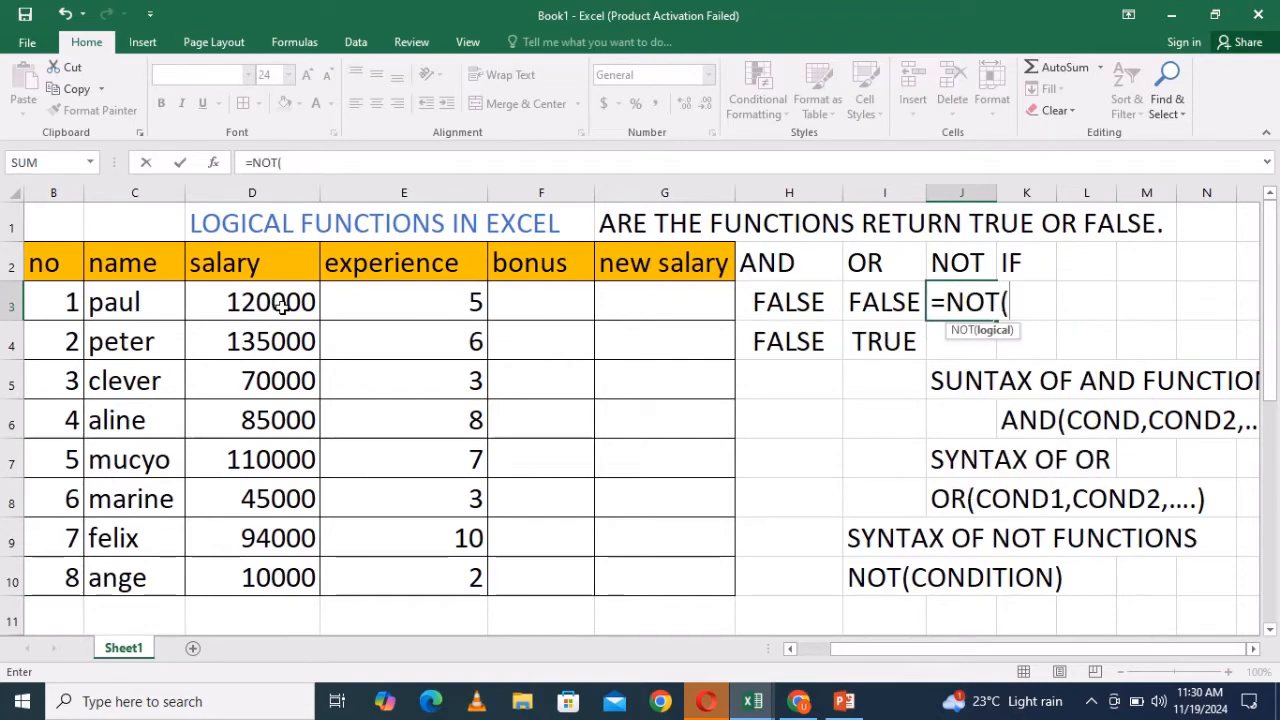
{"action": "left_click", "coordinate": [455, 304]}
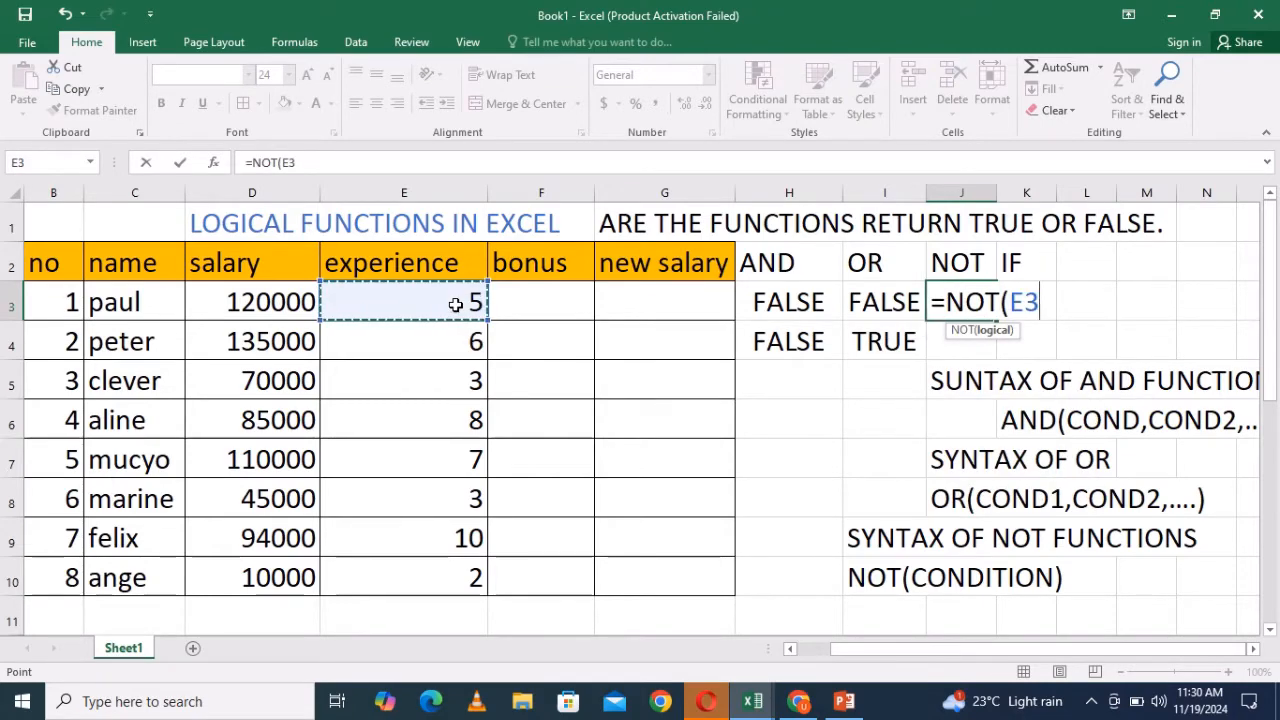
{"action": "type", "text": ">"}
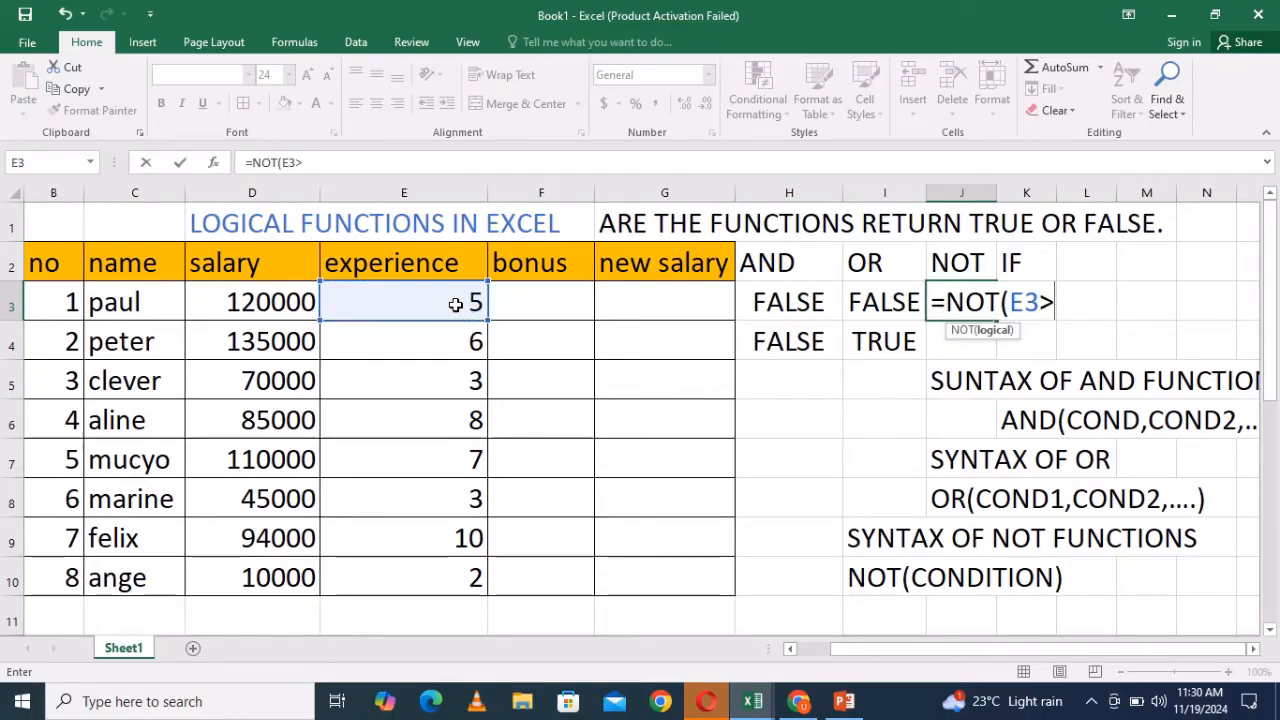
{"action": "type", "text": "10)"}
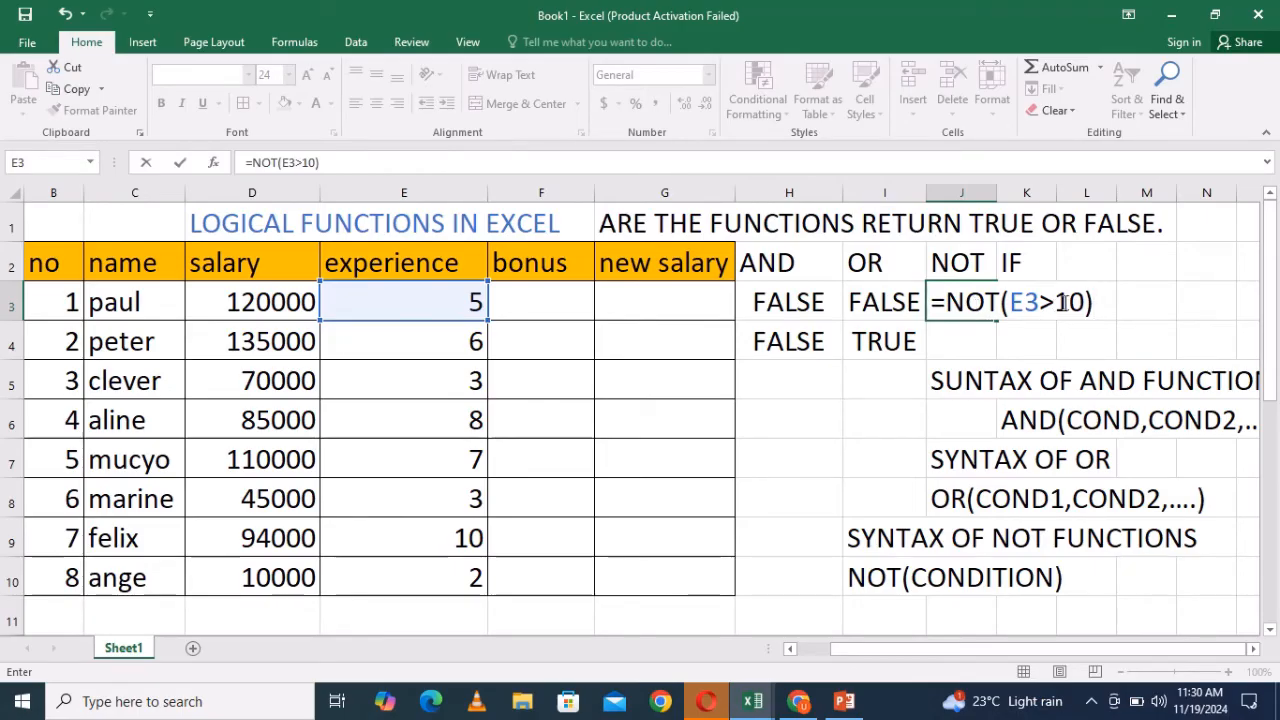
{"action": "key", "text": "Return"}
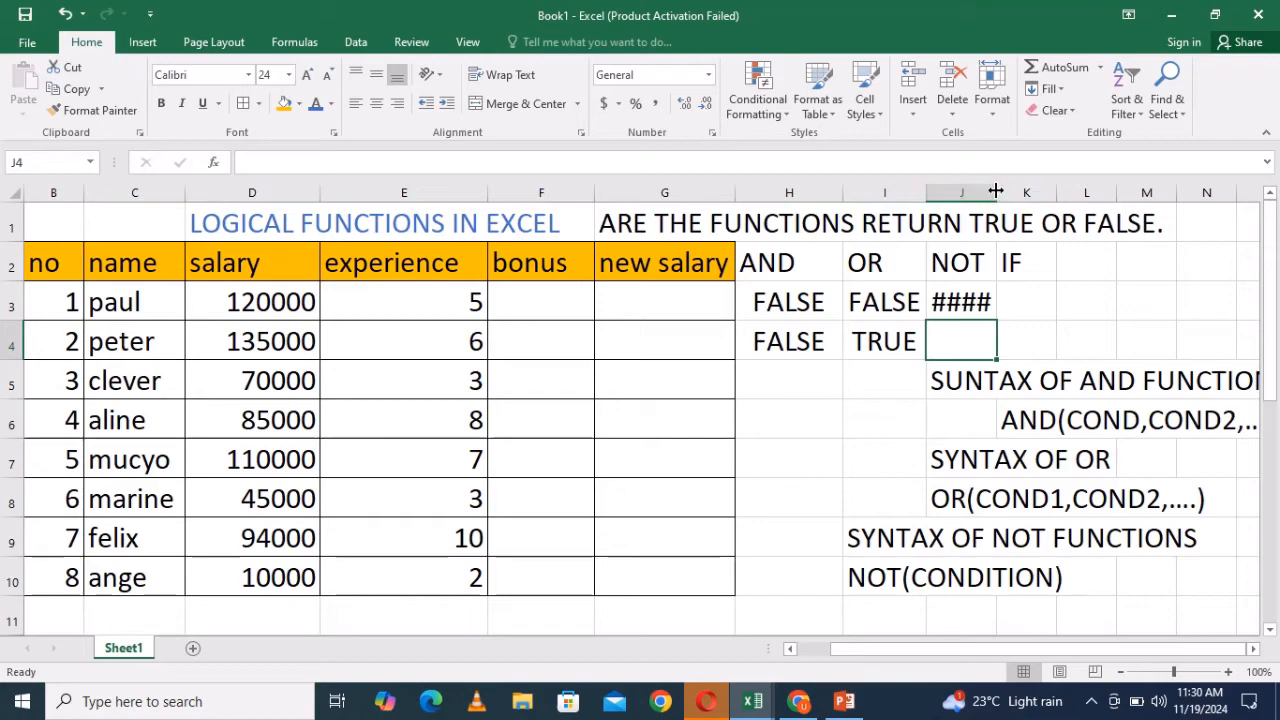
- Widen column J so the NOT result in J3 displays, then reopen and confirm J3's formula
{"action": "left_click_drag", "start_coordinate": [996, 190], "coordinate": [1015, 190]}
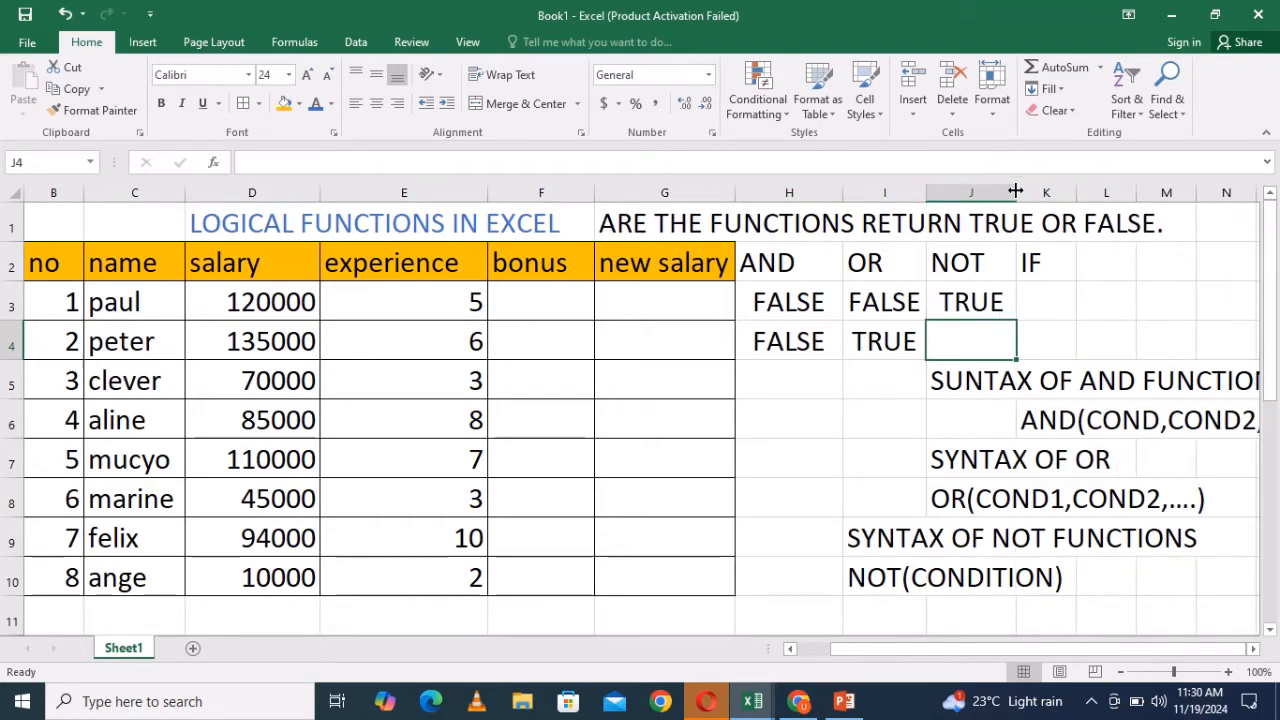
{"action": "left_click", "coordinate": [1040, 310]}
{"action": "double_click", "coordinate": [960, 304]}
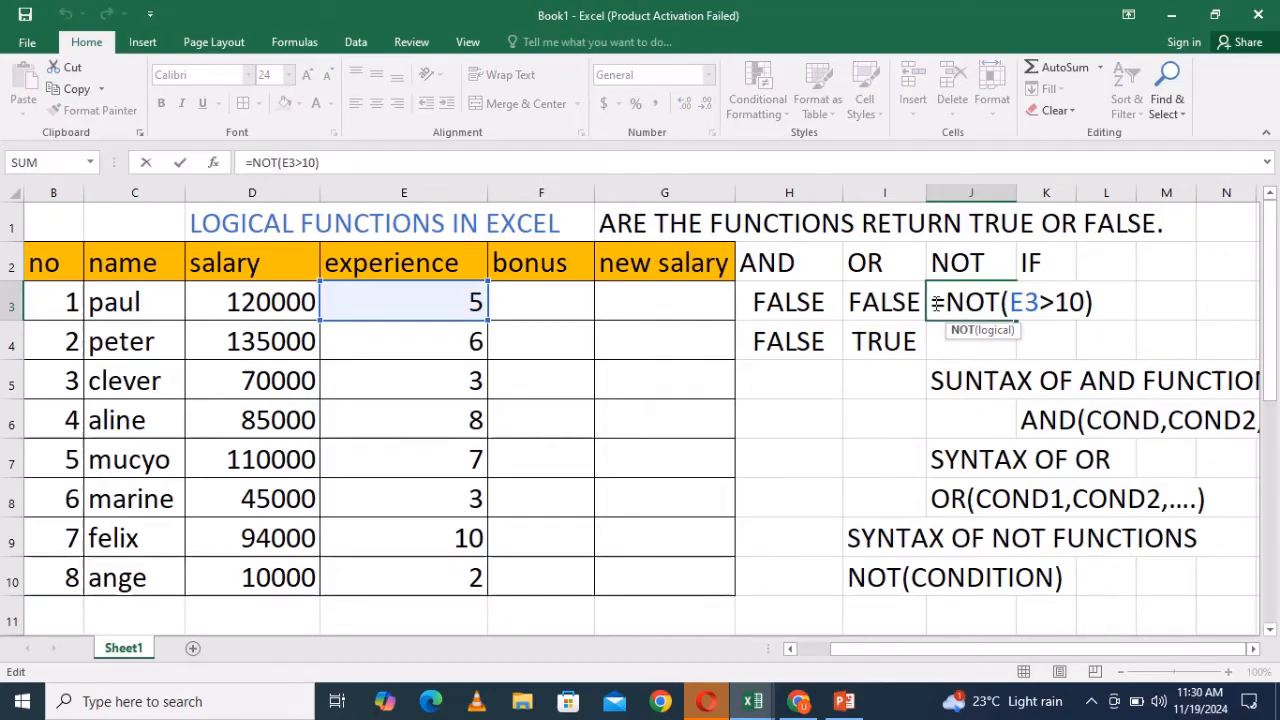
{"action": "left_click", "coordinate": [1095, 308]}
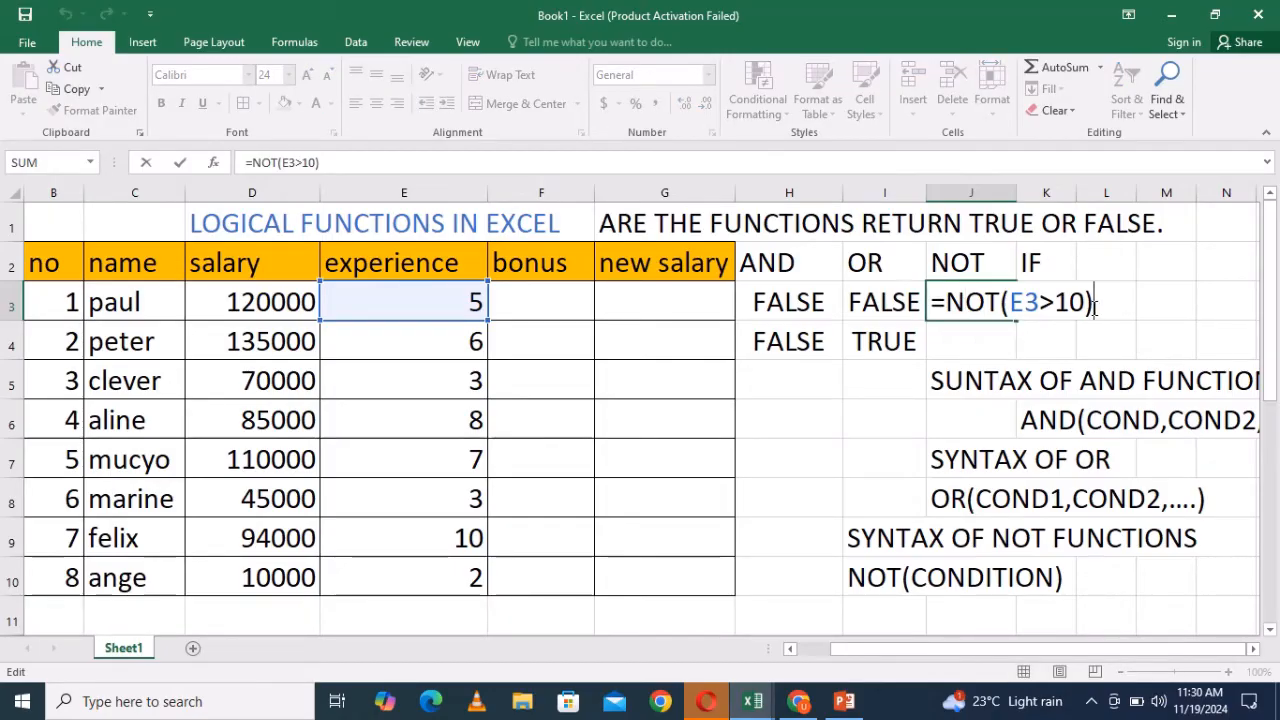
{"action": "key", "text": "Return"}
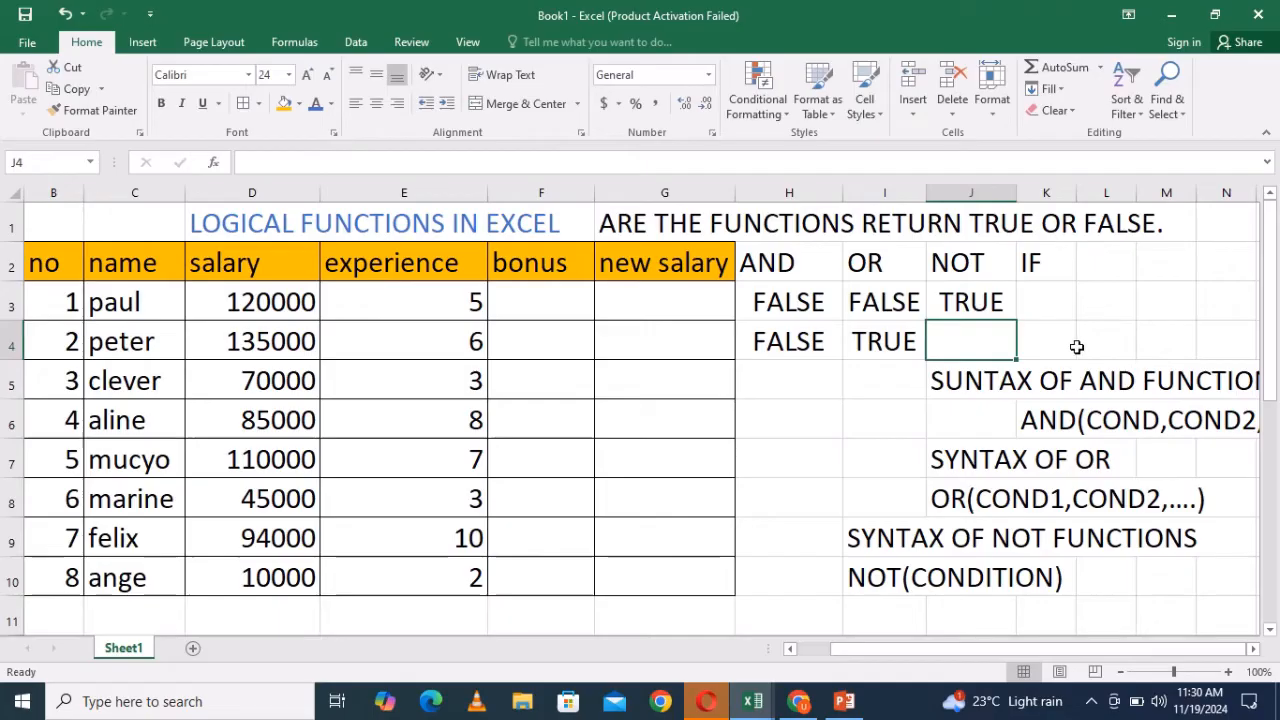
- Try to enter a two-condition NOT formula in J4: =NOT(E3>=10,E7<=5)
{"action": "type", "text": "="}
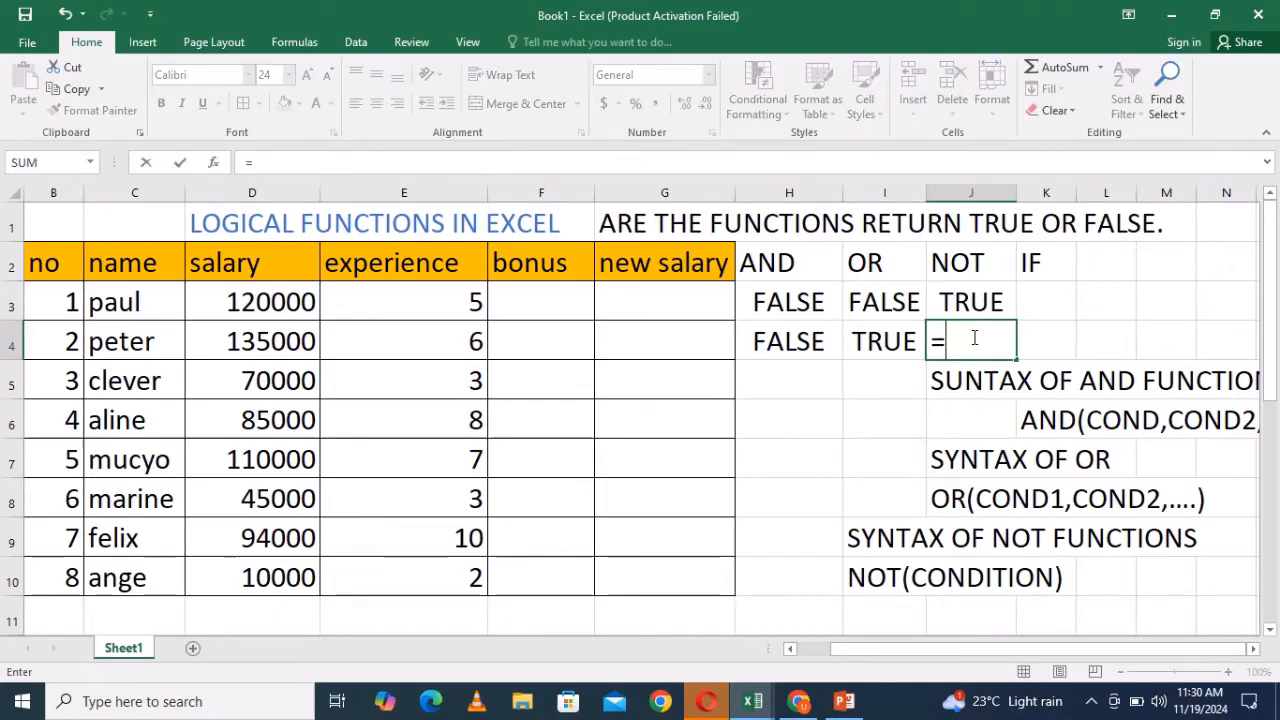
{"action": "type", "text": "NOT("}
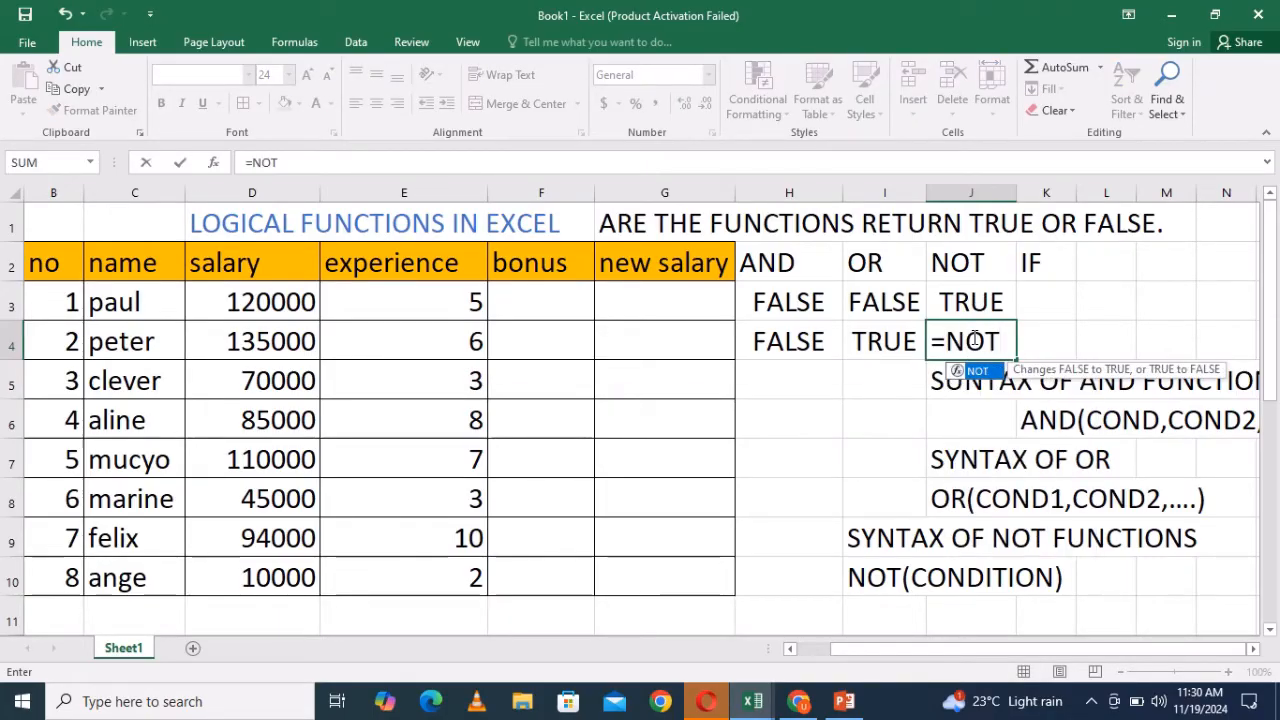
{"action": "left_click", "coordinate": [452, 303]}
{"action": "type", "text": ">="}
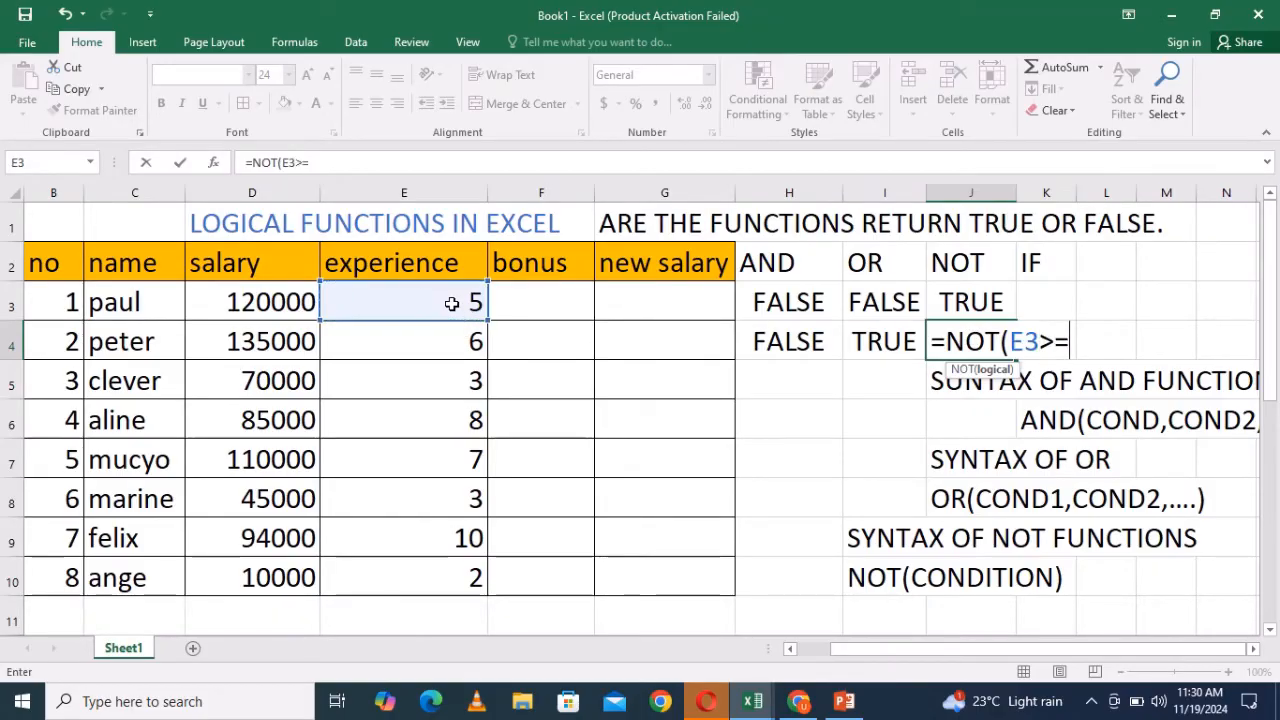
{"action": "type", "text": "10,"}
{"action": "left_click", "coordinate": [476, 459]}
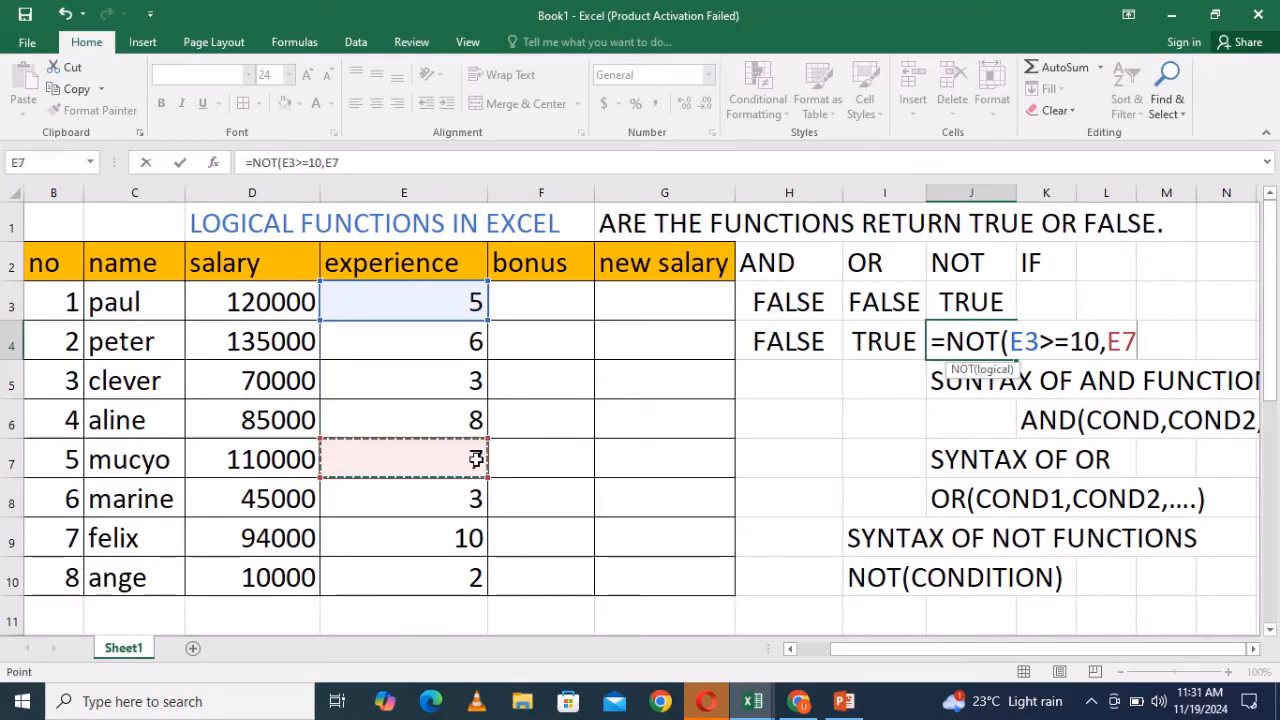
{"action": "type", "text": "<"}
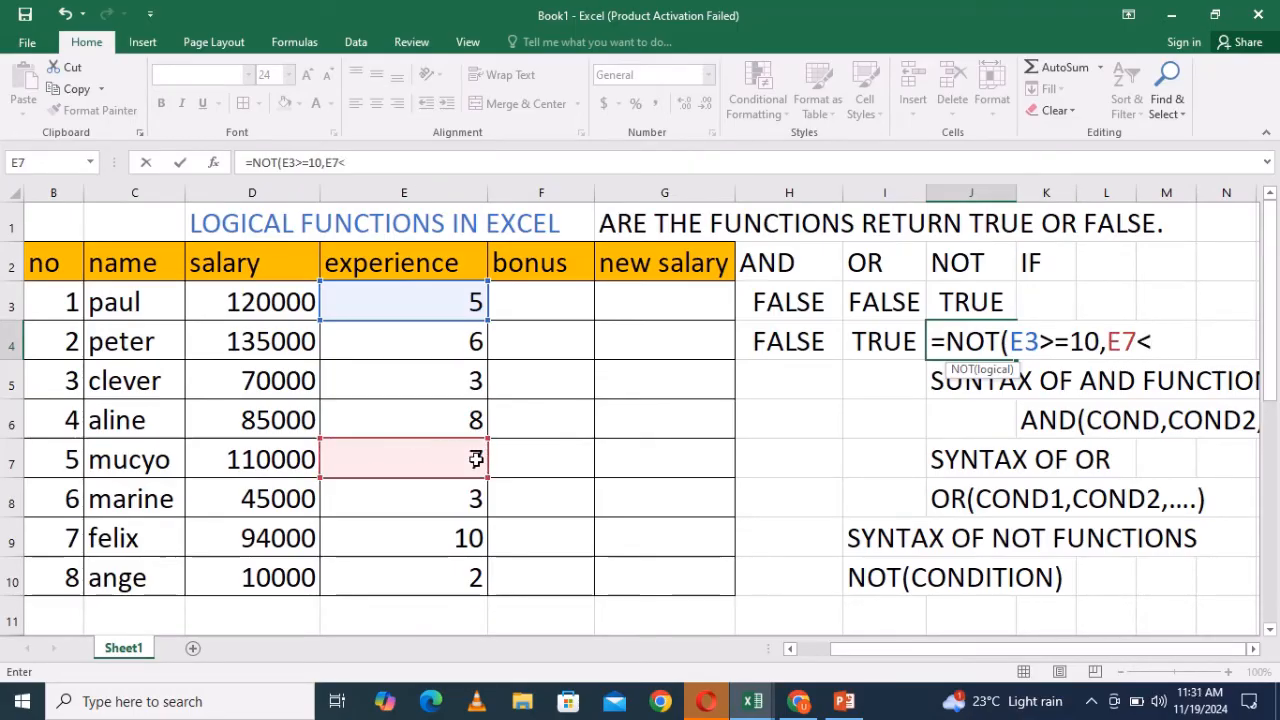
{"action": "type", "text": "=5)"}
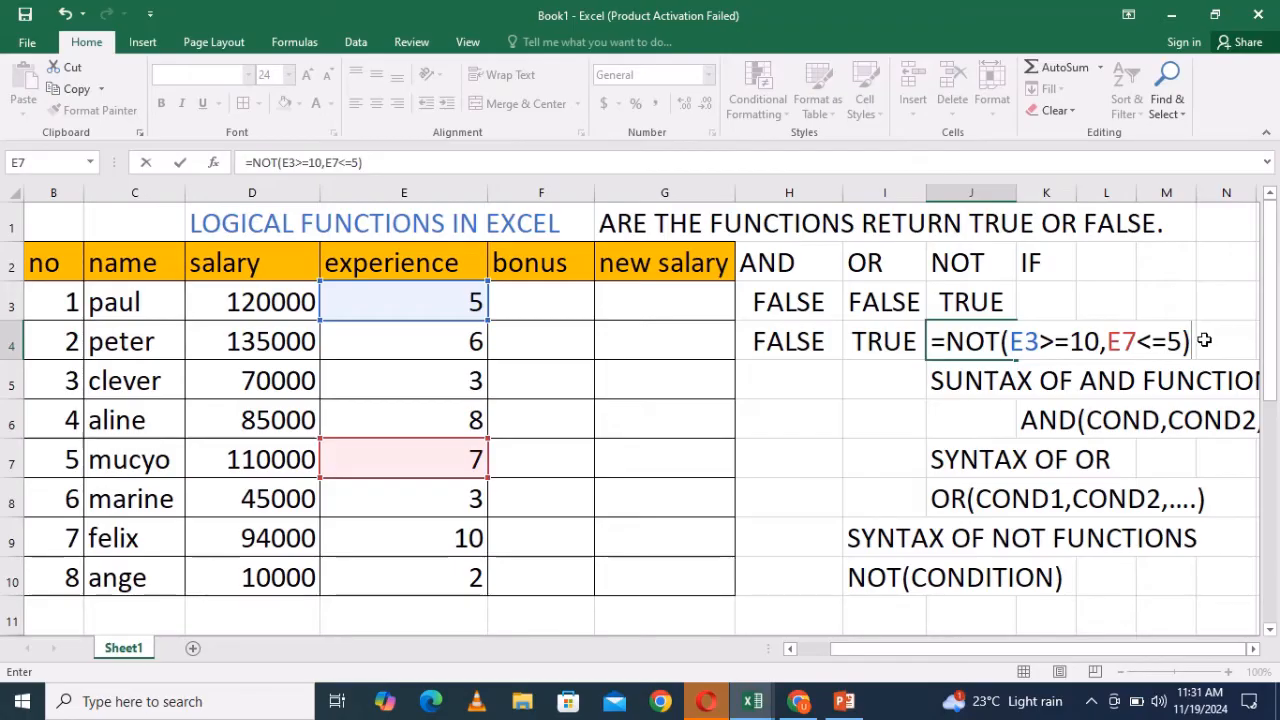
{"action": "key", "text": "Return"}
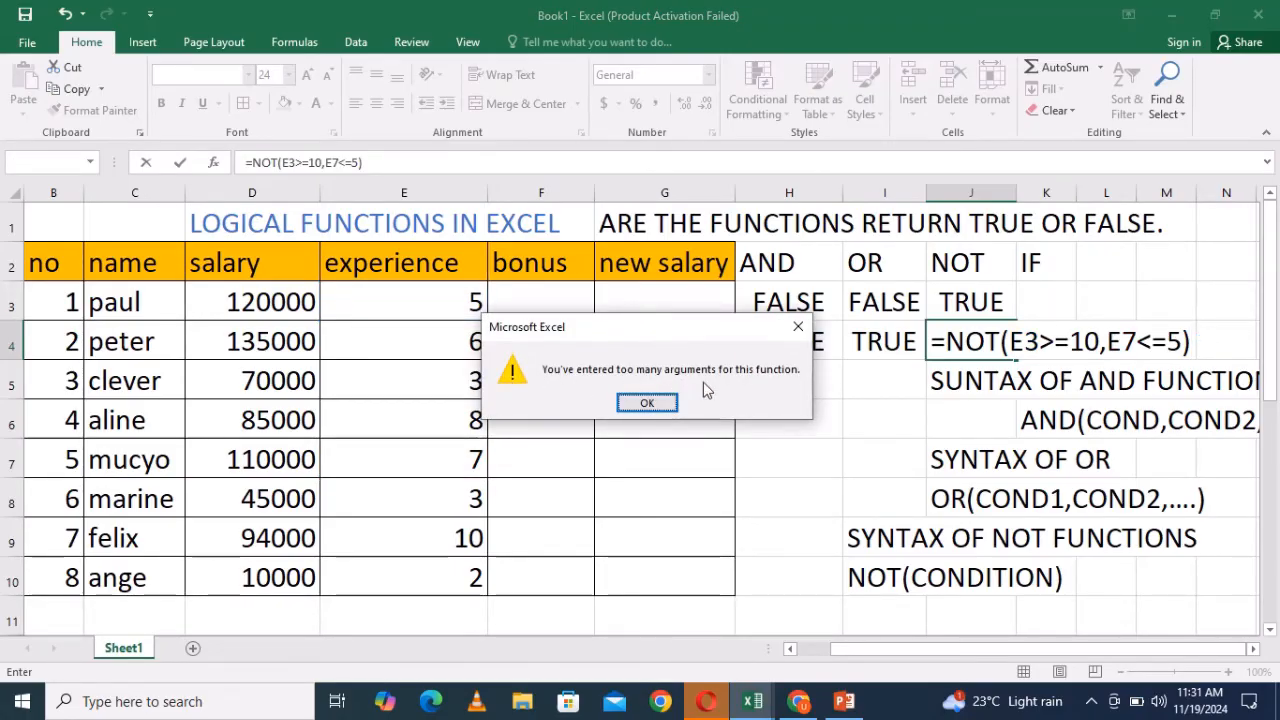
- Dismiss the error, shorten J4's formula to =NOT(E3>=10), and confirm it
{"action": "left_click", "coordinate": [799, 324]}
{"action": "key", "text": "BackSpace"}
{"action": "key", "text": "BackSpace"}
{"action": "key", "text": "BackSpace"}
{"action": "key", "text": "BackSpace"}
{"action": "key", "text": "BackSpace"}
{"action": "key", "text": "BackSpace"}
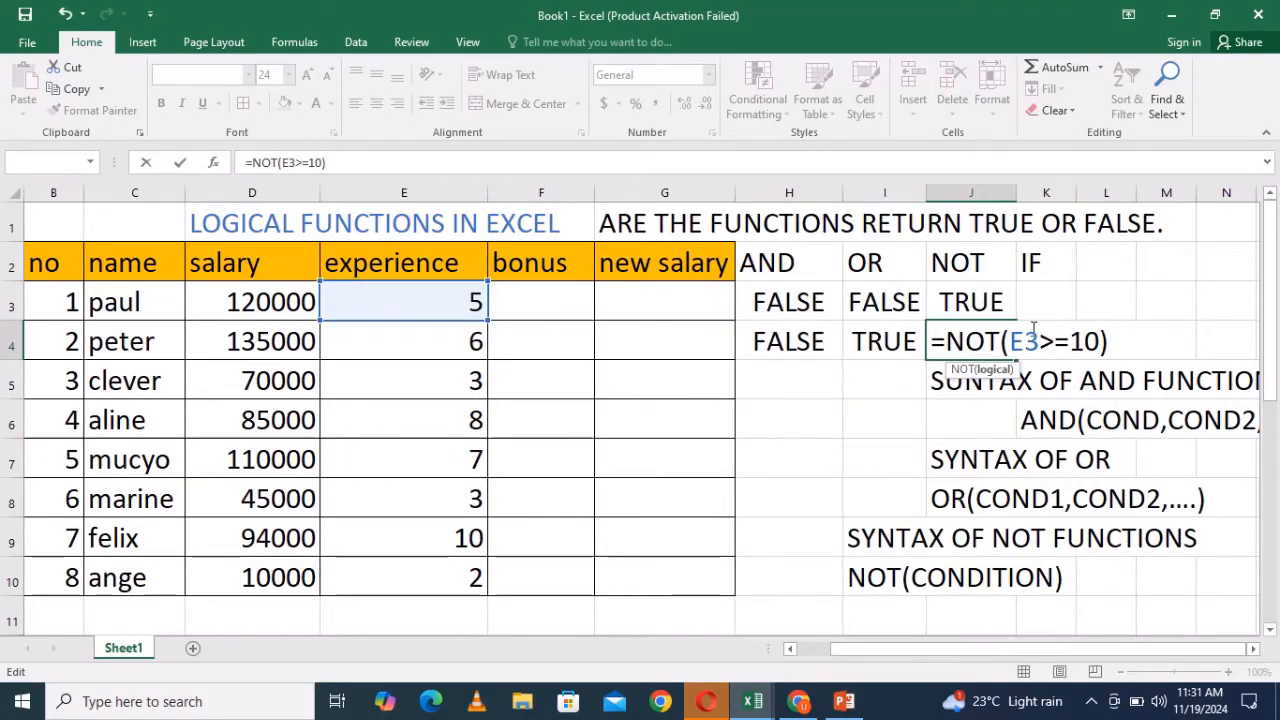
{"action": "left_click", "coordinate": [1122, 344]}
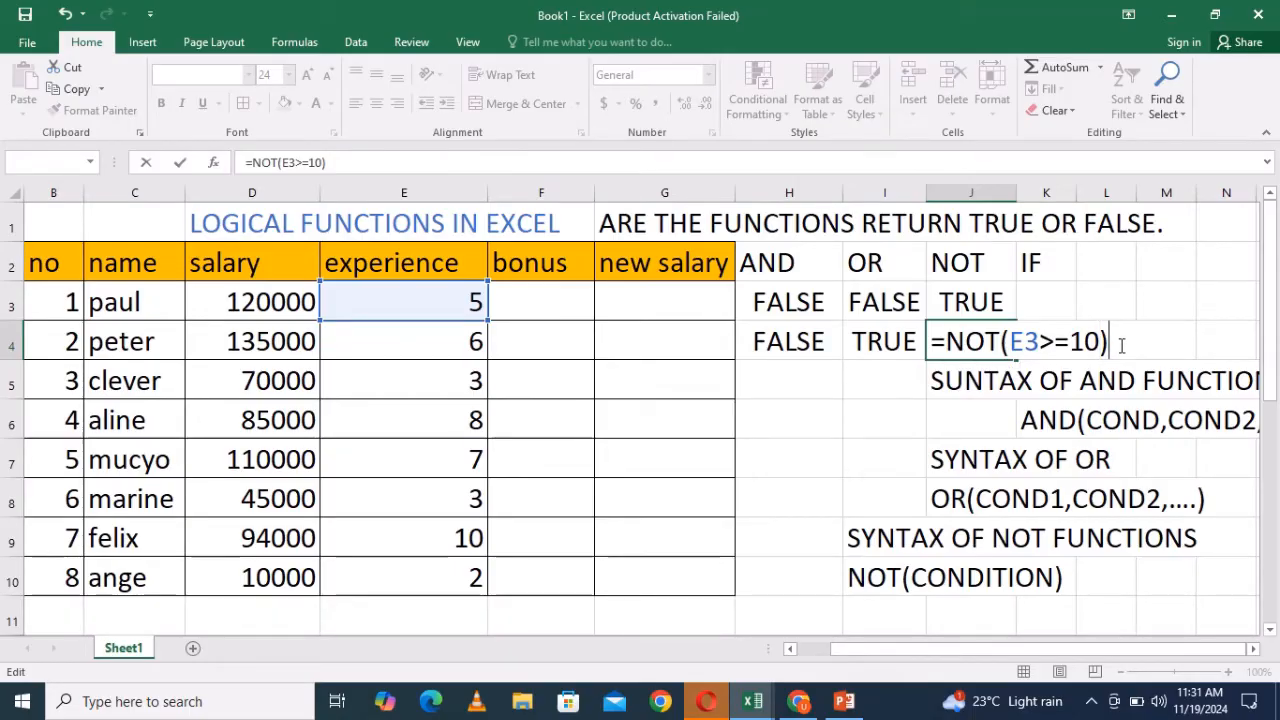
{"action": "key", "text": "Return"}
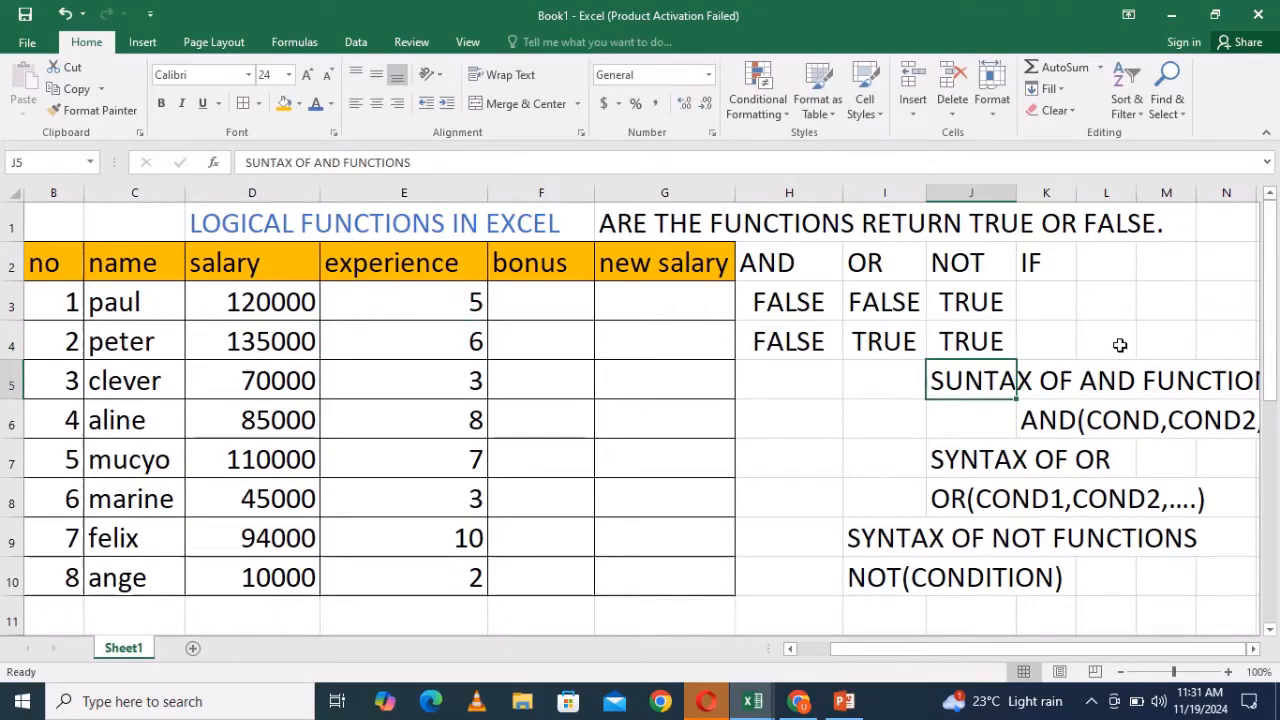
{"action": "double_click", "coordinate": [958, 342]}
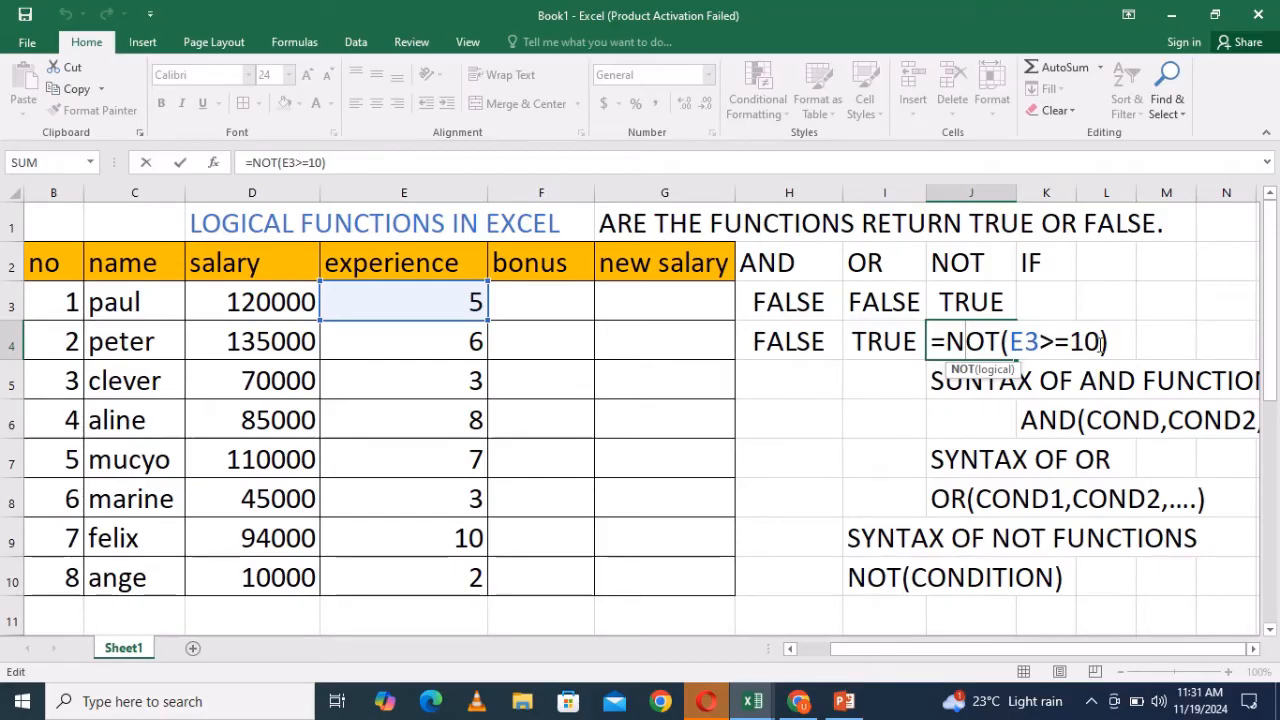
{"action": "left_click", "coordinate": [1111, 344]}
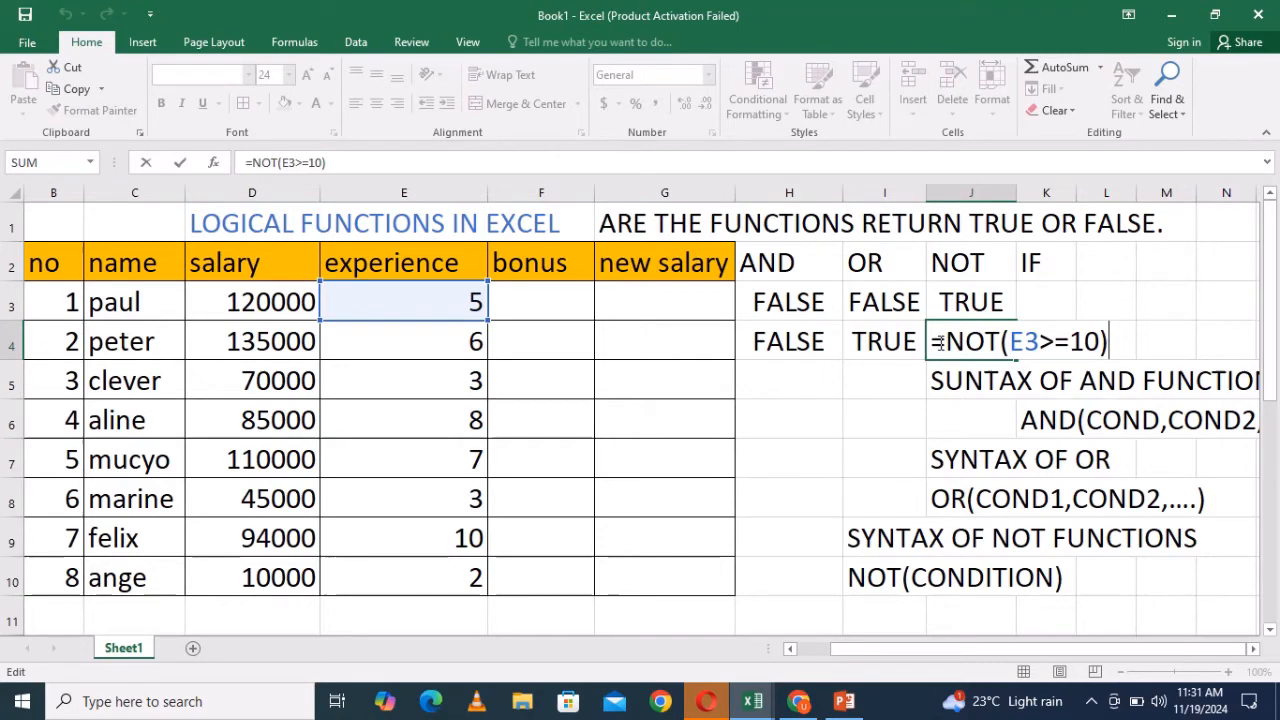
{"action": "key", "text": "Return"}
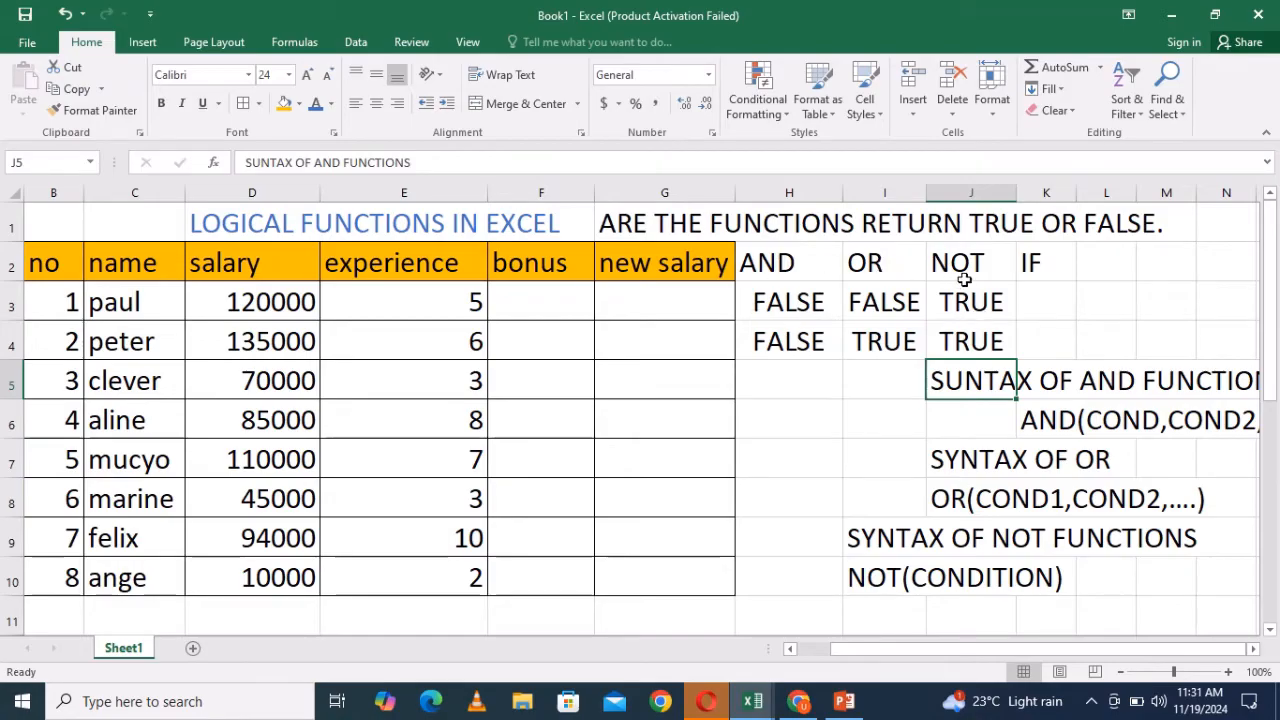
{"action": "left_click", "coordinate": [1028, 301]}
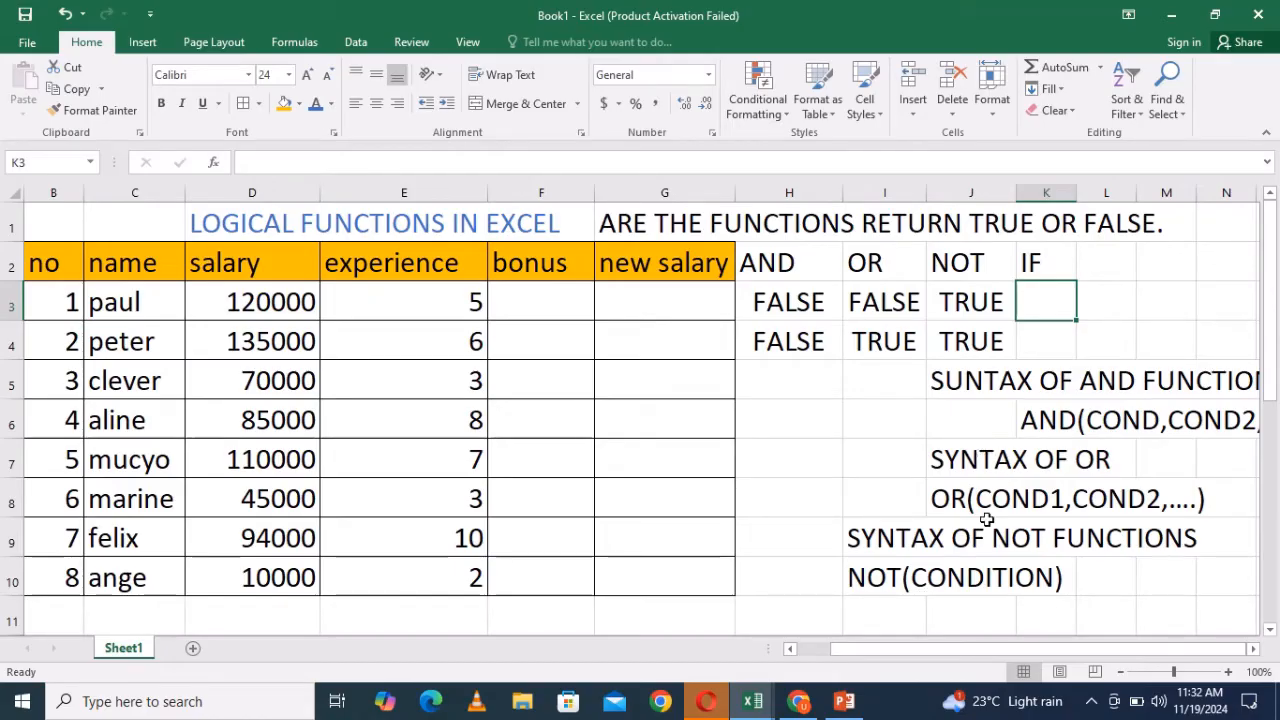
{"action": "left_click_drag", "start_coordinate": [1120, 262], "coordinate": [1123, 287]}
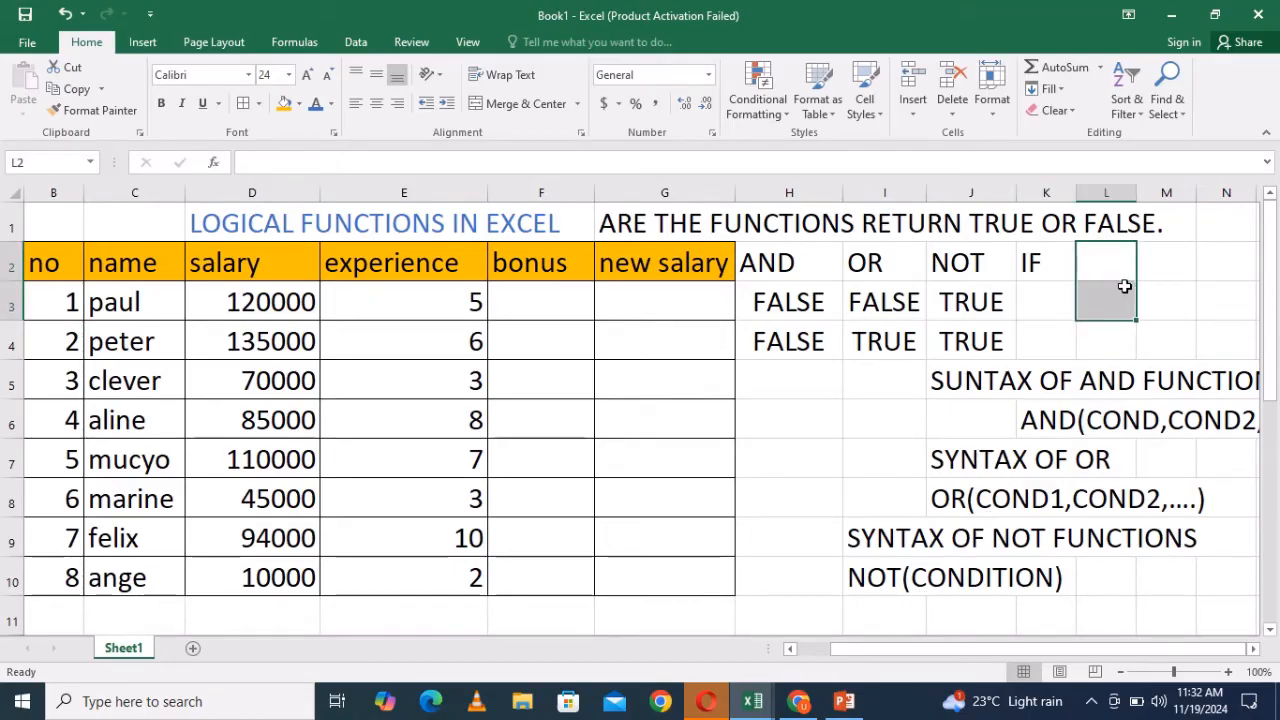
{"action": "left_click", "coordinate": [1184, 278]}
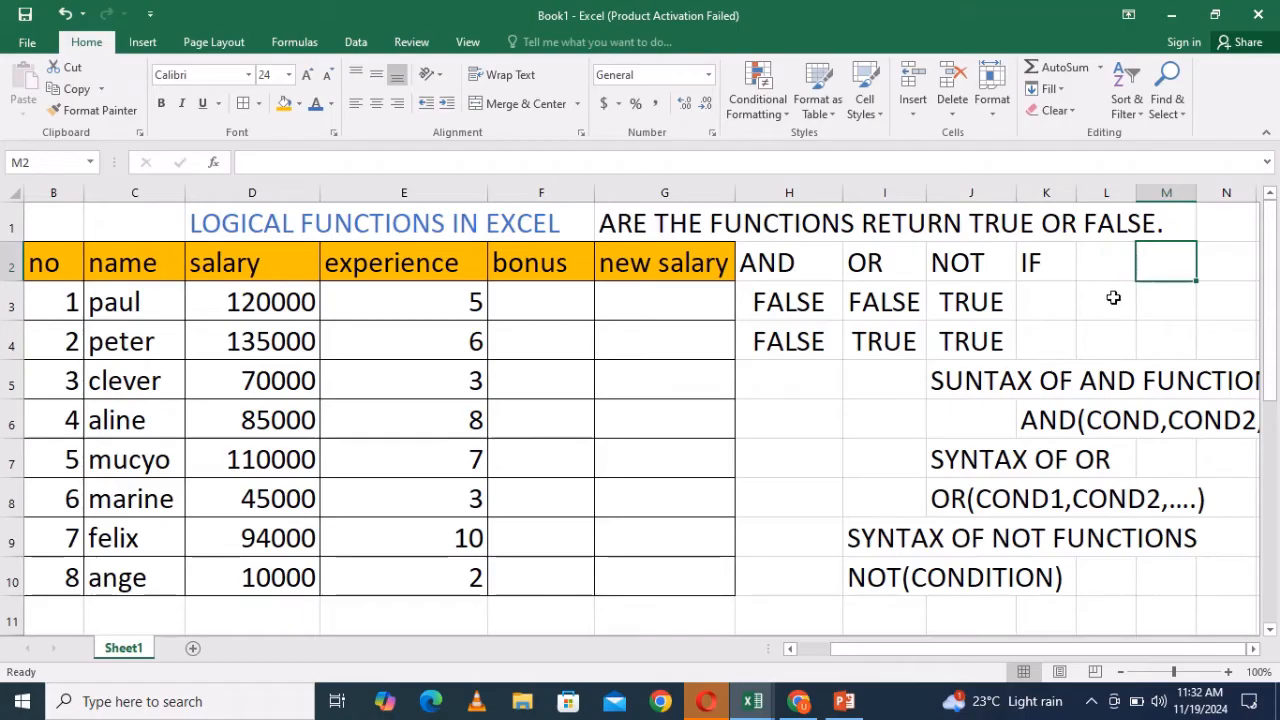
{"action": "left_click", "coordinate": [1113, 297]}
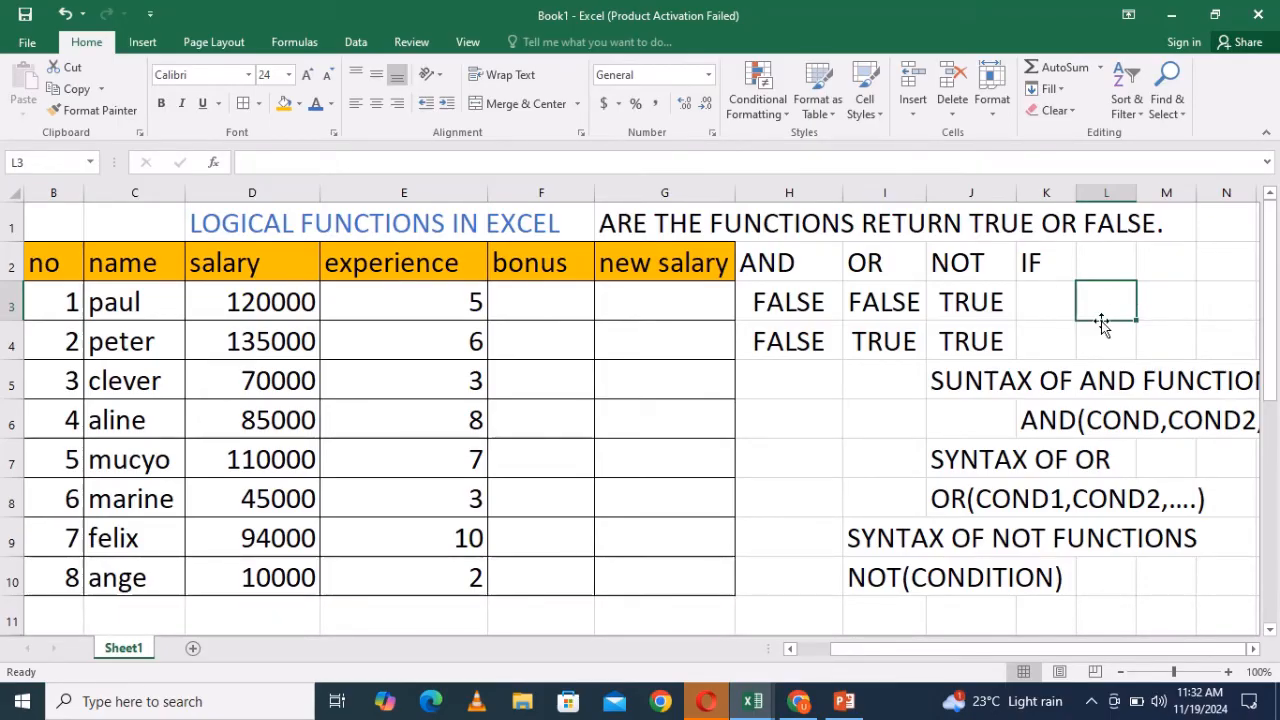
{"action": "left_click", "coordinate": [1092, 261]}
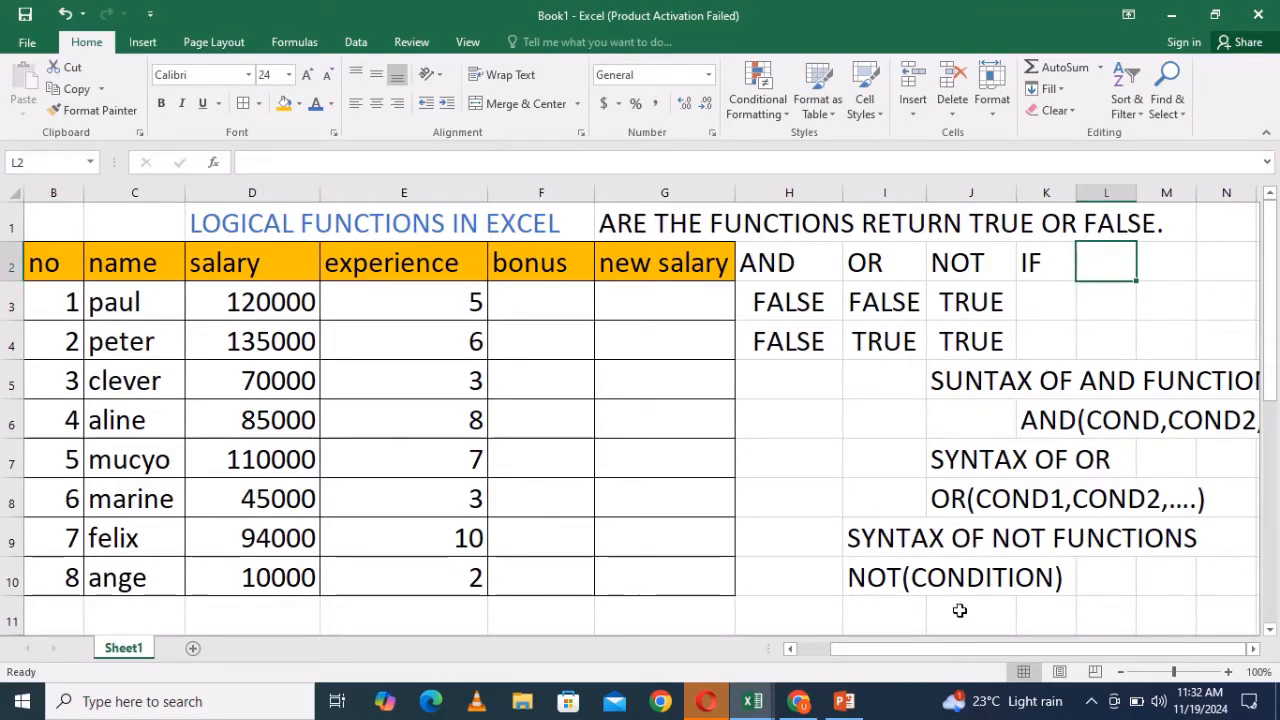
- Type the label SYNTAX in H11
{"action": "left_click", "coordinate": [785, 623]}
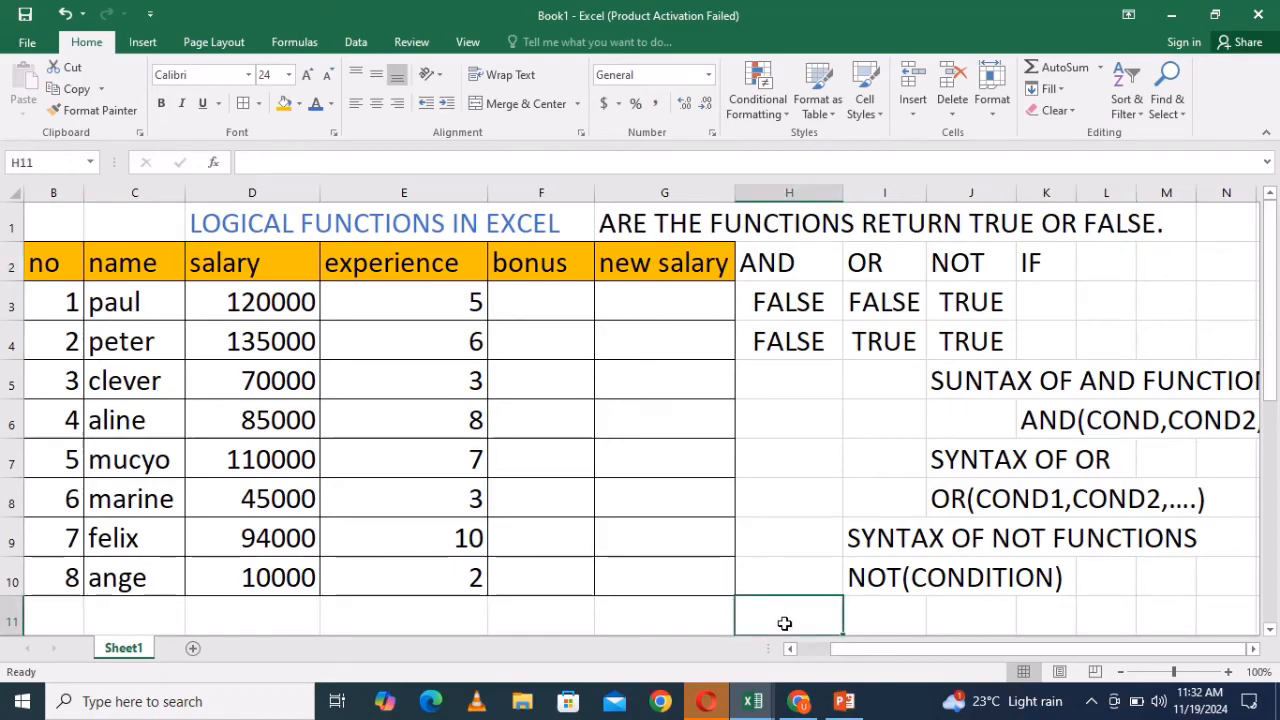
{"action": "type", "text": "S"}
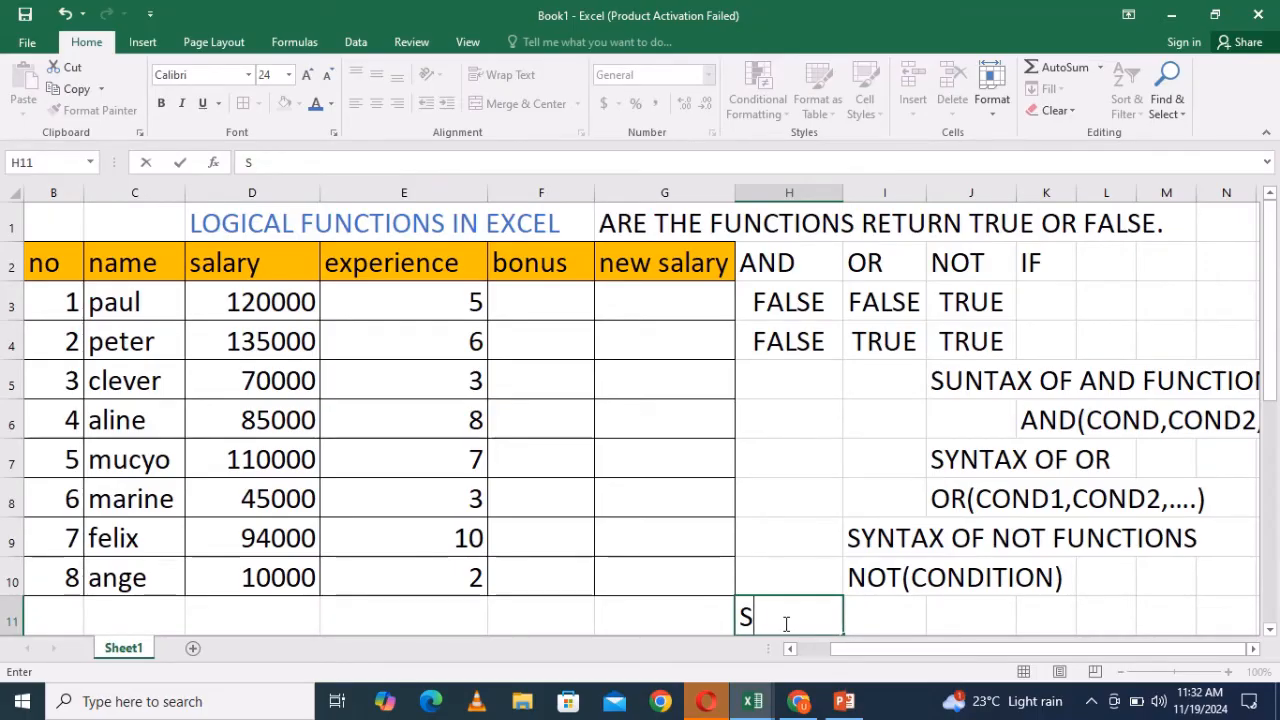
{"action": "key", "text": "BackSpace"}
{"action": "left_click", "coordinate": [881, 625]}
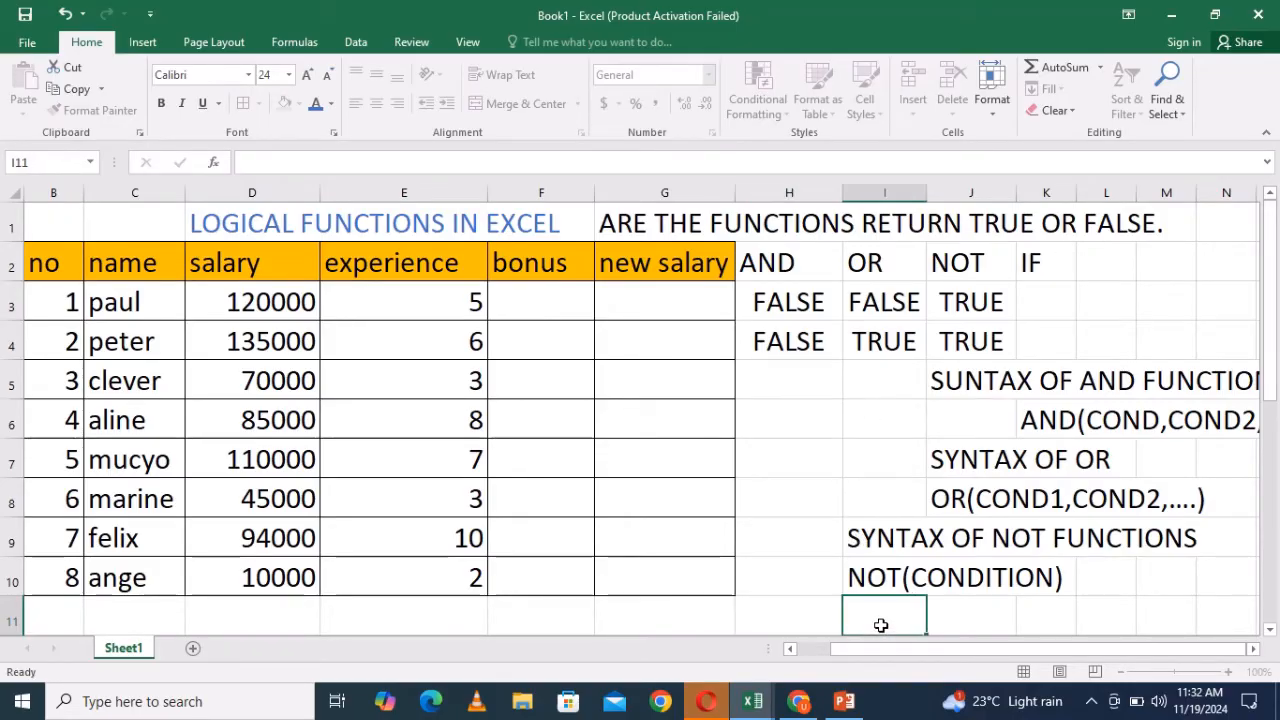
{"action": "left_click", "coordinate": [811, 619]}
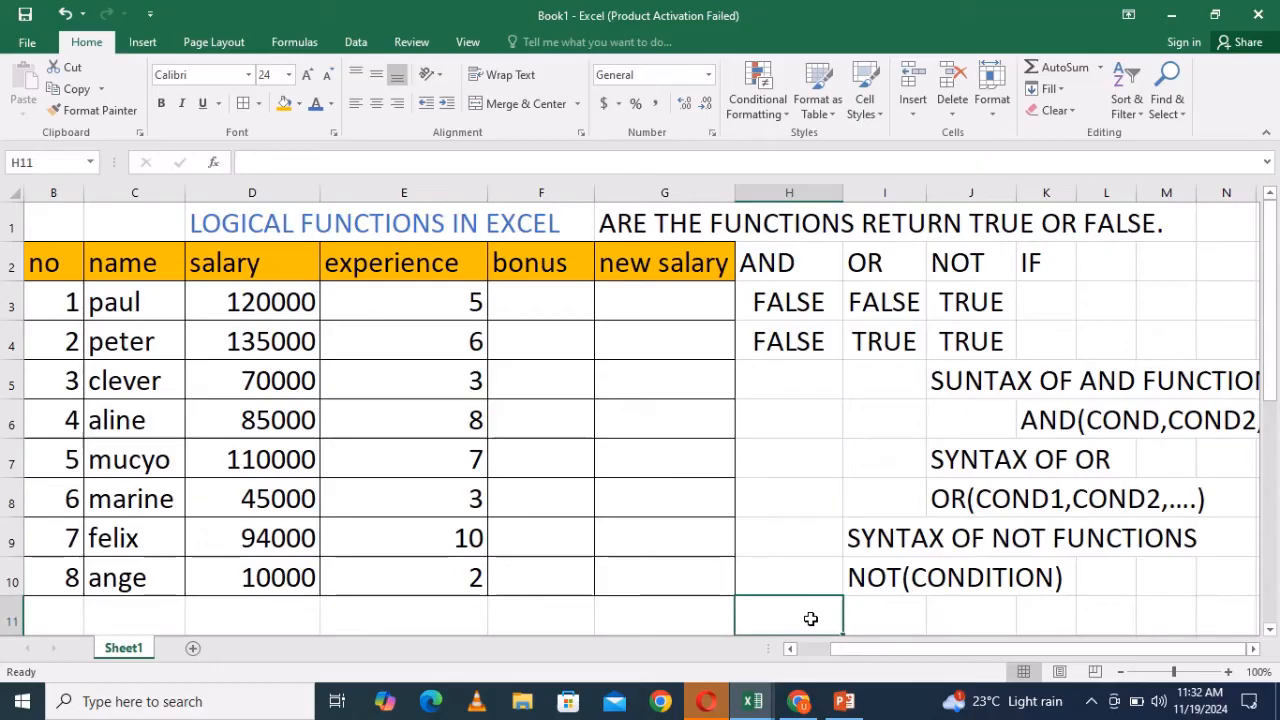
{"action": "type", "text": "SYNT"}
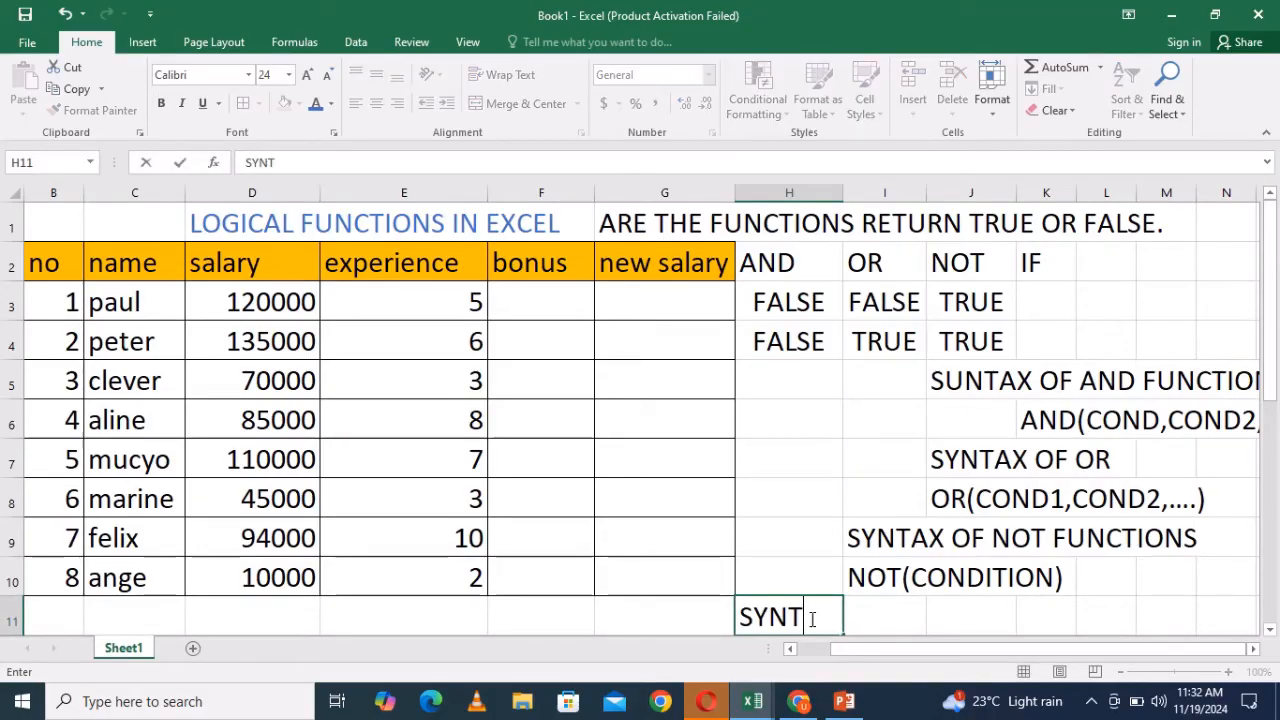
{"action": "type", "text": "AX"}
- Enter the IF syntax formula =IF(COND, TRUE,FALSE) in J11
{"action": "left_click", "coordinate": [953, 621]}
{"action": "type", "text": "=IF"}
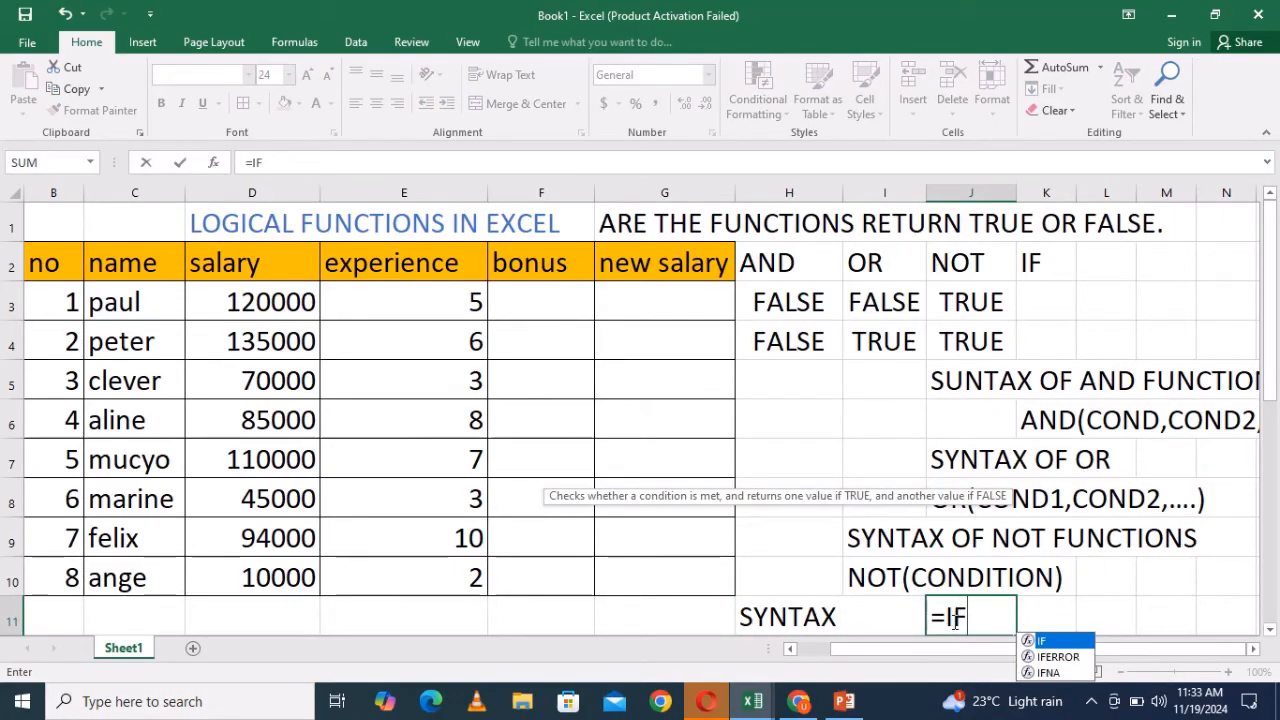
{"action": "type", "text": "("}
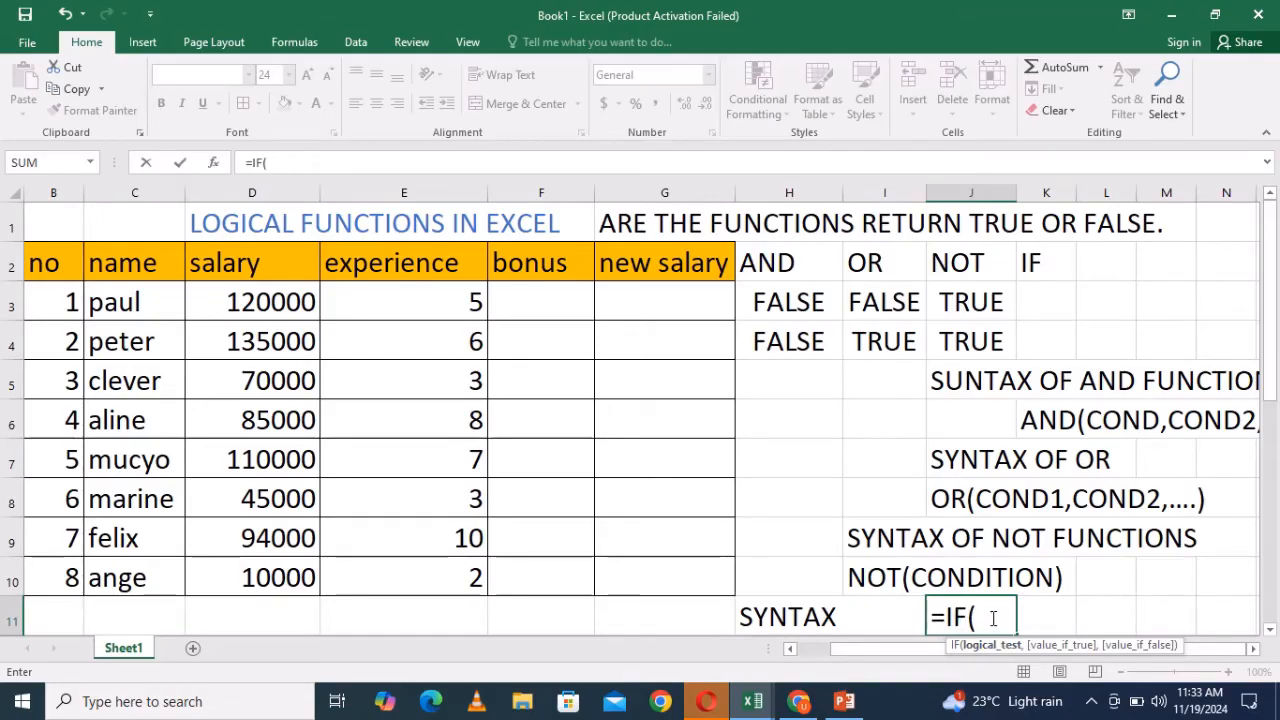
{"action": "type", "text": "CON"}
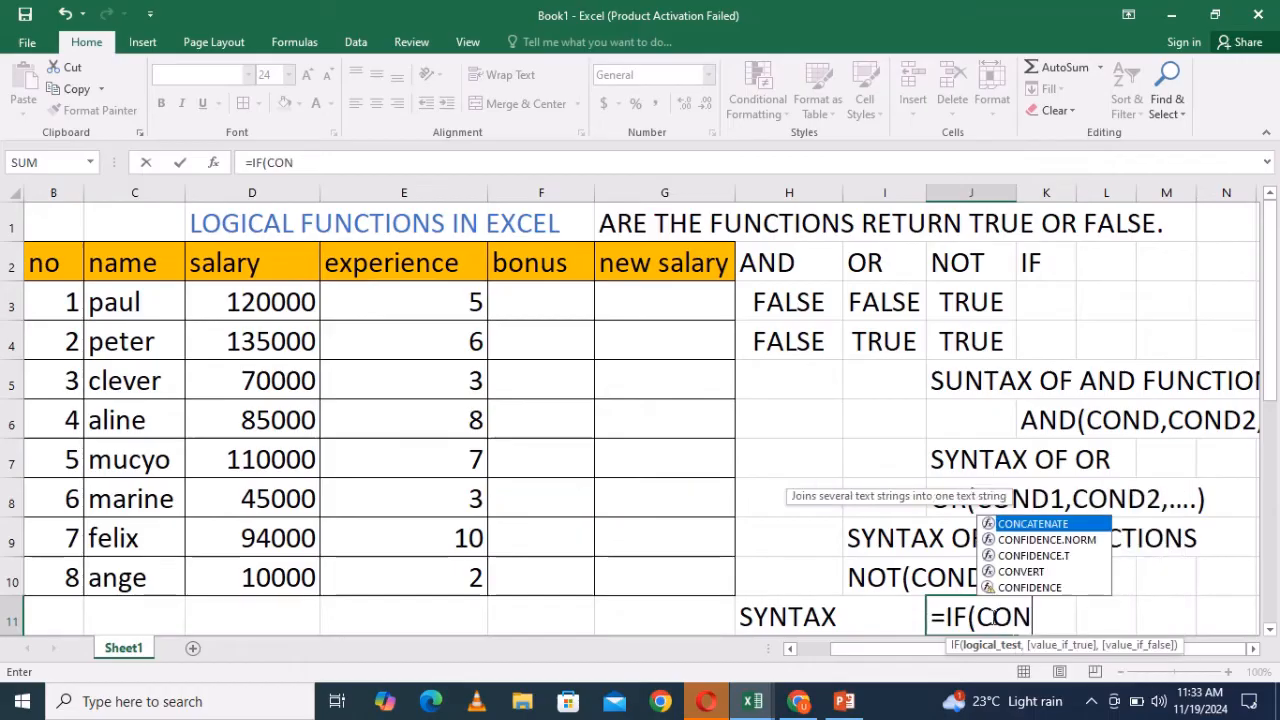
{"action": "type", "text": "D,"}
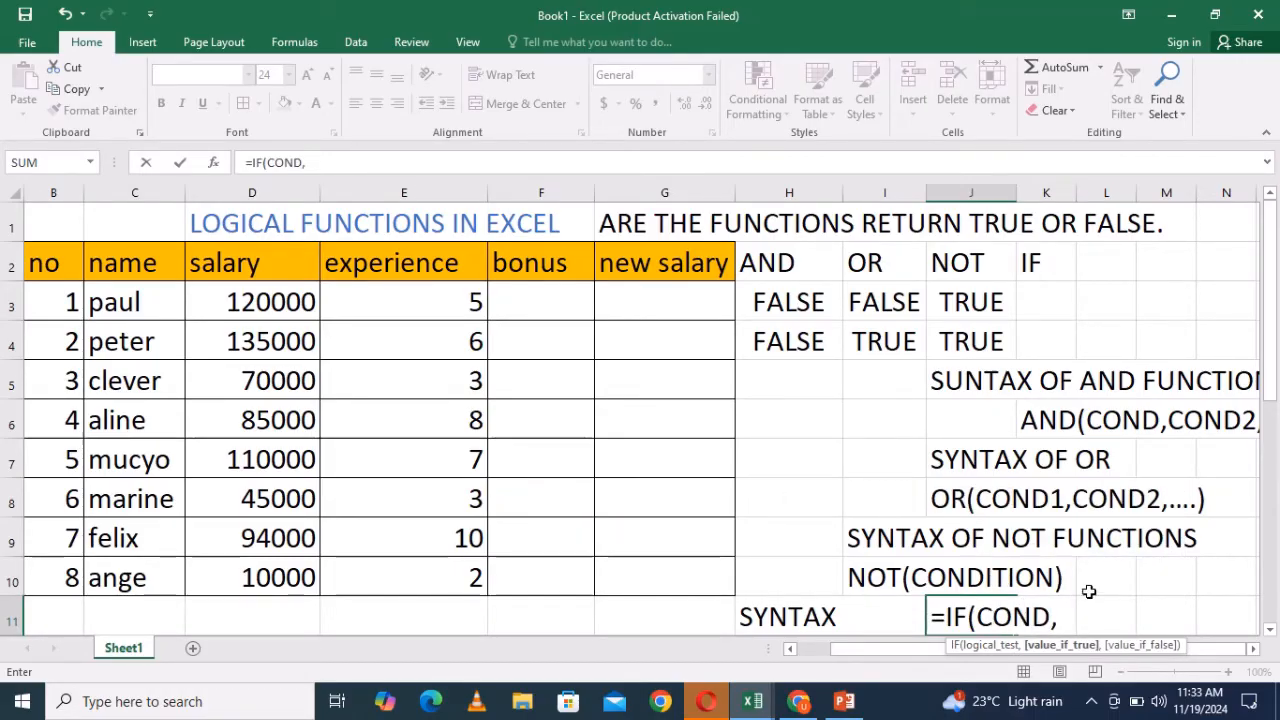
{"action": "type", "text": " TRU"}
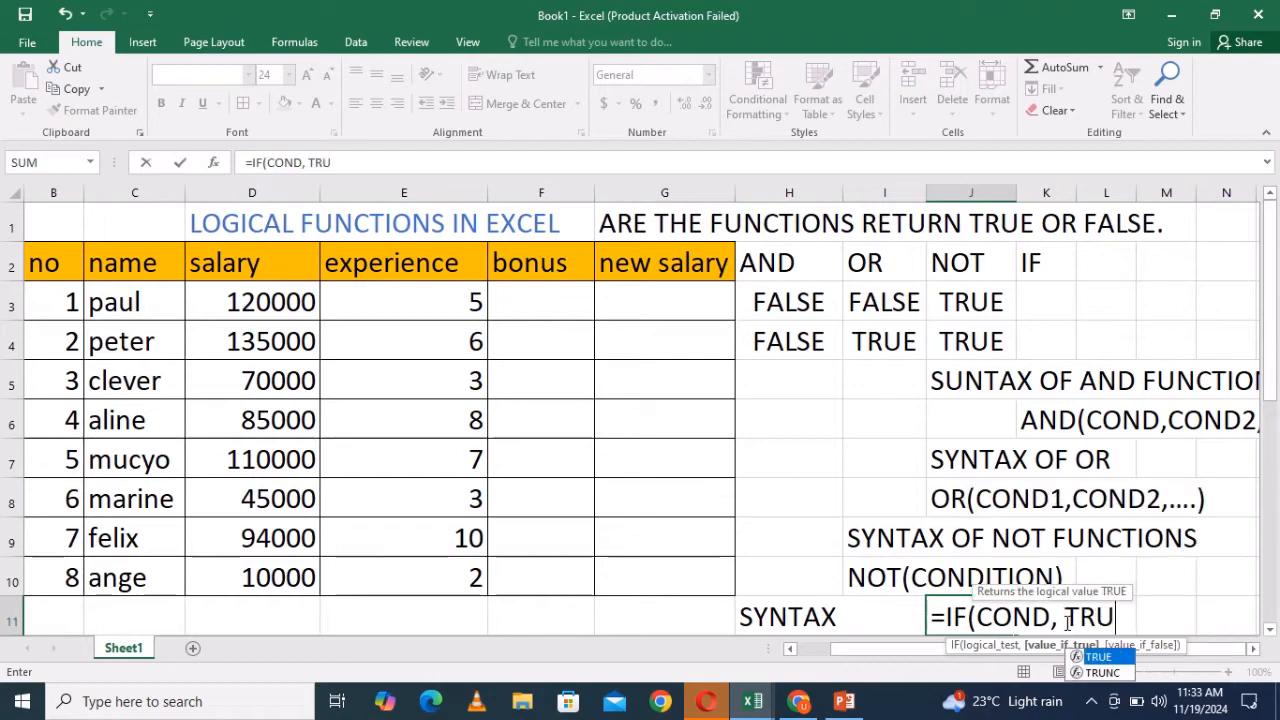
{"action": "type", "text": "E,"}
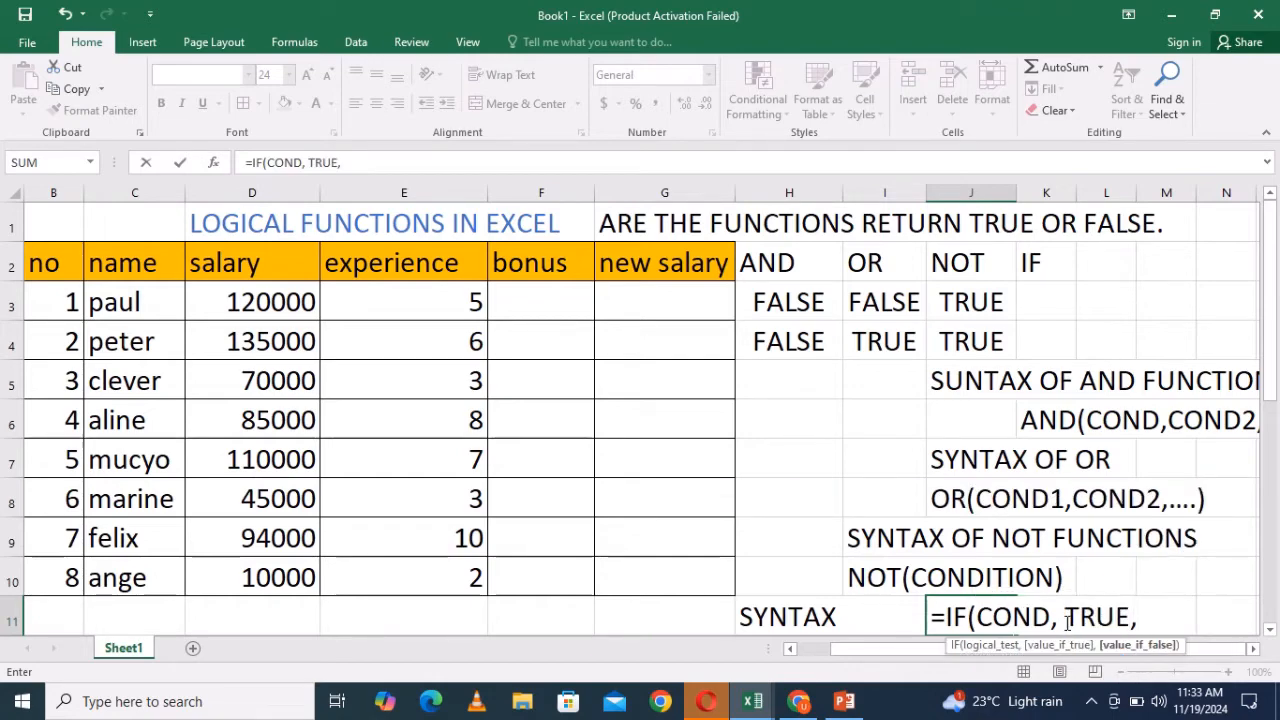
{"action": "type", "text": "FALSE"}
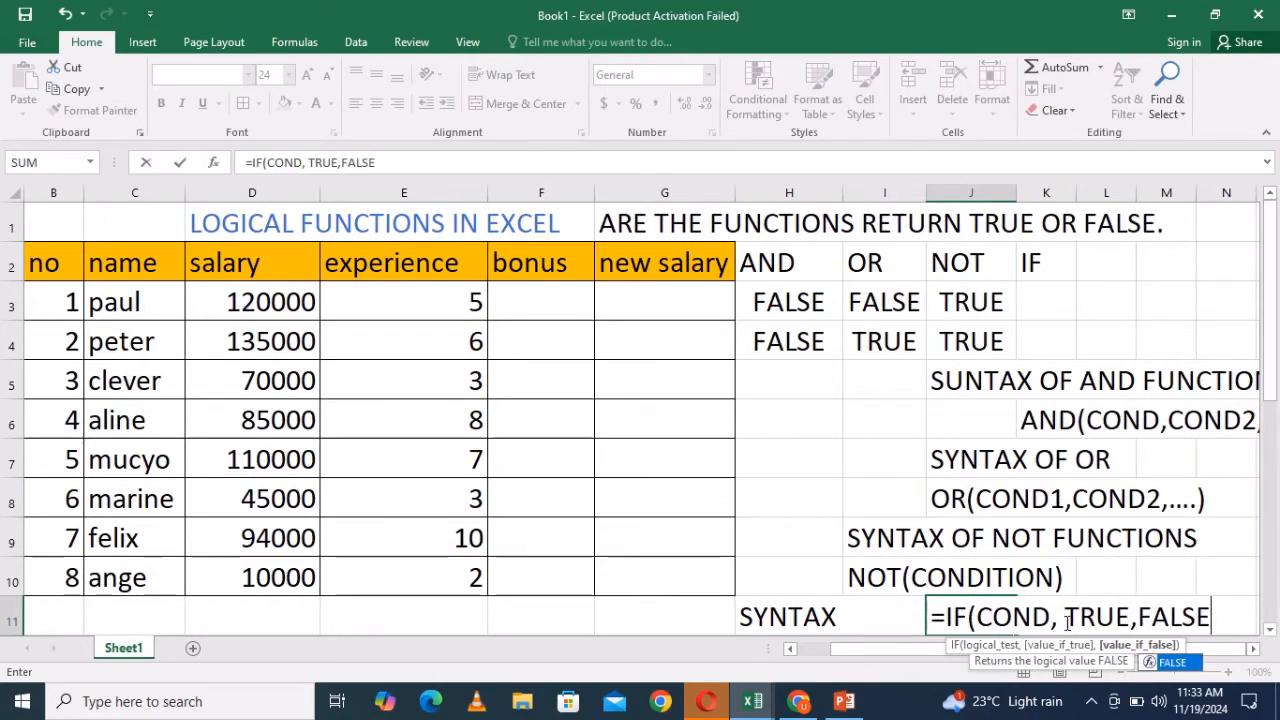
{"action": "type", "text": ")"}
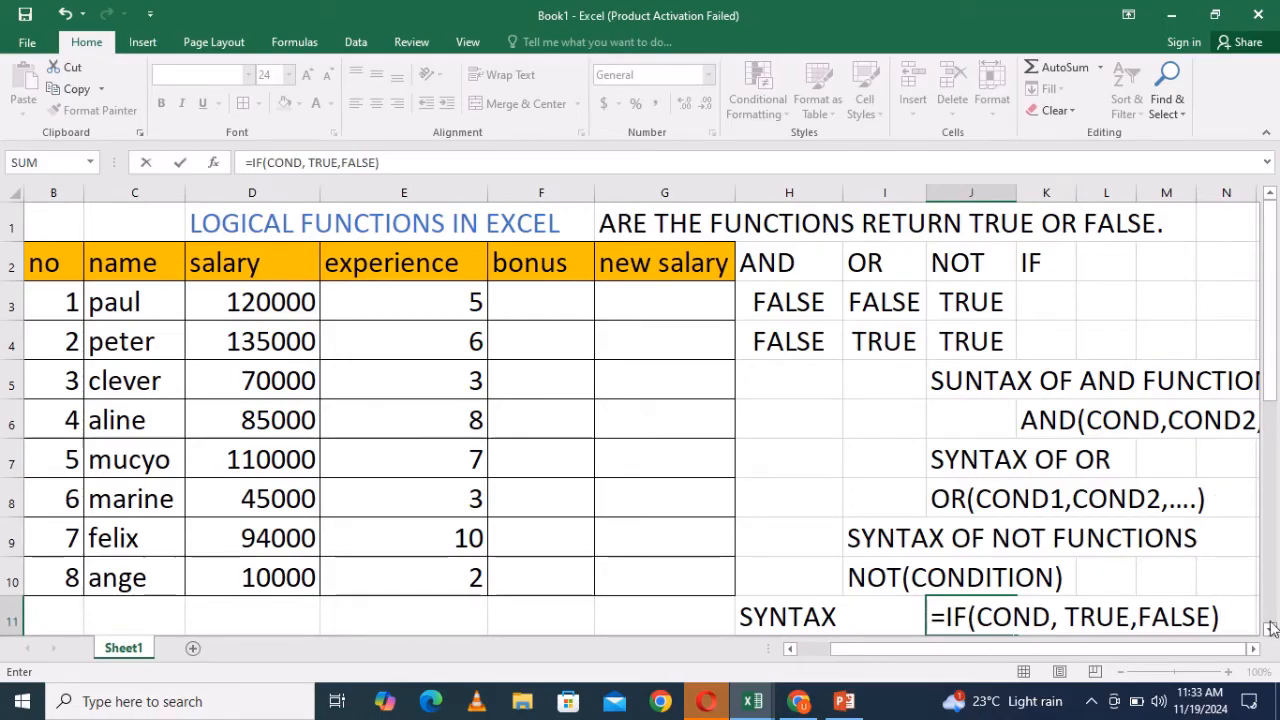
{"action": "left_click", "coordinate": [1253, 648]}
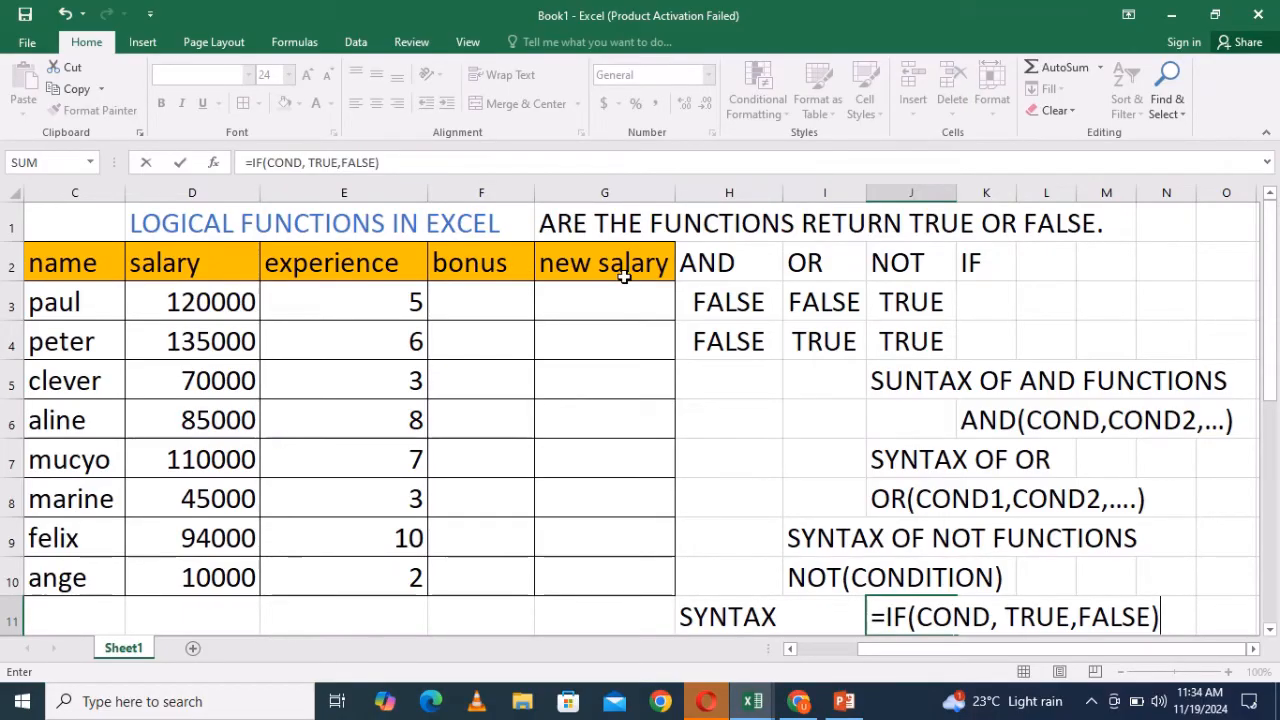
{"action": "left_click", "coordinate": [471, 308]}
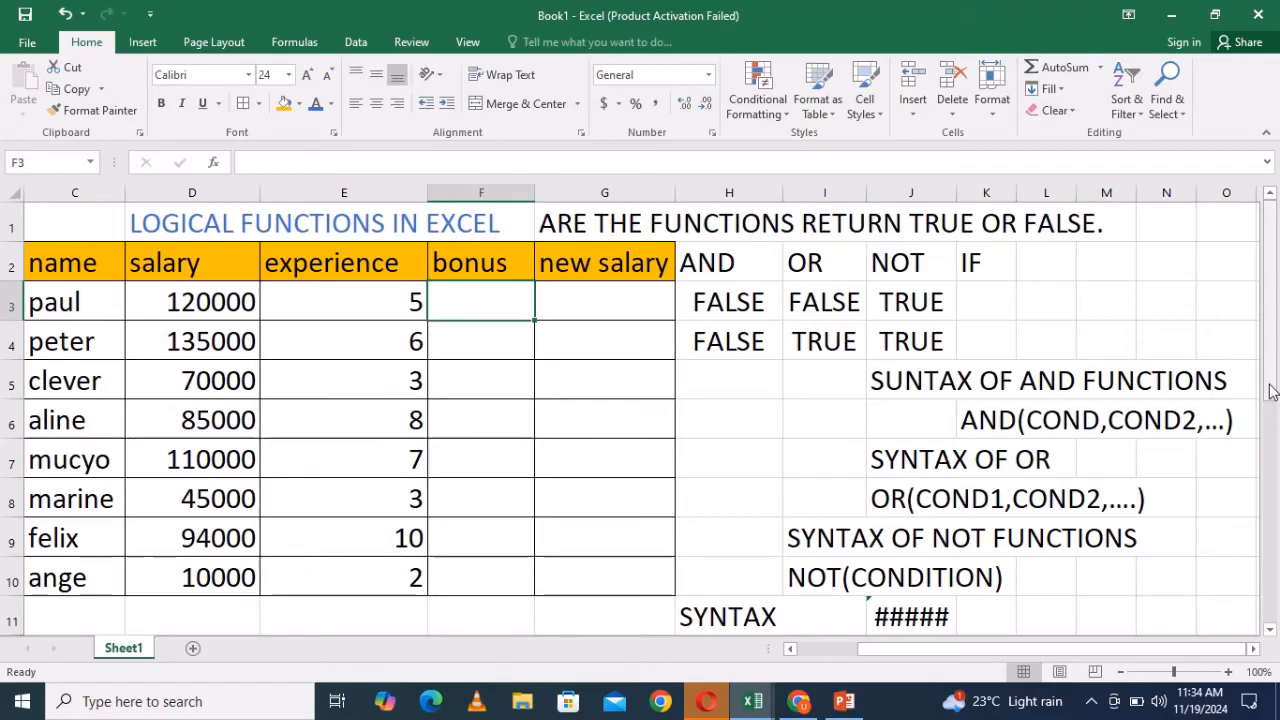
- Edit J11 to remove the leading equals sign so the IF syntax displays as text
{"action": "scroll", "coordinate": [1235, 400], "scroll_direction": "down", "scroll_amount": 2}
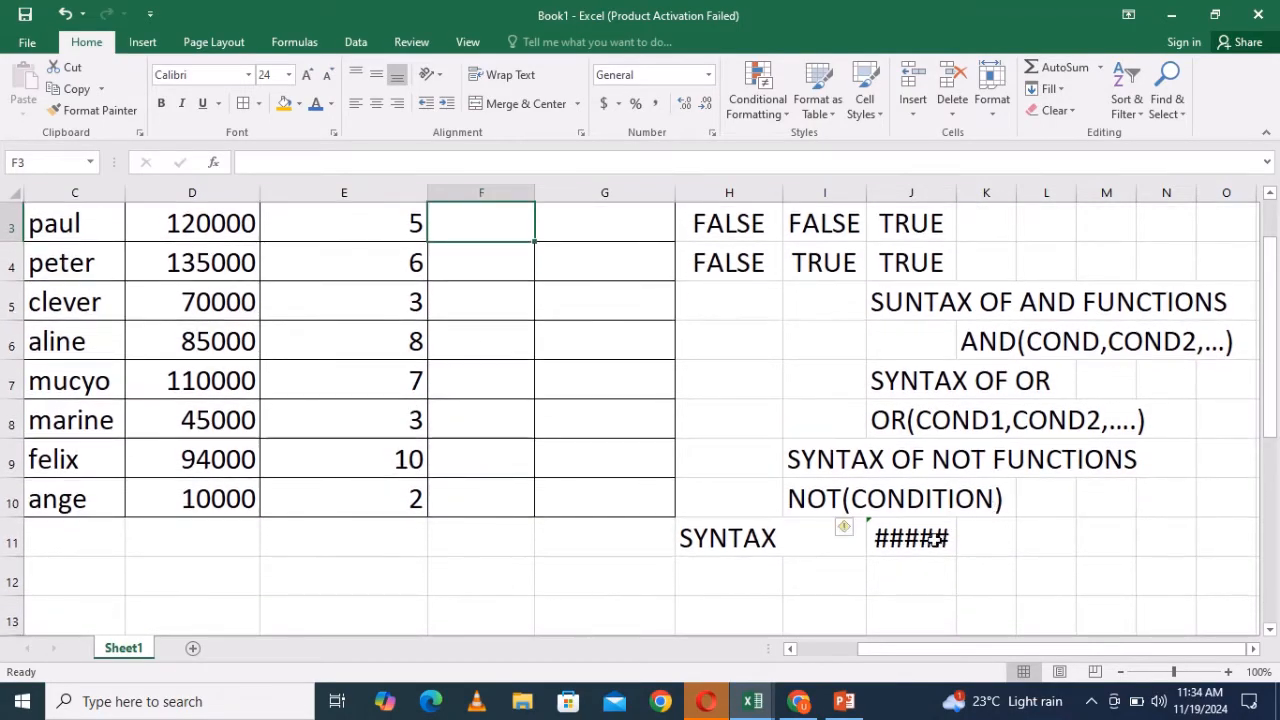
{"action": "double_click", "coordinate": [935, 540]}
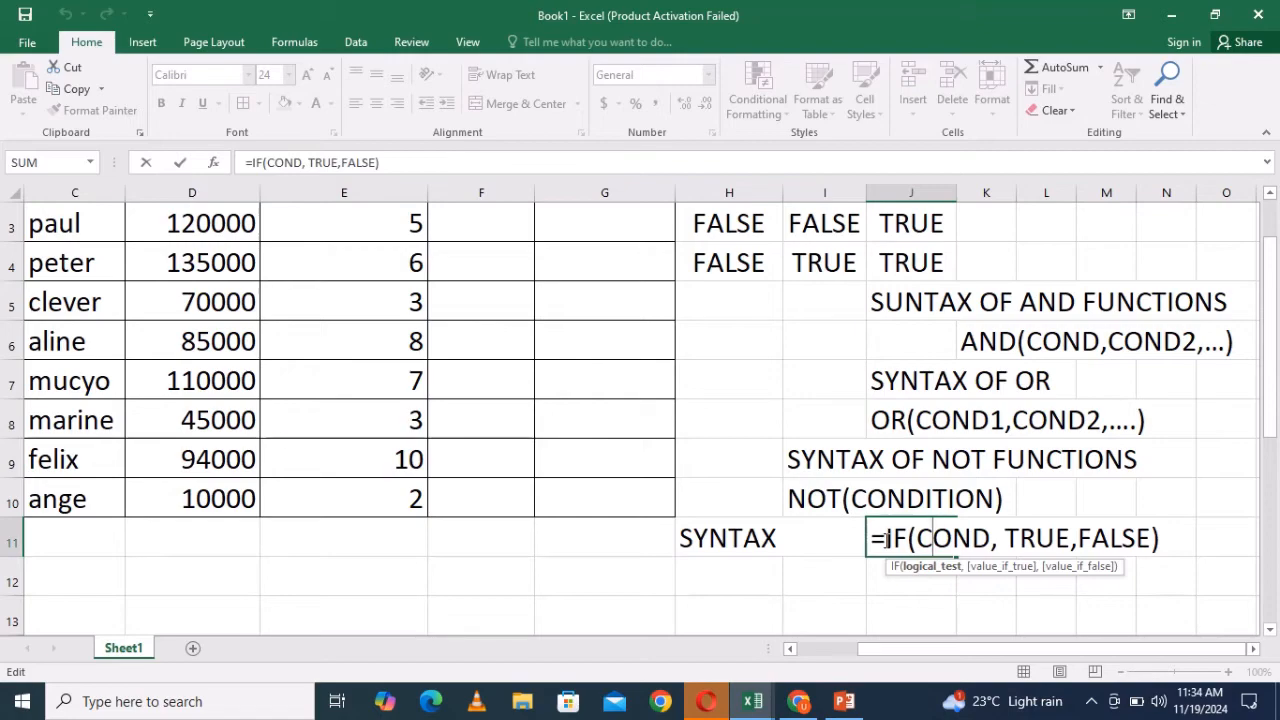
{"action": "left_click", "coordinate": [886, 540]}
{"action": "key", "text": "BackSpace"}
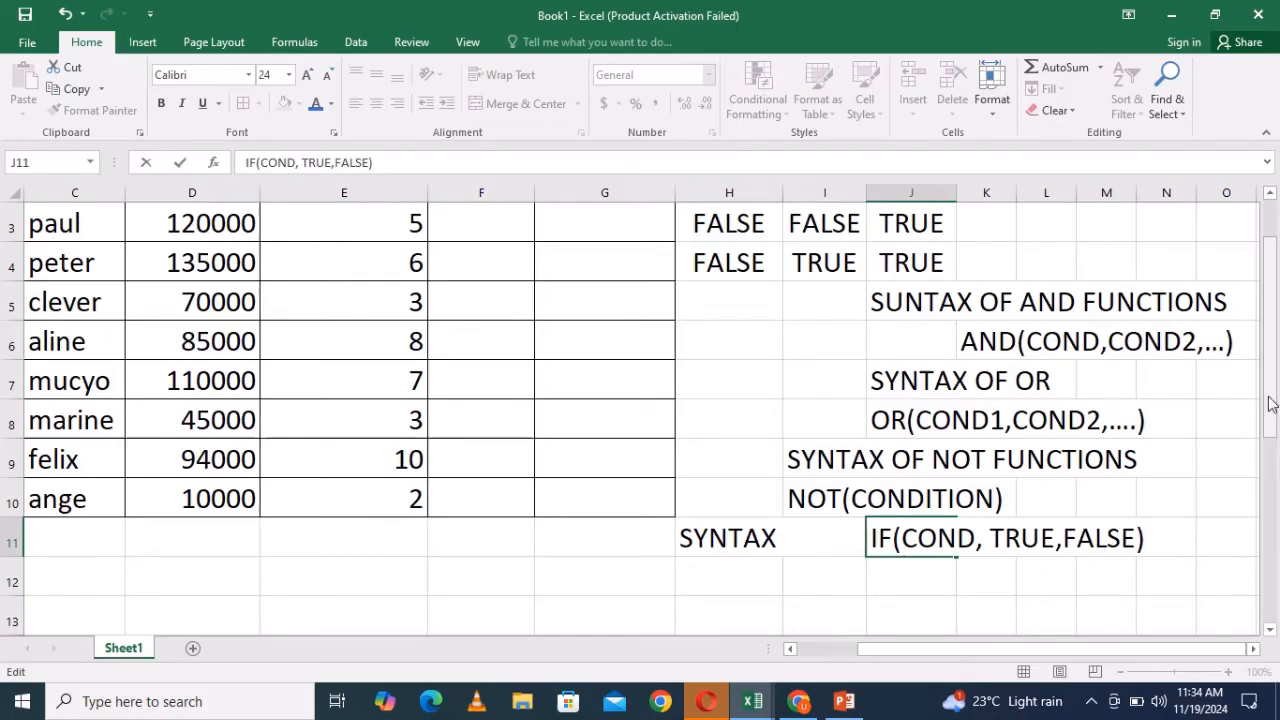
{"action": "left_click_drag", "start_coordinate": [1270, 403], "coordinate": [1270, 360]}
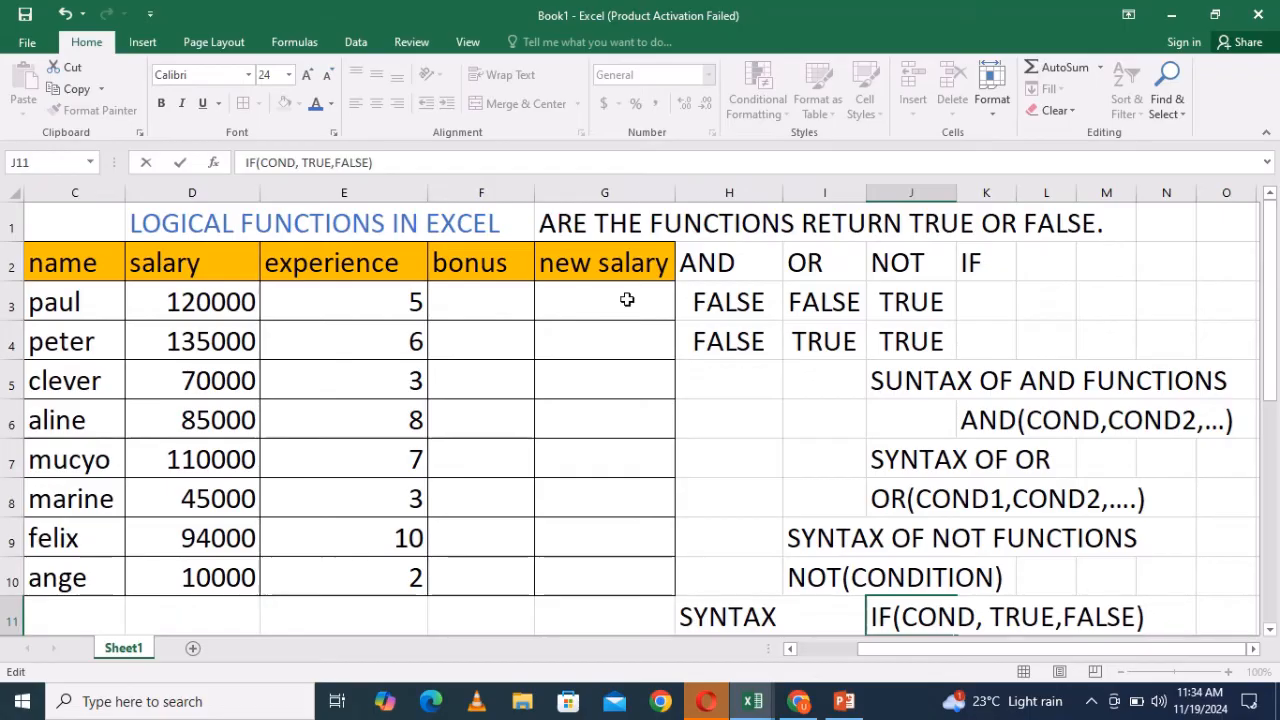
- Select rows 1 through 11 and set their font size to 22
{"action": "left_click", "coordinate": [8, 229]}
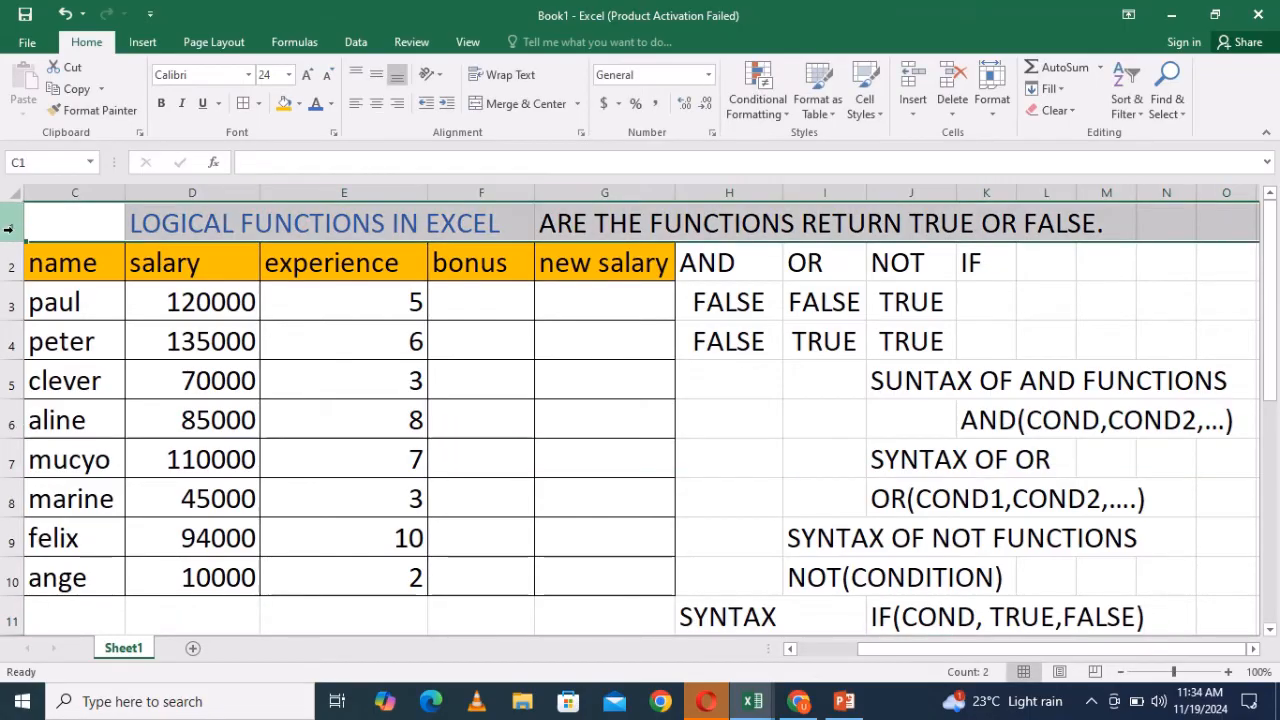
{"action": "left_click_drag", "start_coordinate": [8, 229], "coordinate": [18, 590]}
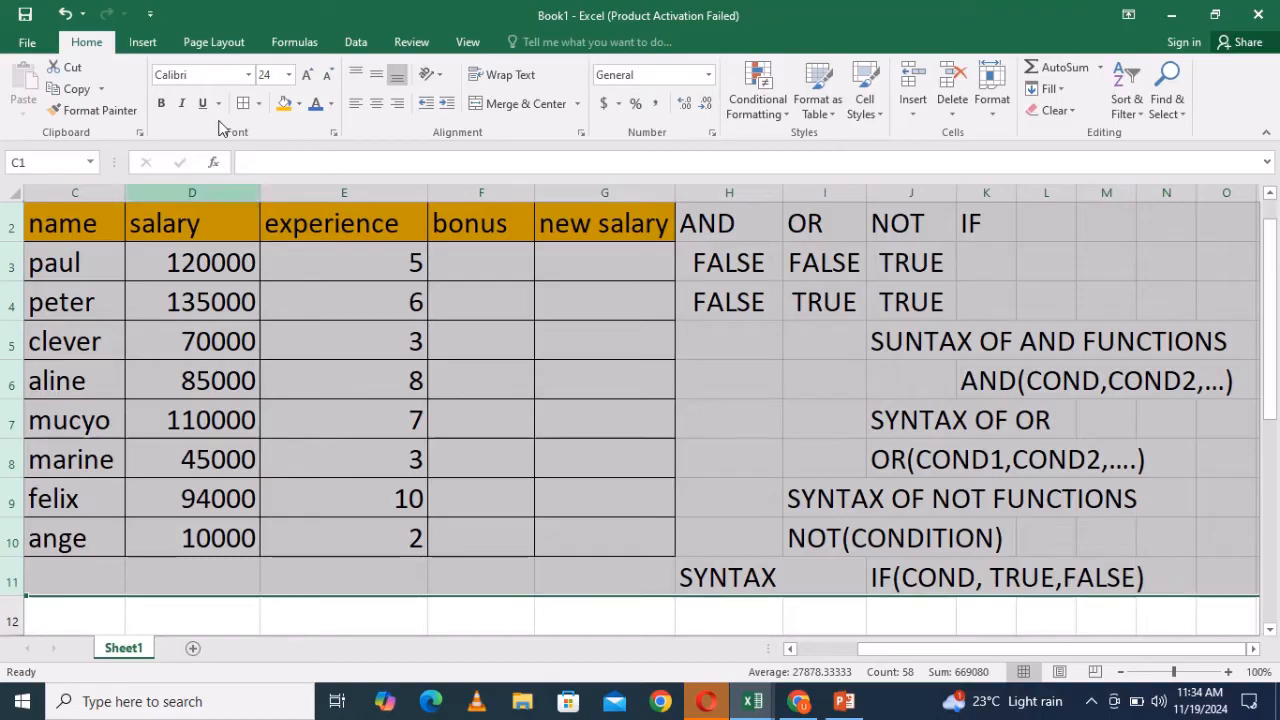
{"action": "left_click", "coordinate": [288, 74]}
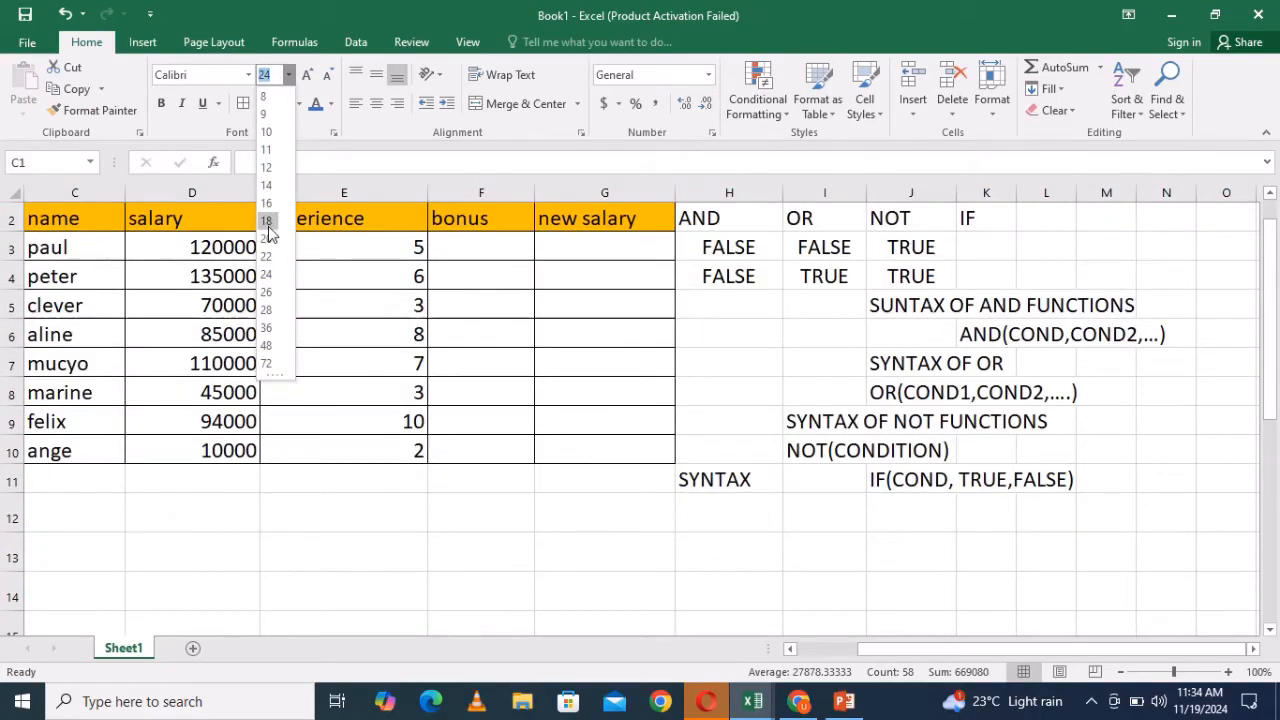
{"action": "left_click", "coordinate": [266, 257]}
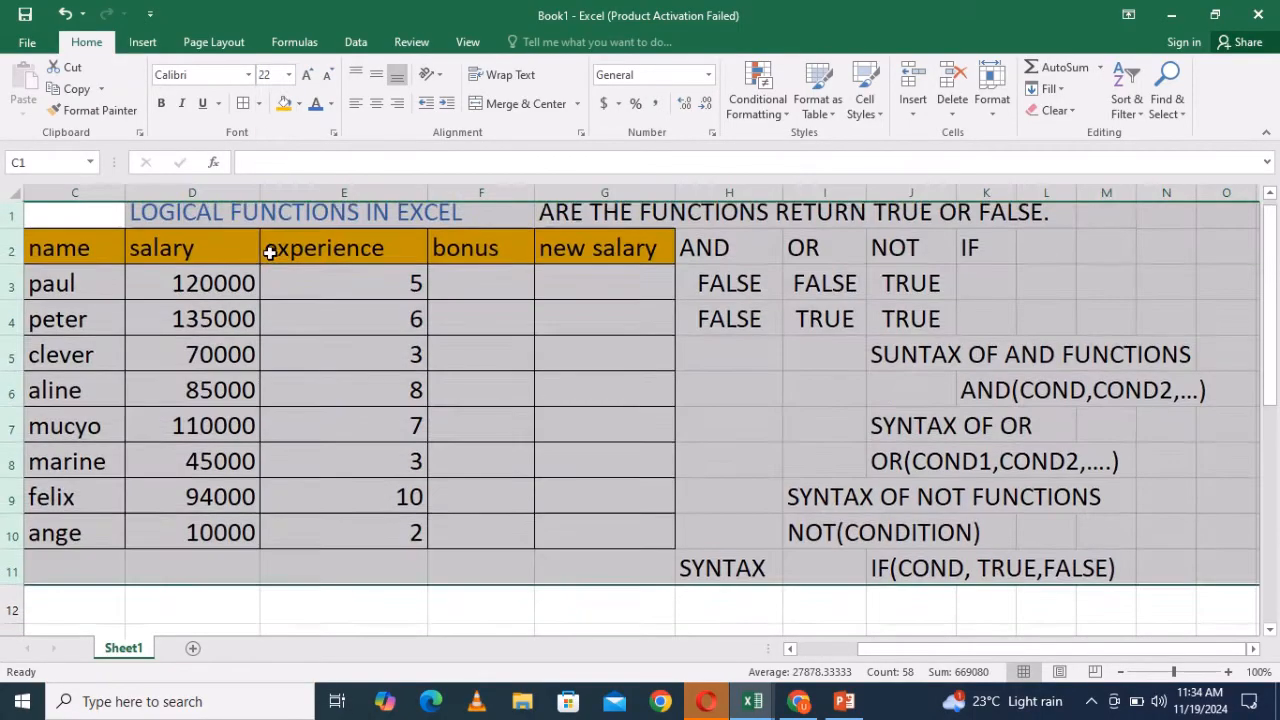
{"action": "left_click", "coordinate": [1226, 510]}
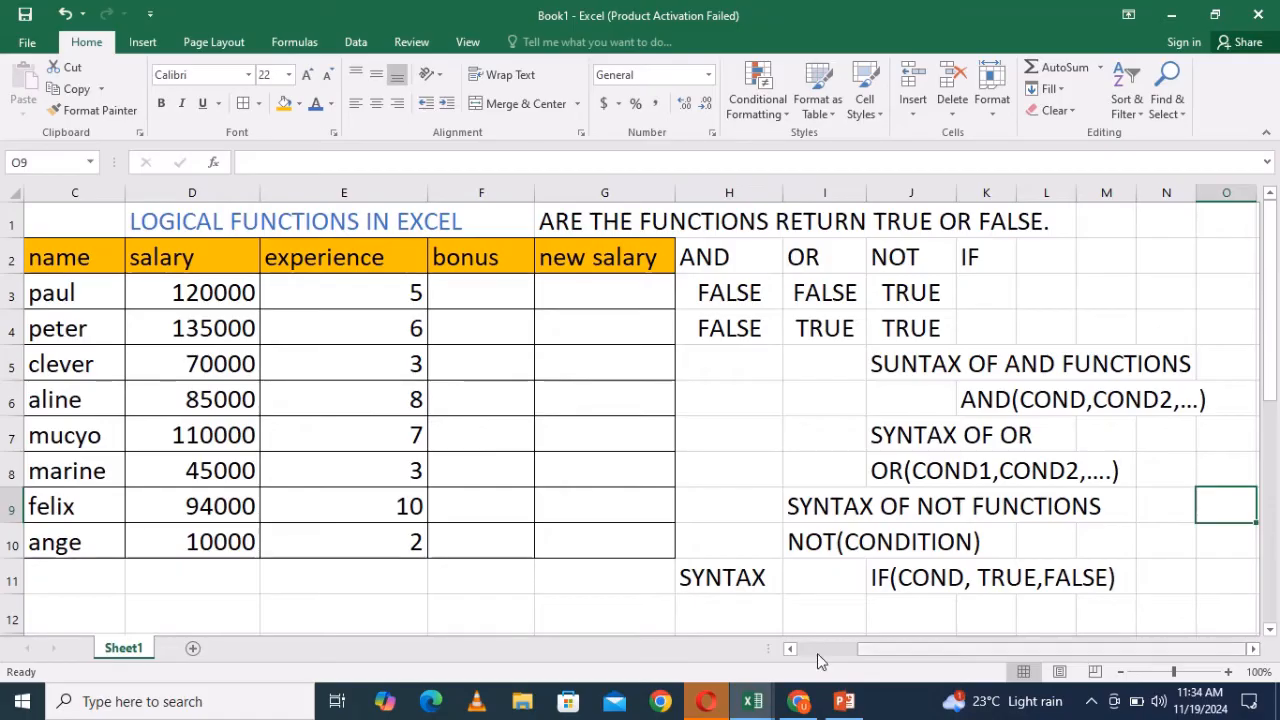
{"action": "left_click", "coordinate": [791, 649]}
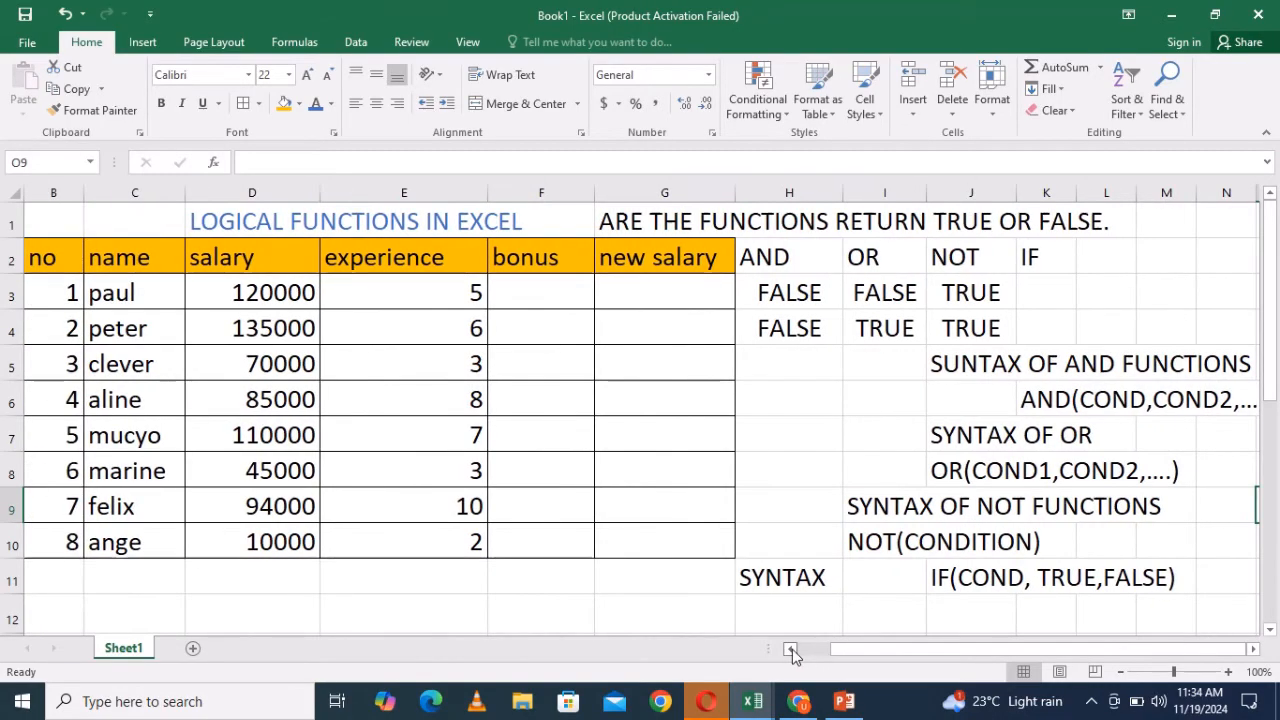
{"action": "left_click", "coordinate": [1254, 649]}
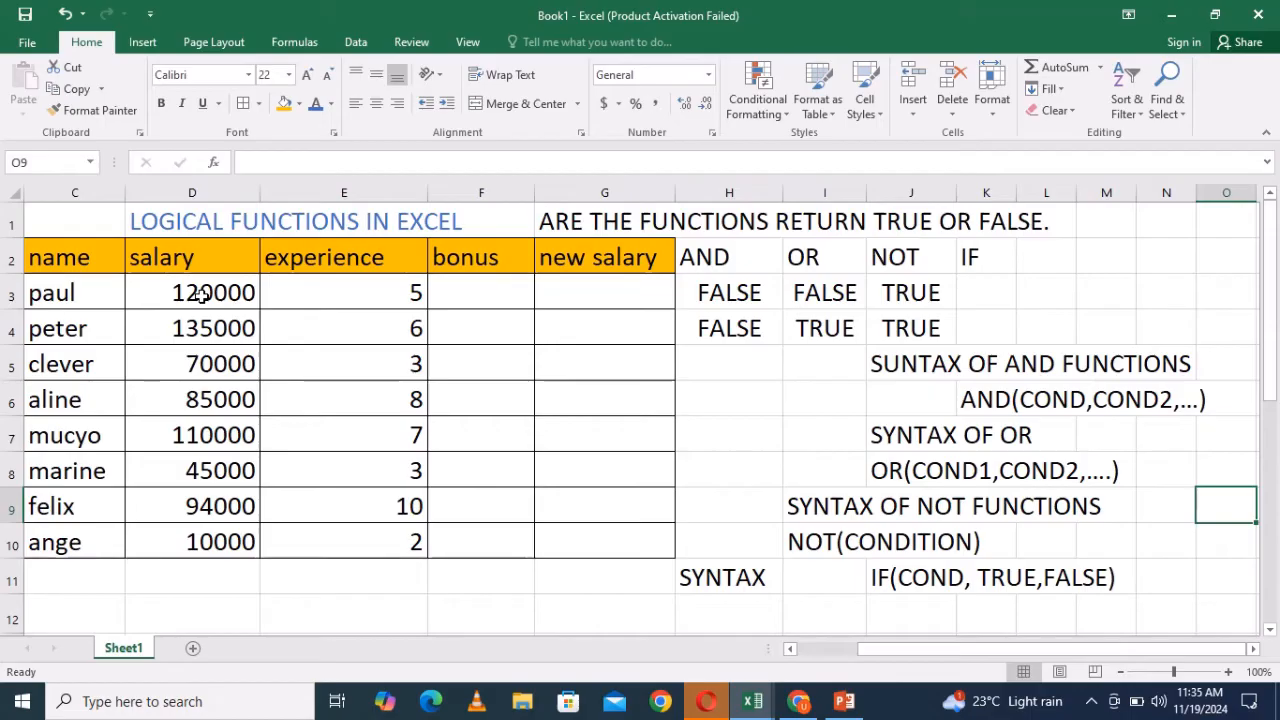
{"action": "left_click", "coordinate": [461, 295]}
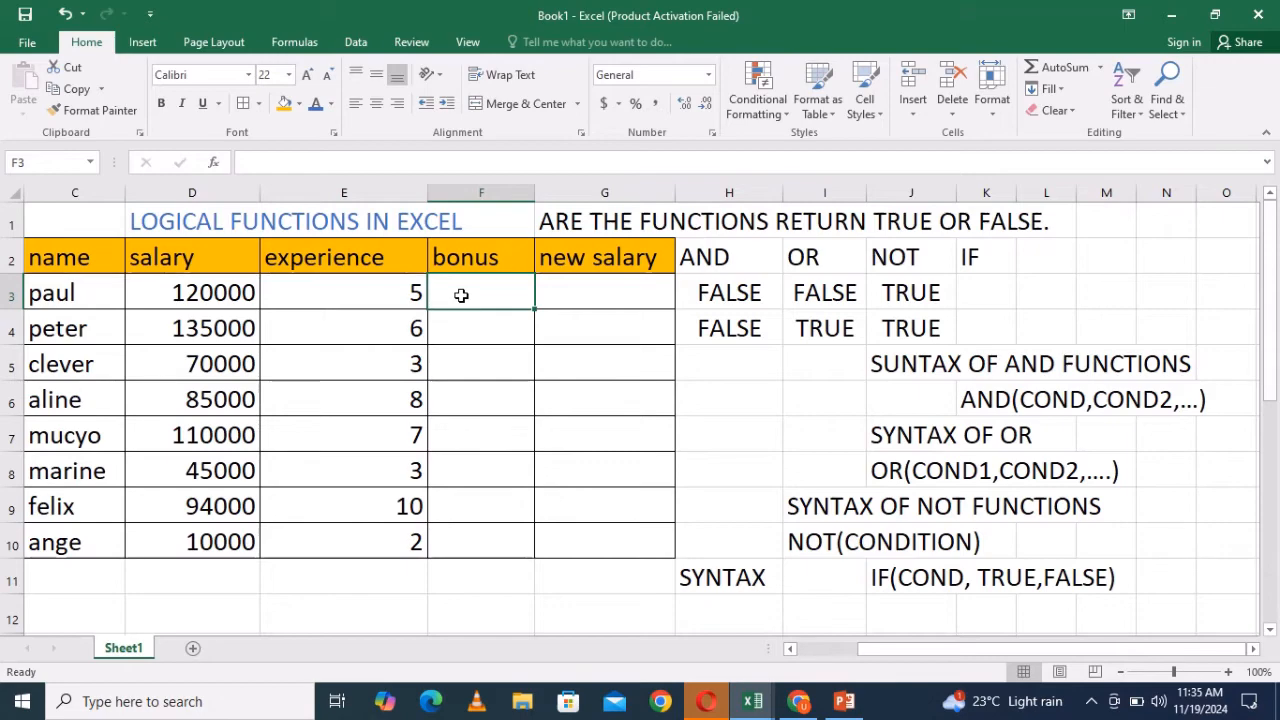
{"action": "type", "text": "="}
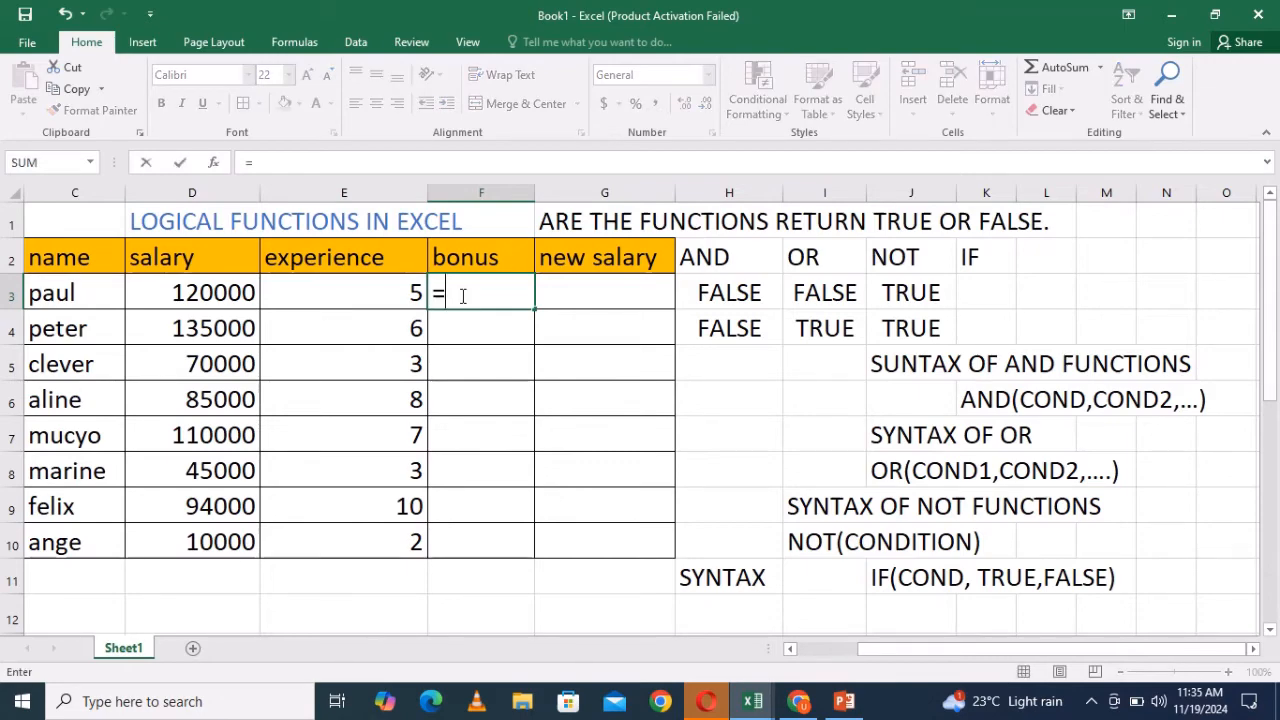
{"action": "key", "text": "BackSpace"}
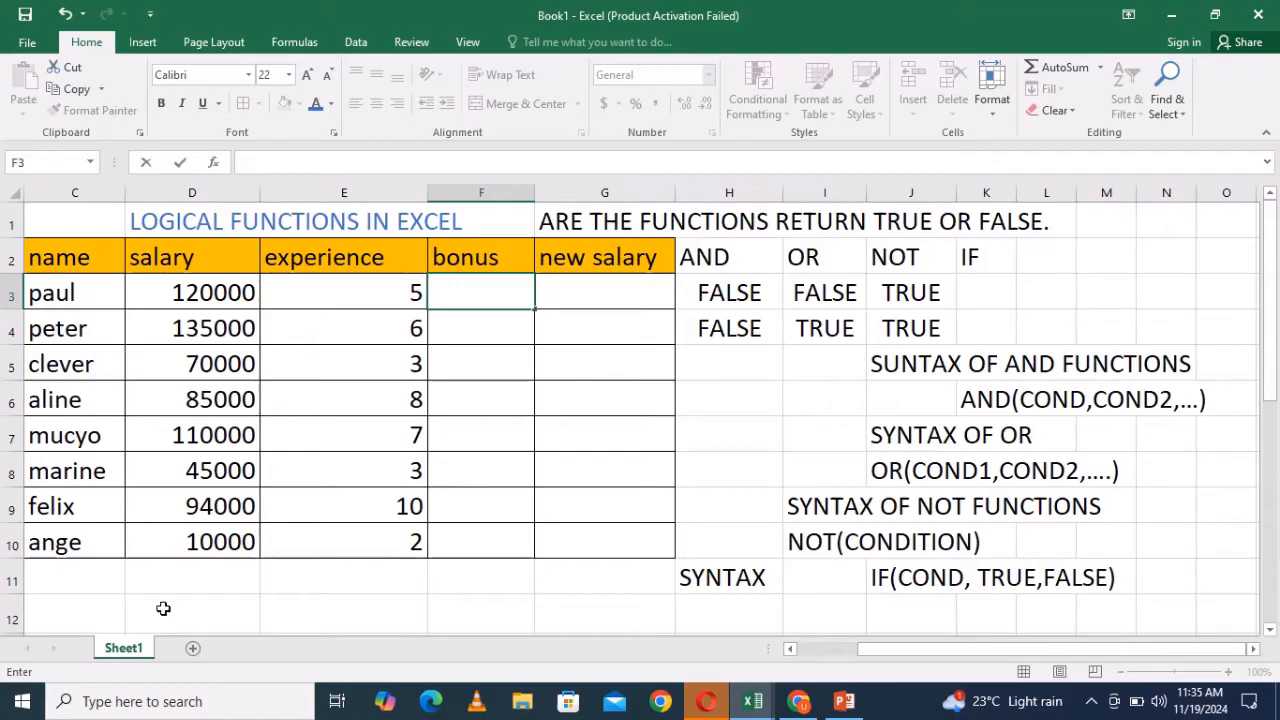
- Write the note "bonus of 10 % to all employees with salary less than" in C11
{"action": "left_click", "coordinate": [91, 573]}
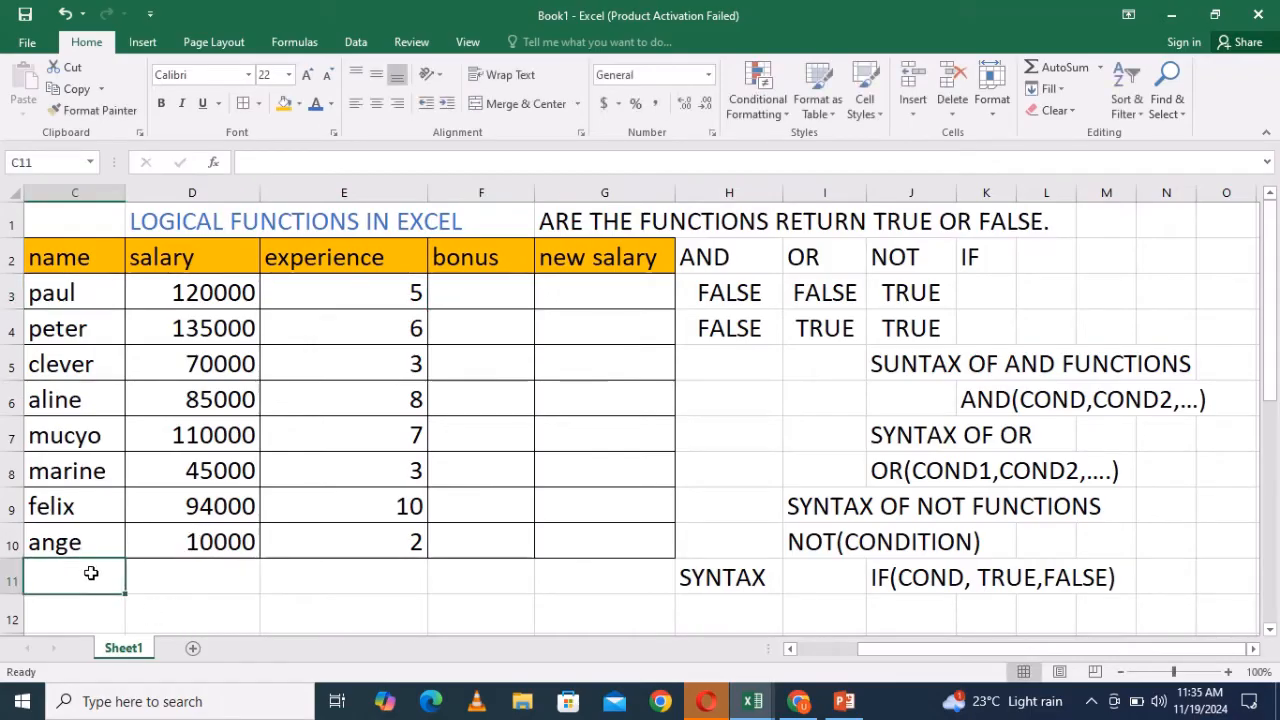
{"action": "type", "text": "BONUS"}
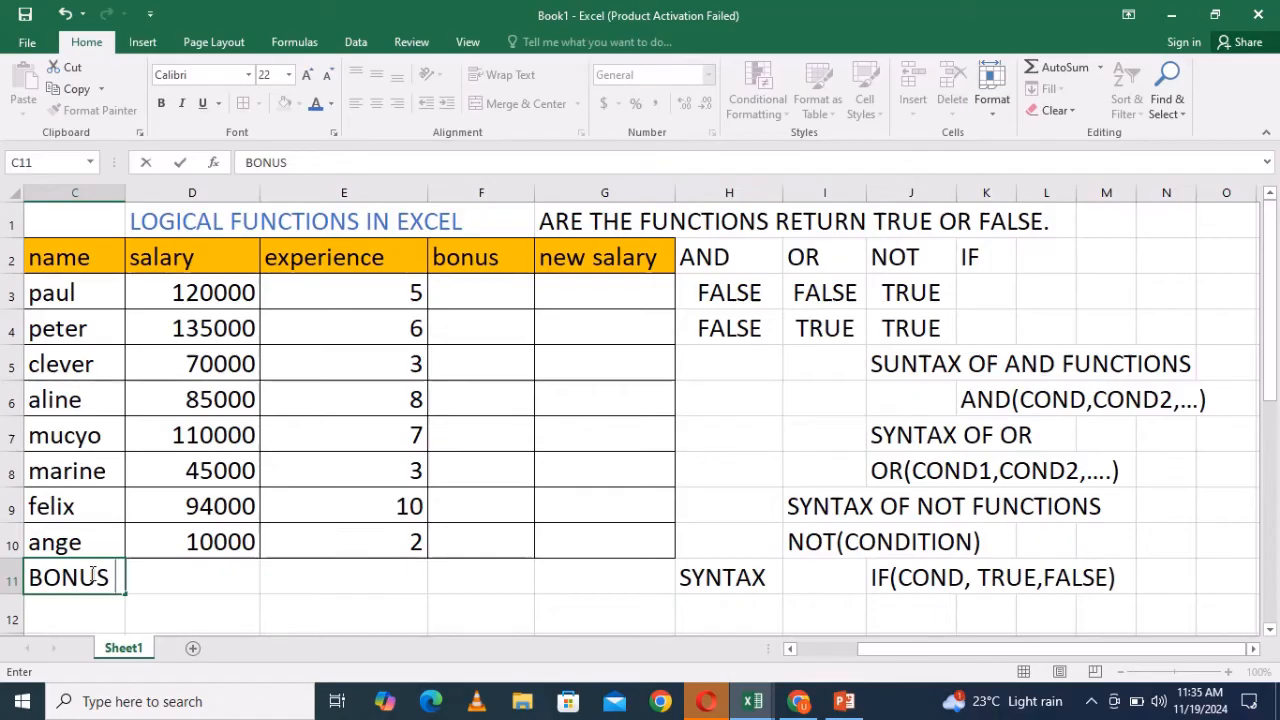
{"action": "key", "text": "BackSpace"}
{"action": "key", "text": "BackSpace"}
{"action": "key", "text": "BackSpace"}
{"action": "key", "text": "BackSpace"}
{"action": "key", "text": "BackSpace"}
{"action": "key", "text": "BackSpace"}
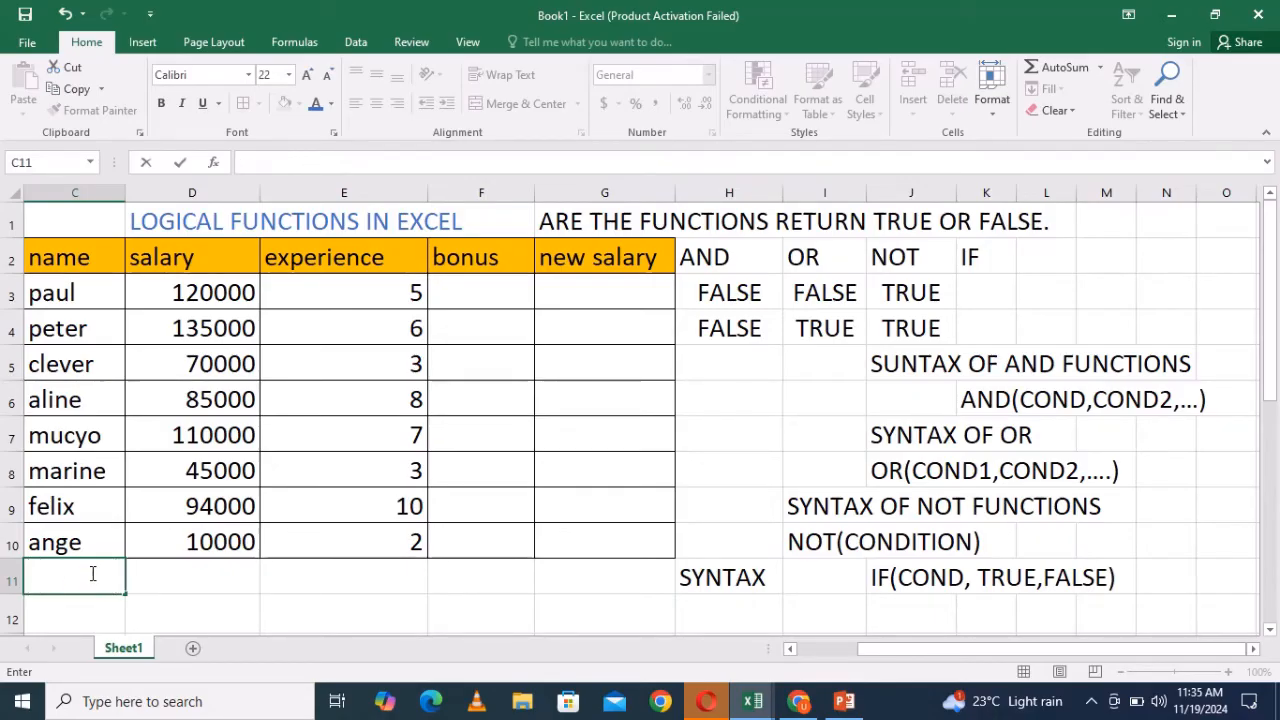
{"action": "type", "text": "bonus o"}
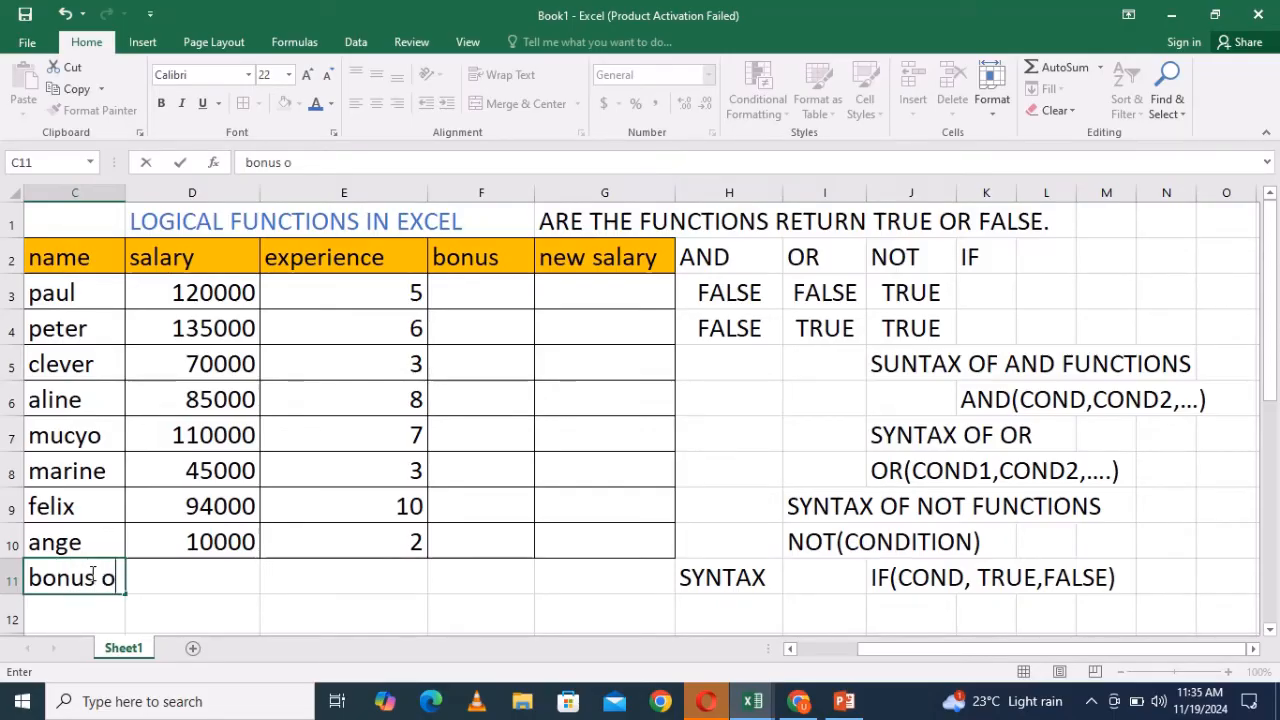
{"action": "type", "text": "f 10 p"}
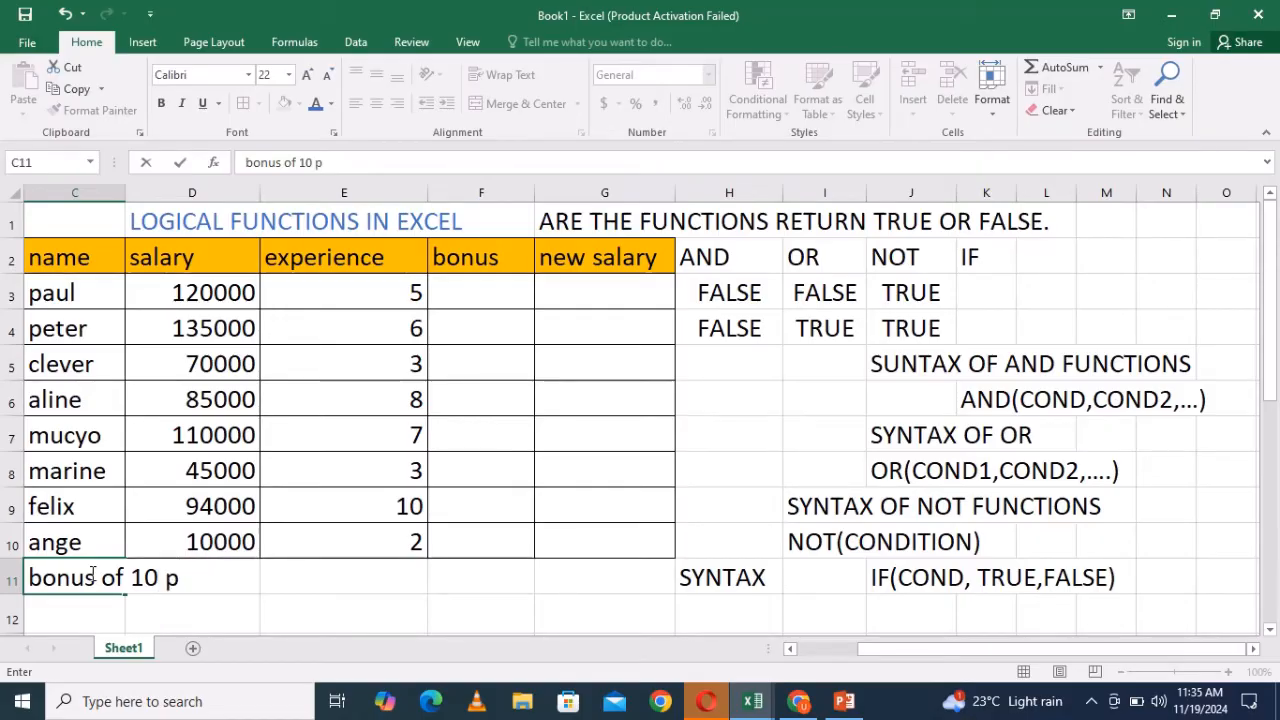
{"action": "key", "text": "BackSpace"}
{"action": "type", "text": "% to al"}
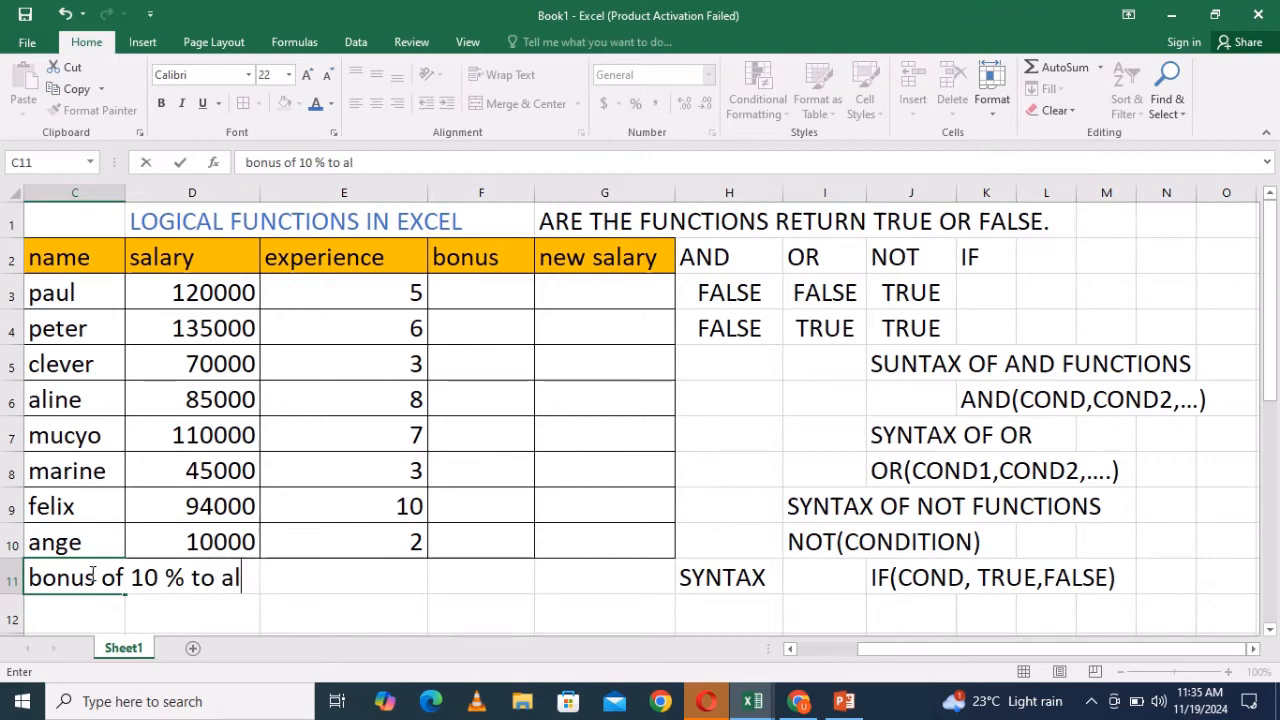
{"action": "type", "text": "l emp"}
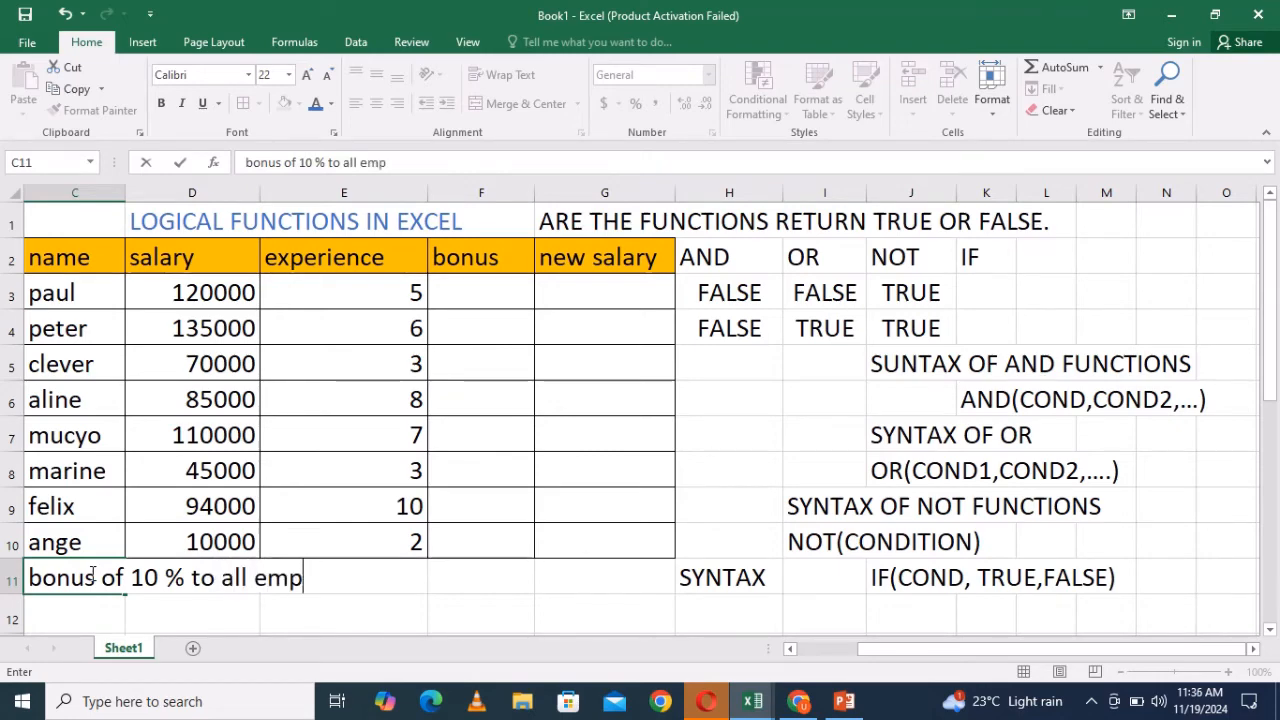
{"action": "type", "text": "loyees"}
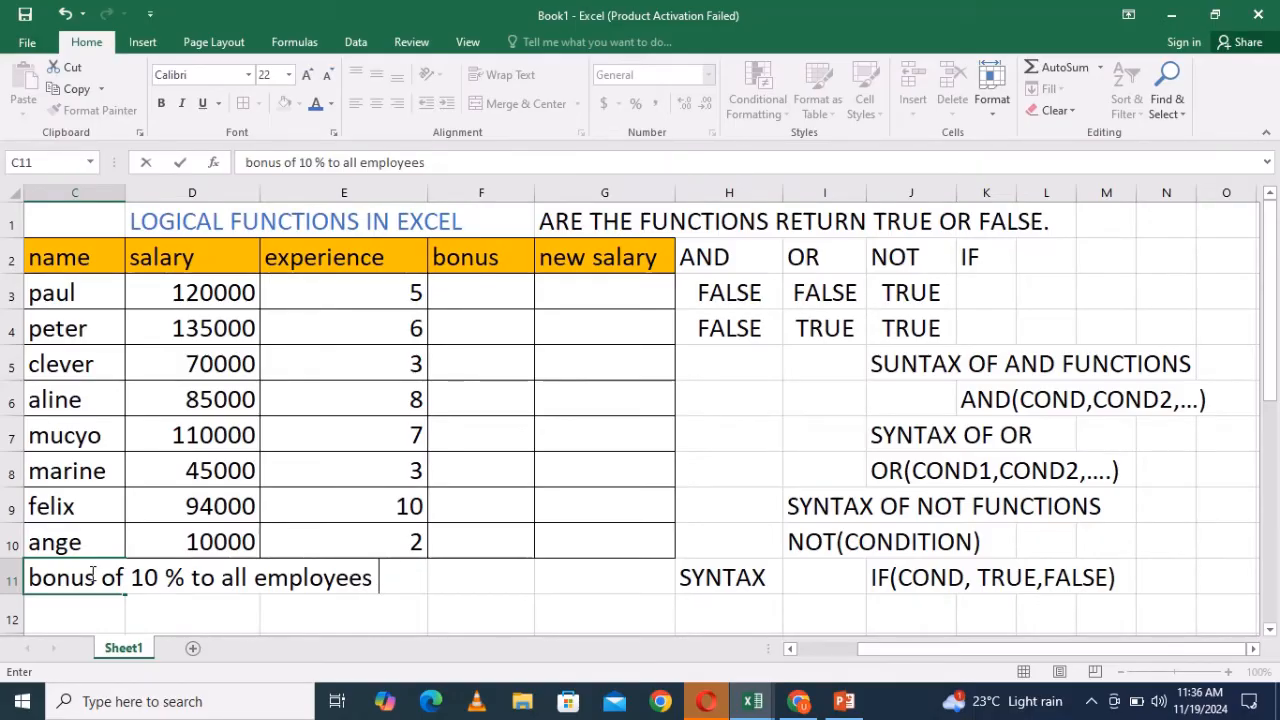
{"action": "type", "text": " with salary"}
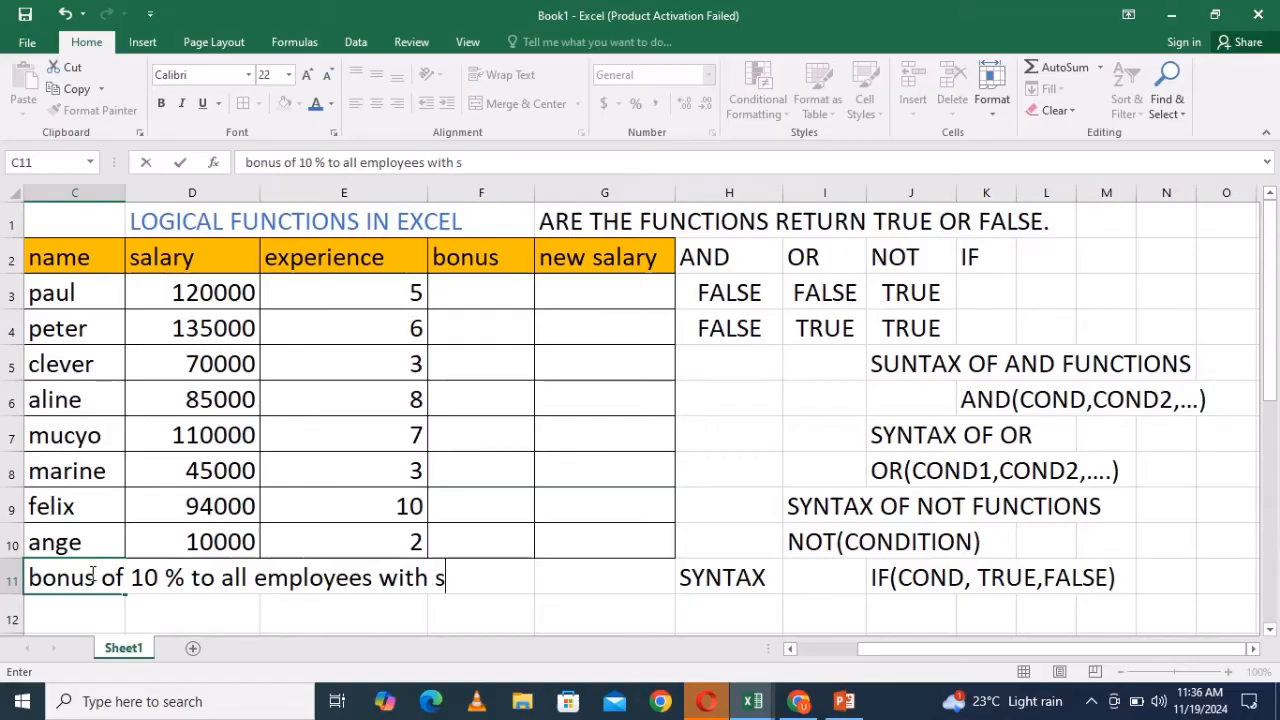
{"action": "type", "text": " less"}
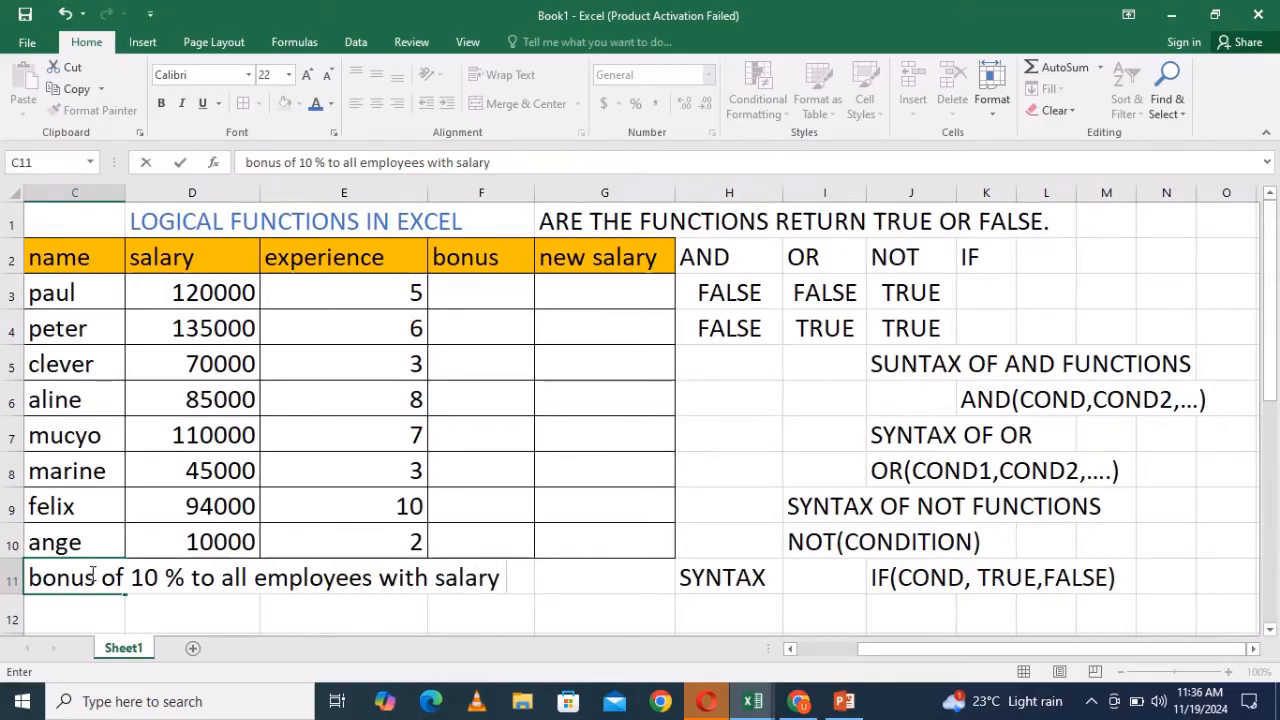
{"action": "type", "text": " than"}
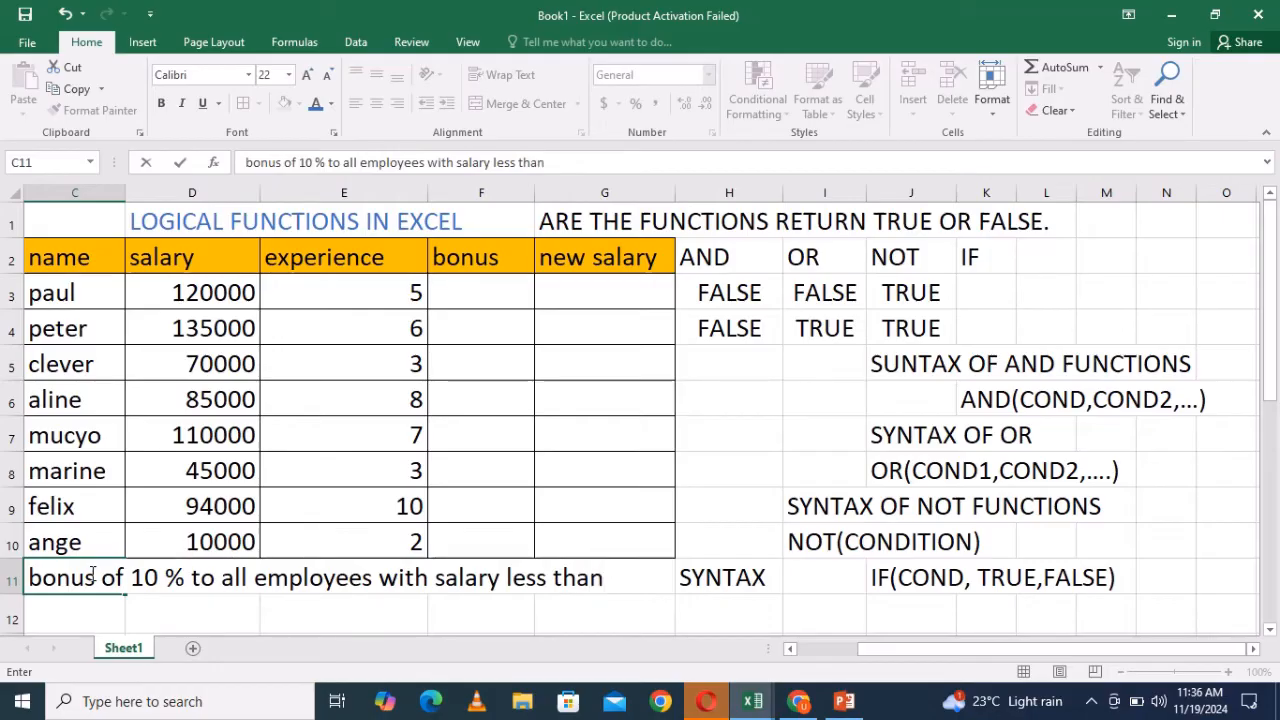
{"action": "left_click", "coordinate": [41, 608]}
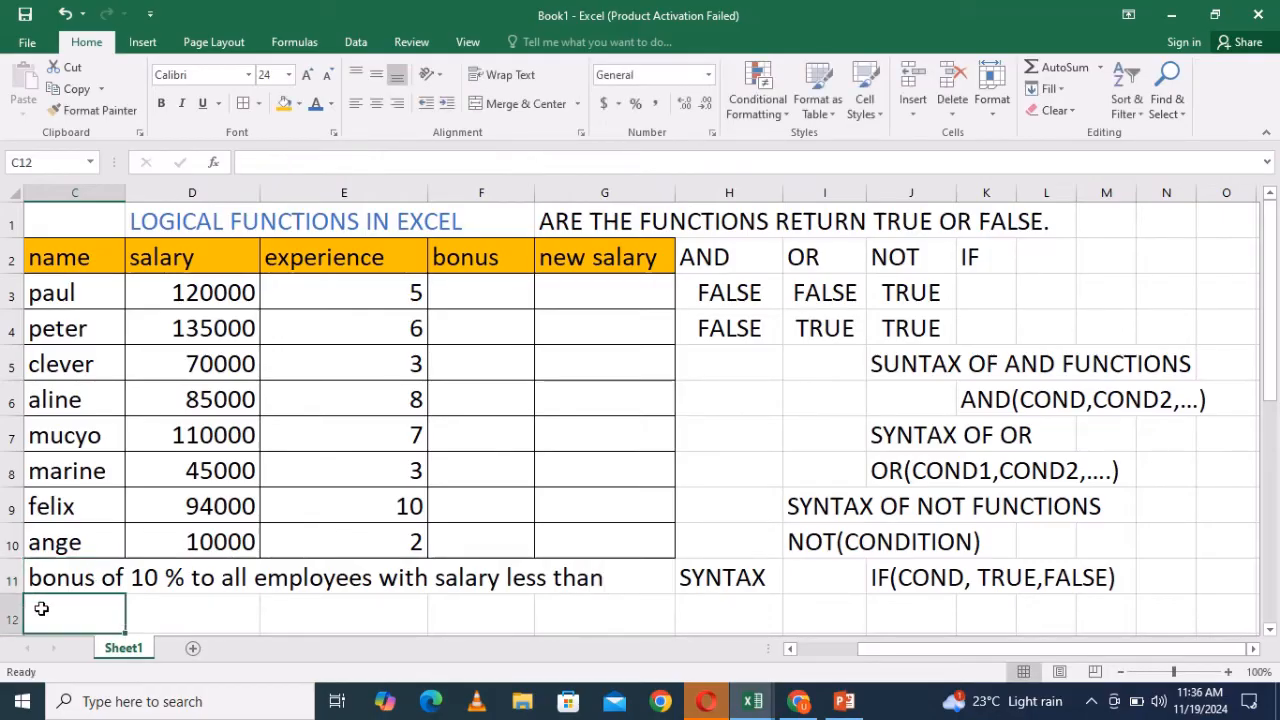
- Continue the note in C12 with "100000 and 5 % to the remaining."
{"action": "type", "text": "1"}
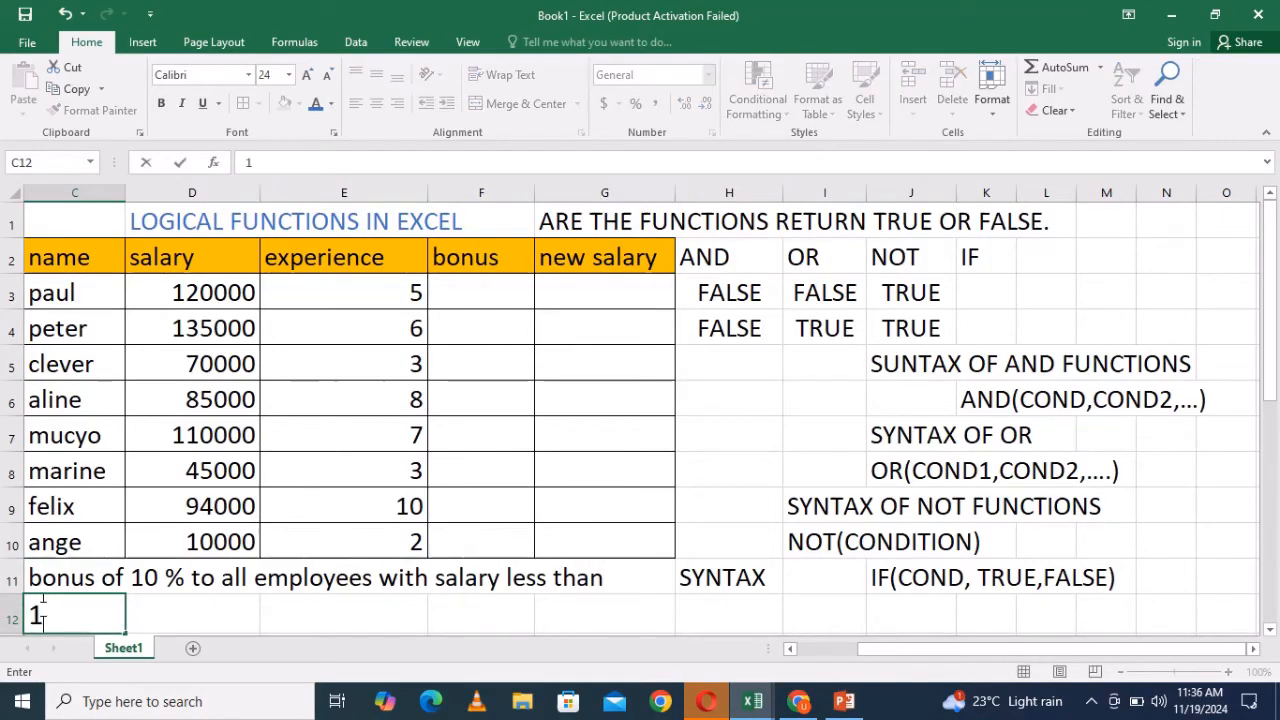
{"action": "type", "text": "oooo"}
{"action": "key", "text": "BackSpace"}
{"action": "key", "text": "BackSpace"}
{"action": "key", "text": "BackSpace"}
{"action": "type", "text": "0000"}
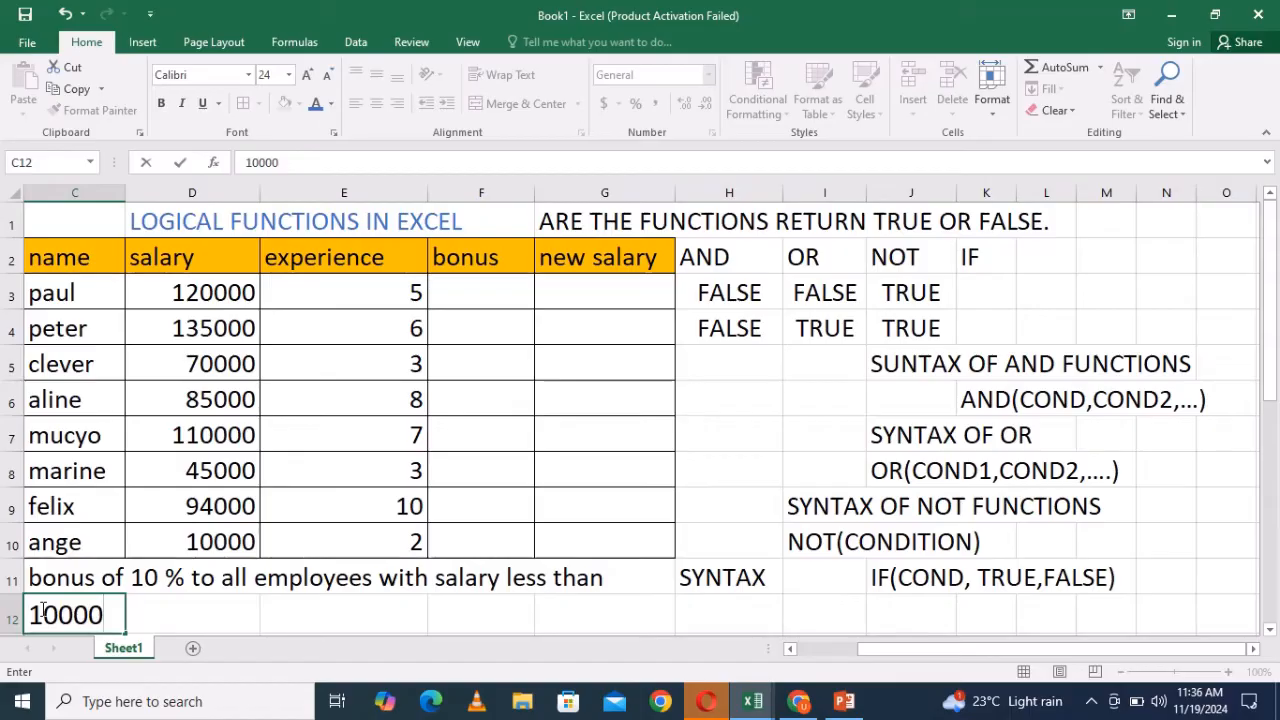
{"action": "type", "text": "0 and"}
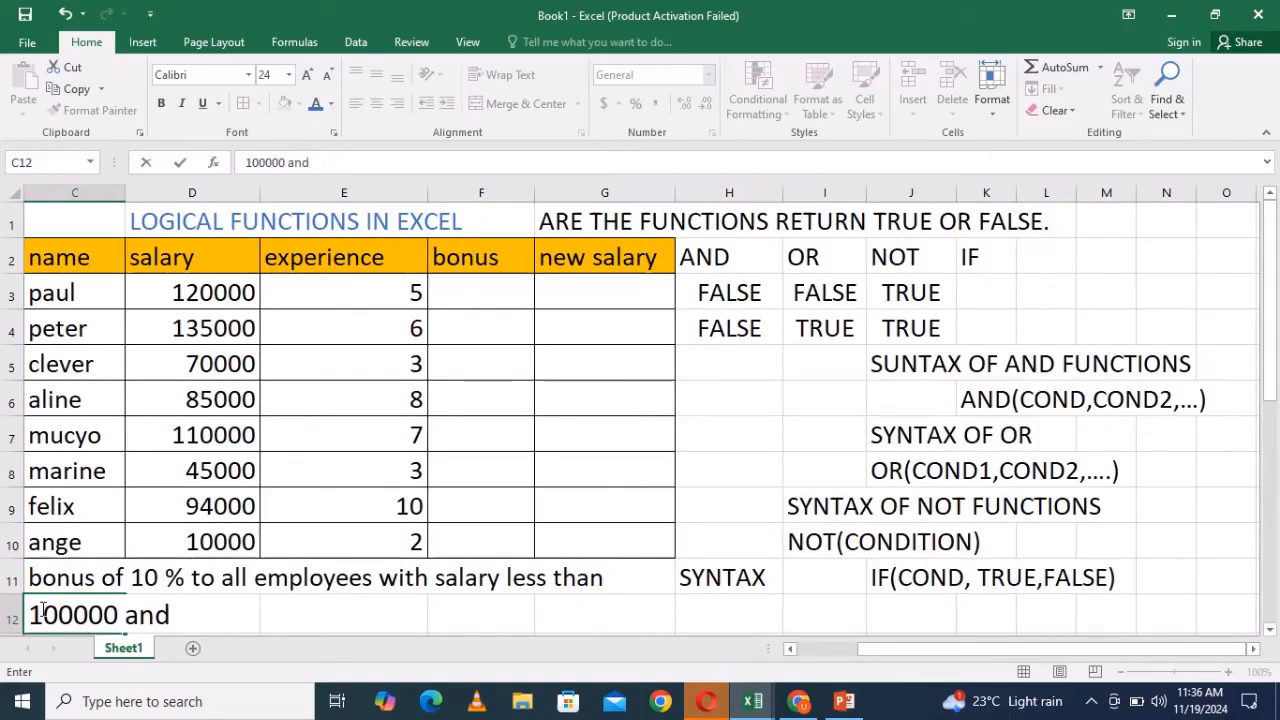
{"action": "type", "text": " 5 % to th"}
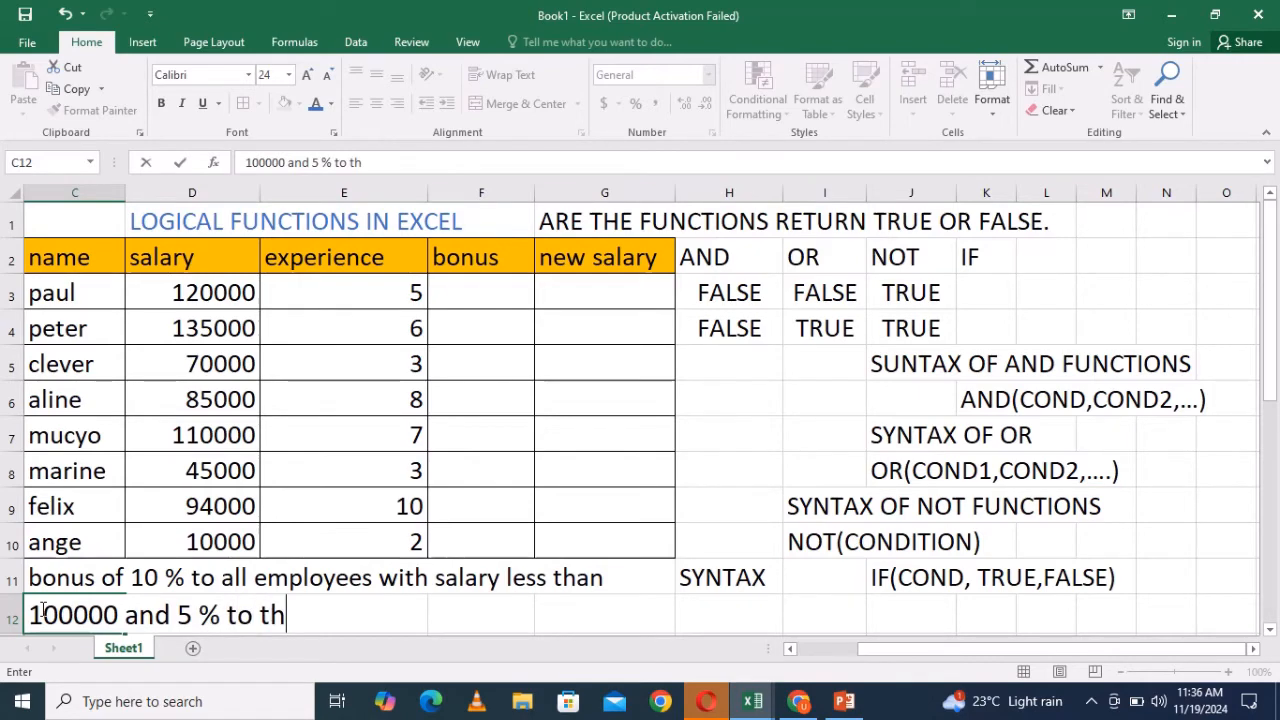
{"action": "type", "text": "e re"}
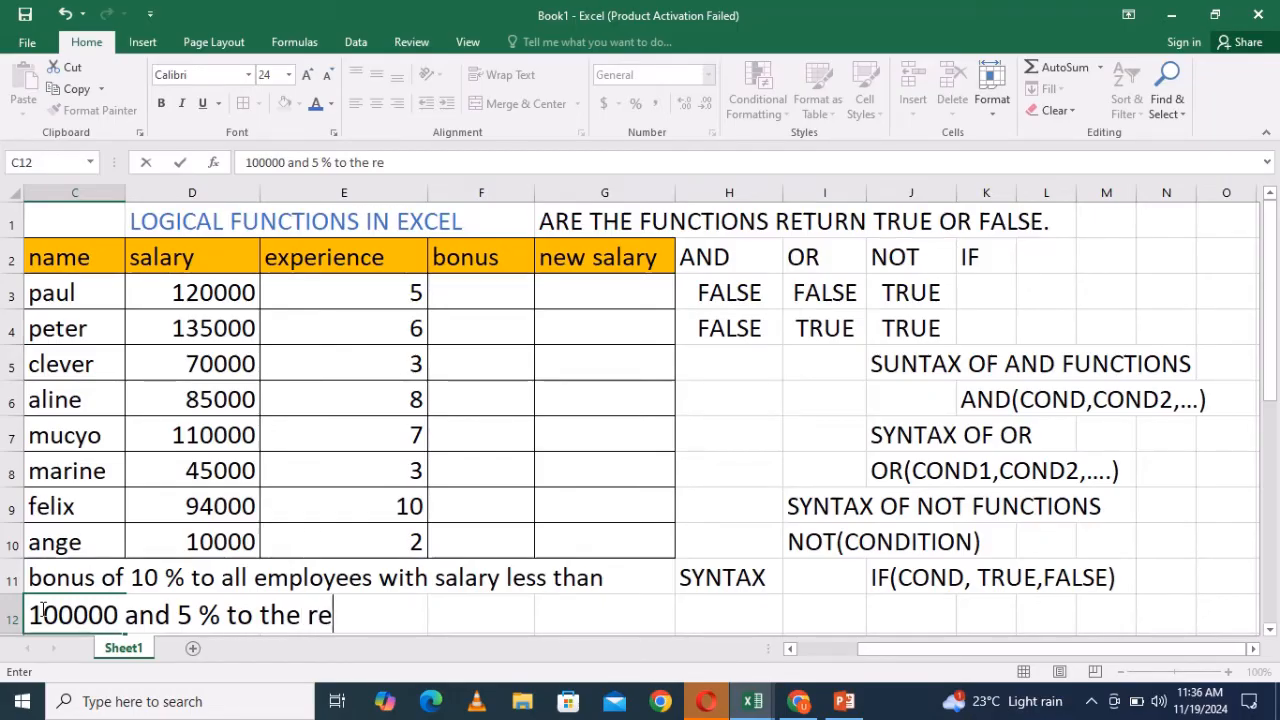
{"action": "type", "text": "maining"}
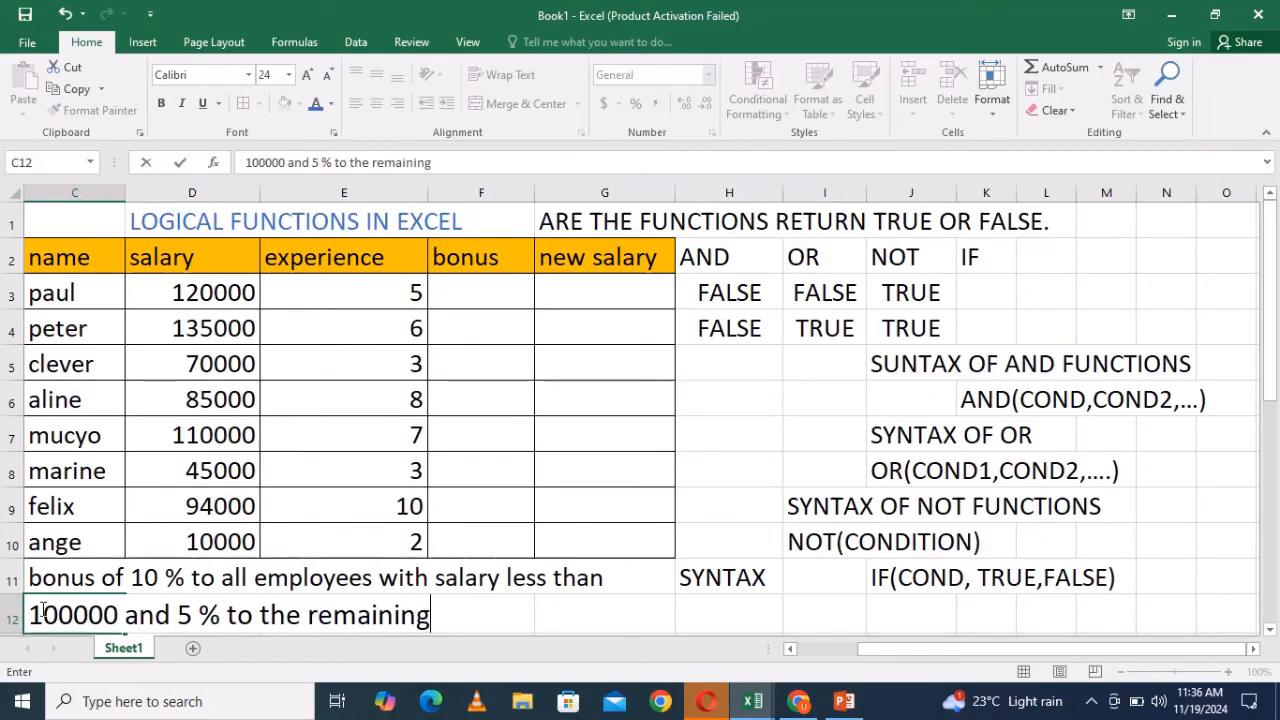
{"action": "type", "text": "."}
{"action": "left_click", "coordinate": [453, 287]}
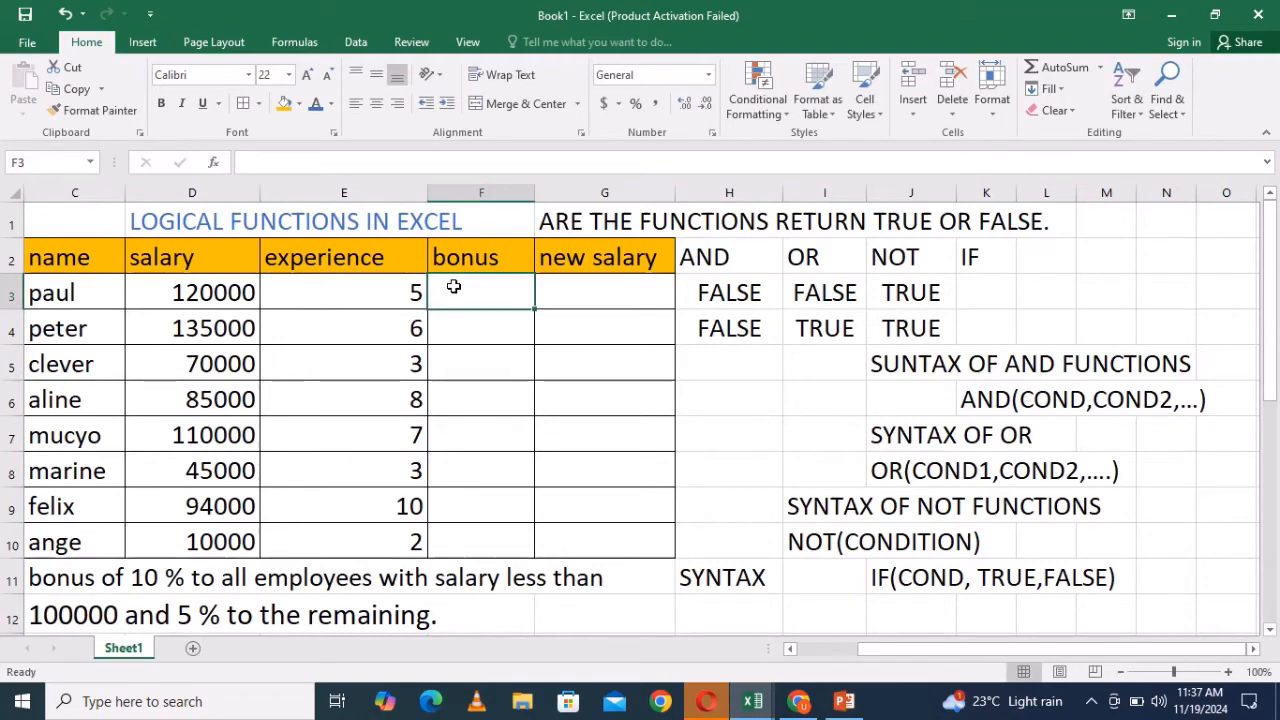
- Start an IF formula in F3 whose test checks whether D3 is less than 100000
{"action": "type", "text": "="}
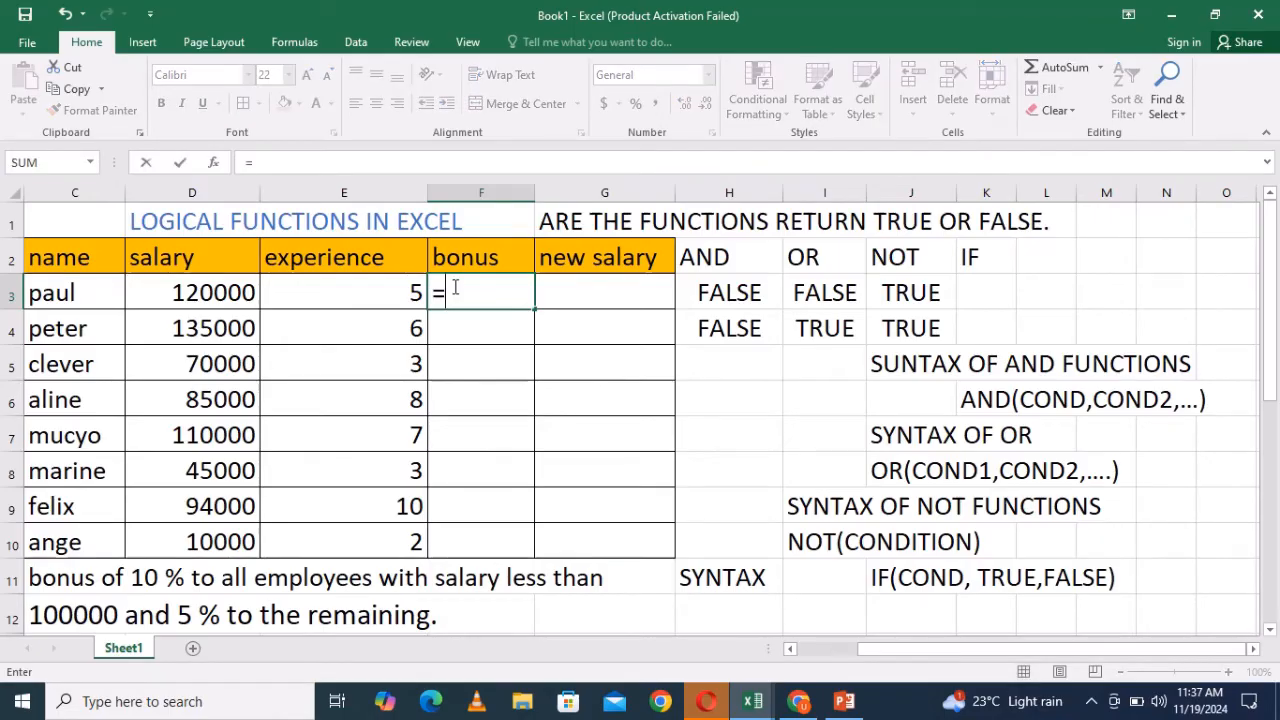
{"action": "type", "text": "if"}
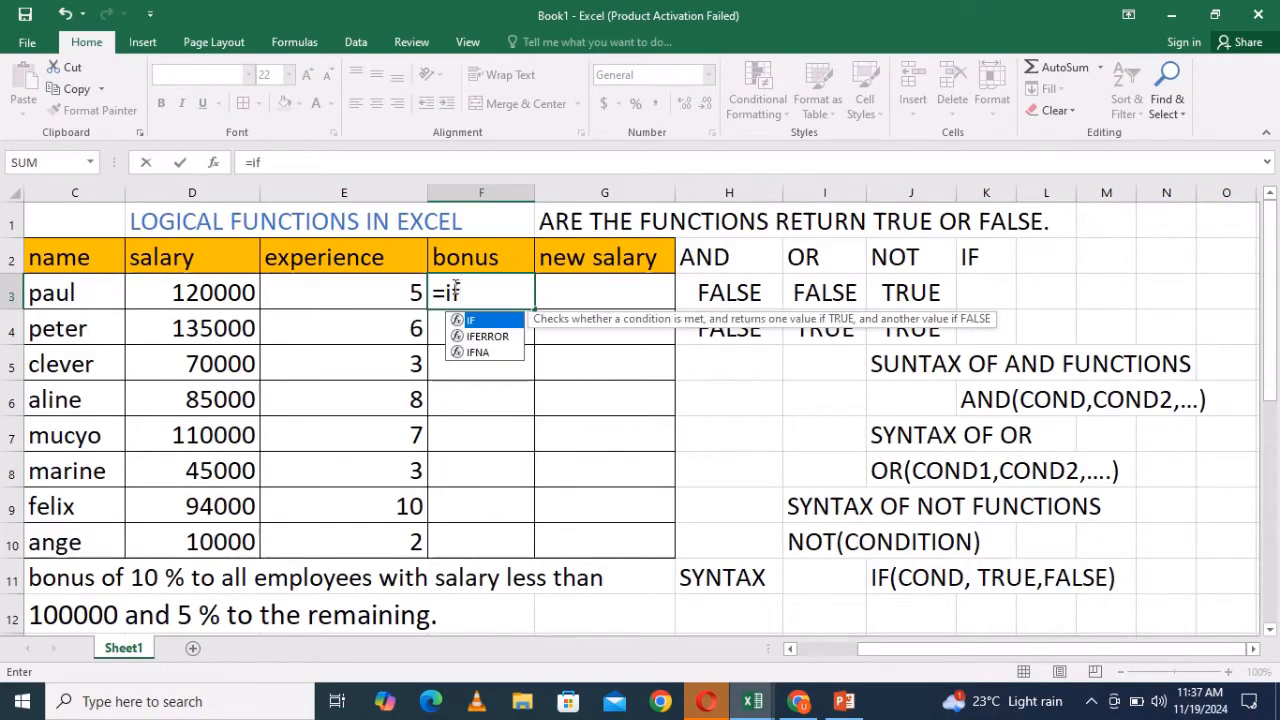
{"action": "type", "text": "("}
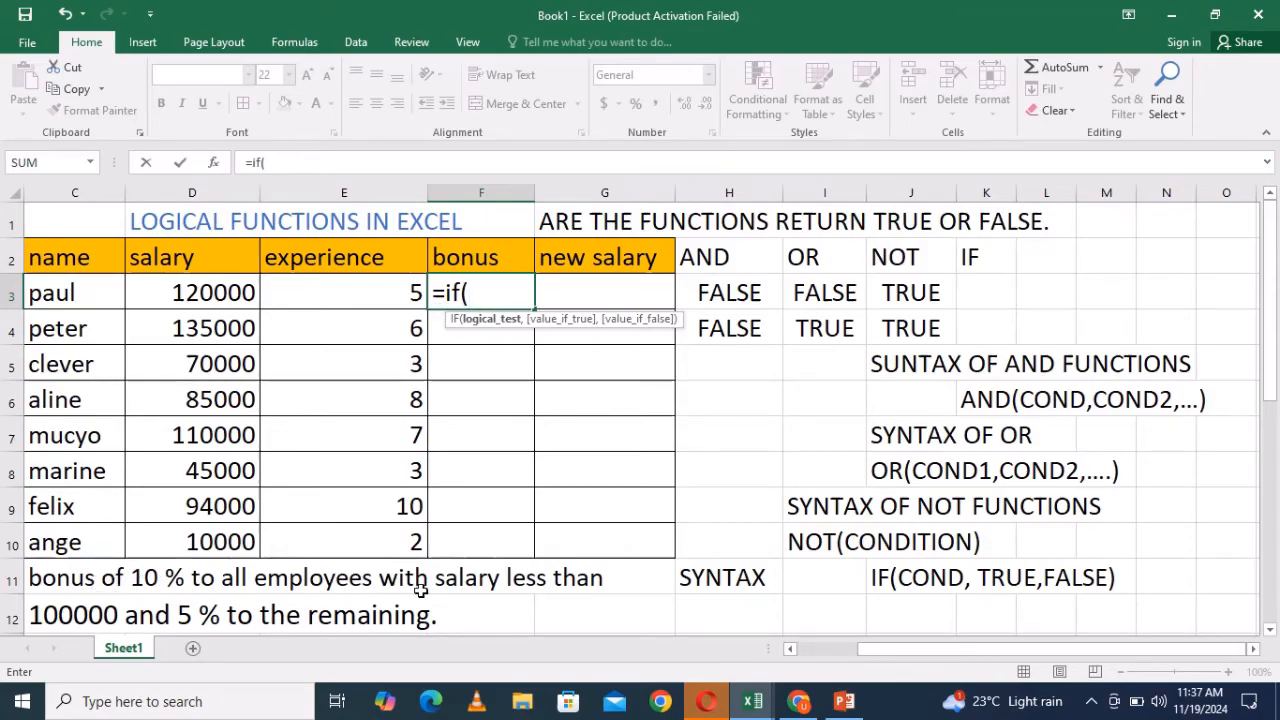
{"action": "left_click", "coordinate": [212, 292]}
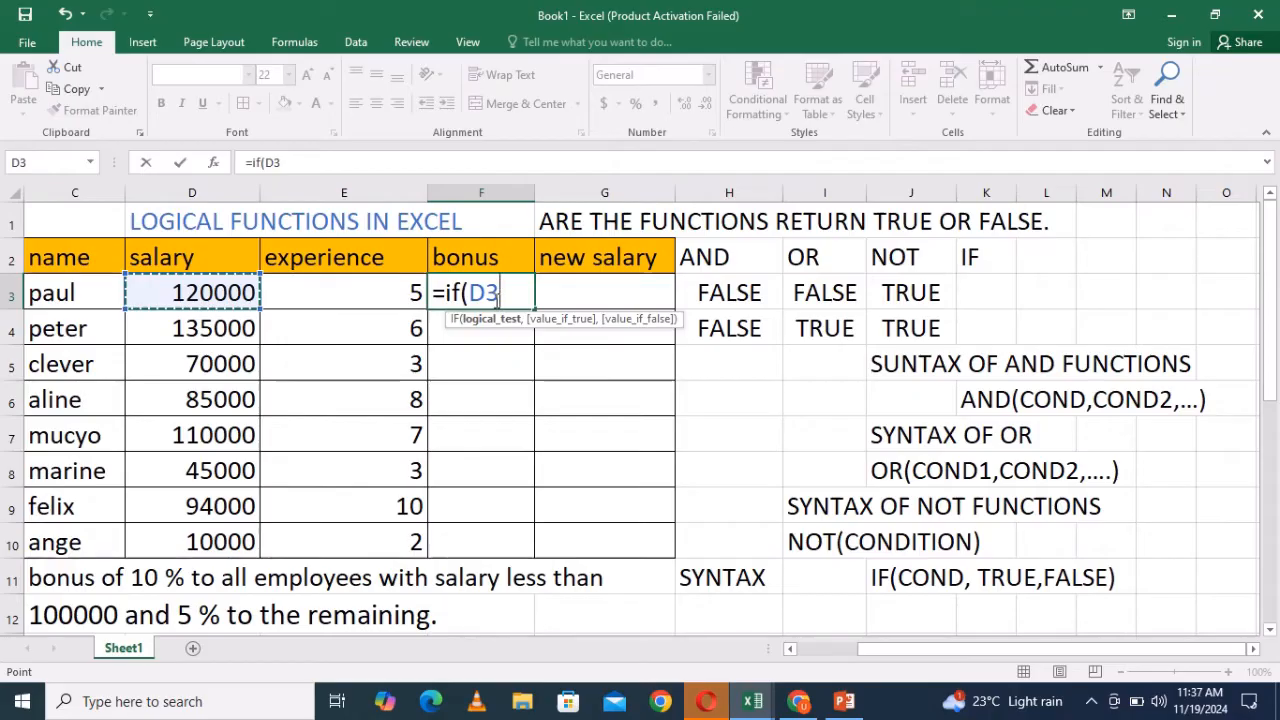
{"action": "type", "text": "<100"}
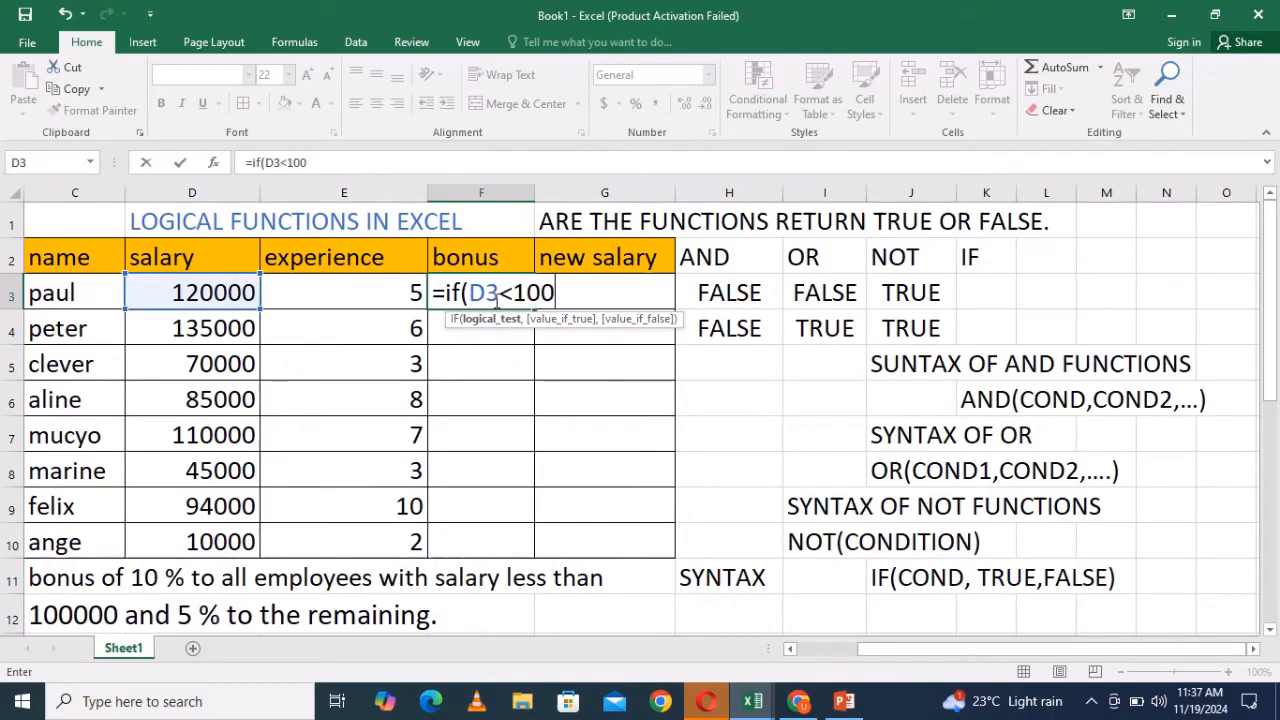
{"action": "type", "text": "000,"}
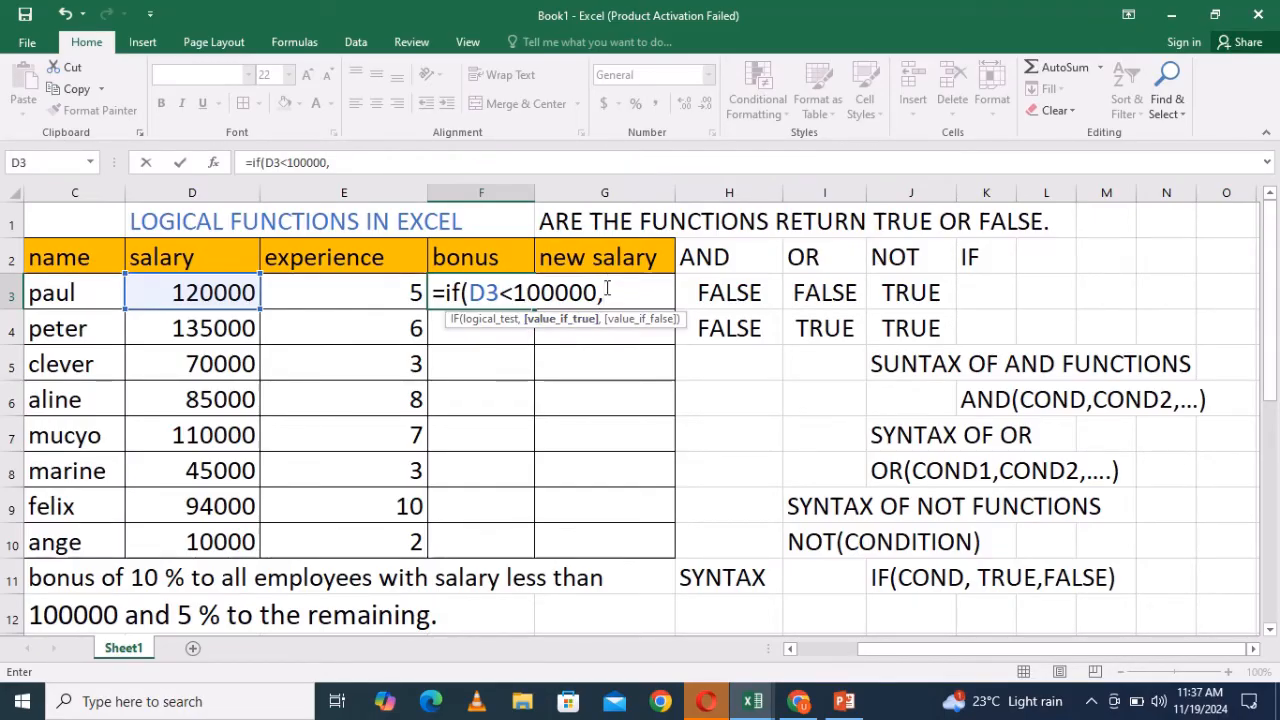
- Complete the IF formula with D3*10/100 as the true value and D3*5/100 as the false value
{"action": "left_click", "coordinate": [216, 296]}
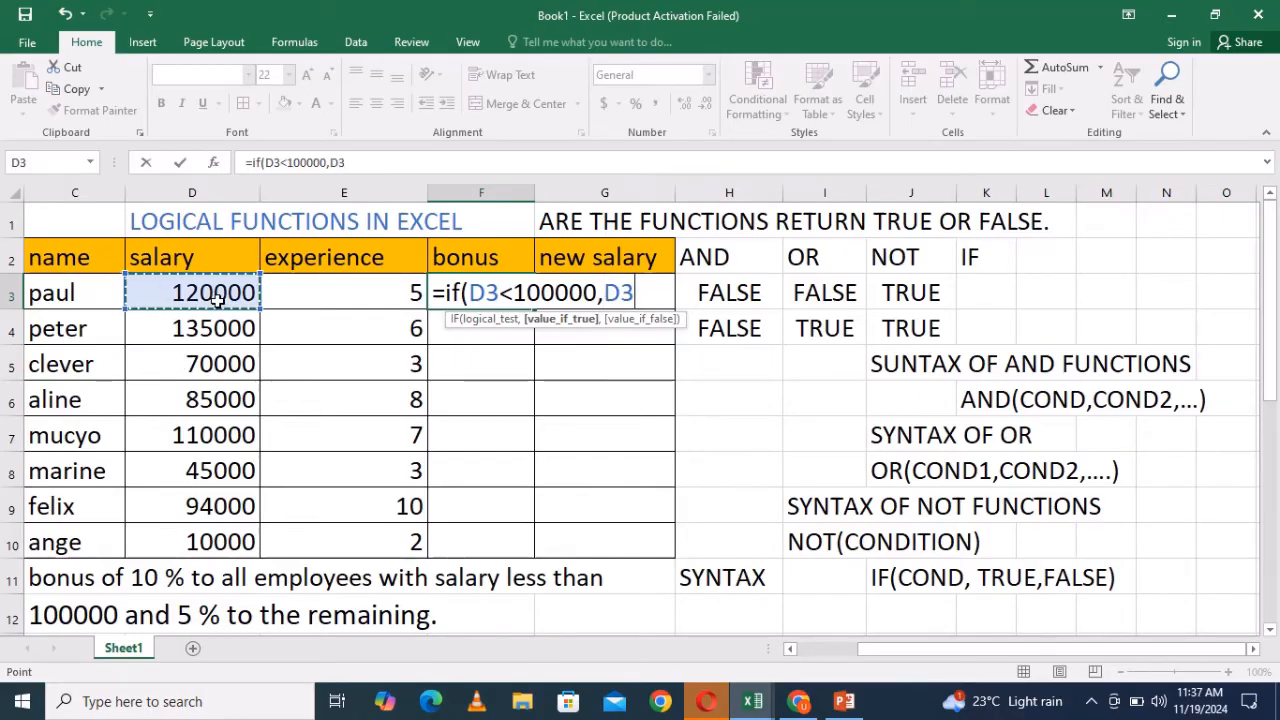
{"action": "type", "text": "*"}
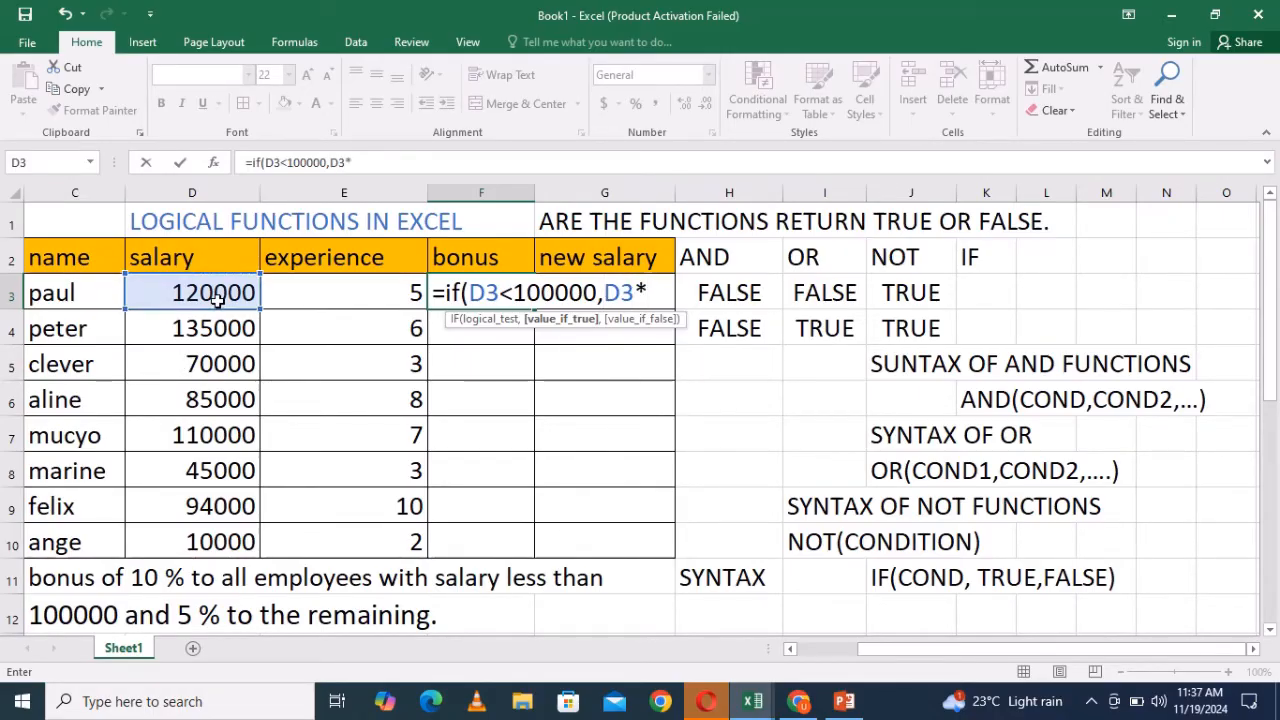
{"action": "type", "text": "10"}
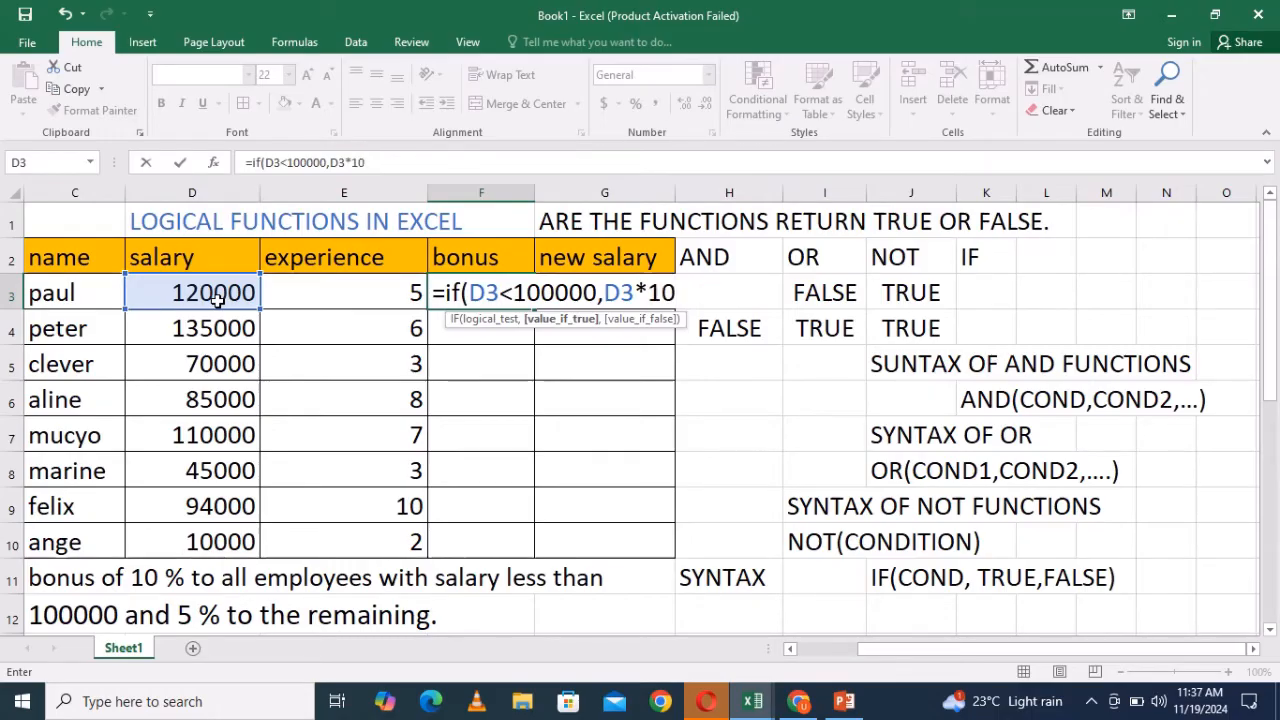
{"action": "type", "text": "/100"}
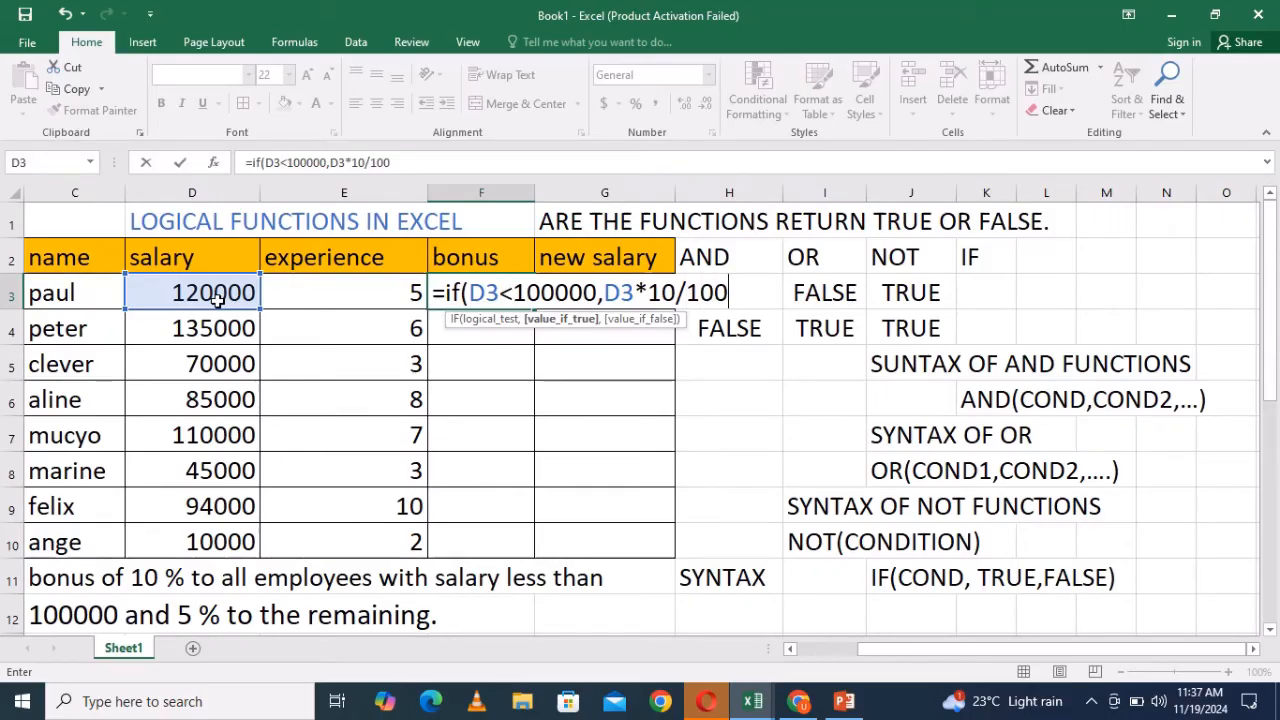
{"action": "type", "text": ","}
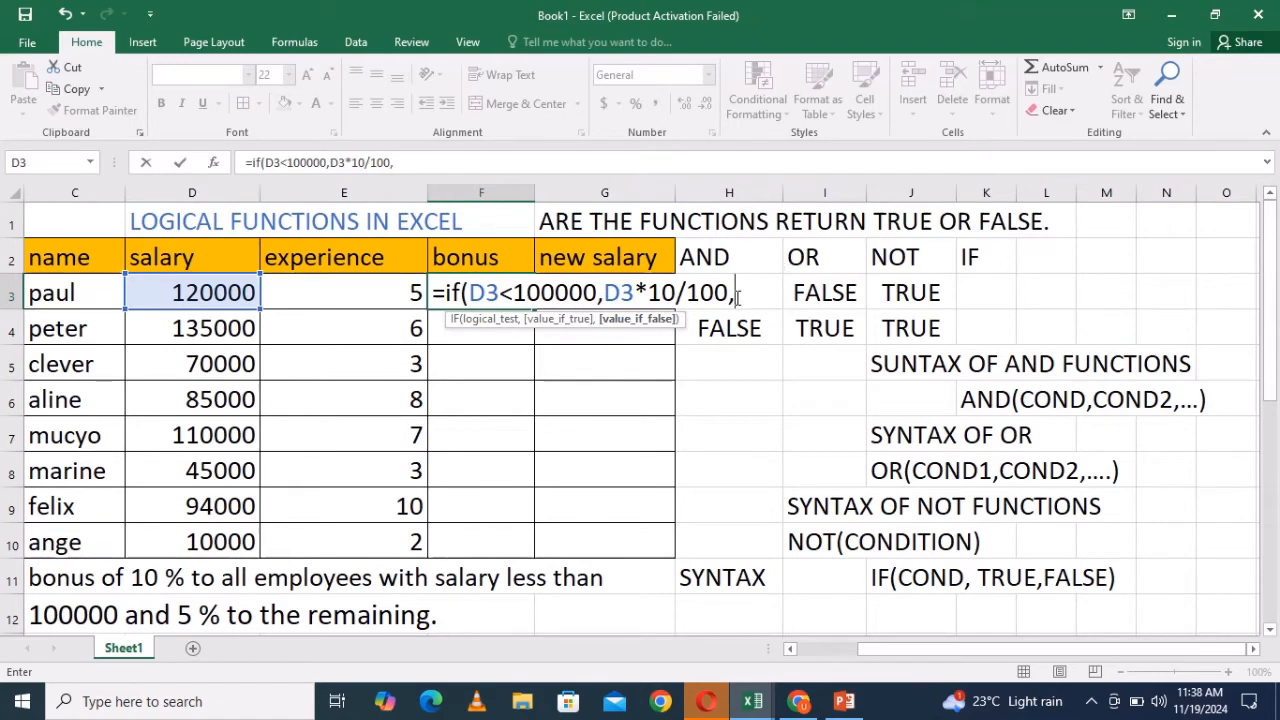
{"action": "left_click", "coordinate": [239, 300]}
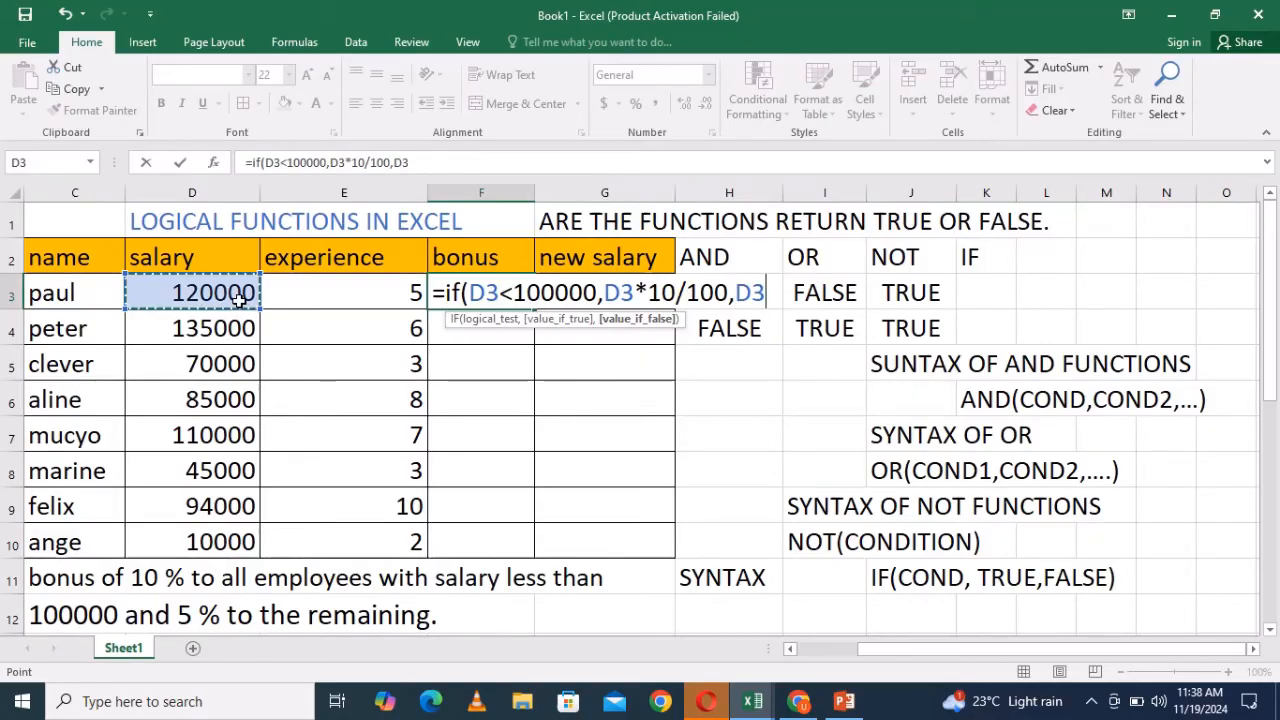
{"action": "type", "text": "*"}
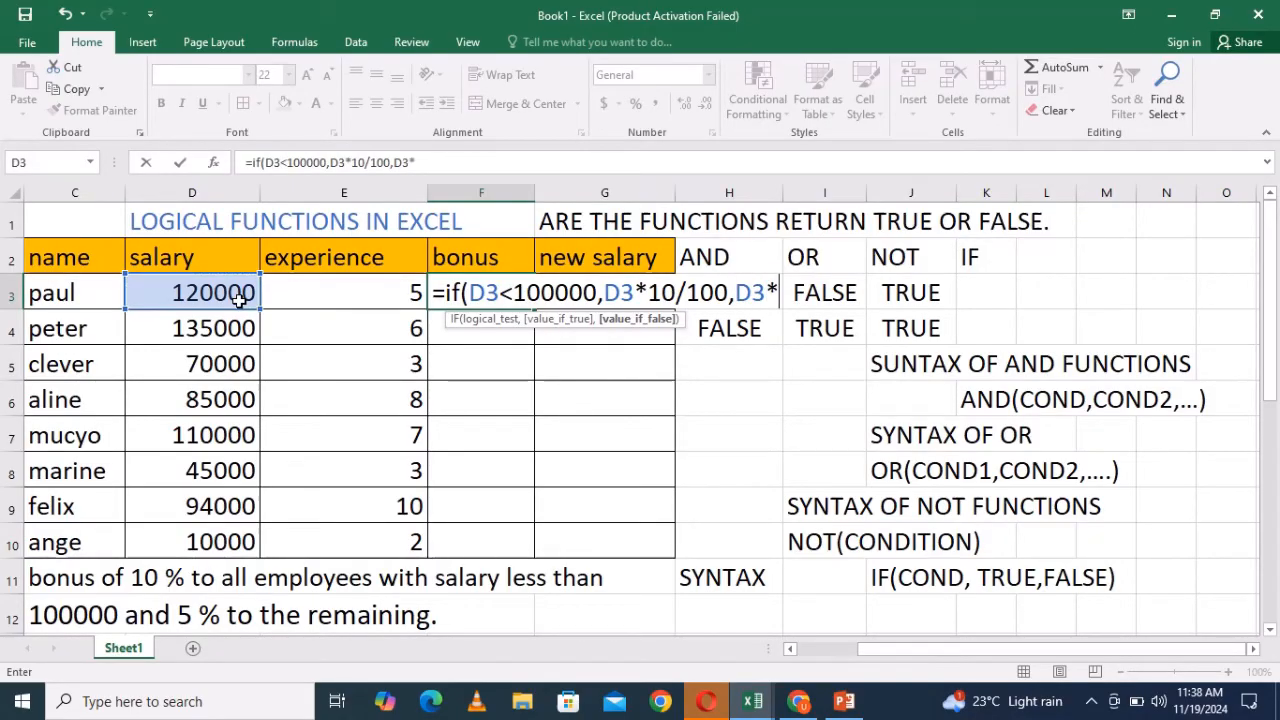
{"action": "type", "text": "5/"}
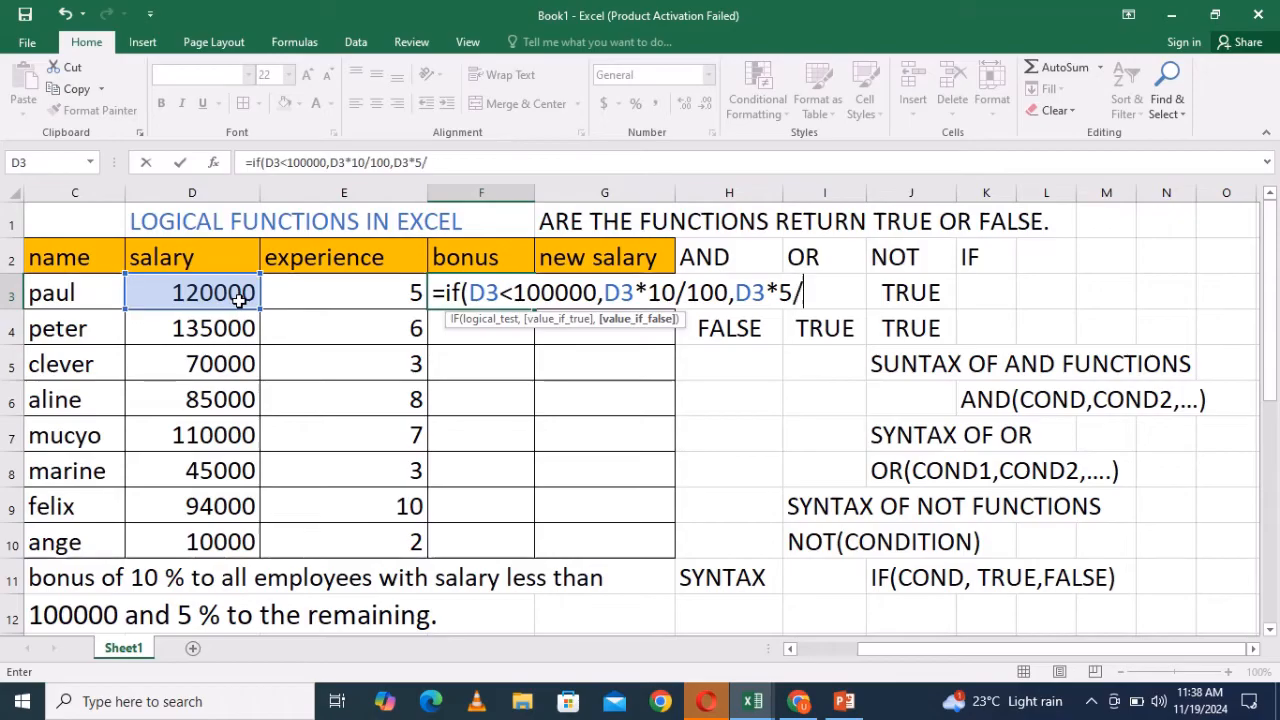
{"action": "type", "text": "100"}
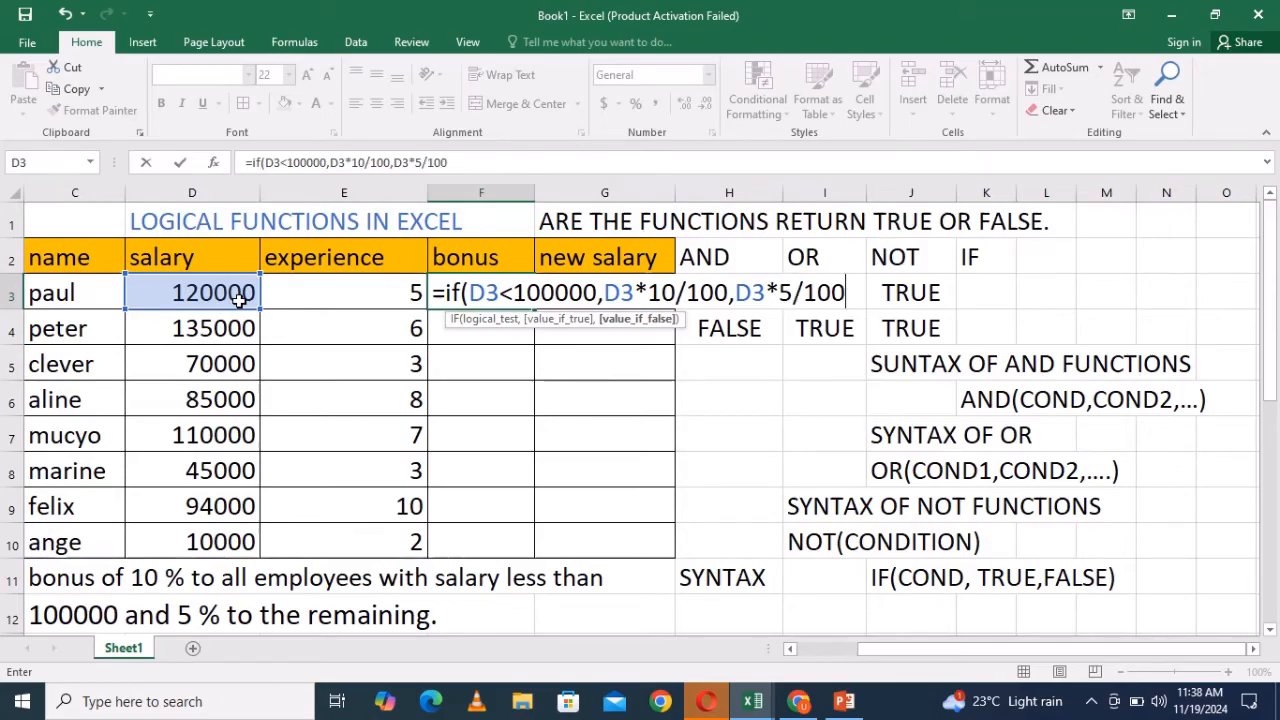
{"action": "type", "text": ")"}
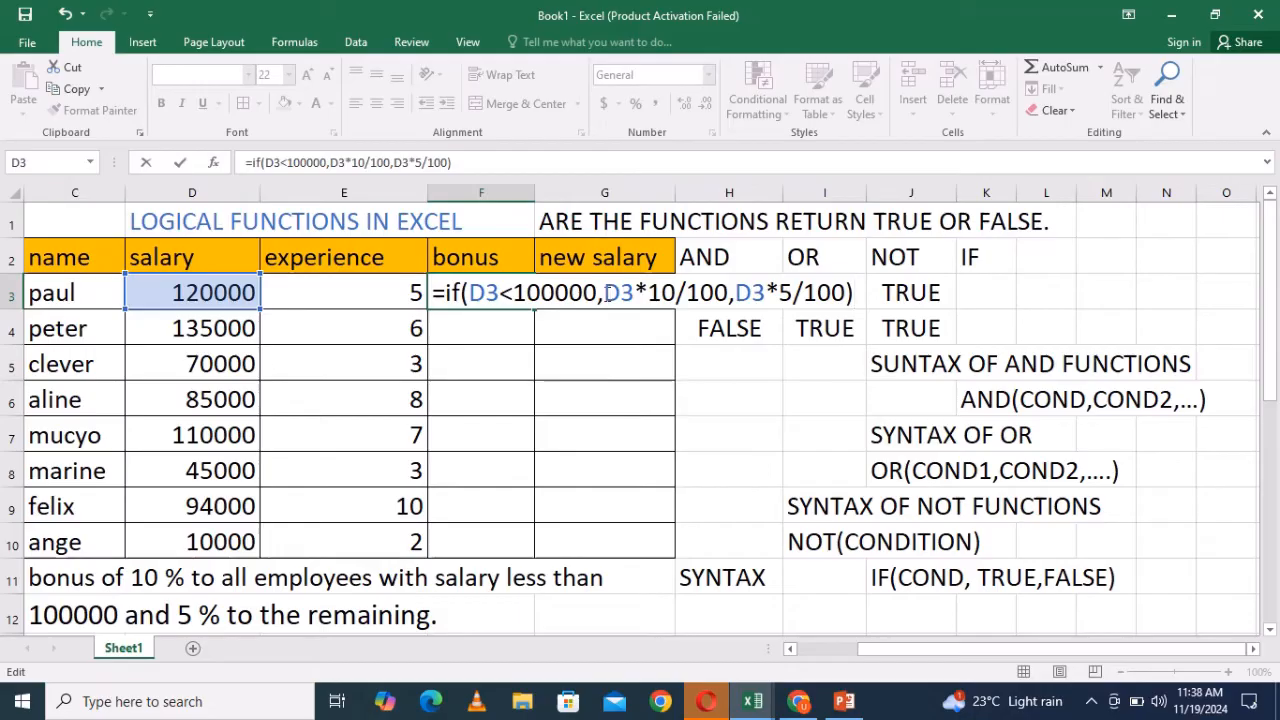
- Wrap the true and false arguments of the IF formula in quotation marks
{"action": "left_click", "coordinate": [604, 292]}
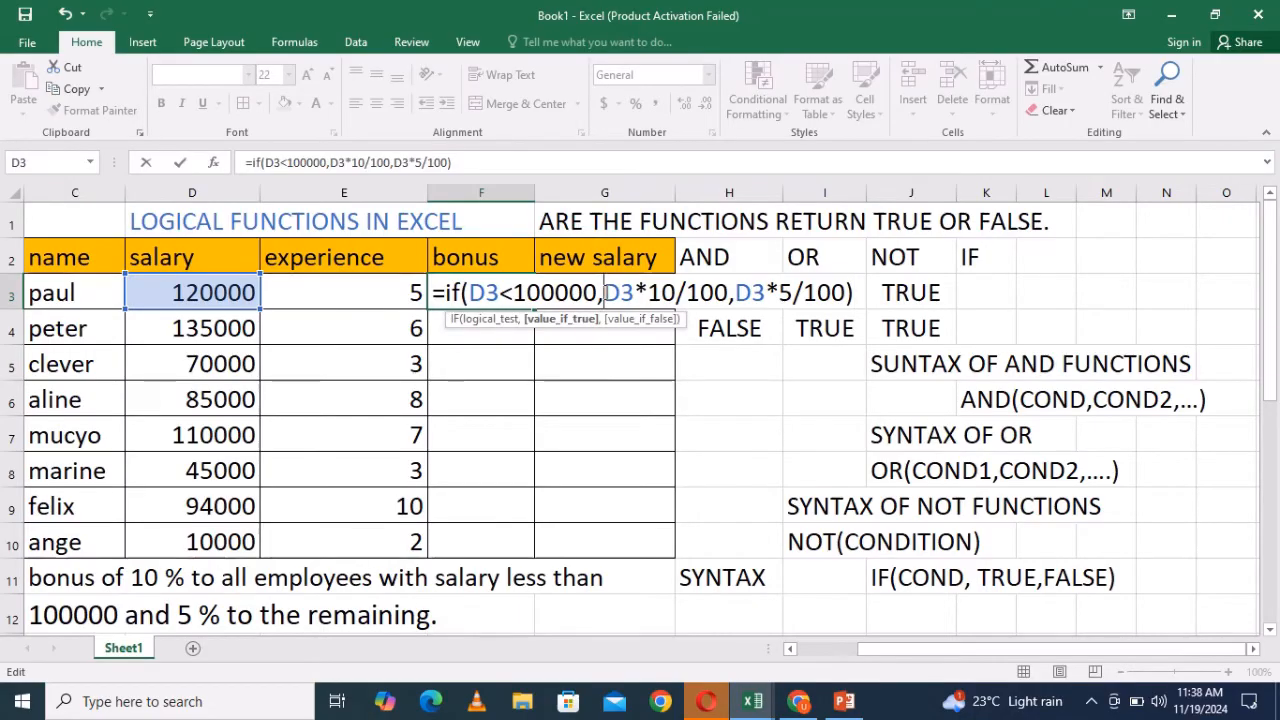
{"action": "type", "text": "\""}
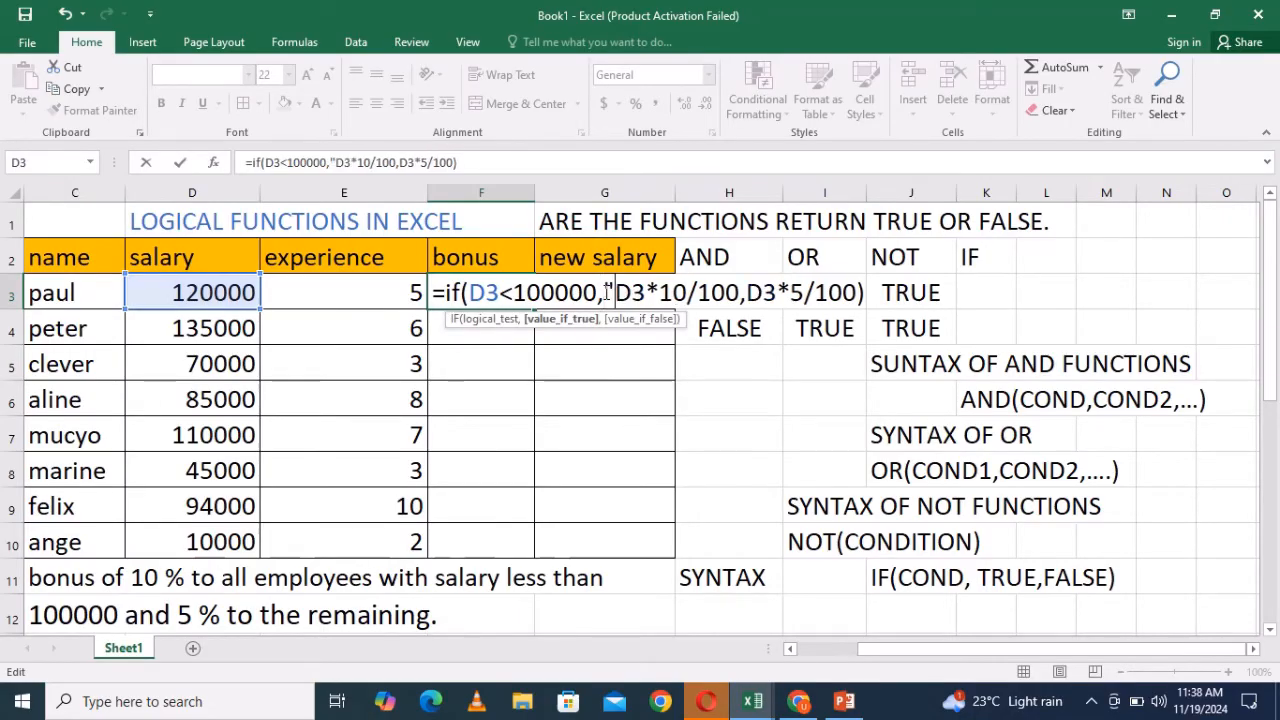
{"action": "left_click", "coordinate": [740, 292]}
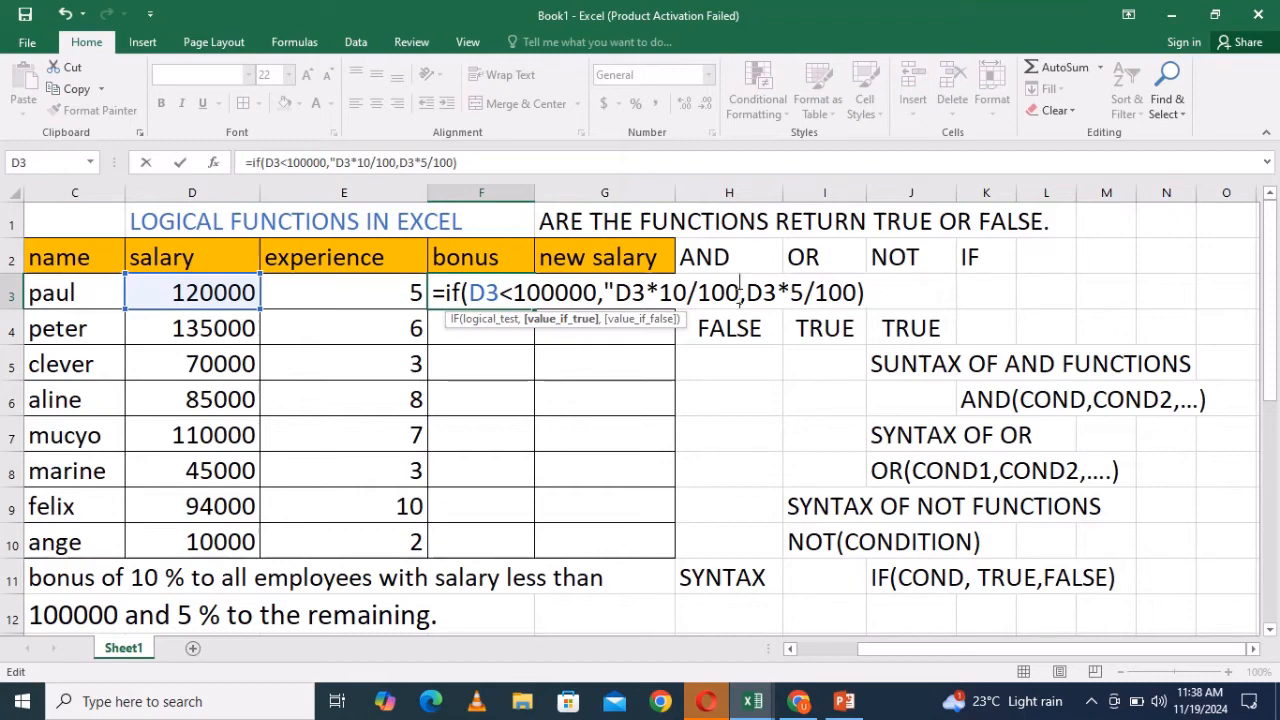
{"action": "type", "text": "\""}
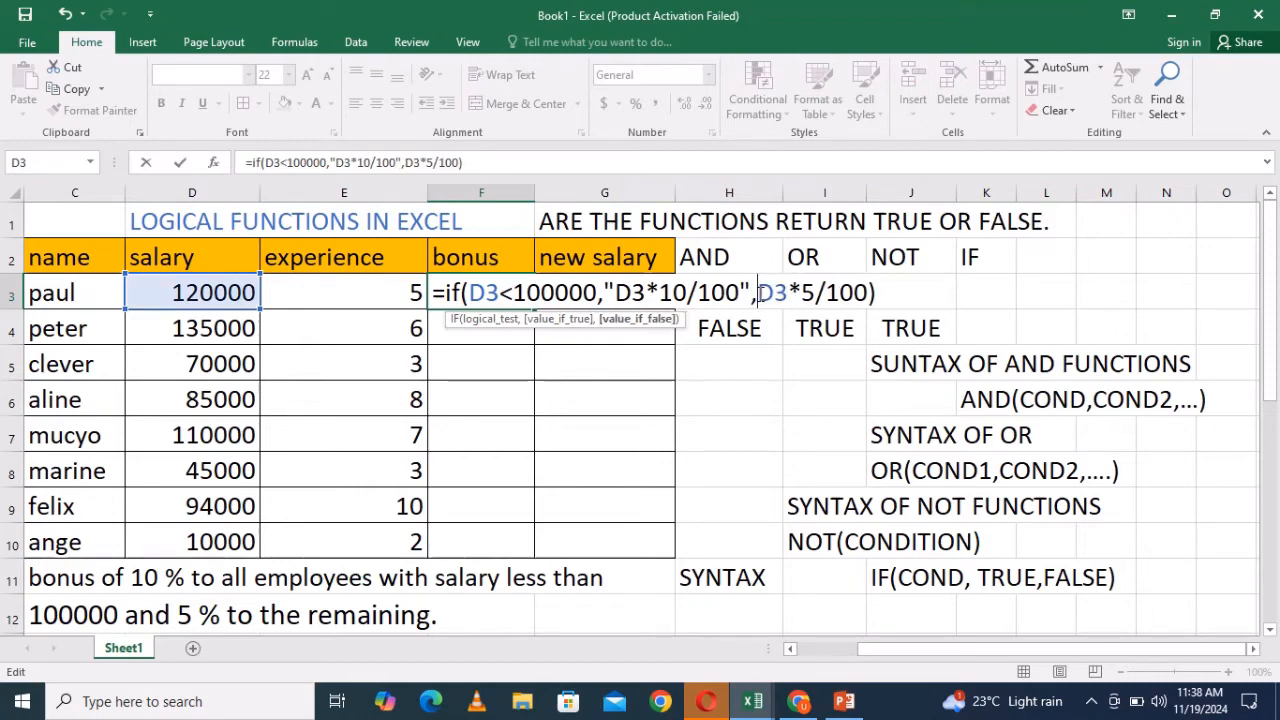
{"action": "left_click", "coordinate": [758, 292]}
{"action": "type", "text": "\""}
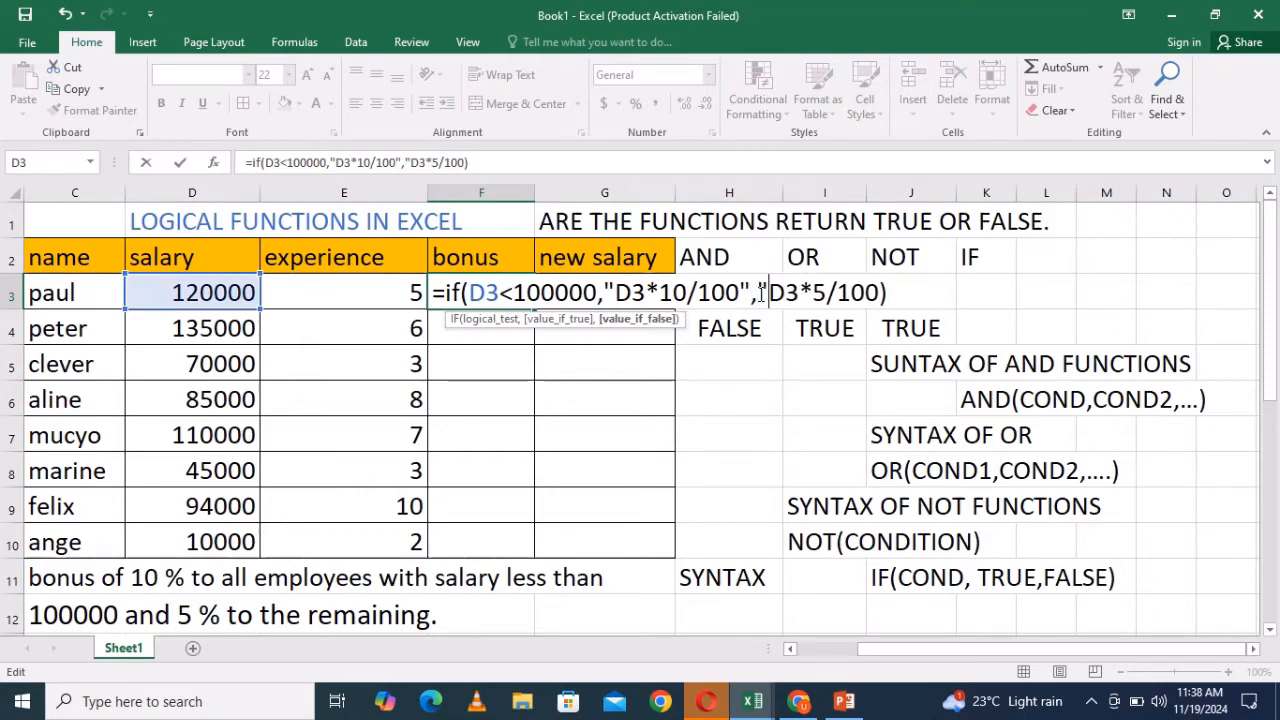
{"action": "left_click", "coordinate": [880, 292]}
{"action": "type", "text": "\""}
{"action": "left_click", "coordinate": [909, 295]}
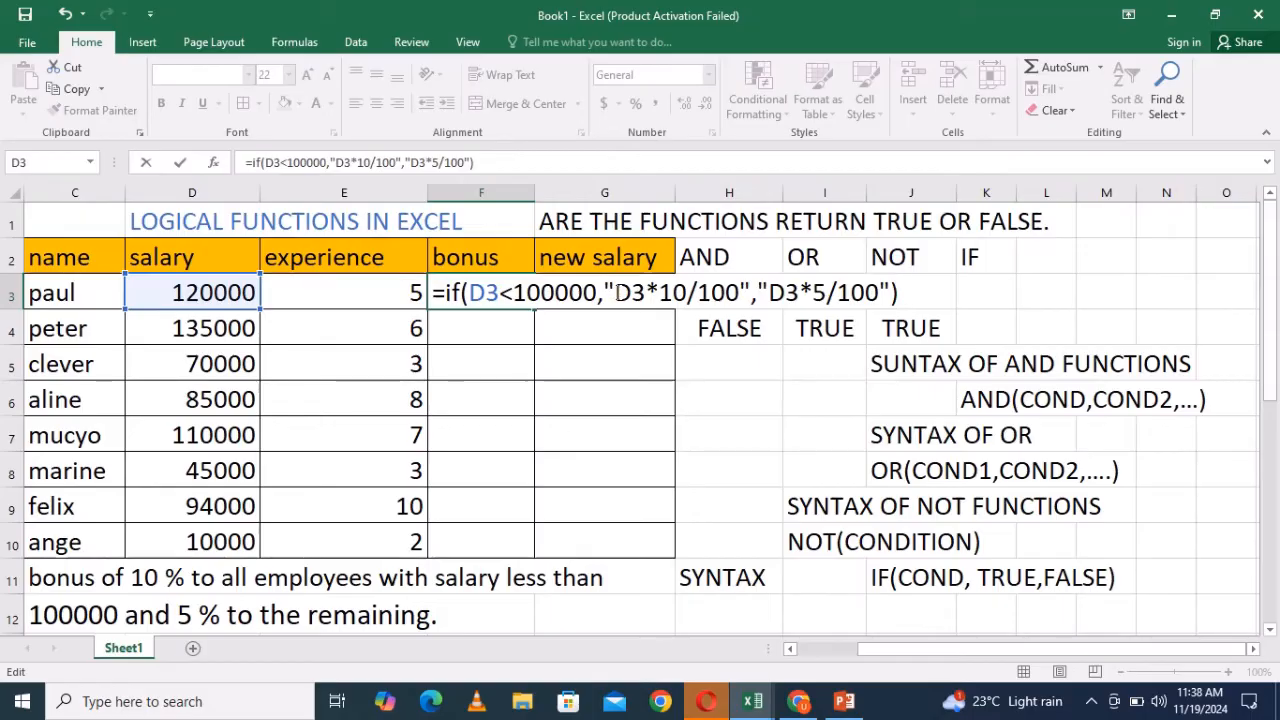
{"action": "left_click_drag", "start_coordinate": [617, 292], "coordinate": [740, 291]}
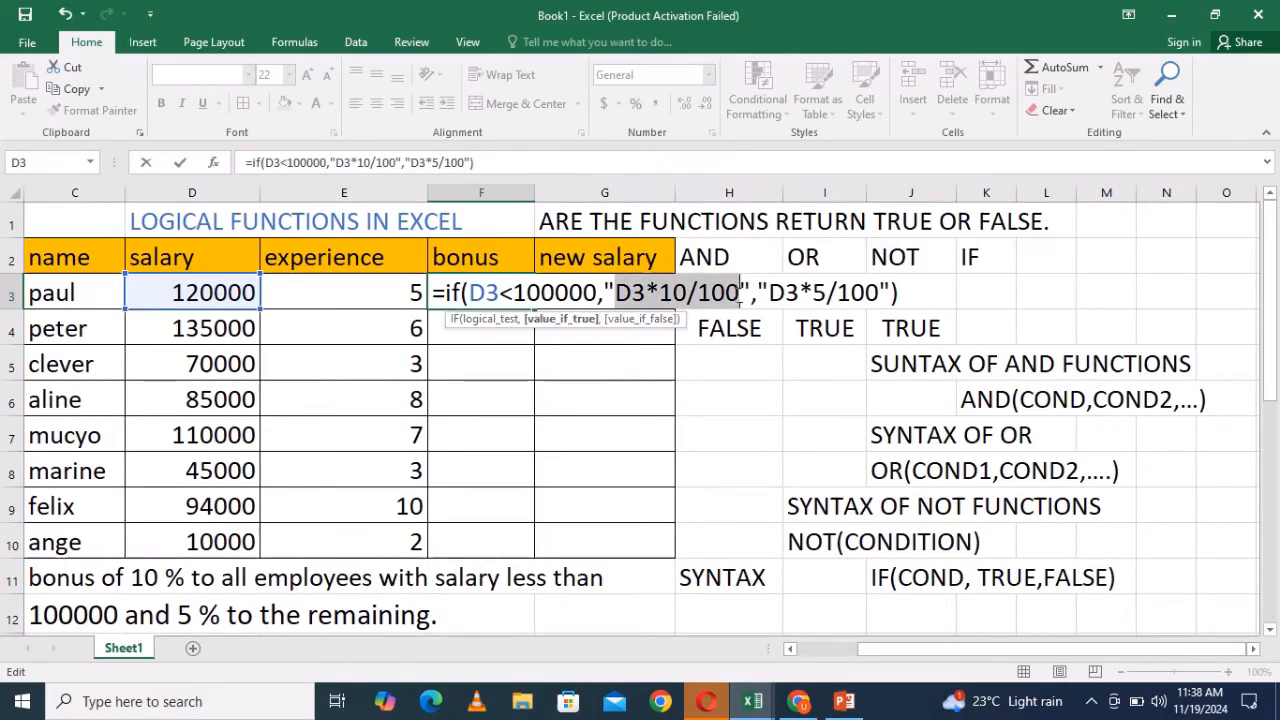
{"action": "left_click", "coordinate": [751, 298]}
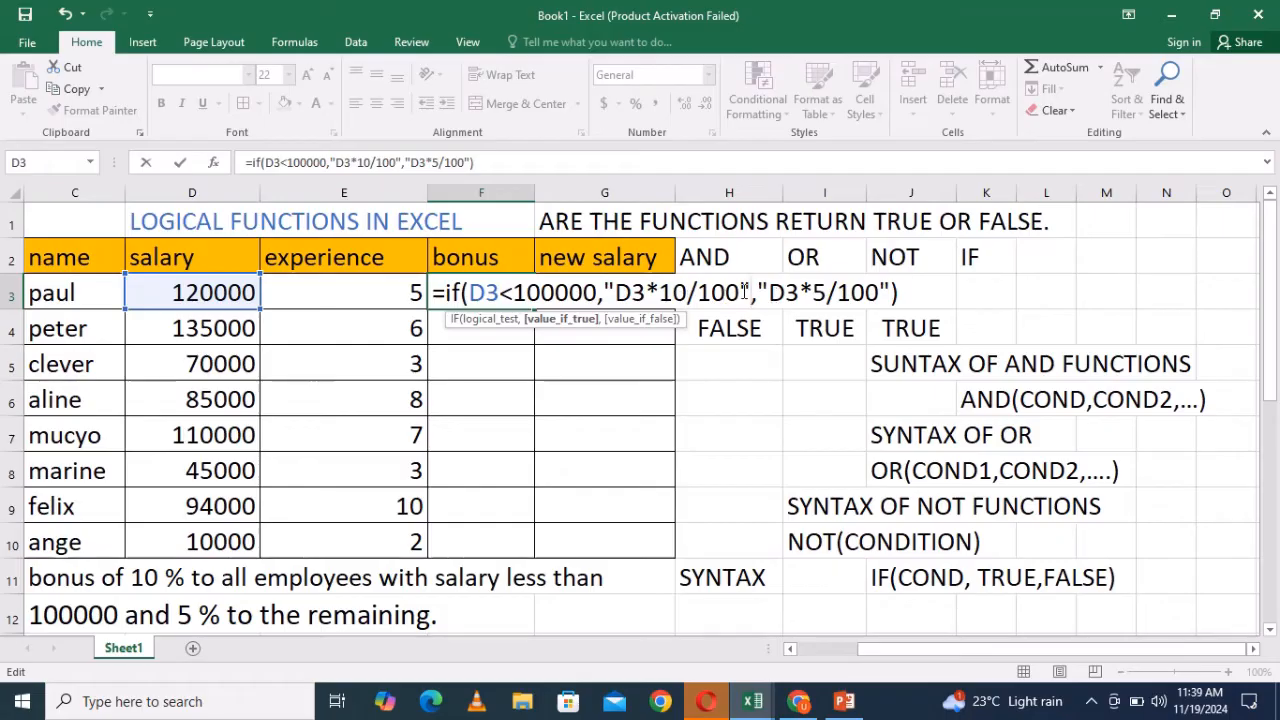
- Remove the quotation marks from both arguments and enter the IF formula in F3
{"action": "left_click", "coordinate": [612, 290]}
{"action": "key", "text": "BackSpace"}
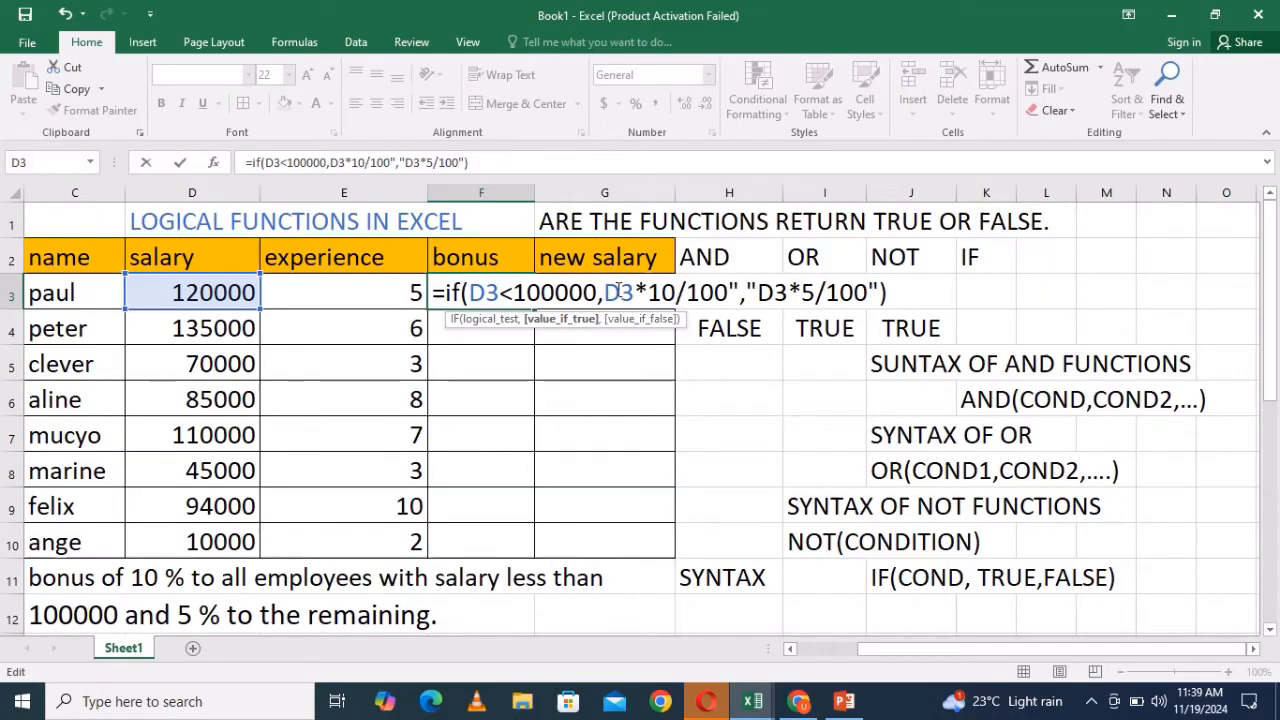
{"action": "type", "text": "\""}
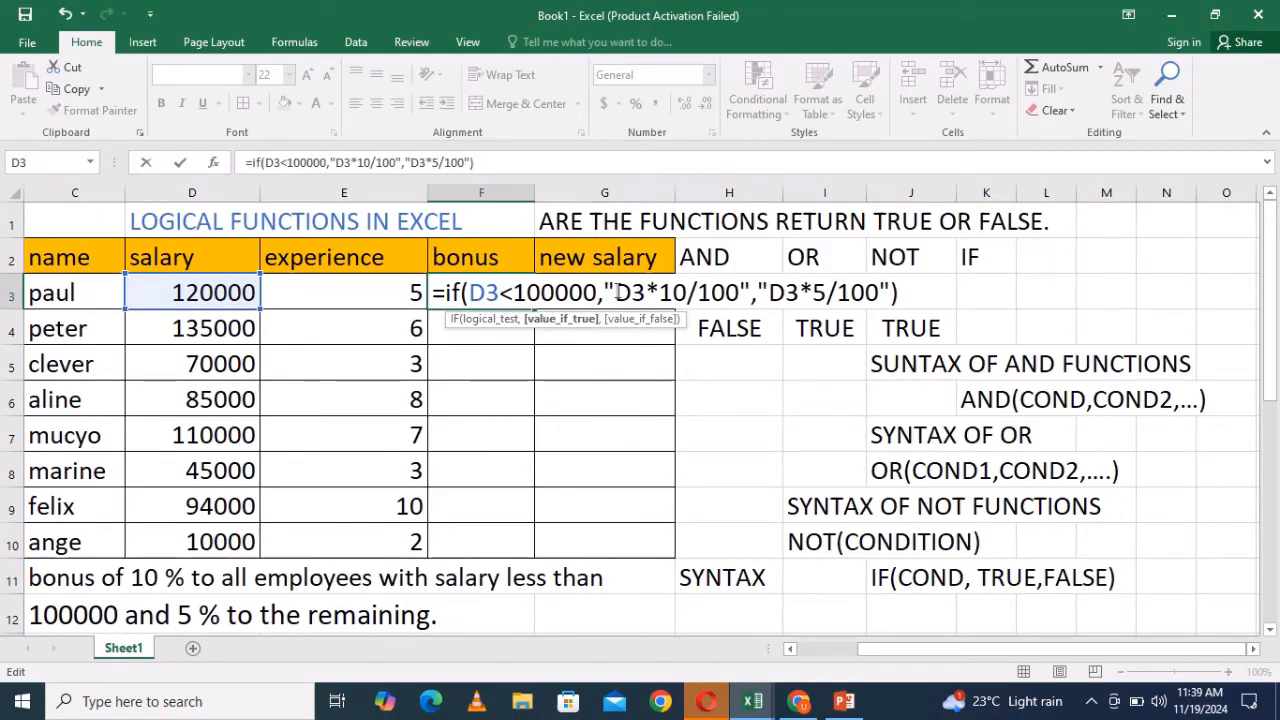
{"action": "left_click_drag", "start_coordinate": [615, 292], "coordinate": [746, 297]}
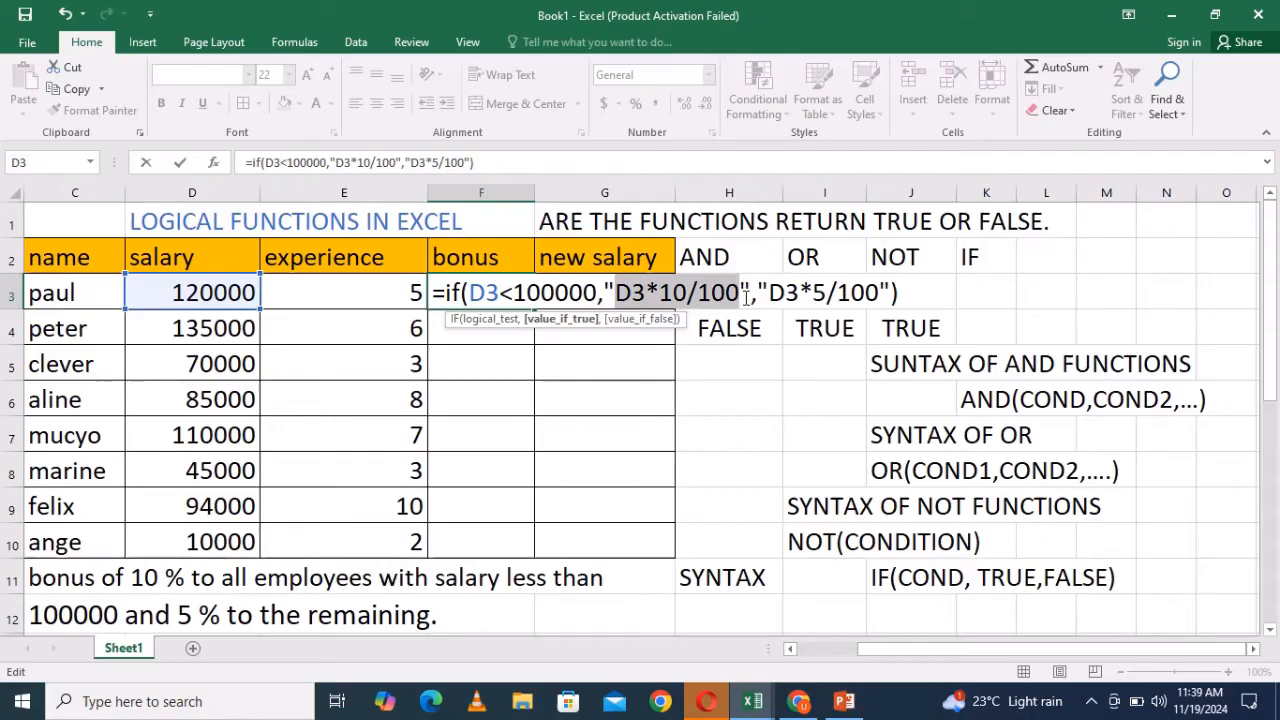
{"action": "left_click", "coordinate": [751, 293]}
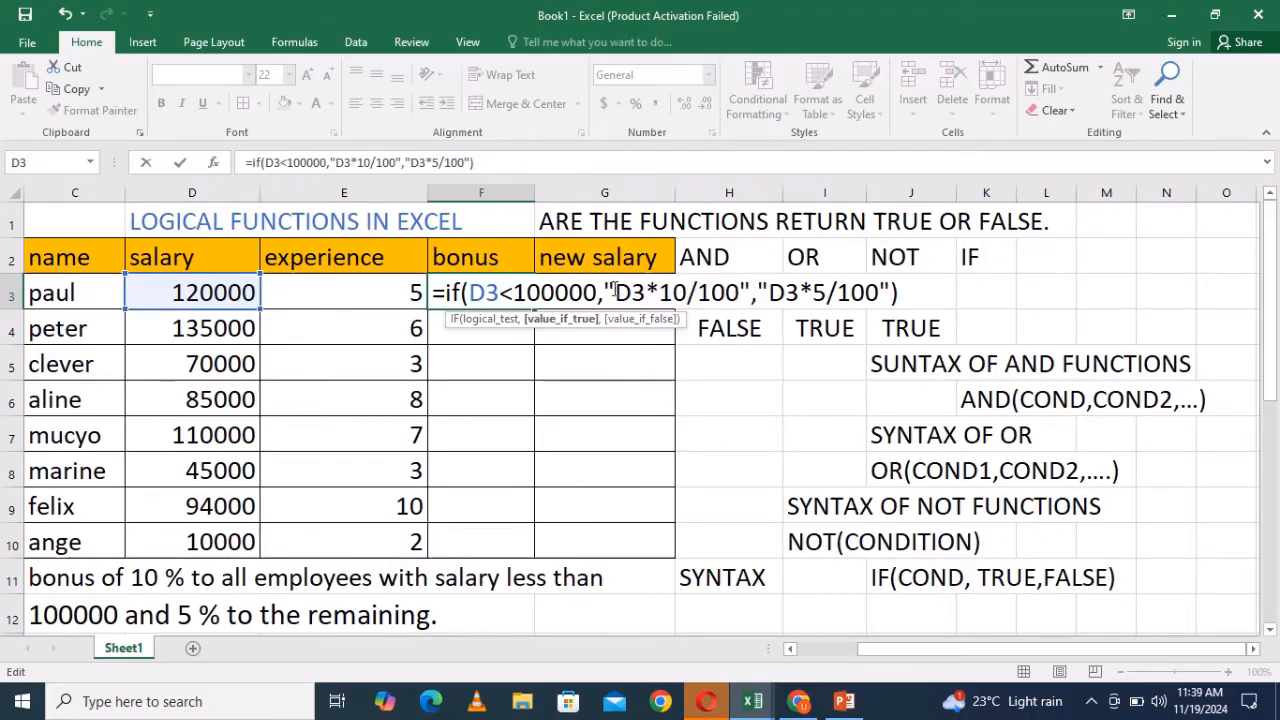
{"action": "left_click", "coordinate": [614, 292]}
{"action": "key", "text": "BackSpace"}
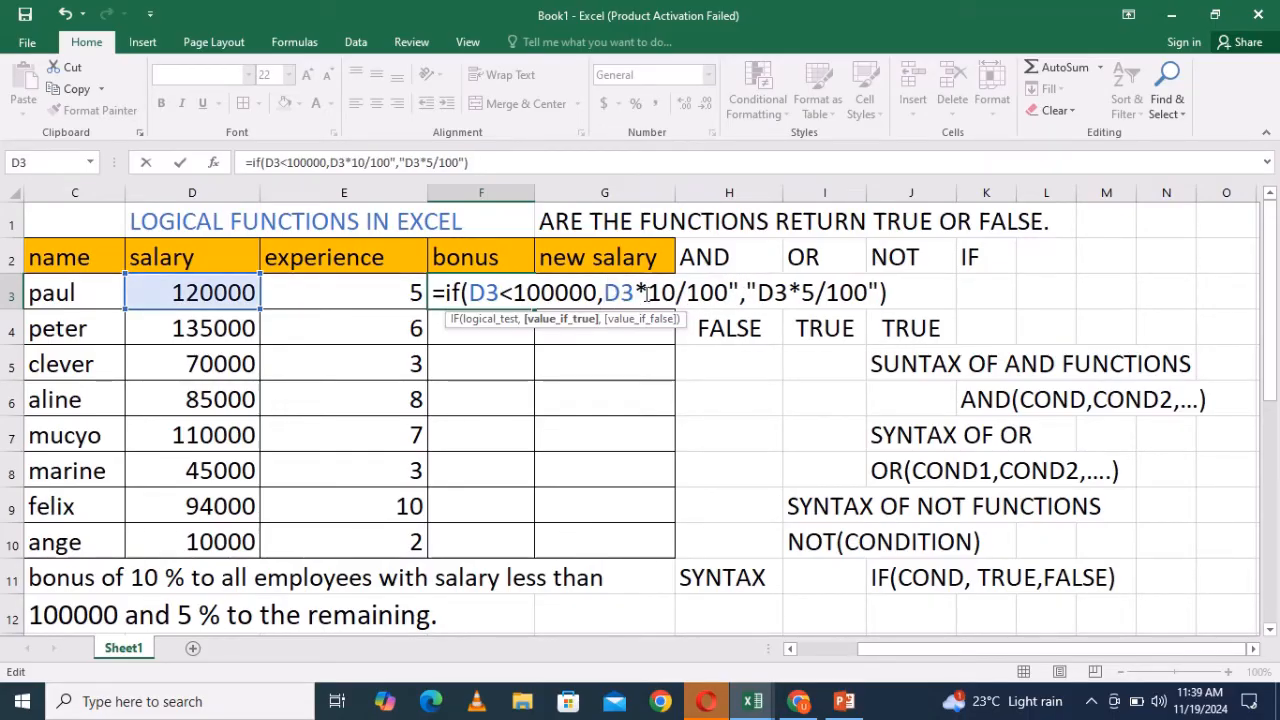
{"action": "left_click", "coordinate": [741, 292]}
{"action": "key", "text": "BackSpace"}
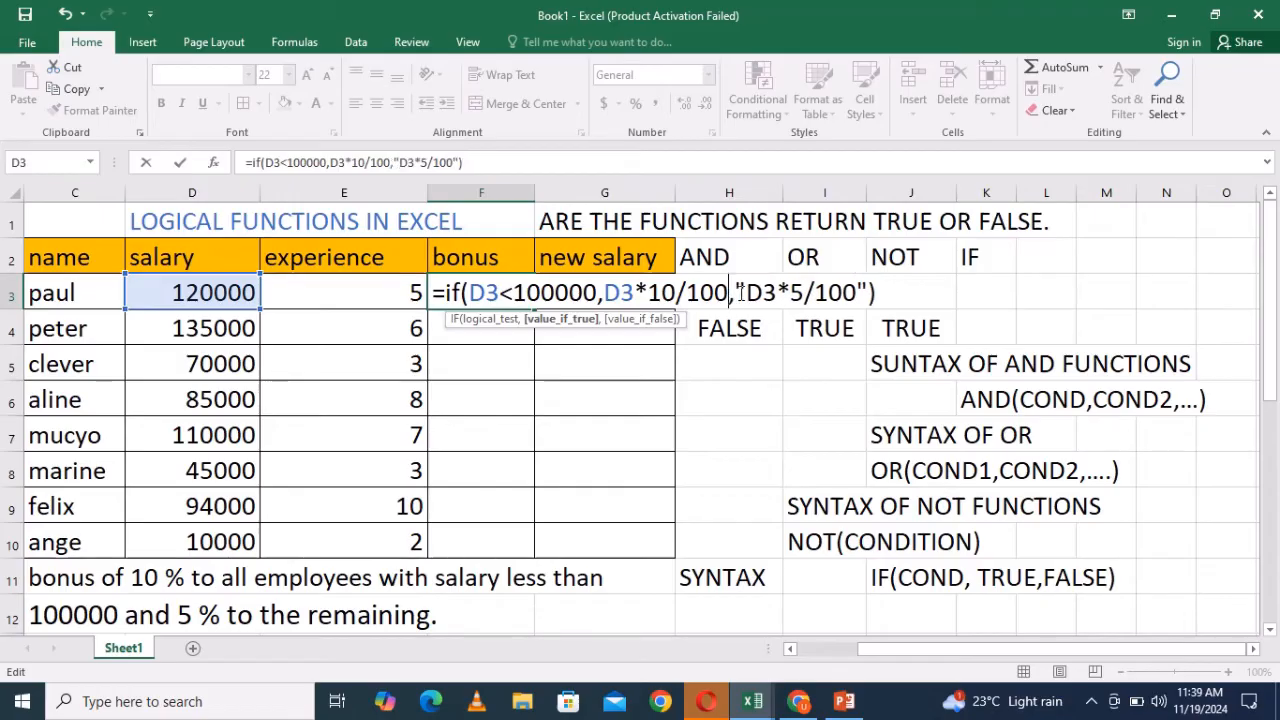
{"action": "left_click", "coordinate": [745, 292]}
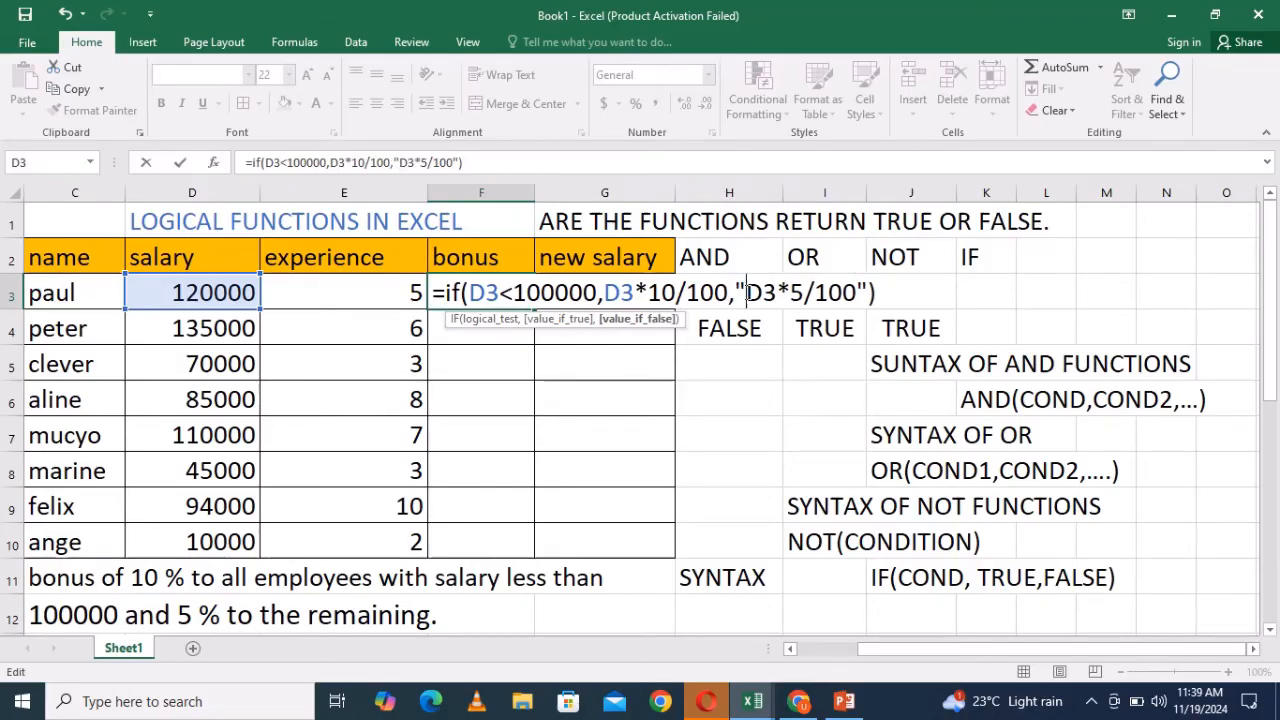
{"action": "key", "text": "BackSpace"}
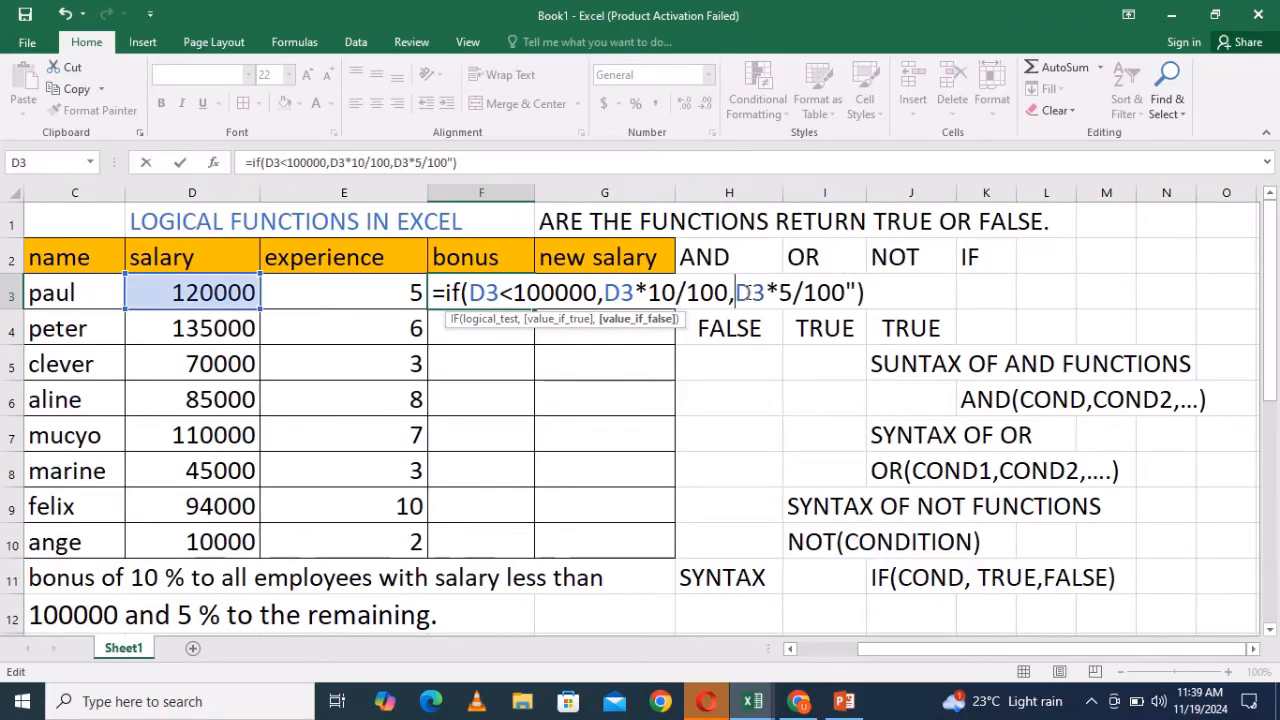
{"action": "left_click", "coordinate": [857, 292]}
{"action": "key", "text": "BackSpace"}
{"action": "left_click", "coordinate": [860, 294]}
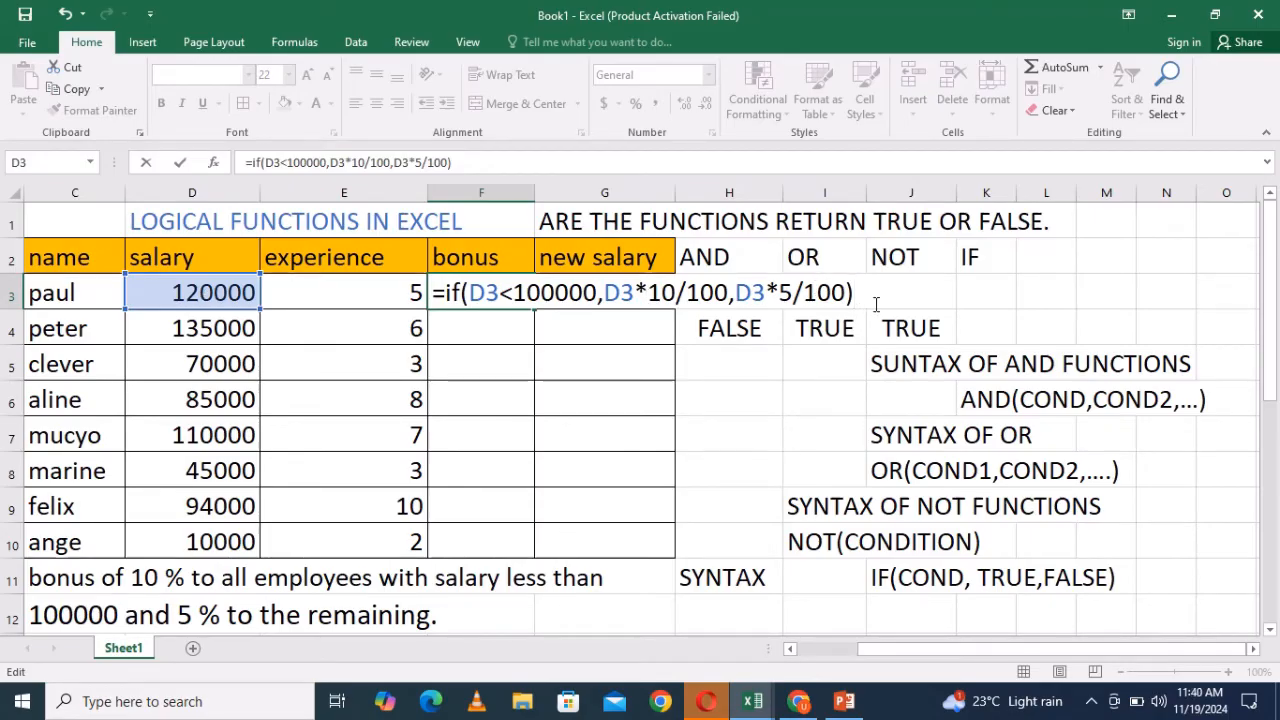
{"action": "key", "text": "Return"}
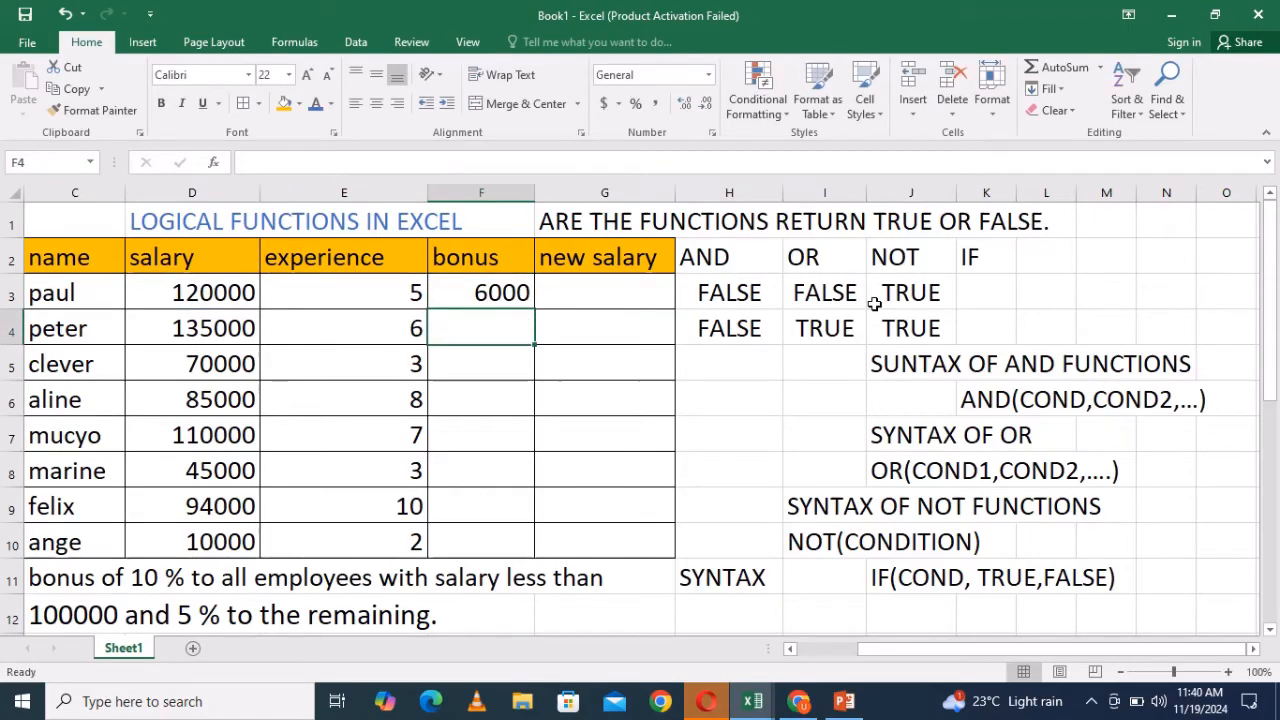
- Open F3's bonus formula for editing
{"action": "left_click", "coordinate": [493, 297]}
{"action": "double_click", "coordinate": [493, 297]}
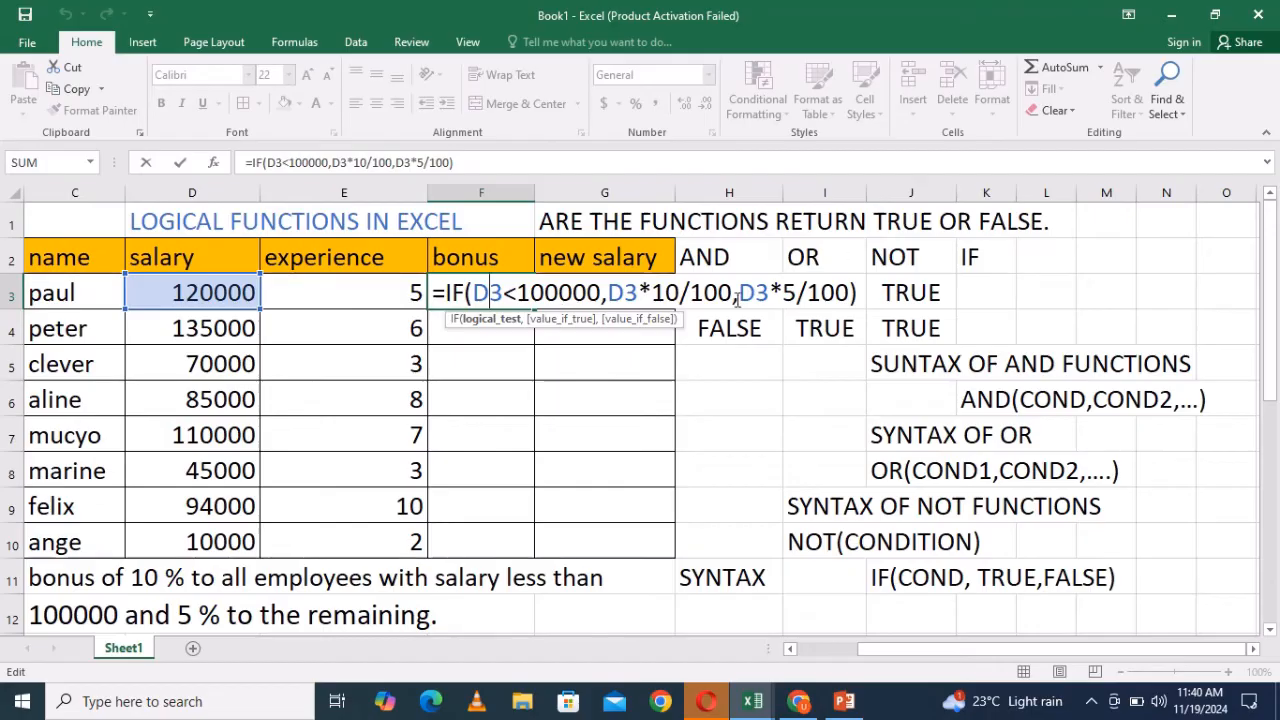
- Confirm the IF bonus formula in F3 and fill it down through F10
{"action": "left_click", "coordinate": [858, 293]}
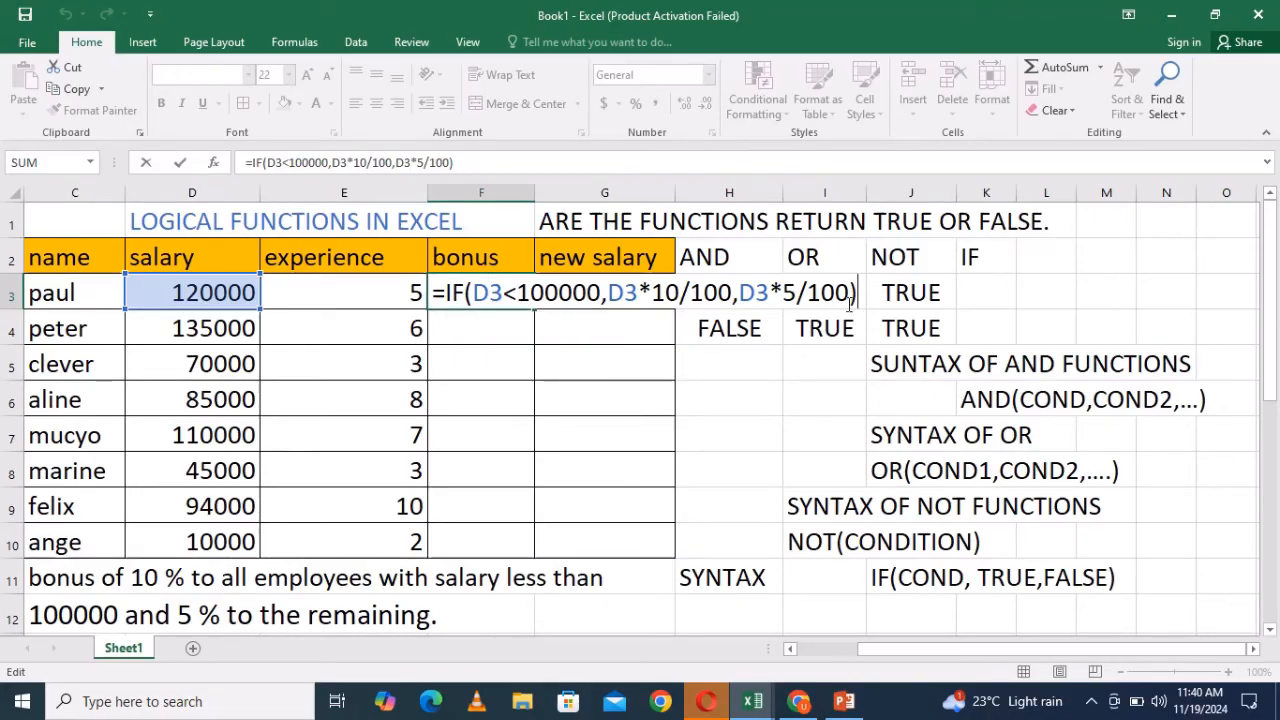
{"action": "key", "text": "Return"}
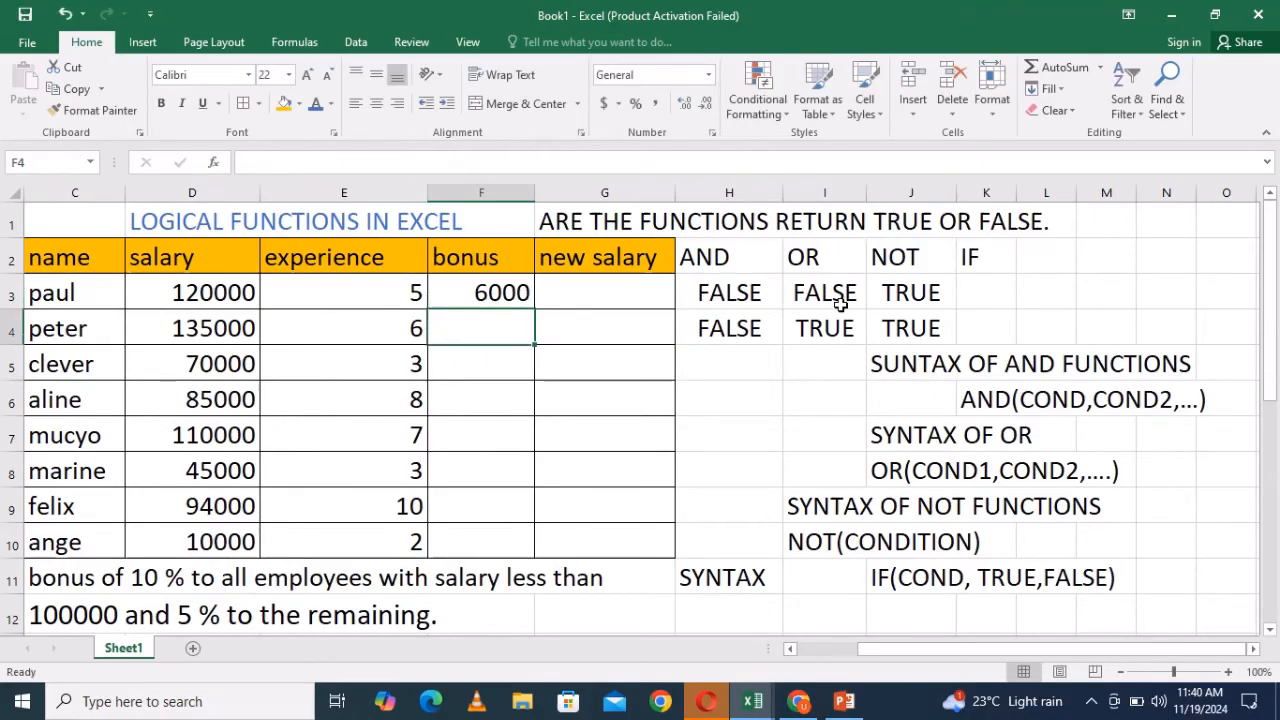
{"action": "left_click", "coordinate": [510, 293]}
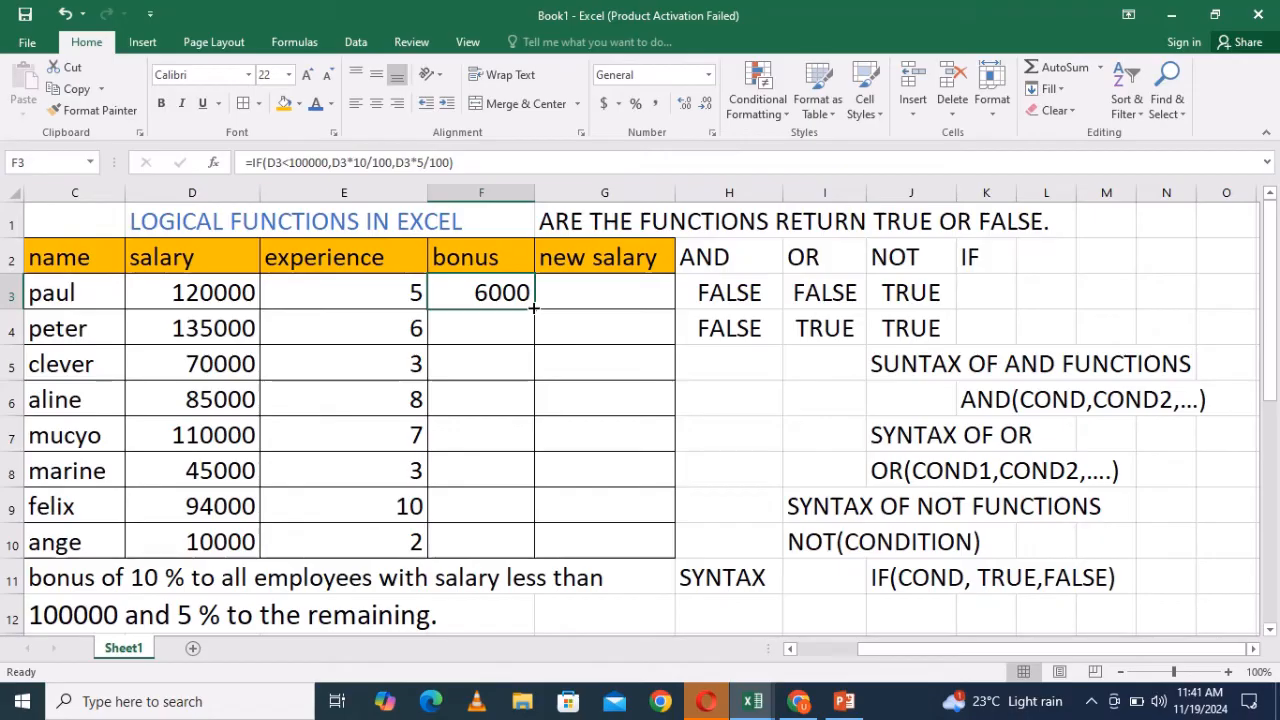
{"action": "left_click_drag", "start_coordinate": [533, 309], "coordinate": [538, 547]}
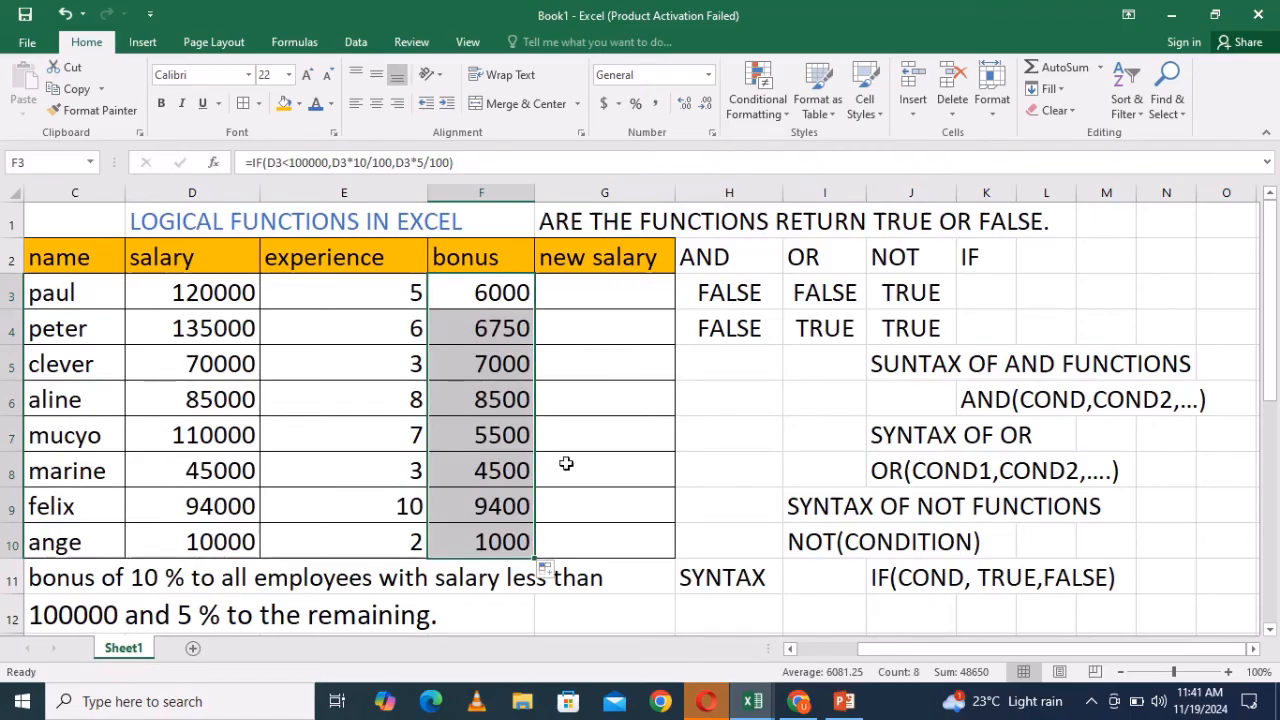
- Fill clever's salary cell with orange
{"action": "left_click", "coordinate": [591, 316]}
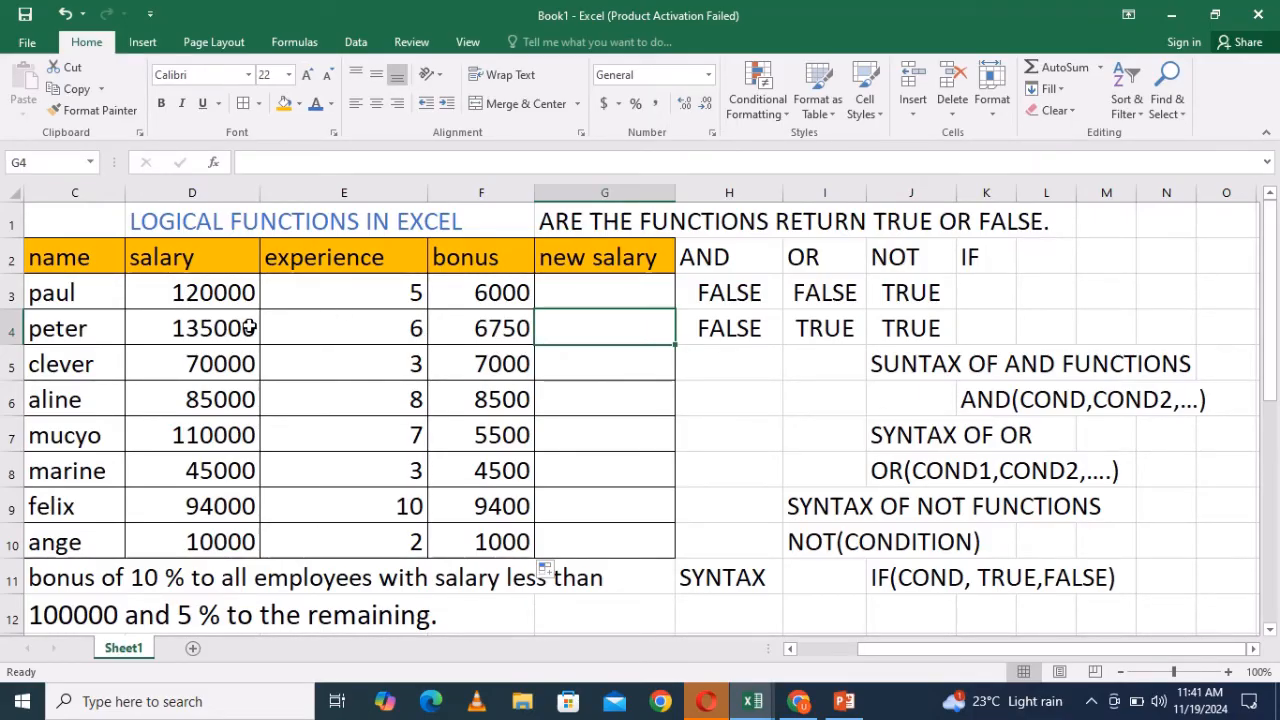
{"action": "left_click", "coordinate": [219, 364]}
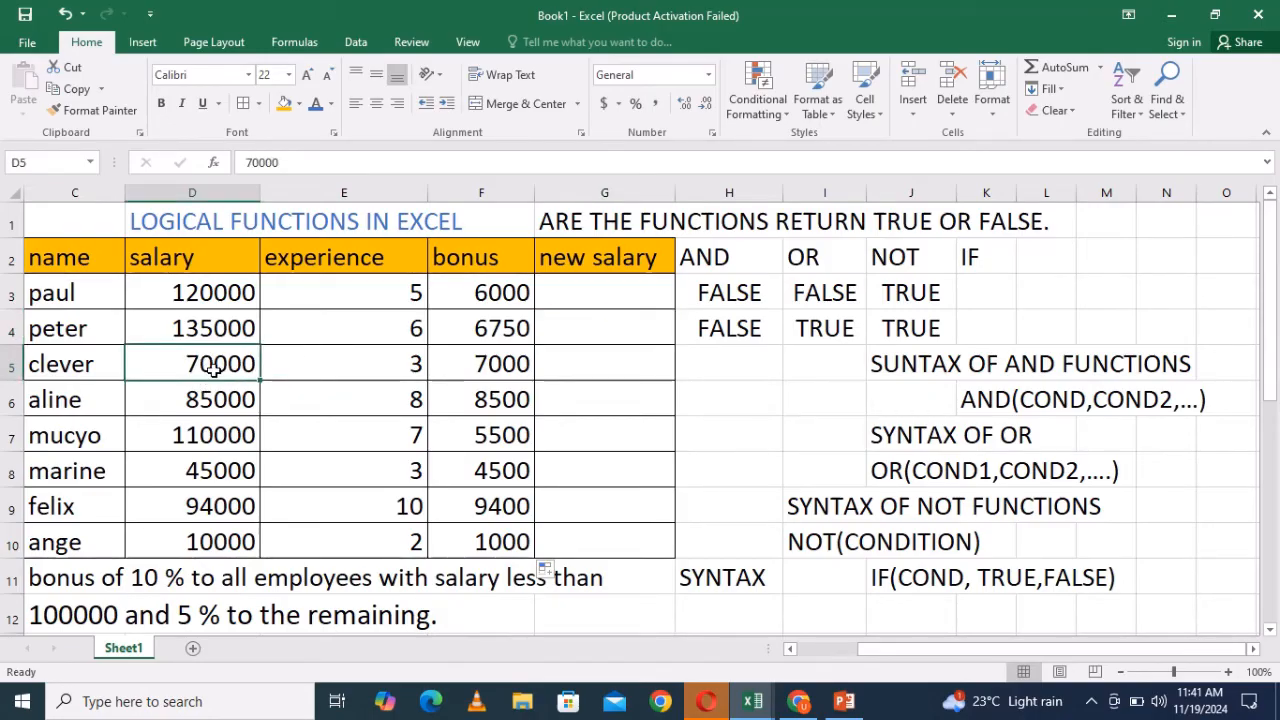
{"action": "left_click", "coordinate": [286, 108]}
- Fill clever's bonus cell with blue
{"action": "left_click", "coordinate": [398, 367]}
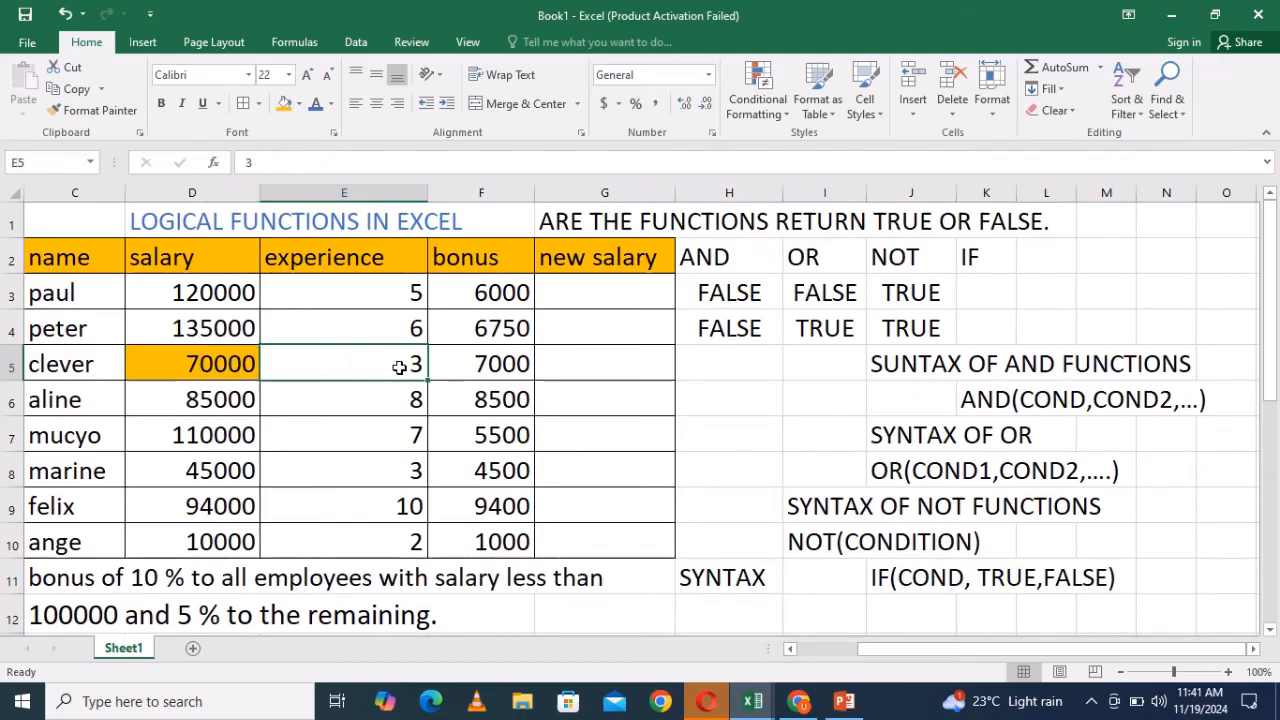
{"action": "left_click", "coordinate": [445, 411]}
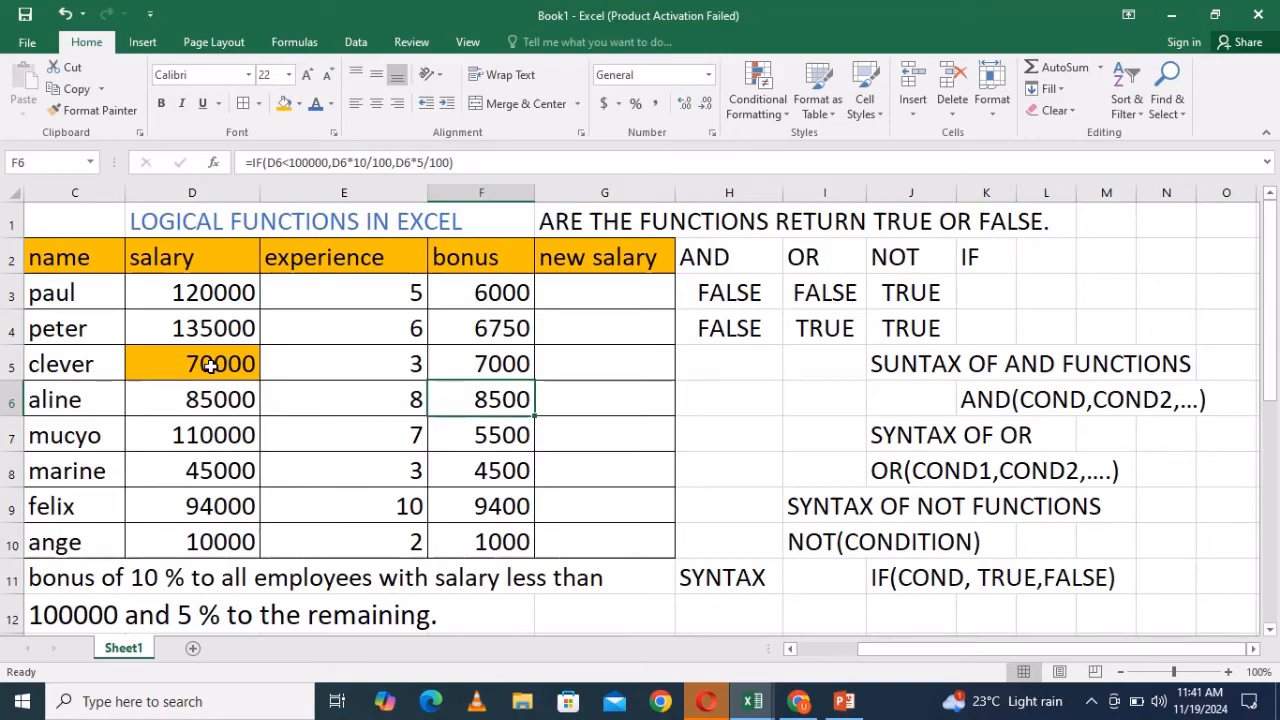
{"action": "left_click", "coordinate": [514, 361]}
{"action": "left_click", "coordinate": [298, 103]}
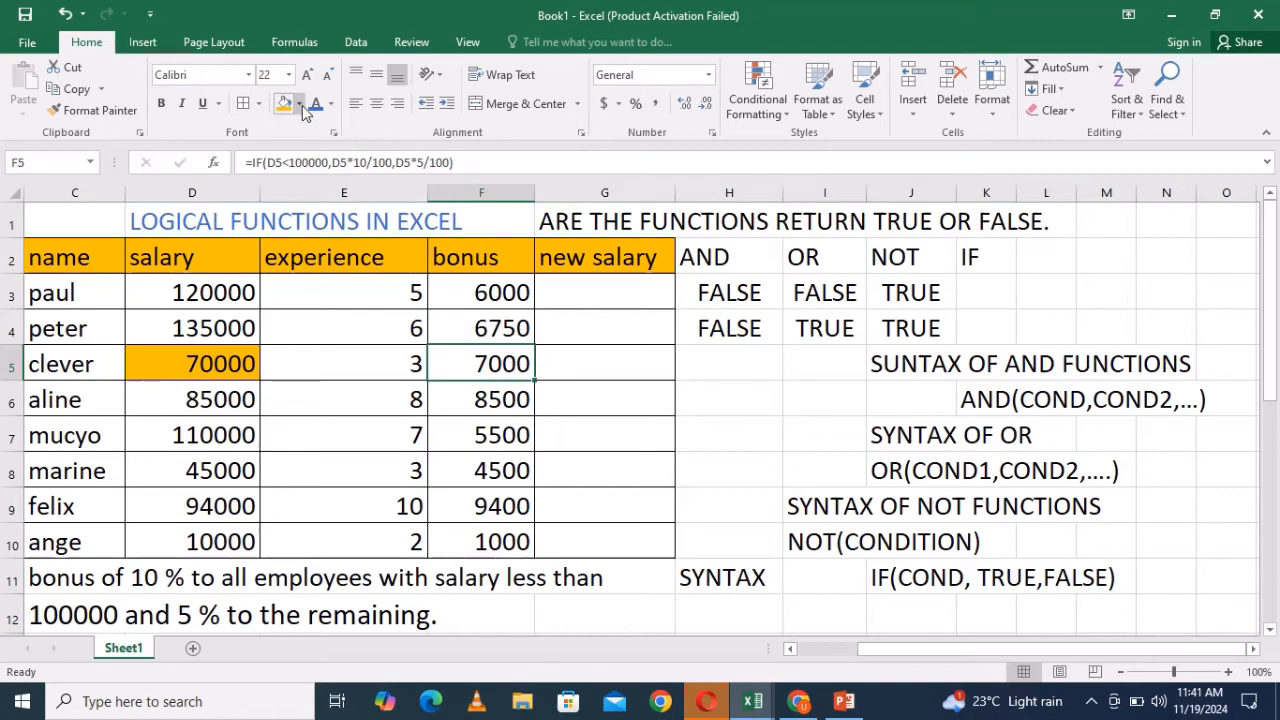
{"action": "left_click", "coordinate": [346, 147]}
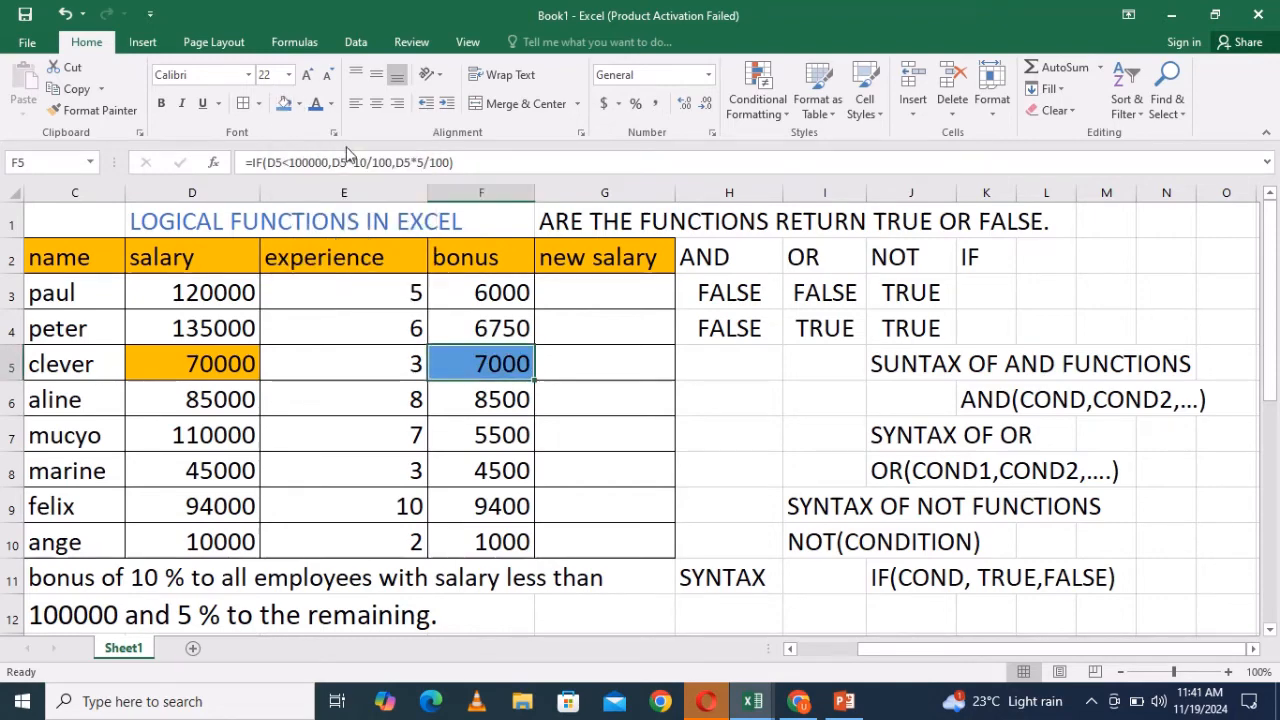
{"action": "left_click", "coordinate": [571, 360]}
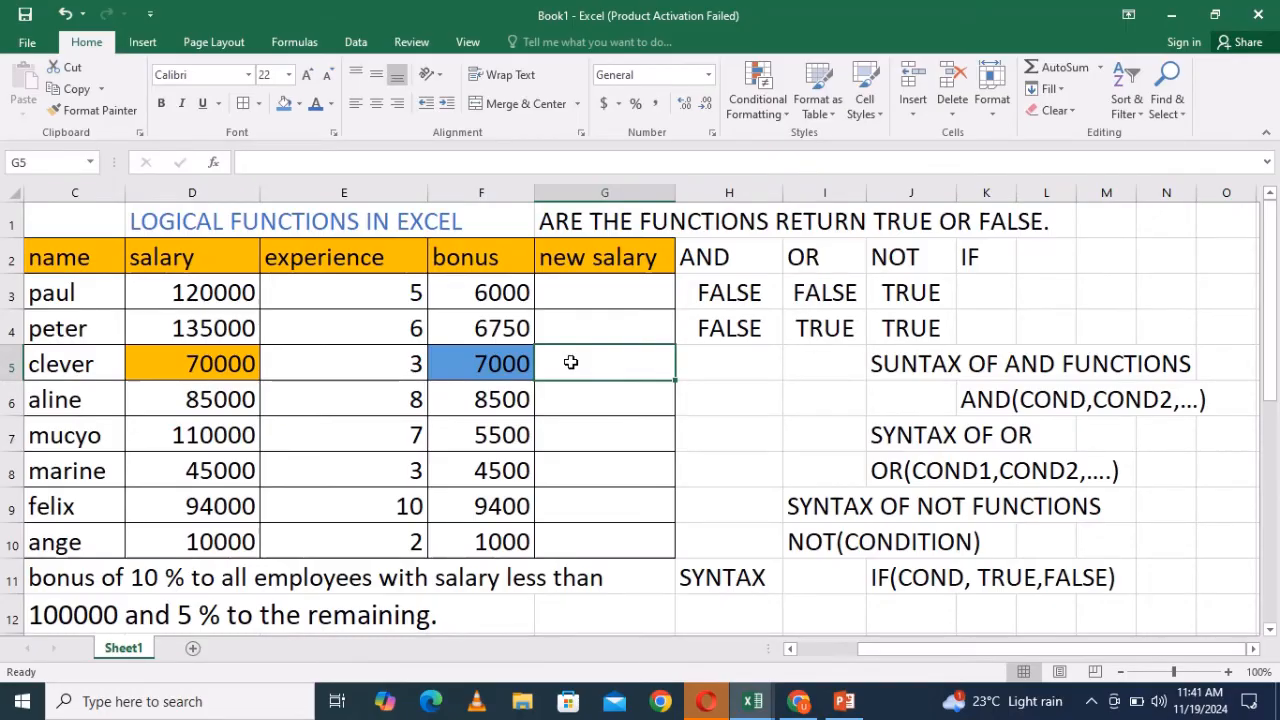
- Fill felix's salary cell with orange
{"action": "left_click", "coordinate": [219, 512]}
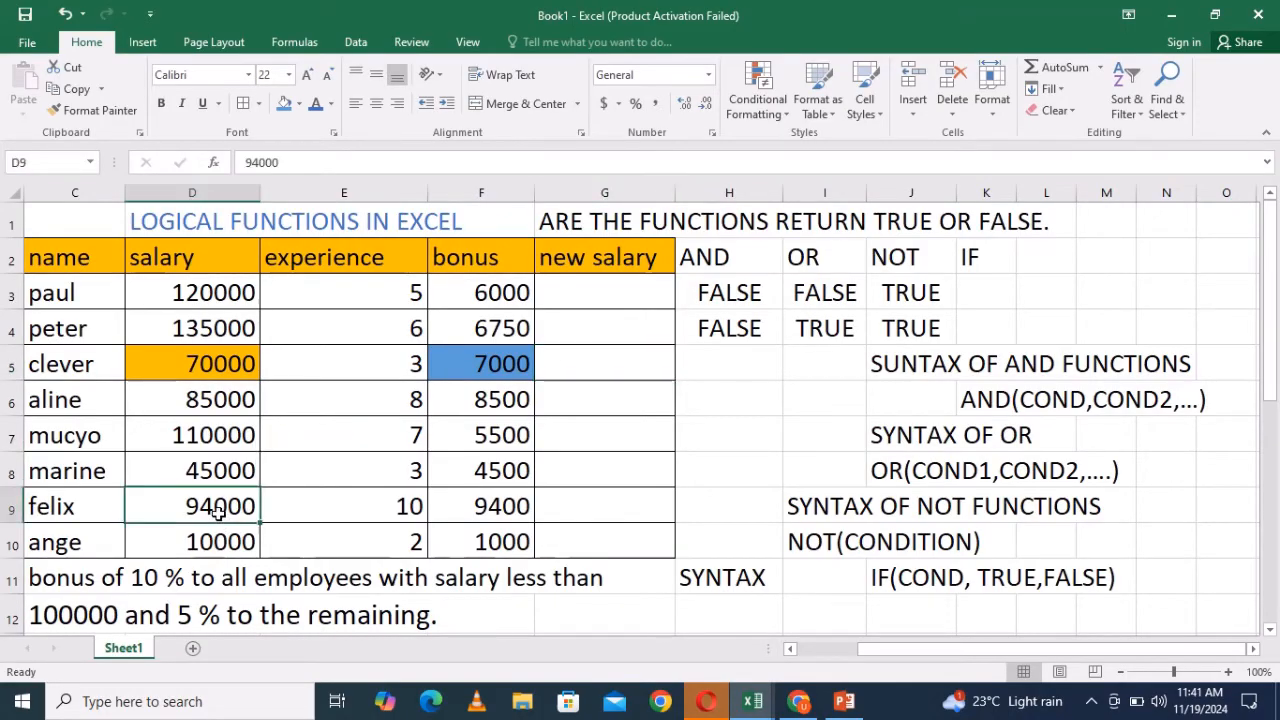
{"action": "left_click", "coordinate": [298, 104]}
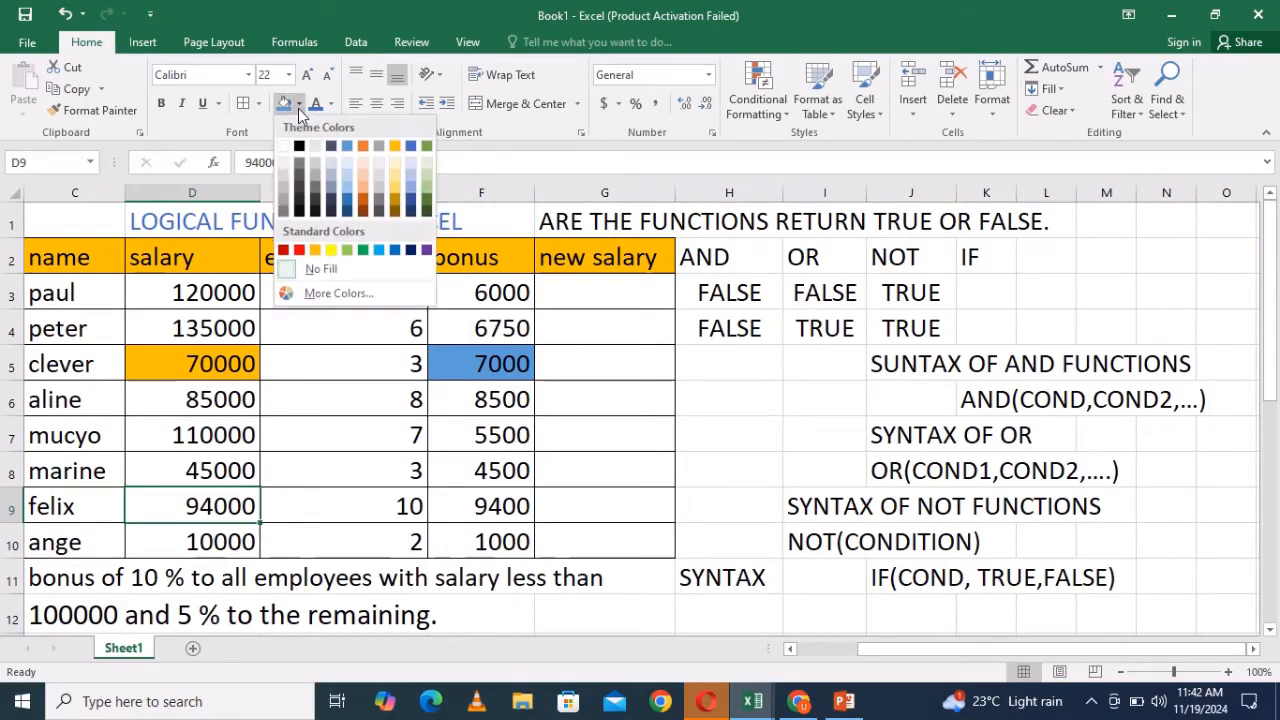
{"action": "left_click", "coordinate": [364, 146]}
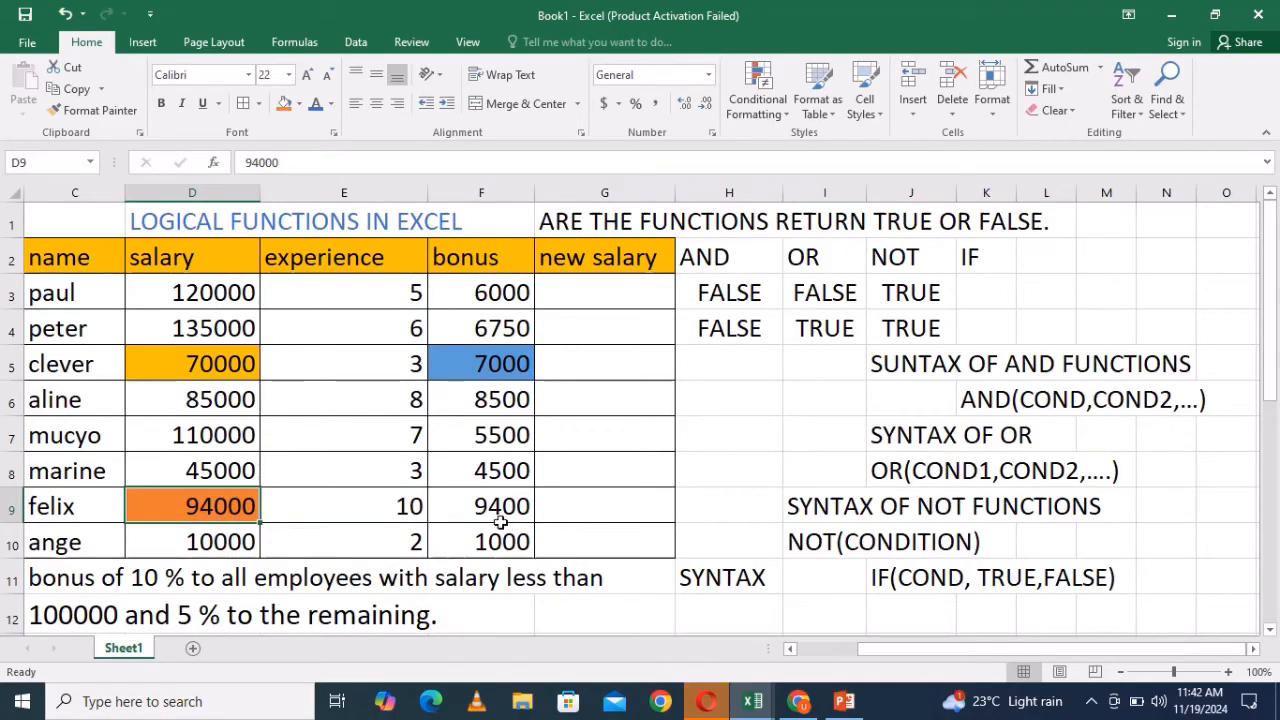
{"action": "left_click", "coordinate": [223, 475]}
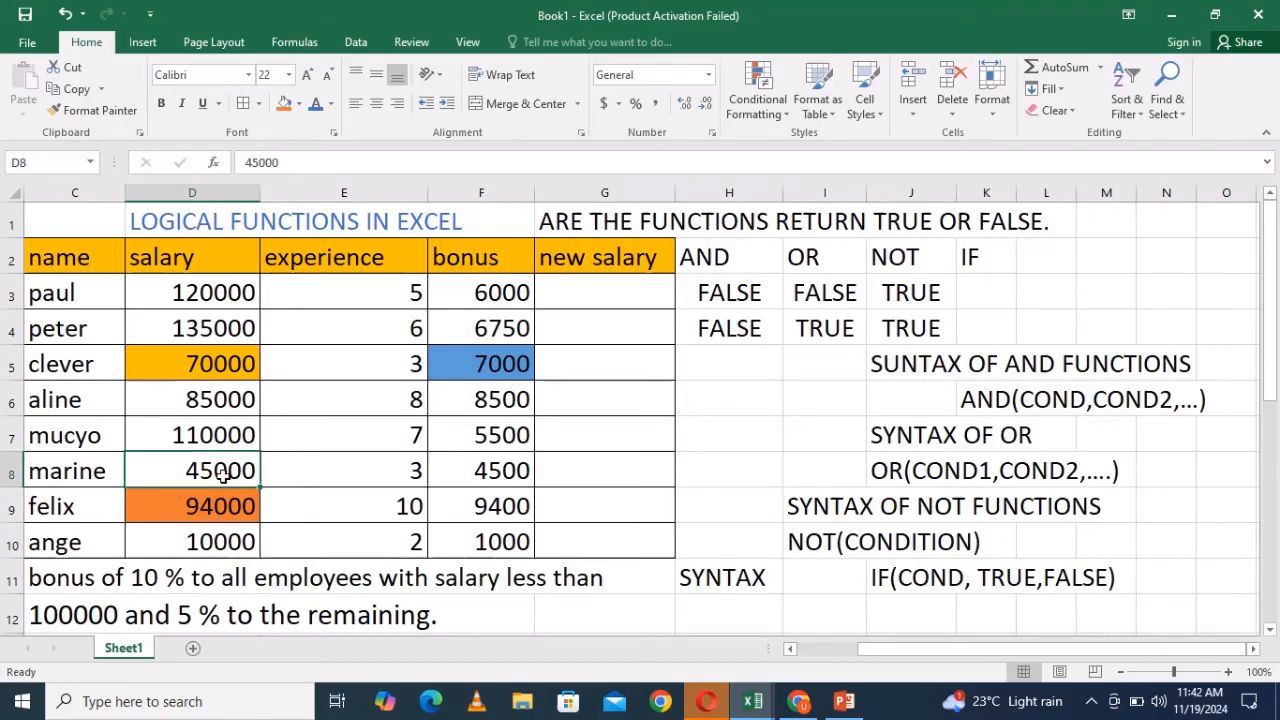
{"action": "left_click", "coordinate": [214, 442]}
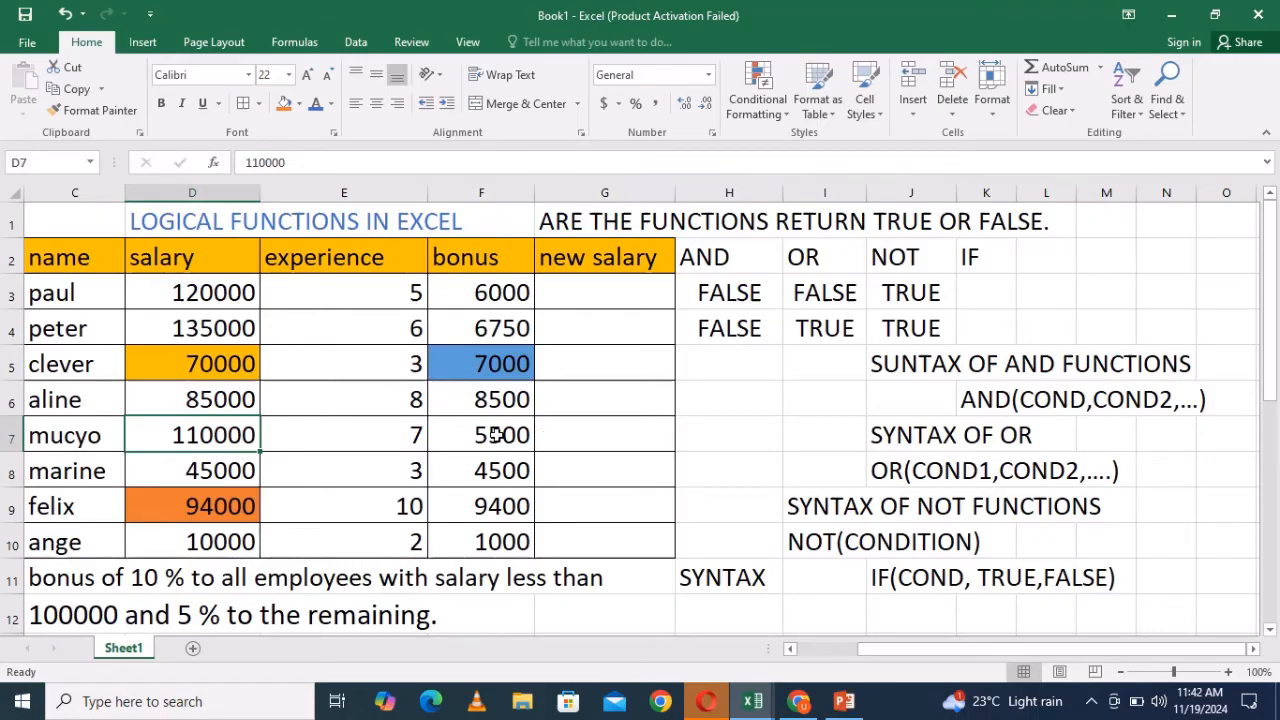
- Enter =sum(D3,F3) as paul's new salary in G3 and fill it down through G10
{"action": "left_click", "coordinate": [588, 296]}
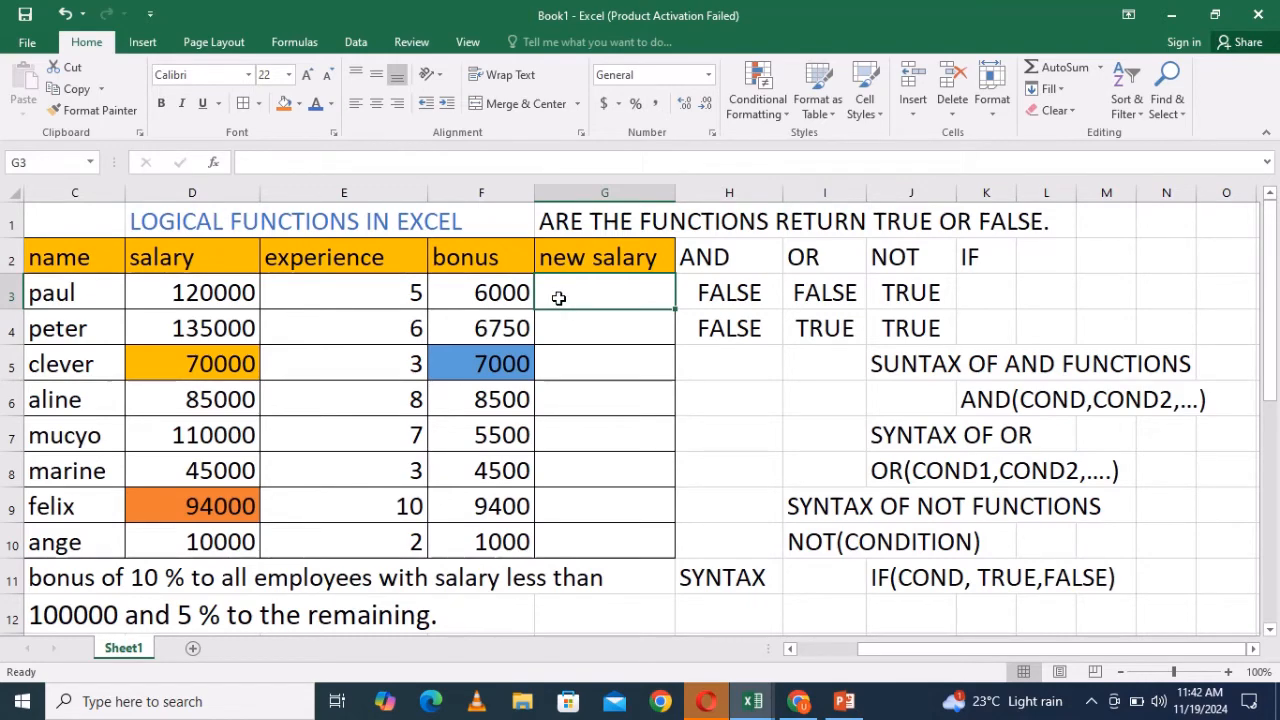
{"action": "left_click", "coordinate": [213, 292]}
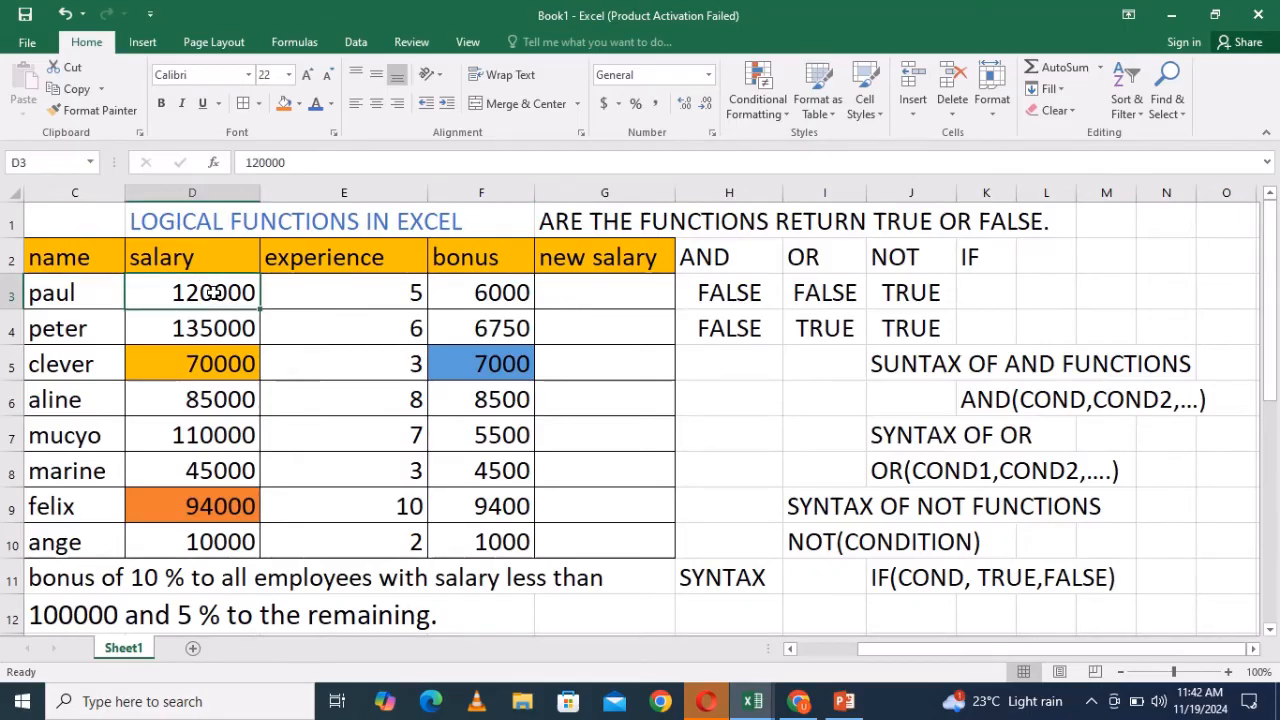
{"action": "left_click", "coordinate": [513, 292]}
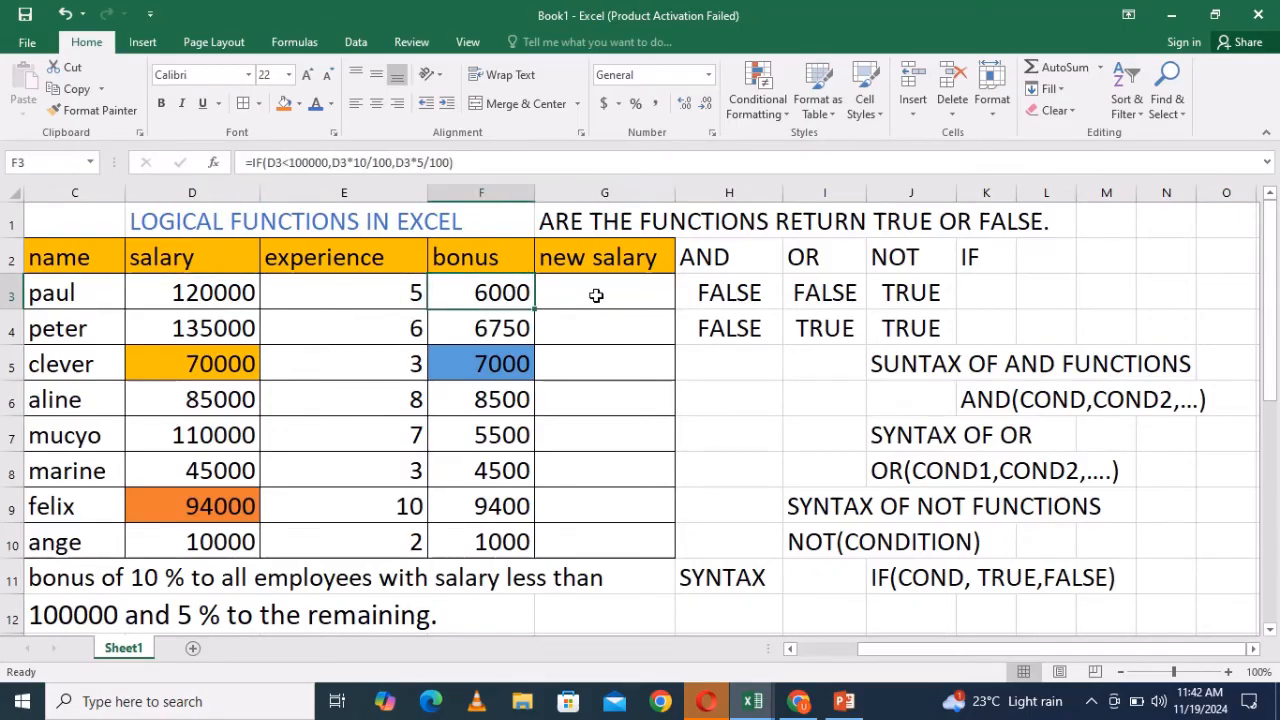
{"action": "left_click", "coordinate": [596, 295]}
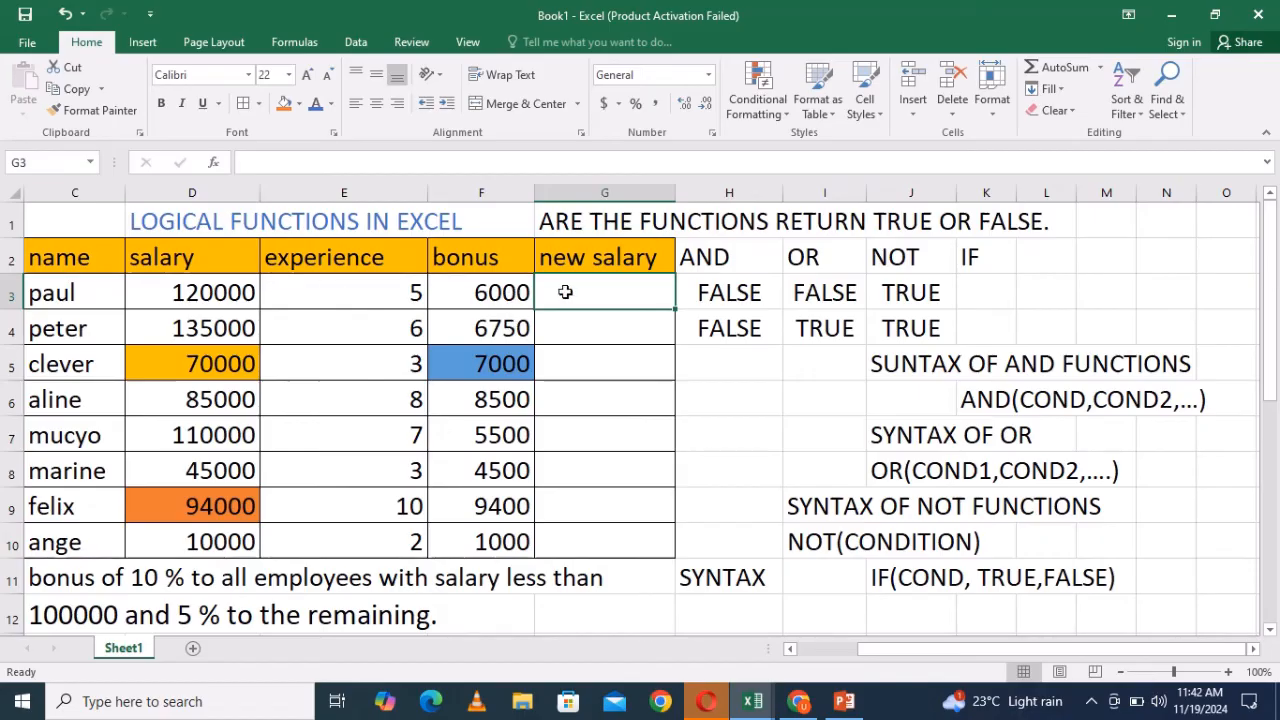
{"action": "type", "text": "="}
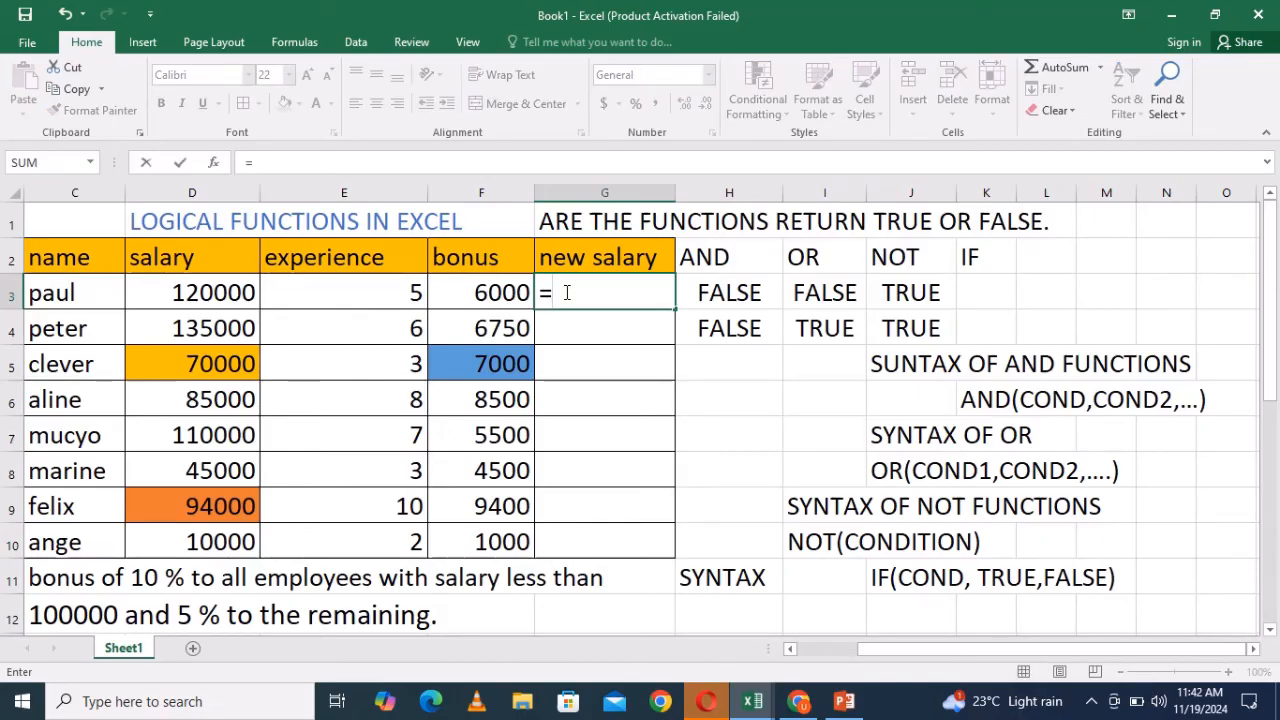
{"action": "type", "text": "sum"}
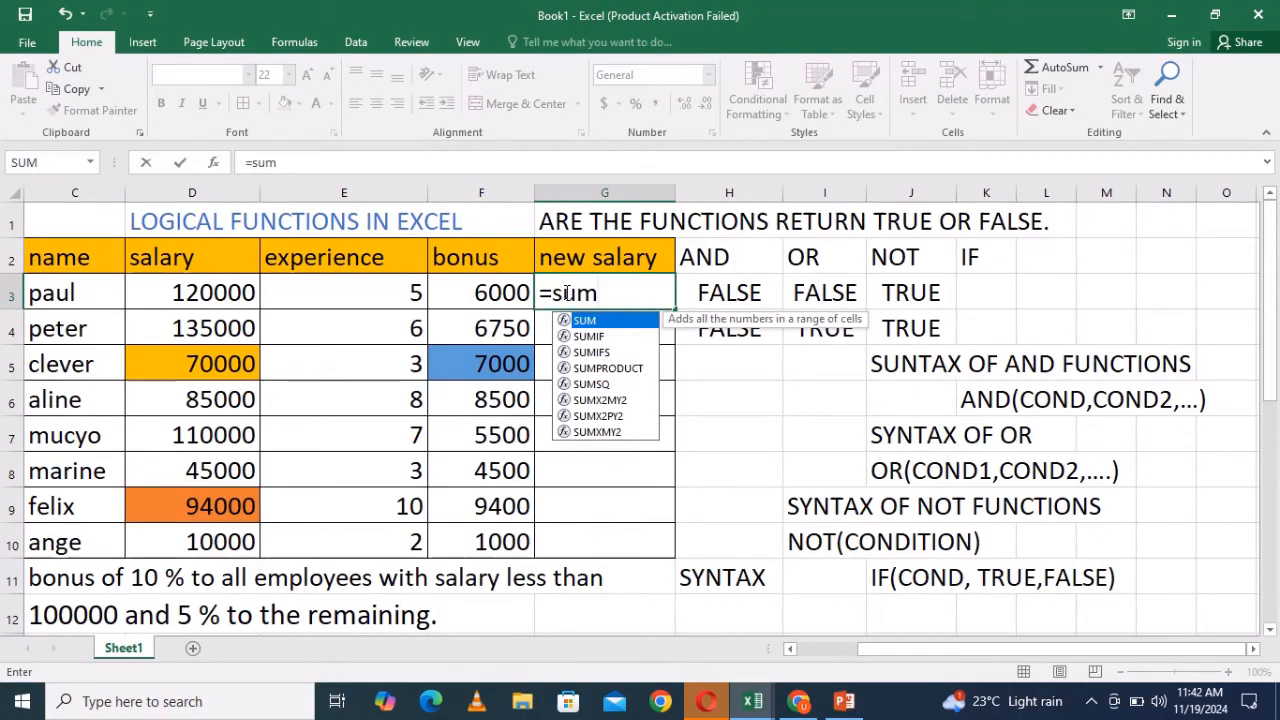
{"action": "type", "text": "("}
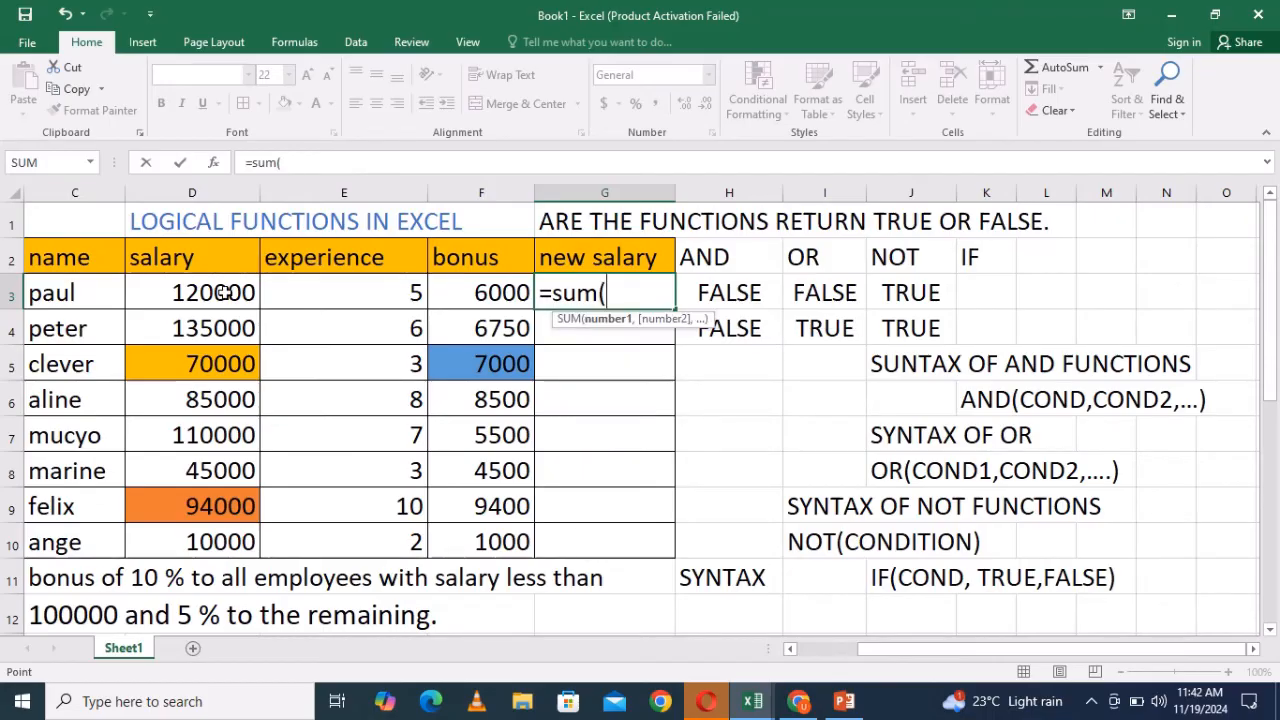
{"action": "left_click", "coordinate": [223, 292]}
{"action": "type", "text": ","}
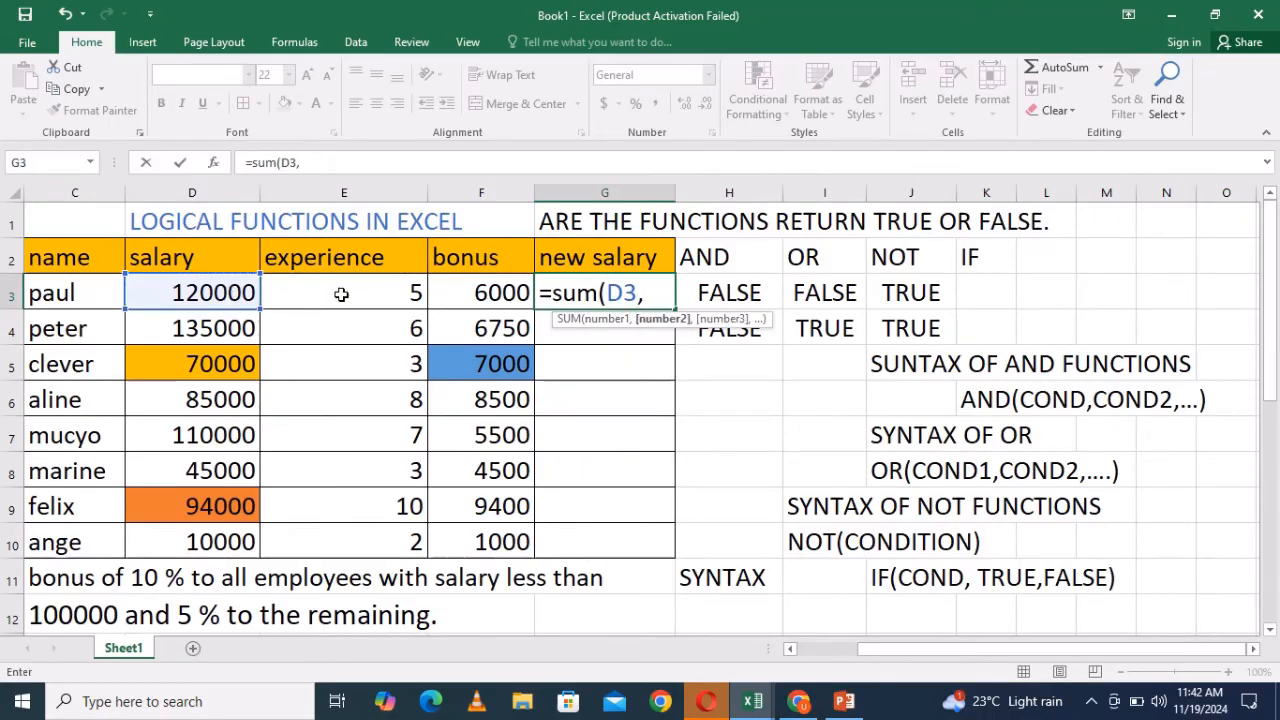
{"action": "left_click", "coordinate": [490, 292]}
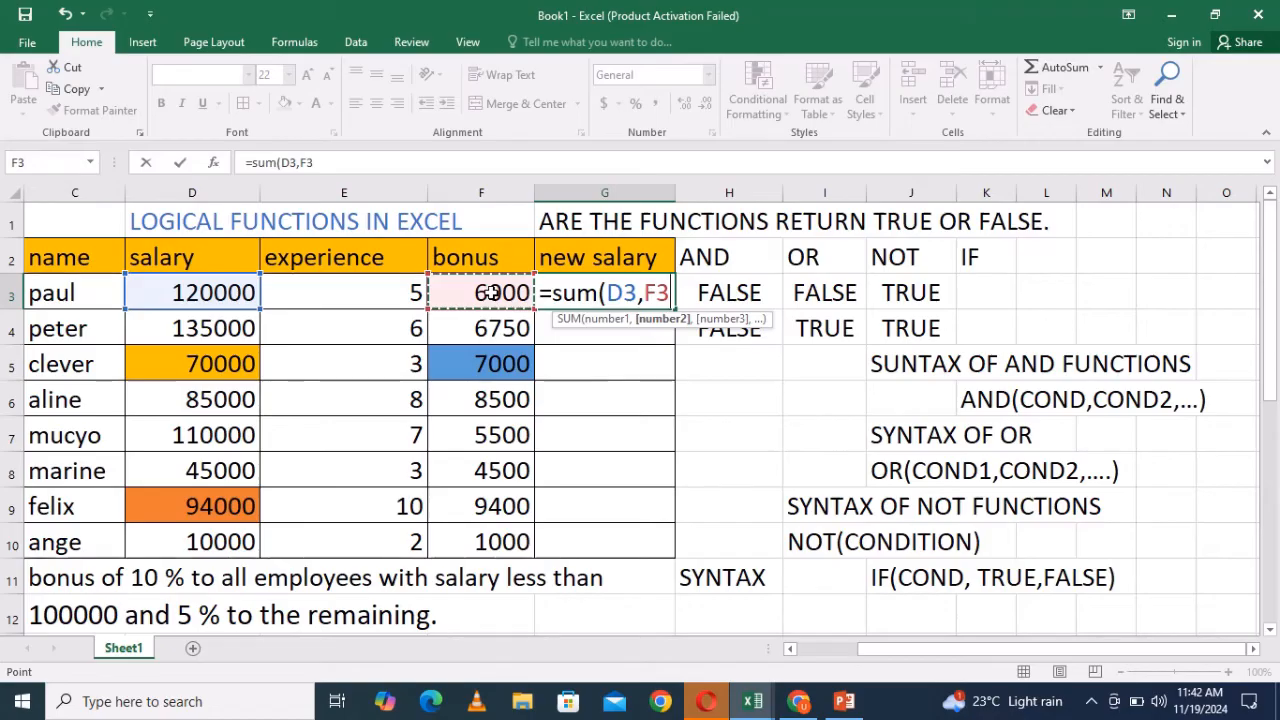
{"action": "type", "text": ")"}
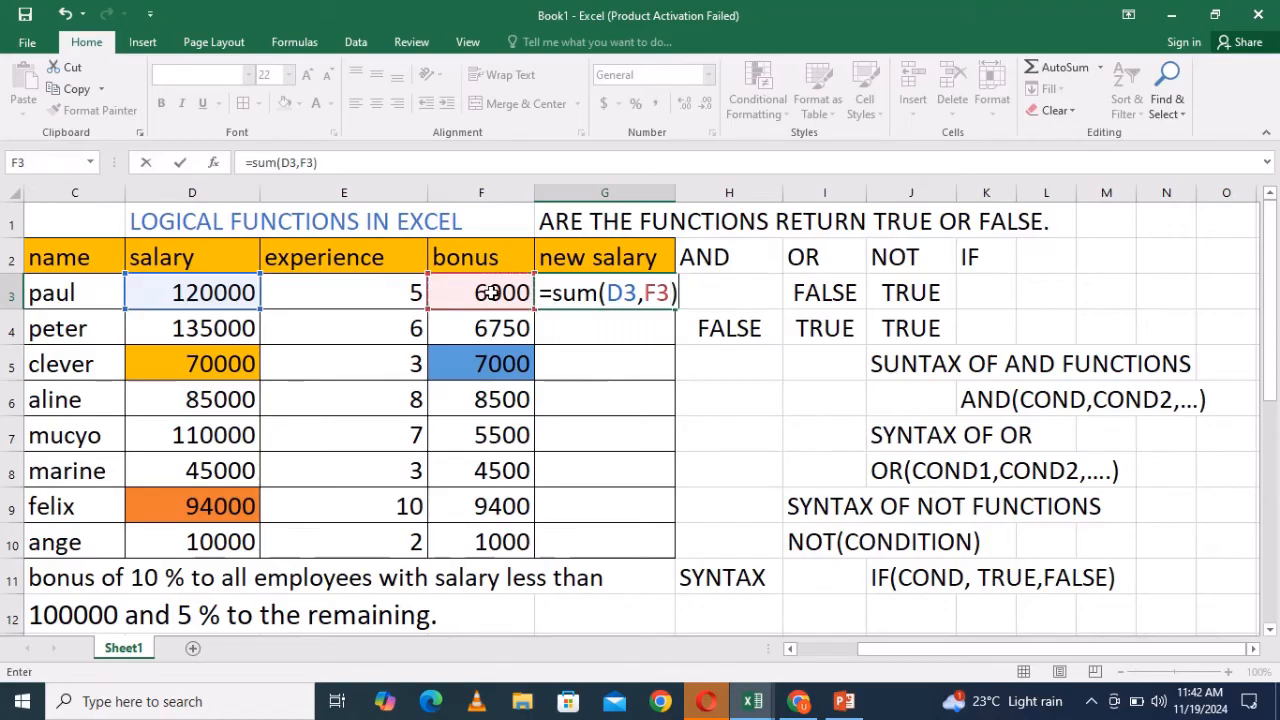
{"action": "left_click", "coordinate": [668, 293]}
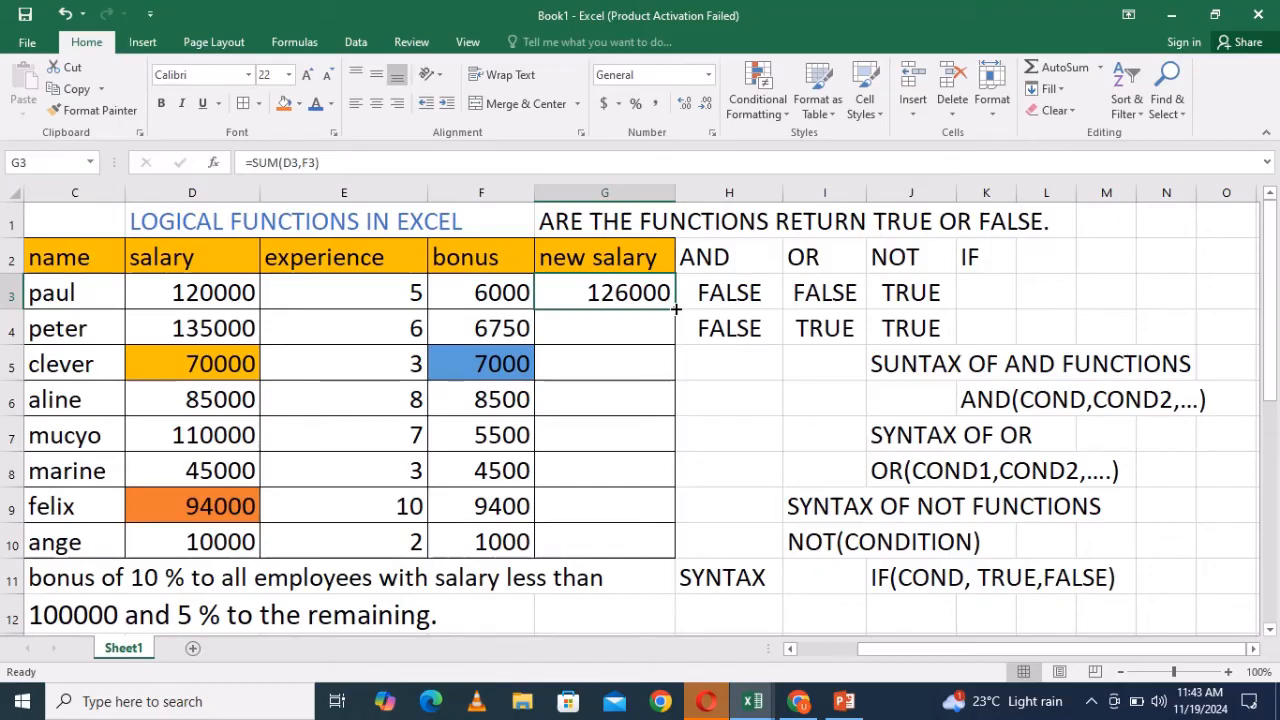
{"action": "left_click_drag", "start_coordinate": [676, 310], "coordinate": [681, 577]}
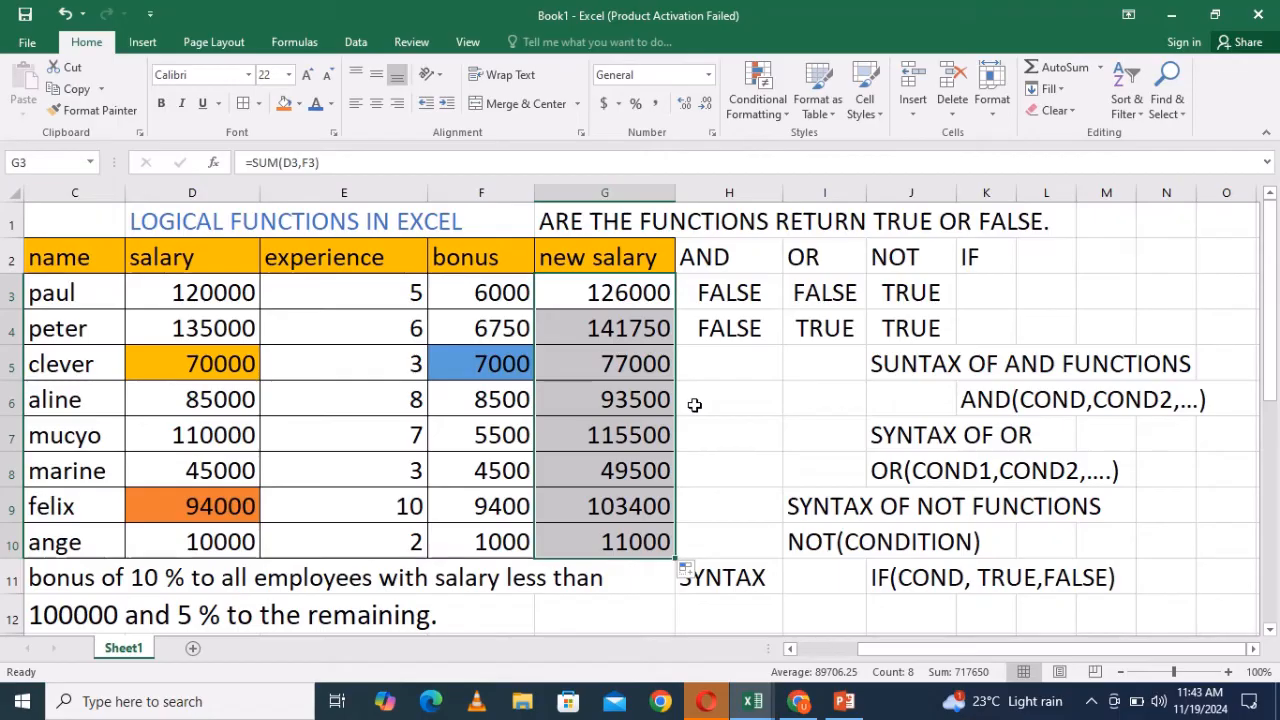
- Clear the contents of the new salary cells G3 to G10
{"action": "left_click", "coordinate": [1071, 104]}
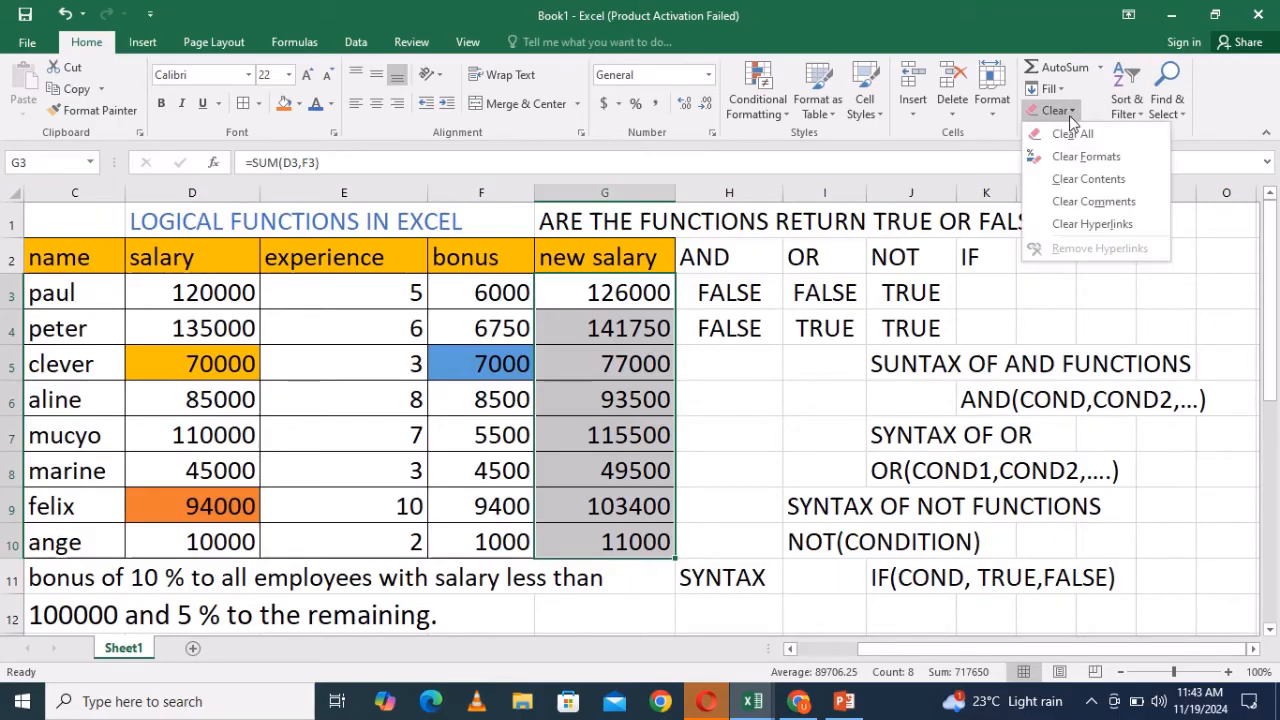
{"action": "left_click", "coordinate": [1084, 176]}
{"action": "left_click", "coordinate": [706, 374]}
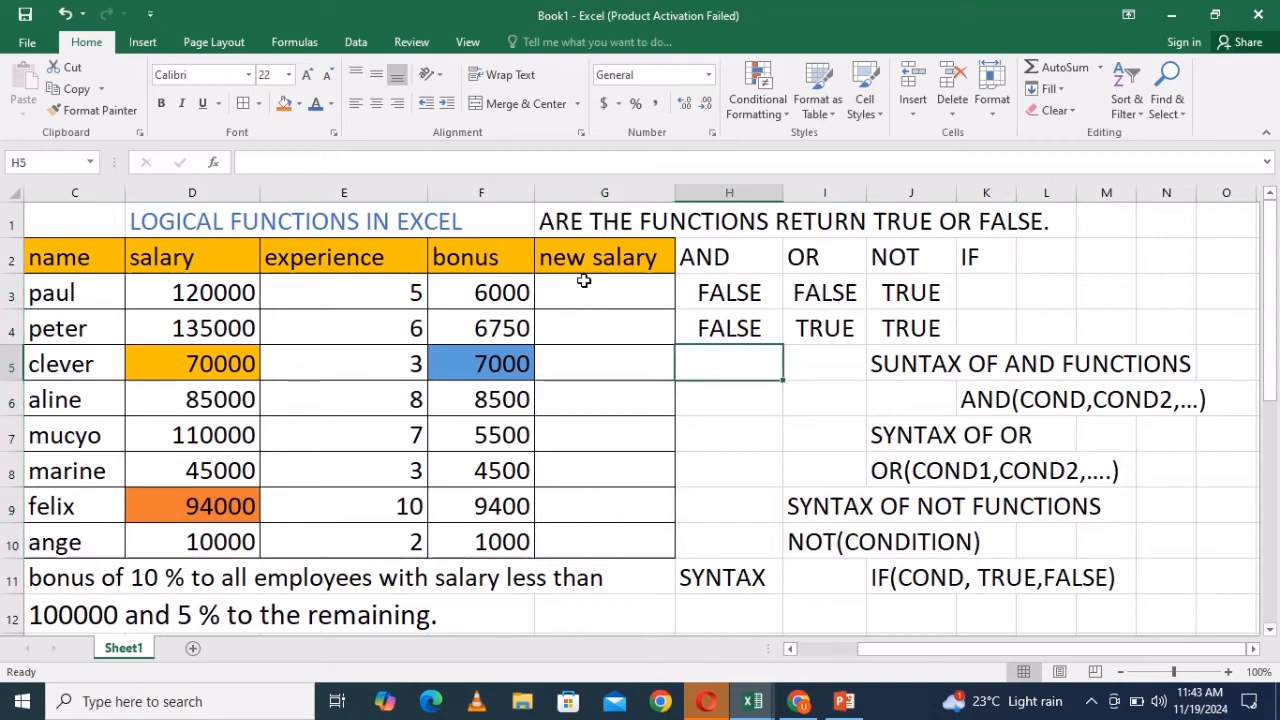
{"action": "left_click", "coordinate": [587, 291]}
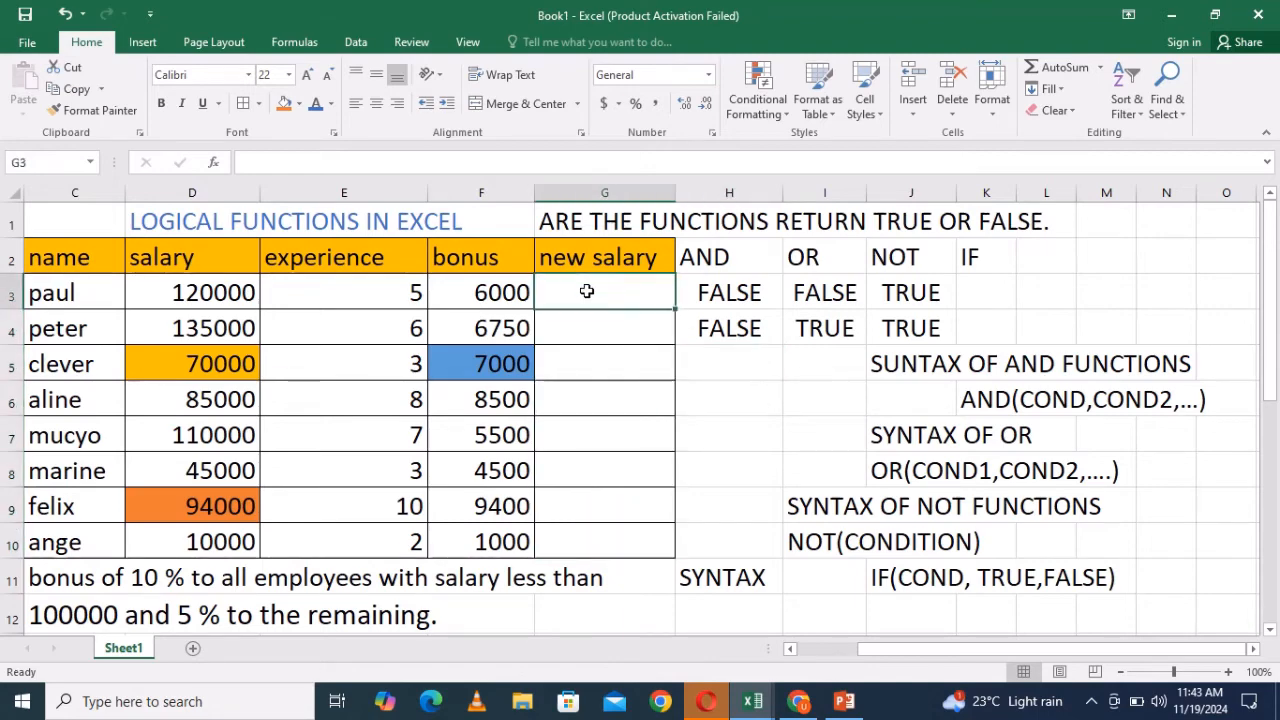
{"action": "left_click", "coordinate": [416, 291]}
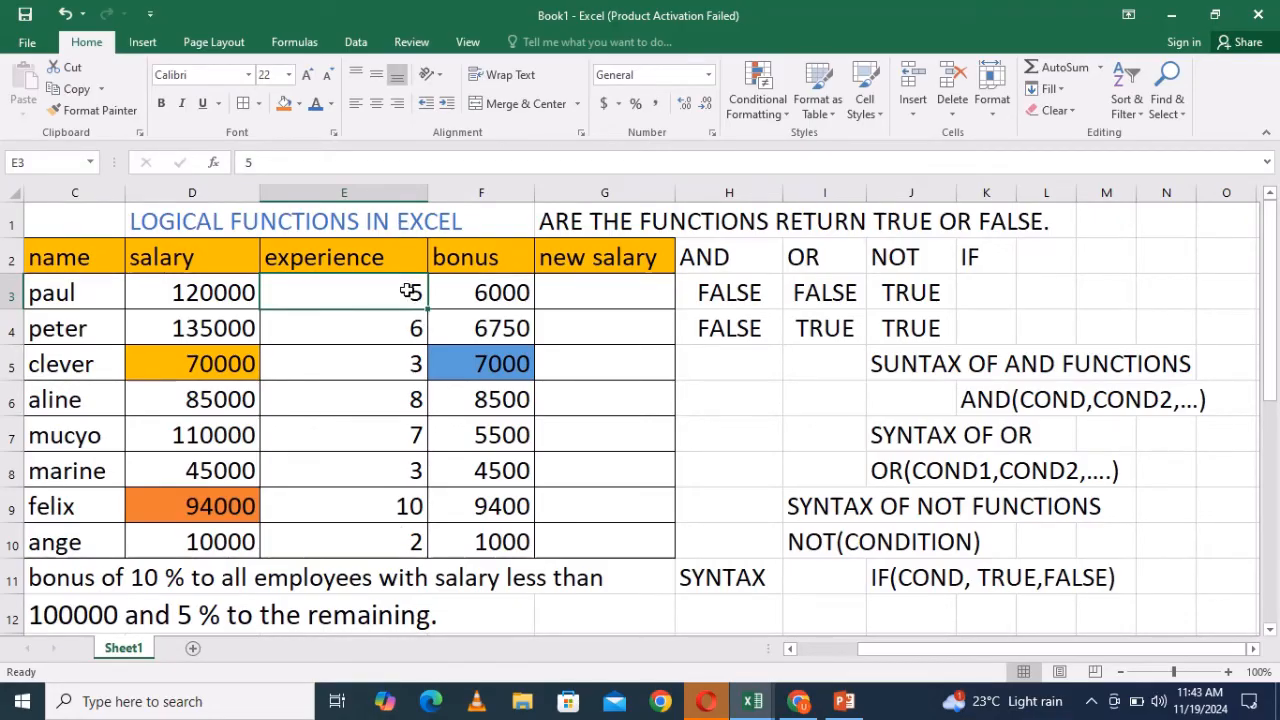
{"action": "left_click", "coordinate": [549, 293]}
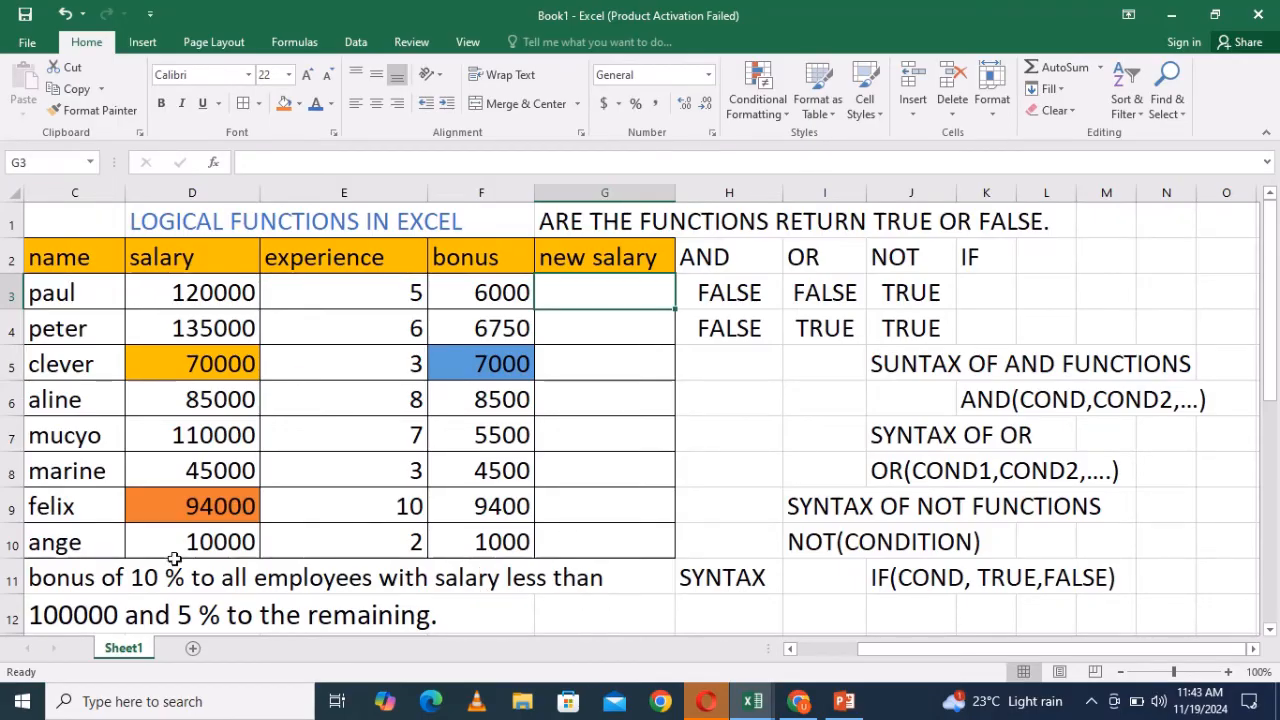
- Fill the bonus rule note in rows 11 and 12 with blue
{"action": "left_click_drag", "start_coordinate": [32, 573], "coordinate": [537, 430]}
{"action": "left_click", "coordinate": [300, 104]}
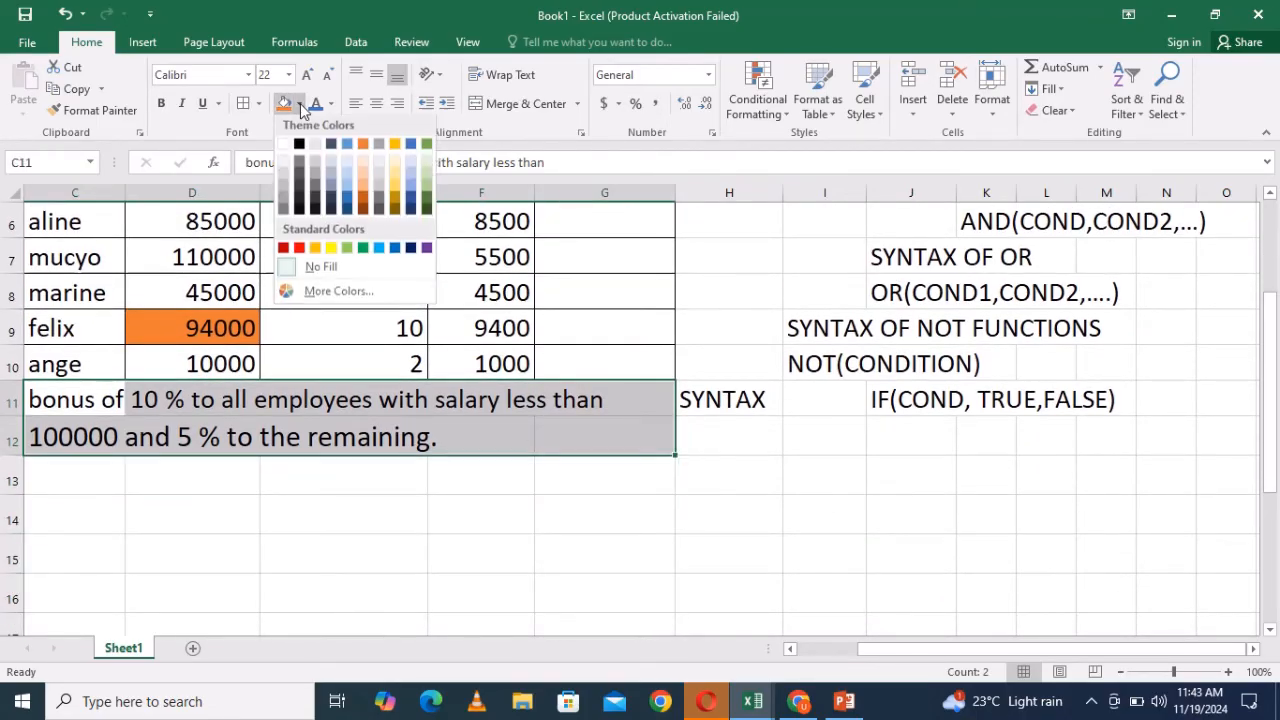
{"action": "left_click", "coordinate": [347, 150]}
{"action": "left_click", "coordinate": [792, 483]}
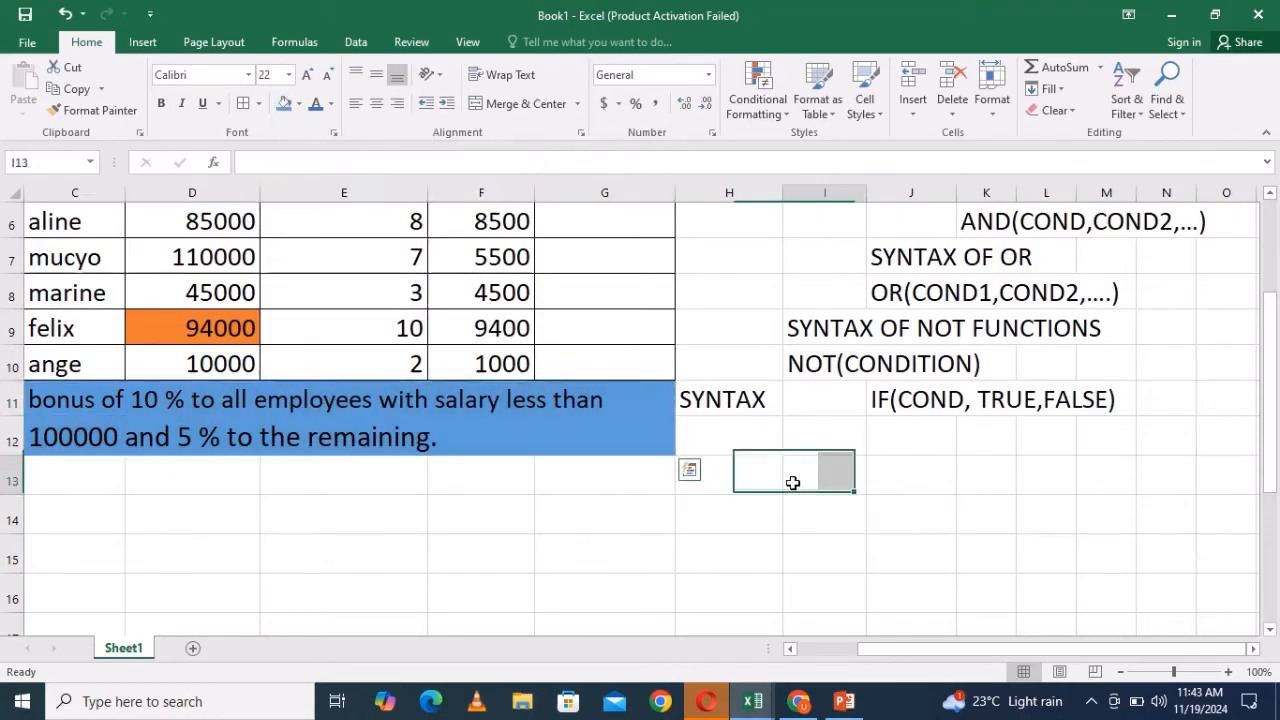
- Remove the fill colour from the bonus rule note in rows 11 and 12
{"action": "left_click_drag", "start_coordinate": [1272, 424], "coordinate": [1268, 328]}
{"action": "left_click", "coordinate": [731, 622]}
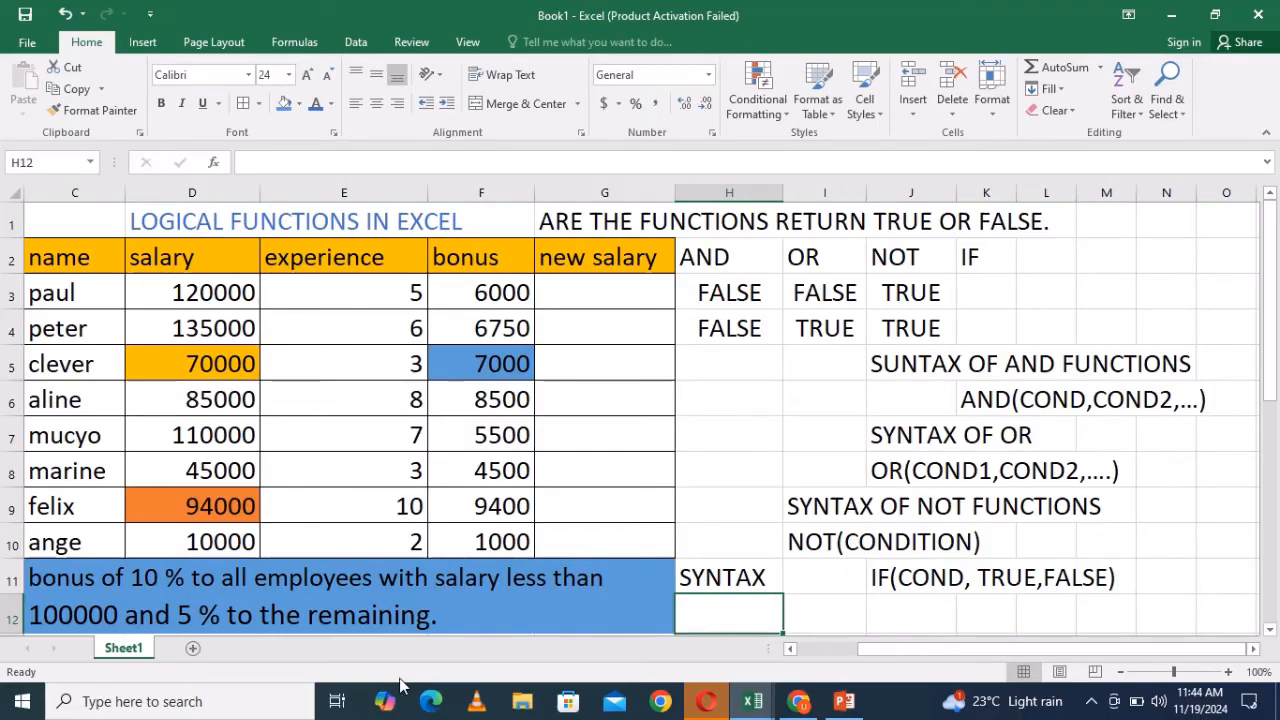
{"action": "left_click", "coordinate": [452, 614]}
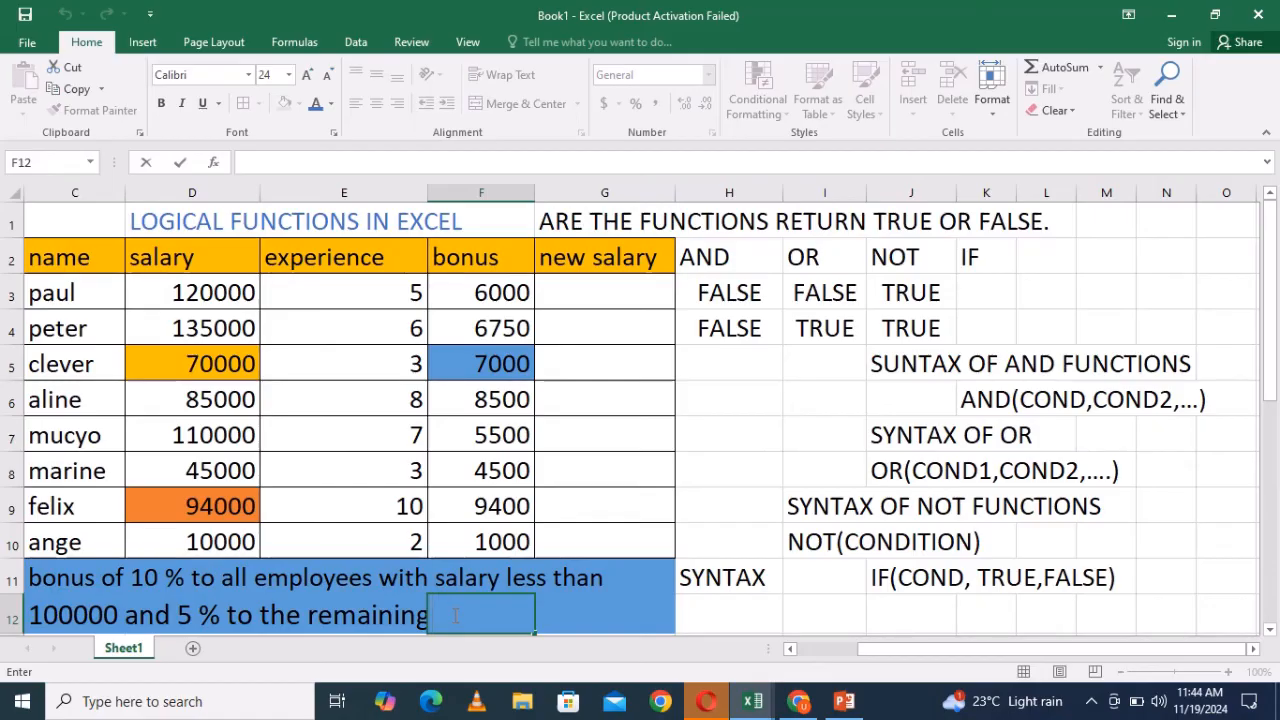
{"action": "type", "text": "."}
{"action": "left_click", "coordinate": [571, 614]}
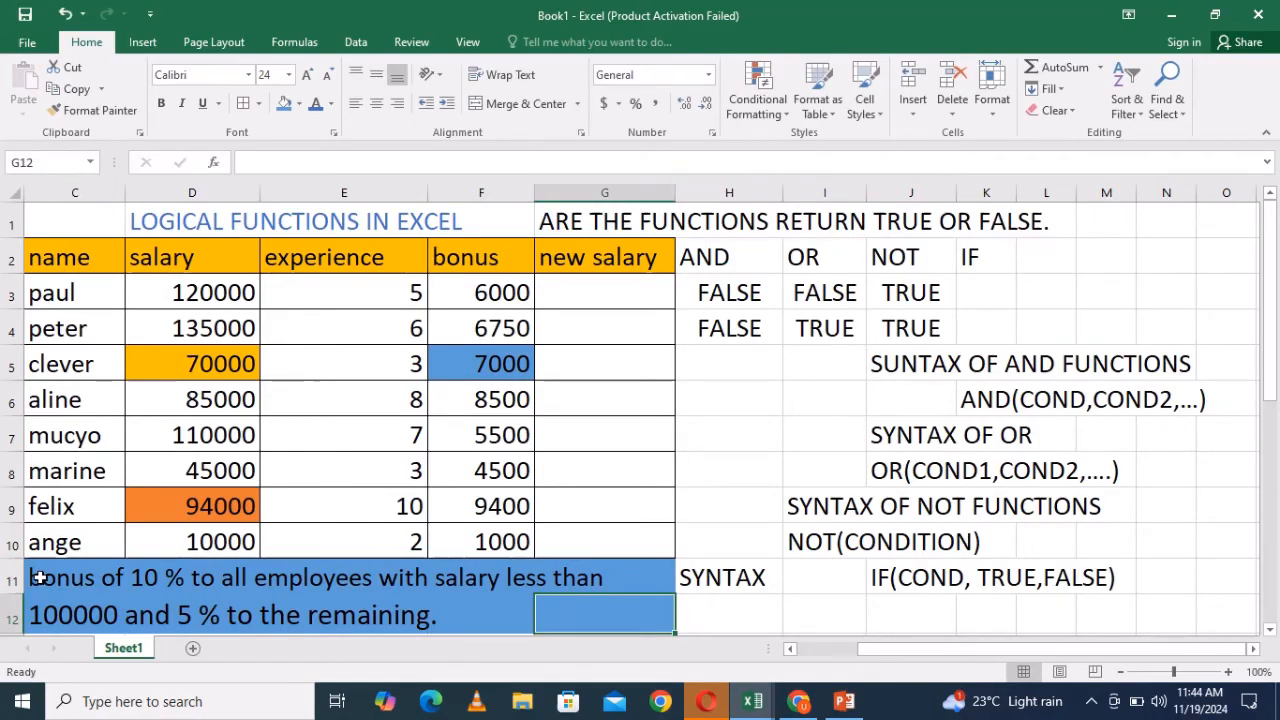
{"action": "left_click_drag", "start_coordinate": [38, 578], "coordinate": [591, 429]}
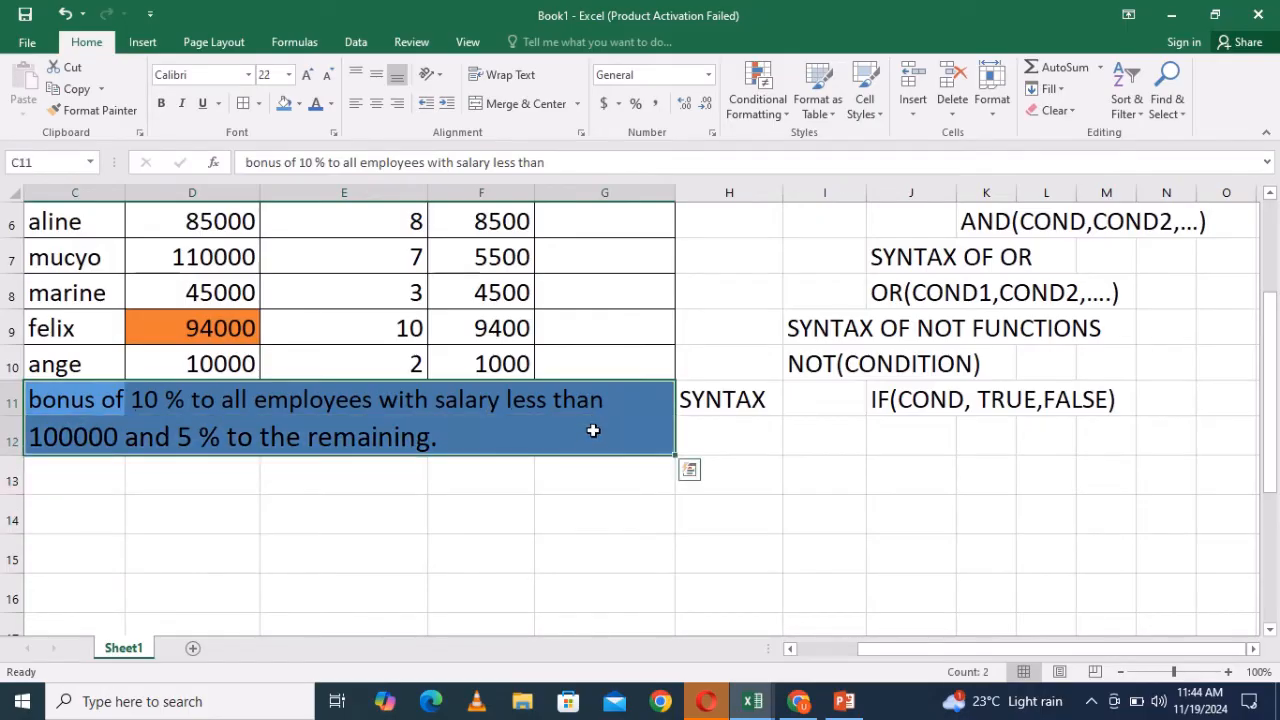
{"action": "left_click", "coordinate": [299, 103]}
{"action": "left_click", "coordinate": [313, 266]}
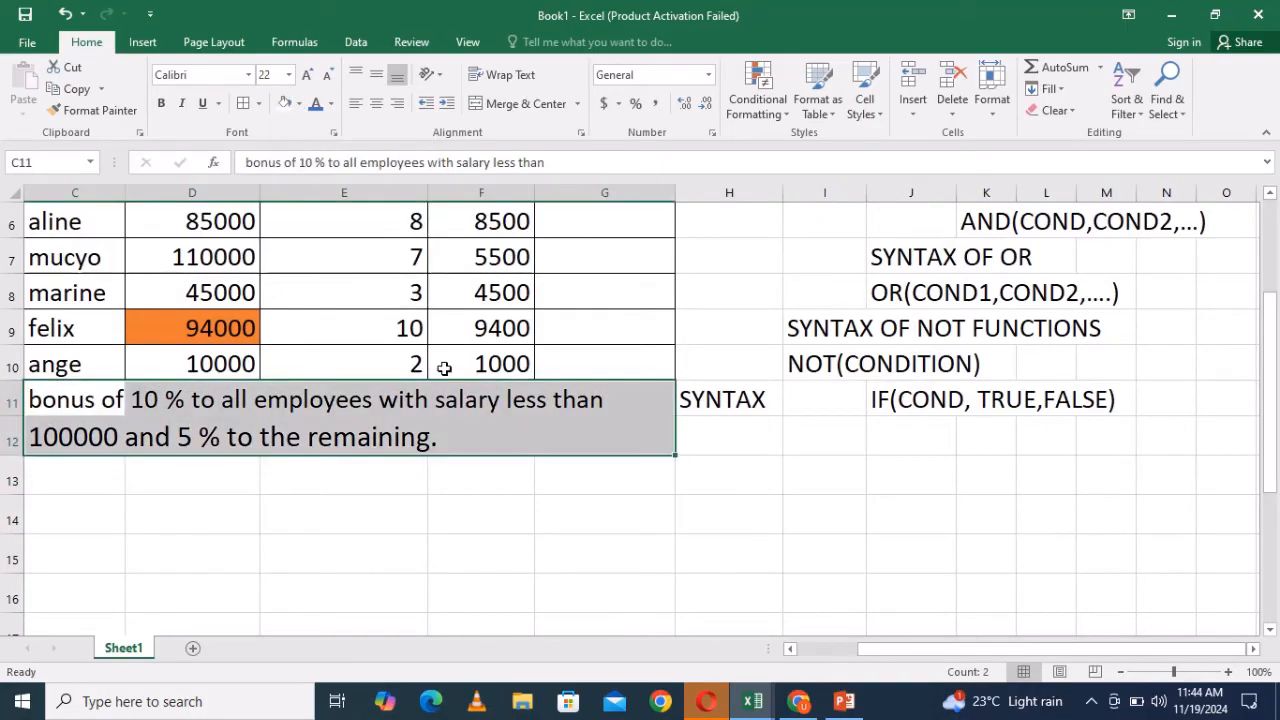
{"action": "left_click", "coordinate": [700, 515]}
{"action": "left_click_drag", "start_coordinate": [1272, 420], "coordinate": [1270, 312]}
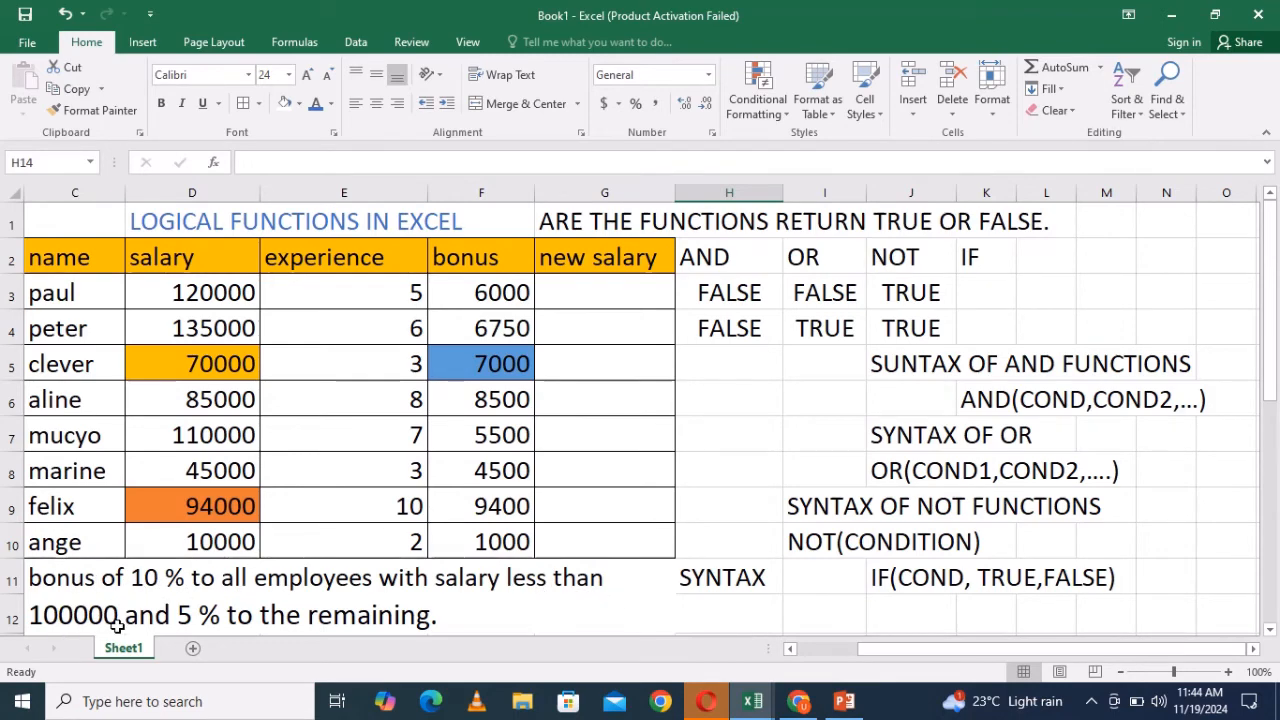
{"action": "left_click", "coordinate": [443, 622]}
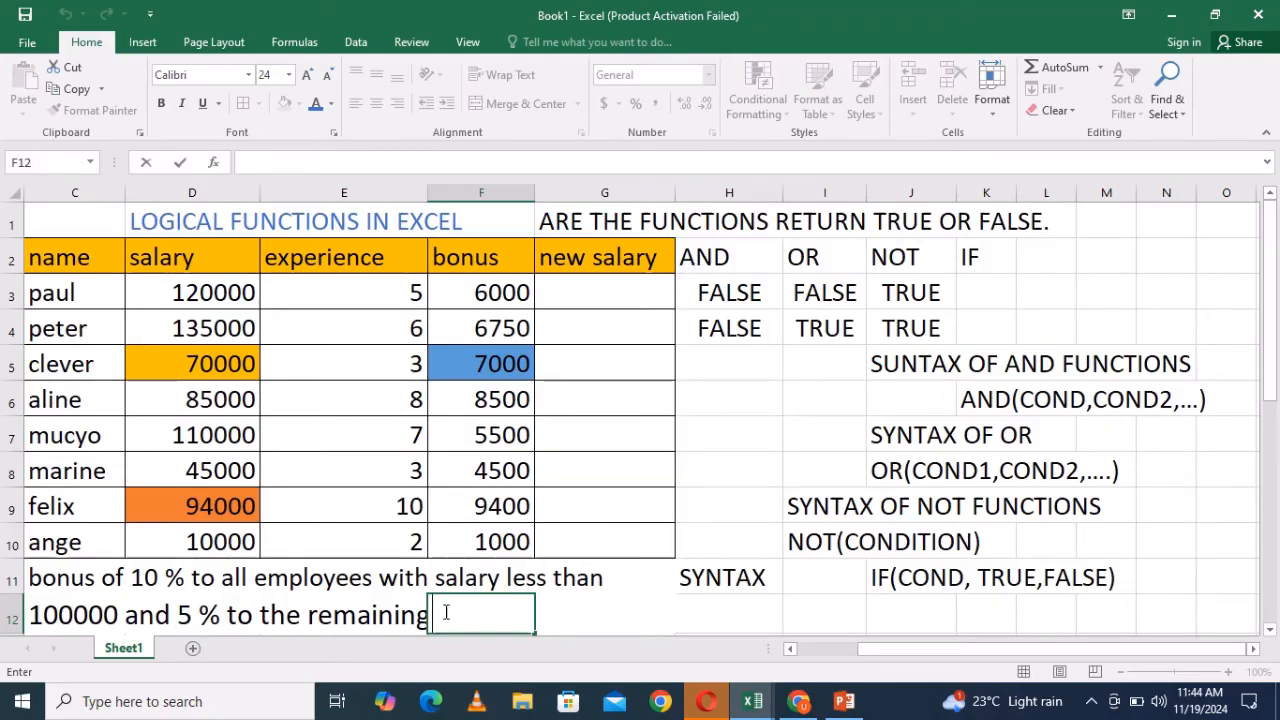
{"action": "type", "text": "and"}
{"action": "double_click", "coordinate": [470, 615]}
{"action": "key", "text": "BackSpace"}
{"action": "double_click", "coordinate": [126, 616]}
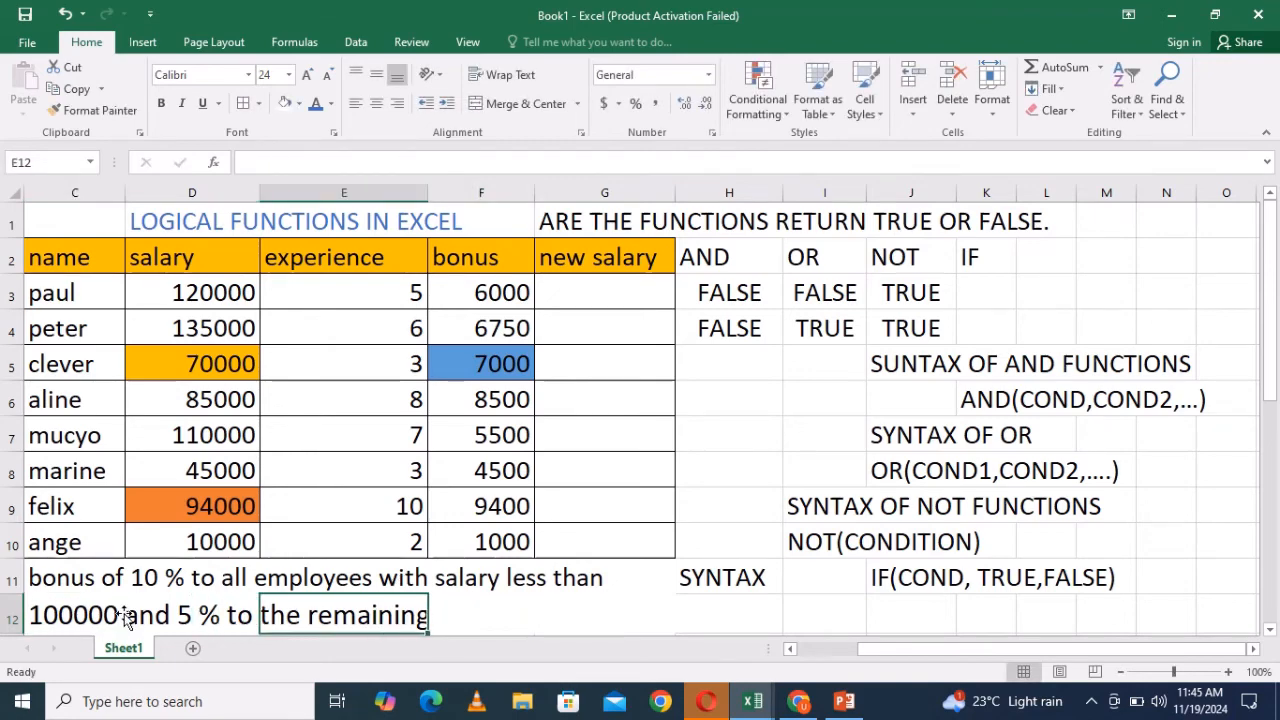
- Rewrite the note's second line in C12 as "100000 with 6 years and above of the experience and 5% to the remaining."
{"action": "left_click", "coordinate": [124, 616]}
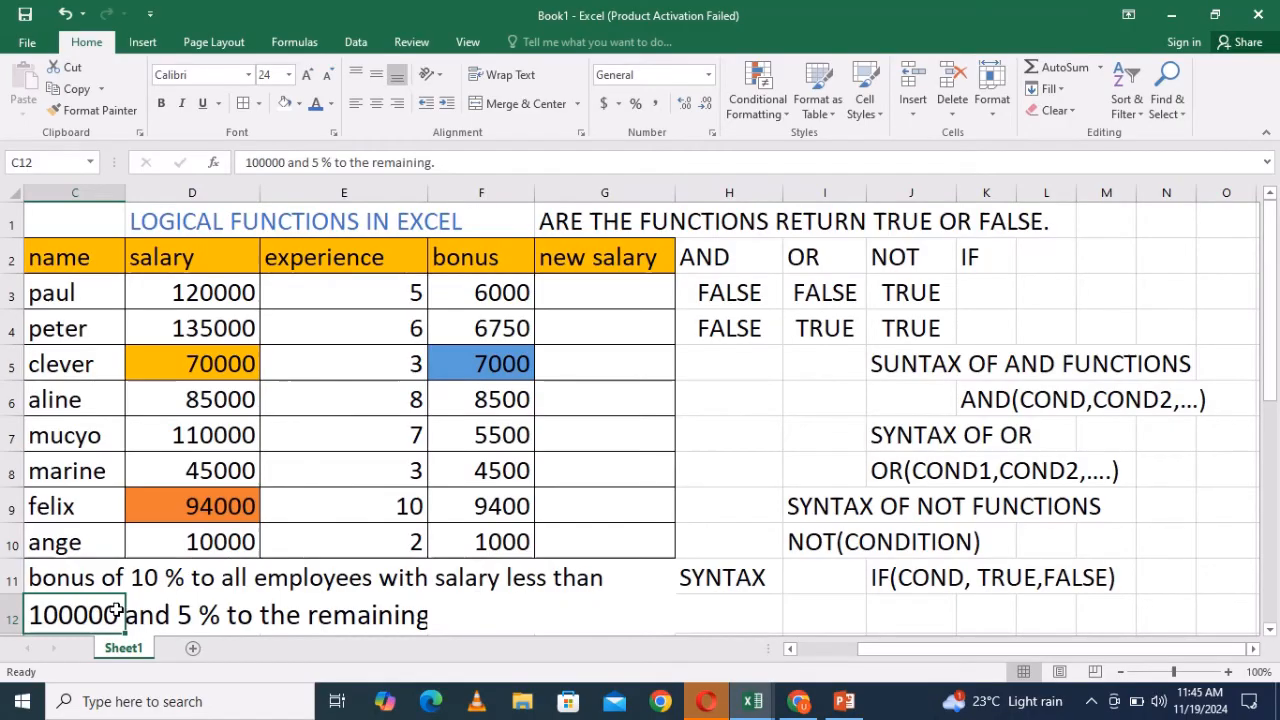
{"action": "key", "text": "BackSpace"}
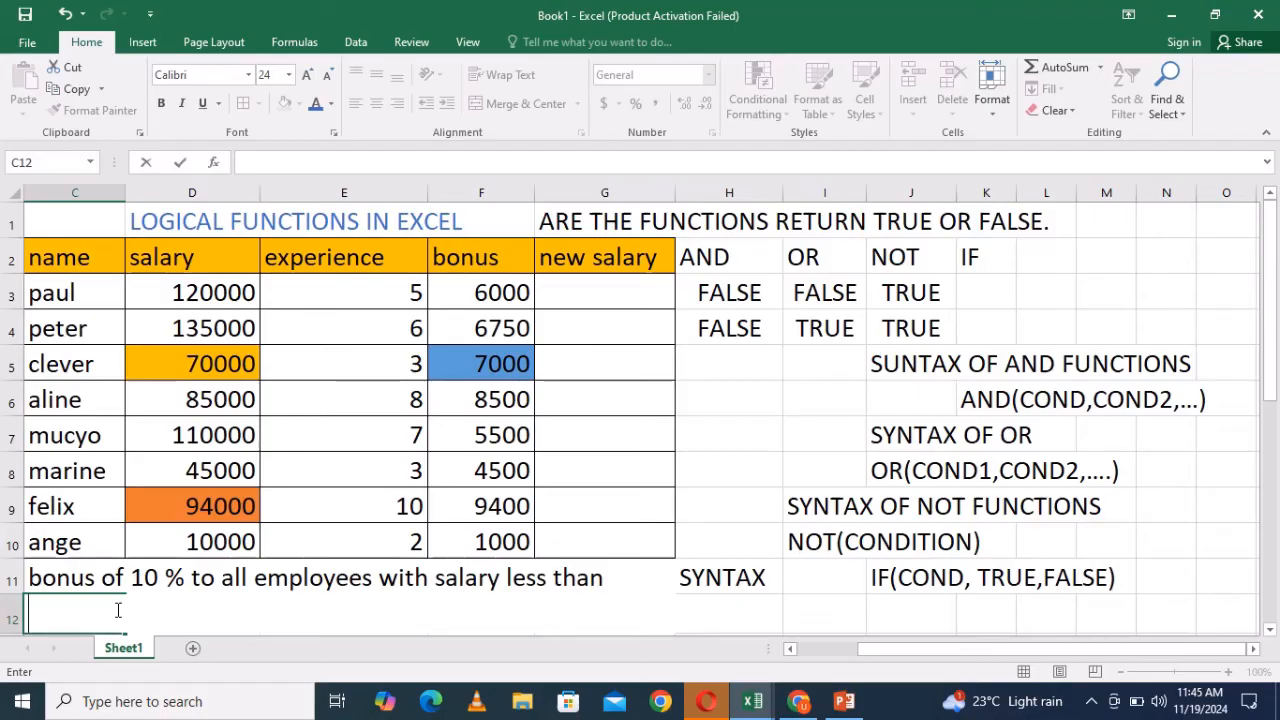
{"action": "type", "text": "10000"}
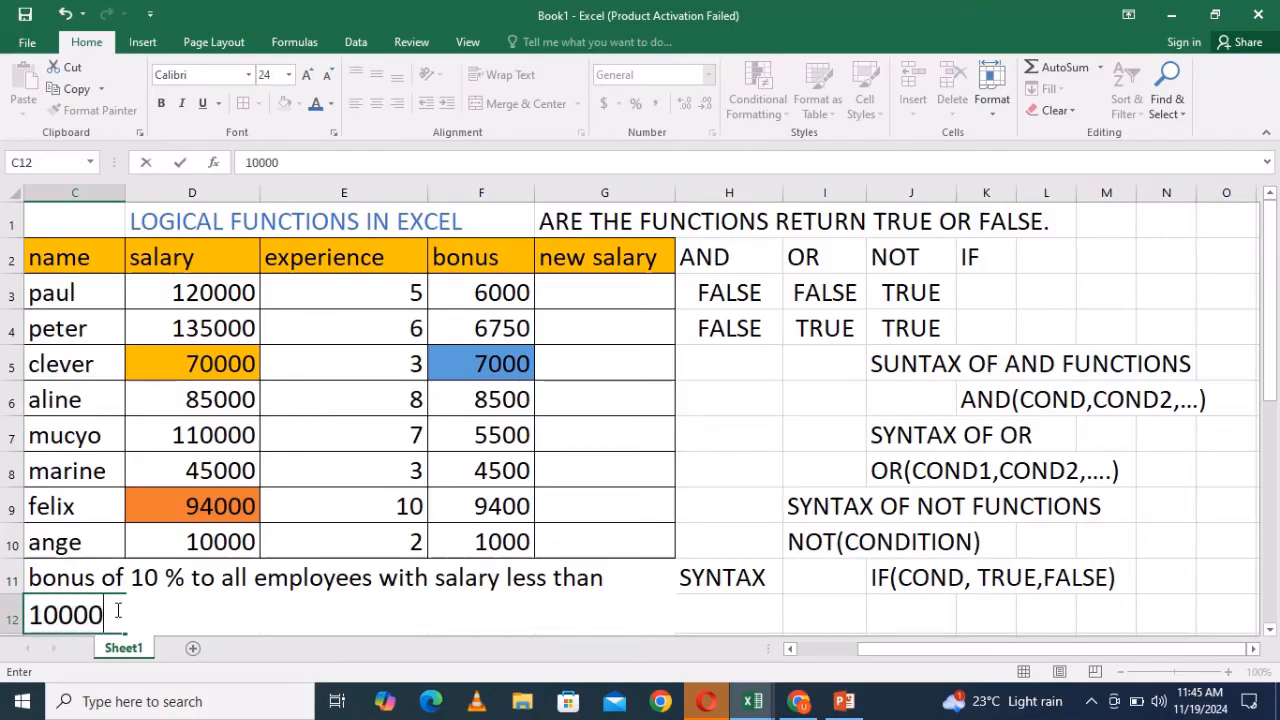
{"action": "type", "text": "0 with 6"}
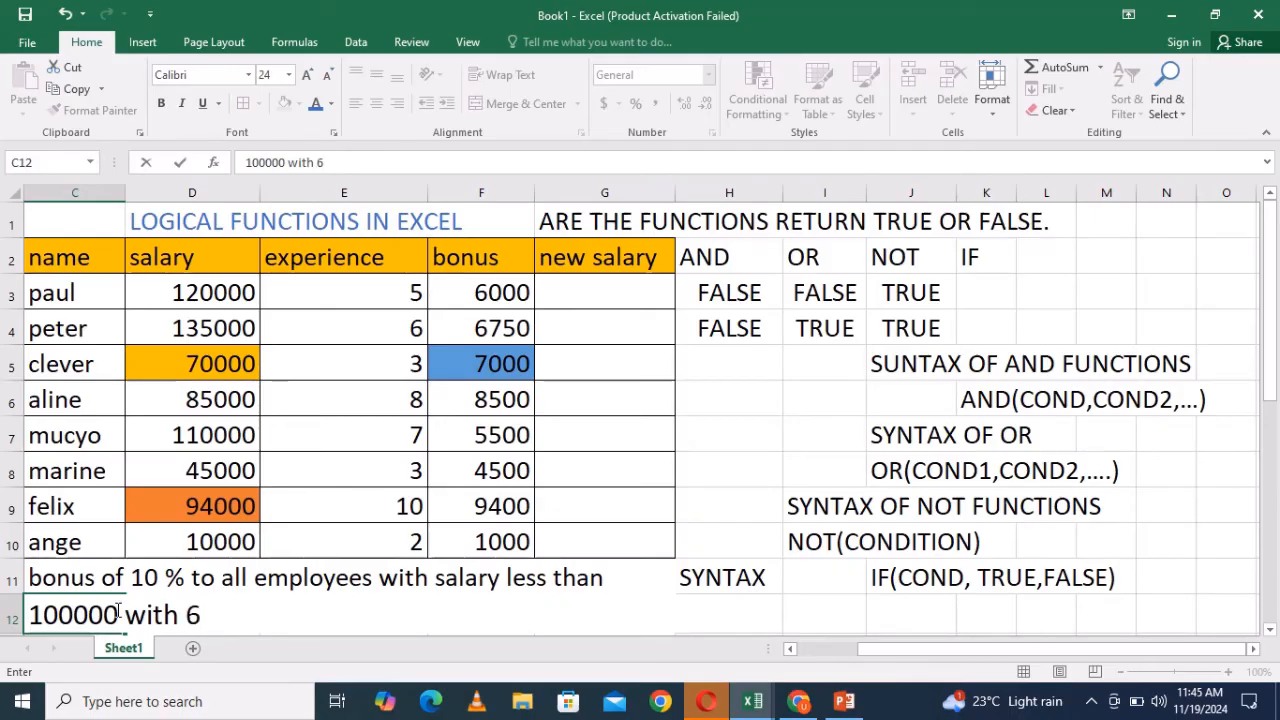
{"action": "type", "text": " years"}
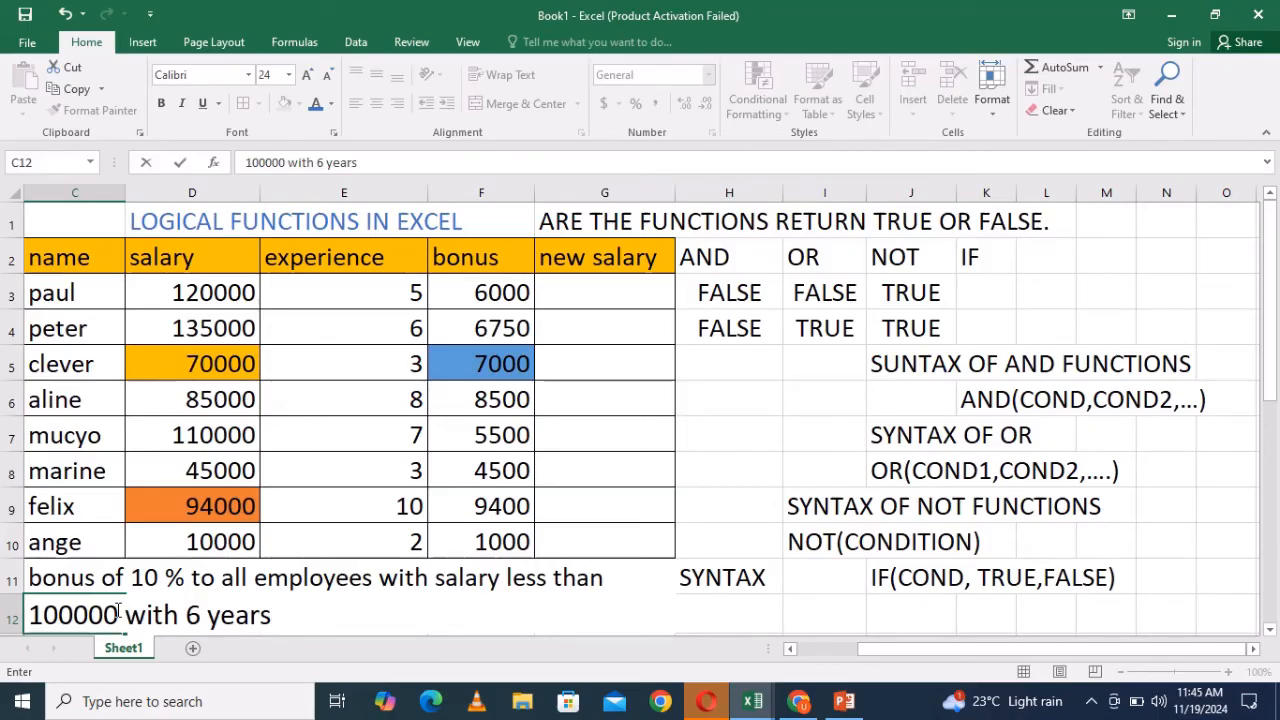
{"action": "type", "text": " and abo"}
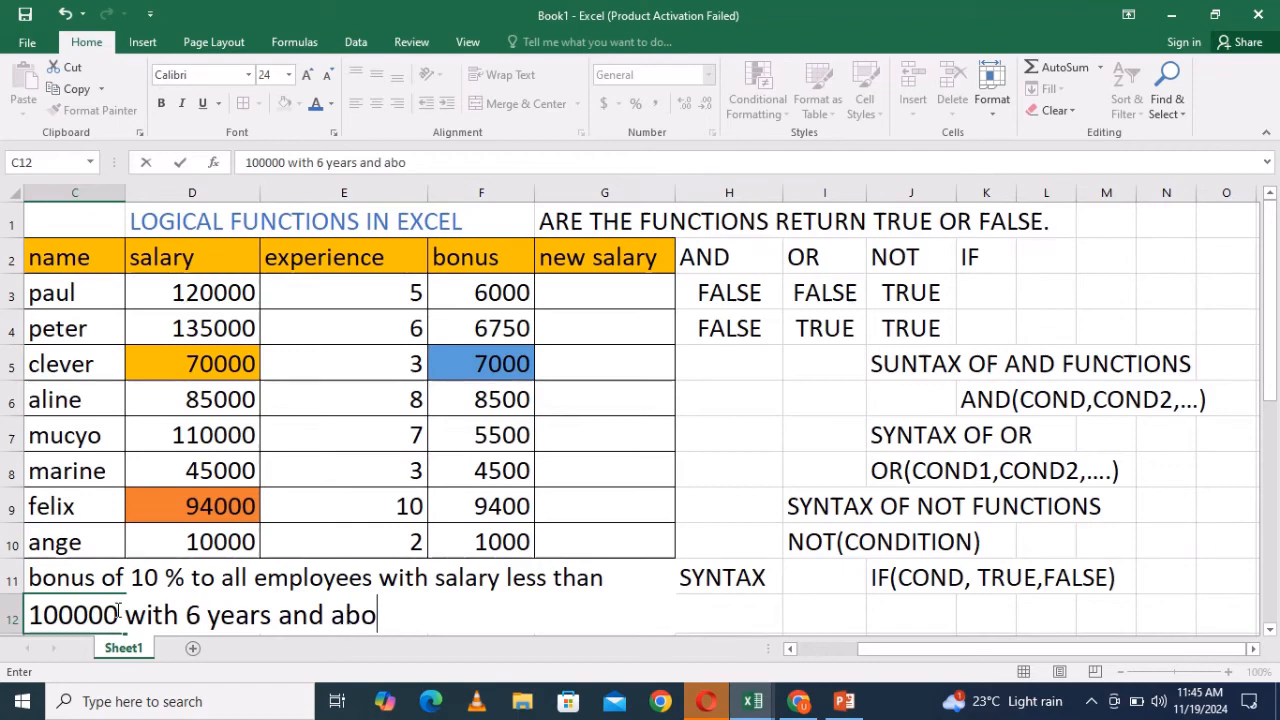
{"action": "type", "text": "ve o"}
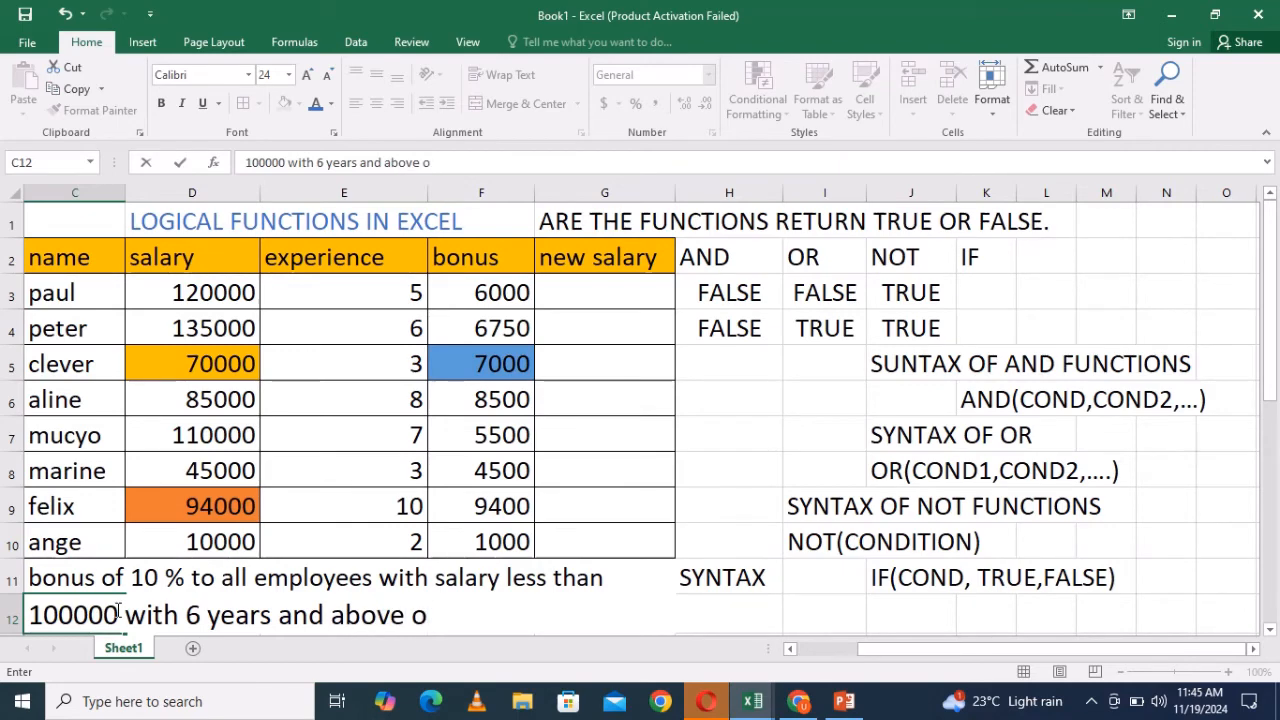
{"action": "key", "text": "BackSpace"}
{"action": "key", "text": "BackSpace"}
{"action": "key", "text": "BackSpace"}
{"action": "key", "text": "BackSpace"}
{"action": "key", "text": "BackSpace"}
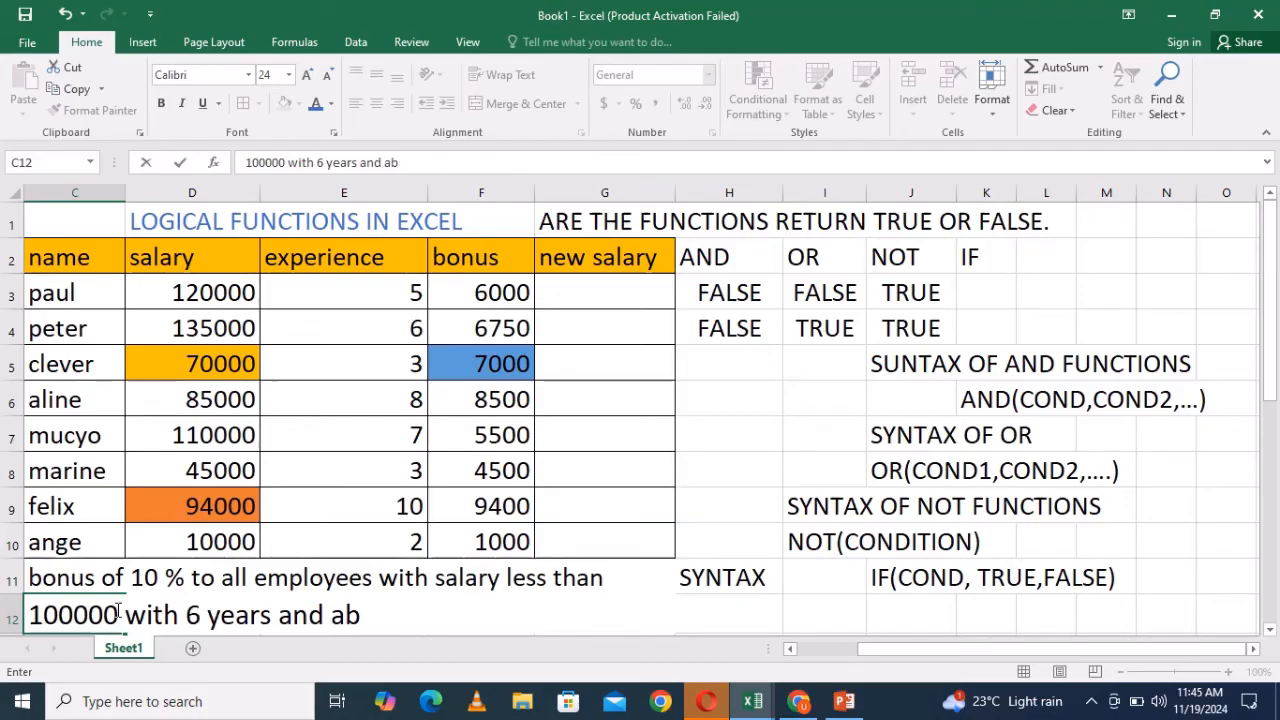
{"action": "type", "text": "ove o"}
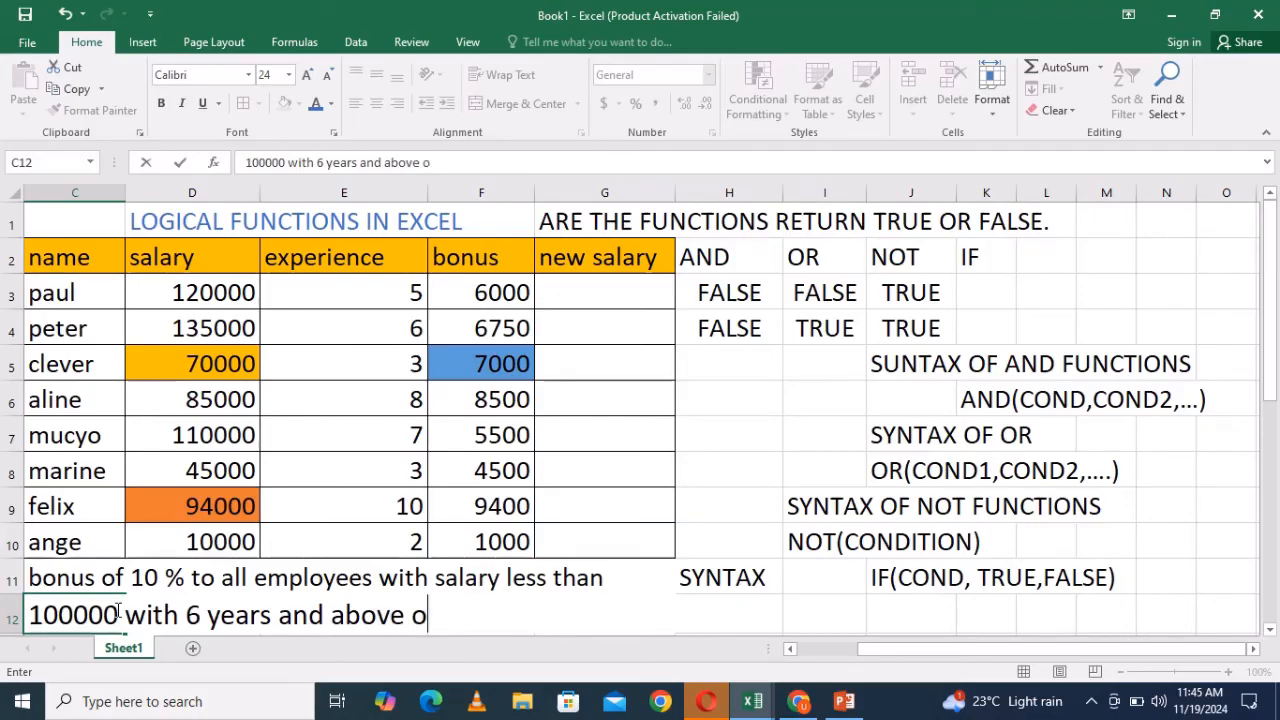
{"action": "type", "text": "f the "}
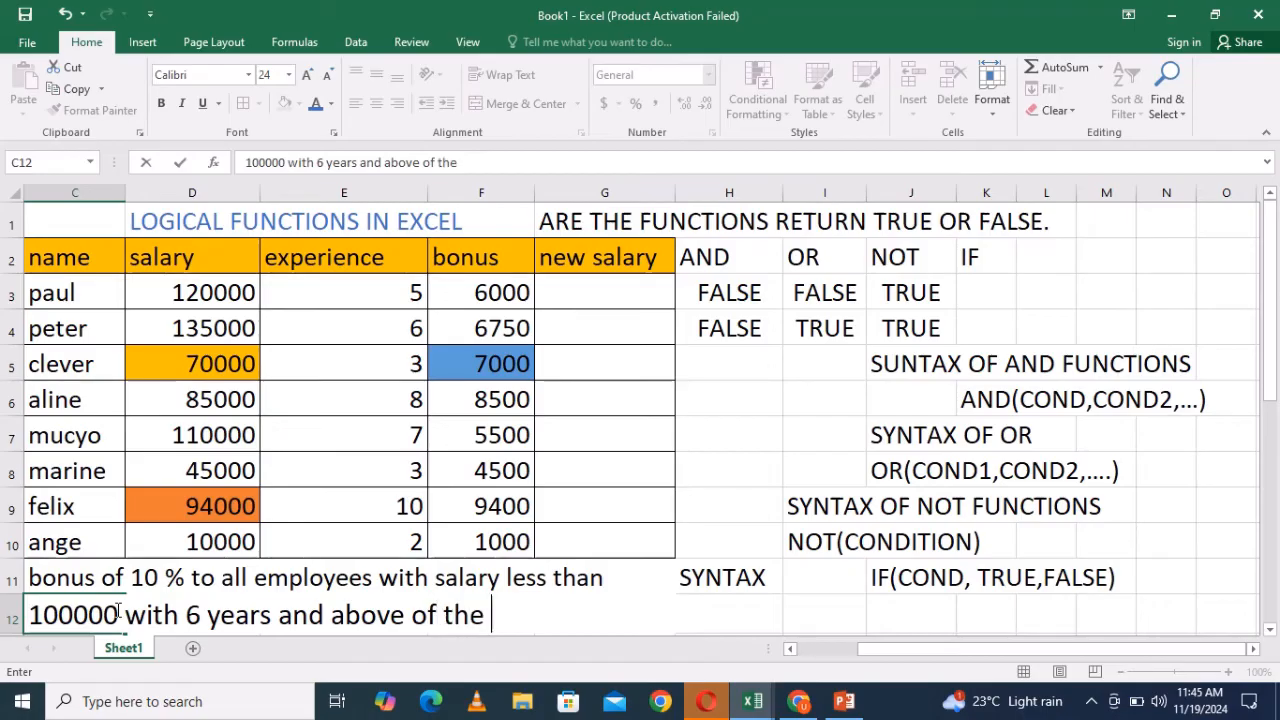
{"action": "type", "text": "exper"}
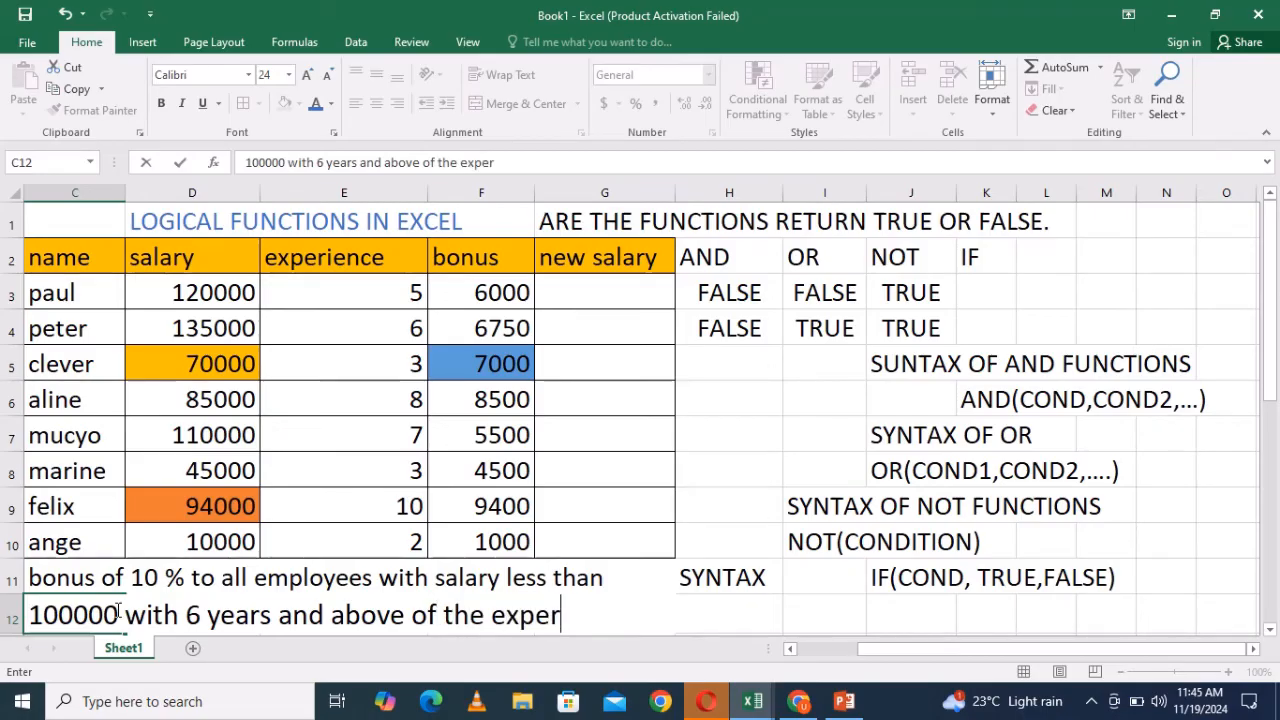
{"action": "type", "text": "ience"}
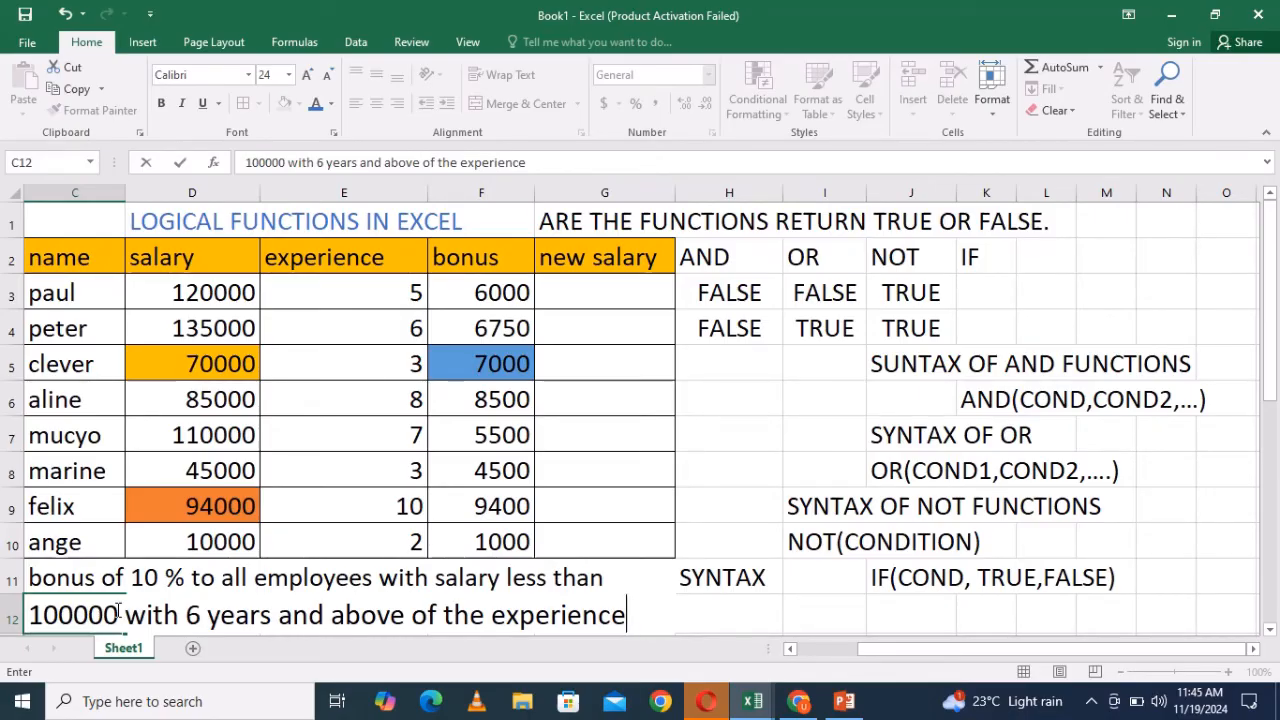
{"action": "type", "text": "and 5"}
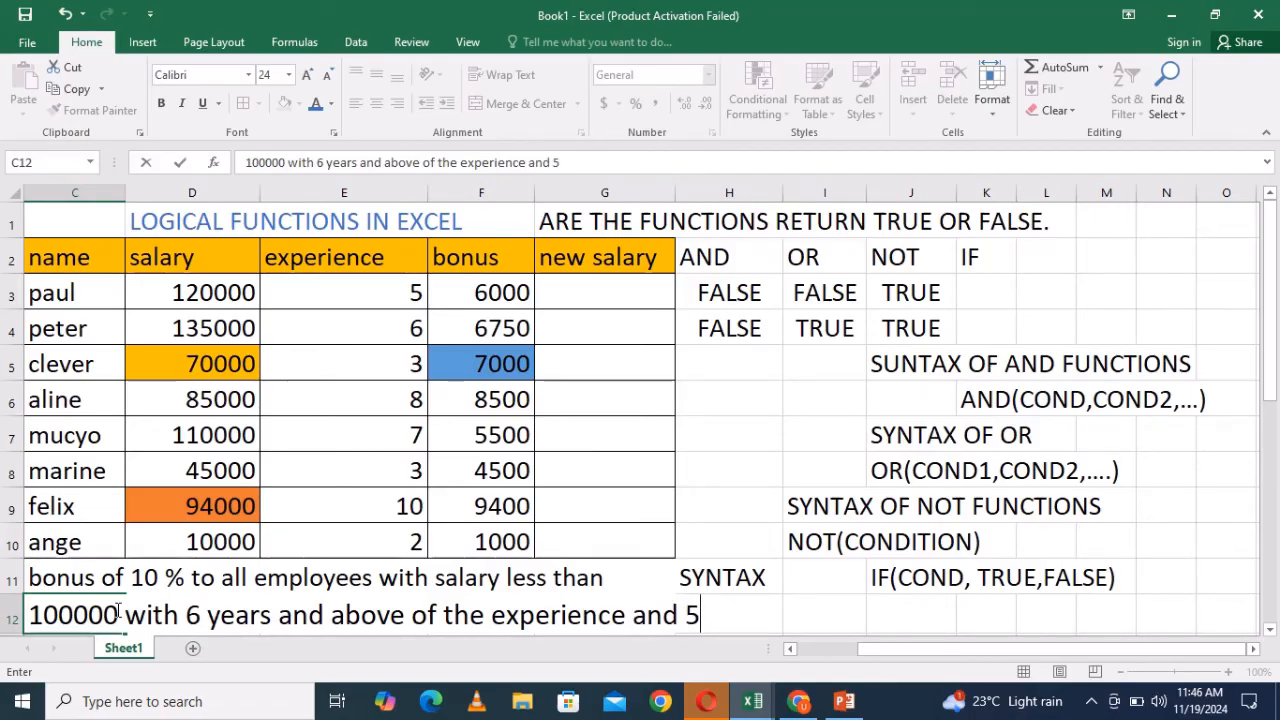
{"action": "type", "text": "% to the "}
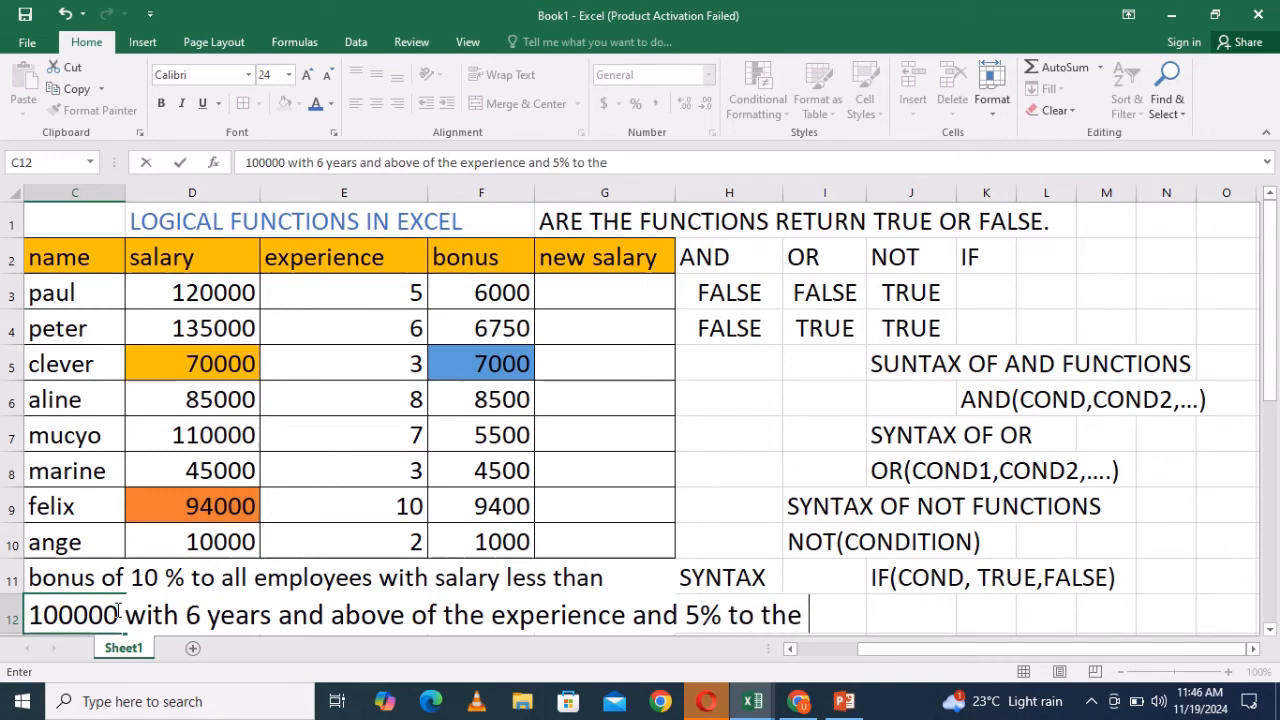
{"action": "type", "text": "remaining"}
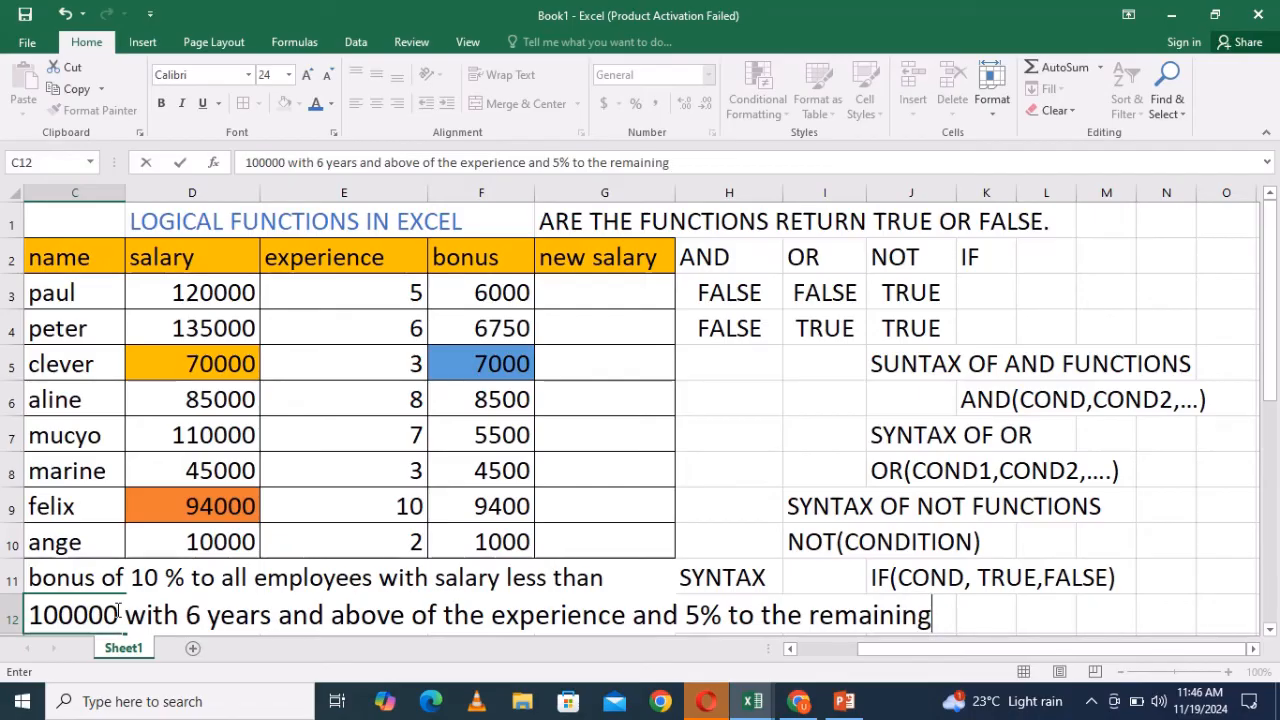
{"action": "type", "text": "."}
{"action": "left_click", "coordinate": [584, 285]}
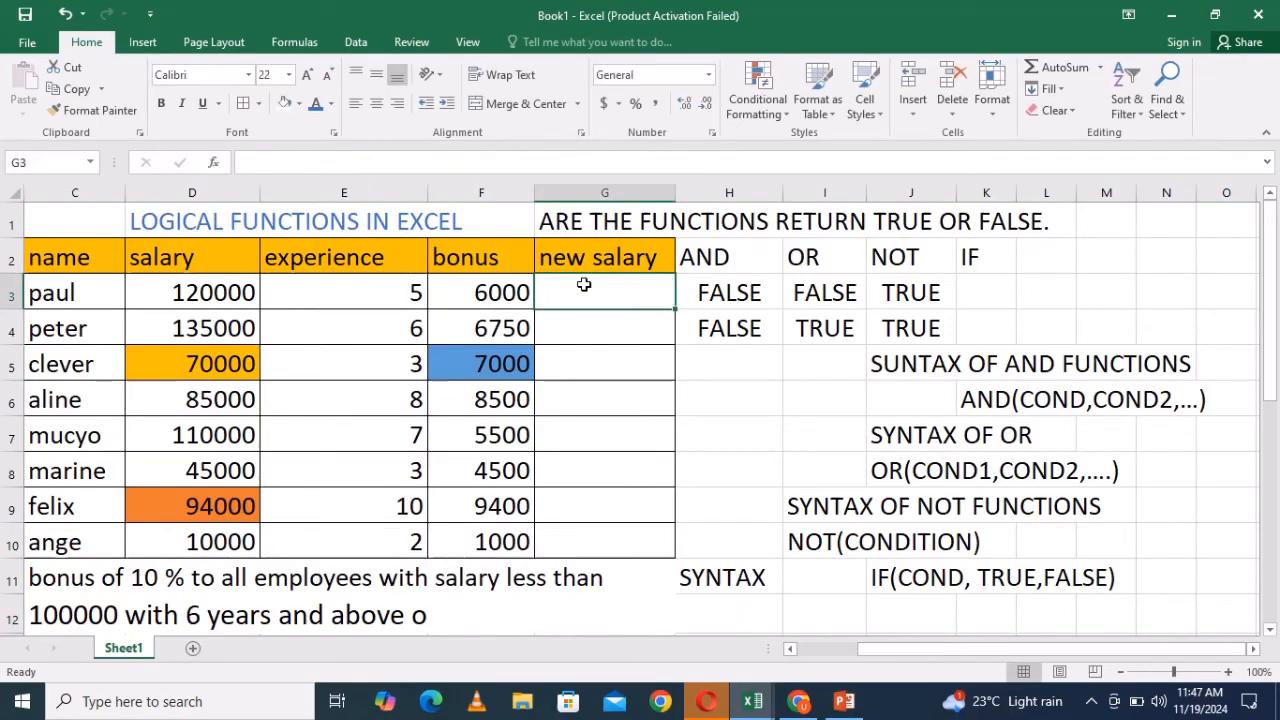
{"action": "type", "text": "="}
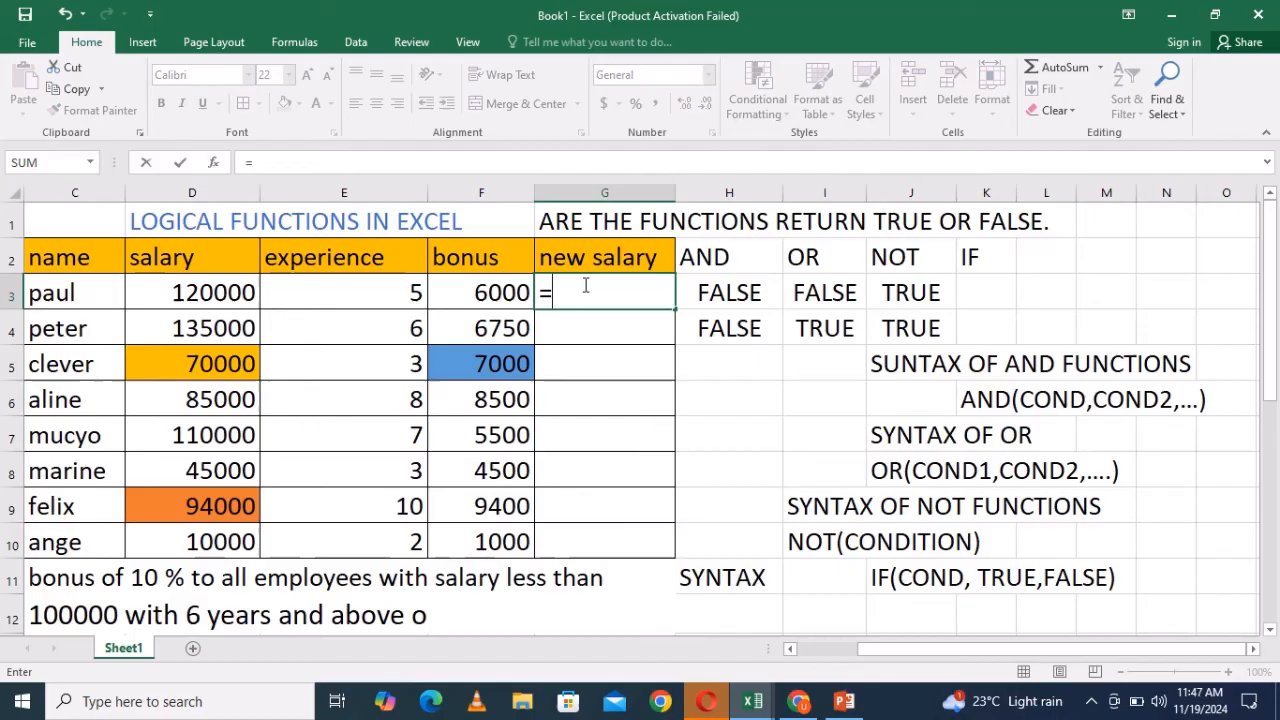
{"action": "left_click", "coordinate": [1270, 630]}
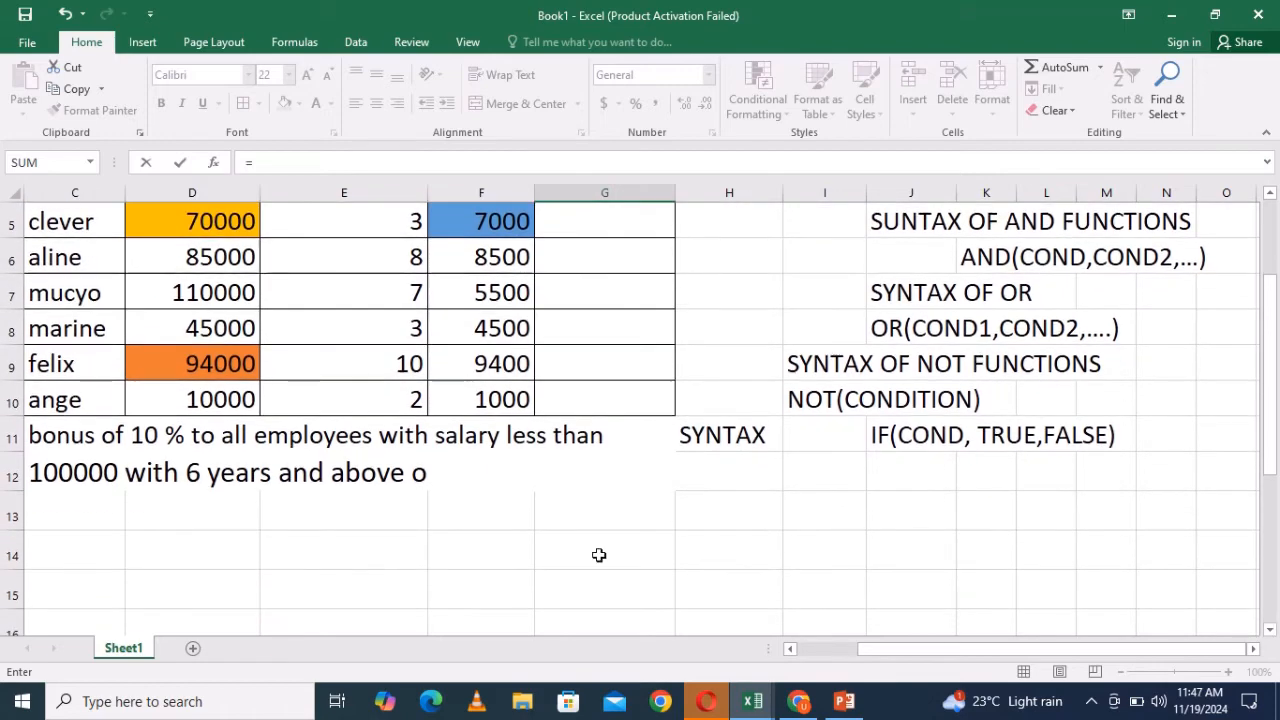
{"action": "left_click", "coordinate": [432, 475]}
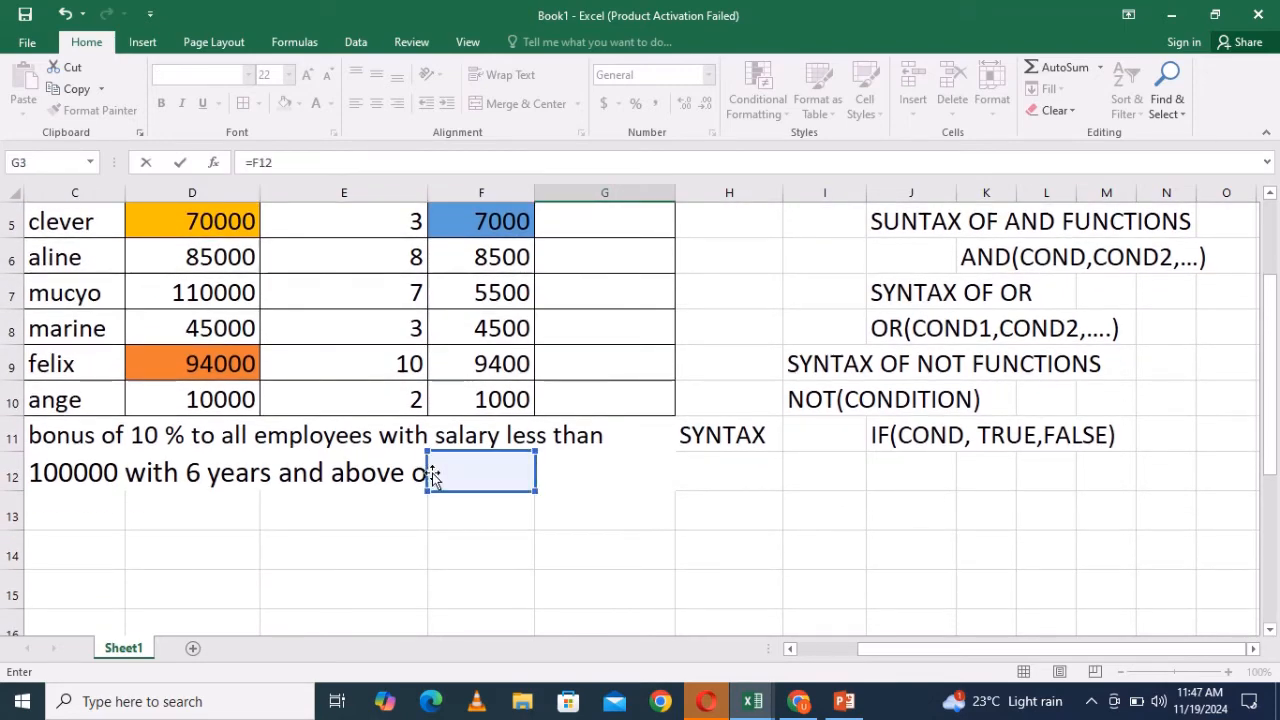
{"action": "left_click", "coordinate": [569, 480]}
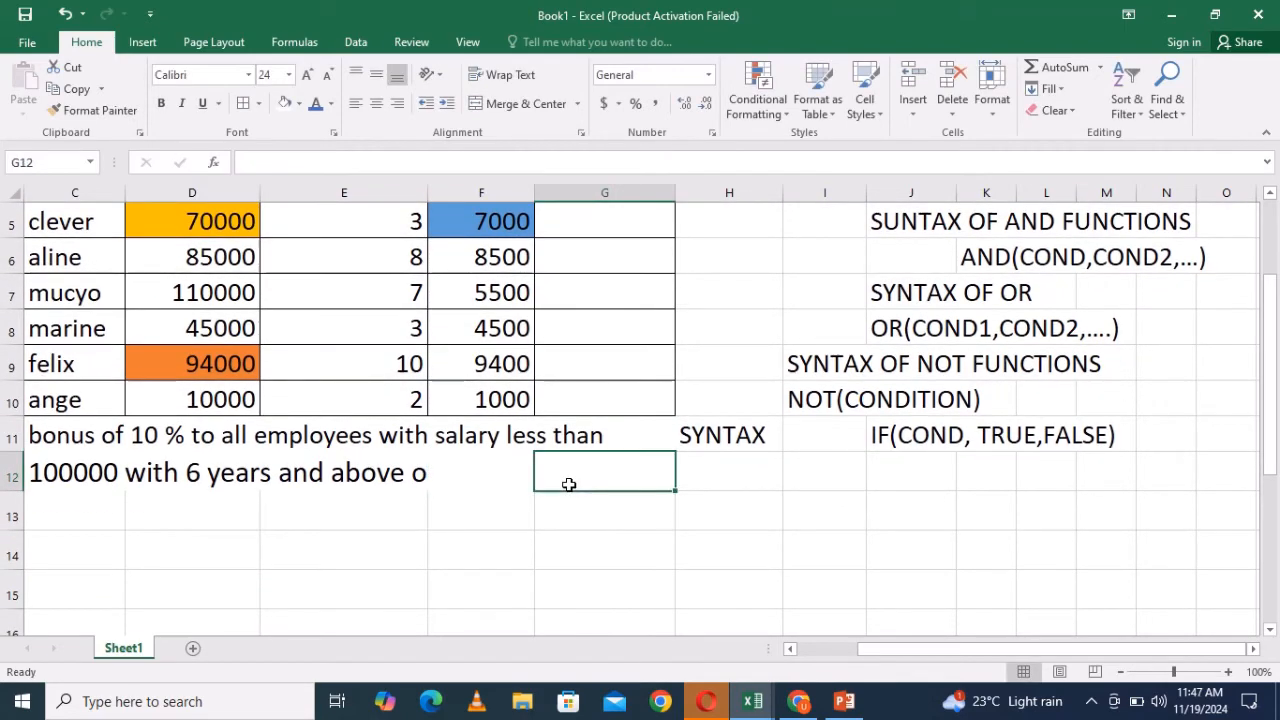
- Empty cell F12 so the rule note's second line displays in full across the row
{"action": "left_click", "coordinate": [430, 477]}
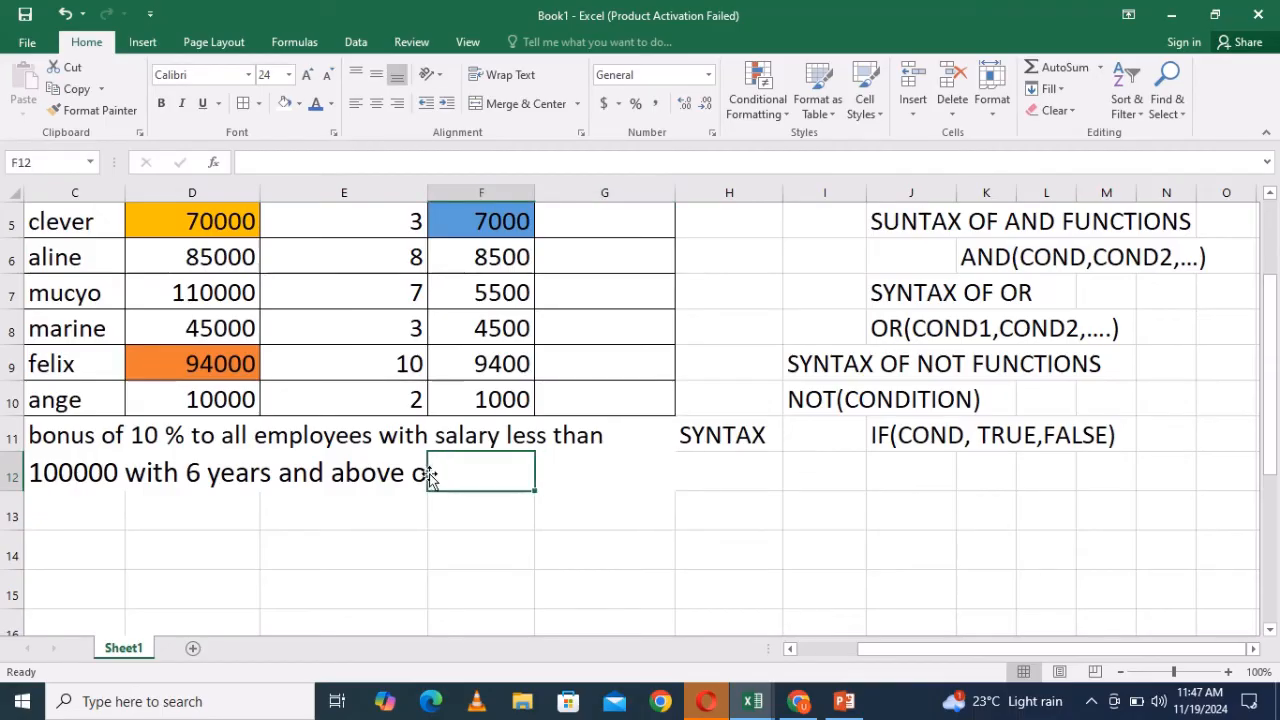
{"action": "double_click", "coordinate": [432, 475]}
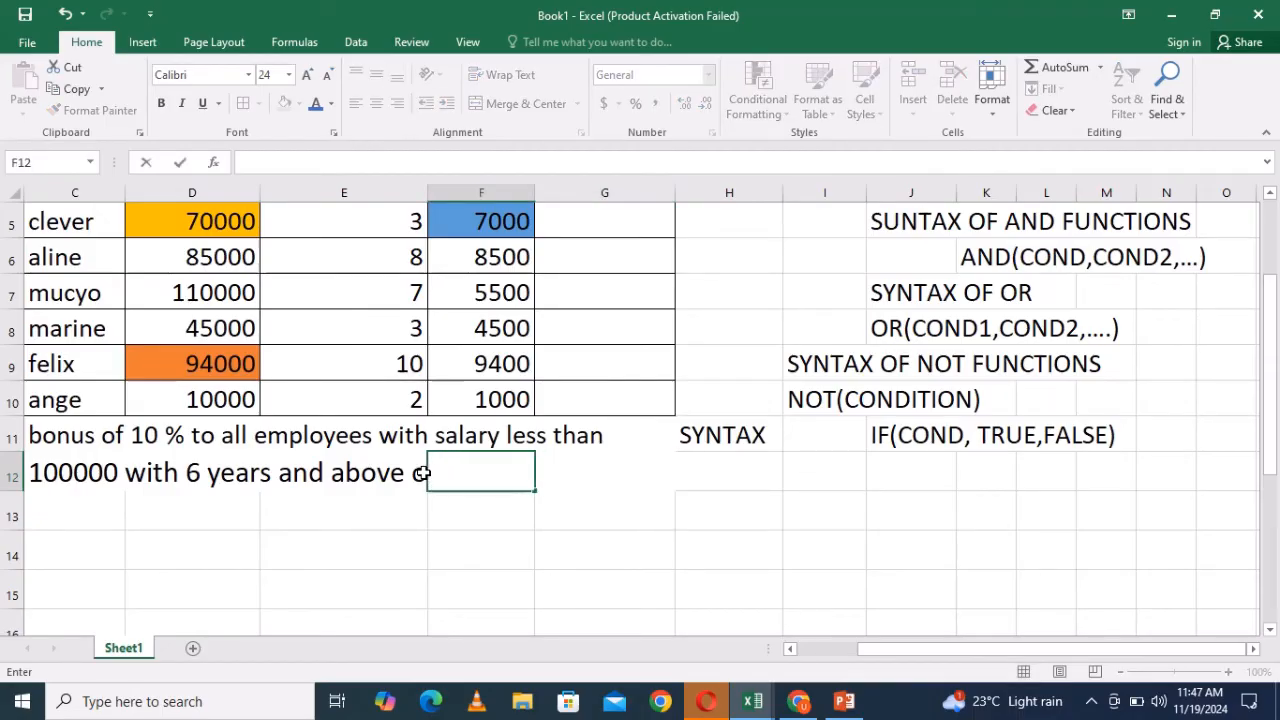
{"action": "left_click", "coordinate": [420, 473]}
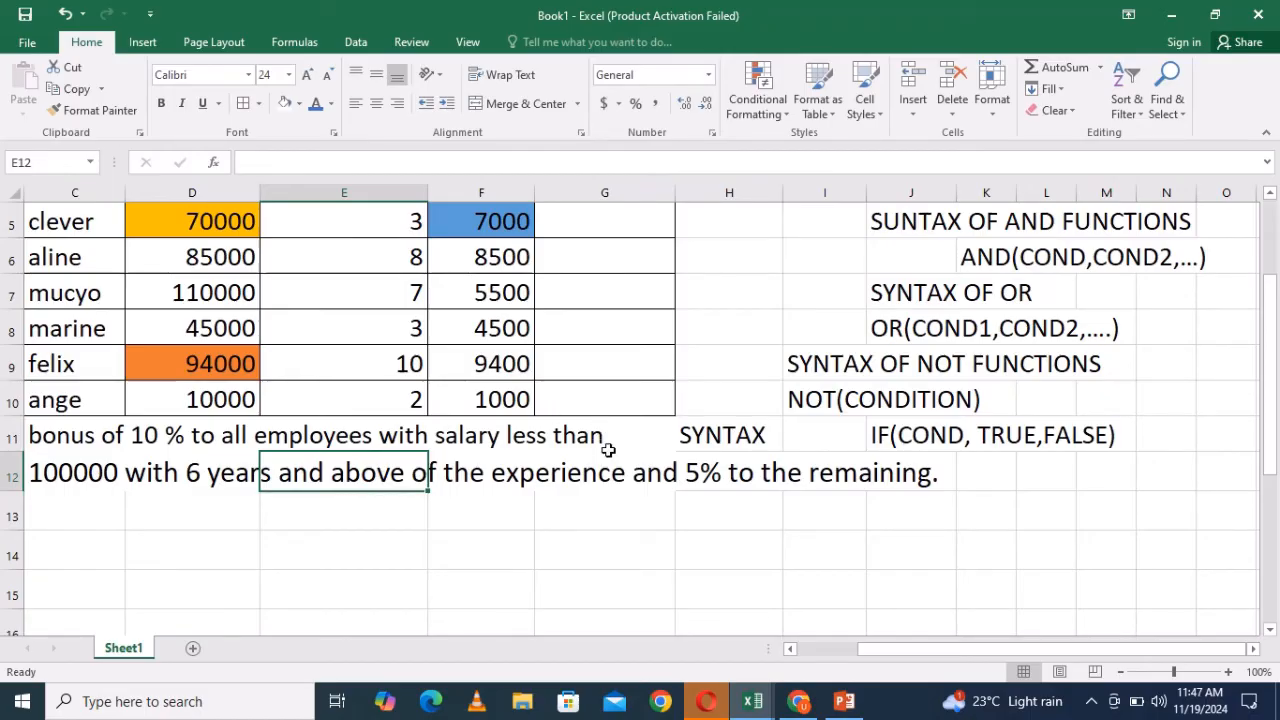
- Start an IF formula in G3 whose test checks whether D3 is less than or equal to 100000
{"action": "left_click_drag", "start_coordinate": [1266, 335], "coordinate": [1264, 290]}
{"action": "left_click", "coordinate": [648, 292]}
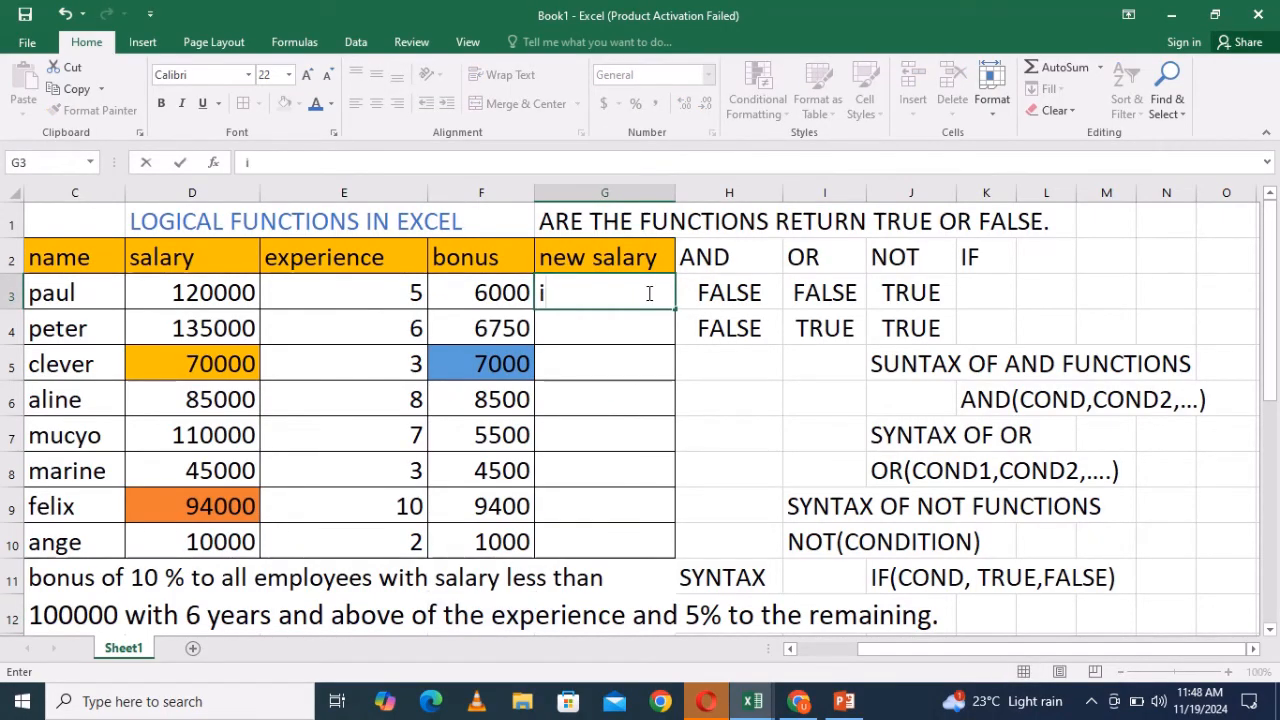
{"action": "key", "text": "BackSpace"}
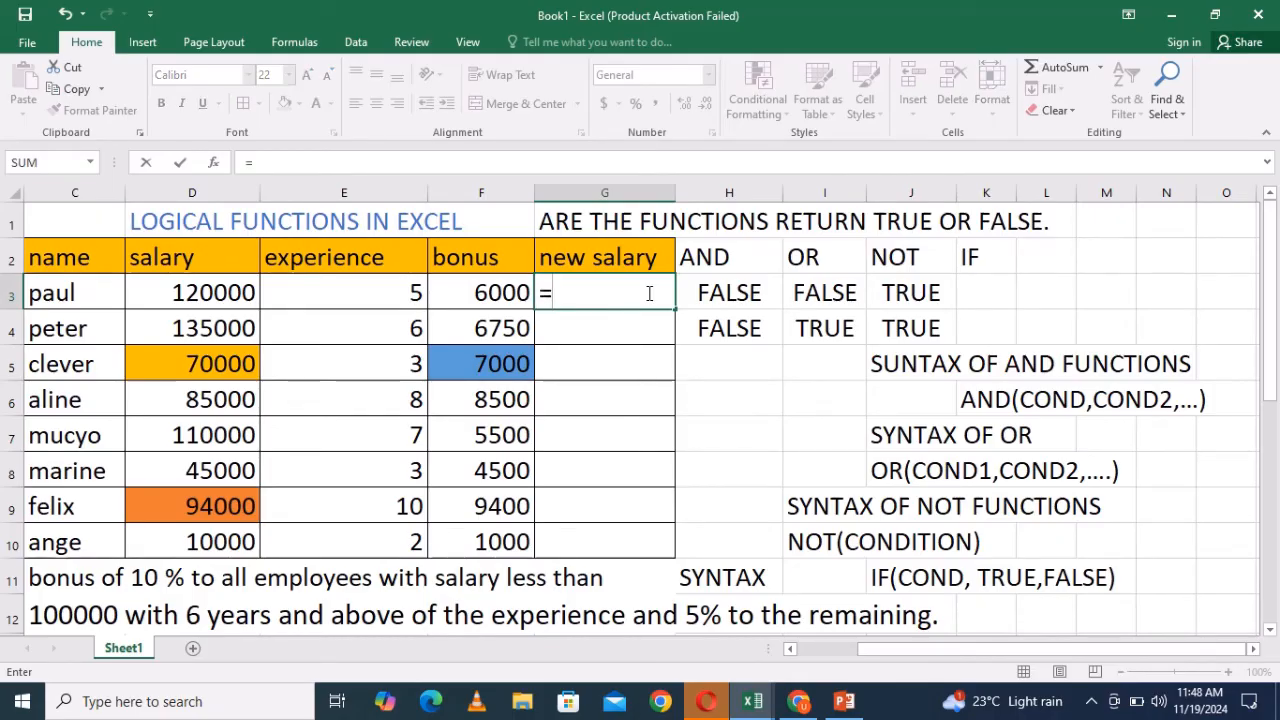
{"action": "type", "text": "=if"}
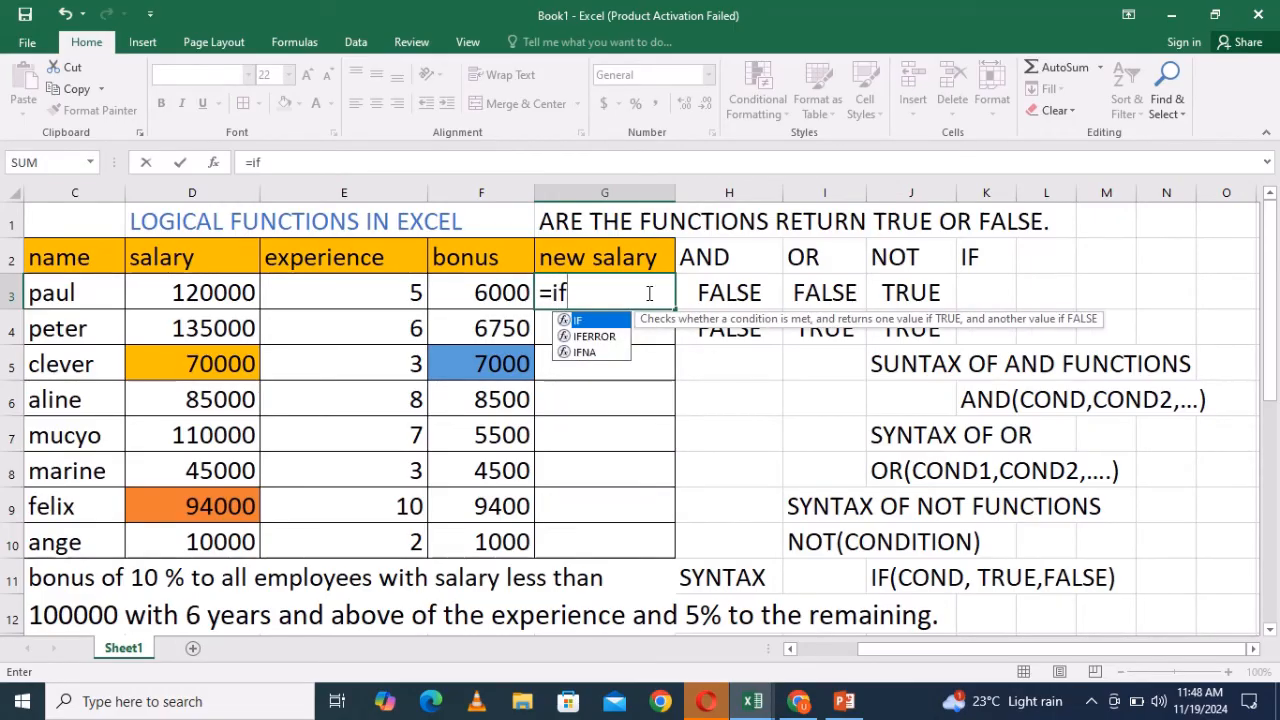
{"action": "type", "text": "("}
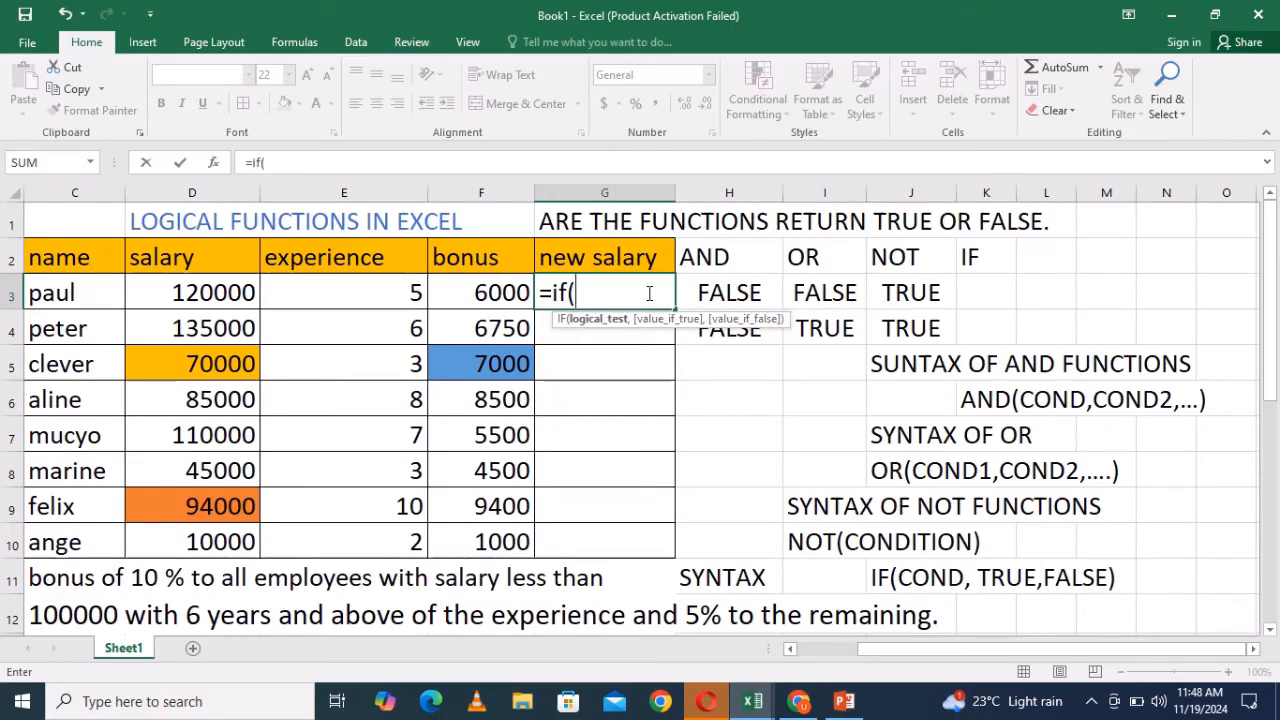
{"action": "left_click", "coordinate": [237, 292]}
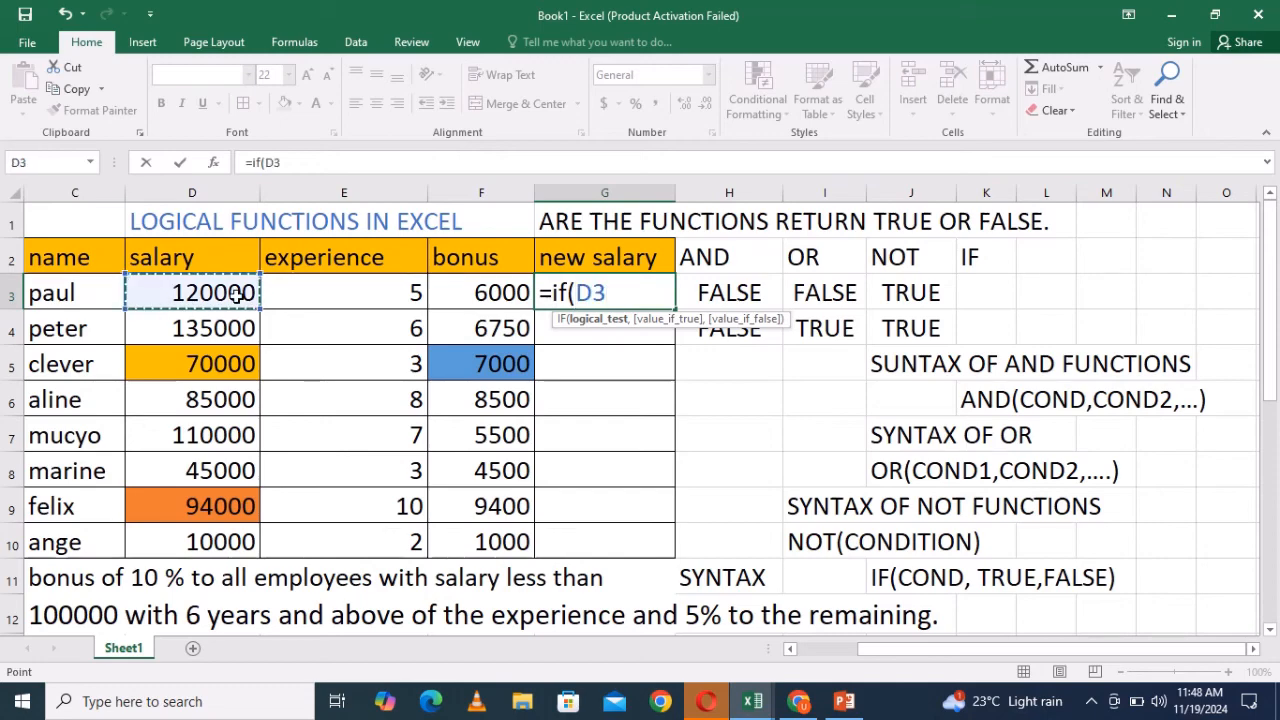
{"action": "type", "text": "<="}
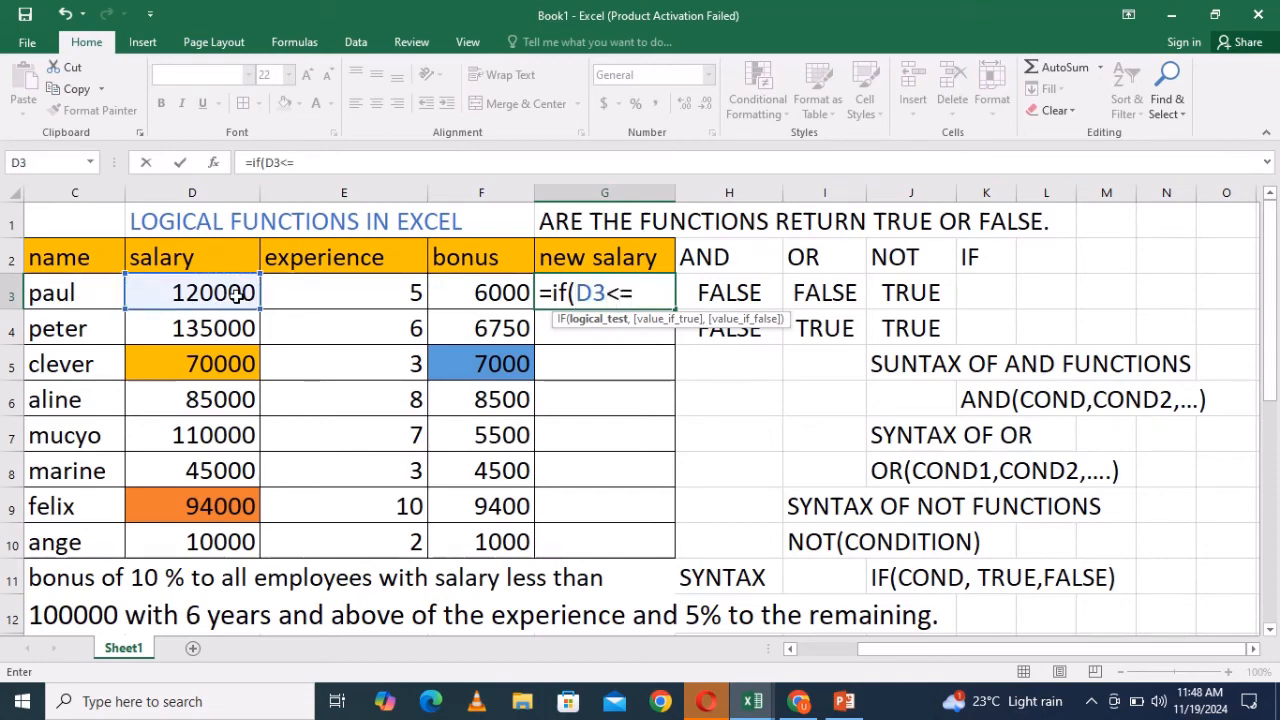
{"action": "type", "text": "100"}
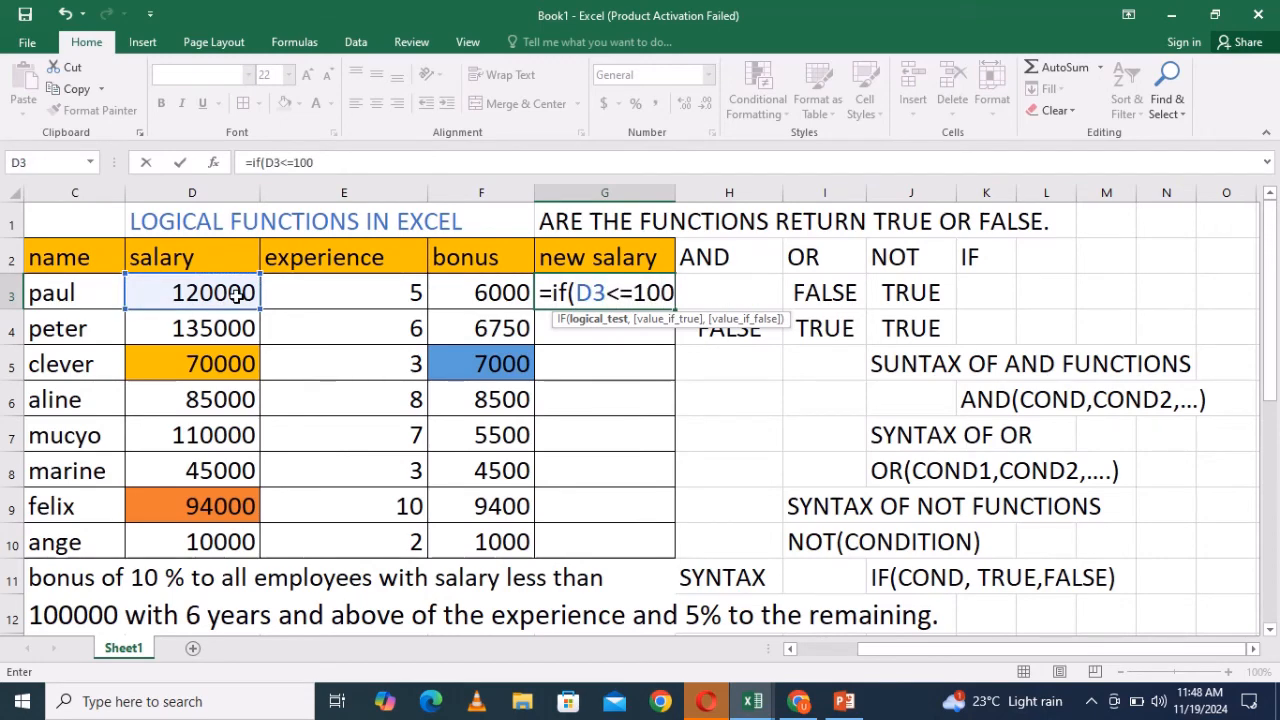
{"action": "type", "text": "000,"}
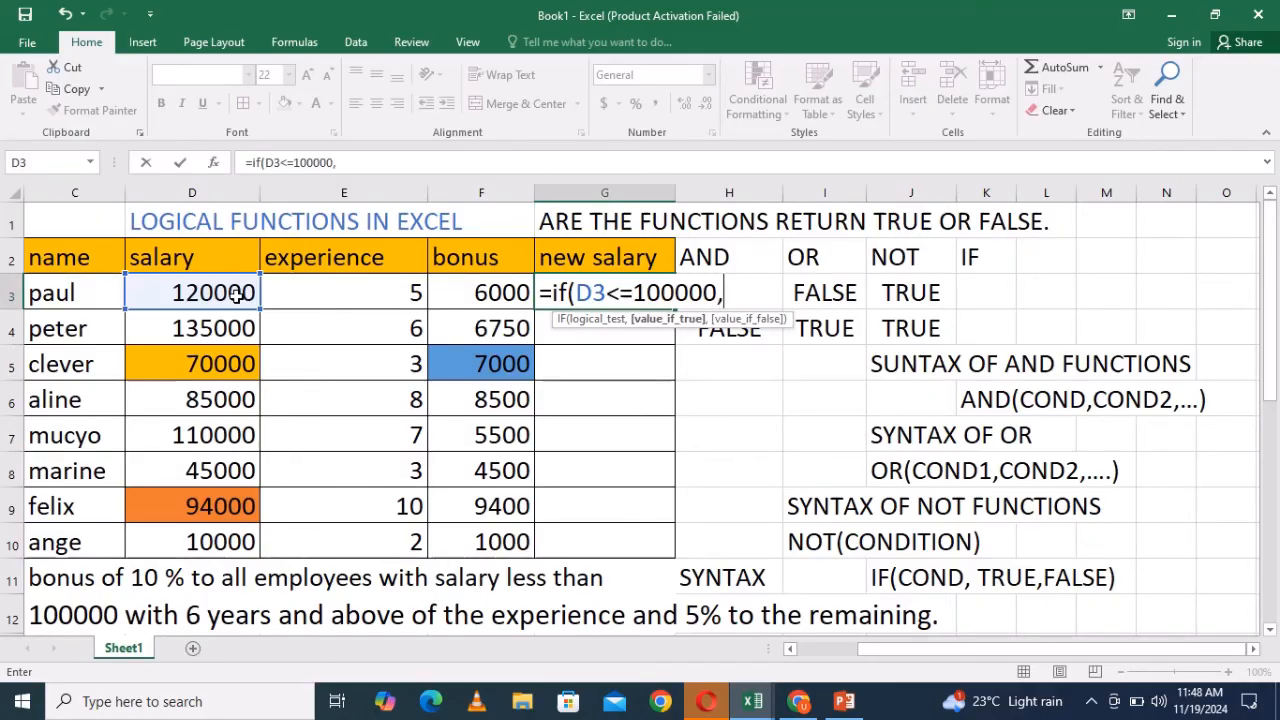
- Add the condition E3>=6 and the true value D3*10/100 to the IF formula in G3
{"action": "left_click", "coordinate": [412, 294]}
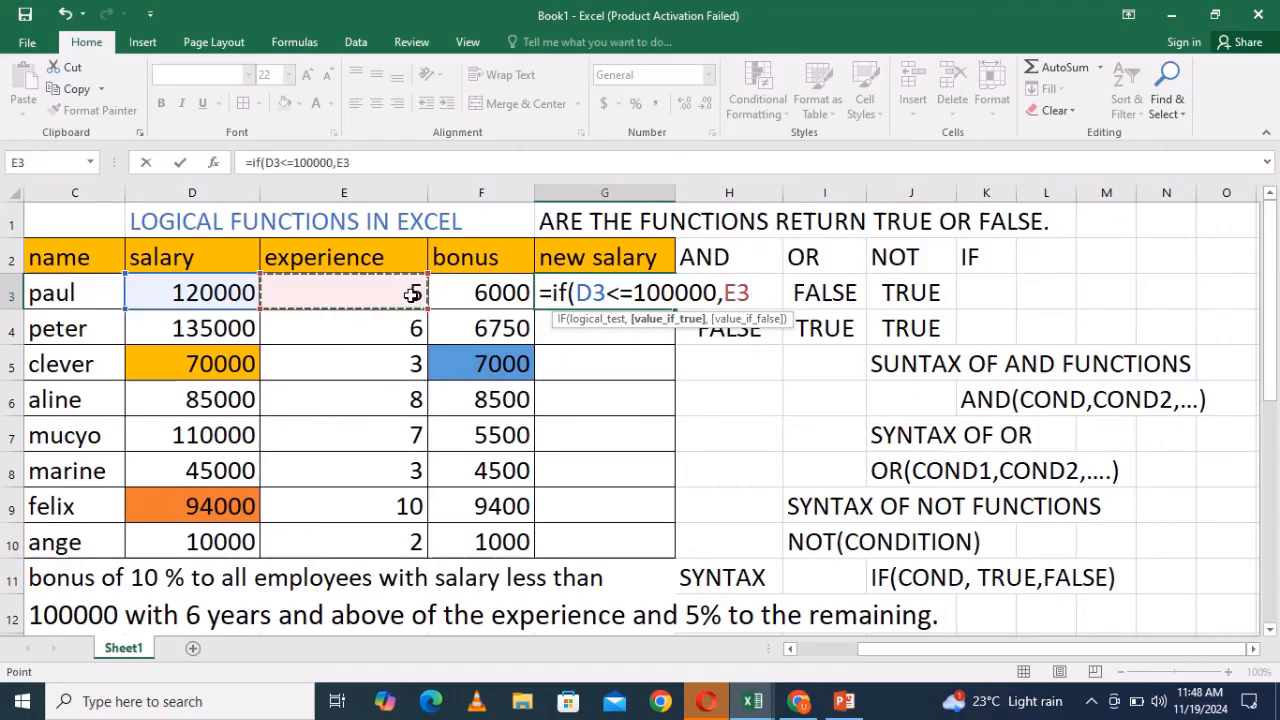
{"action": "type", "text": ">"}
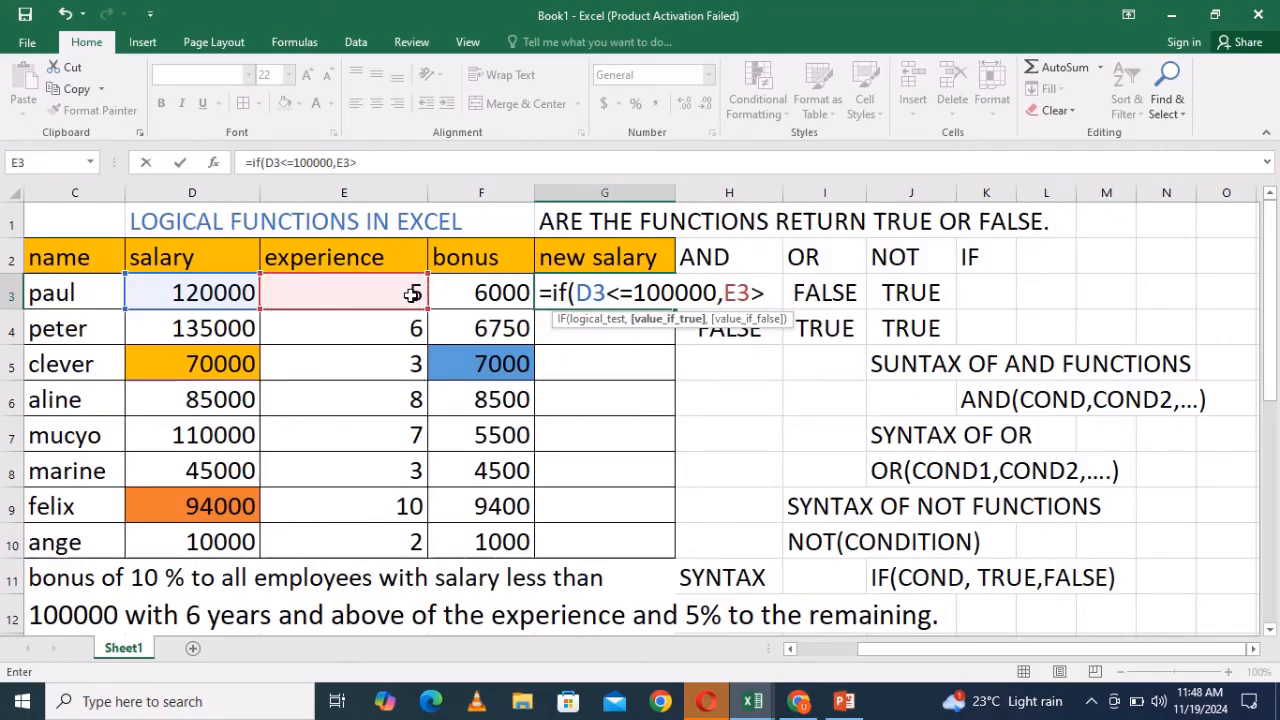
{"action": "type", "text": "=6"}
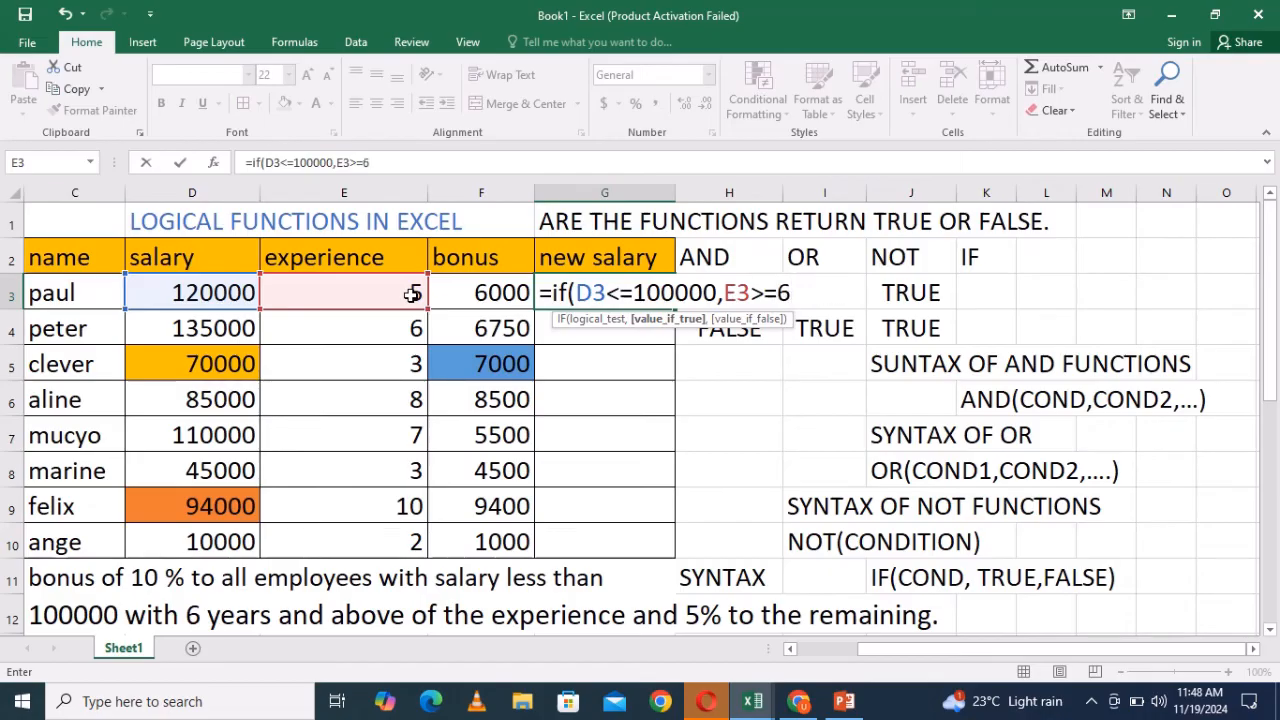
{"action": "type", "text": "),"}
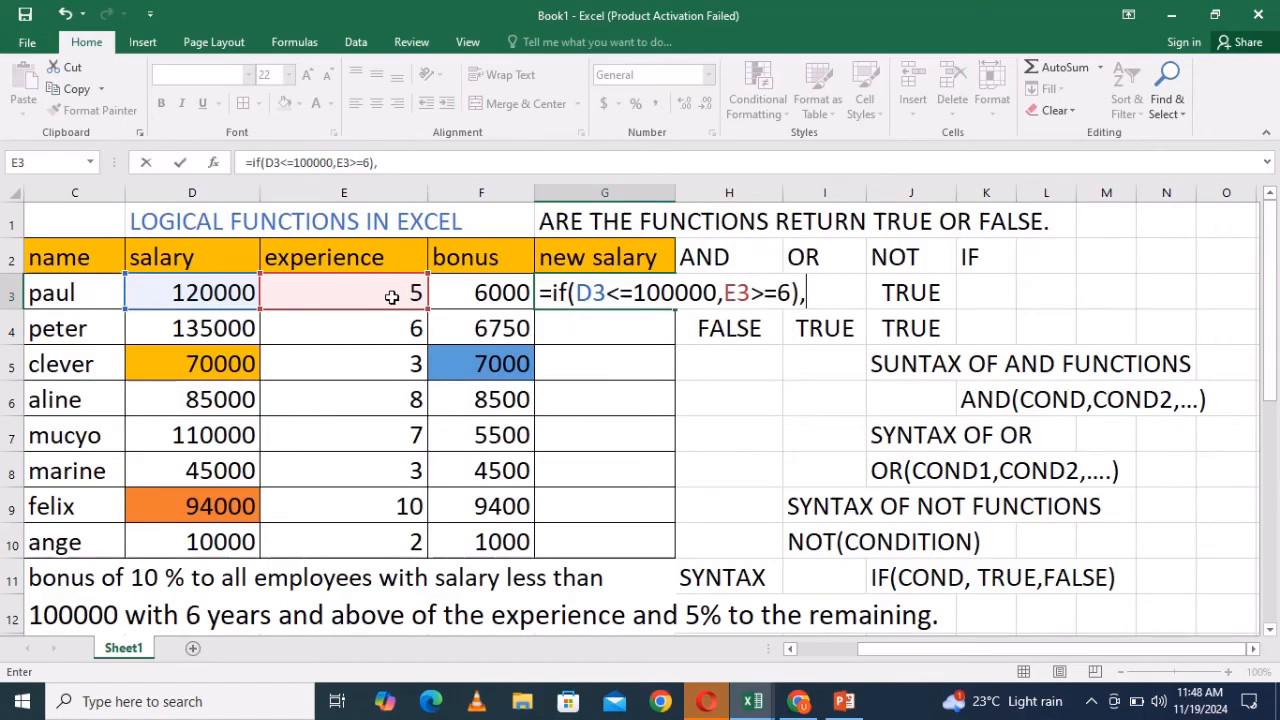
{"action": "left_click", "coordinate": [216, 293]}
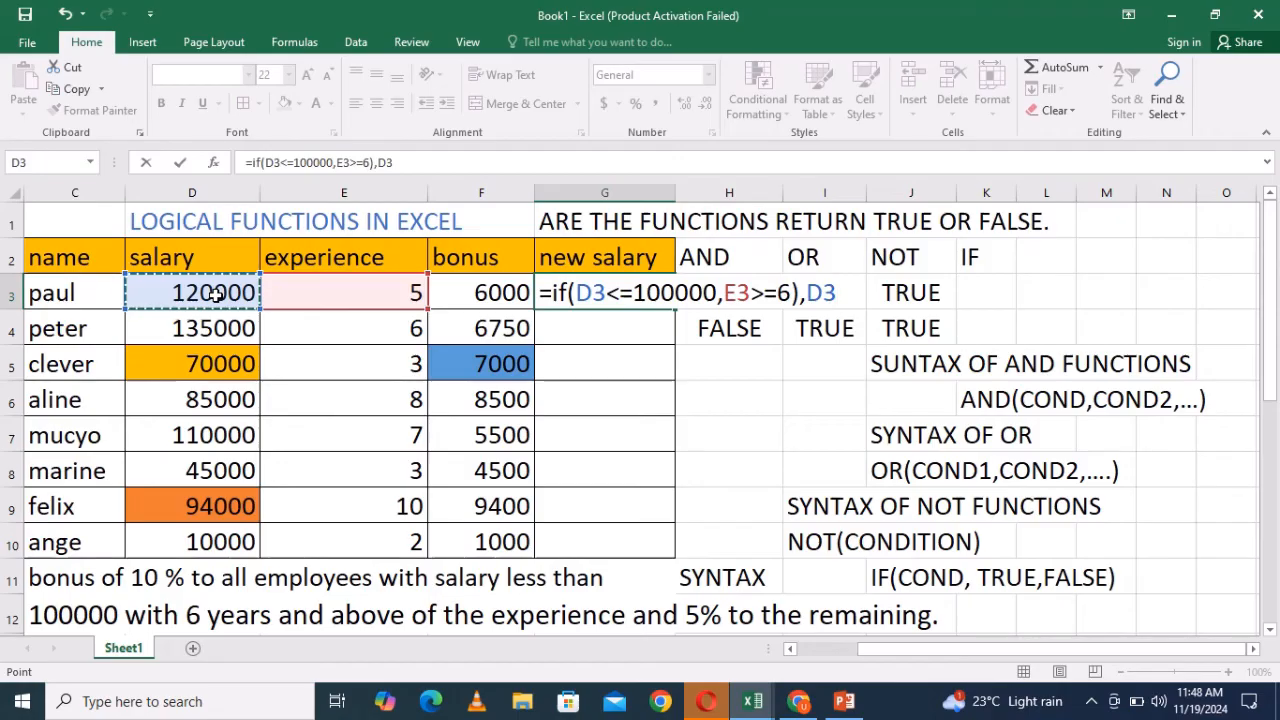
{"action": "type", "text": "*"}
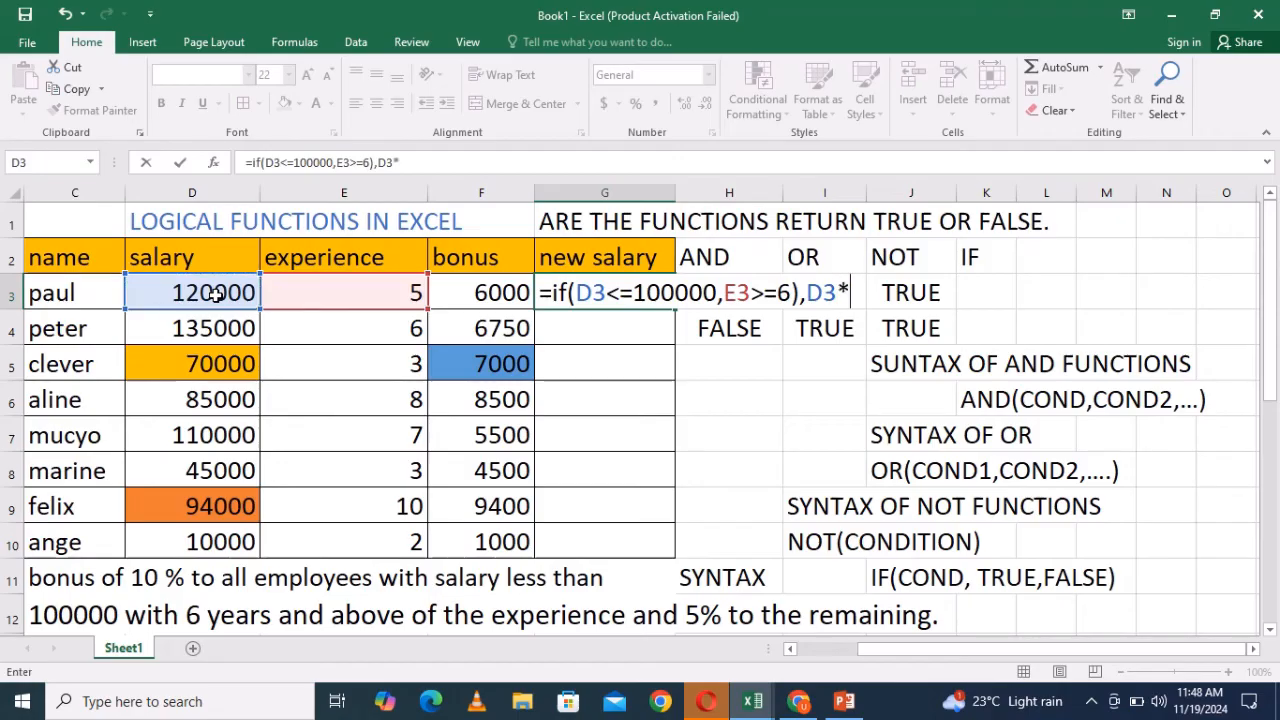
{"action": "type", "text": "10"}
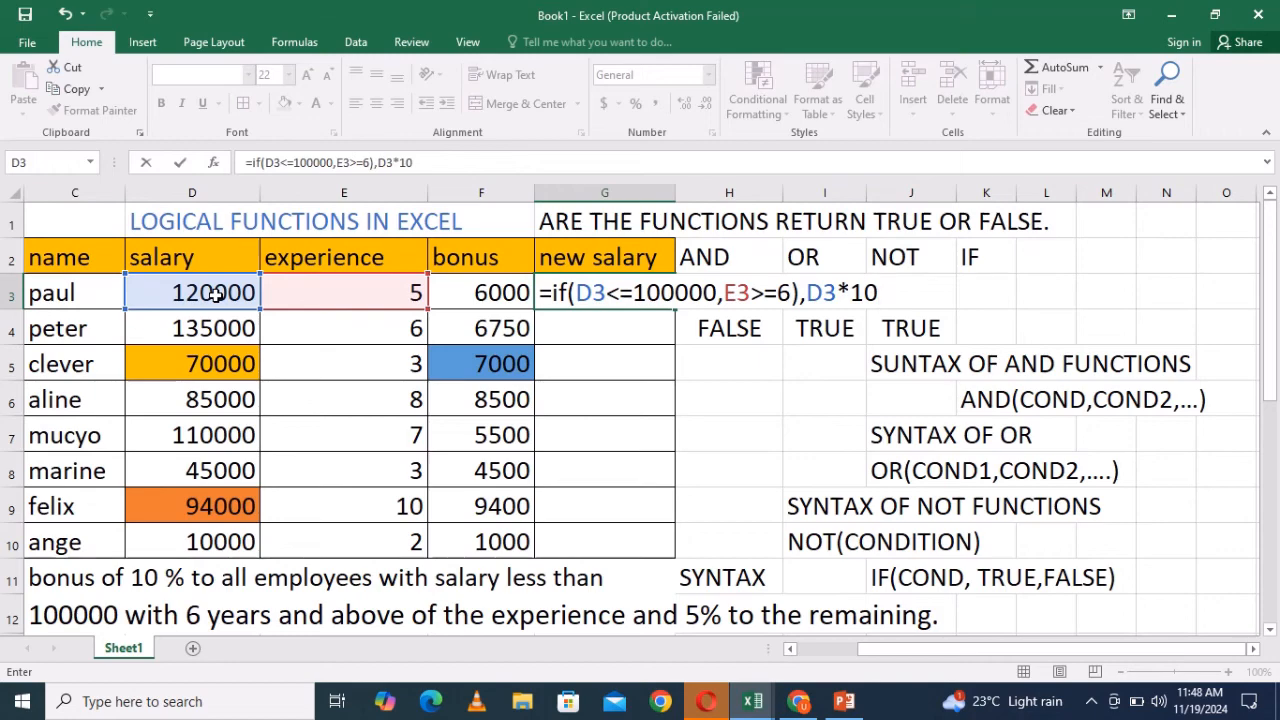
{"action": "type", "text": "/100"}
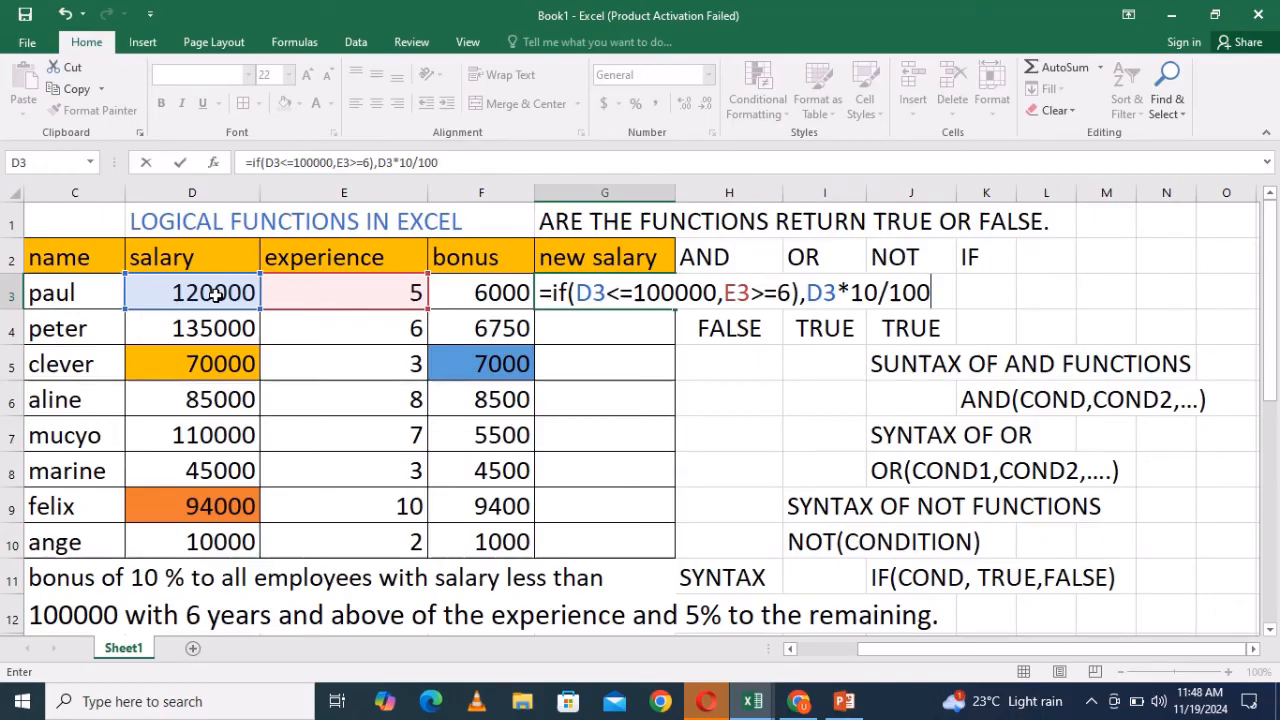
{"action": "type", "text": ","}
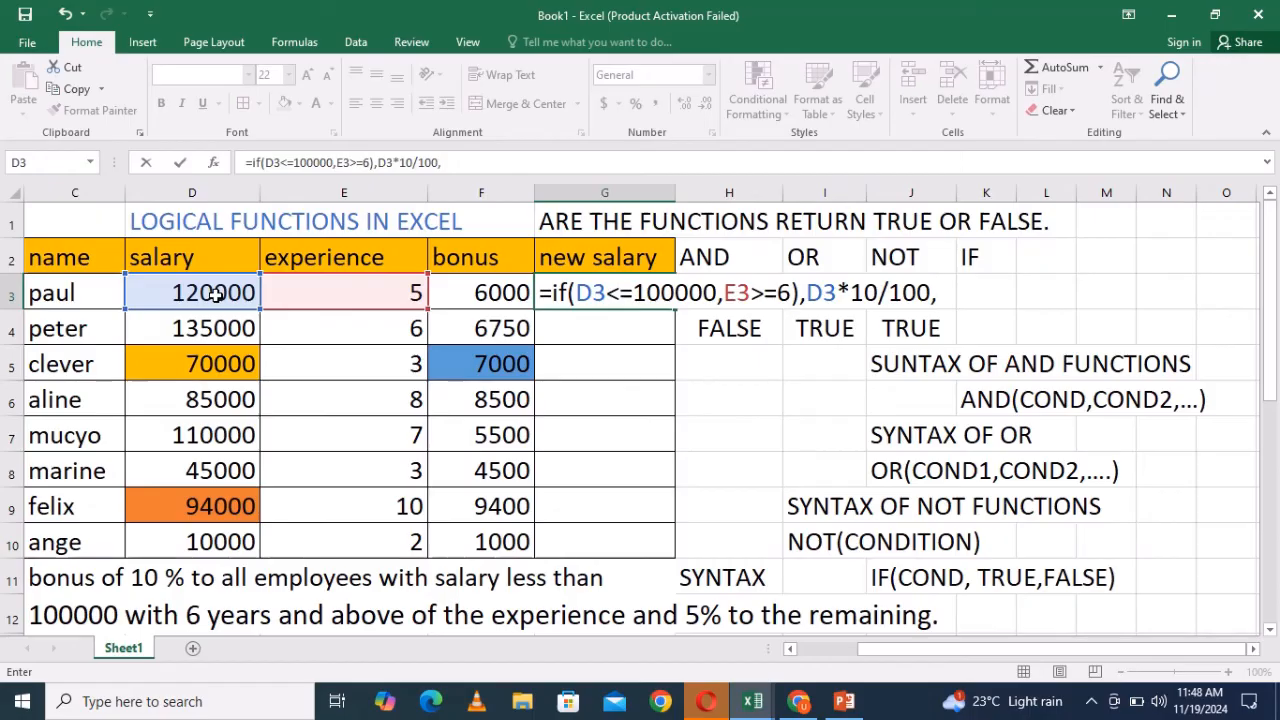
- Add the false value D3*5/100, close the formula and try to enter it
{"action": "left_click", "coordinate": [180, 296]}
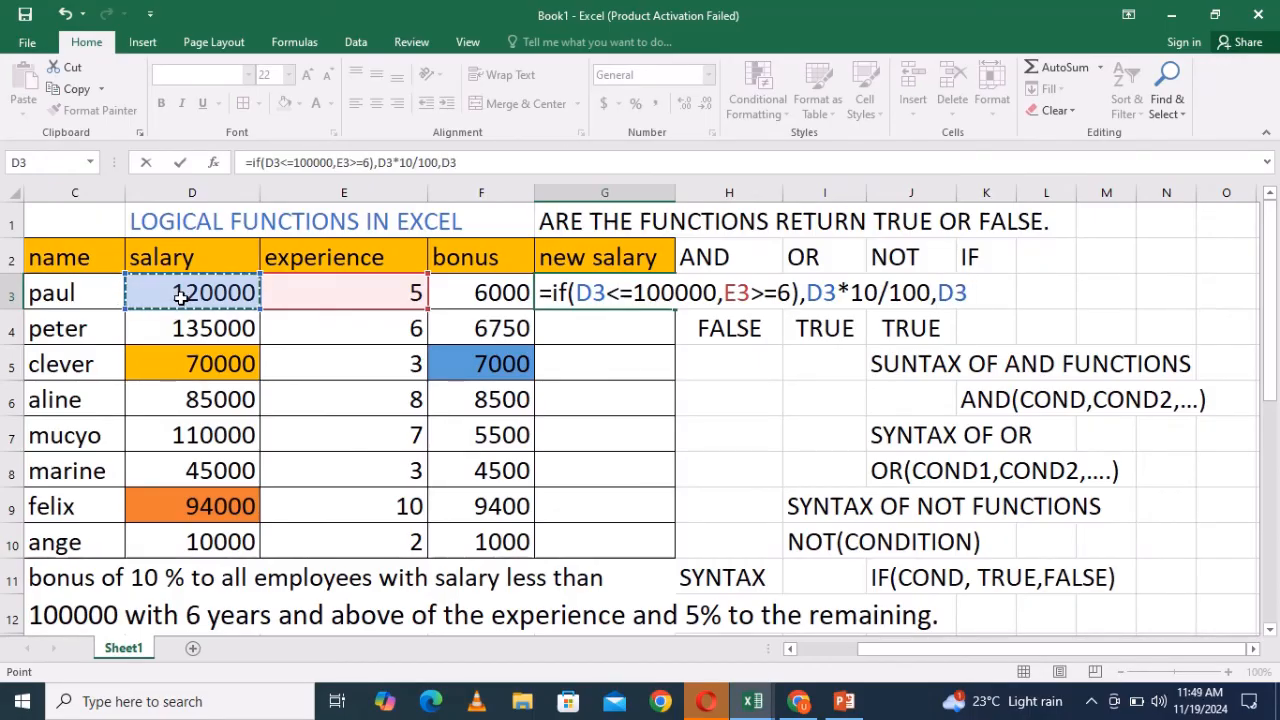
{"action": "type", "text": "*"}
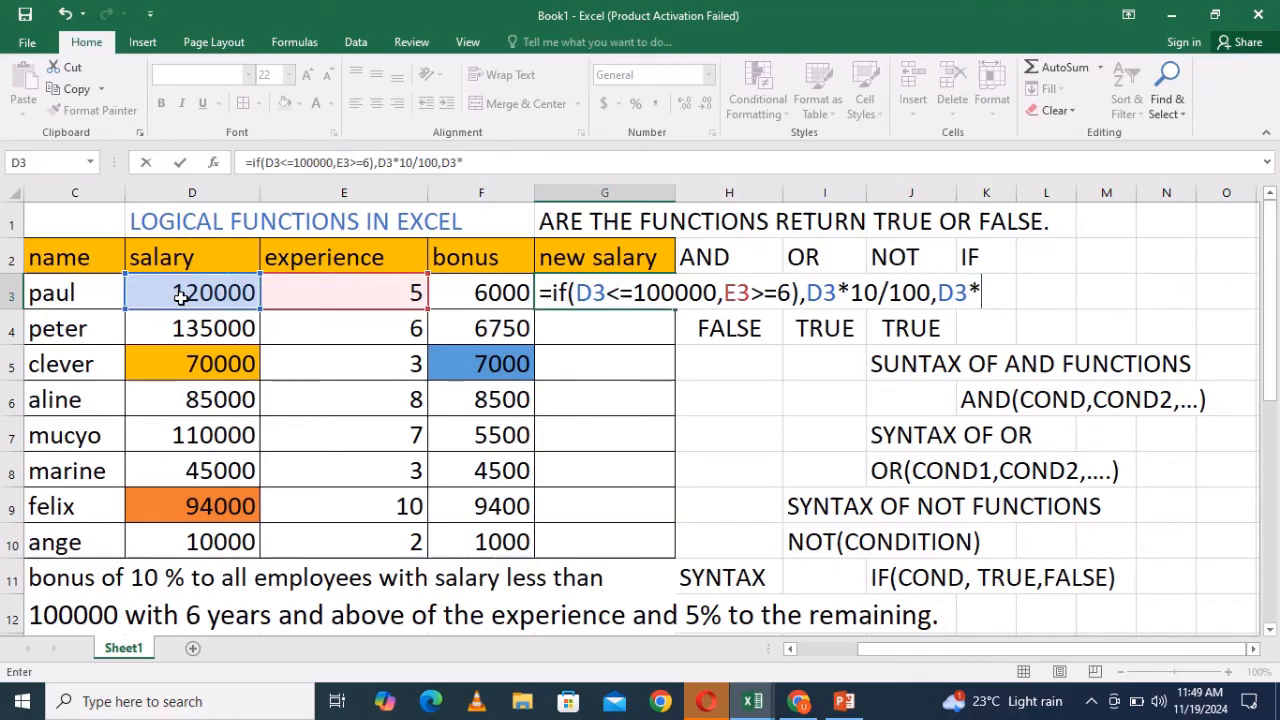
{"action": "type", "text": "5/100"}
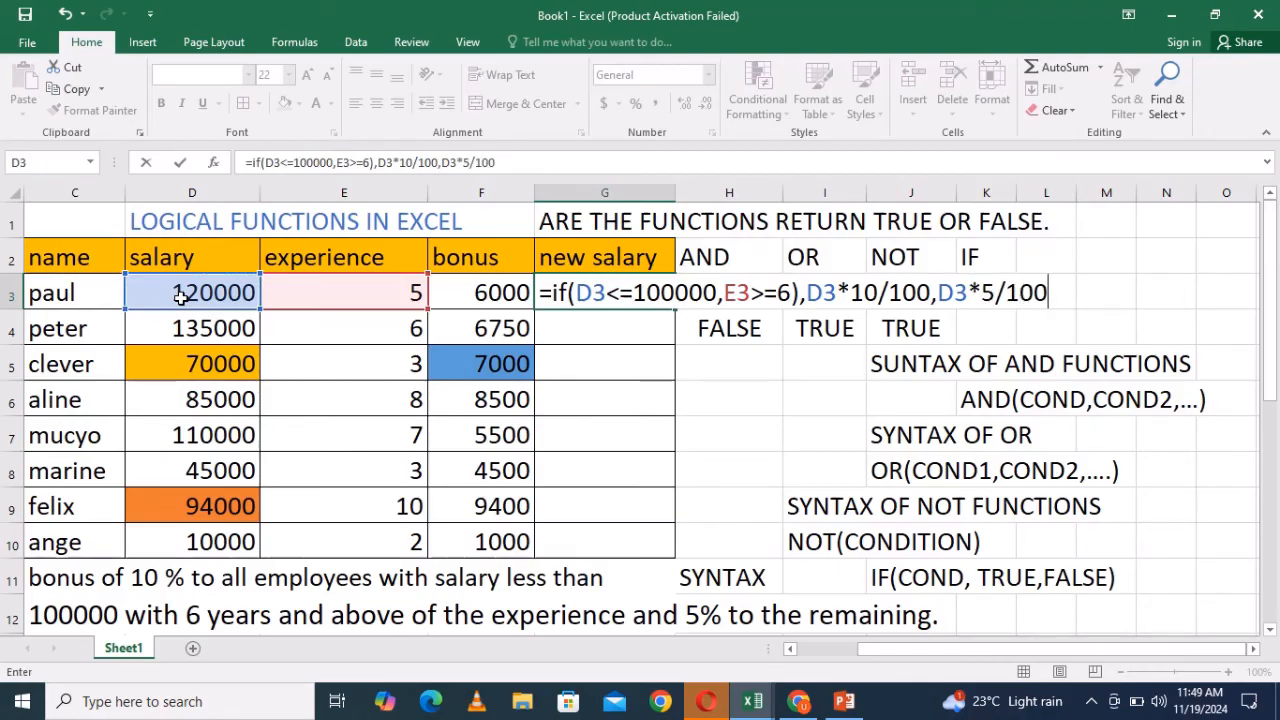
{"action": "type", "text": ")"}
{"action": "key", "text": "Return"}
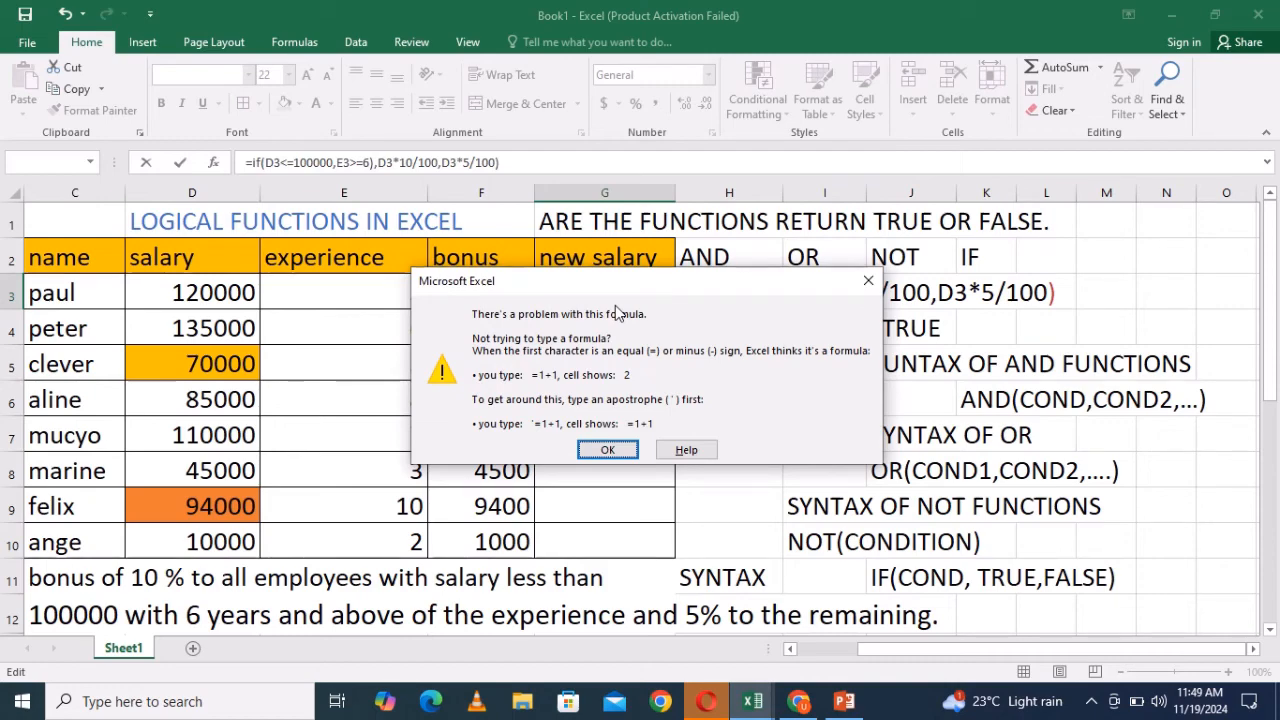
{"action": "left_click", "coordinate": [867, 285]}
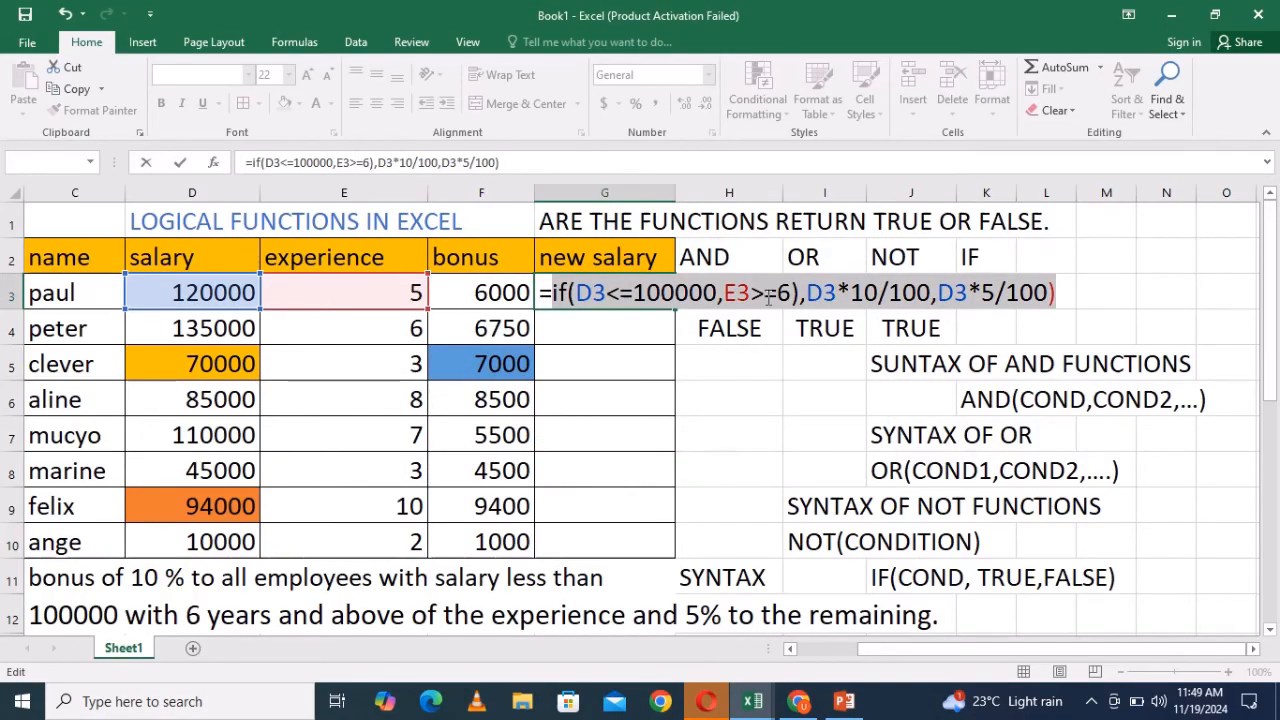
- Wrap the two conditions D3<=100000 and E3>=6 in an AND function inside the IF formula
{"action": "left_click", "coordinate": [803, 292]}
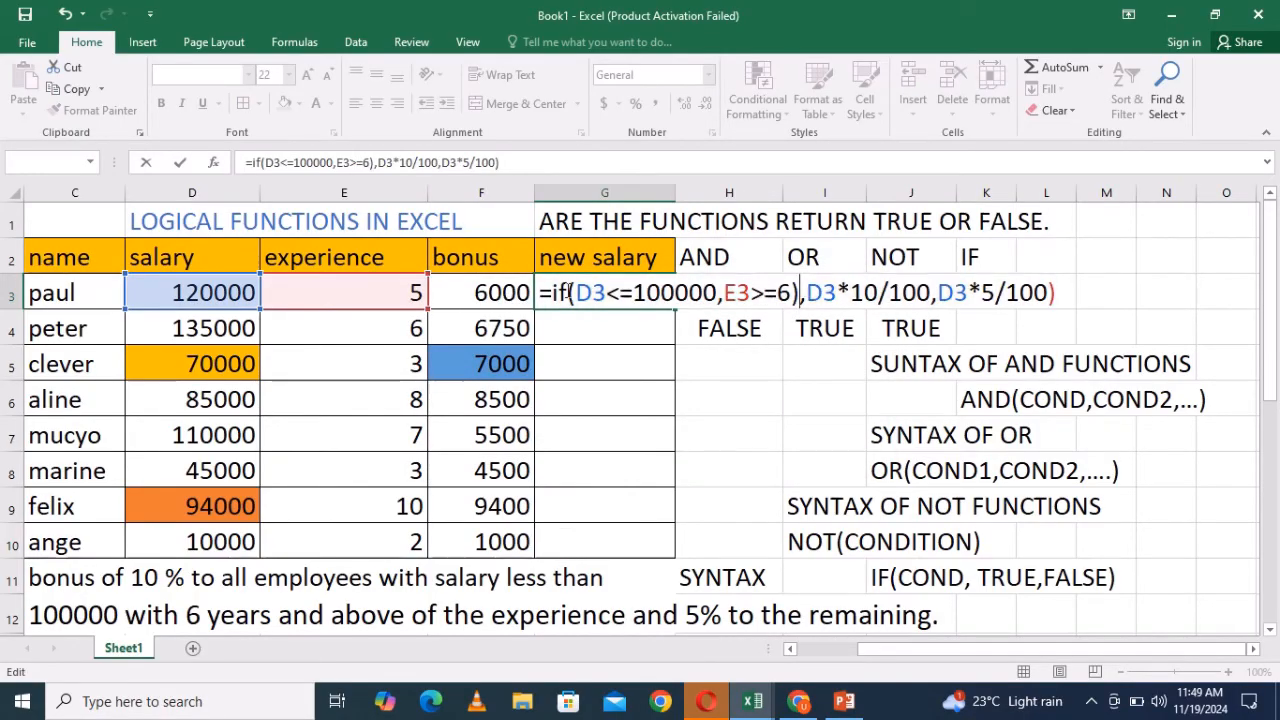
{"action": "left_click_drag", "start_coordinate": [575, 292], "coordinate": [662, 292]}
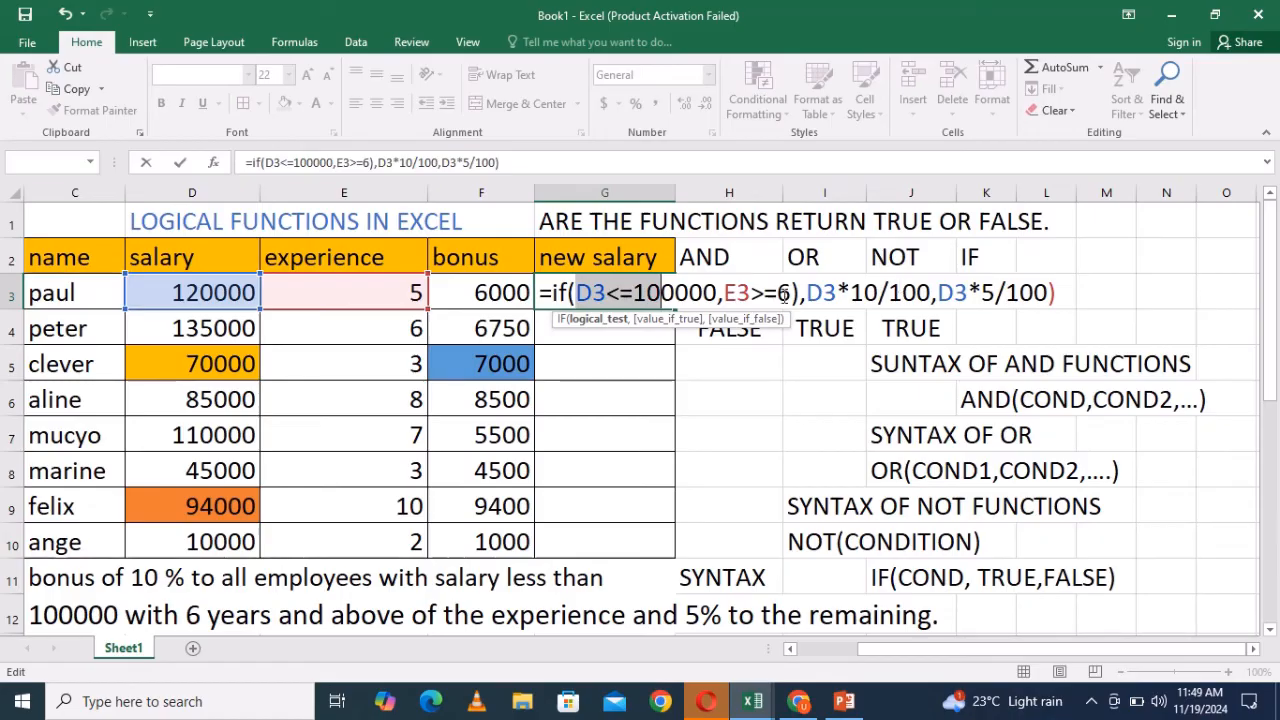
{"action": "left_click", "coordinate": [790, 293]}
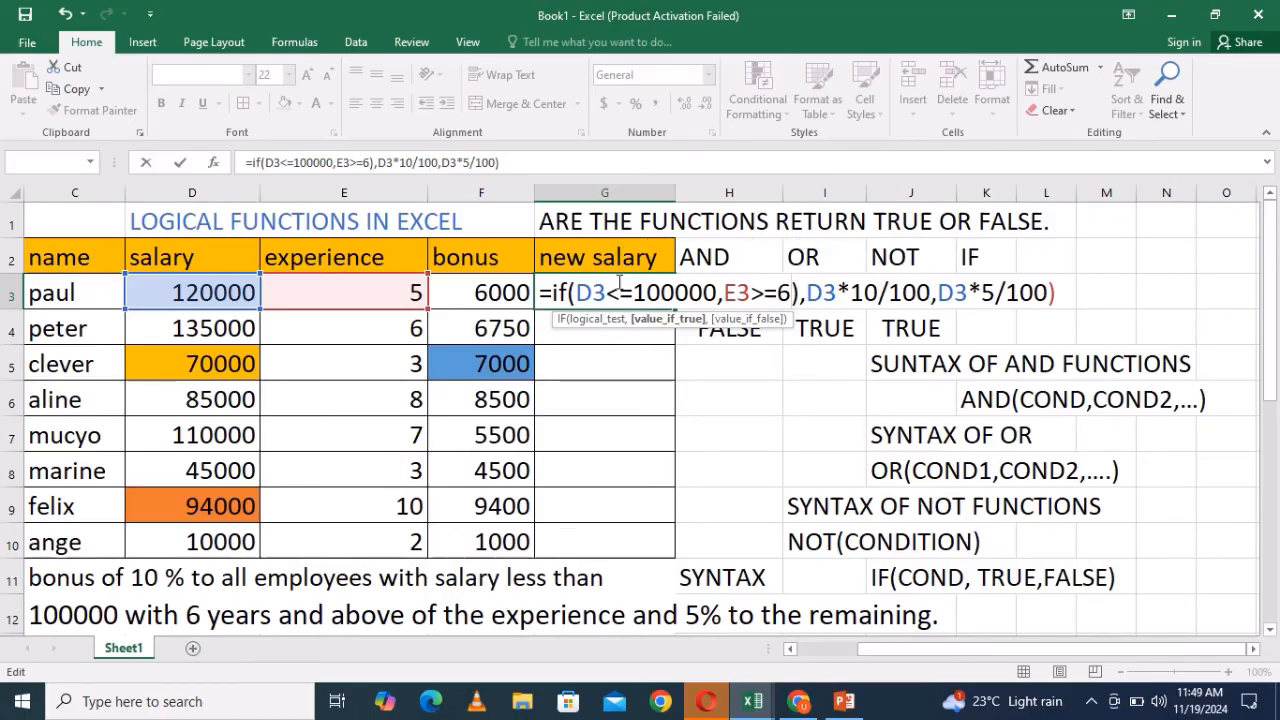
{"action": "left_click", "coordinate": [568, 296]}
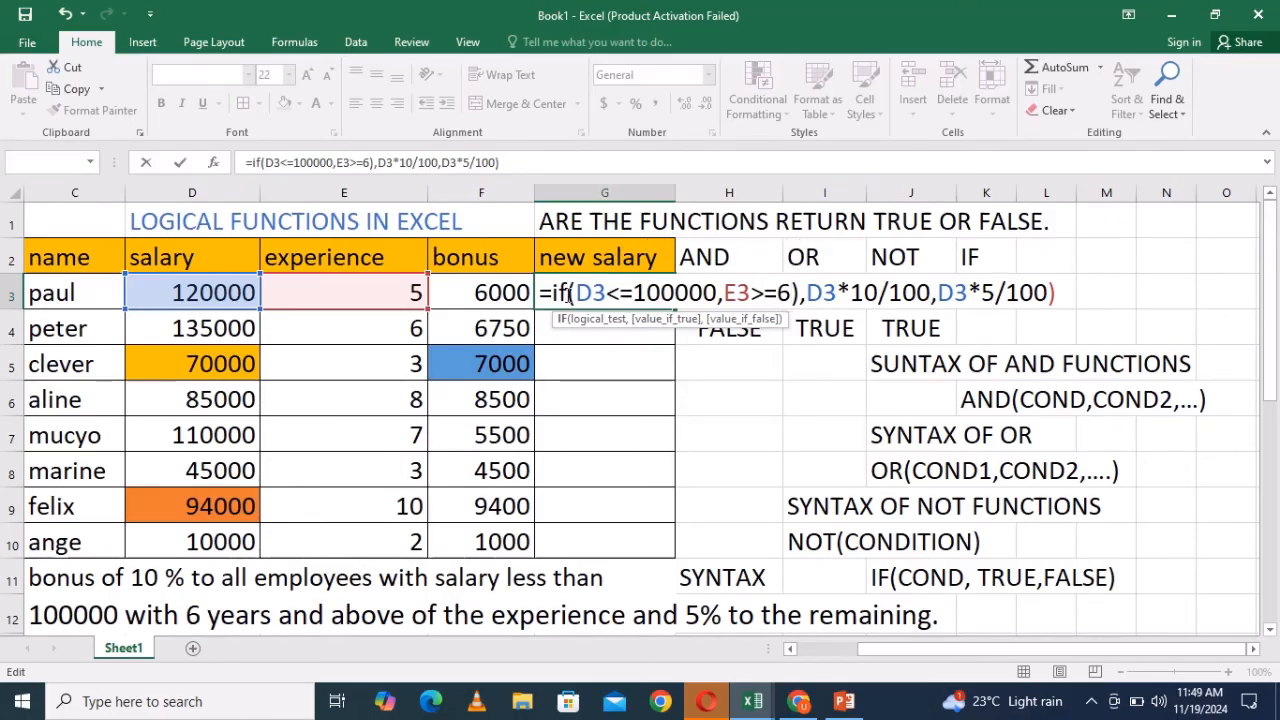
{"action": "type", "text": "("}
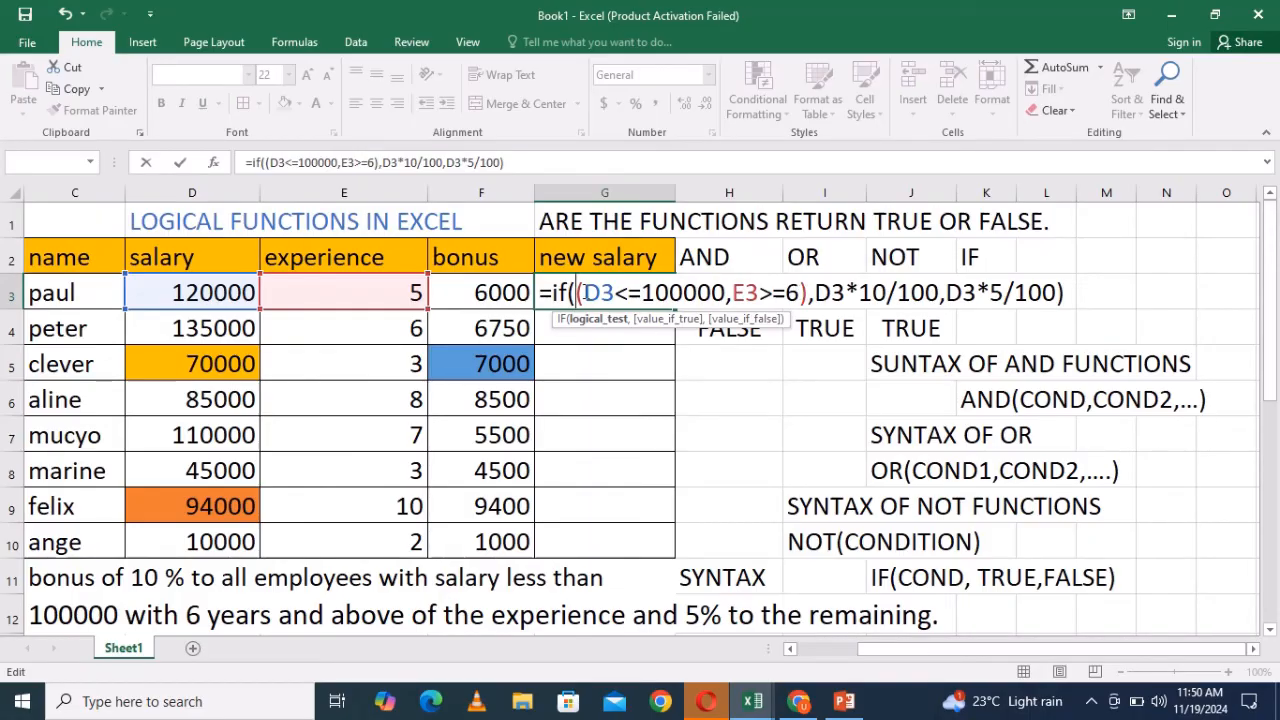
{"action": "type", "text": "and"}
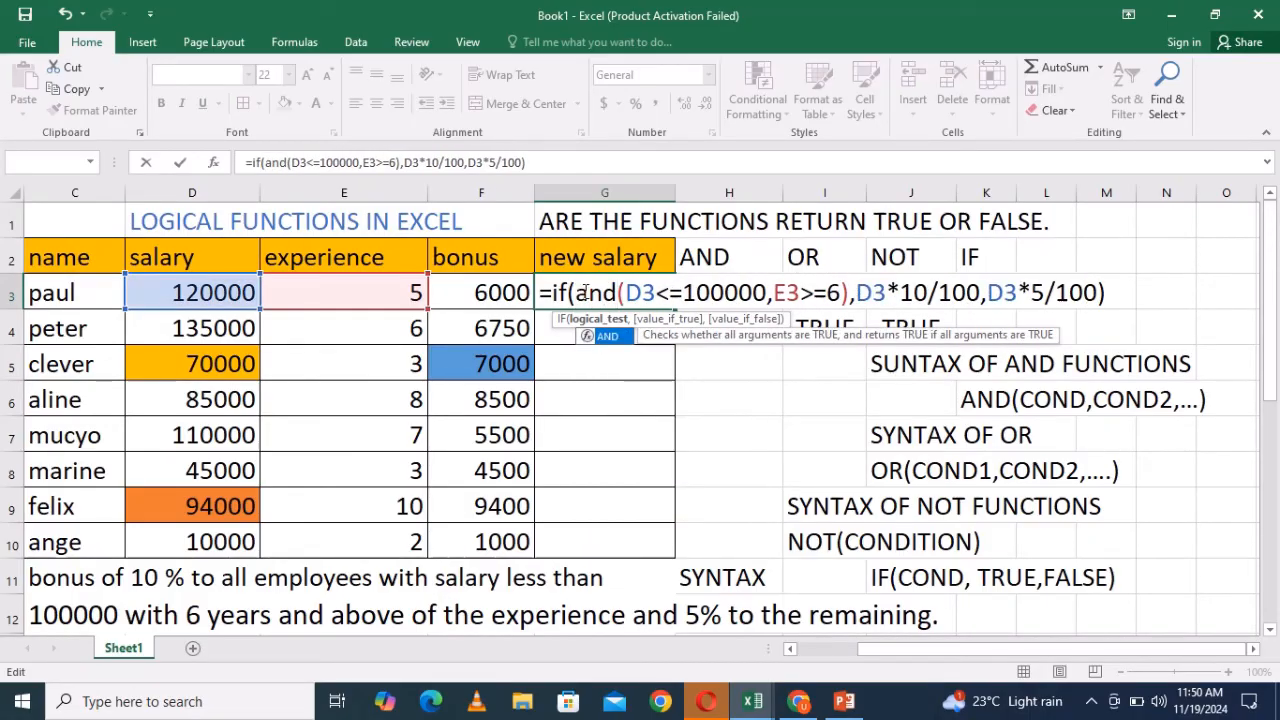
{"action": "left_click", "coordinate": [1112, 293]}
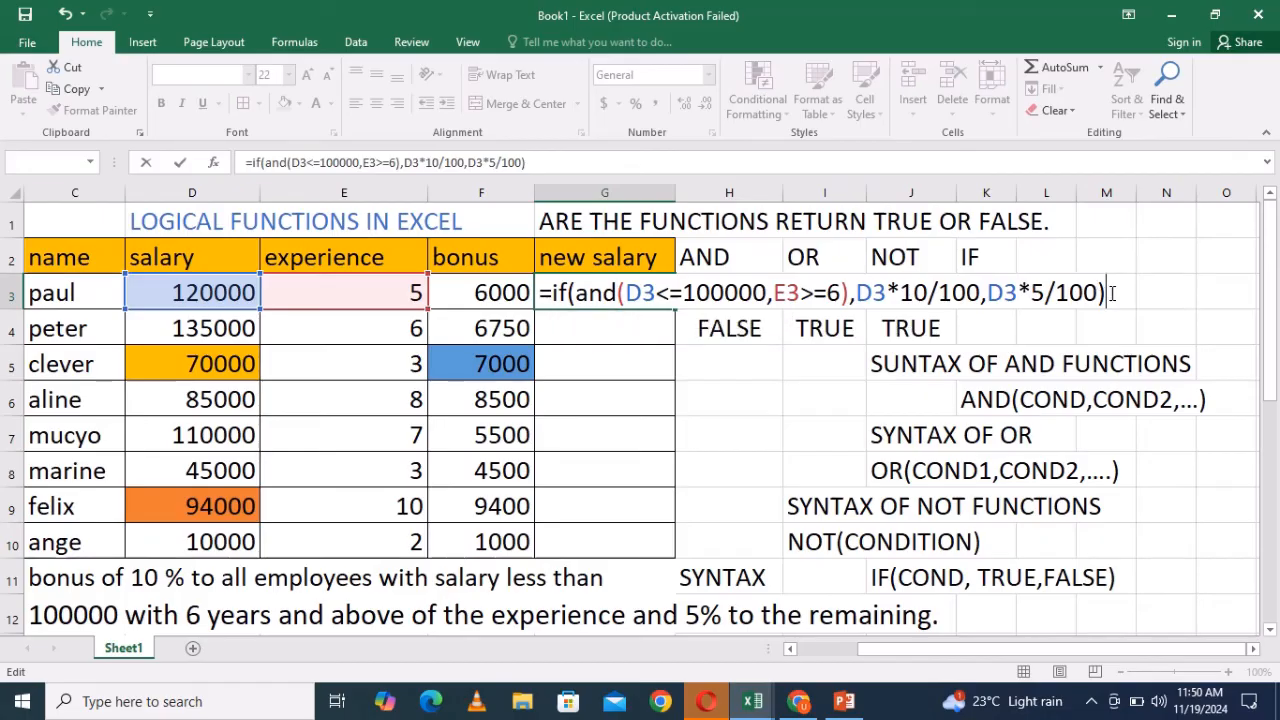
{"action": "type", "text": ")"}
- Remove the extra closing parenthesis and enter the formula =IF(AND(D3<=100000,E3>=6),D3*10/100,D3*5/100) in G3
{"action": "key", "text": "Return"}
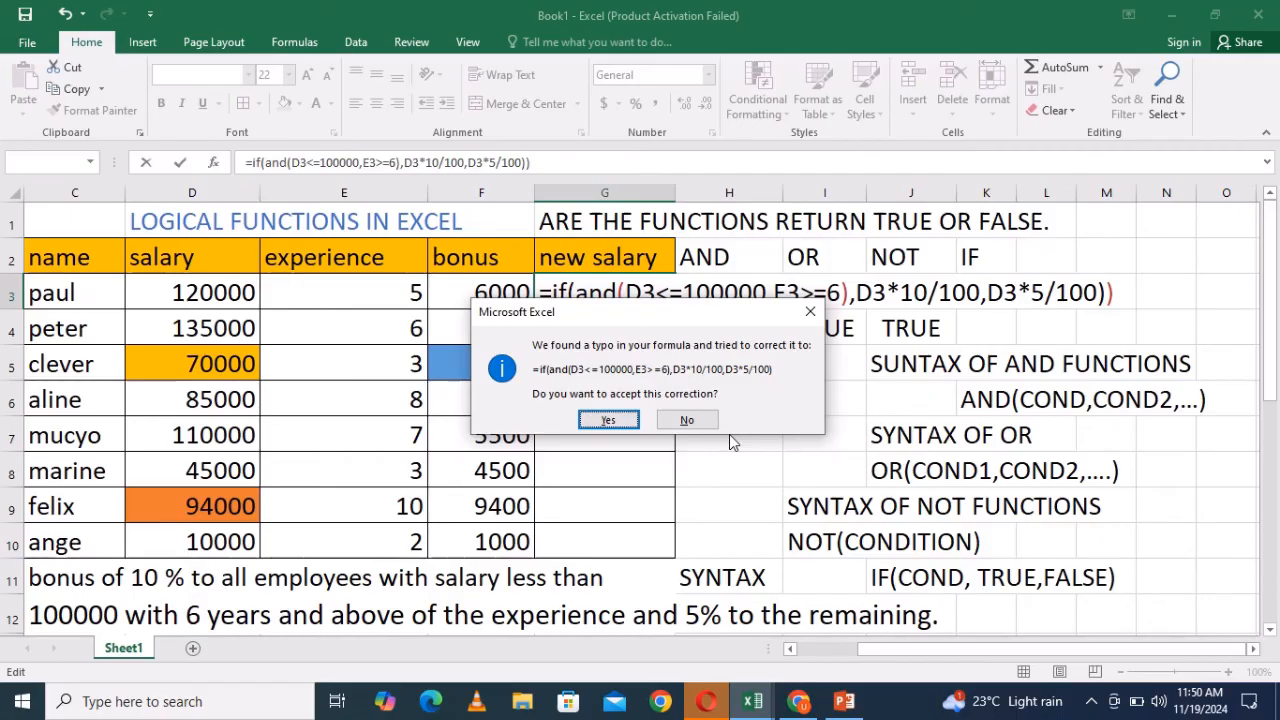
{"action": "left_click", "coordinate": [810, 311]}
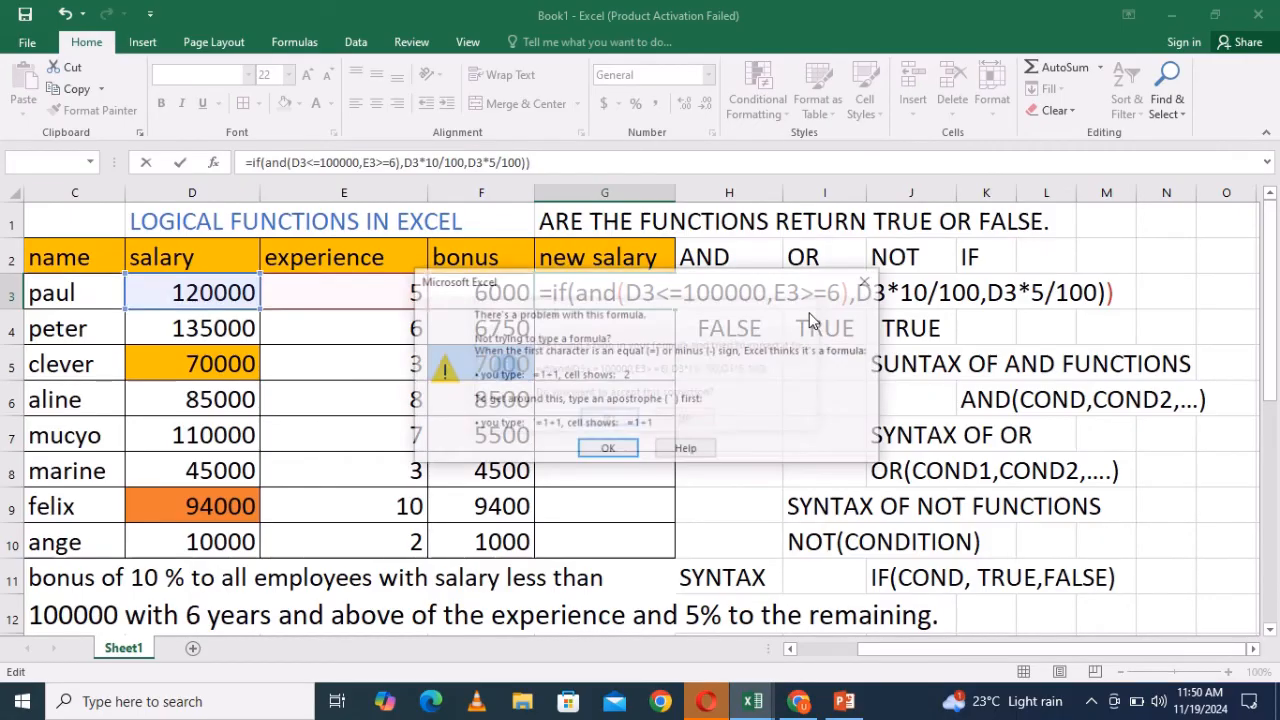
{"action": "left_click", "coordinate": [867, 280]}
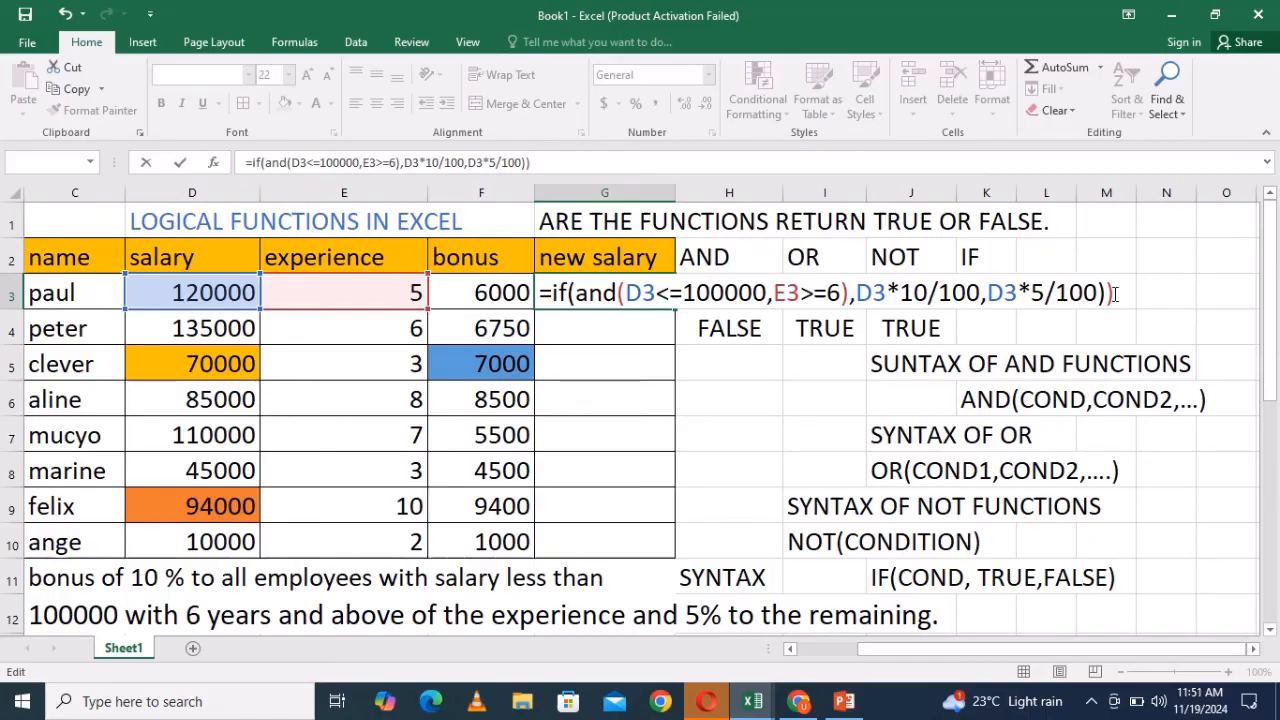
{"action": "key", "text": "BackSpace"}
{"action": "key", "text": "Return"}
- Open G3's formula to review it and leave the cell
{"action": "left_click", "coordinate": [637, 296]}
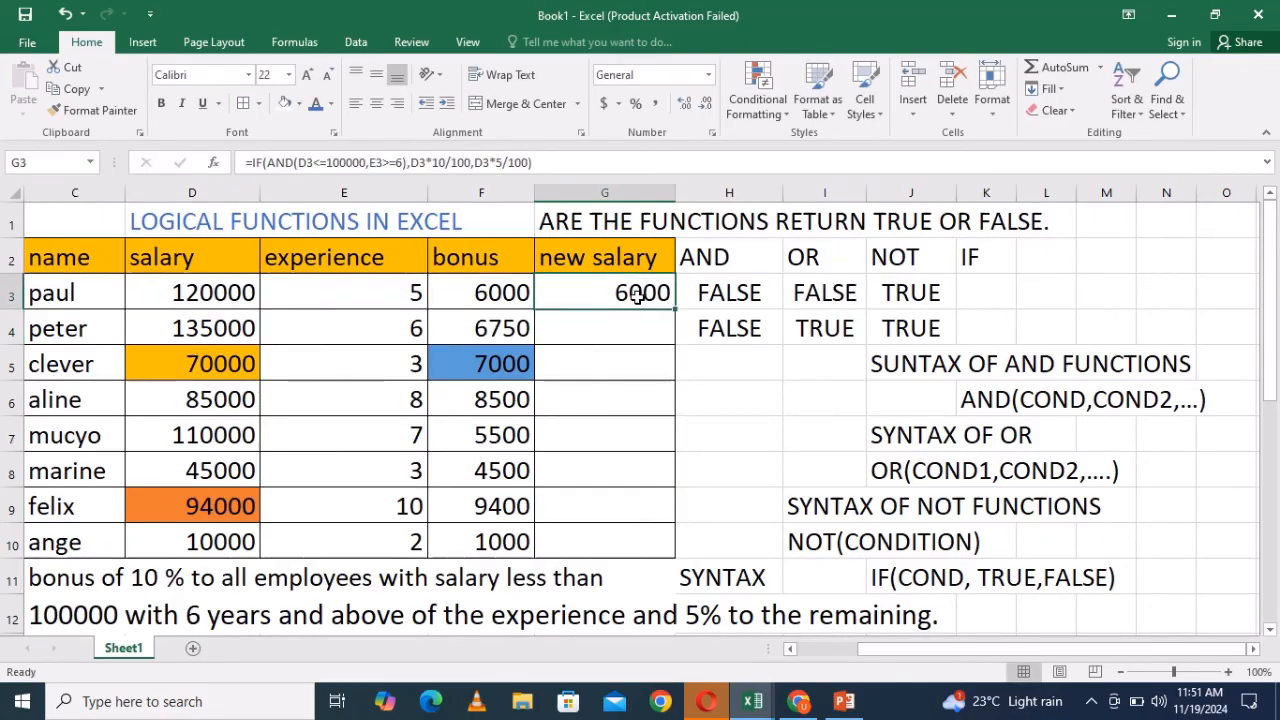
{"action": "double_click", "coordinate": [637, 296]}
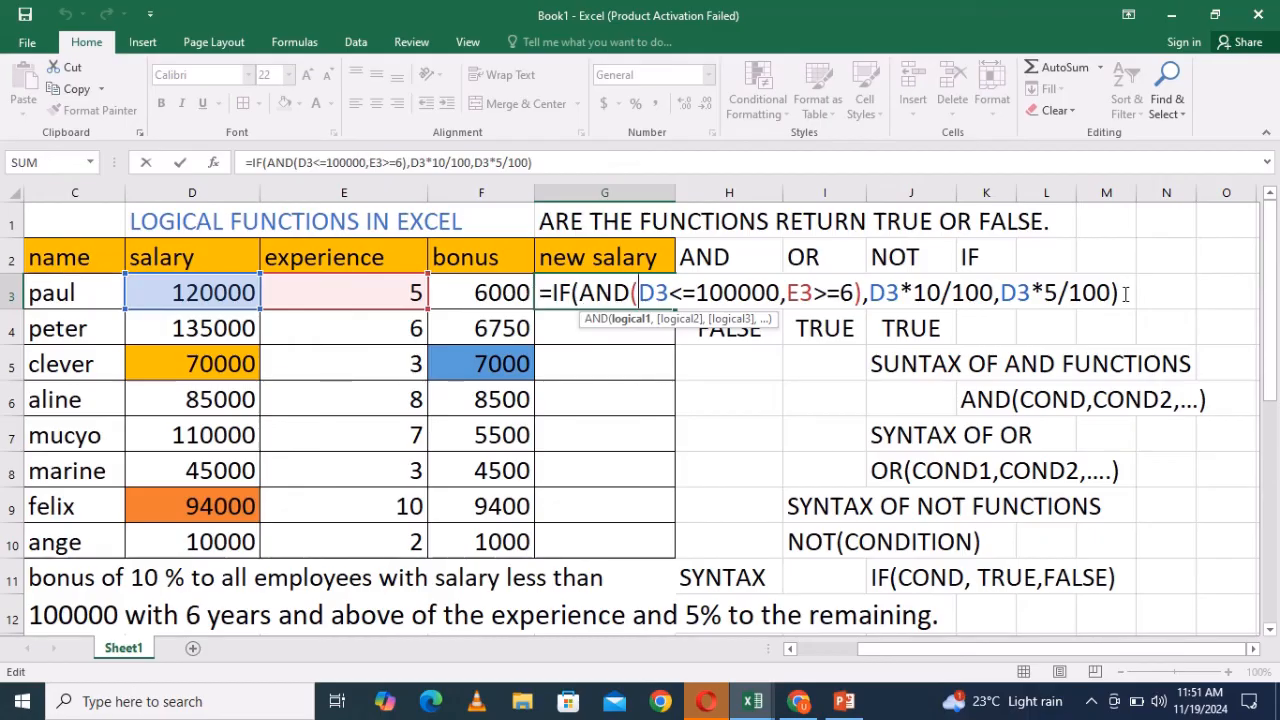
{"action": "key", "text": "Return"}
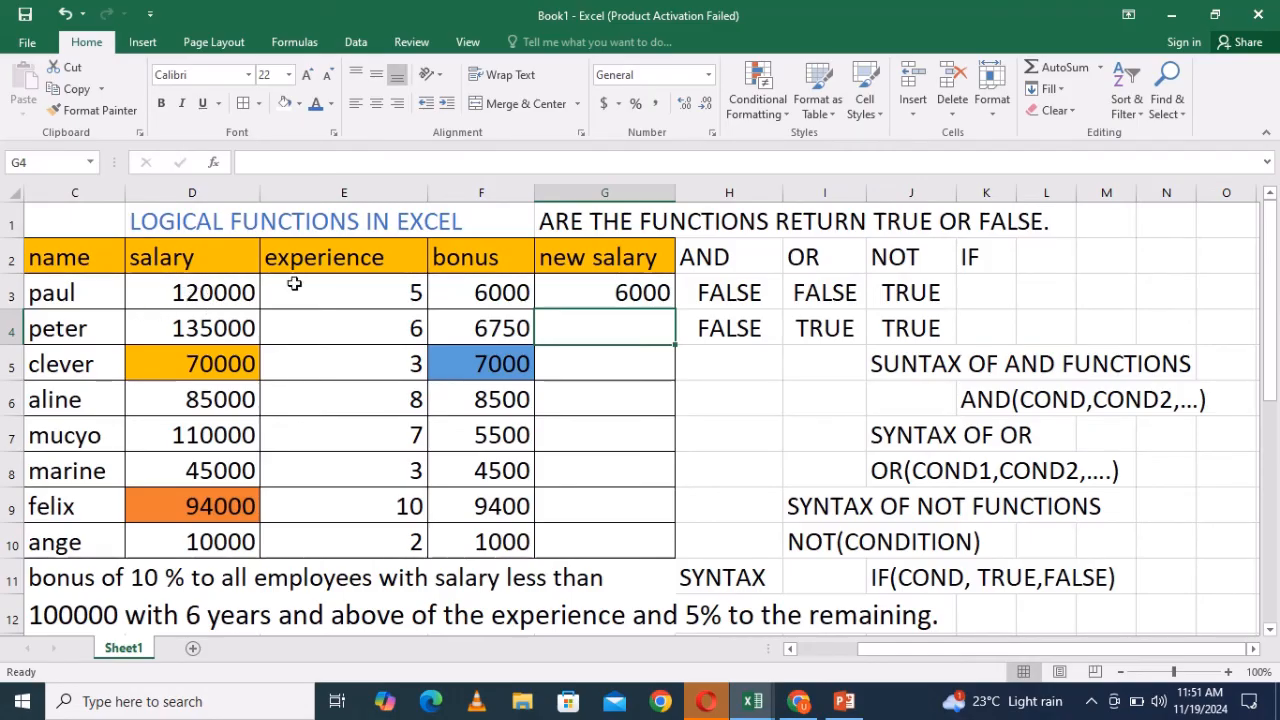
- Review G3's formula, highlighting the AND conditions and the true and false values, and re-enter it
{"action": "double_click", "coordinate": [622, 297]}
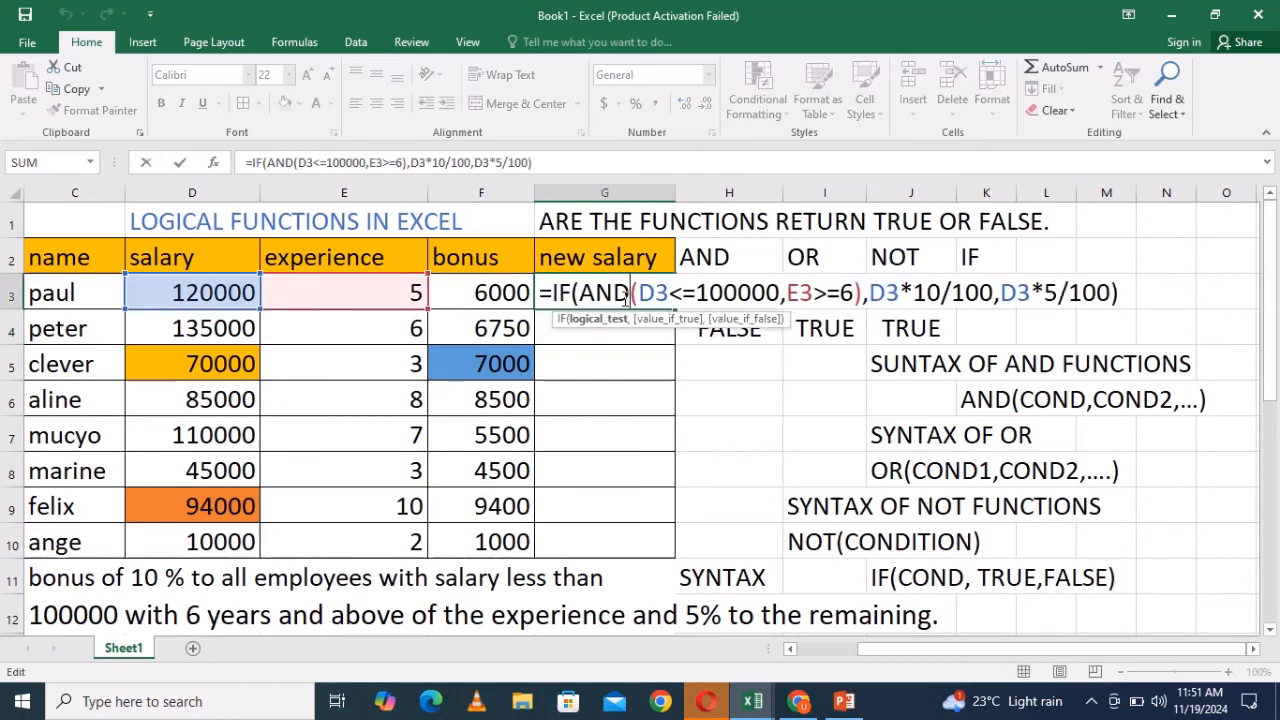
{"action": "left_click", "coordinate": [636, 292]}
{"action": "left_click_drag", "start_coordinate": [640, 293], "coordinate": [782, 287]}
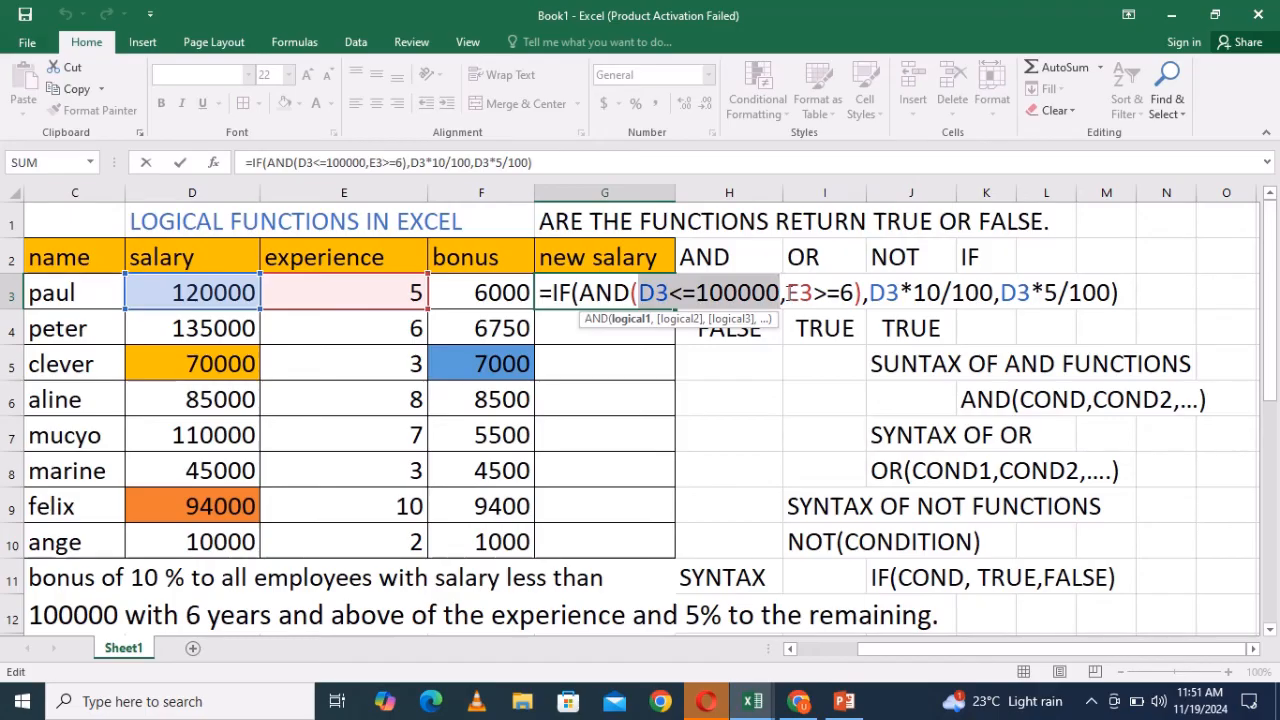
{"action": "left_click", "coordinate": [790, 299]}
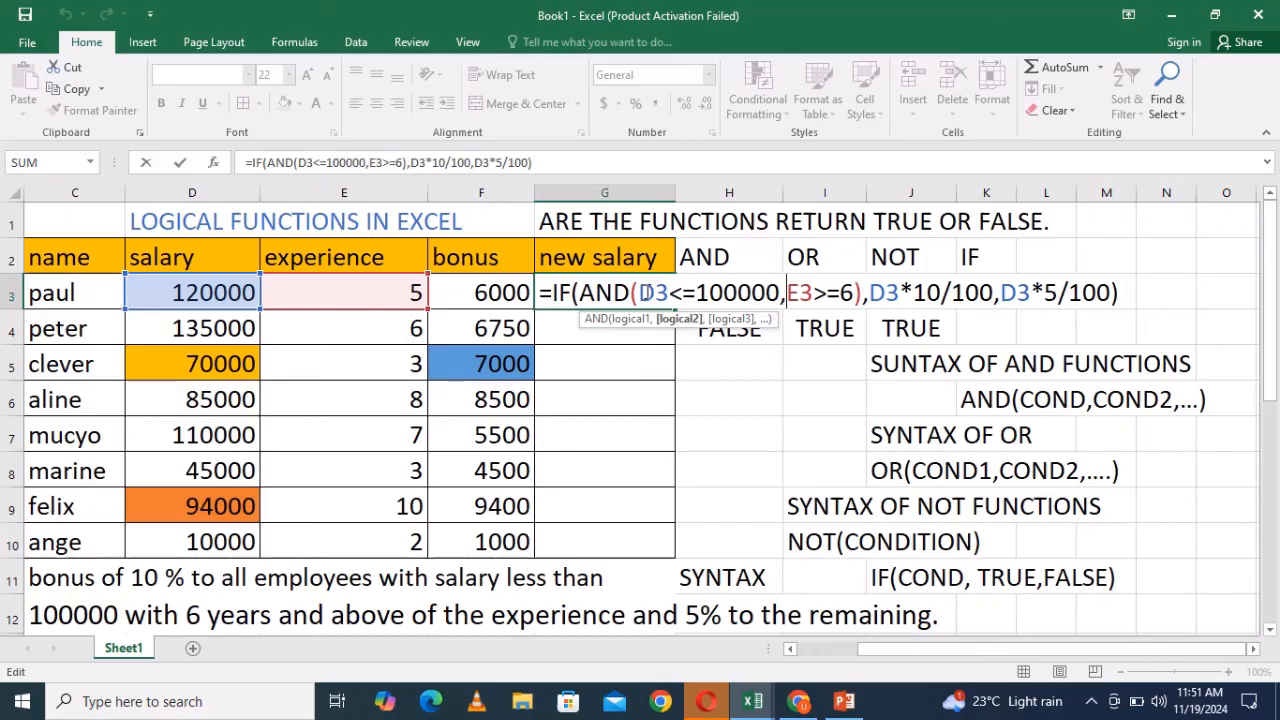
{"action": "left_click_drag", "start_coordinate": [640, 292], "coordinate": [857, 283]}
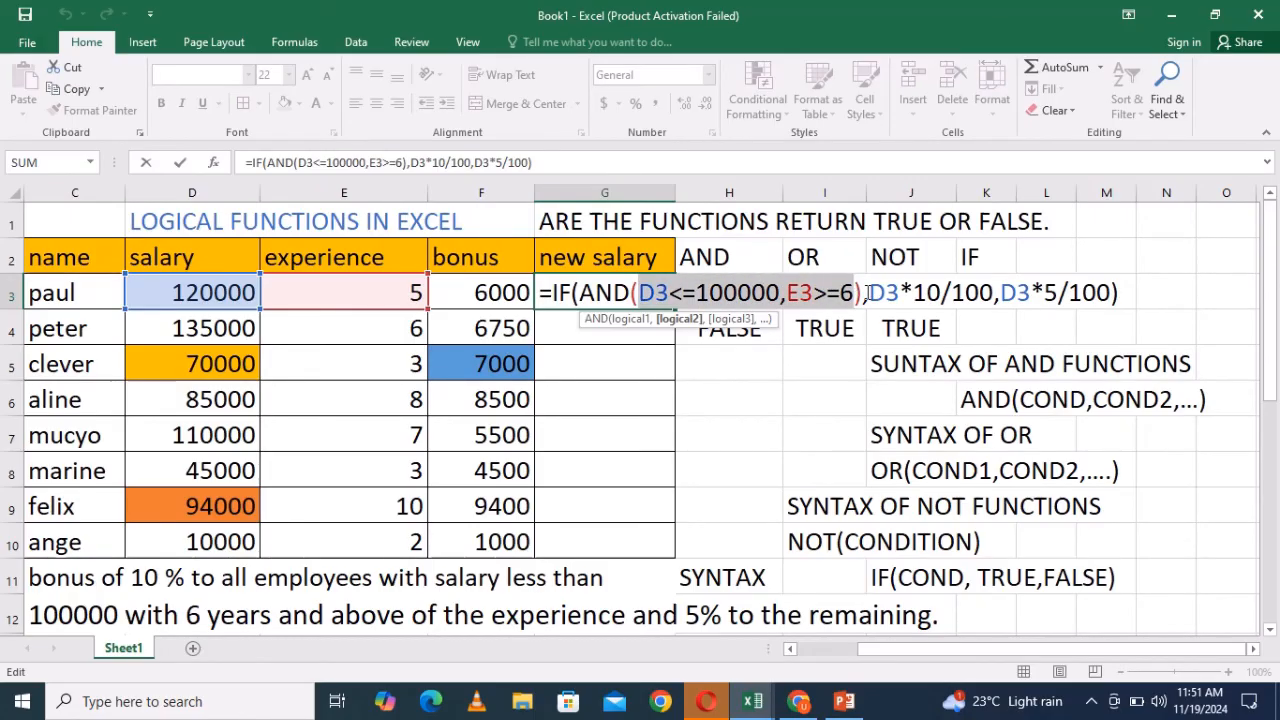
{"action": "left_click", "coordinate": [868, 292]}
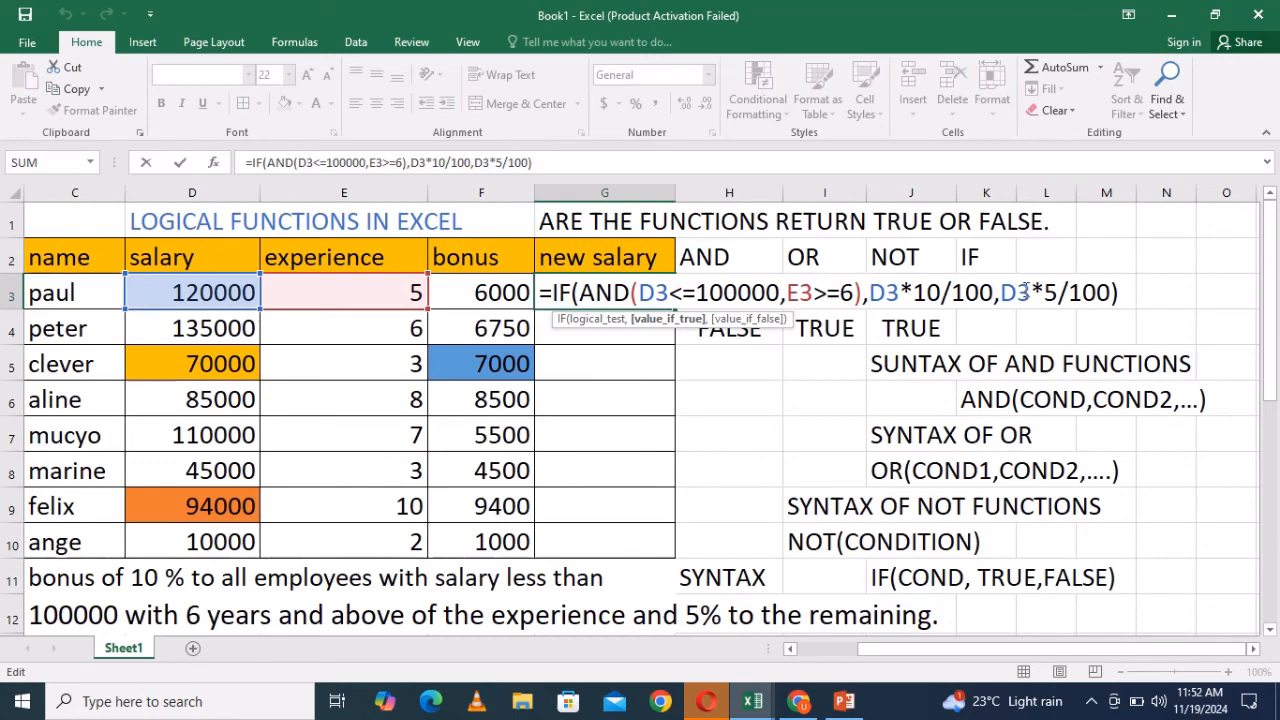
{"action": "left_click_drag", "start_coordinate": [1014, 292], "coordinate": [1132, 300]}
{"action": "left_click", "coordinate": [1129, 292]}
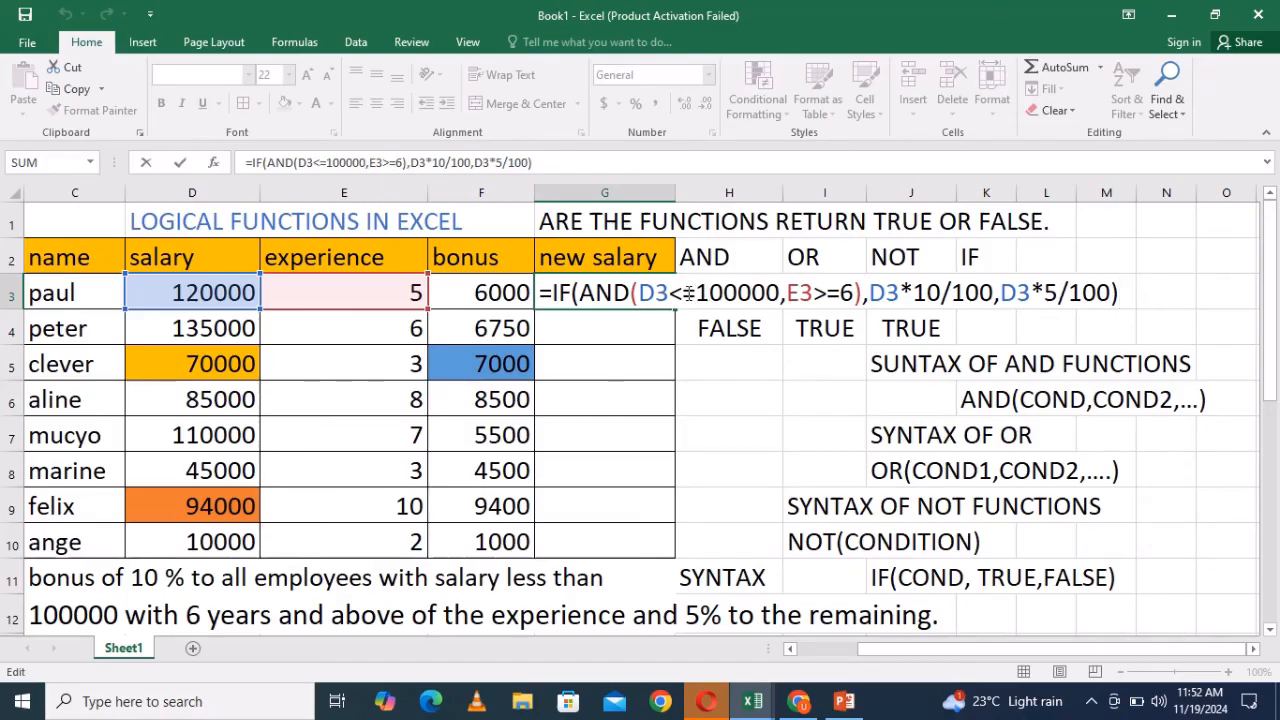
{"action": "left_click_drag", "start_coordinate": [645, 292], "coordinate": [856, 289]}
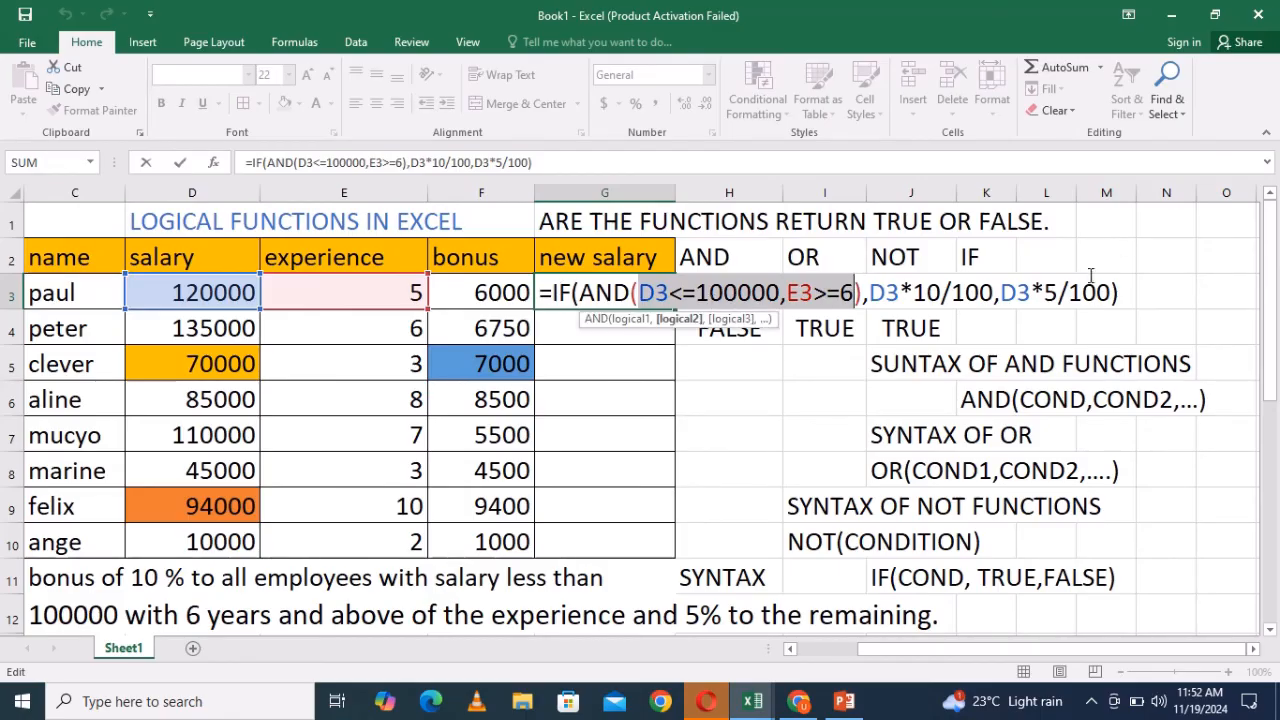
{"action": "left_click", "coordinate": [1121, 289]}
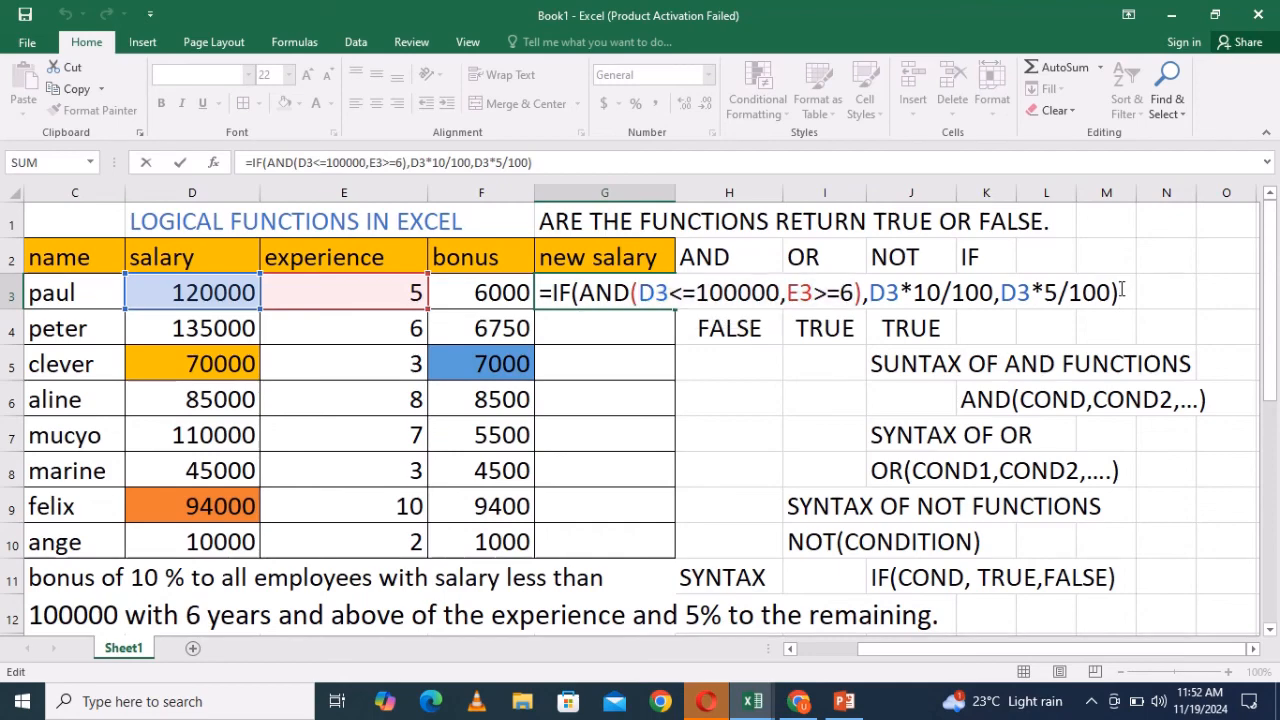
{"action": "key", "text": "ctrl+Return"}
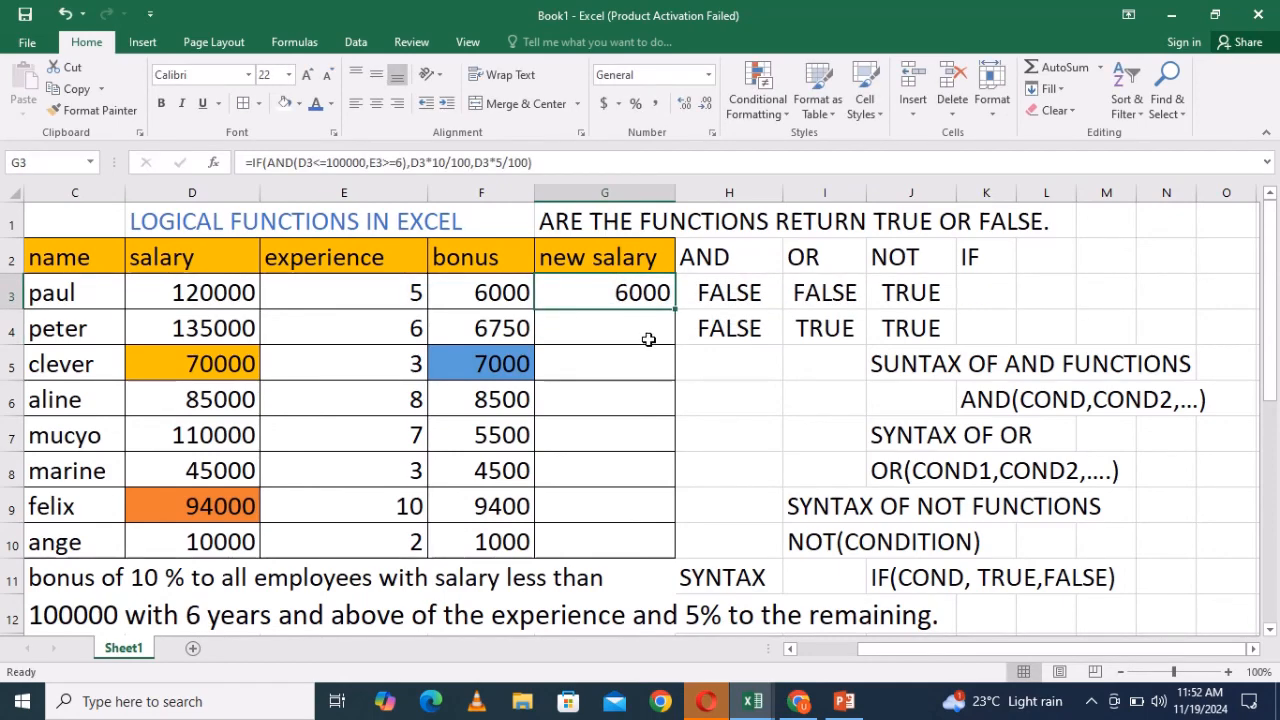
- Copy G3's formula into G4
{"action": "double_click", "coordinate": [654, 292]}
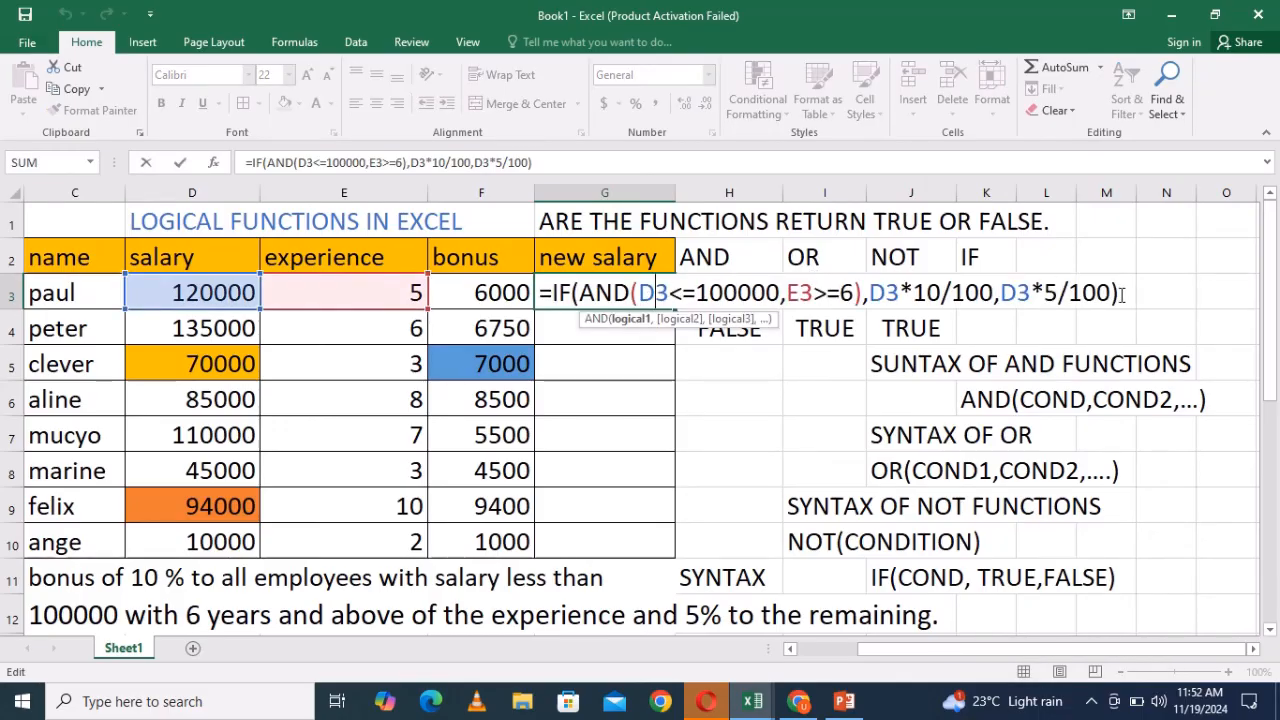
{"action": "left_click_drag", "start_coordinate": [1122, 294], "coordinate": [543, 290]}
{"action": "key", "text": "ctrl+c"}
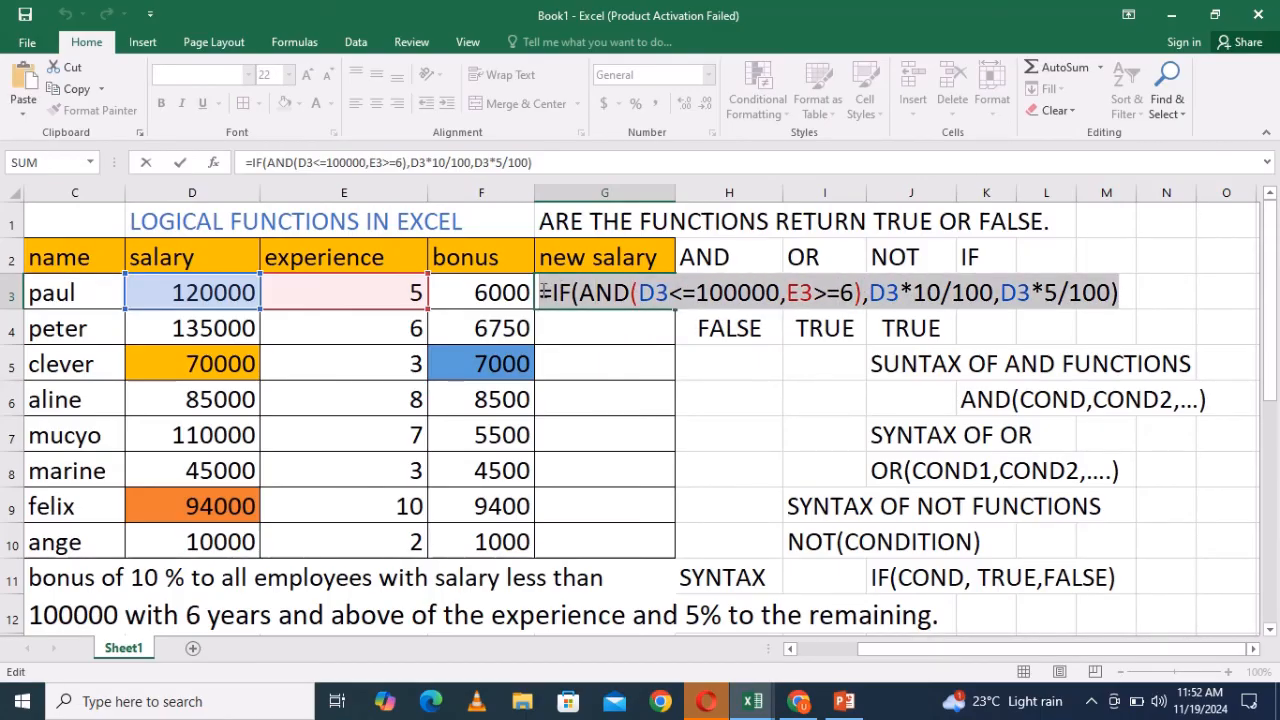
{"action": "left_click", "coordinate": [1124, 293]}
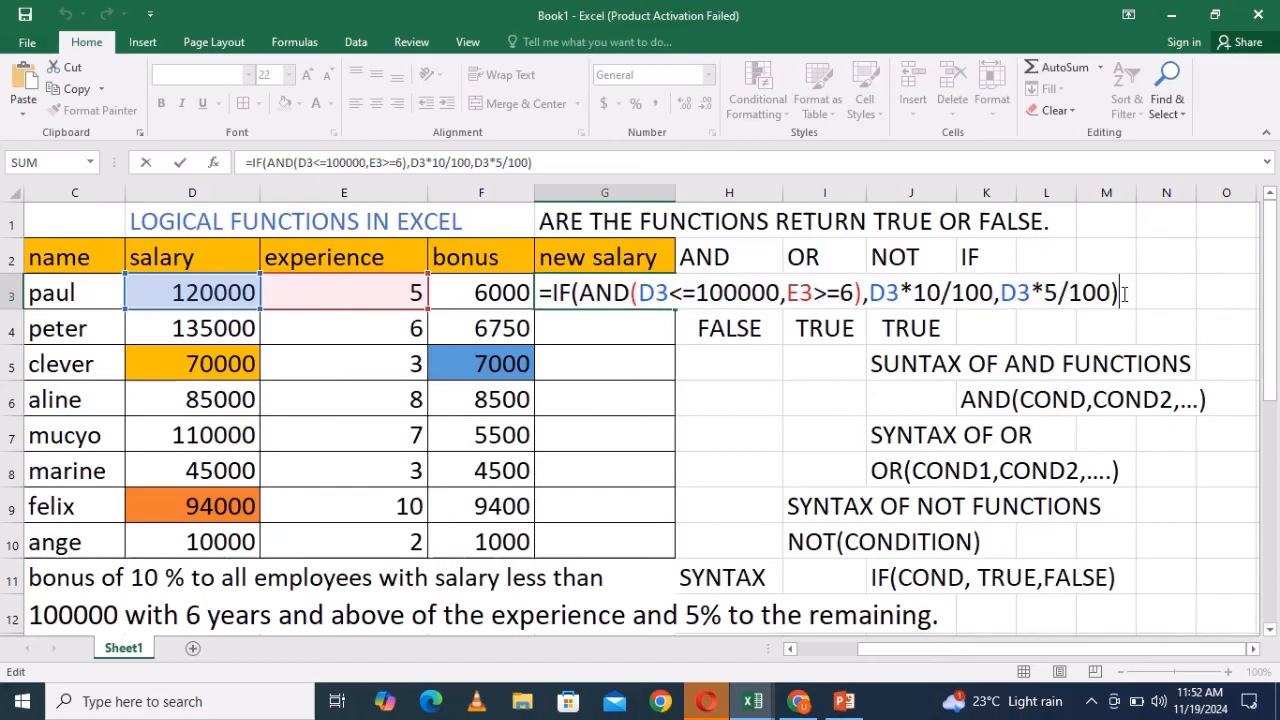
{"action": "key", "text": "Return"}
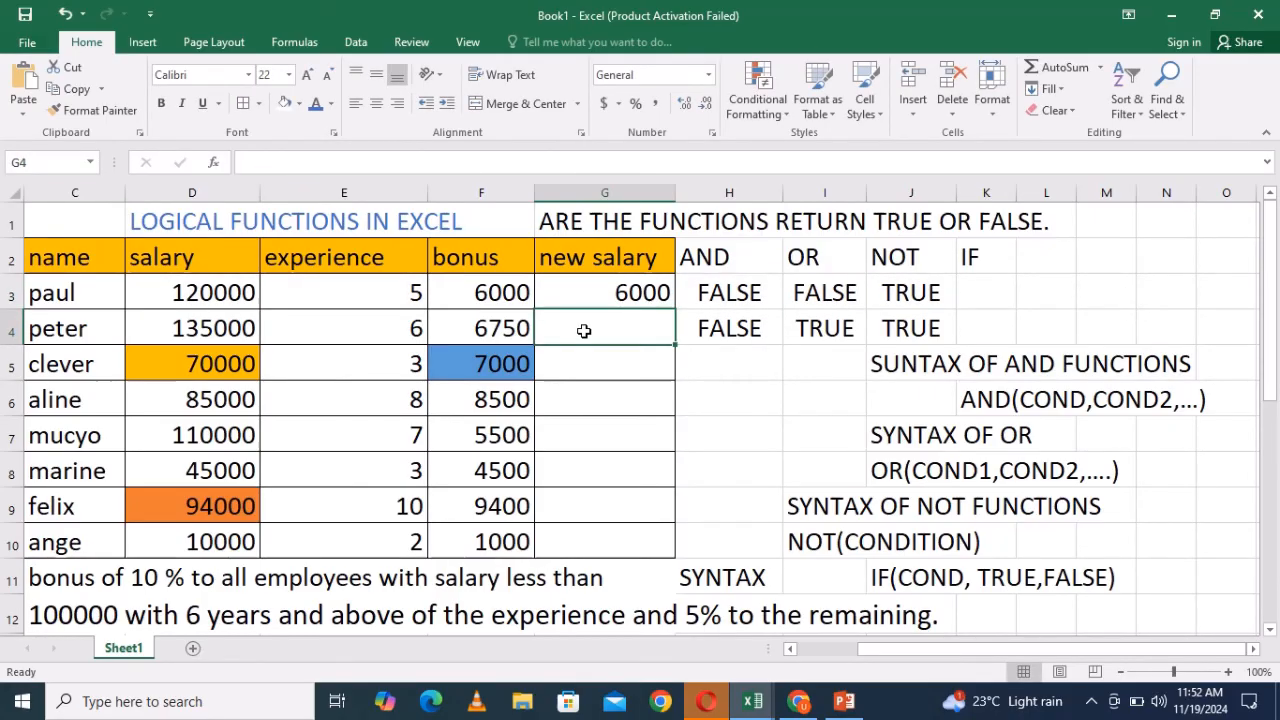
{"action": "key", "text": "ctrl+p"}
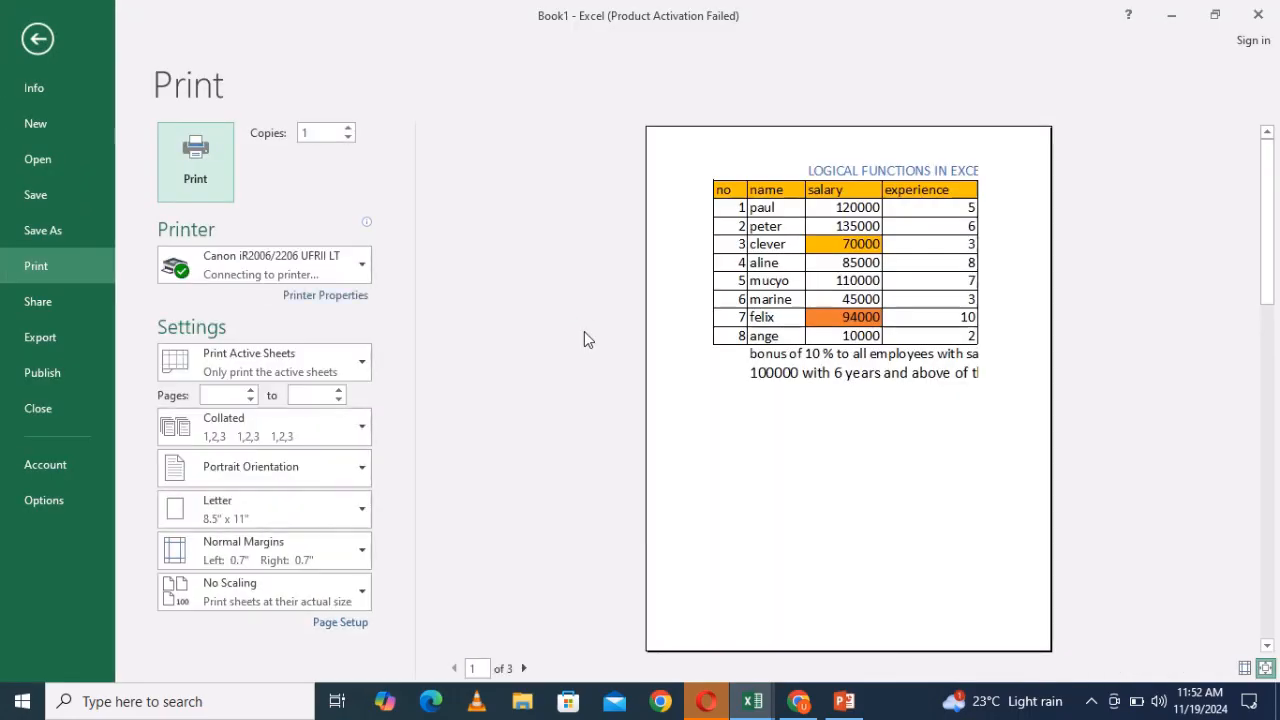
{"action": "left_click", "coordinate": [37, 40]}
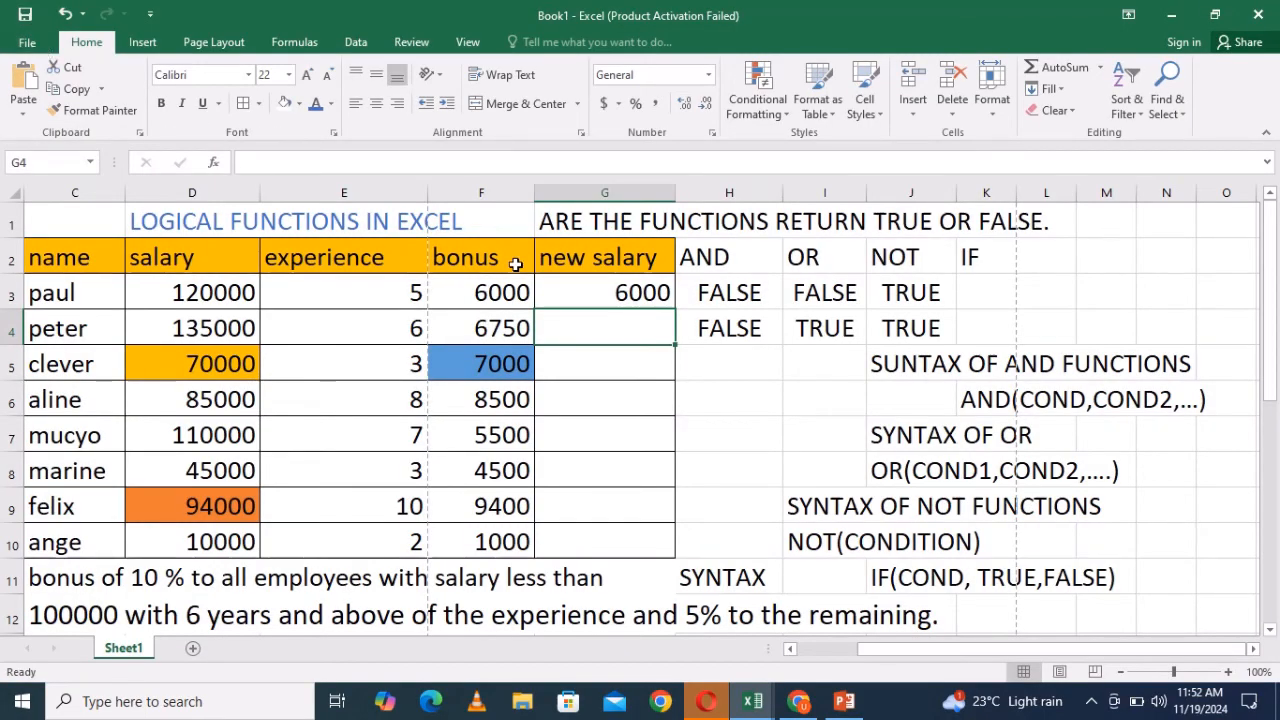
{"action": "key", "text": "ctrl+v"}
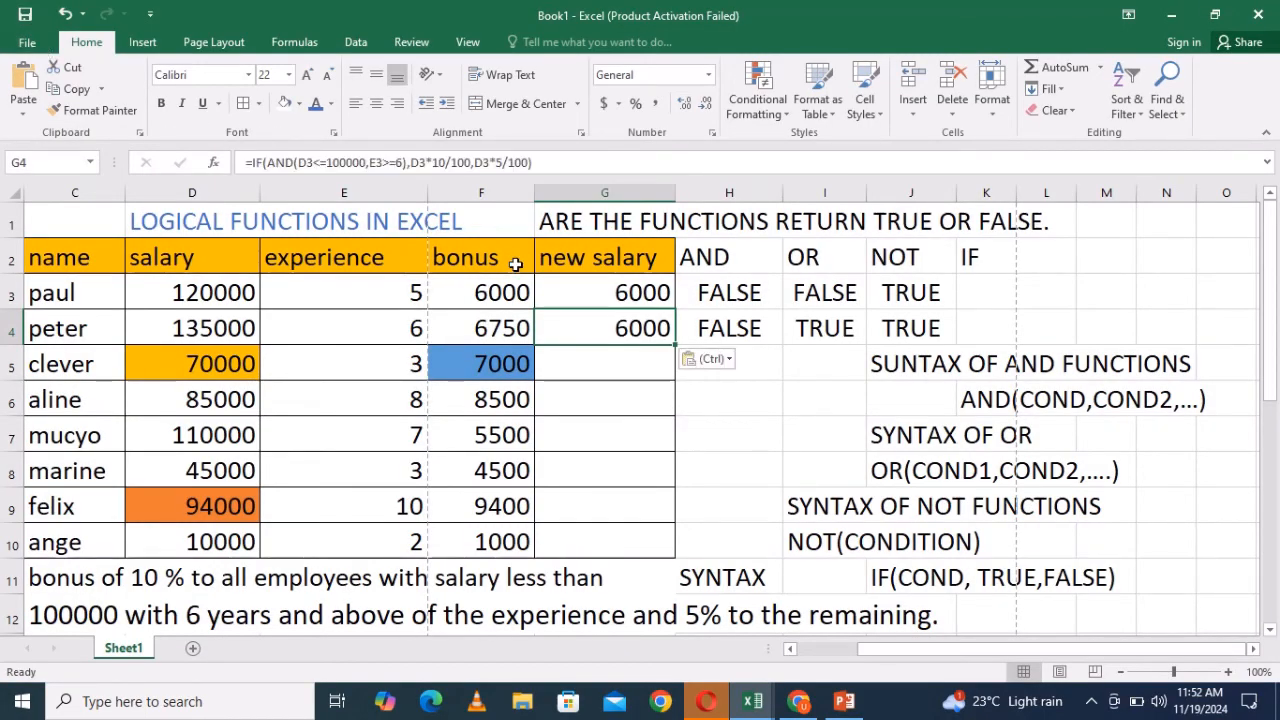
- In G4's formula, replace AND with OR to give =IF(OR(D3<=100000,E3>=6),D3*10/100,D3*5/100) and enter it
{"action": "double_click", "coordinate": [630, 318]}
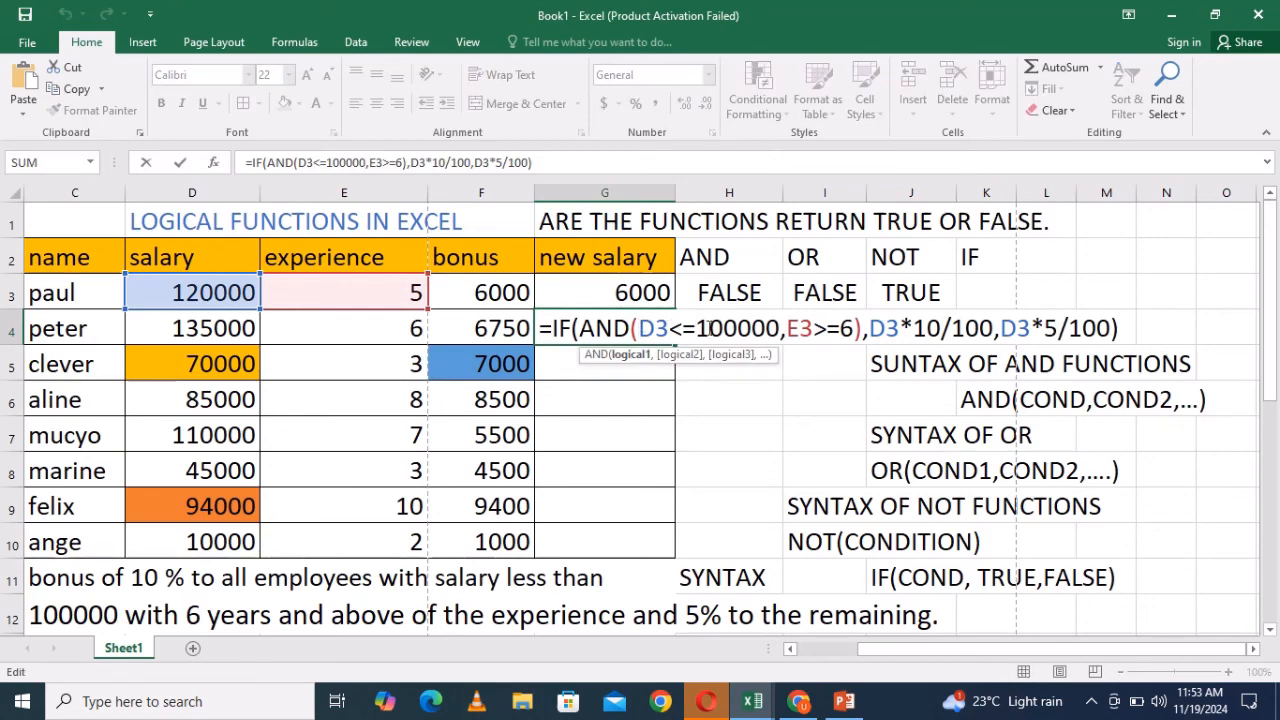
{"action": "left_click", "coordinate": [630, 328]}
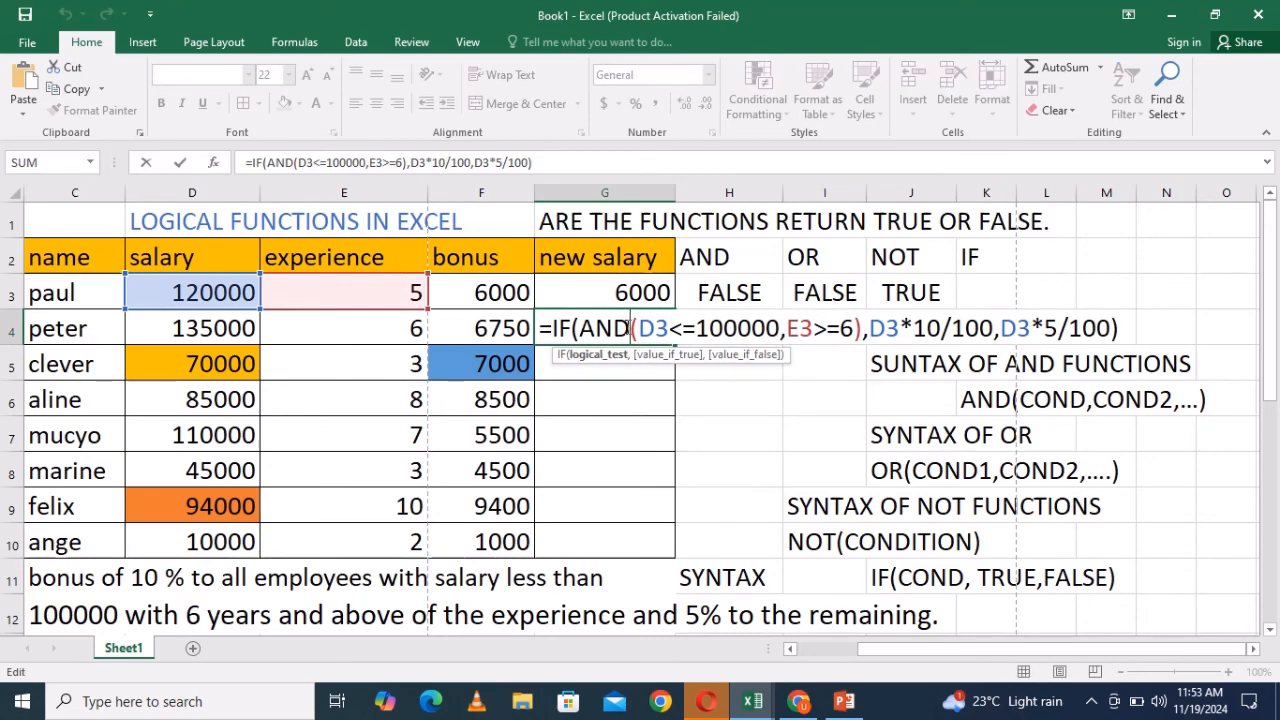
{"action": "key", "text": "BackSpace"}
{"action": "key", "text": "BackSpace"}
{"action": "key", "text": "BackSpace"}
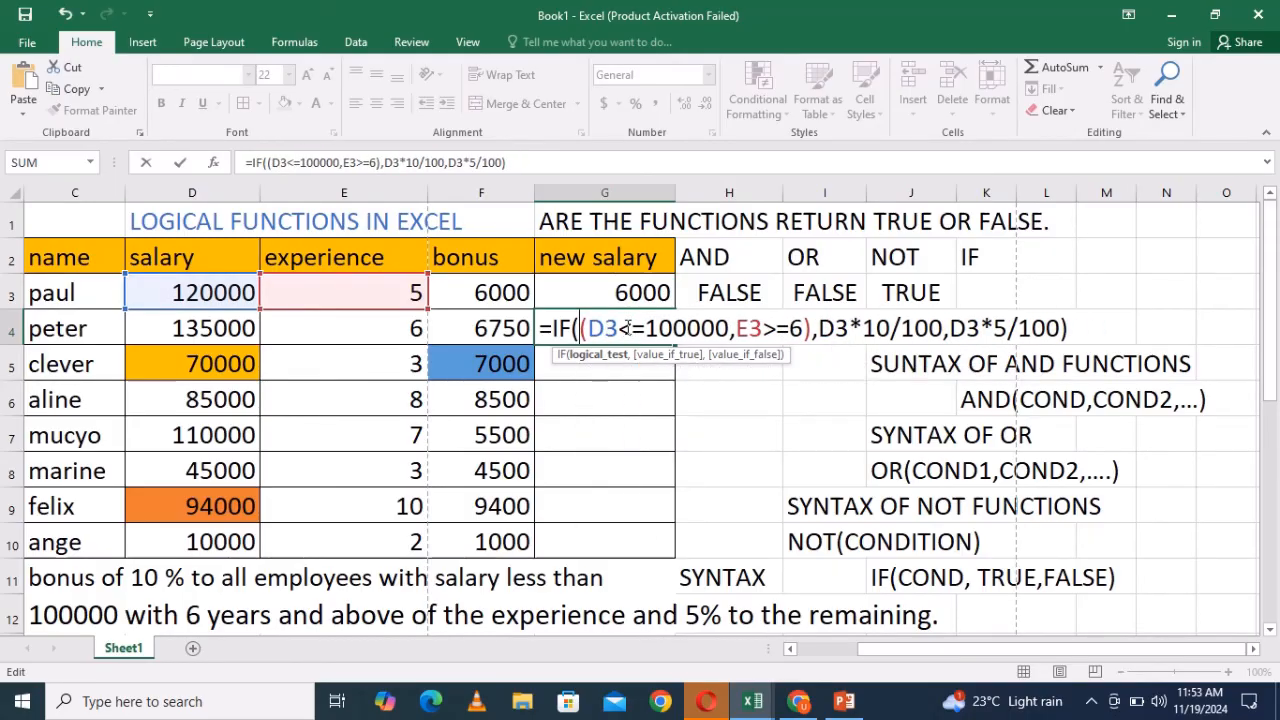
{"action": "type", "text": "or"}
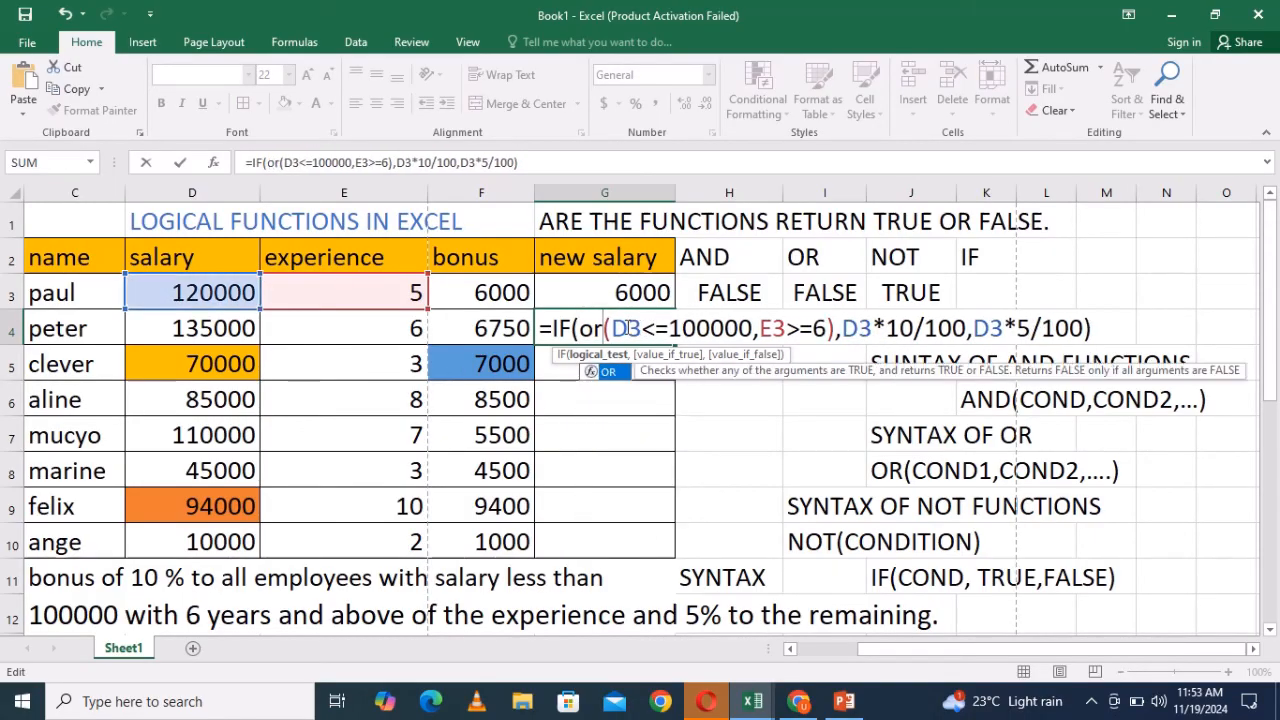
{"action": "left_click", "coordinate": [1094, 330]}
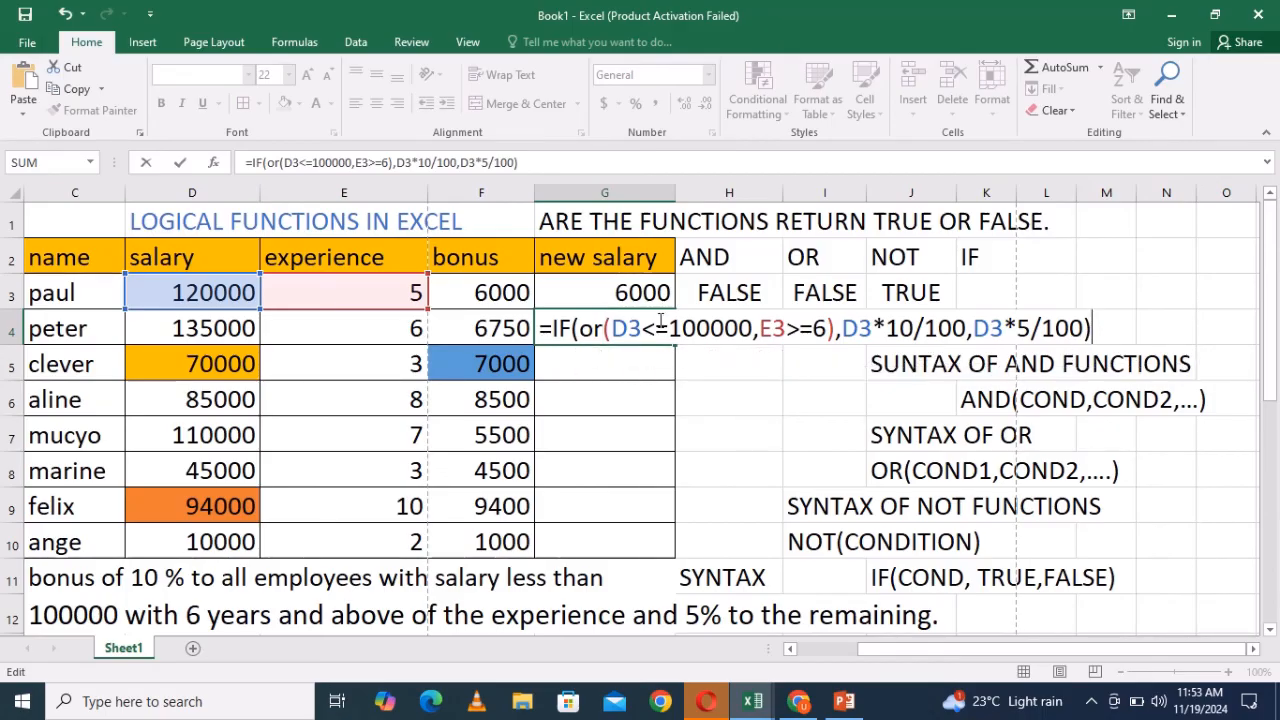
{"action": "left_click_drag", "start_coordinate": [612, 328], "coordinate": [835, 330]}
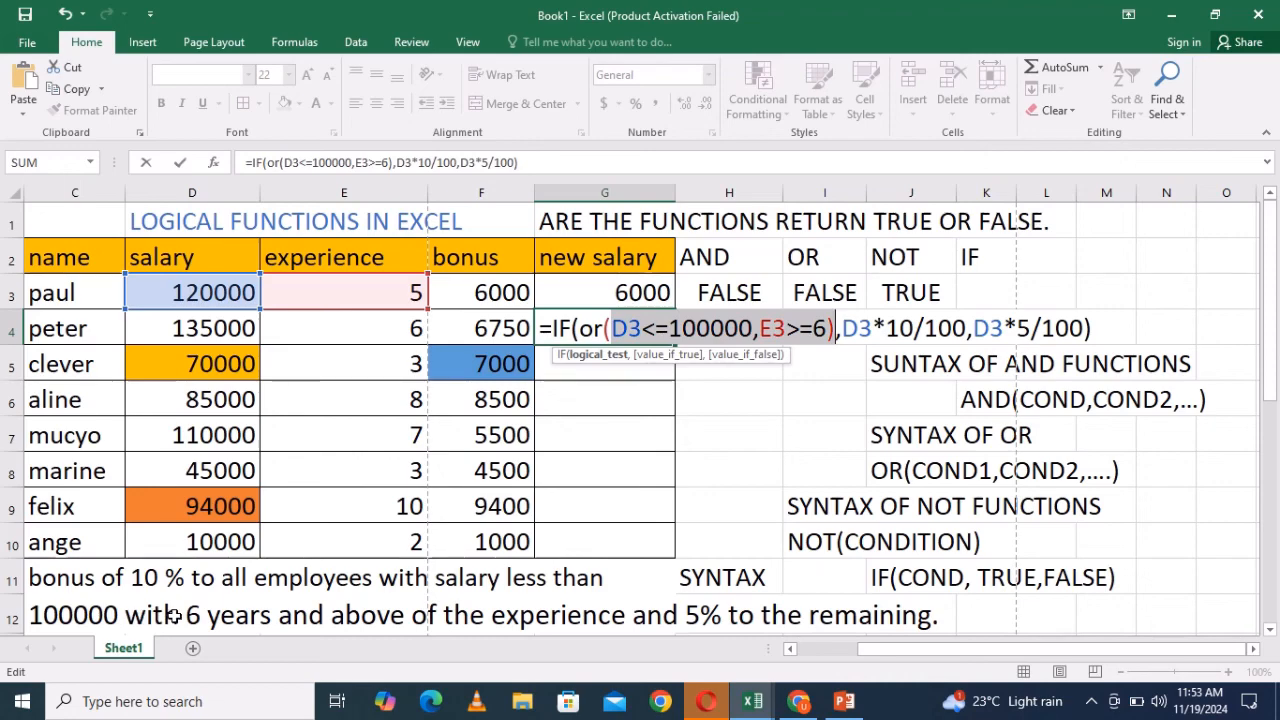
{"action": "left_click", "coordinate": [1100, 334]}
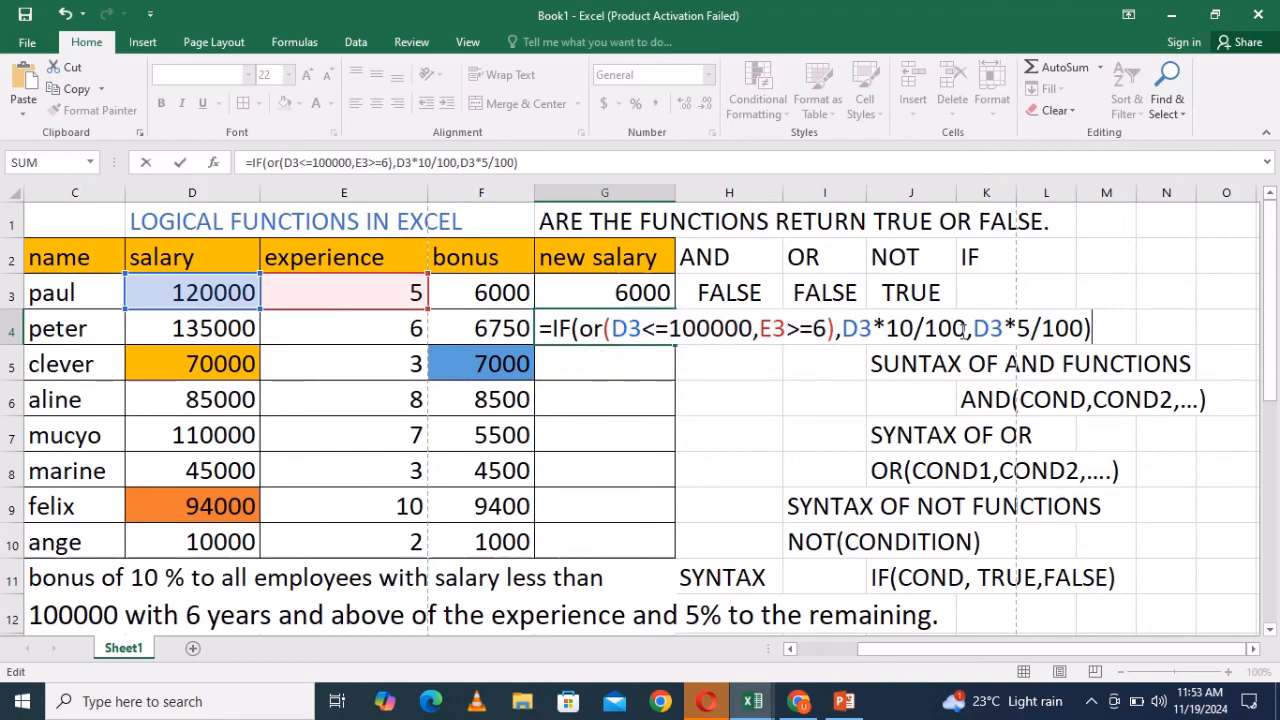
{"action": "key", "text": "Return"}
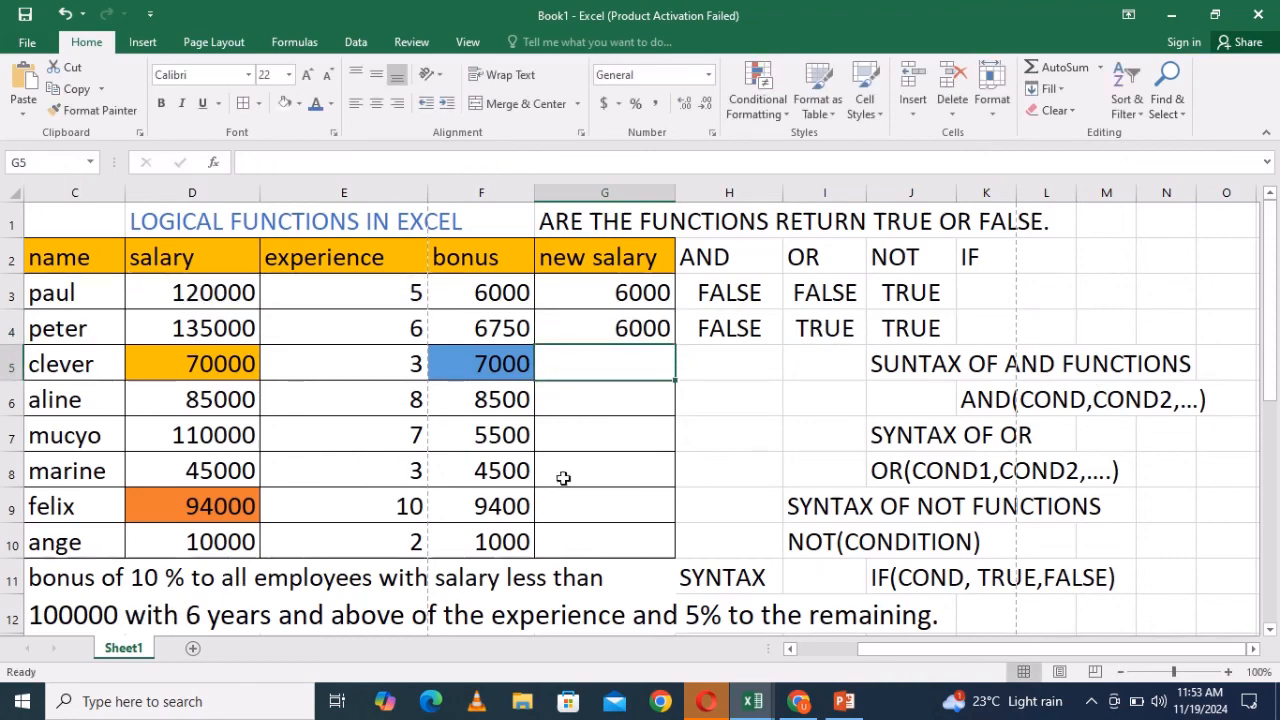
{"action": "double_click", "coordinate": [166, 622]}
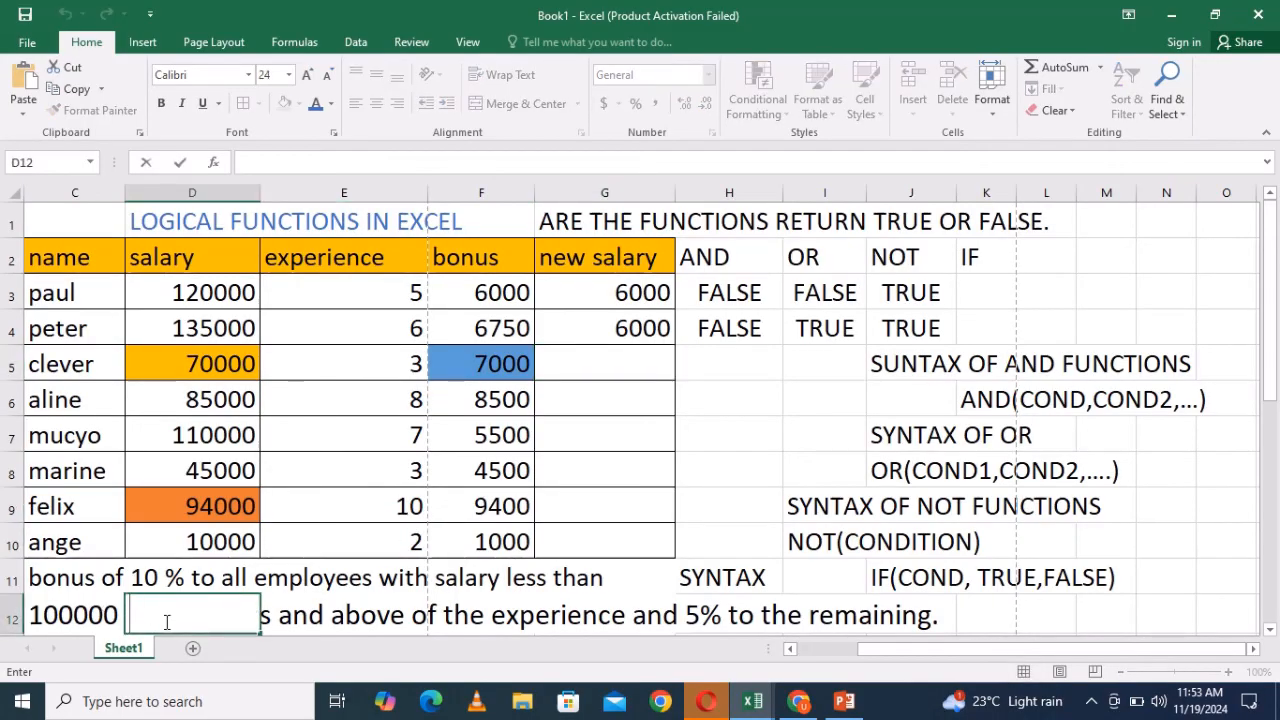
{"action": "type", "text": "and"}
{"action": "left_click", "coordinate": [367, 540]}
{"action": "double_click", "coordinate": [208, 618]}
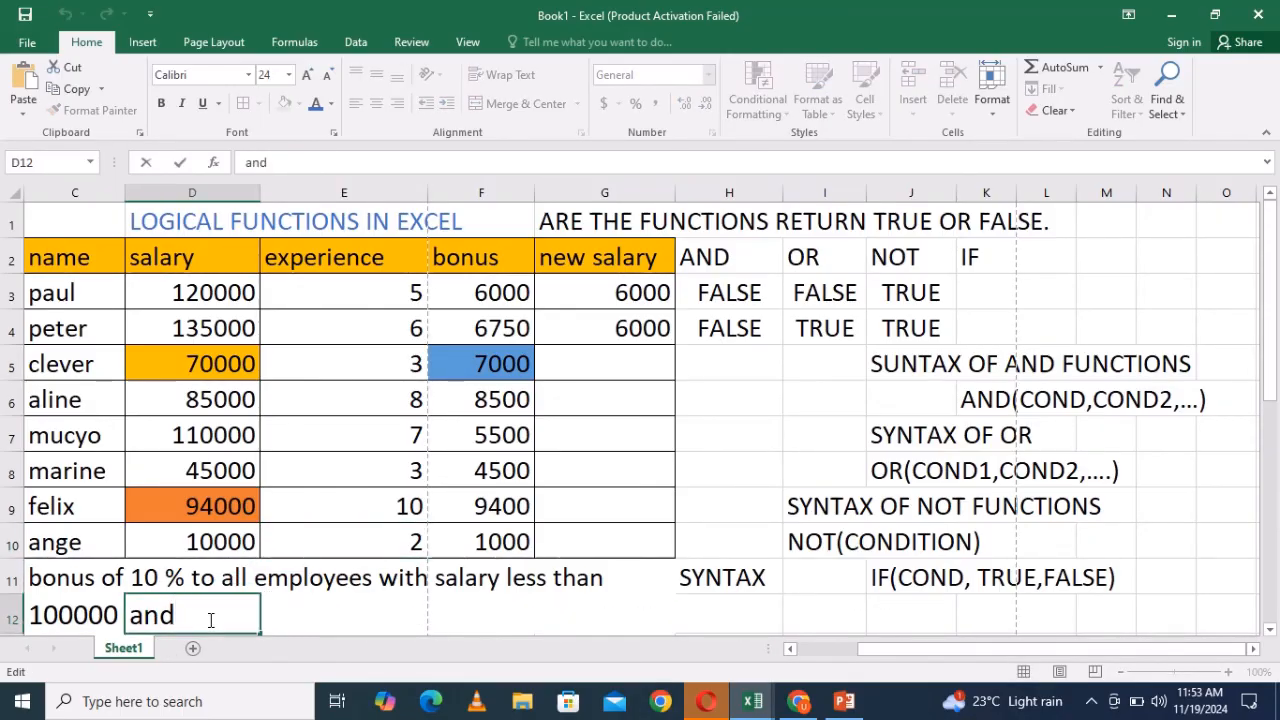
{"action": "key", "text": "BackSpace"}
{"action": "key", "text": "BackSpace"}
{"action": "key", "text": "BackSpace"}
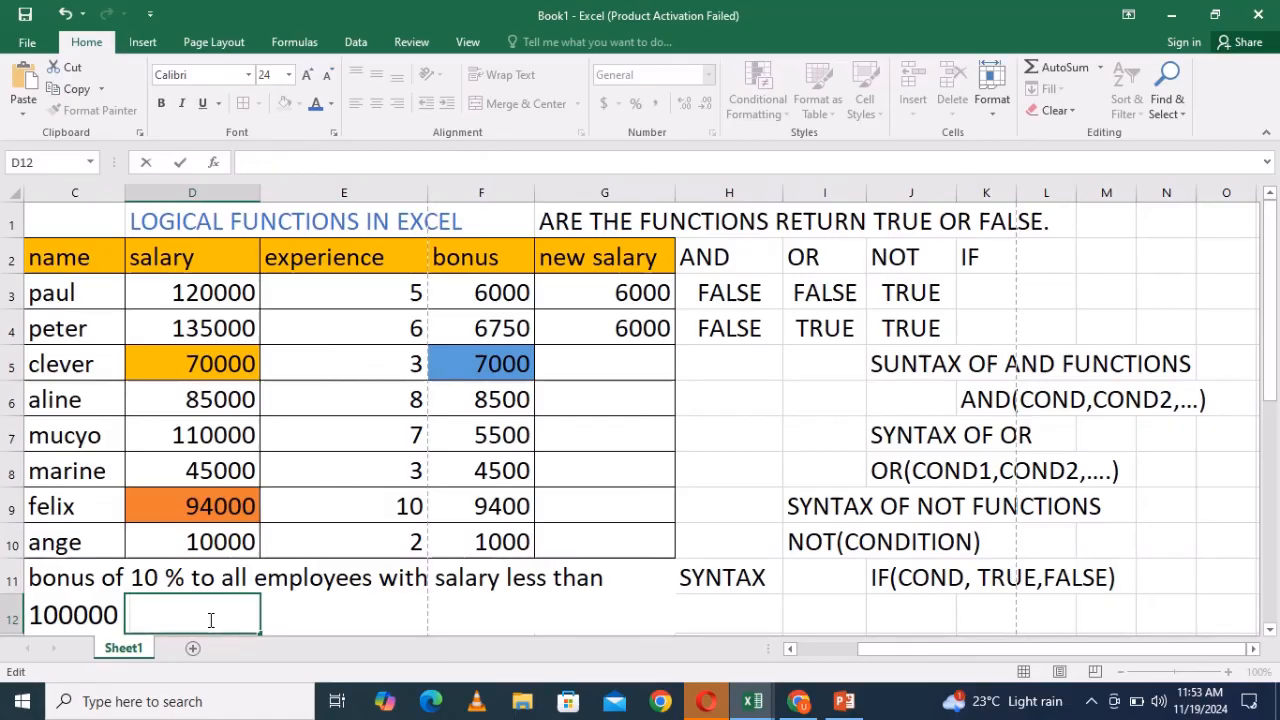
{"action": "left_click", "coordinate": [530, 611], "text": "ctrl"}
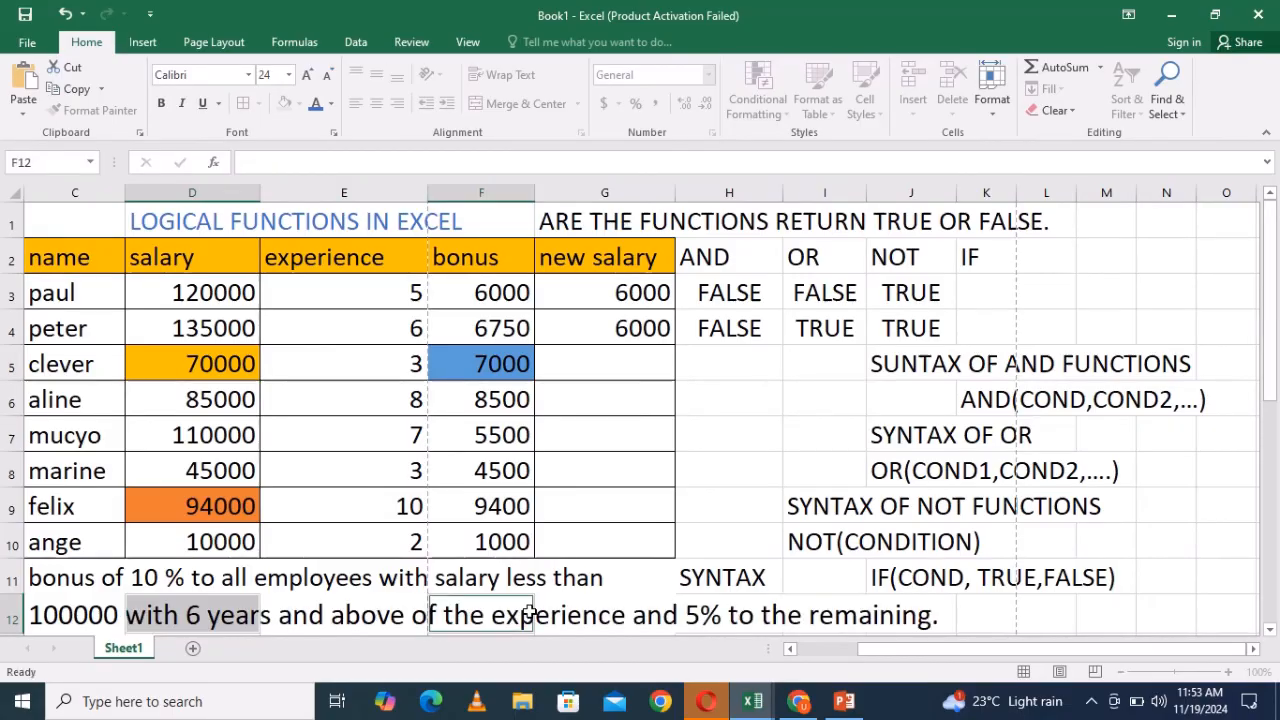
{"action": "left_click", "coordinate": [953, 618]}
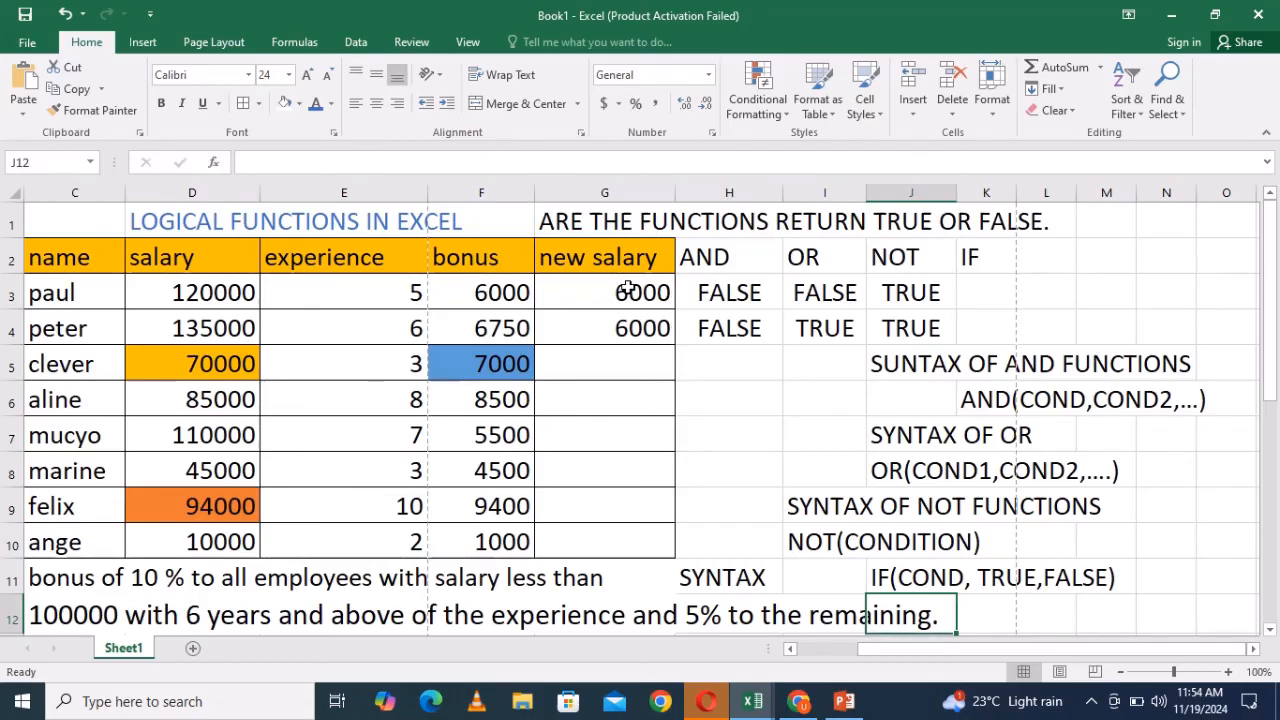
- Rename the G2 column header from new salary to bonus 2
{"action": "left_click", "coordinate": [595, 250]}
{"action": "double_click", "coordinate": [645, 257]}
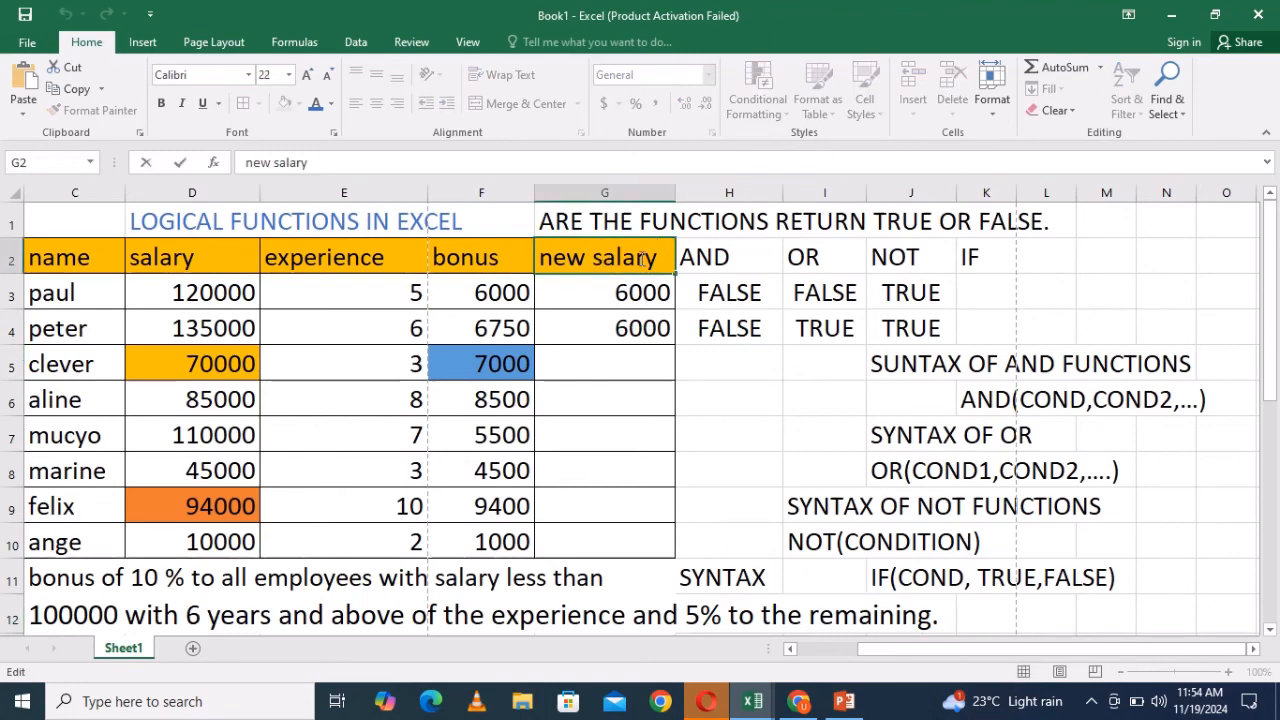
{"action": "left_click_drag", "start_coordinate": [665, 258], "coordinate": [540, 257]}
{"action": "type", "text": "bonus"}
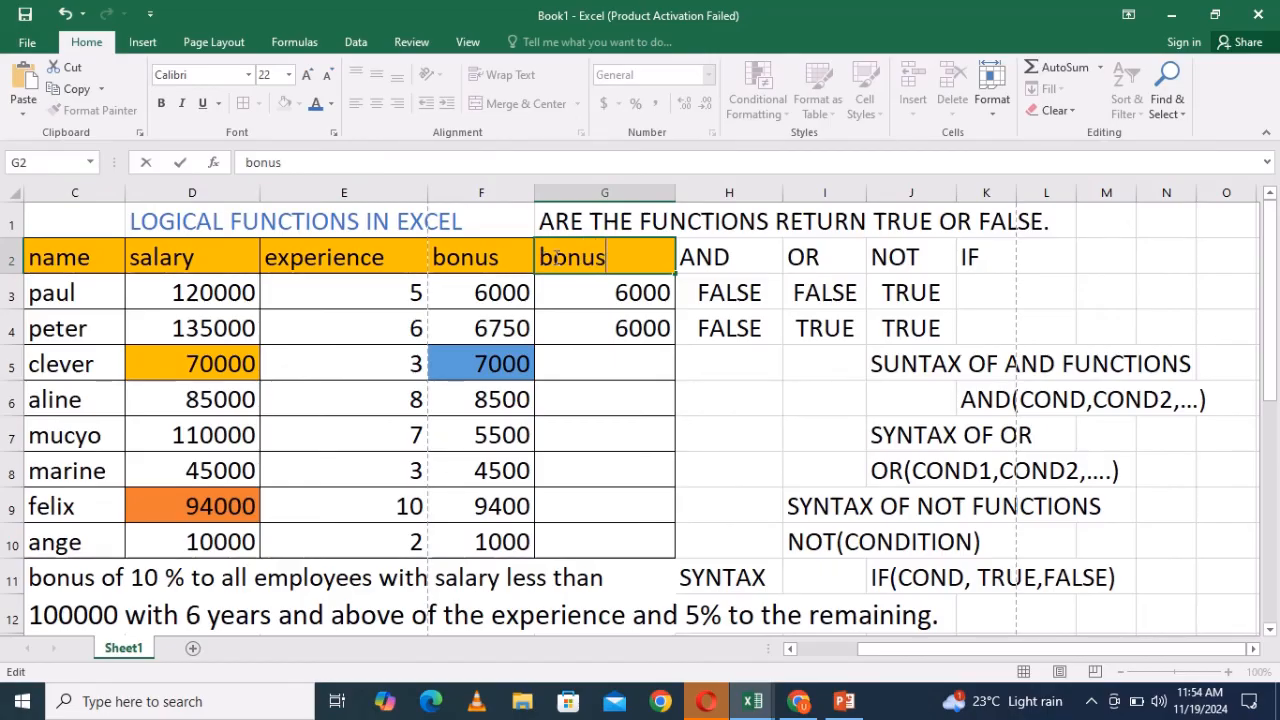
{"action": "type", "text": " 2"}
{"action": "left_click", "coordinate": [1037, 256]}
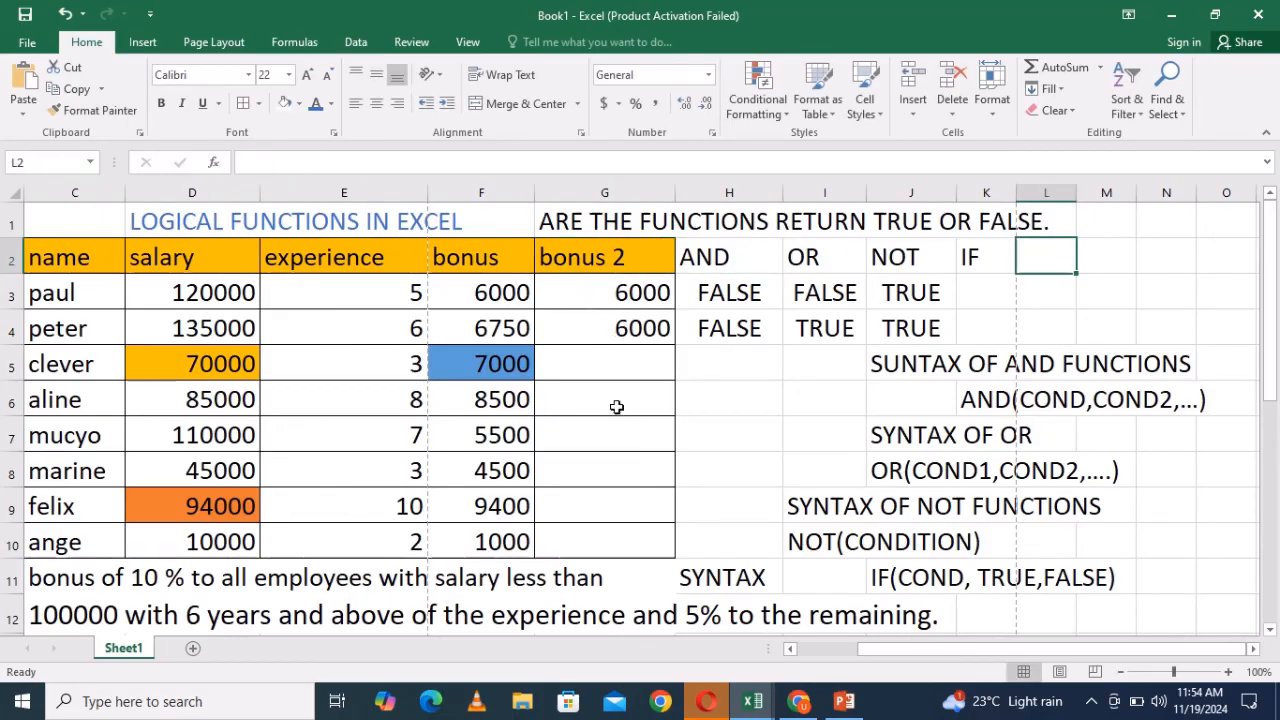
- In G4's formula, change the experience condition to E3<=6 and enter it
{"action": "double_click", "coordinate": [615, 328]}
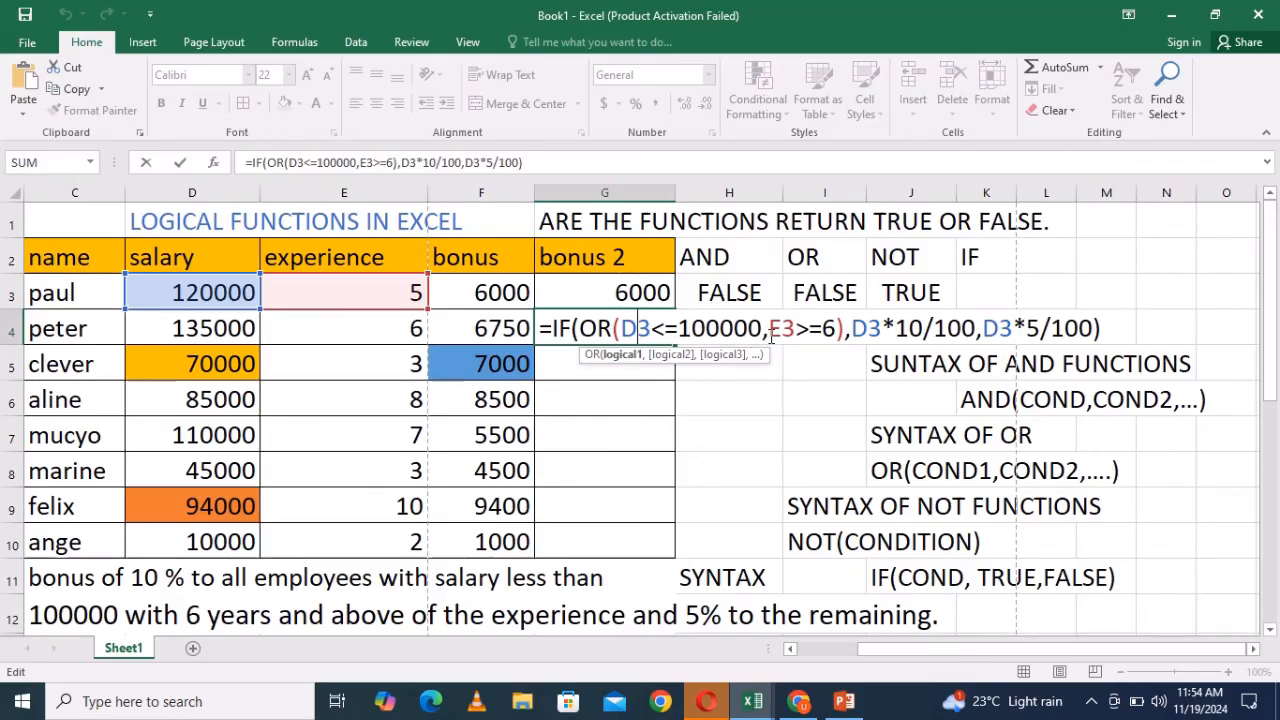
{"action": "left_click", "coordinate": [809, 328]}
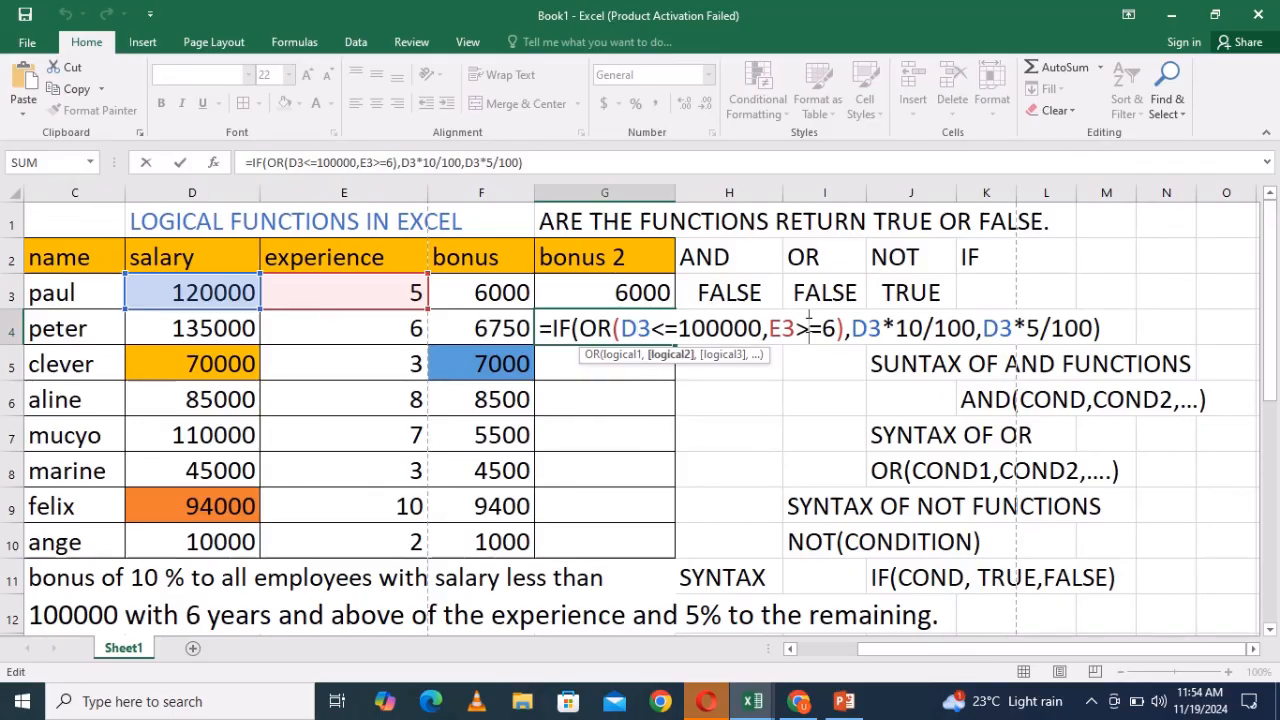
{"action": "key", "text": "BackSpace"}
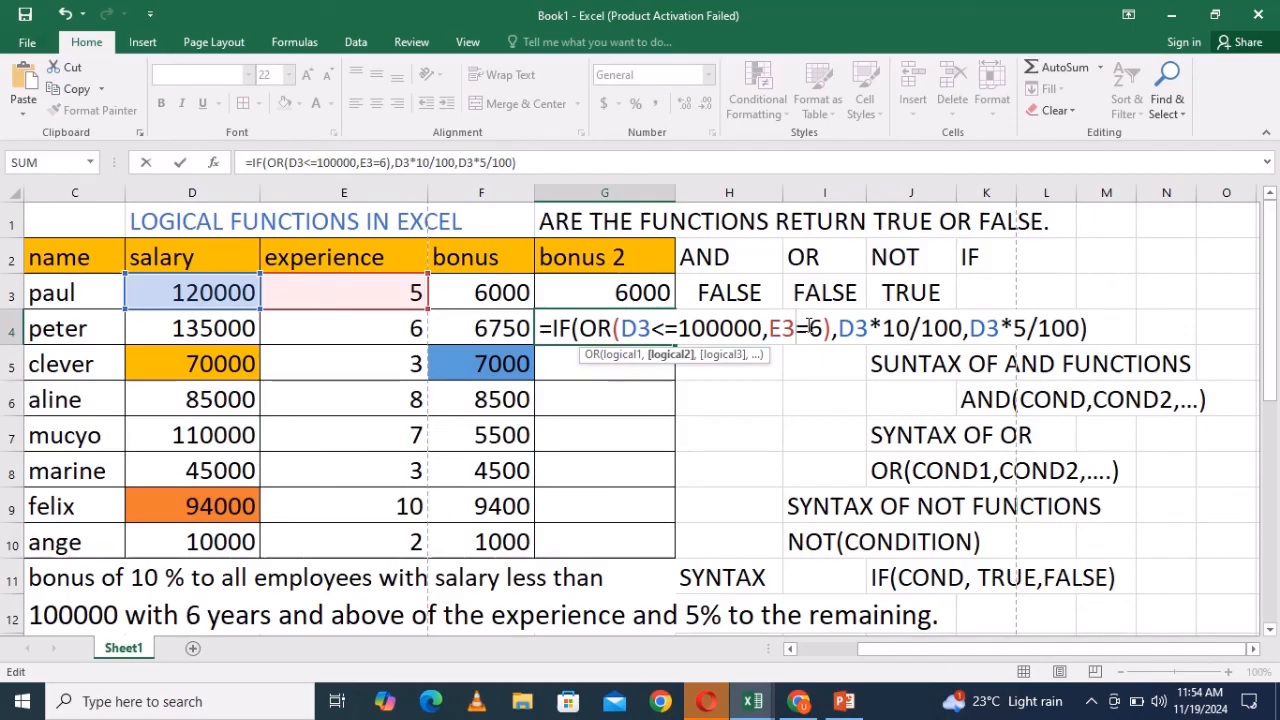
{"action": "type", "text": "<"}
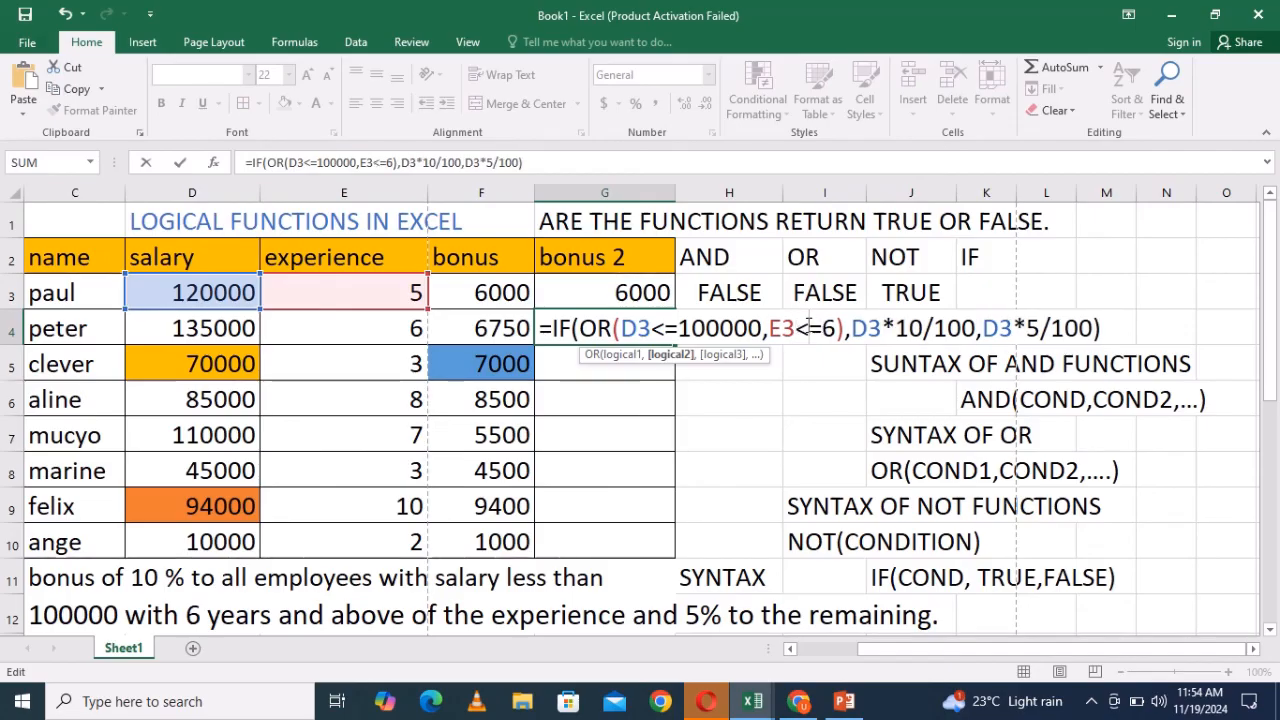
{"action": "left_click", "coordinate": [849, 328]}
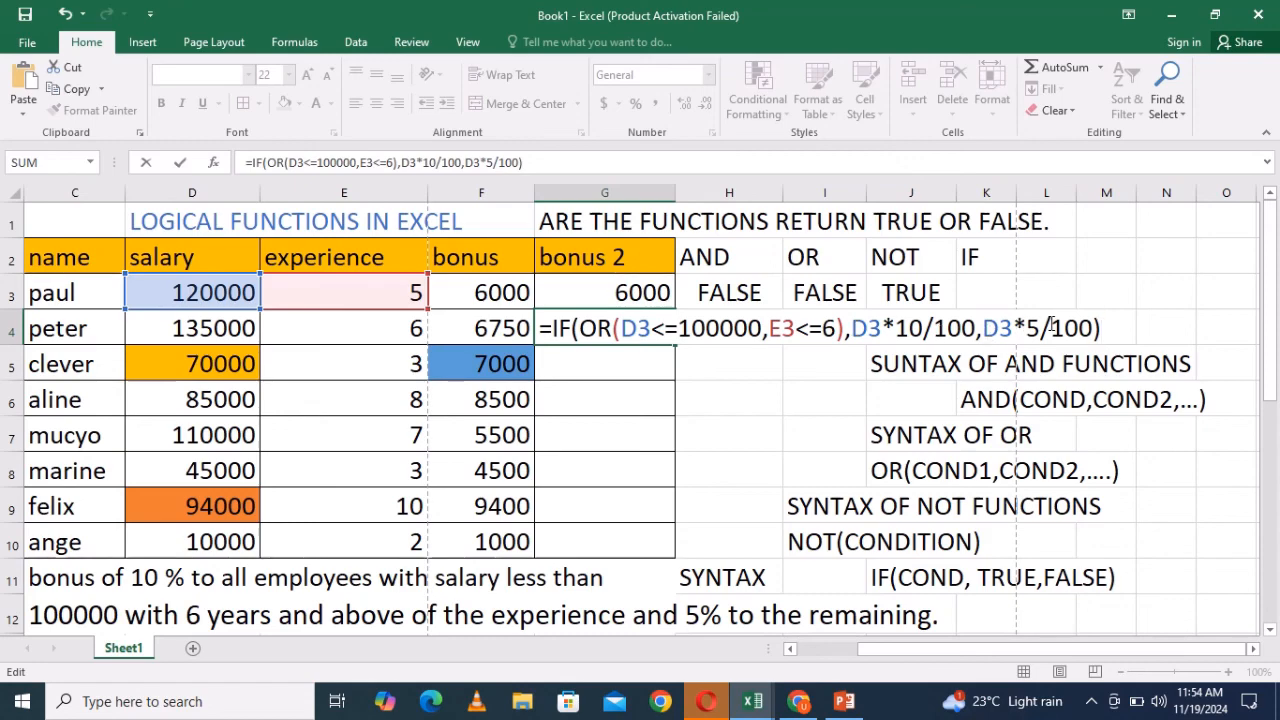
{"action": "key", "text": "Return"}
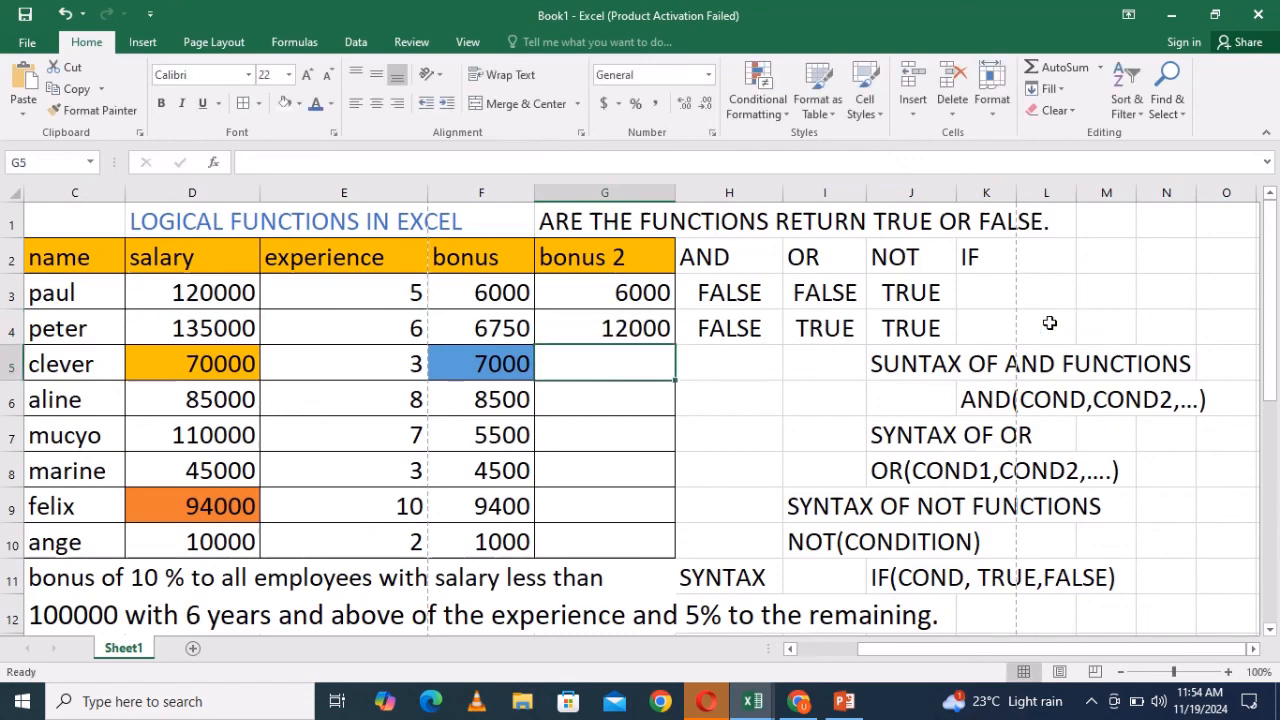
- In G4's formula, replace the D3 references in the salary condition and both bonus values with D4
{"action": "left_click", "coordinate": [640, 328]}
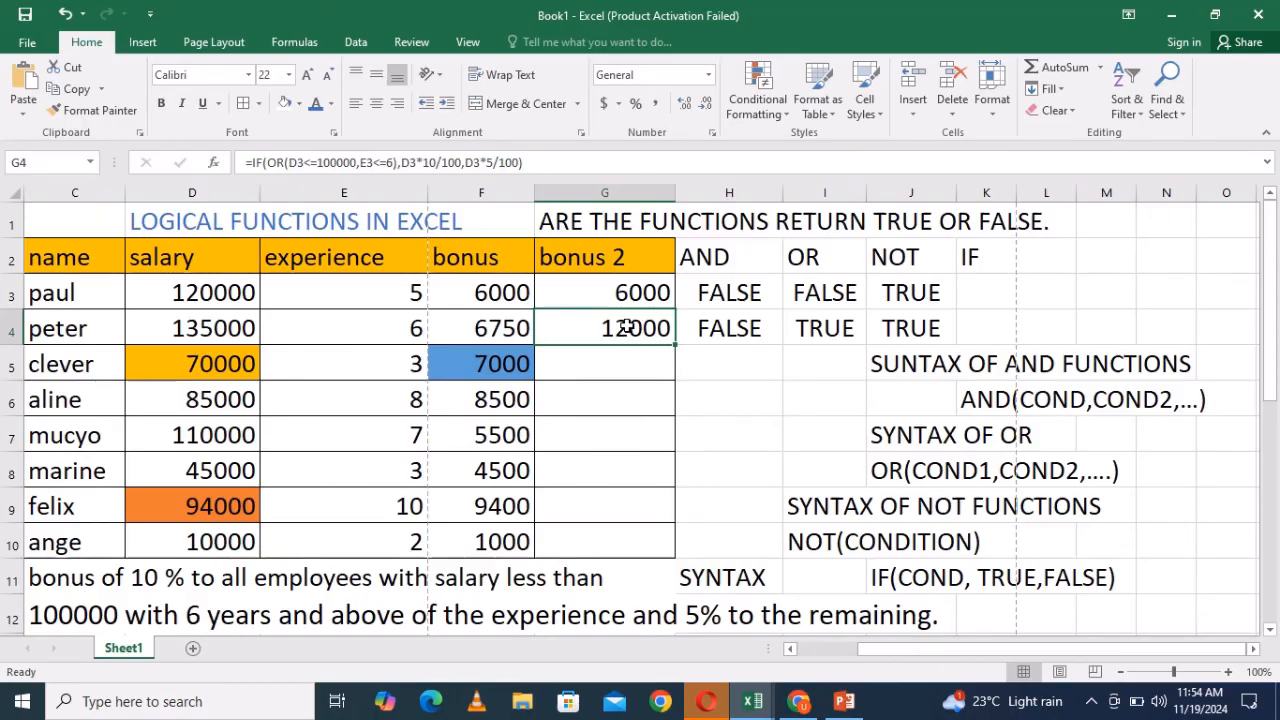
{"action": "double_click", "coordinate": [624, 328]}
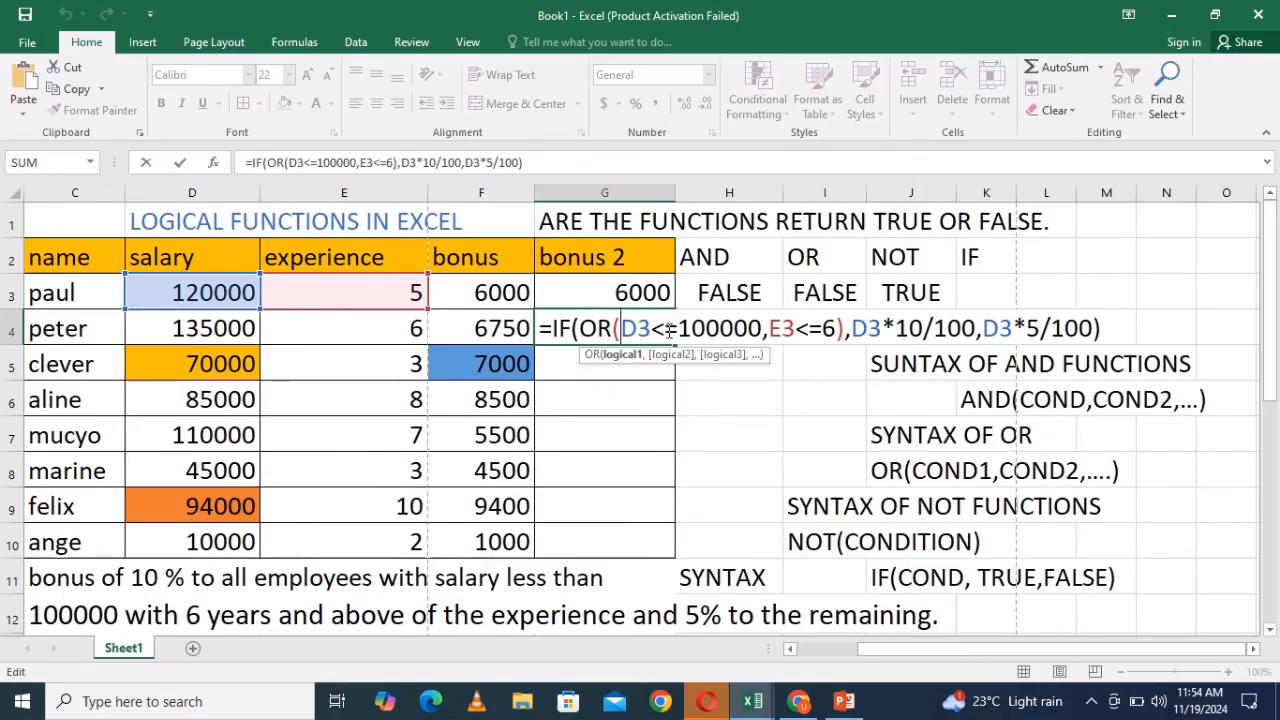
{"action": "left_click", "coordinate": [651, 328]}
{"action": "key", "text": "BackSpace"}
{"action": "key", "text": "BackSpace"}
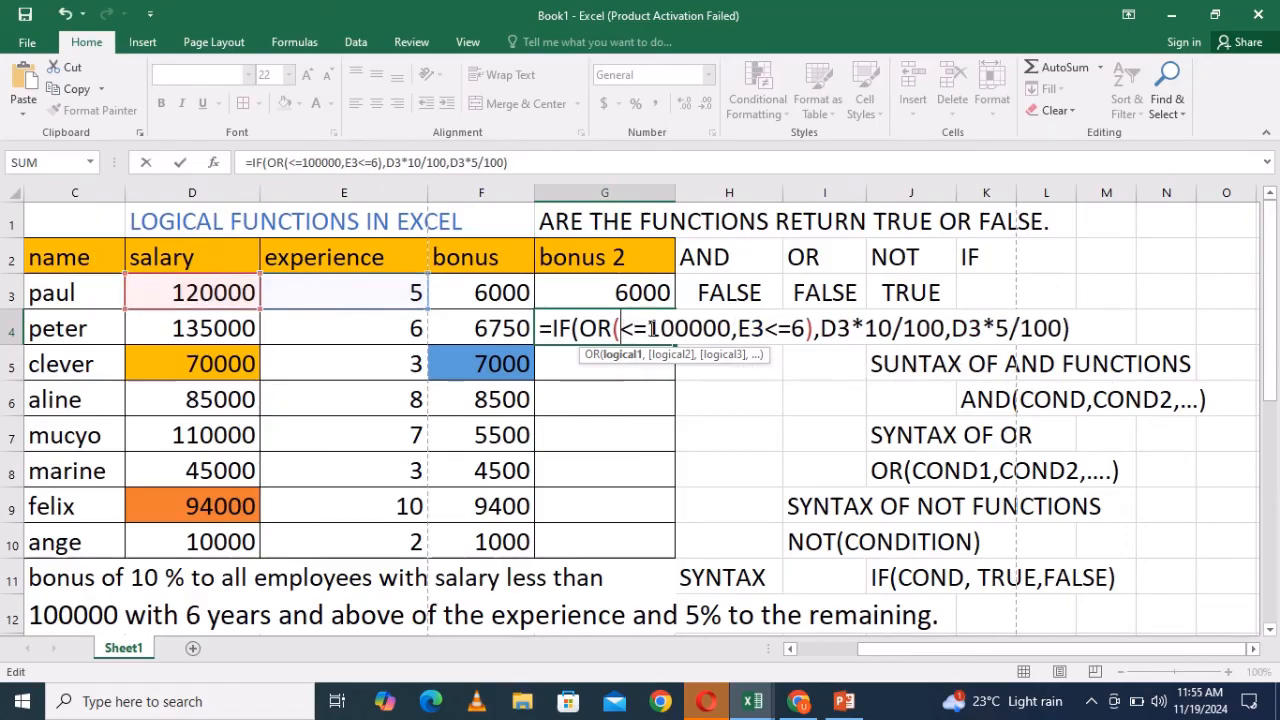
{"action": "left_click", "coordinate": [212, 330]}
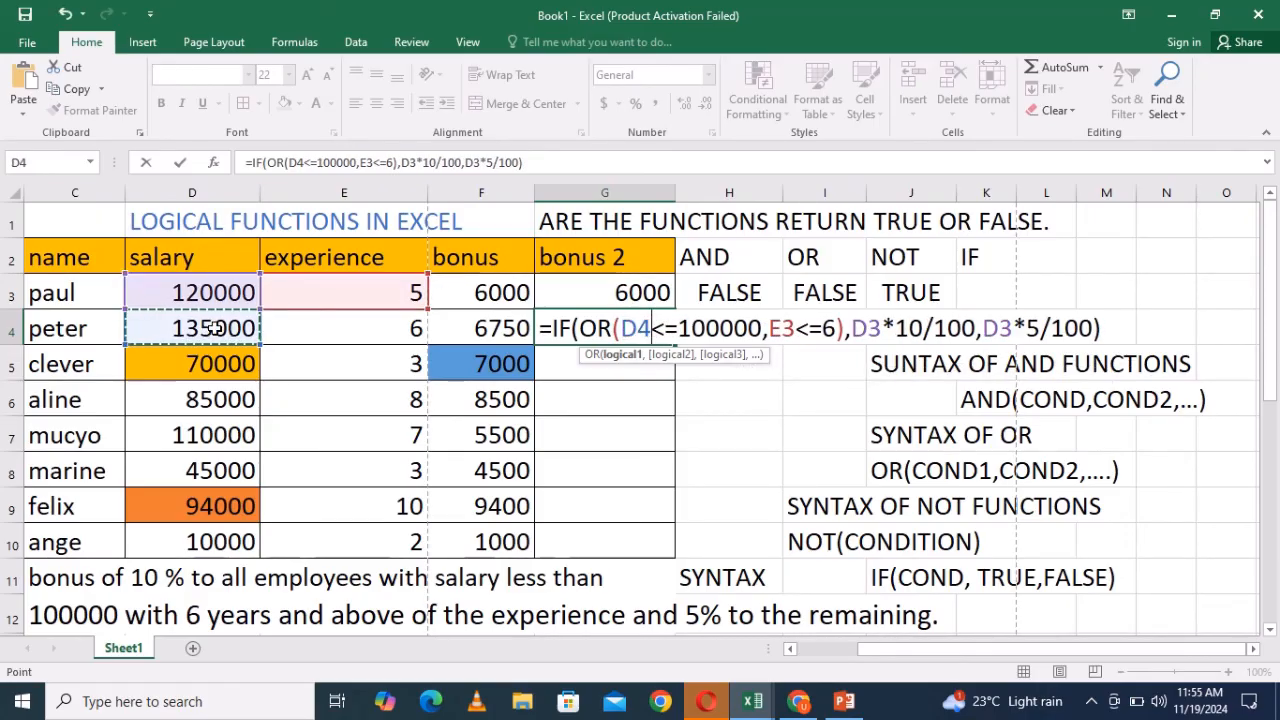
{"action": "left_click", "coordinate": [876, 328]}
{"action": "key", "text": "BackSpace"}
{"action": "type", "text": "4"}
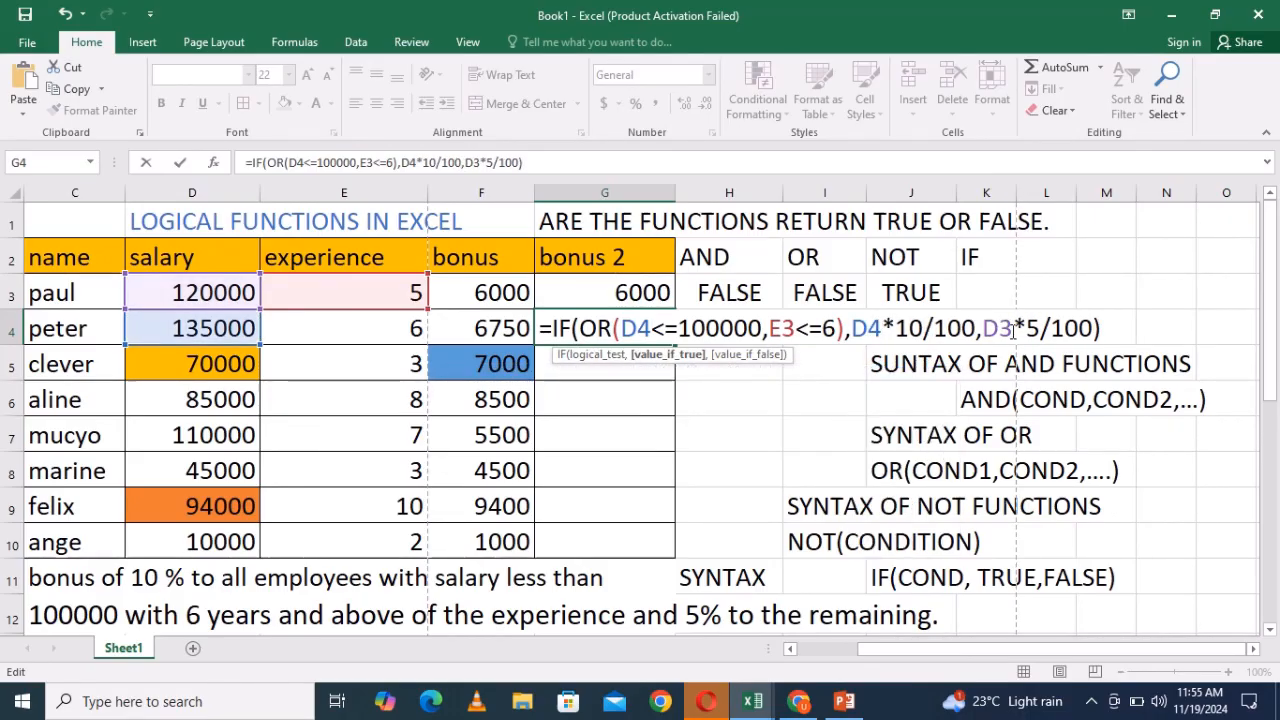
{"action": "left_click", "coordinate": [1013, 330]}
{"action": "key", "text": "BackSpace"}
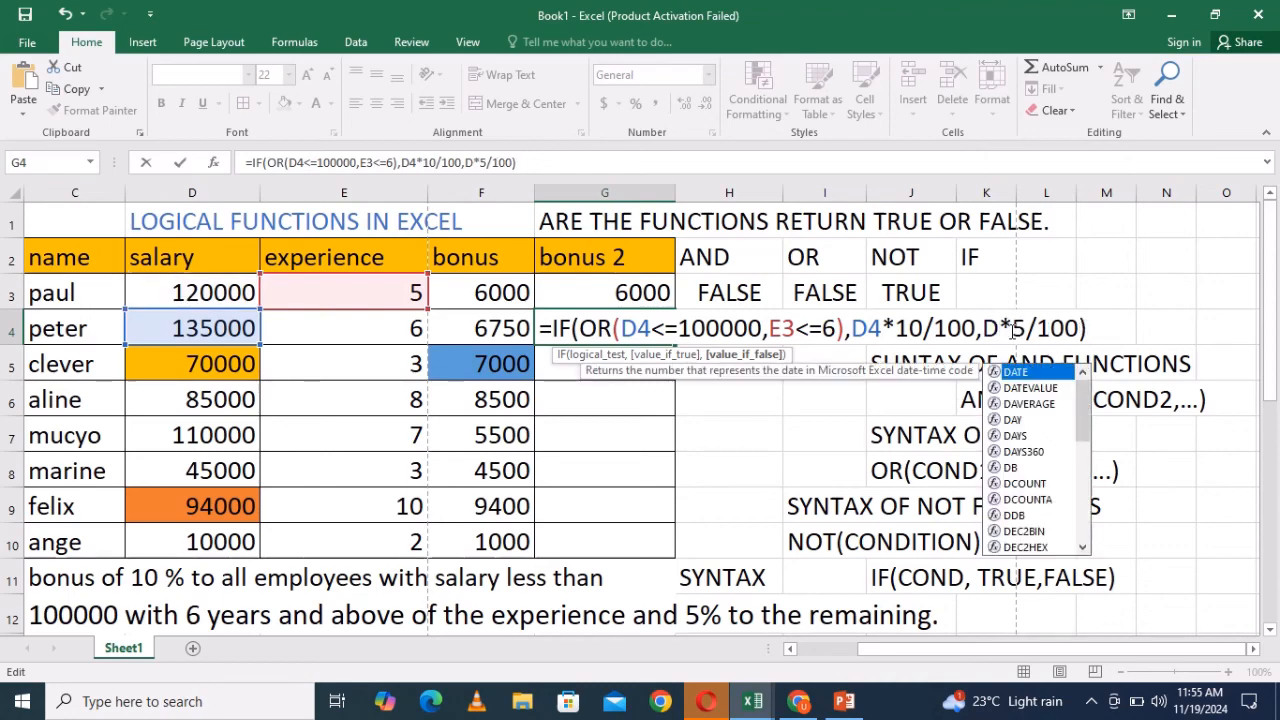
{"action": "type", "text": "4"}
{"action": "left_click", "coordinate": [1118, 328]}
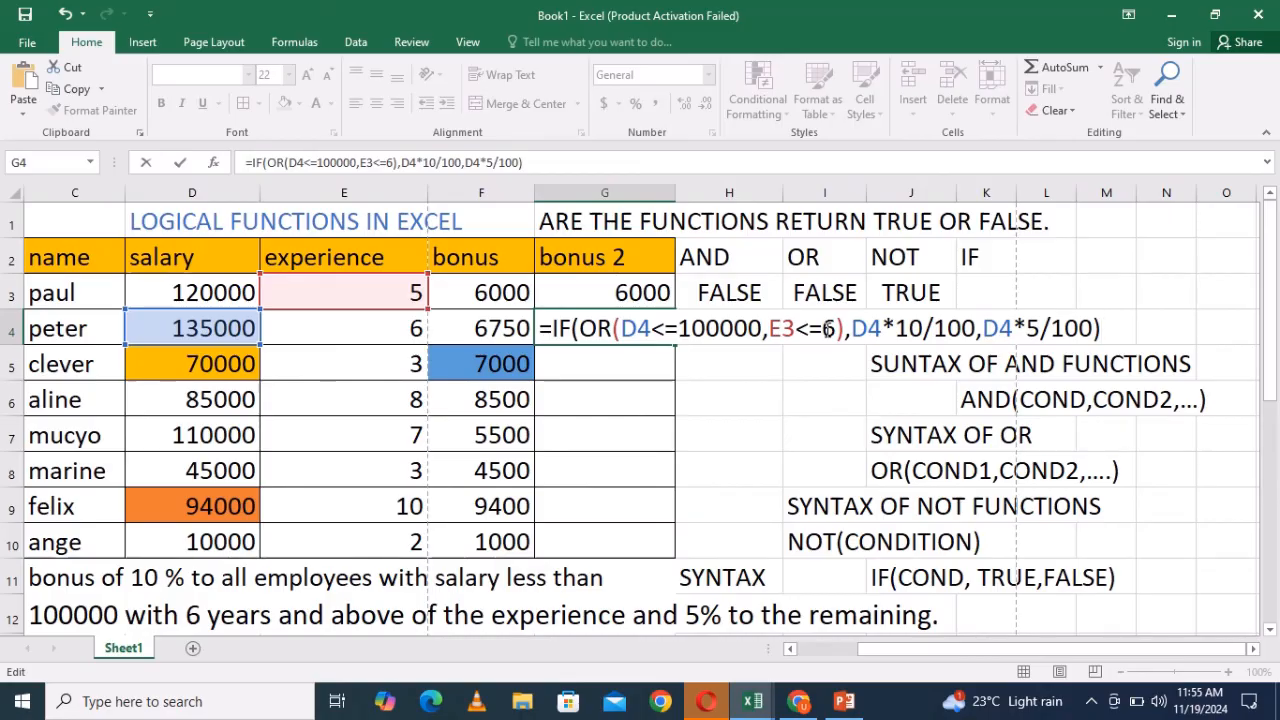
- Change the experience reference in G4's formula to E4, giving =IF(OR(D4<=100000,E4<=6),D4*10/100,D4*5/100), and enter it
{"action": "left_click", "coordinate": [800, 328]}
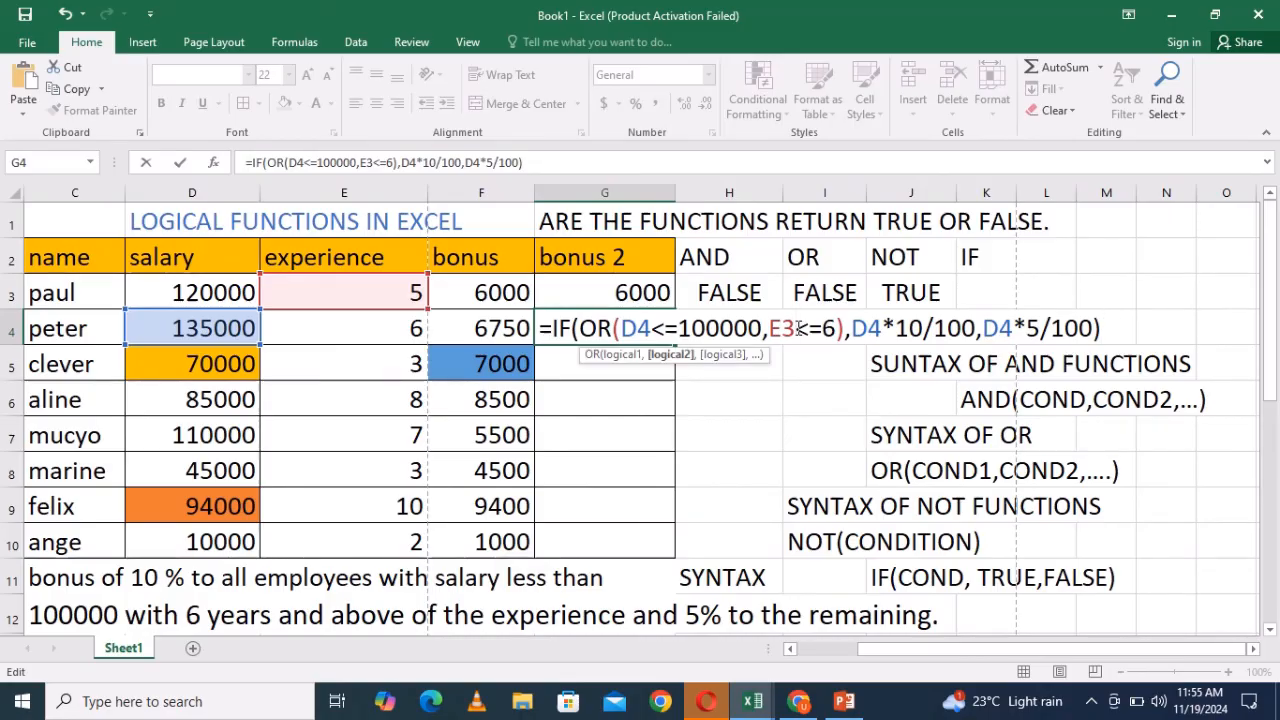
{"action": "key", "text": "BackSpace"}
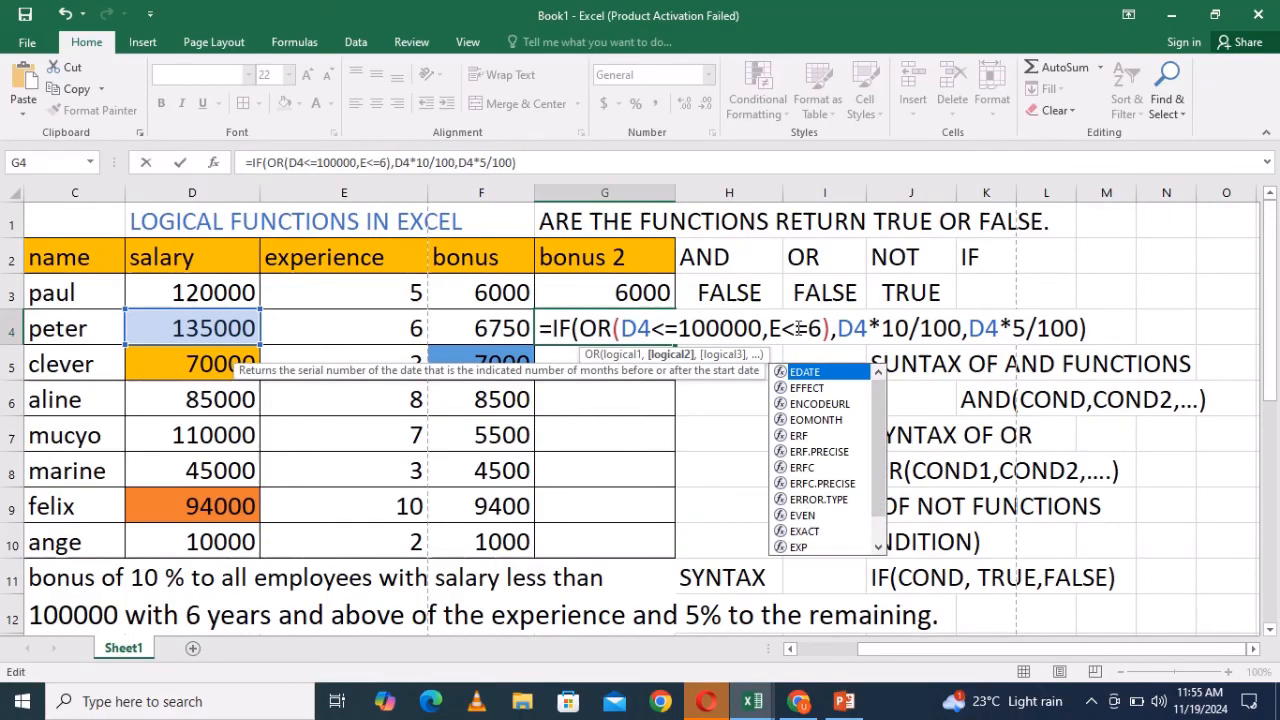
{"action": "type", "text": "3"}
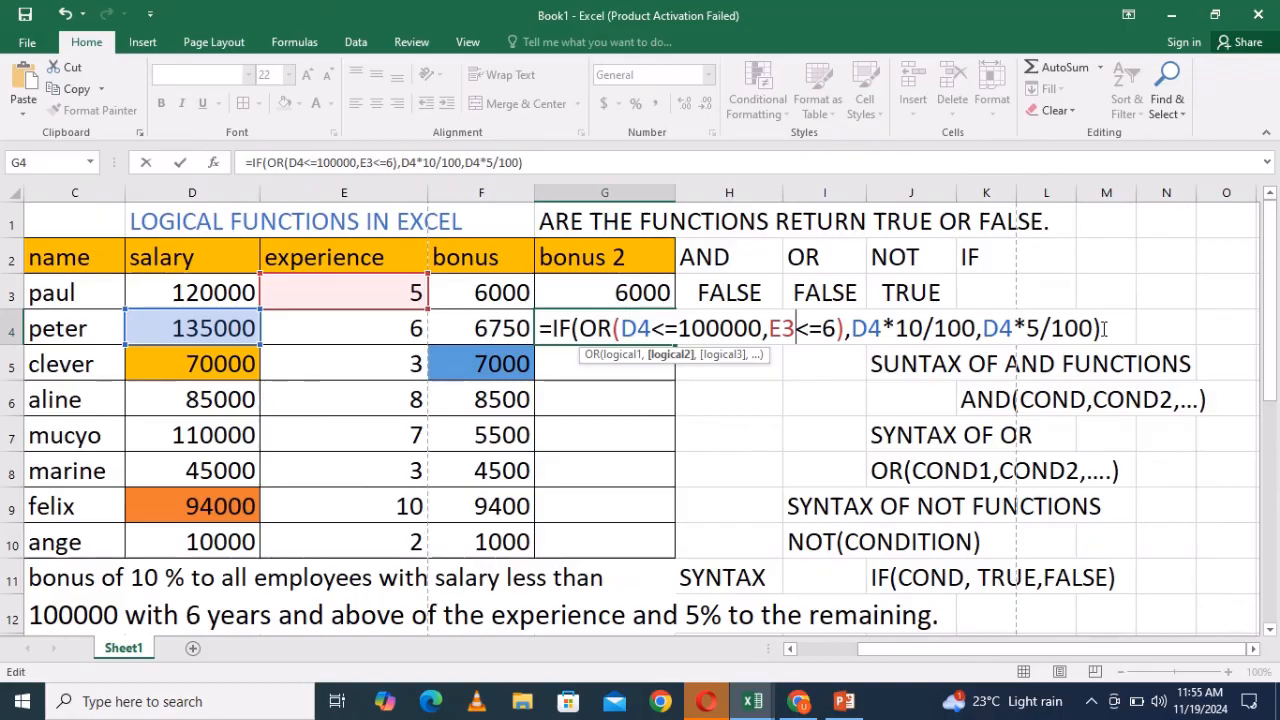
{"action": "key", "text": "BackSpace"}
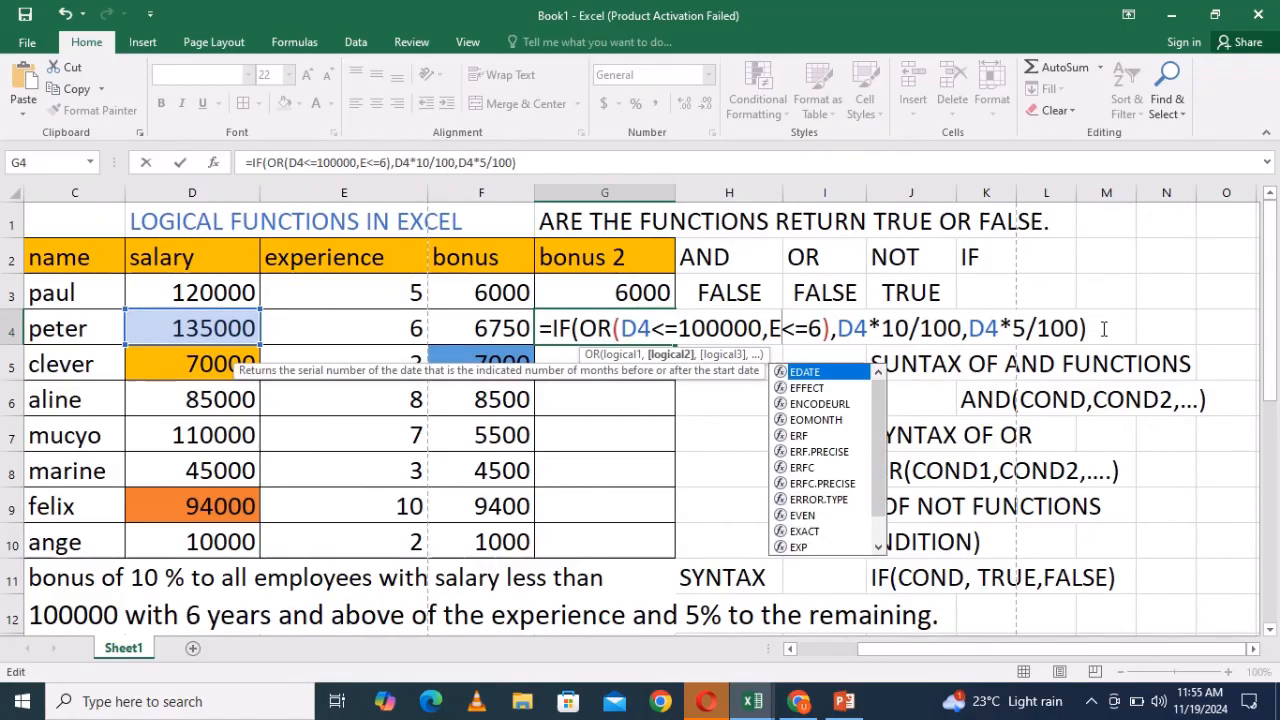
{"action": "type", "text": "4"}
{"action": "left_click", "coordinate": [1108, 328]}
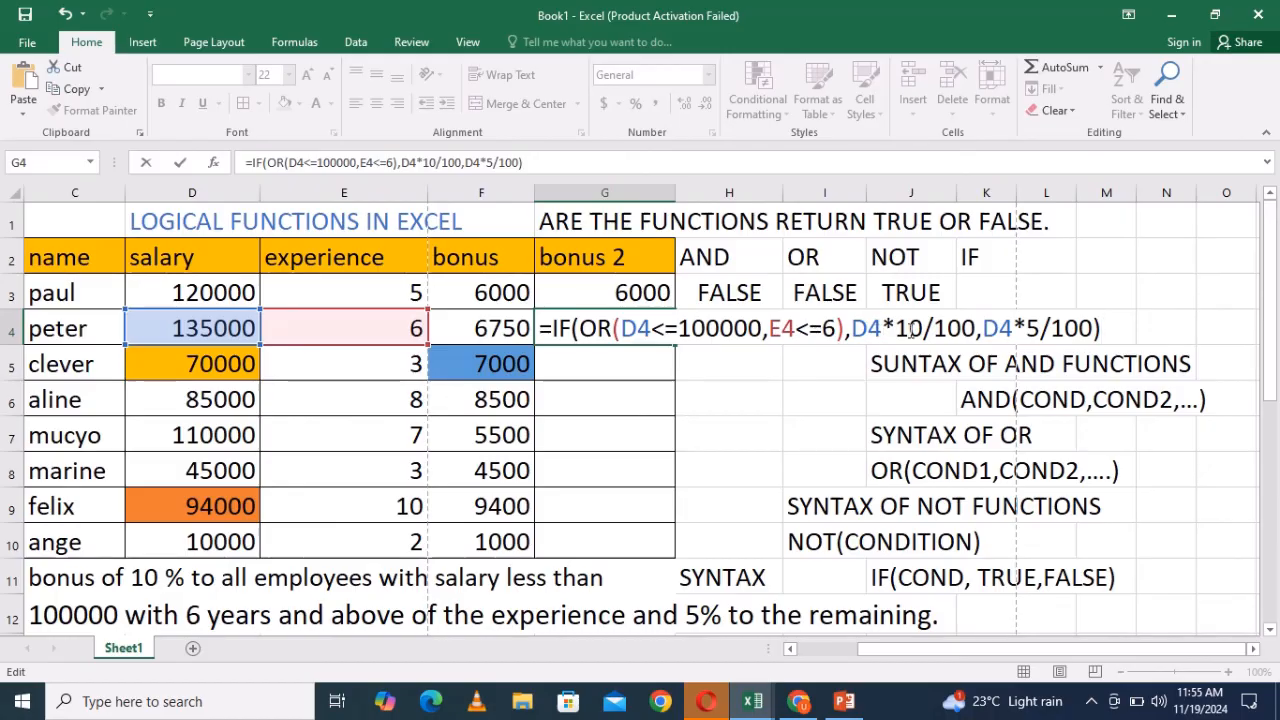
{"action": "key", "text": "Return"}
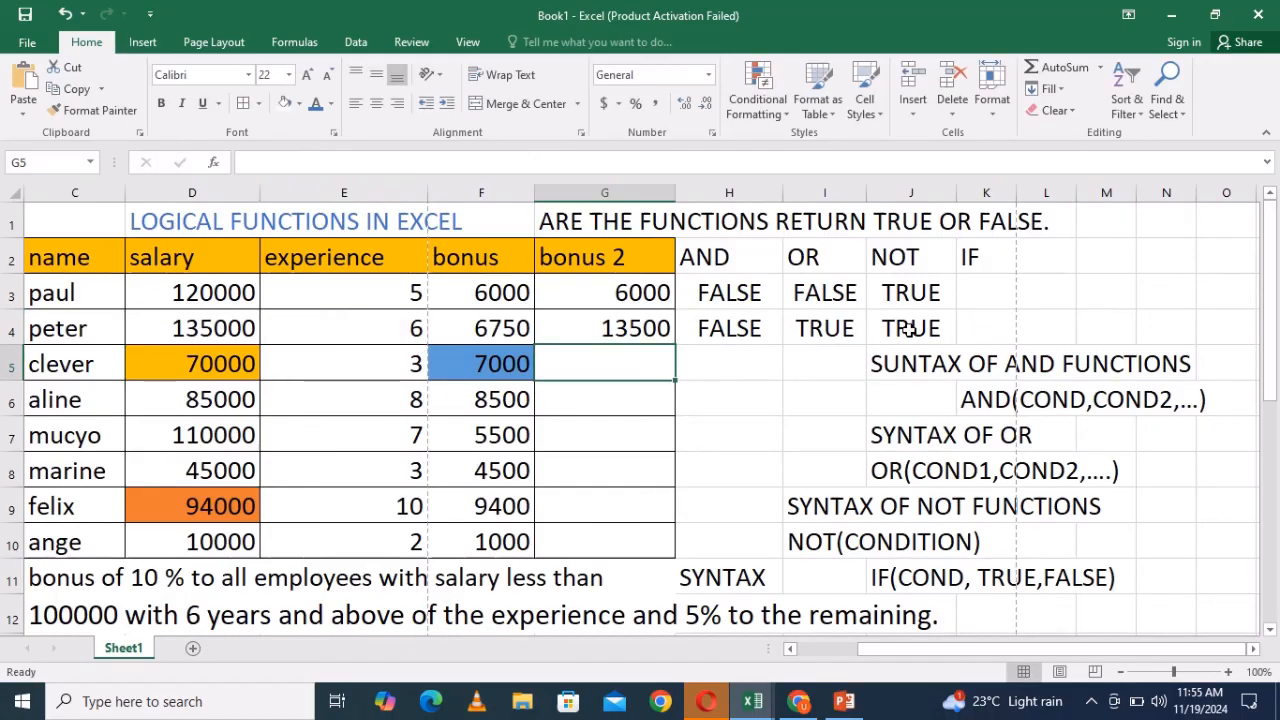
- Review G4's formula, highlighting its true value D4*10/100, and re-enter it
{"action": "double_click", "coordinate": [615, 330]}
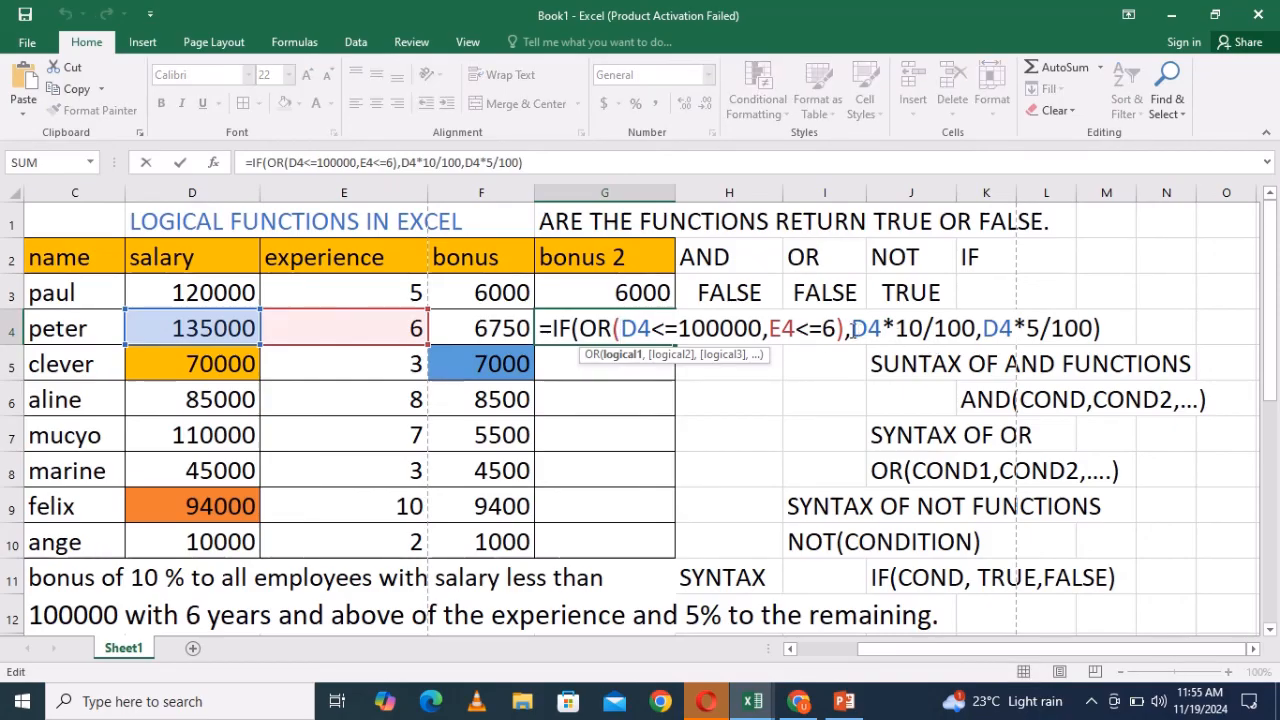
{"action": "left_click_drag", "start_coordinate": [849, 328], "coordinate": [983, 328]}
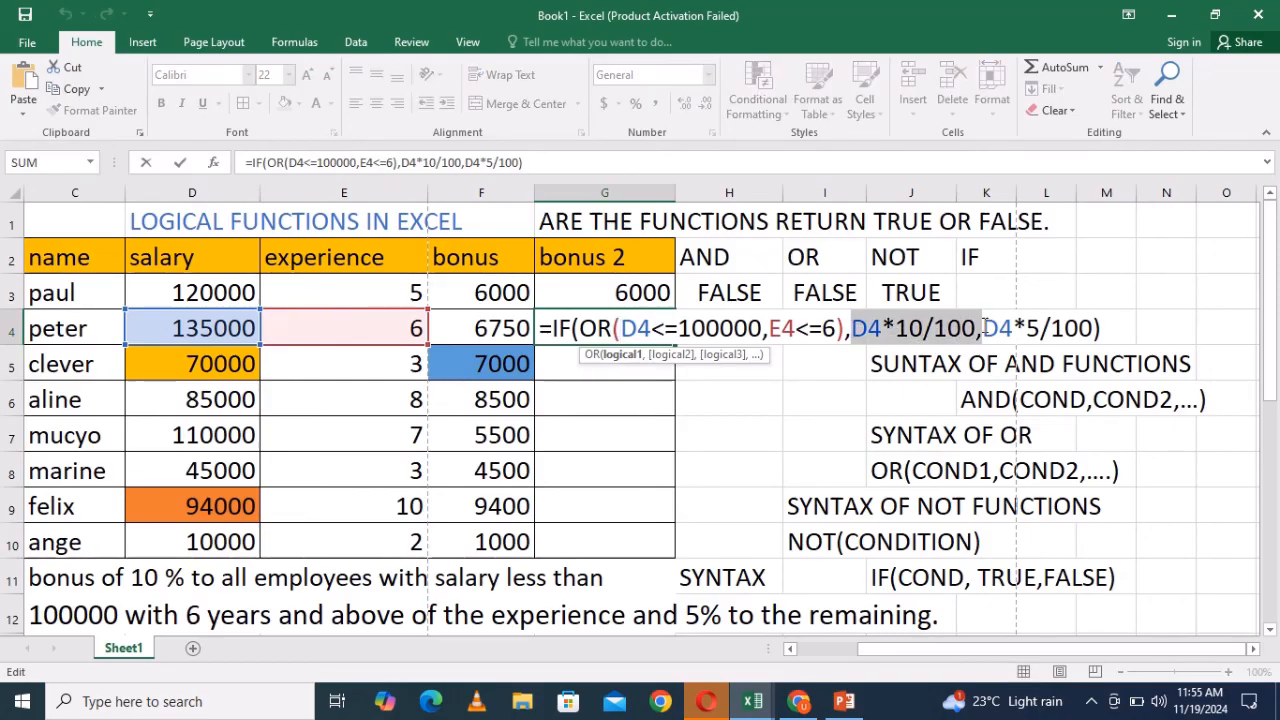
{"action": "left_click", "coordinate": [1105, 328]}
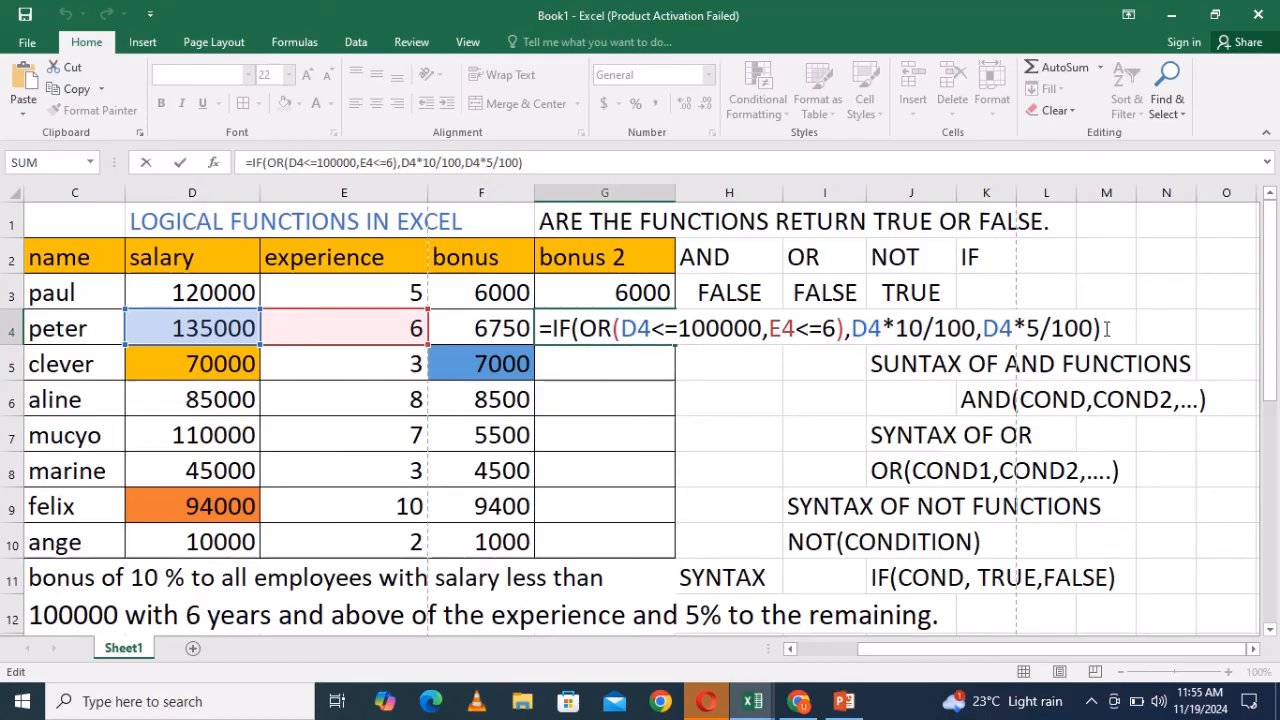
{"action": "key", "text": "Return"}
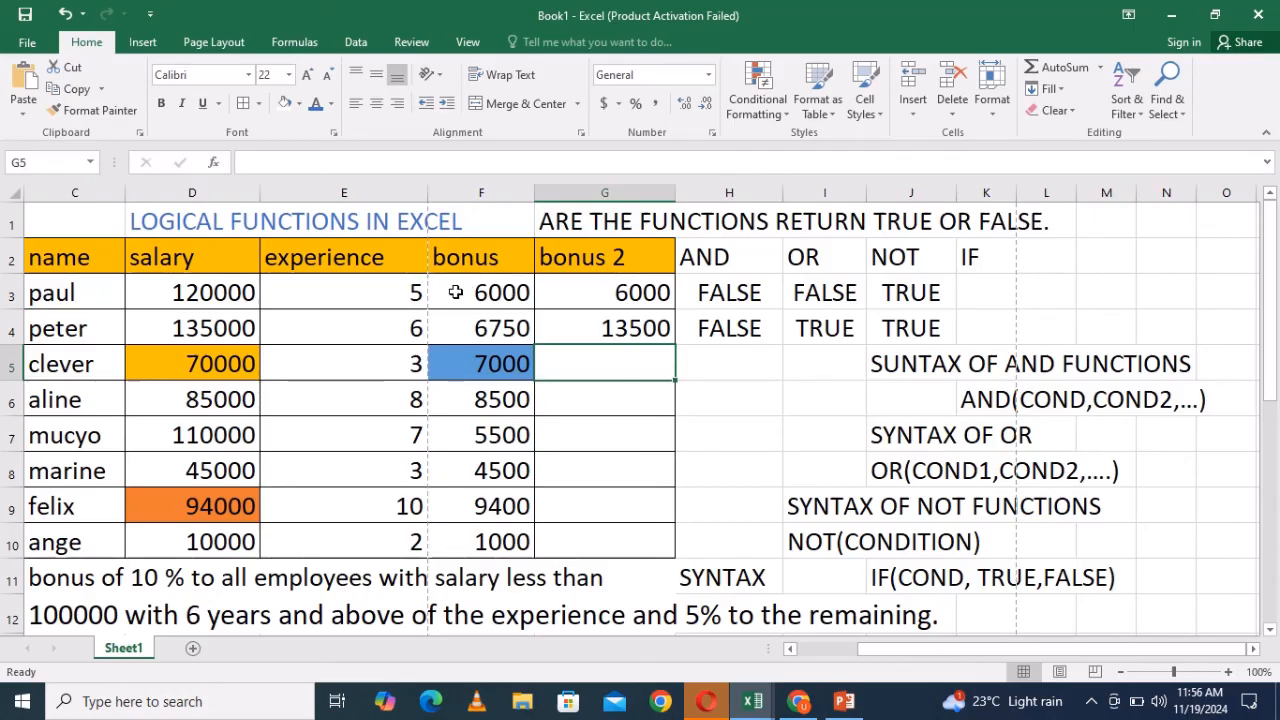
- Open H3's AND formula for review and re-enter it
{"action": "left_click", "coordinate": [722, 372]}
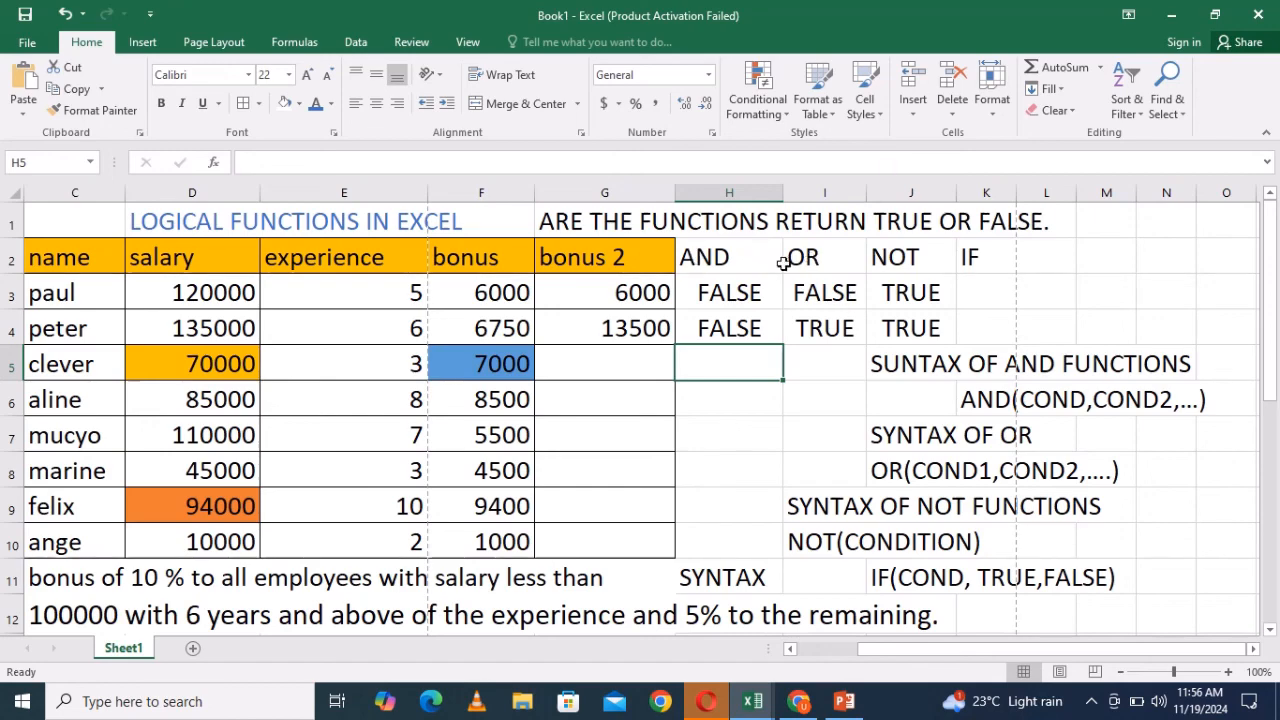
{"action": "double_click", "coordinate": [727, 292]}
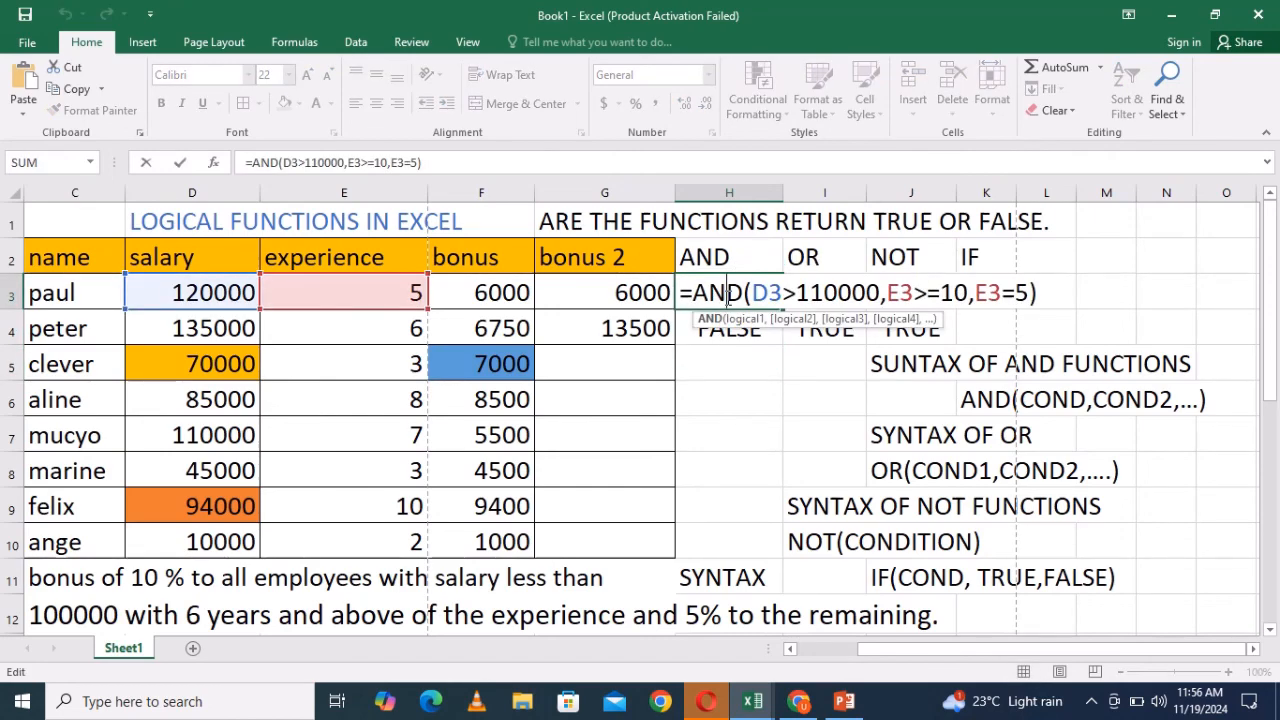
{"action": "left_click", "coordinate": [1056, 300]}
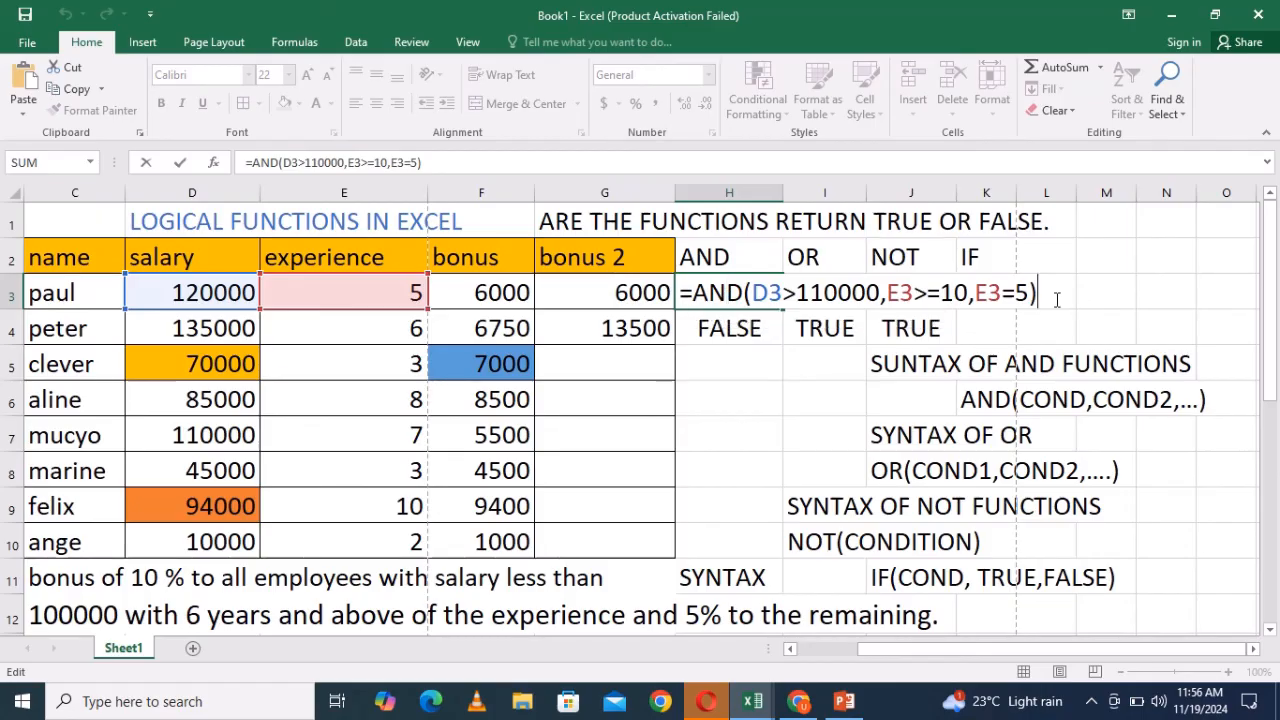
{"action": "key", "text": "Return"}
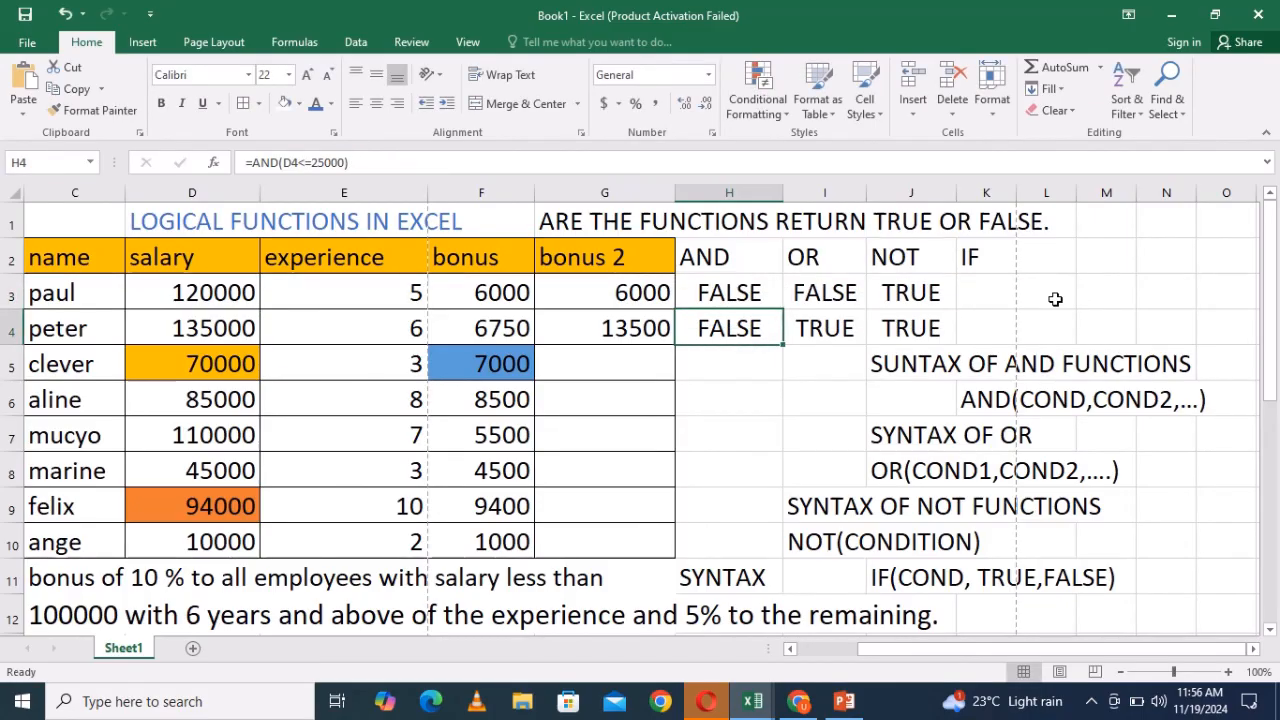
- Compare G4's OR formula with G3's AND formula by opening each one for review
{"action": "left_click", "coordinate": [632, 326]}
{"action": "double_click", "coordinate": [632, 326]}
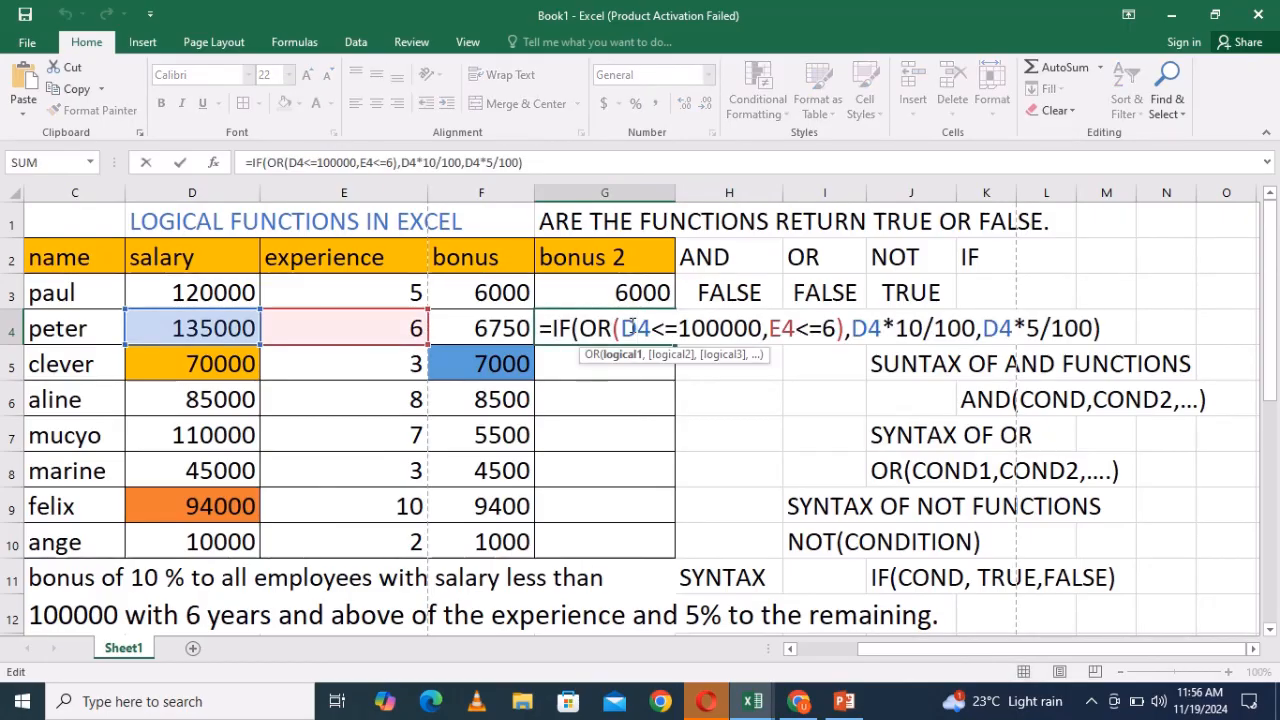
{"action": "left_click", "coordinate": [1110, 327]}
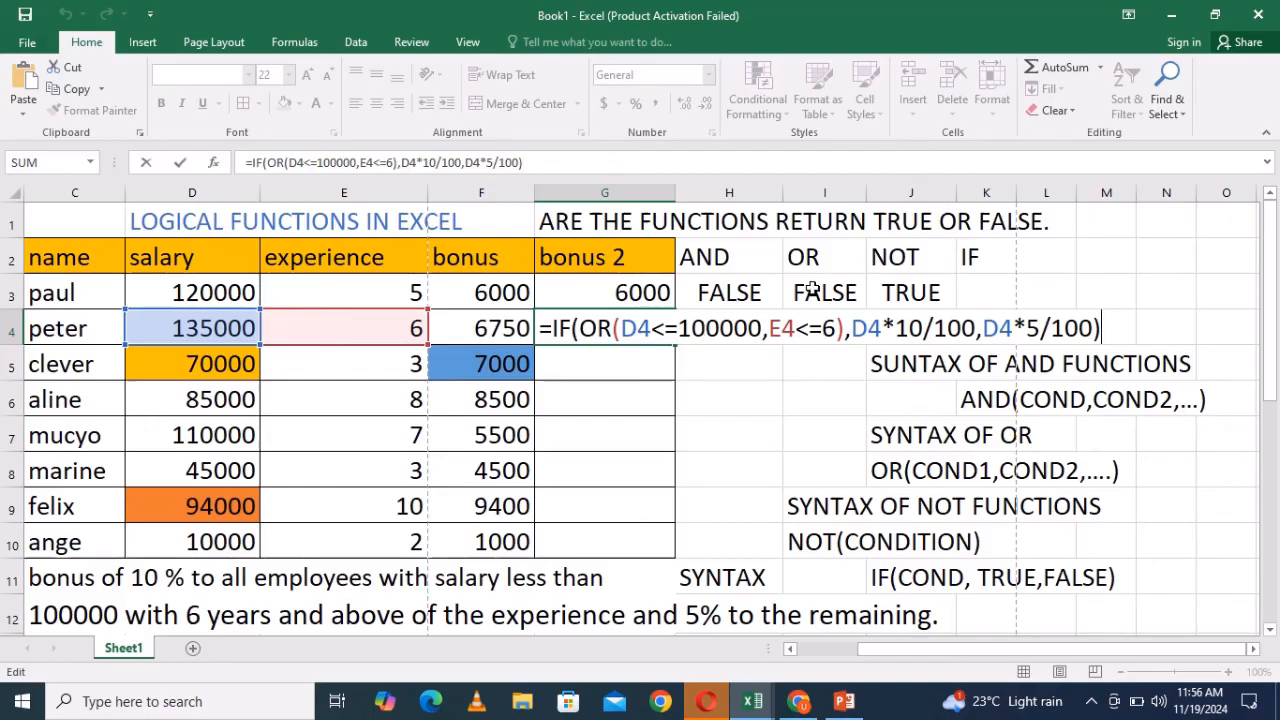
{"action": "left_click", "coordinate": [648, 291]}
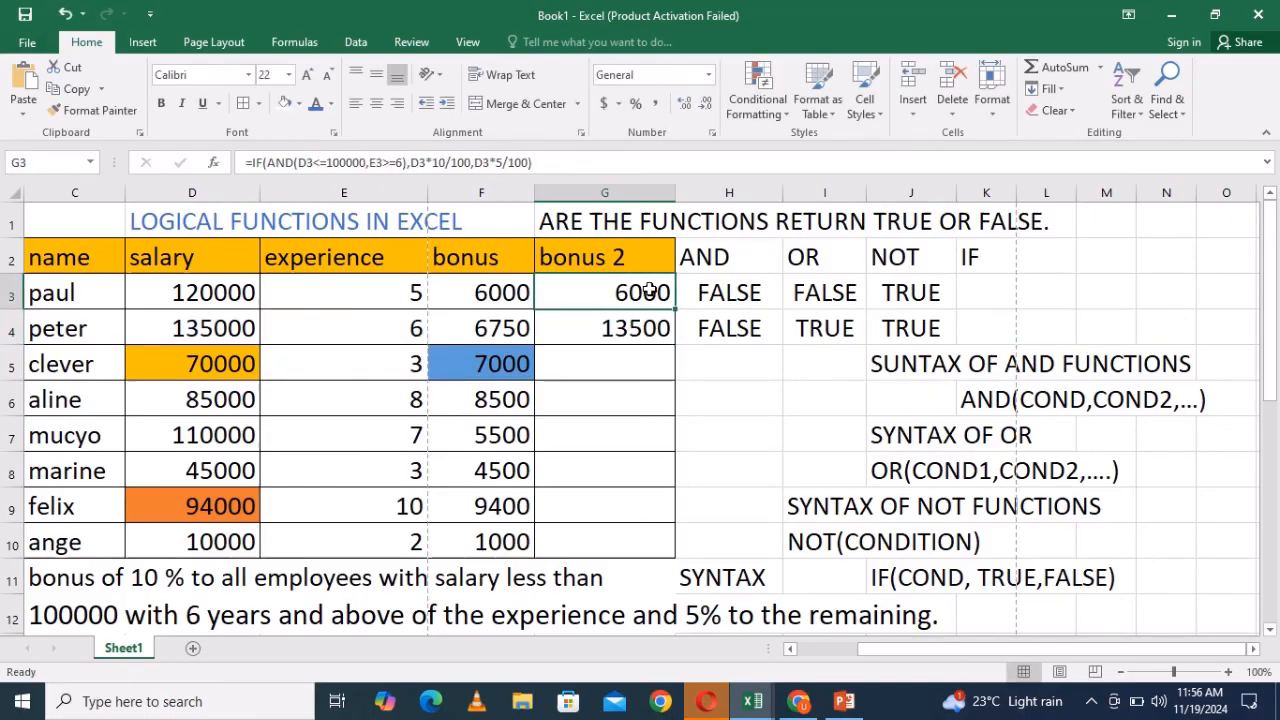
{"action": "double_click", "coordinate": [648, 291]}
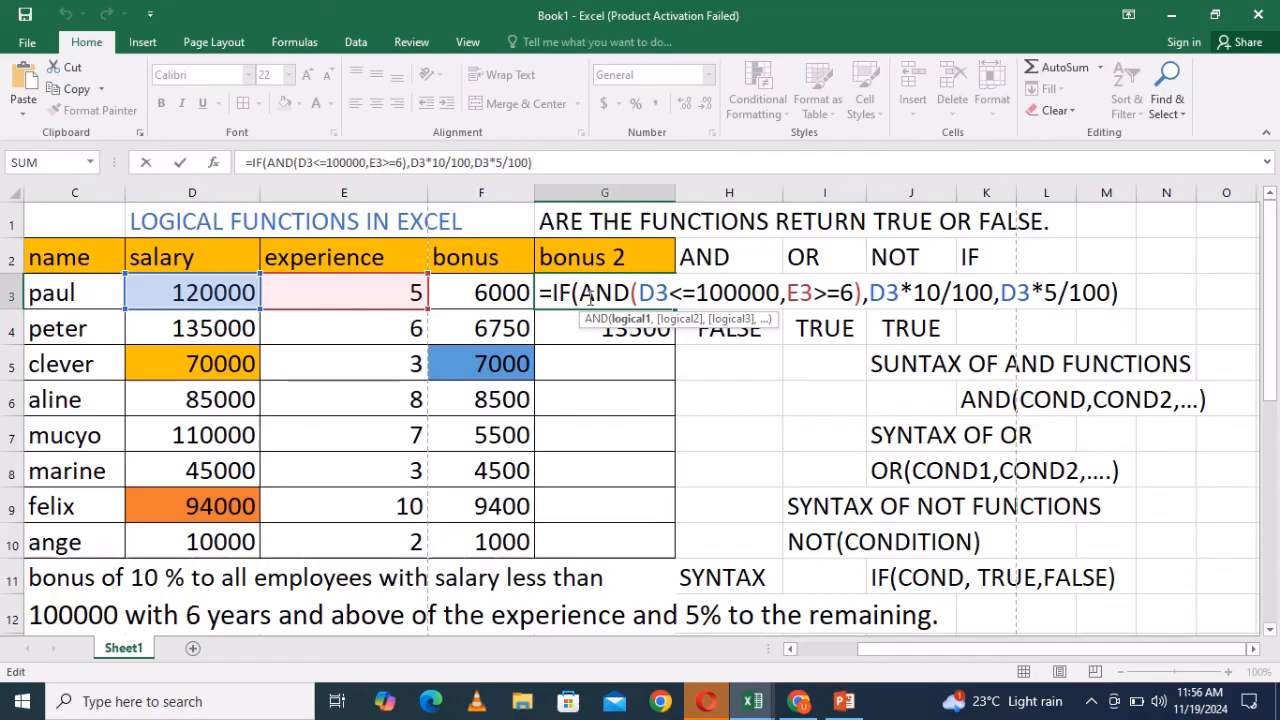
{"action": "left_click", "coordinate": [1135, 294]}
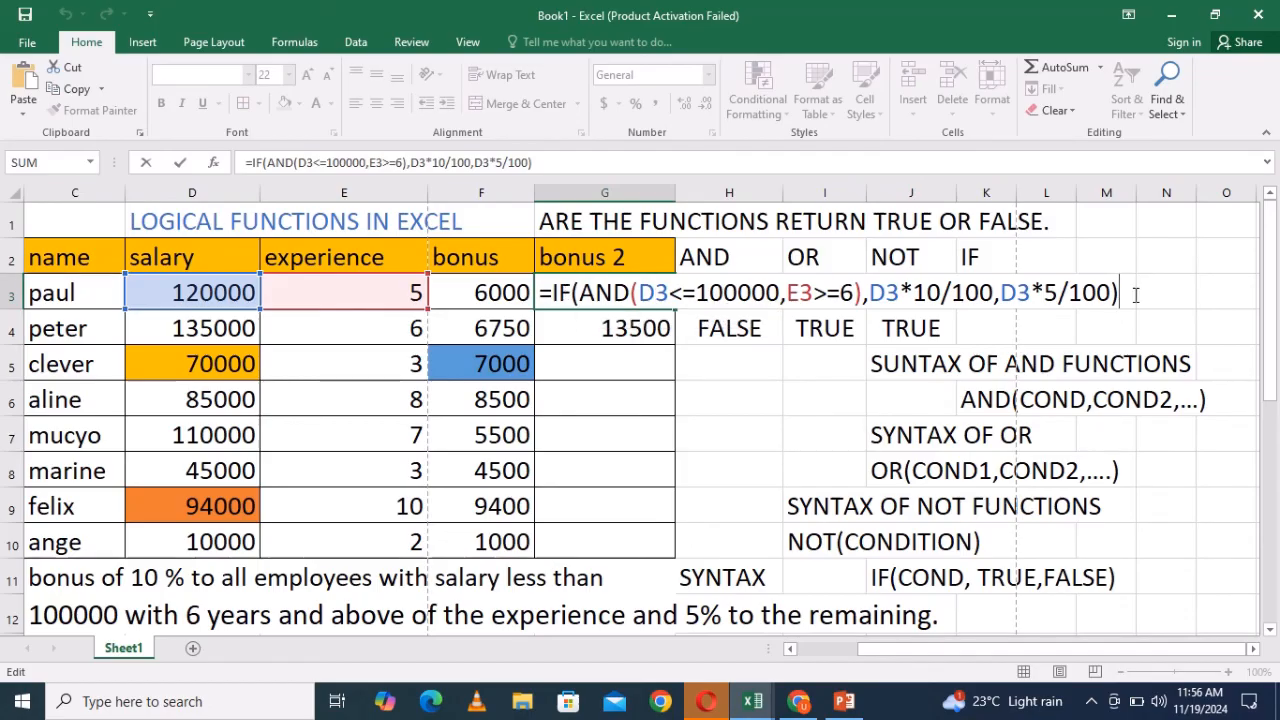
{"action": "key", "text": "Return"}
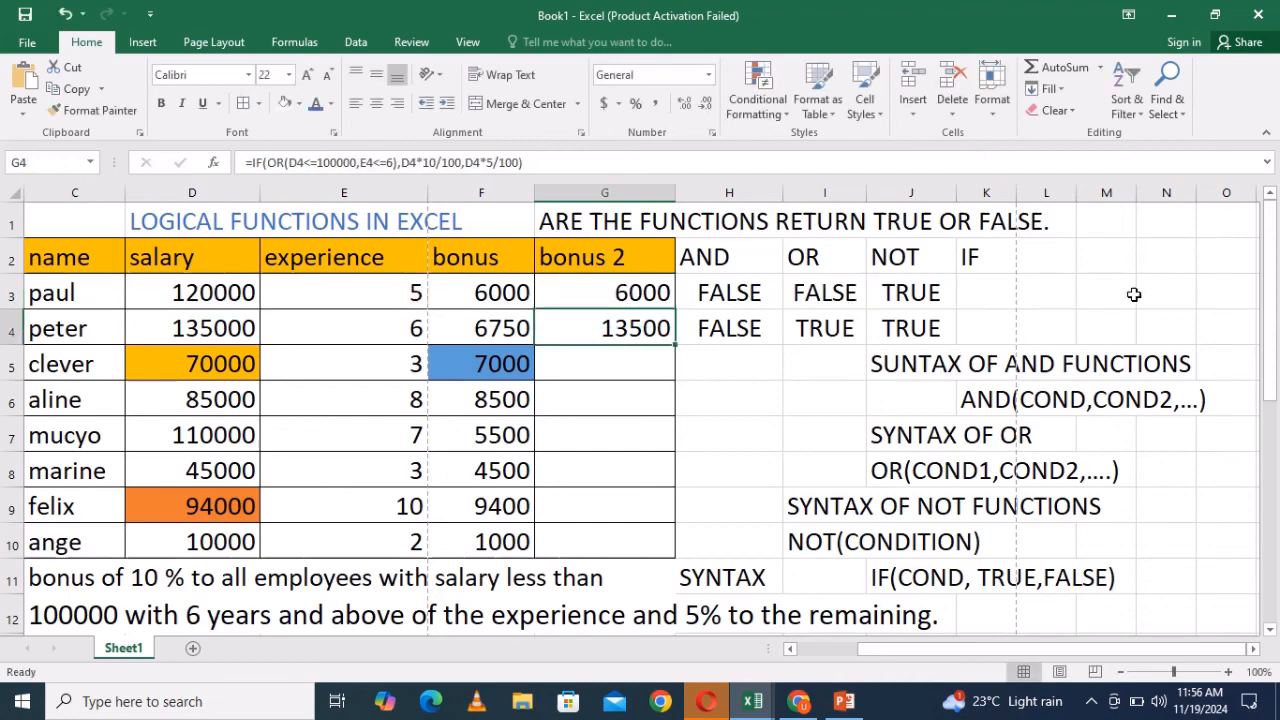
{"action": "double_click", "coordinate": [655, 292]}
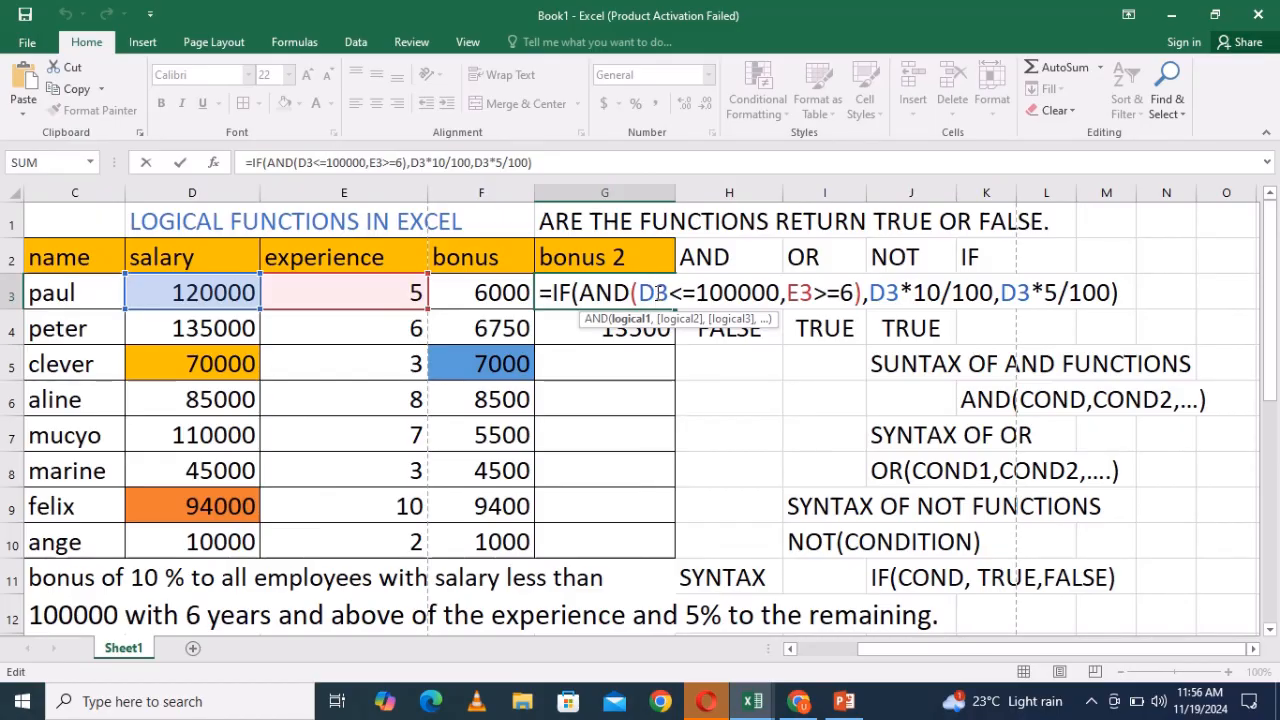
{"action": "left_click", "coordinate": [1128, 296]}
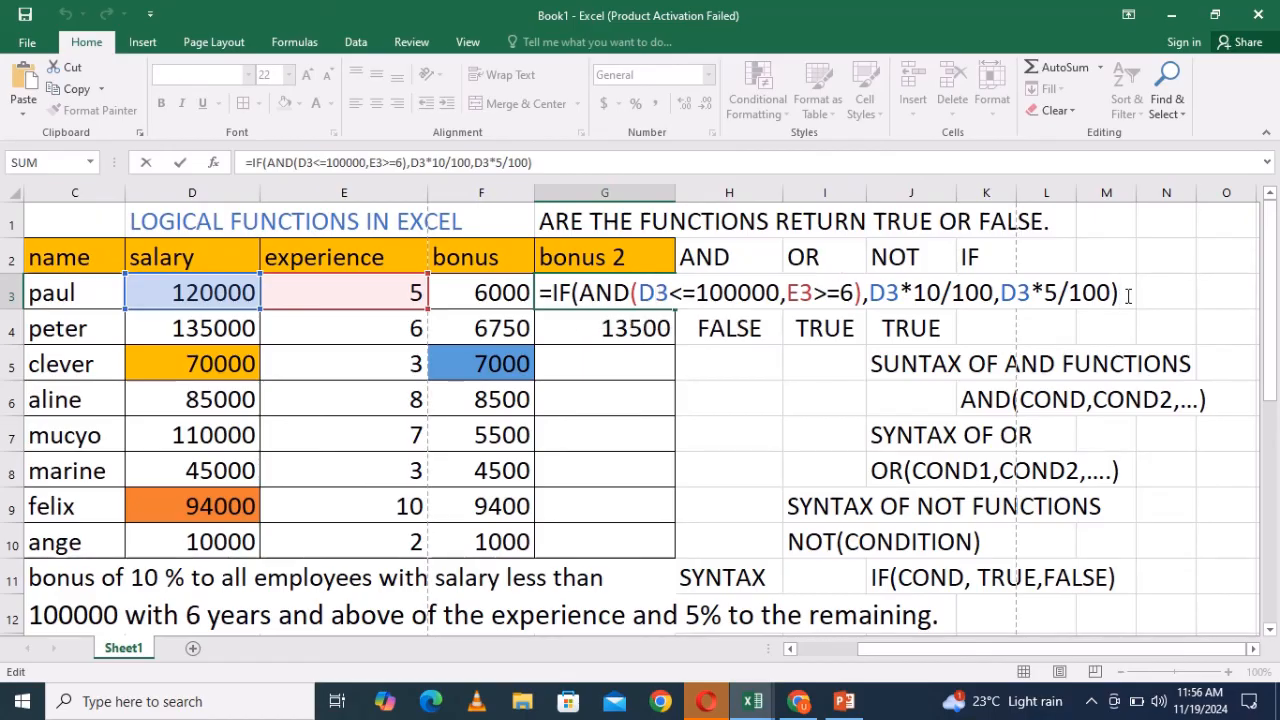